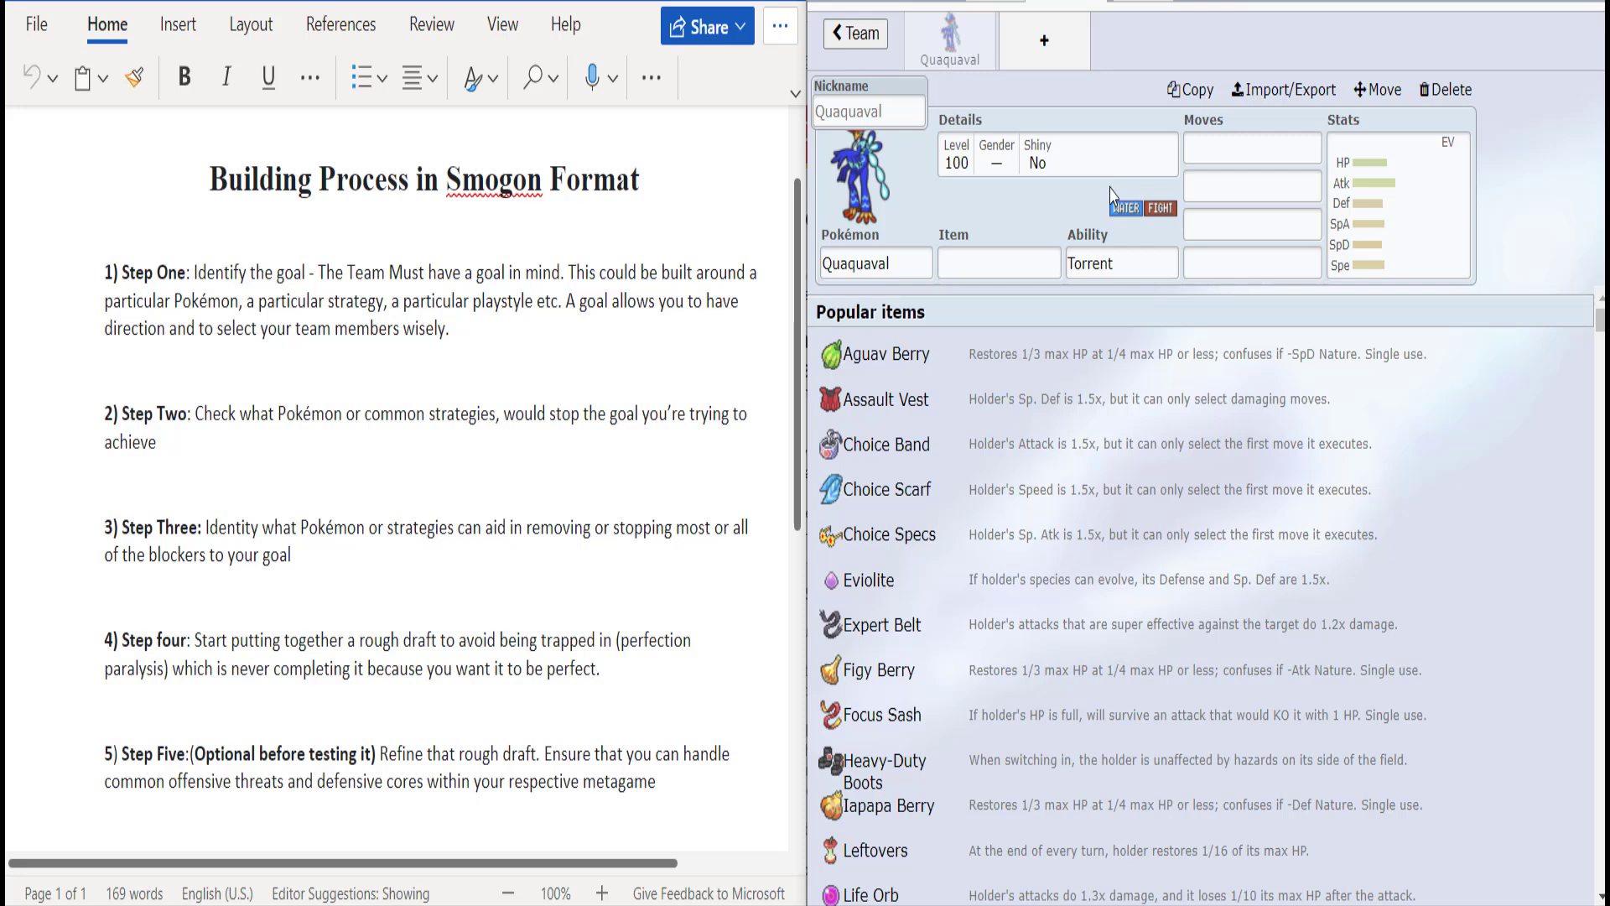
Step: Change Quaquaval's ability to the hidden ability Moxie
click(908, 264)
click(1007, 265)
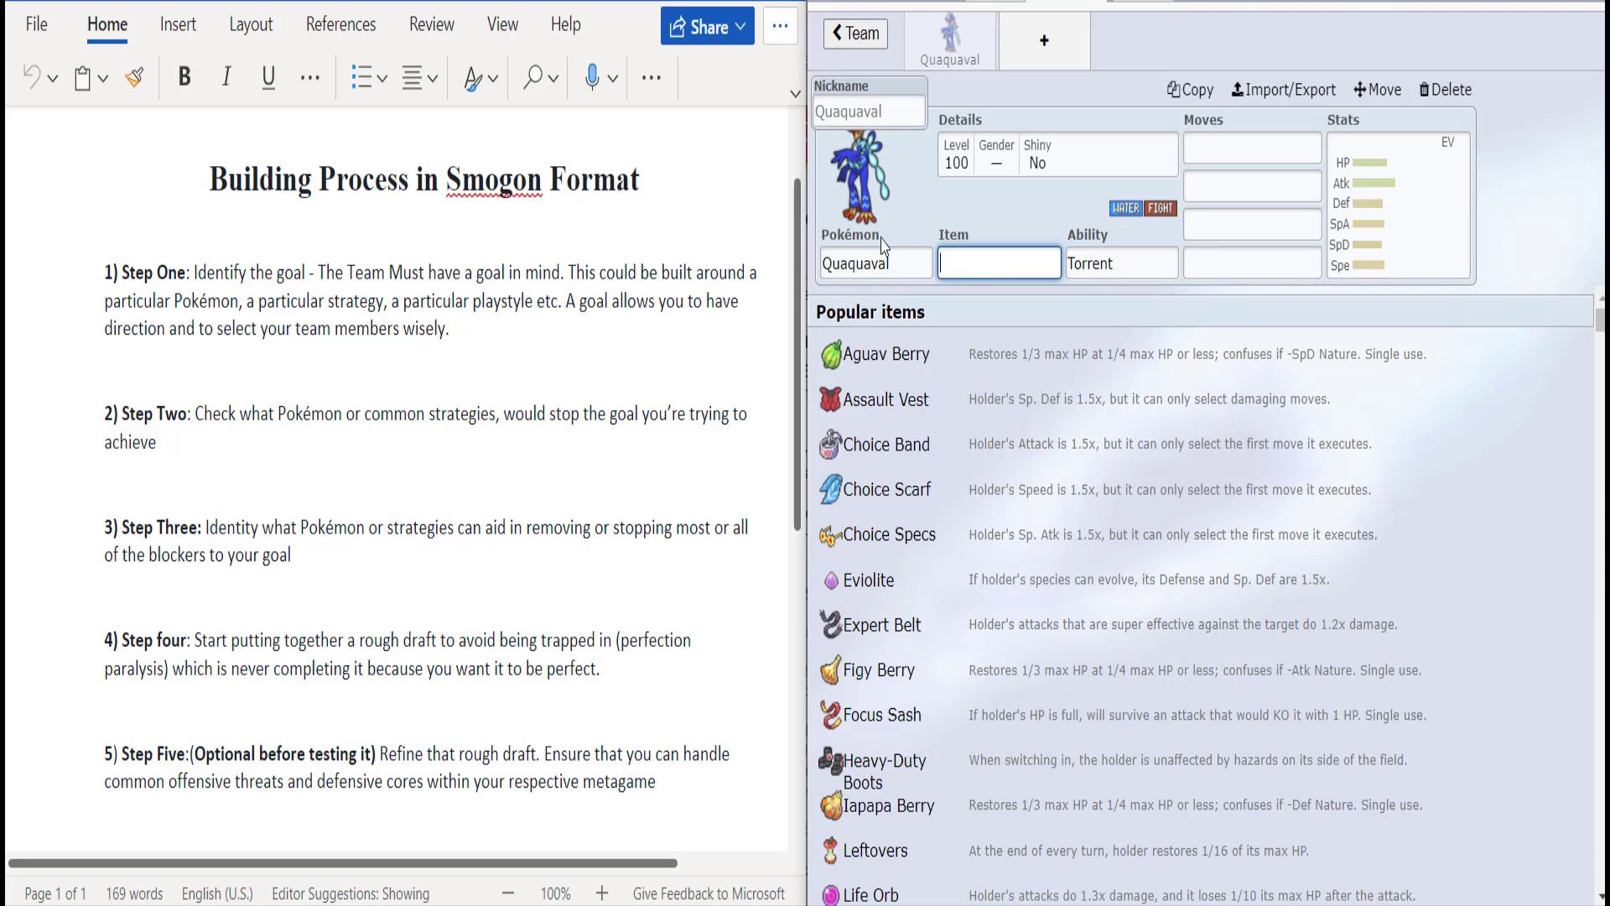
click(912, 264)
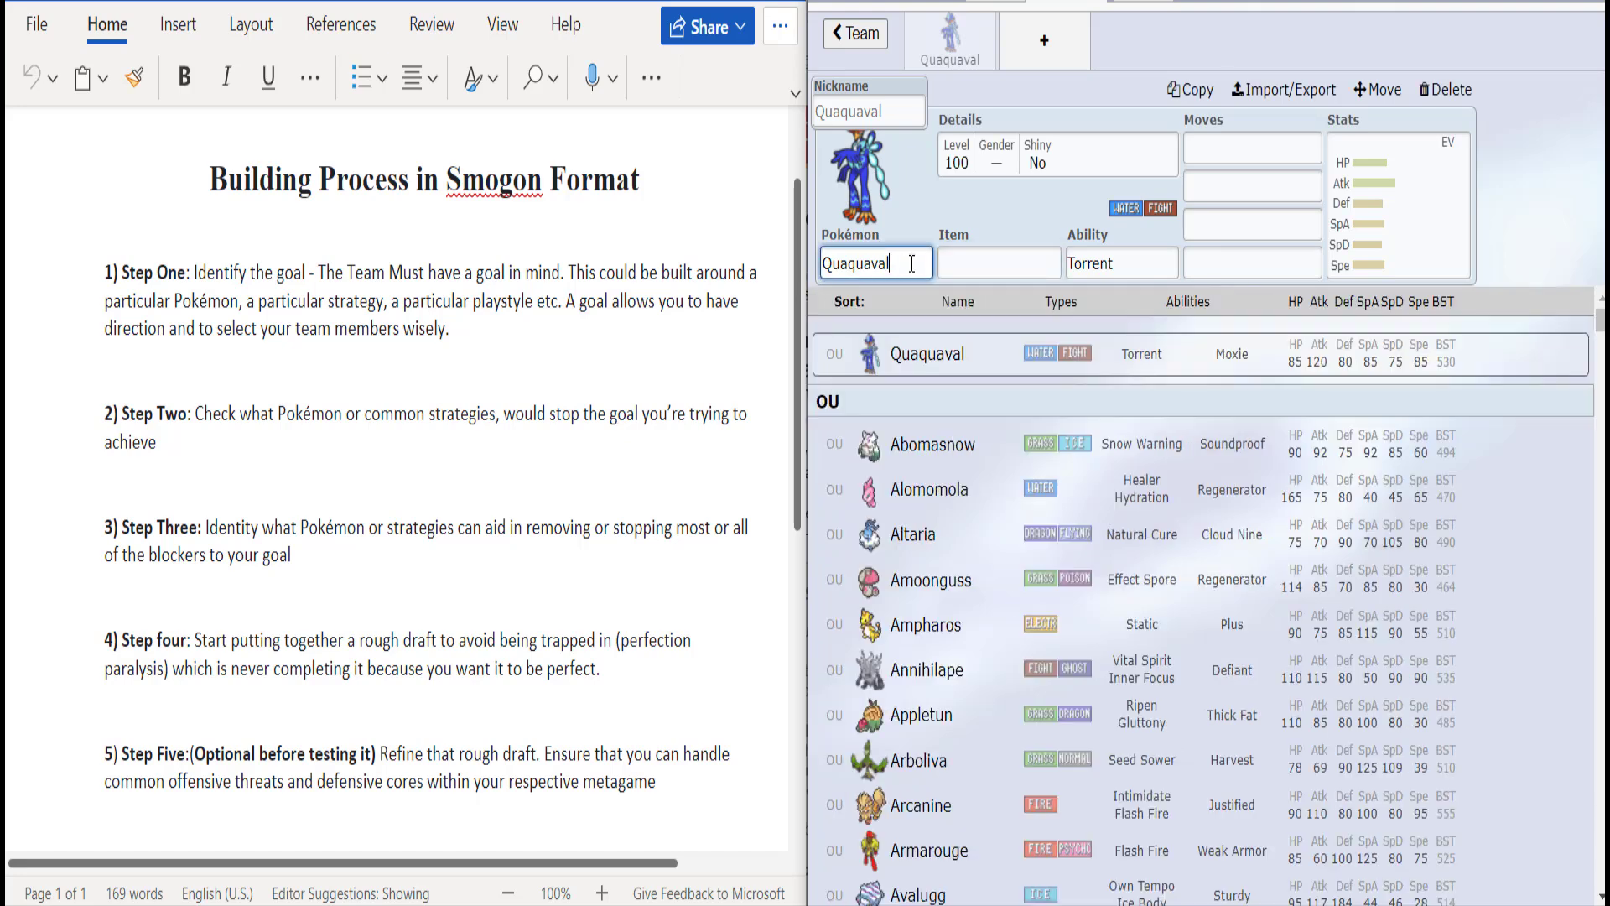
click(981, 267)
click(1112, 267)
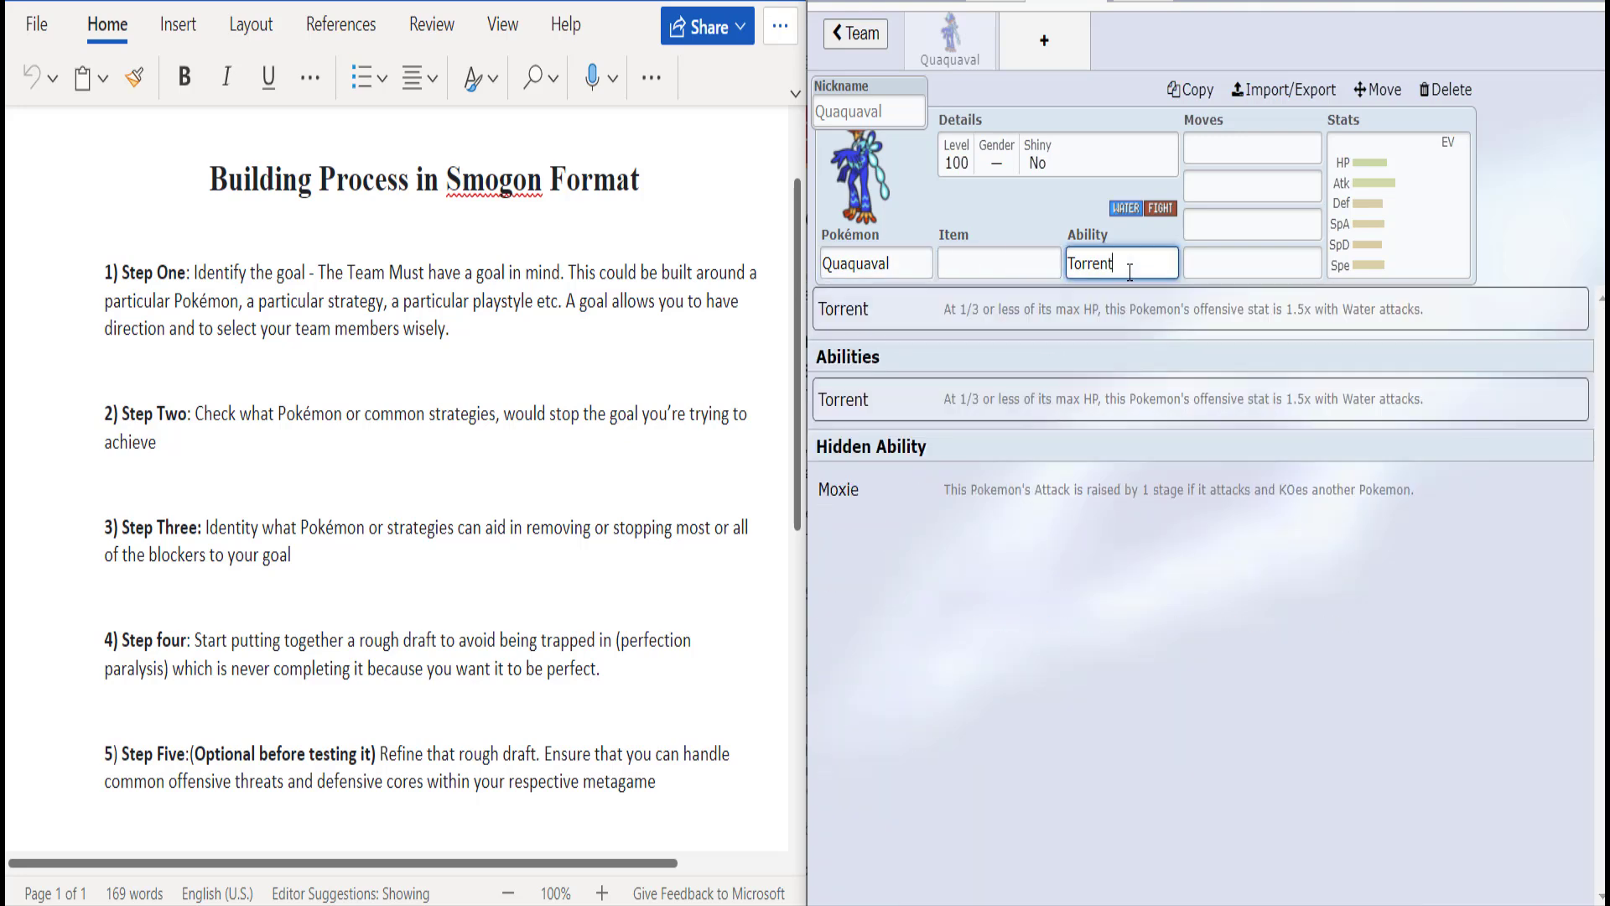
click(1009, 494)
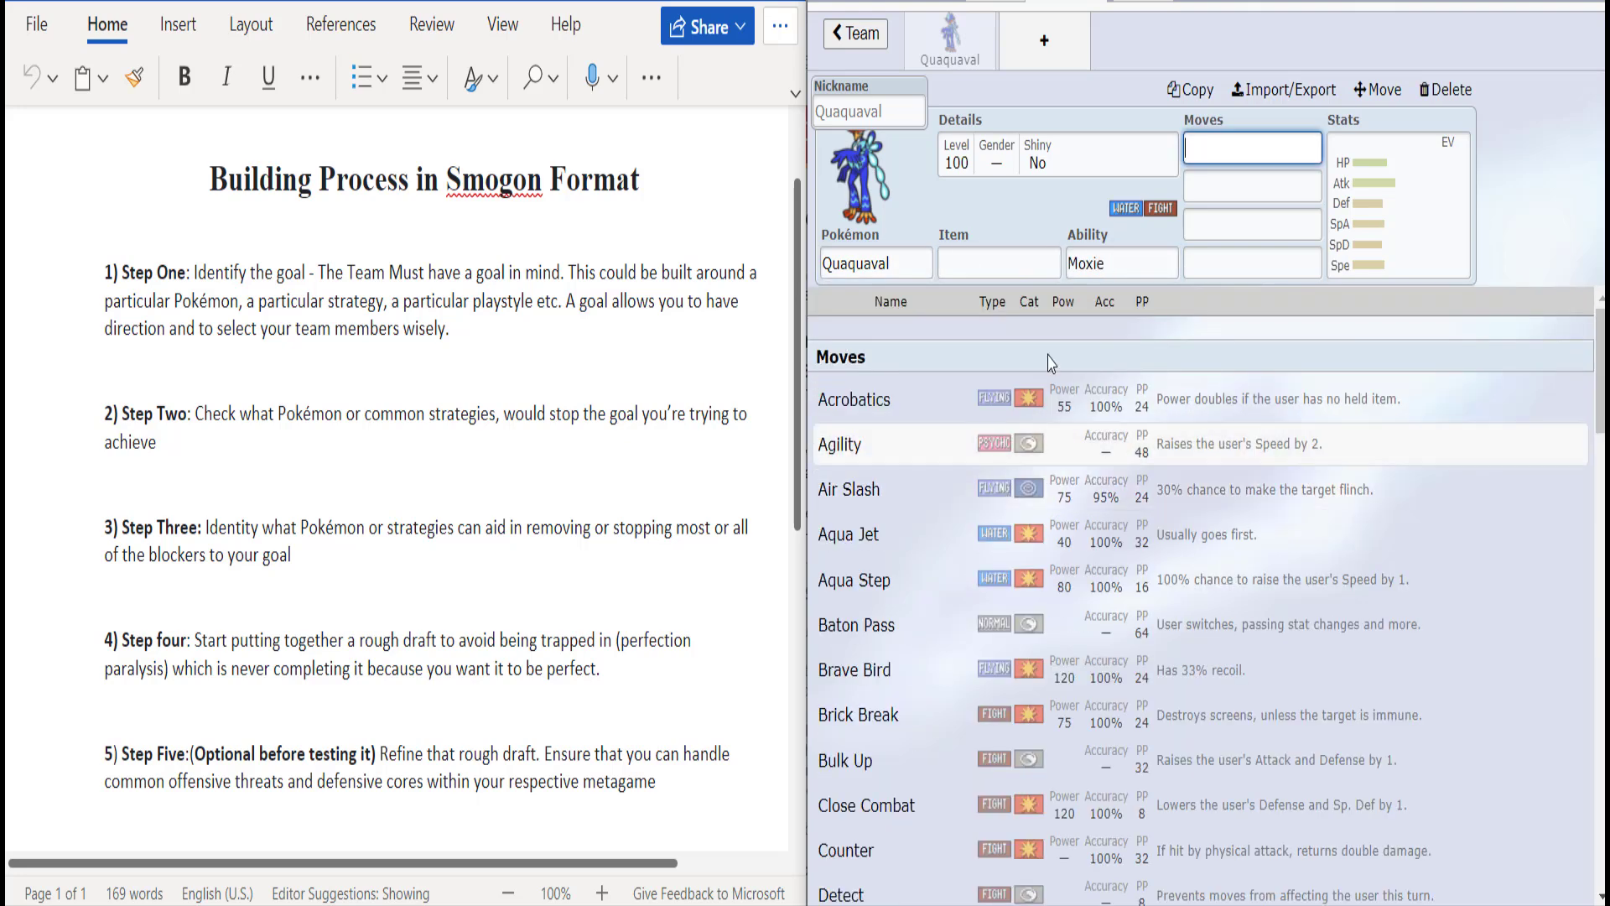
Step: Give Quaquaval the Life Orb as its held item
click(1099, 273)
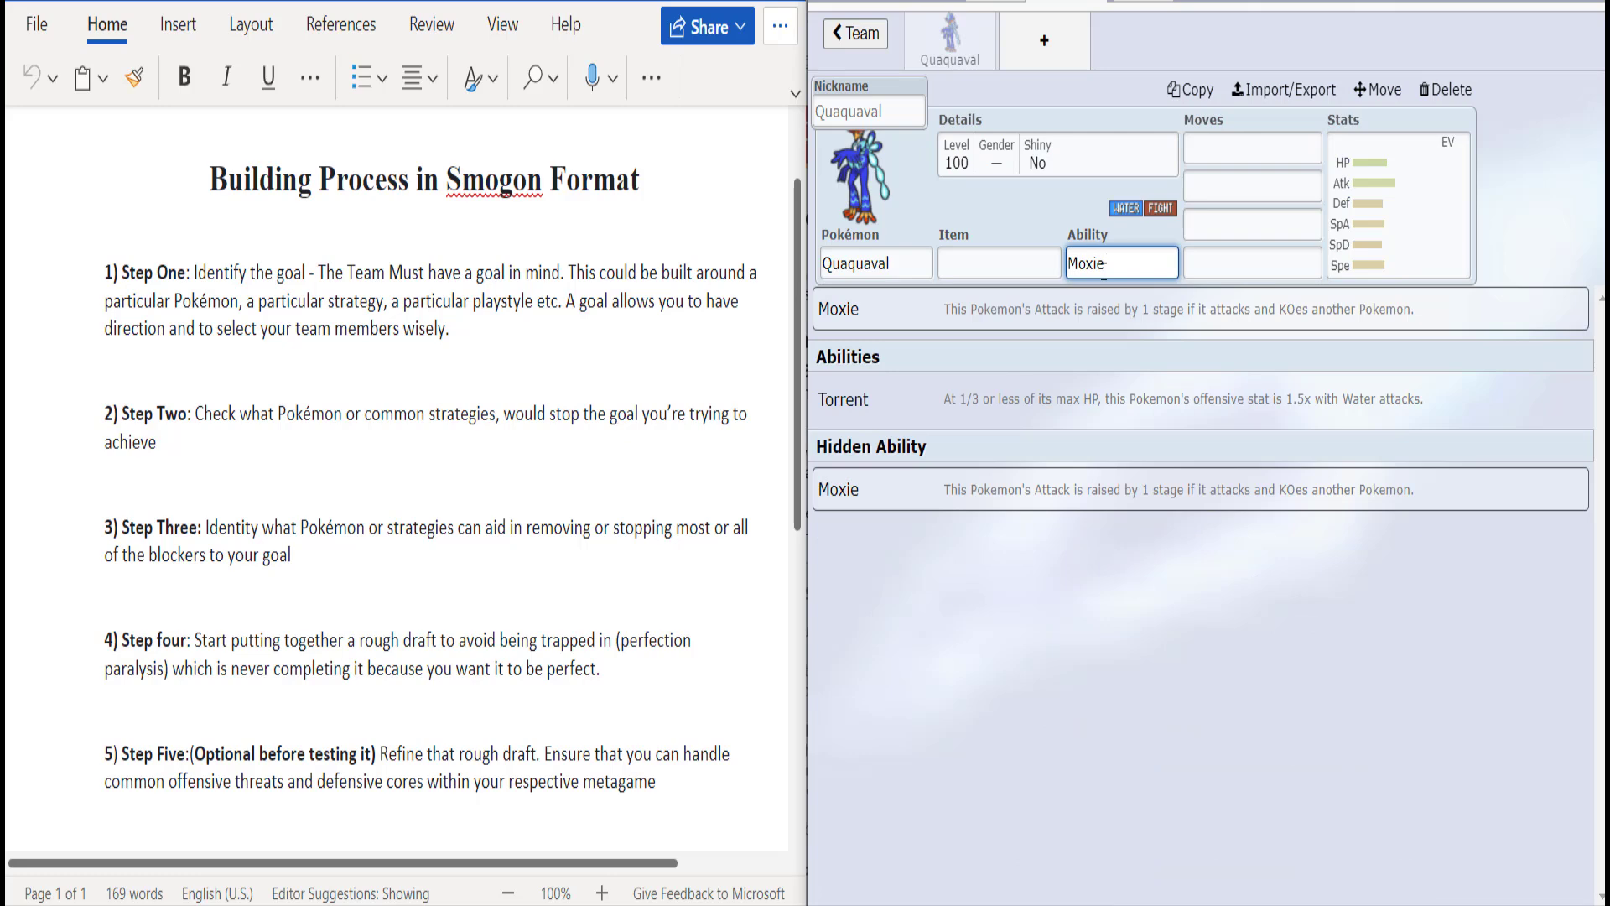
click(1039, 269)
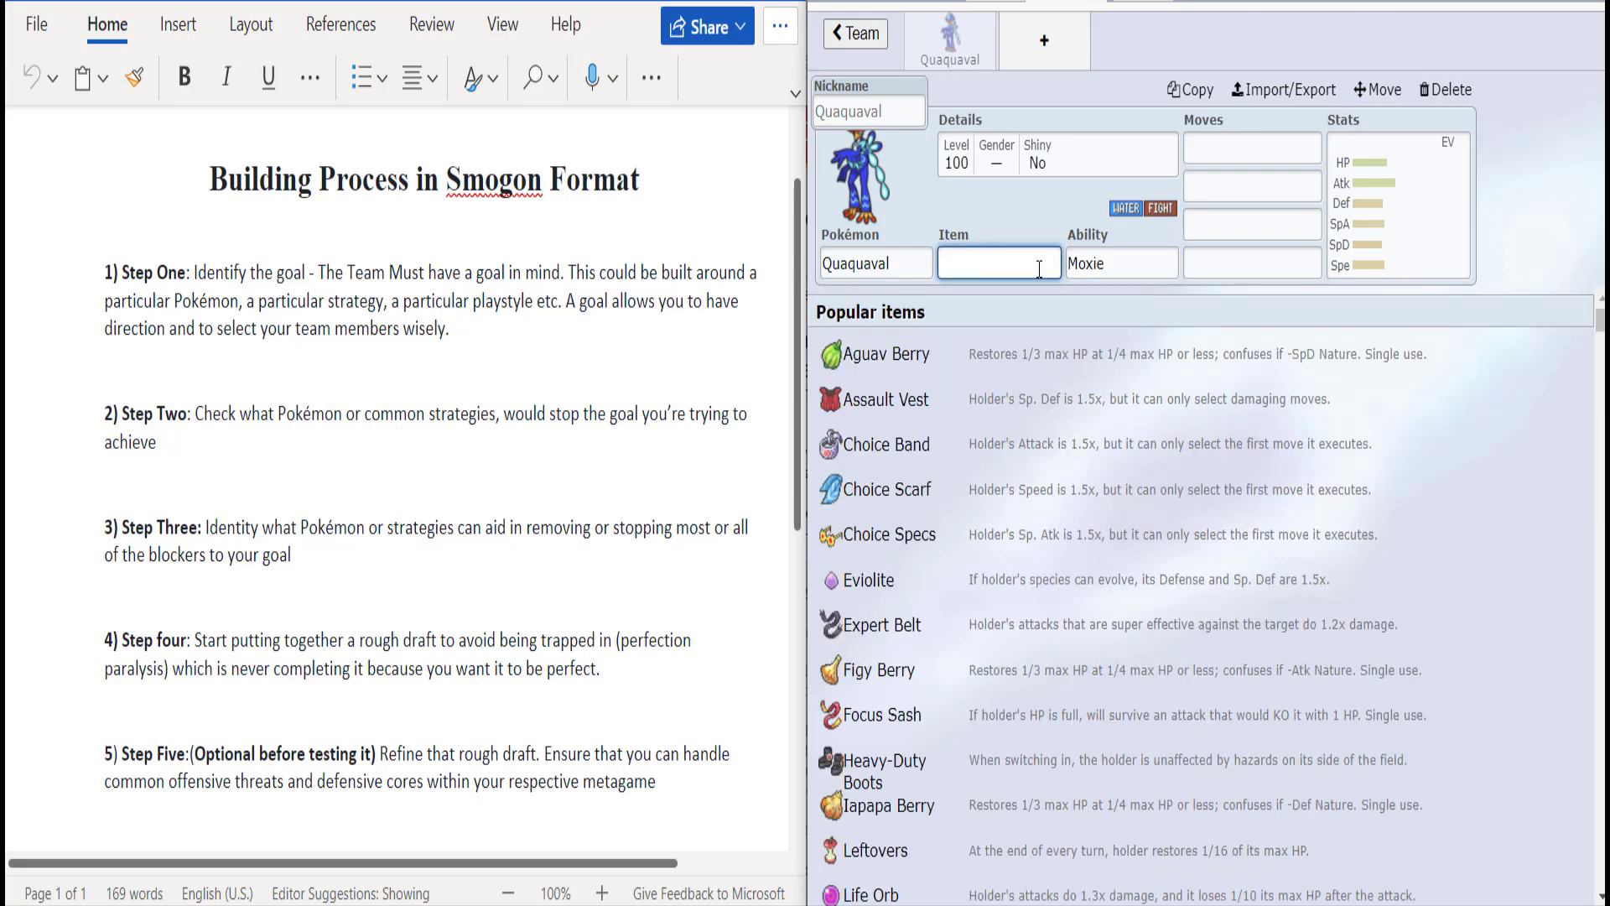
click(898, 265)
click(1001, 268)
key(shift+Tab)
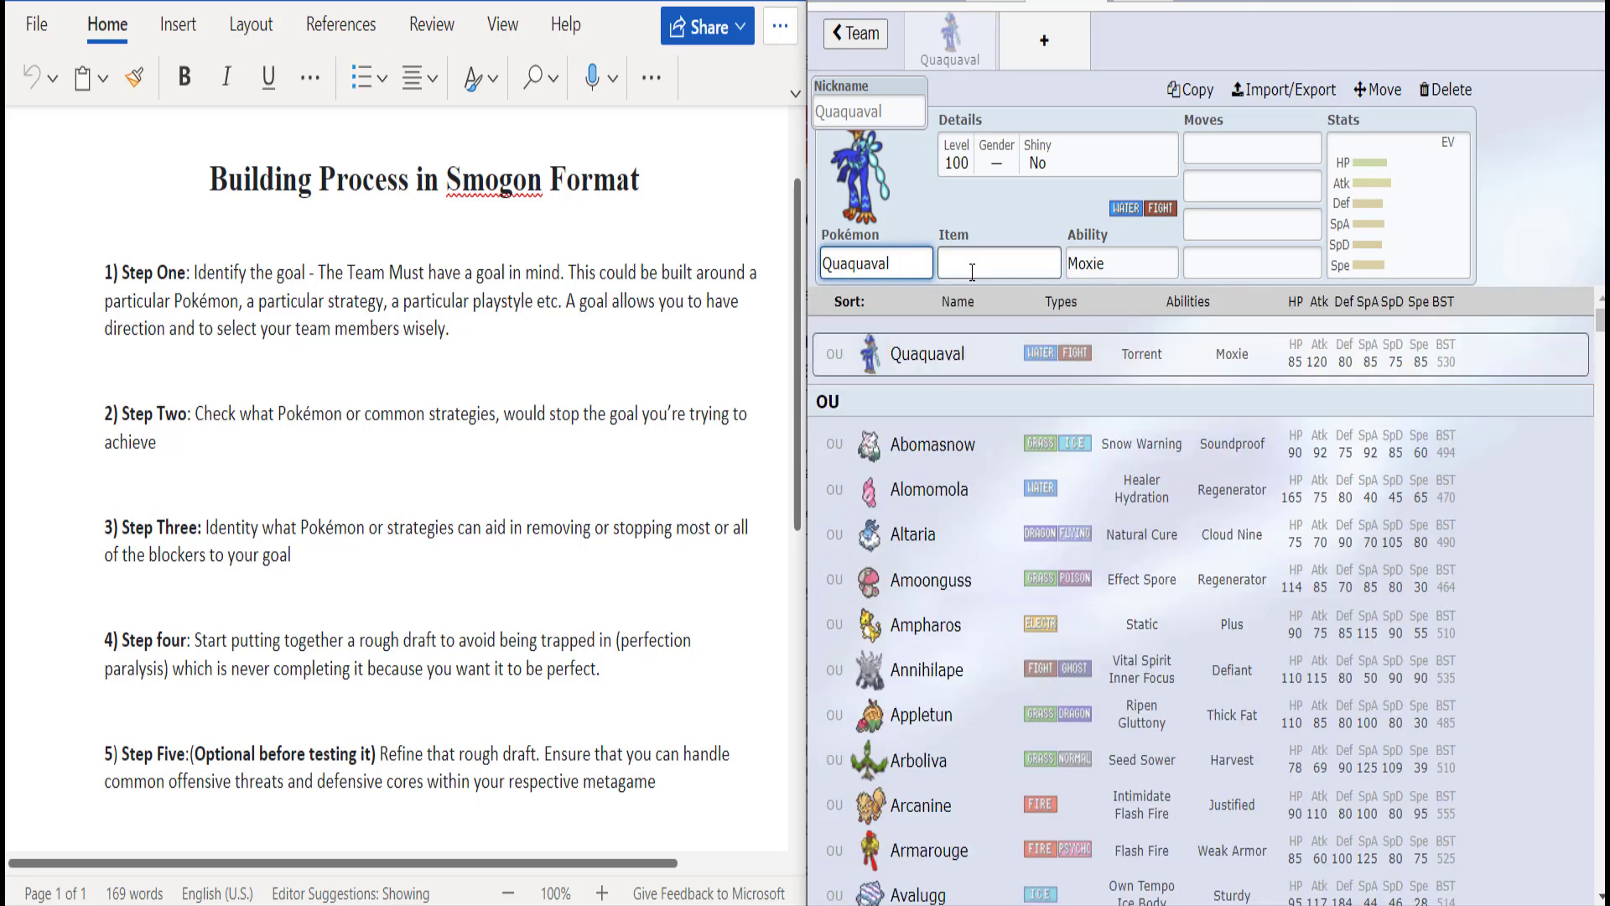
click(1033, 269)
text(life)
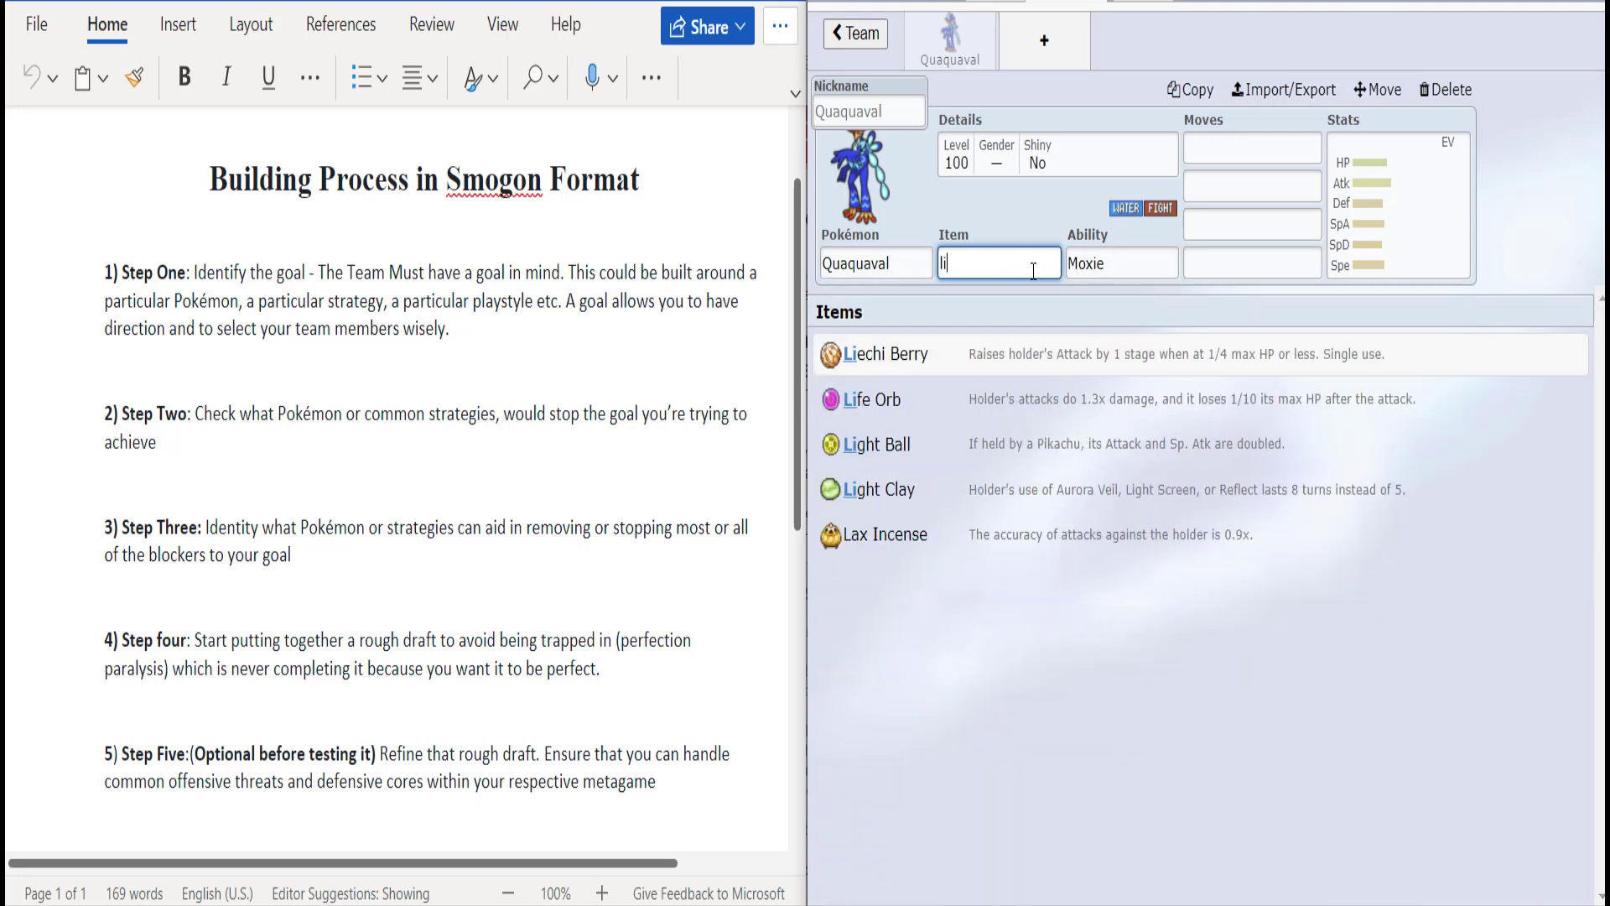
click(1003, 361)
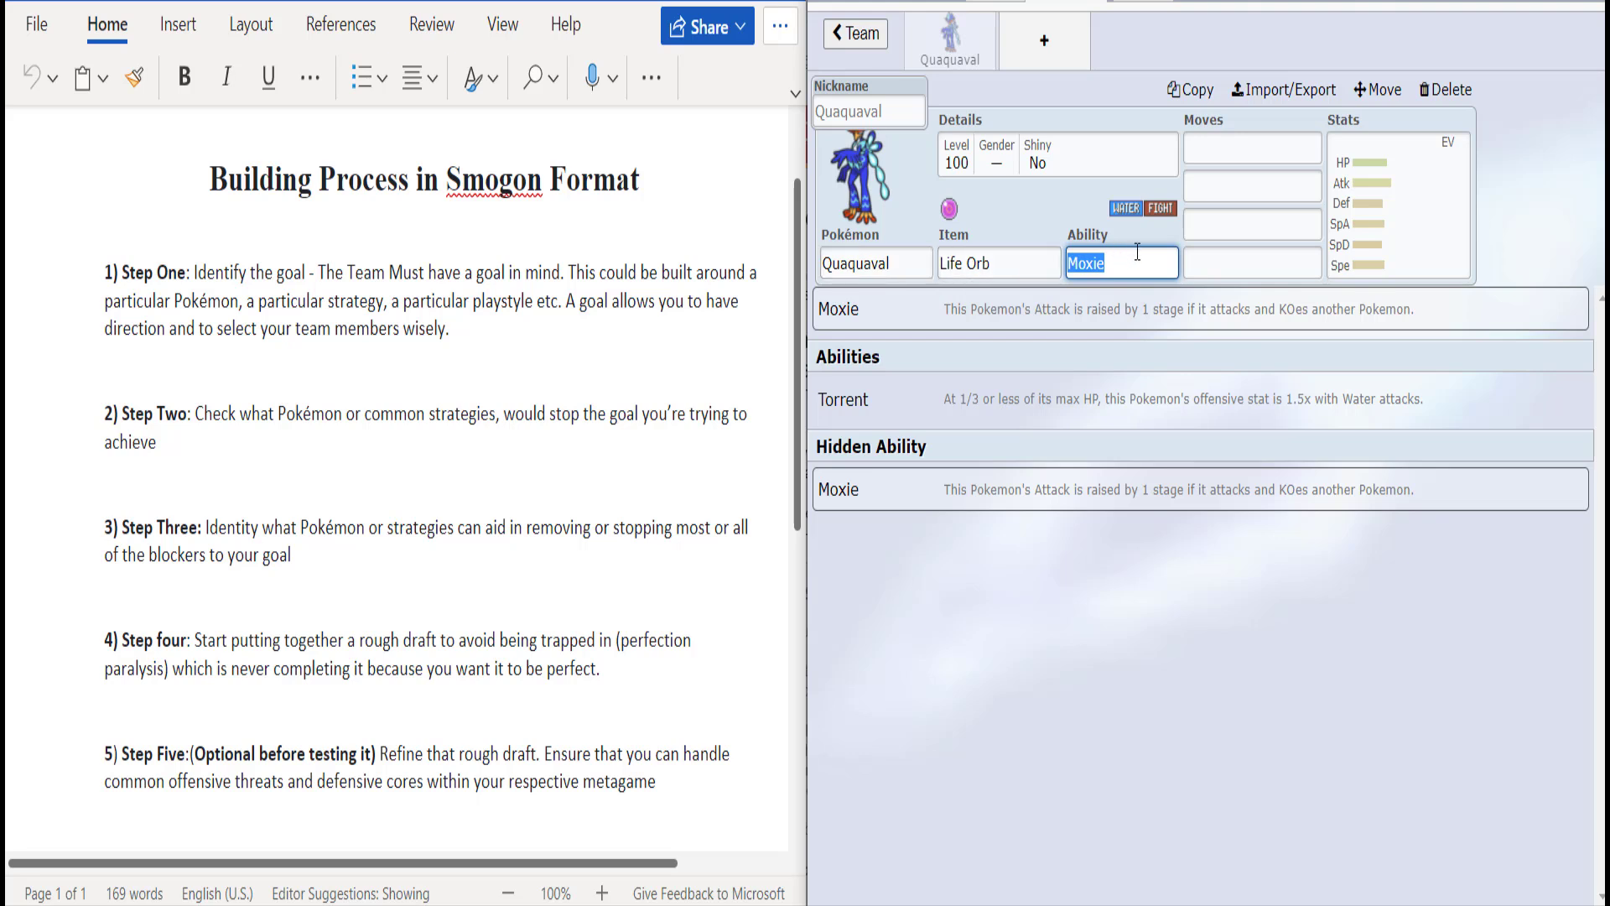
Step: Set Quaquaval's Attack IV to 31 and invest 252 EVs in Attack
click(1340, 262)
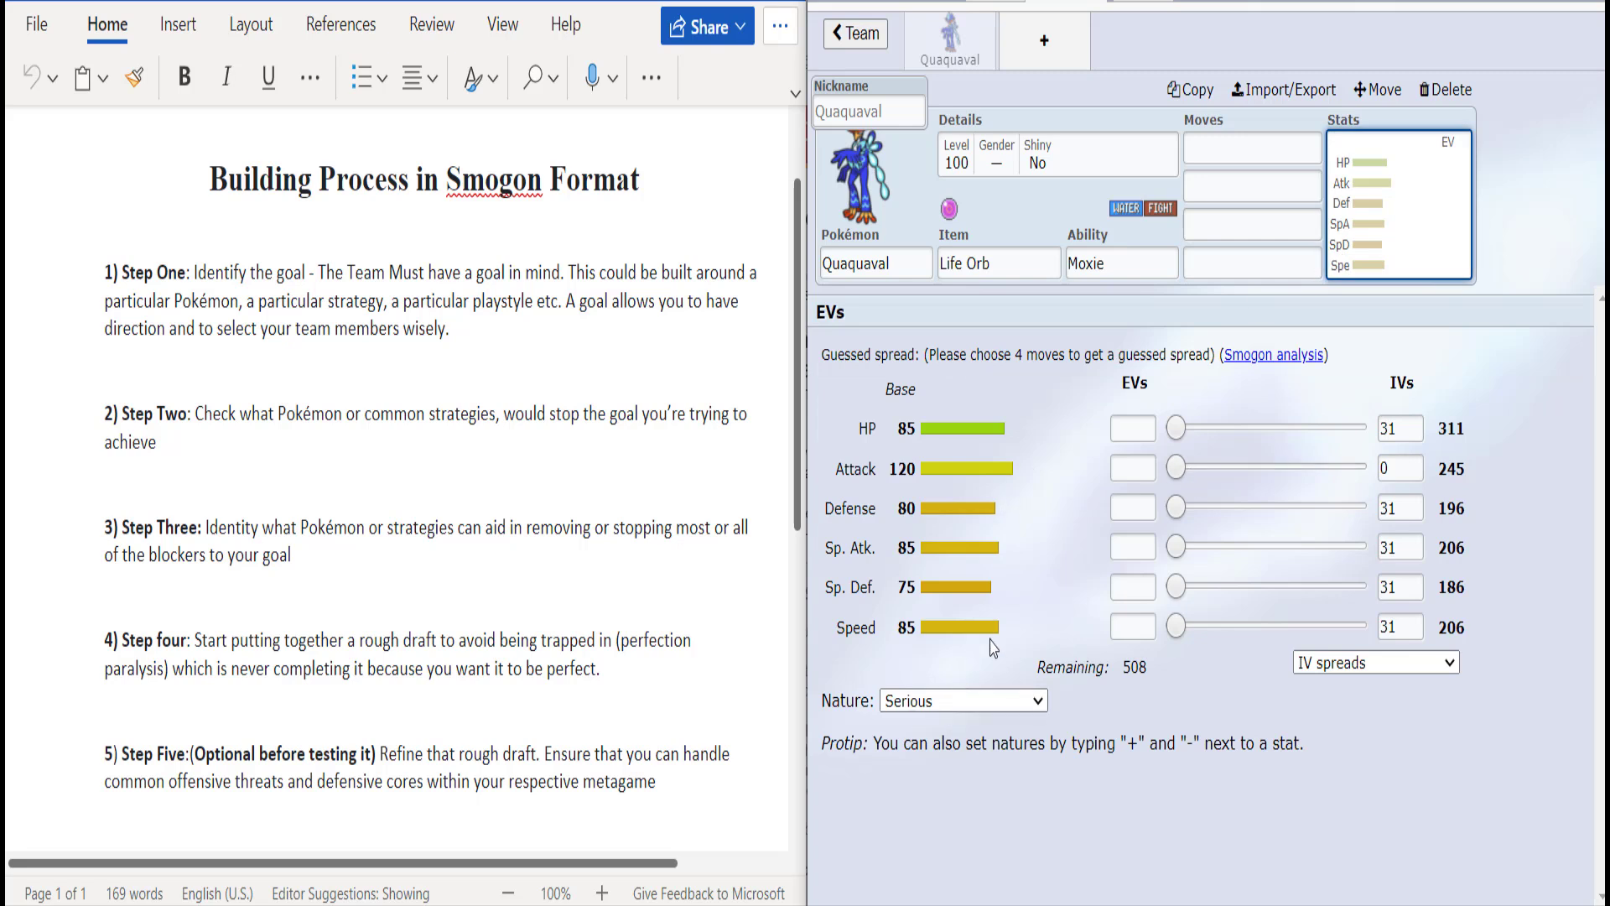
click(1174, 468)
key(Tab)
text(31)
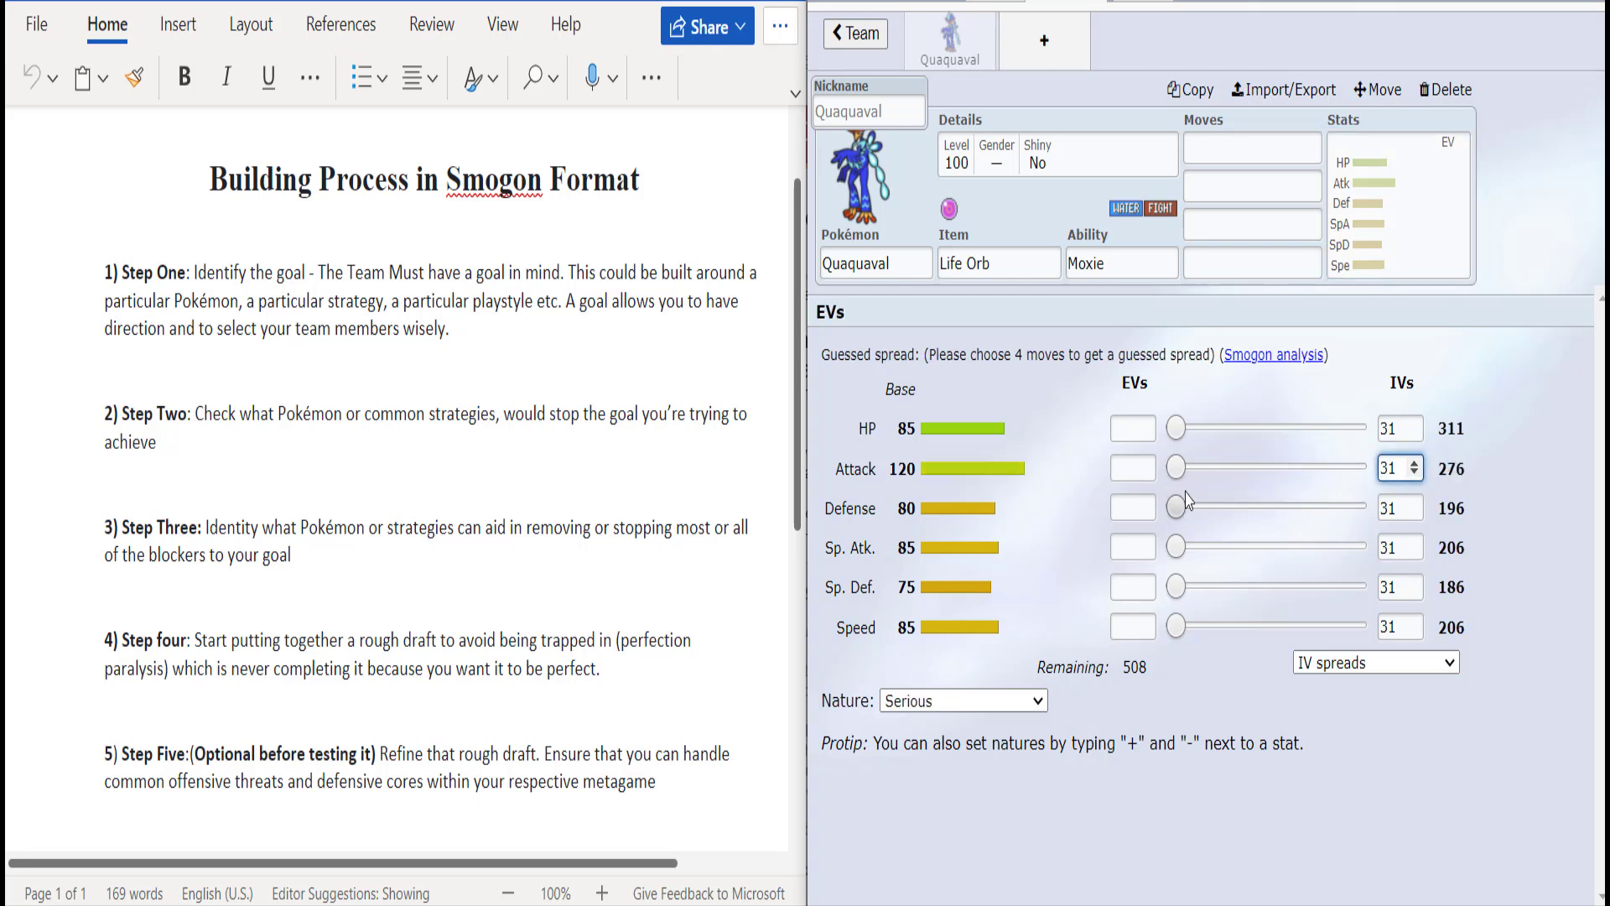
drag(1176, 468, 1363, 470)
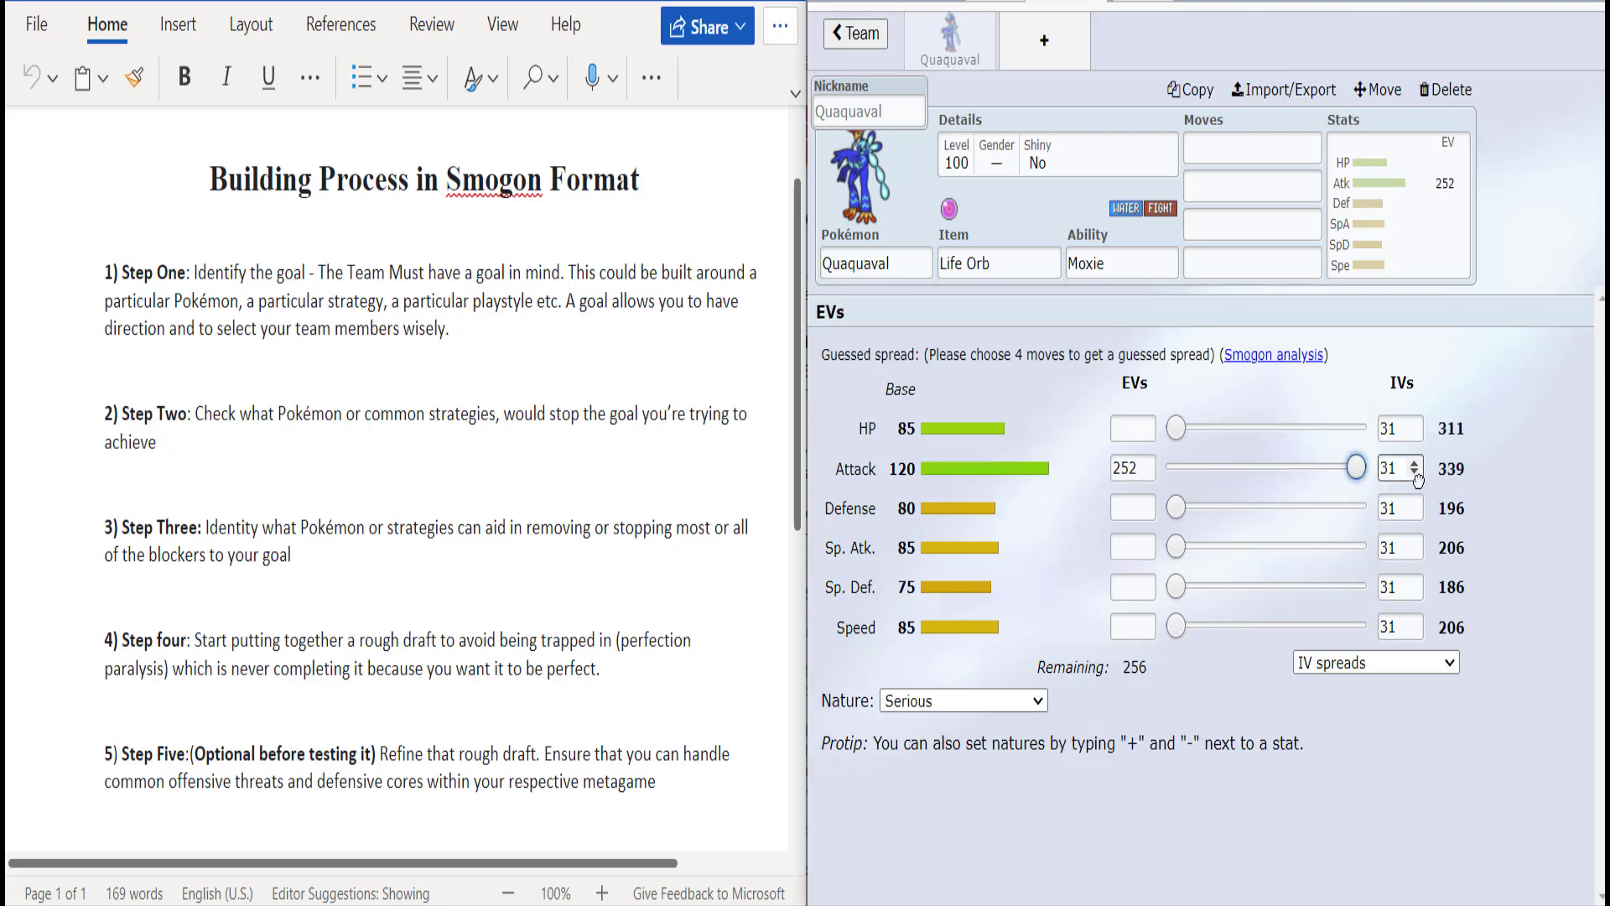
Step: Set Quaquaval's nature to Adamant (+Atk, -SpA)
click(926, 701)
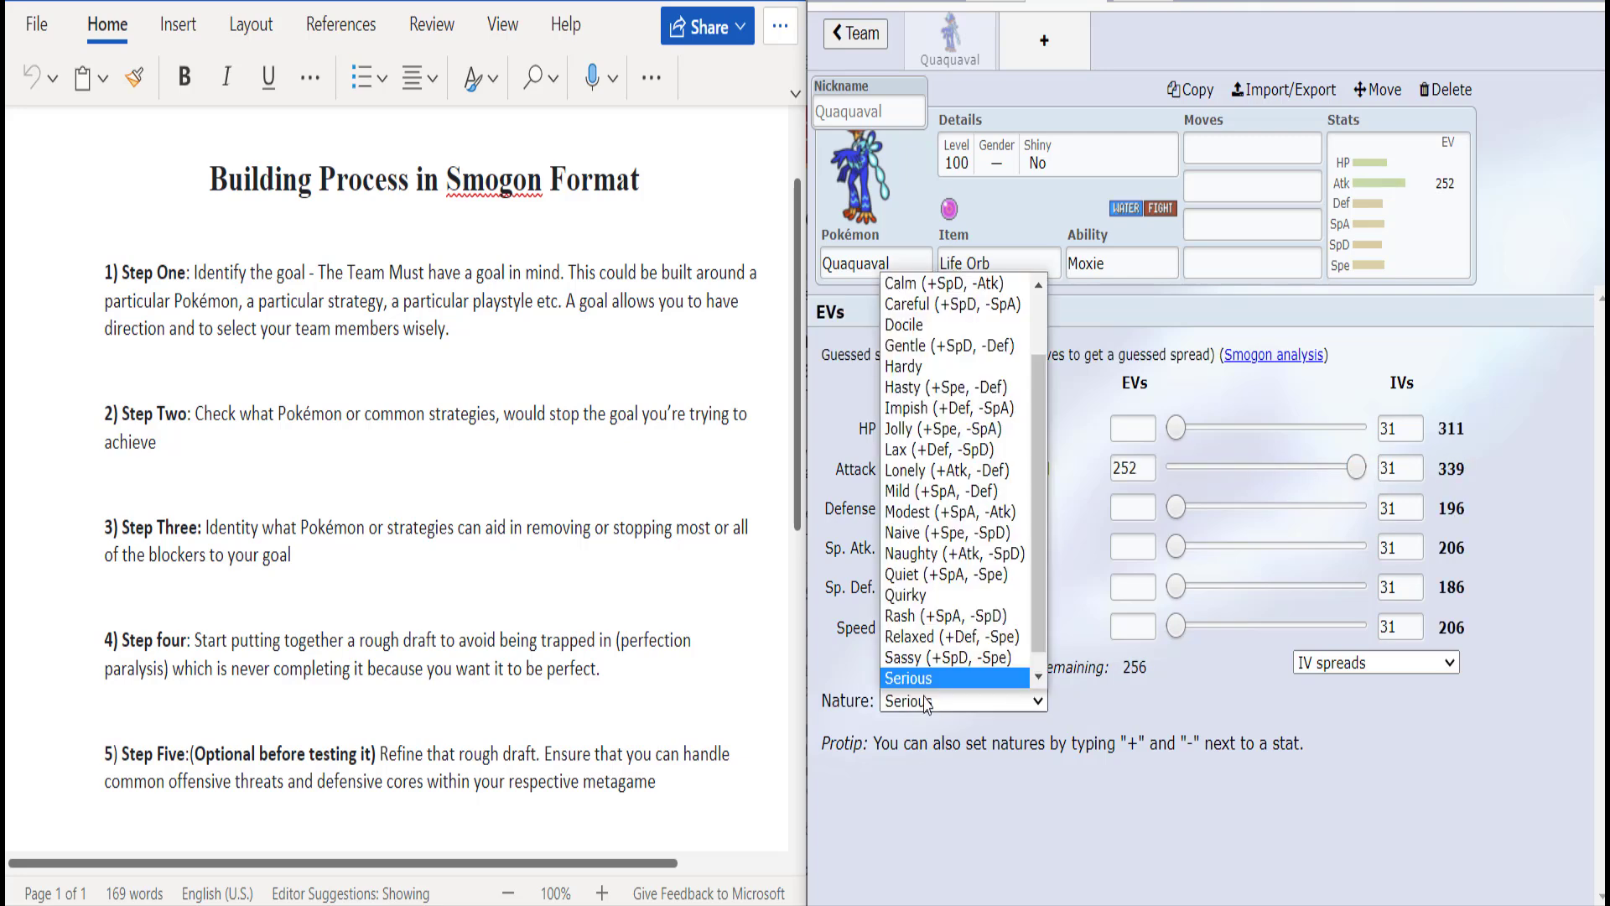
key(a)
key(Return)
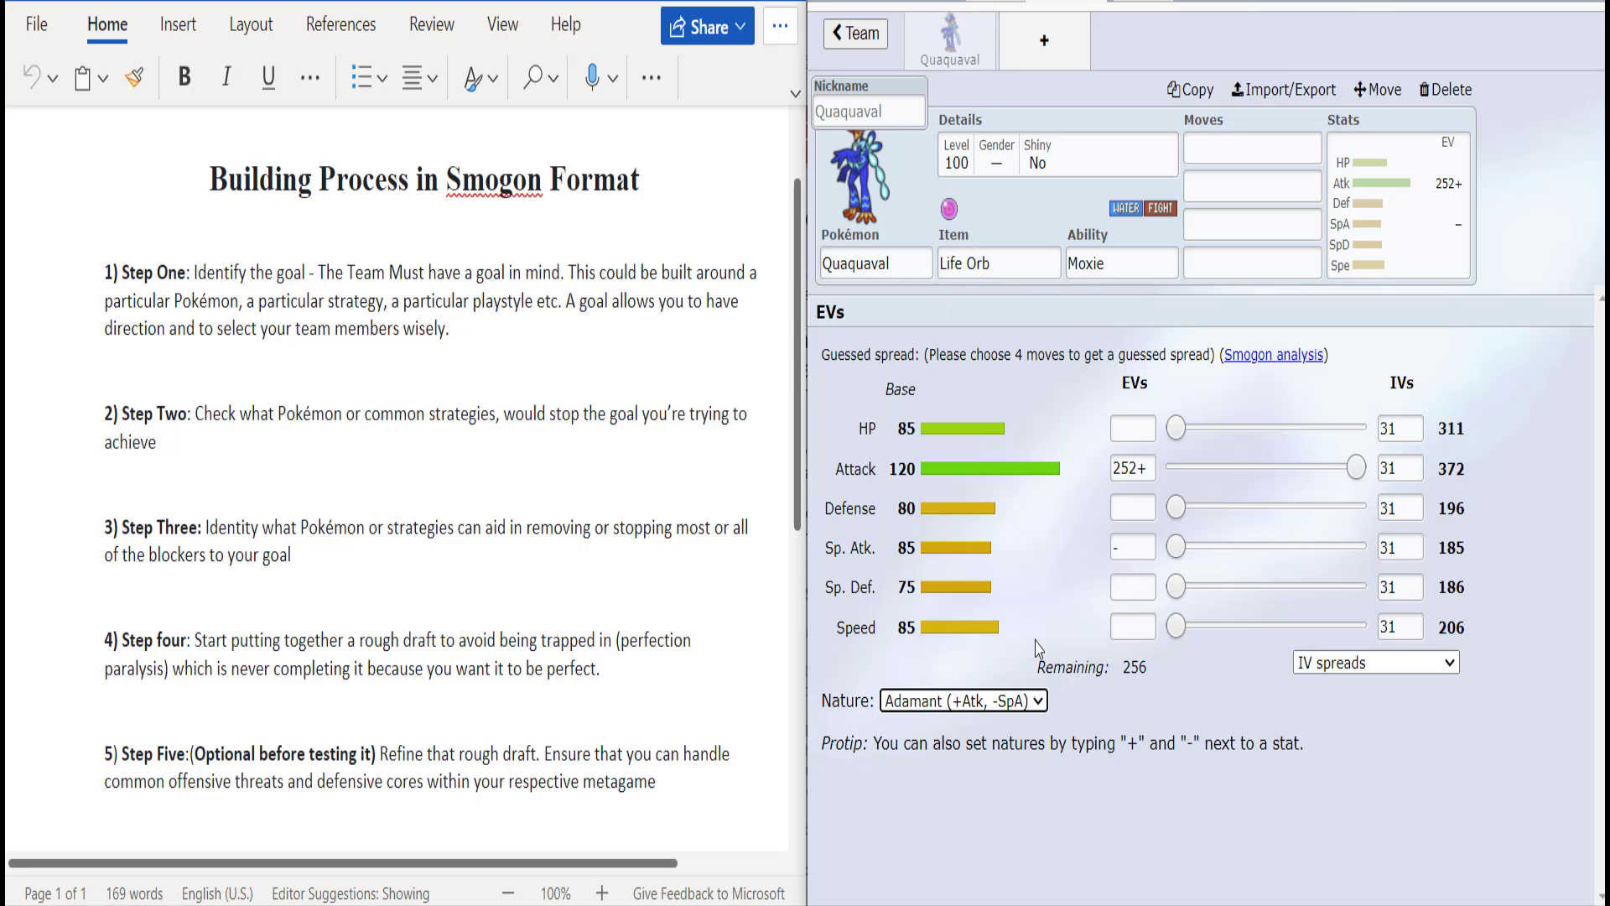
Step: Add Swords Dance and Close Combat as Quaquaval's first and second moves
click(1112, 267)
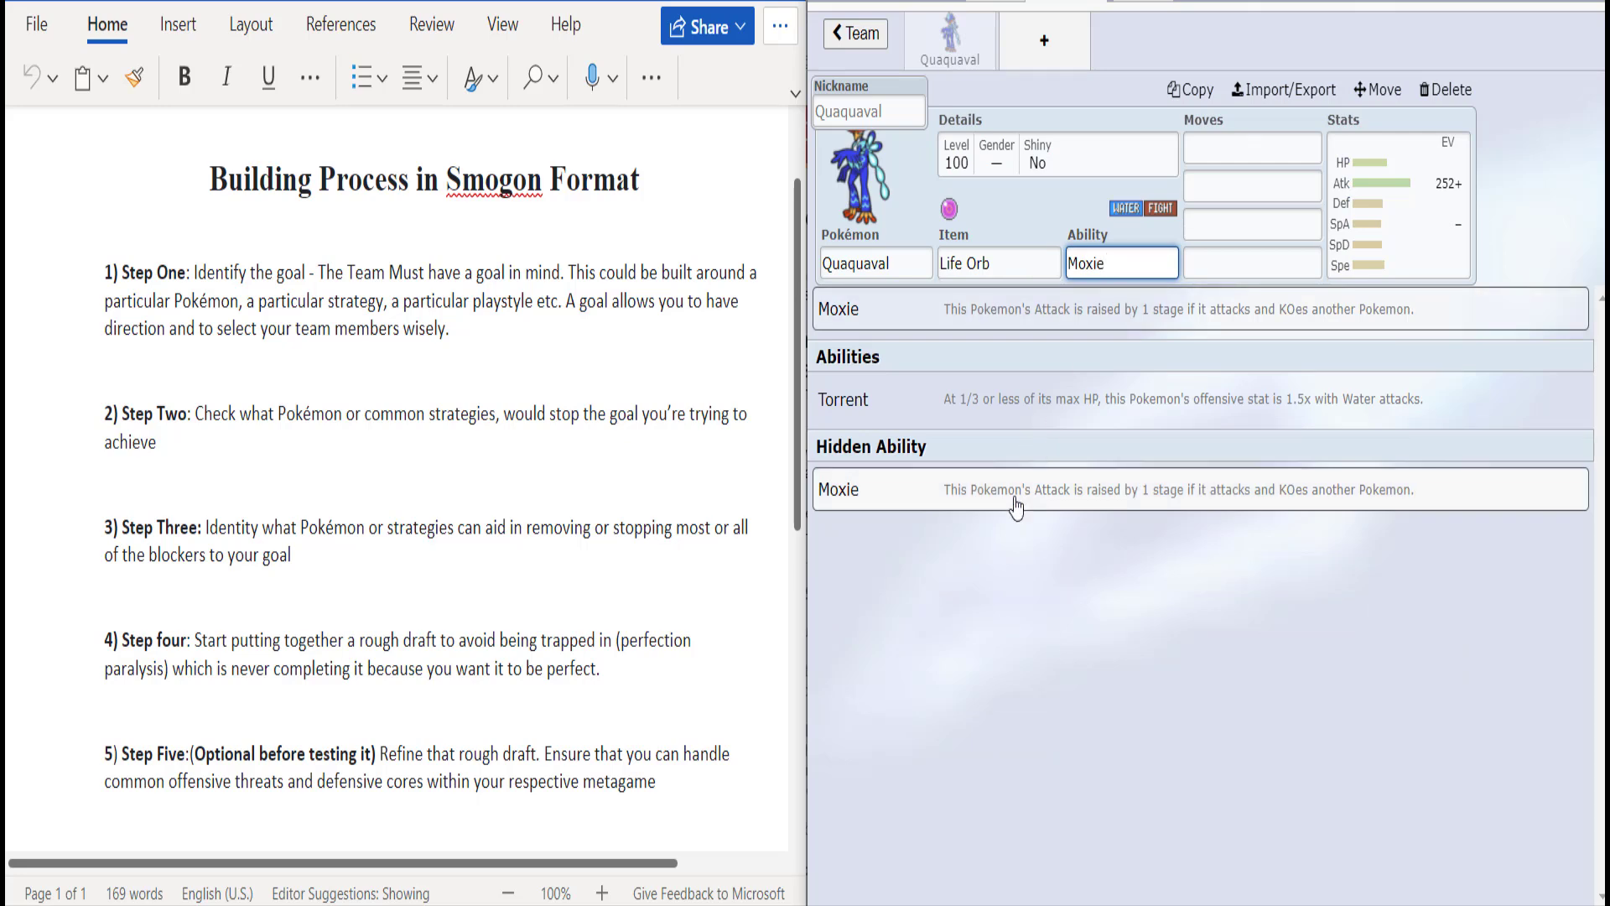
click(1012, 263)
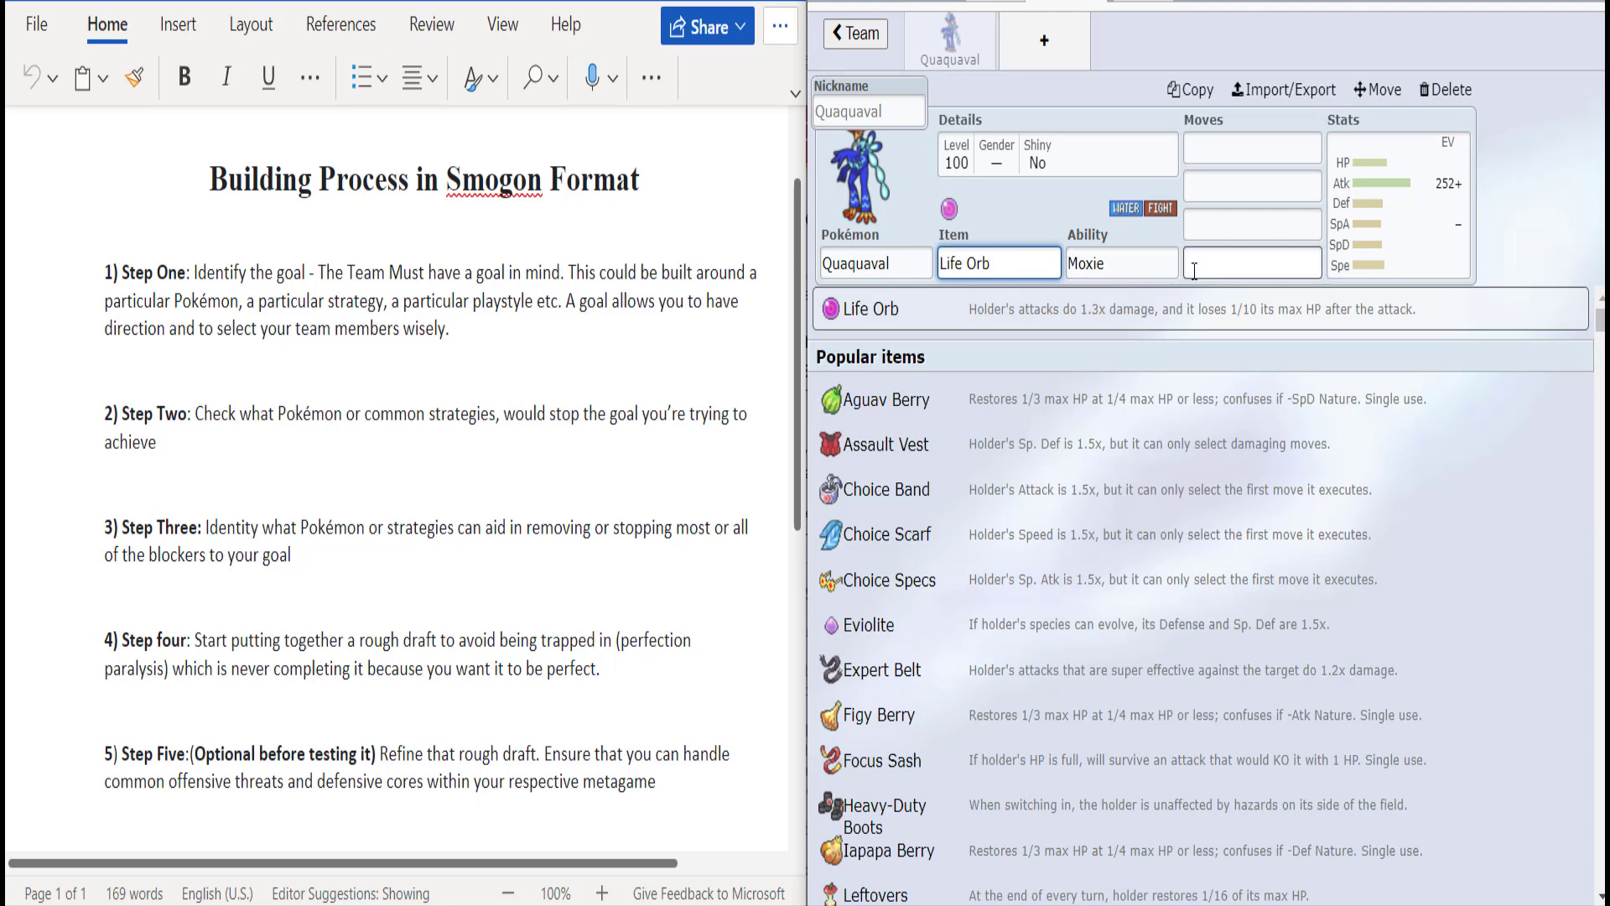
click(1226, 174)
click(1224, 154)
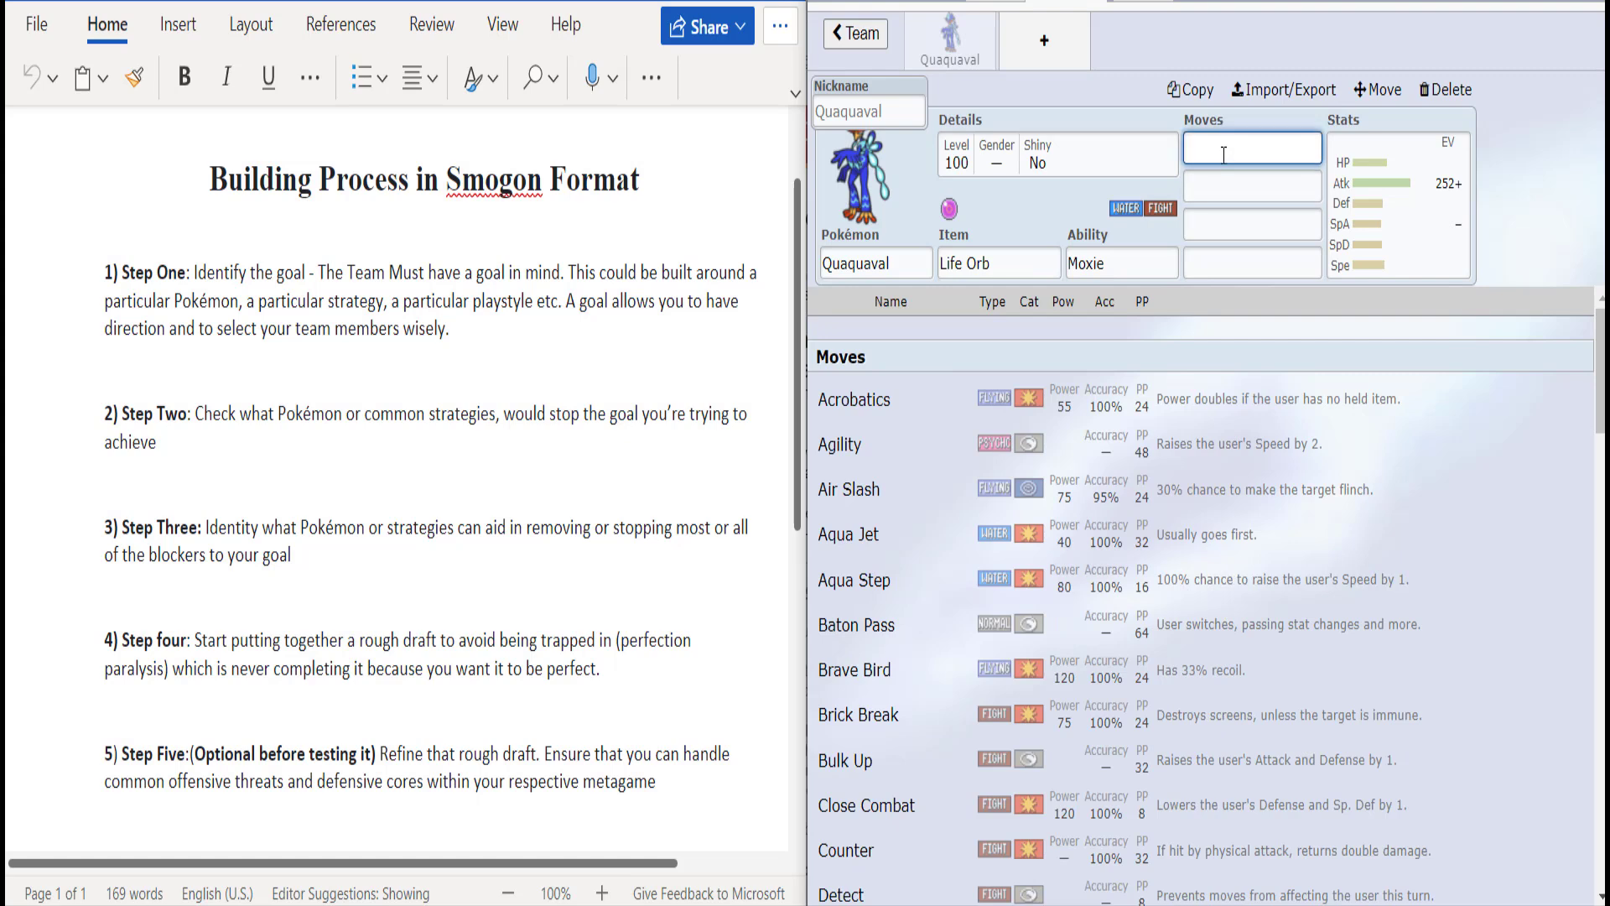
text(sw)
key(Down)
key(Return)
text(clo)
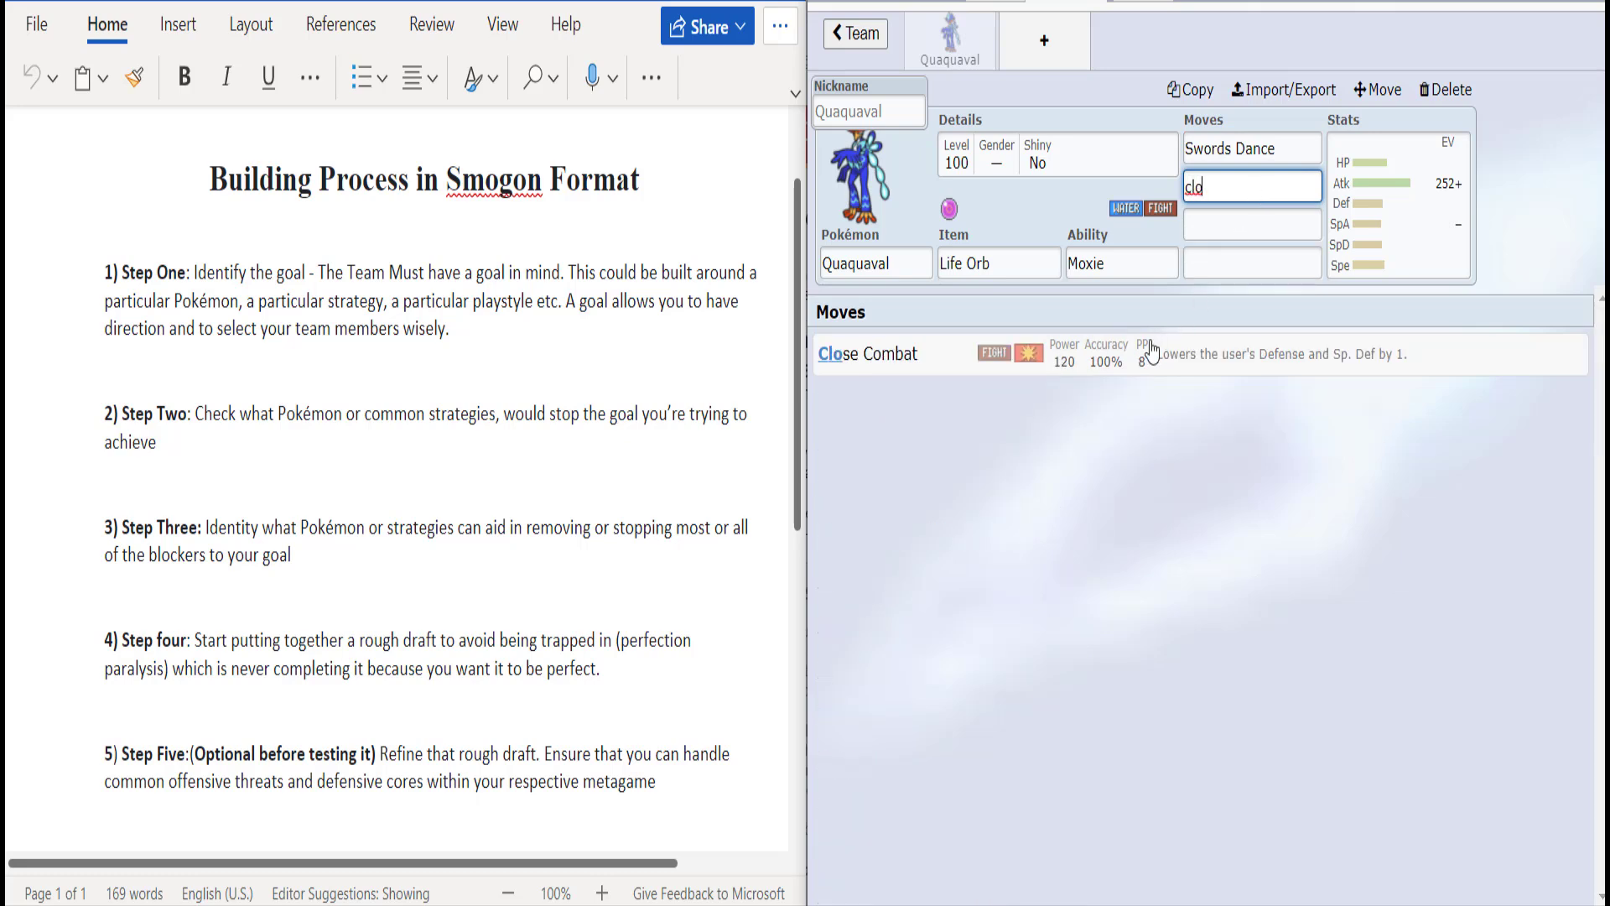
click(1145, 356)
click(1352, 235)
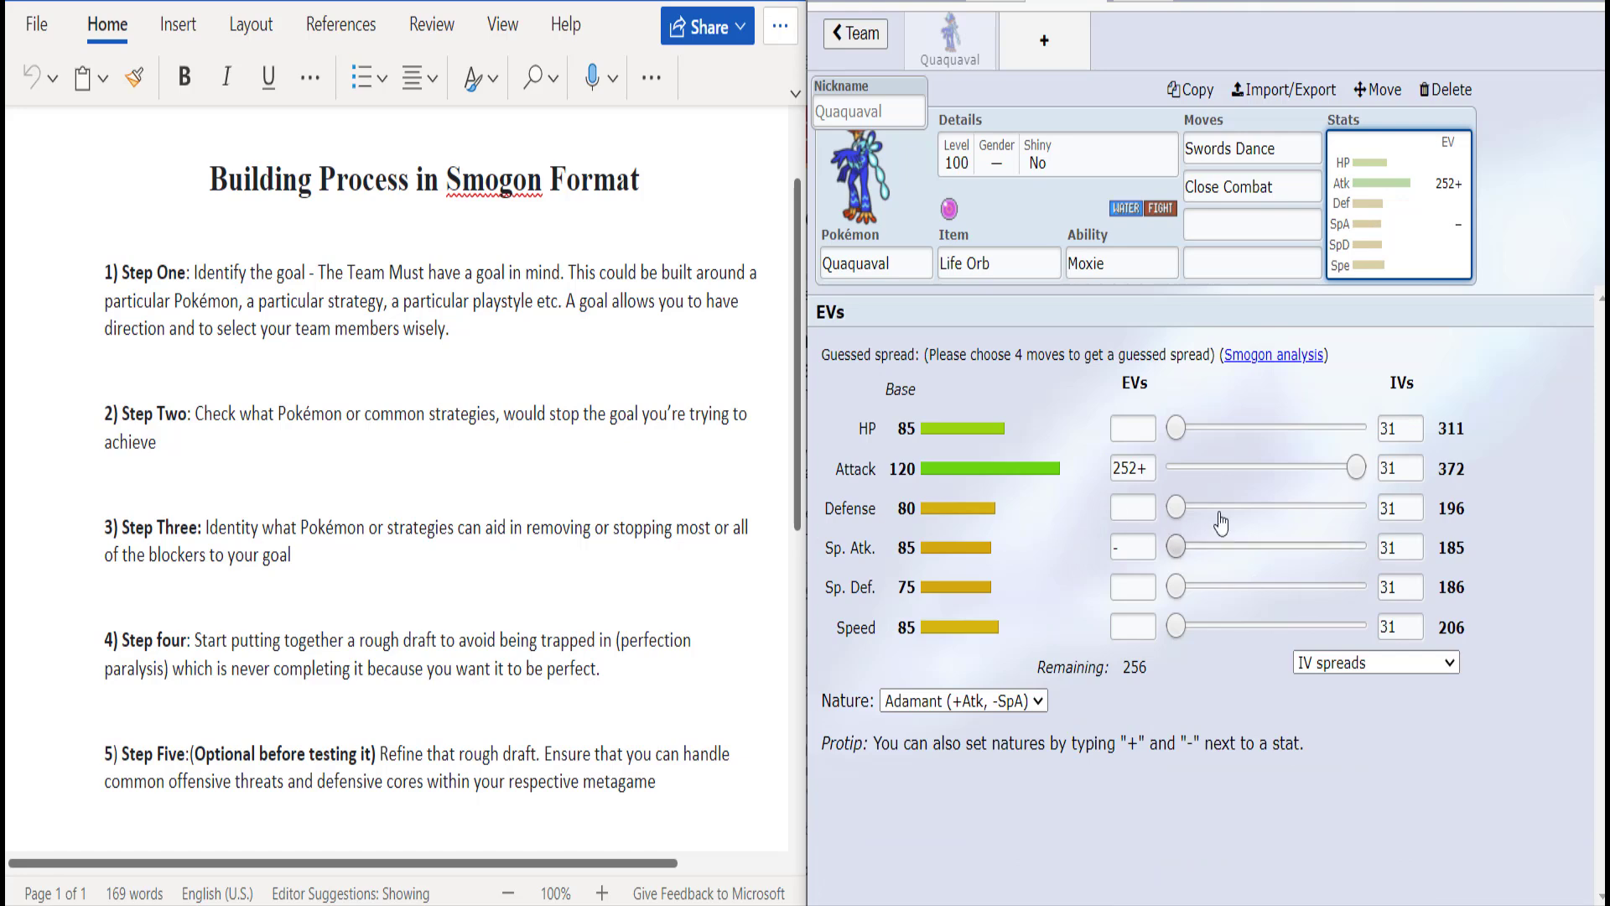
click(1248, 228)
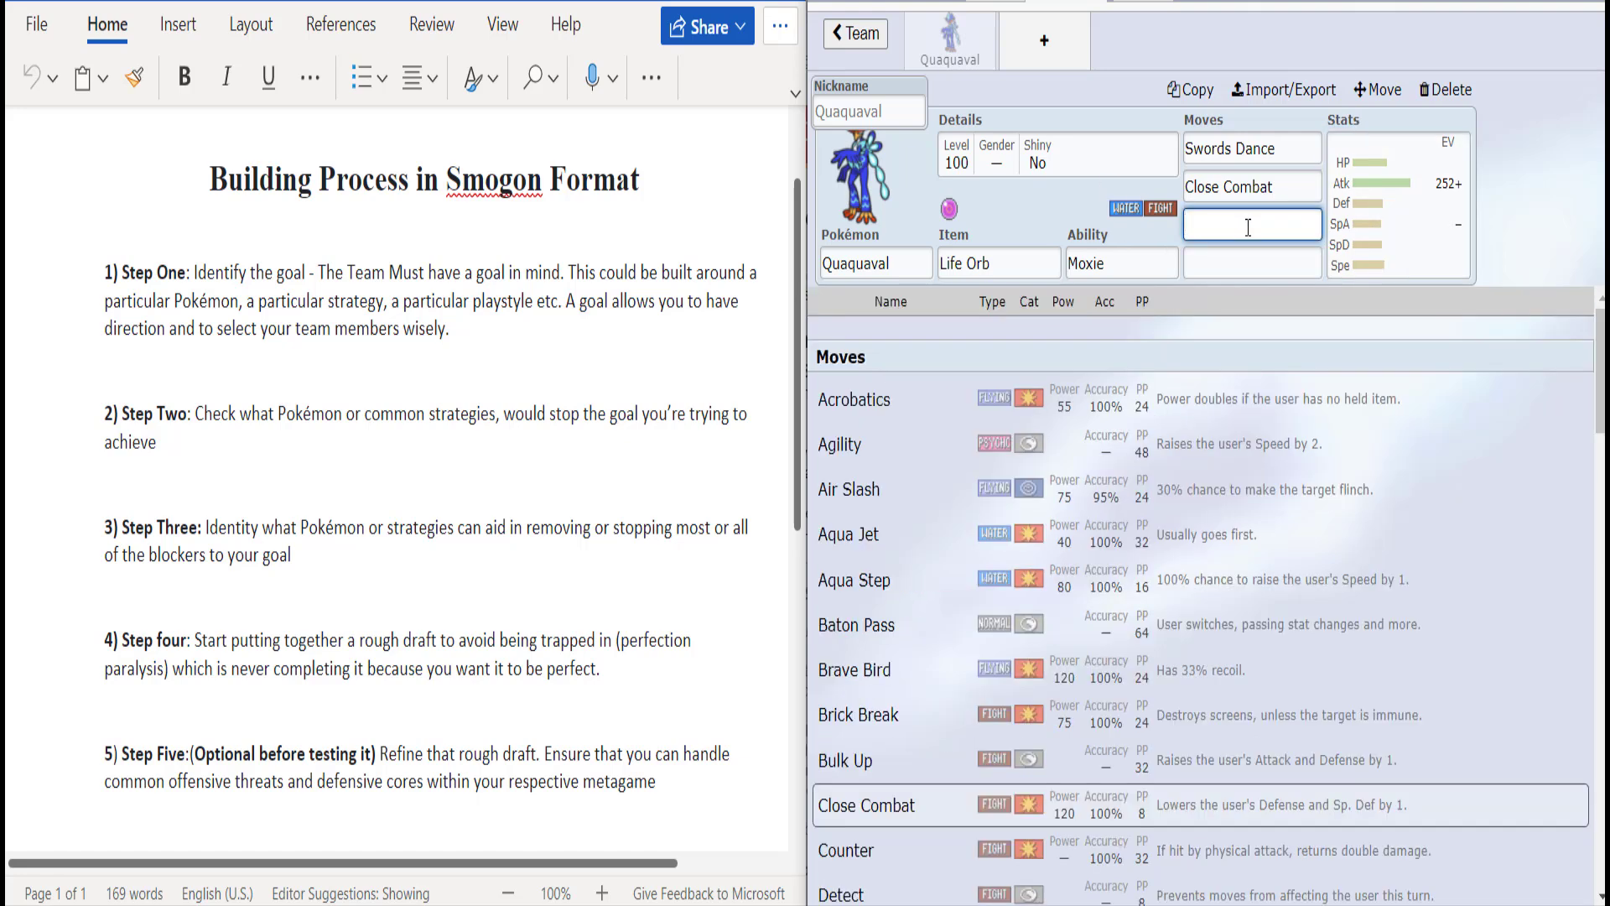
click(1359, 260)
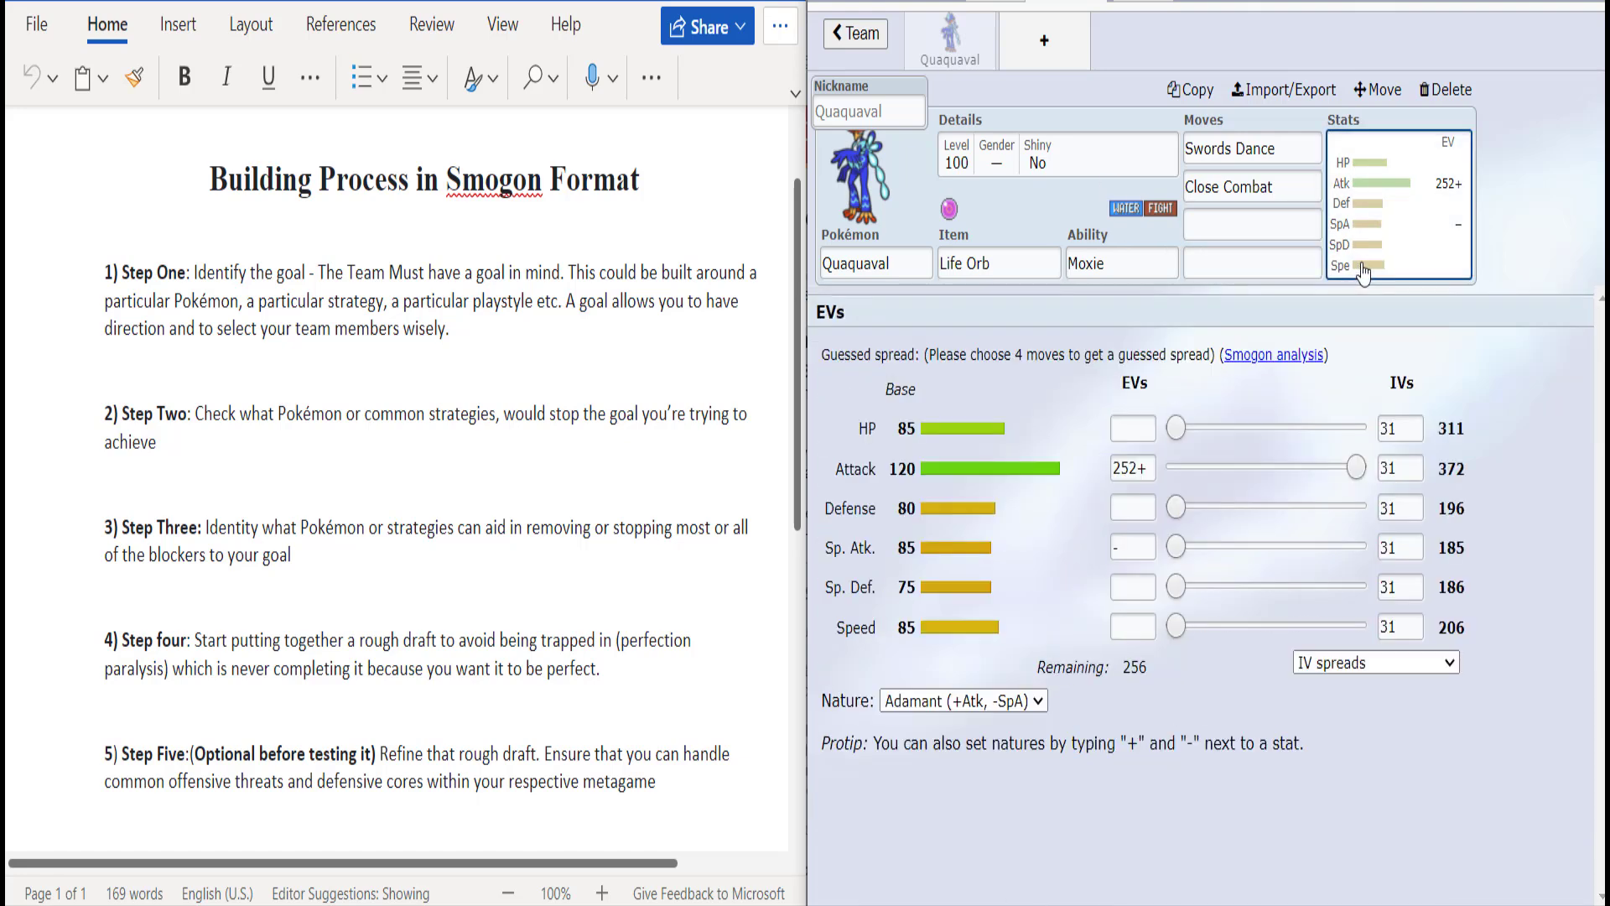
click(1226, 214)
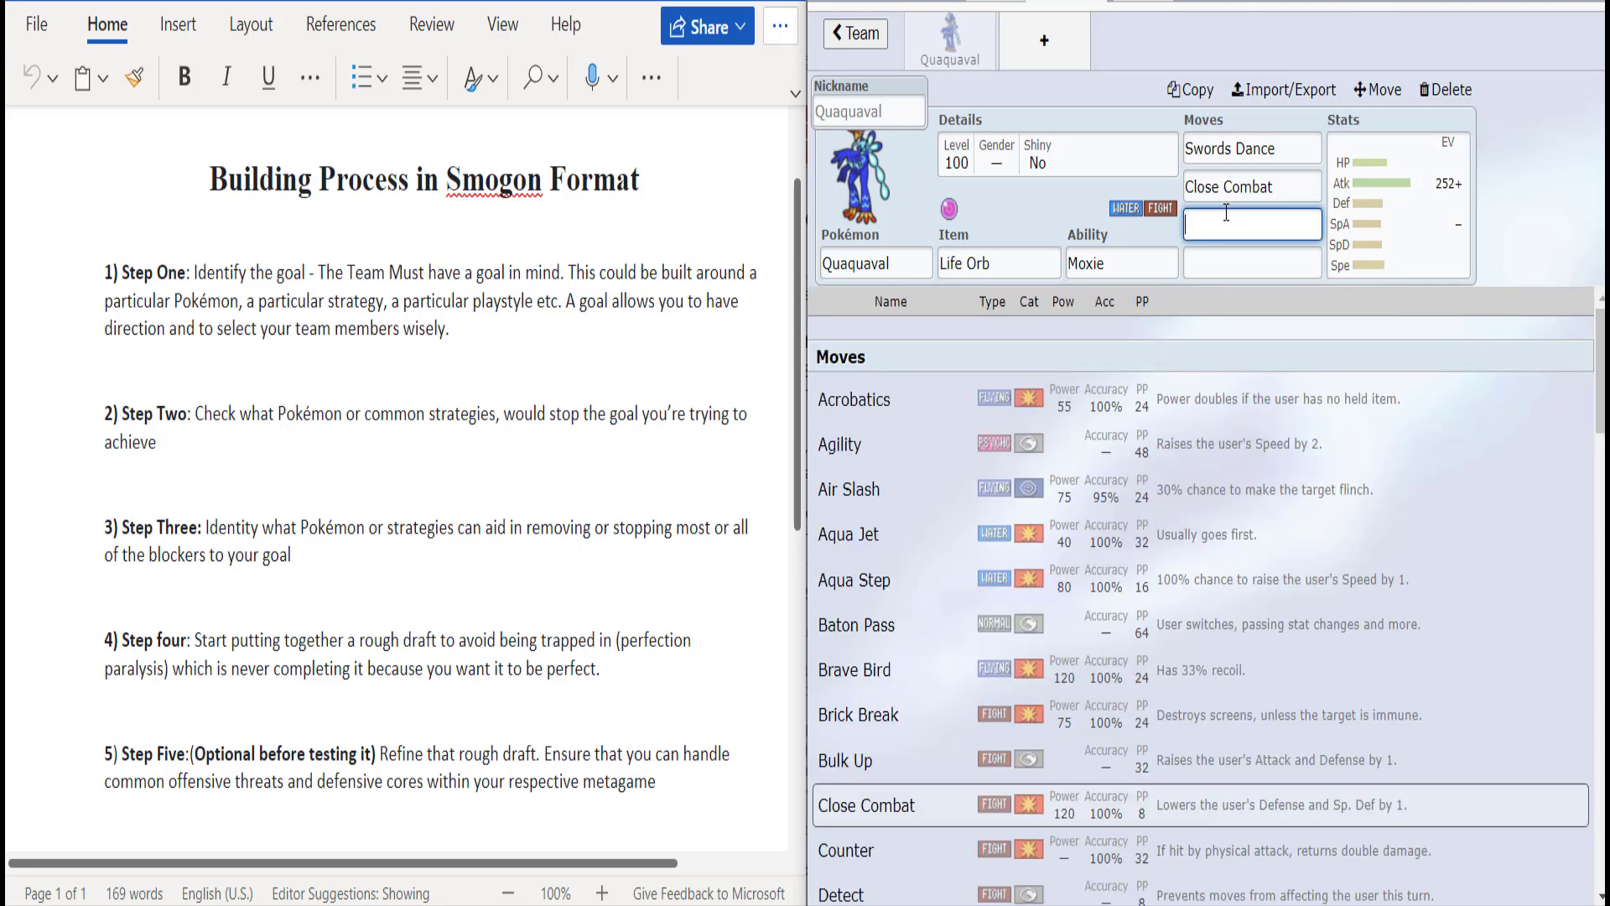
Step: Try a defensive spread for Quaquaval with 252 Defense EVs and the Impish (+Def, -SpA) nature
click(1354, 260)
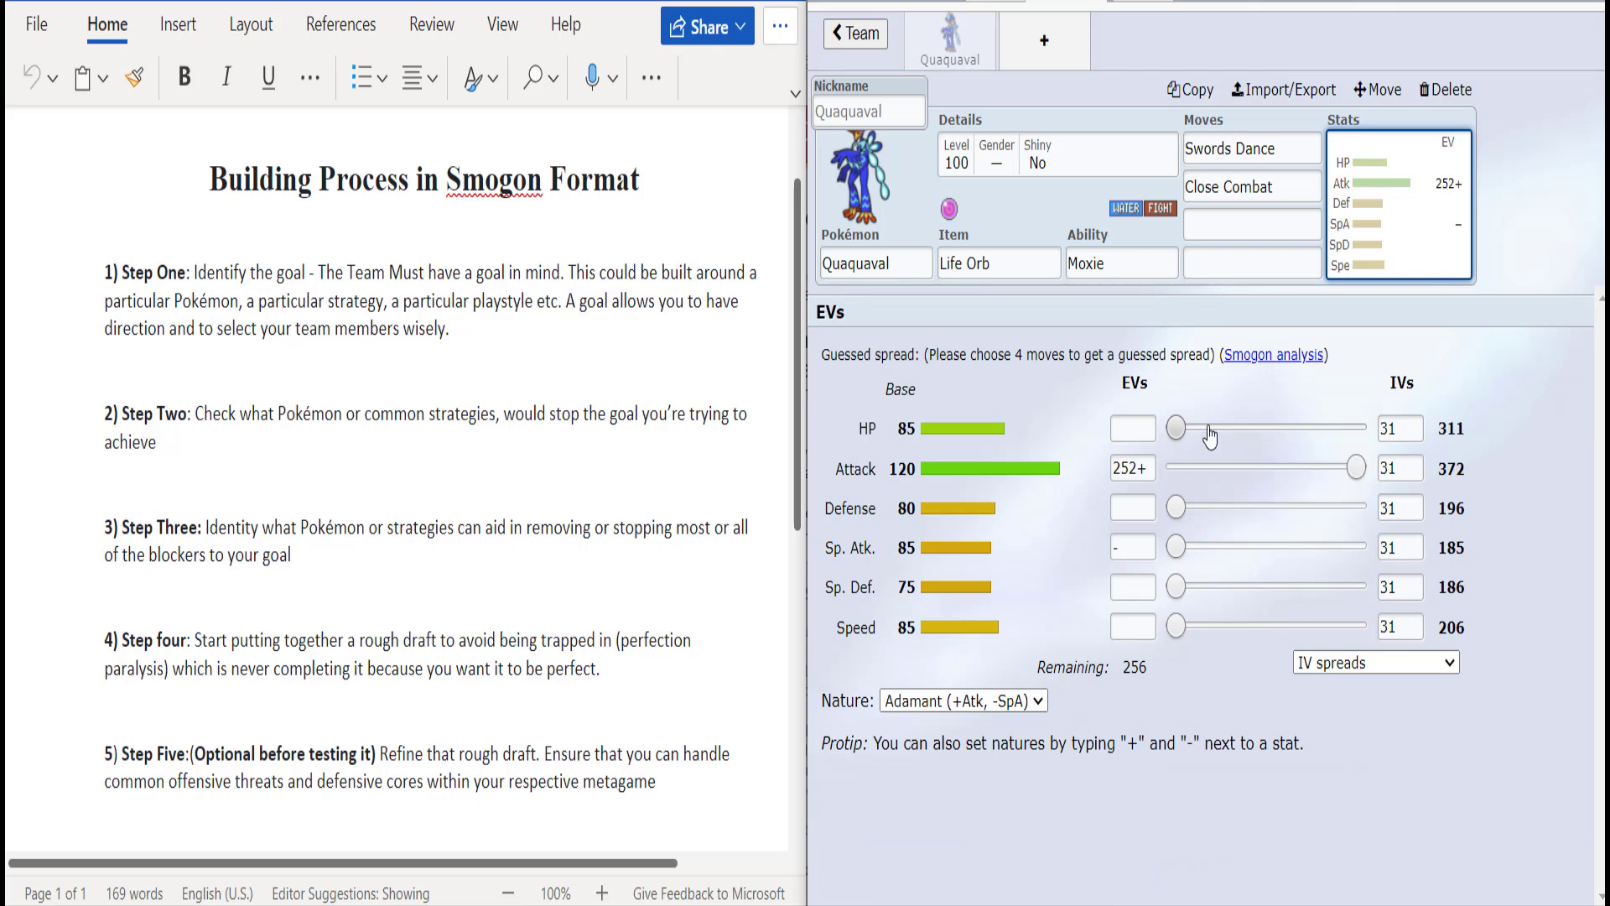
mouse_move(1178, 427)
mouse_down()
mouse_move(1357, 428)
mouse_move(1176, 427)
mouse_up()
drag(1176, 507, 1389, 526)
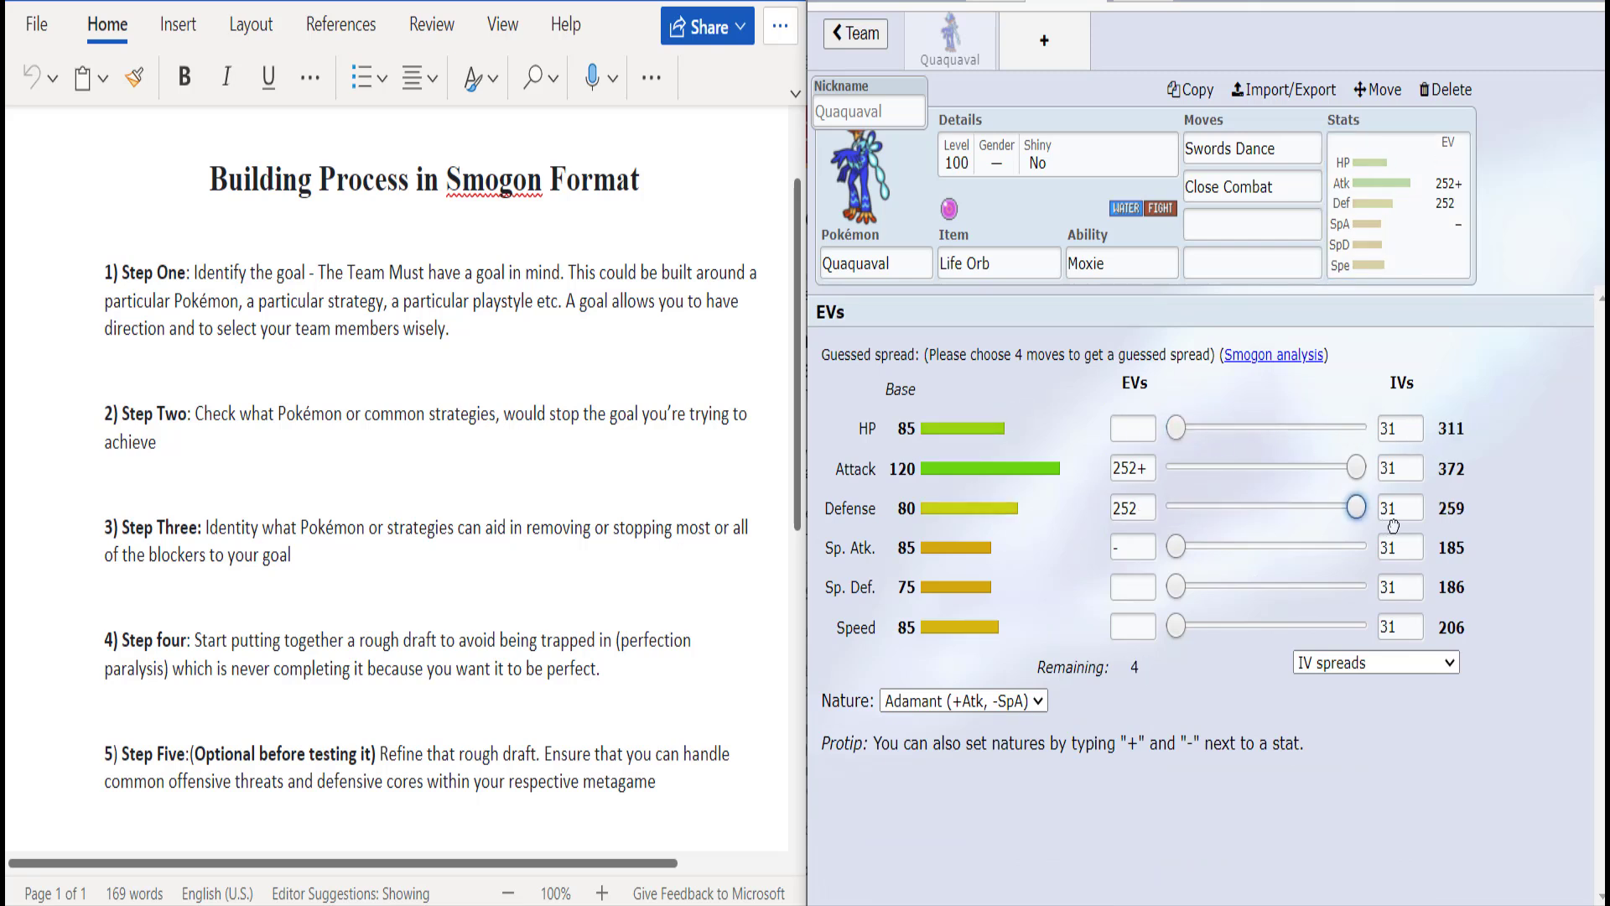
click(979, 704)
key(i)
key(Return)
Step: Return the nature to Adamant (+Atk, -SpA) and move the 252 EVs from Defense to Speed
click(978, 708)
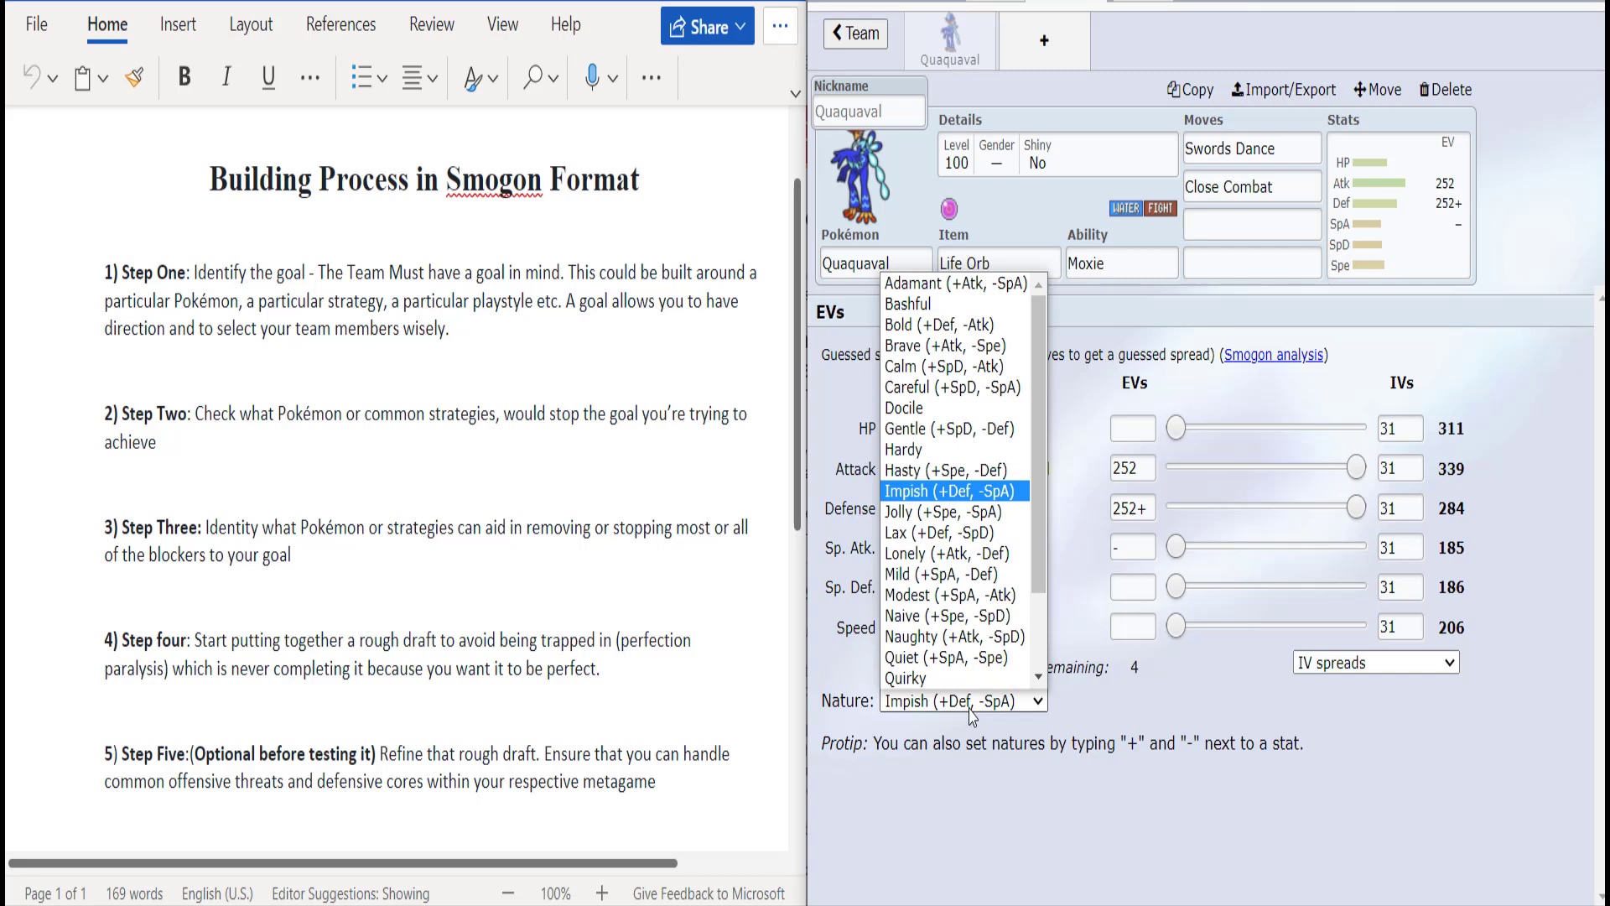
key(a)
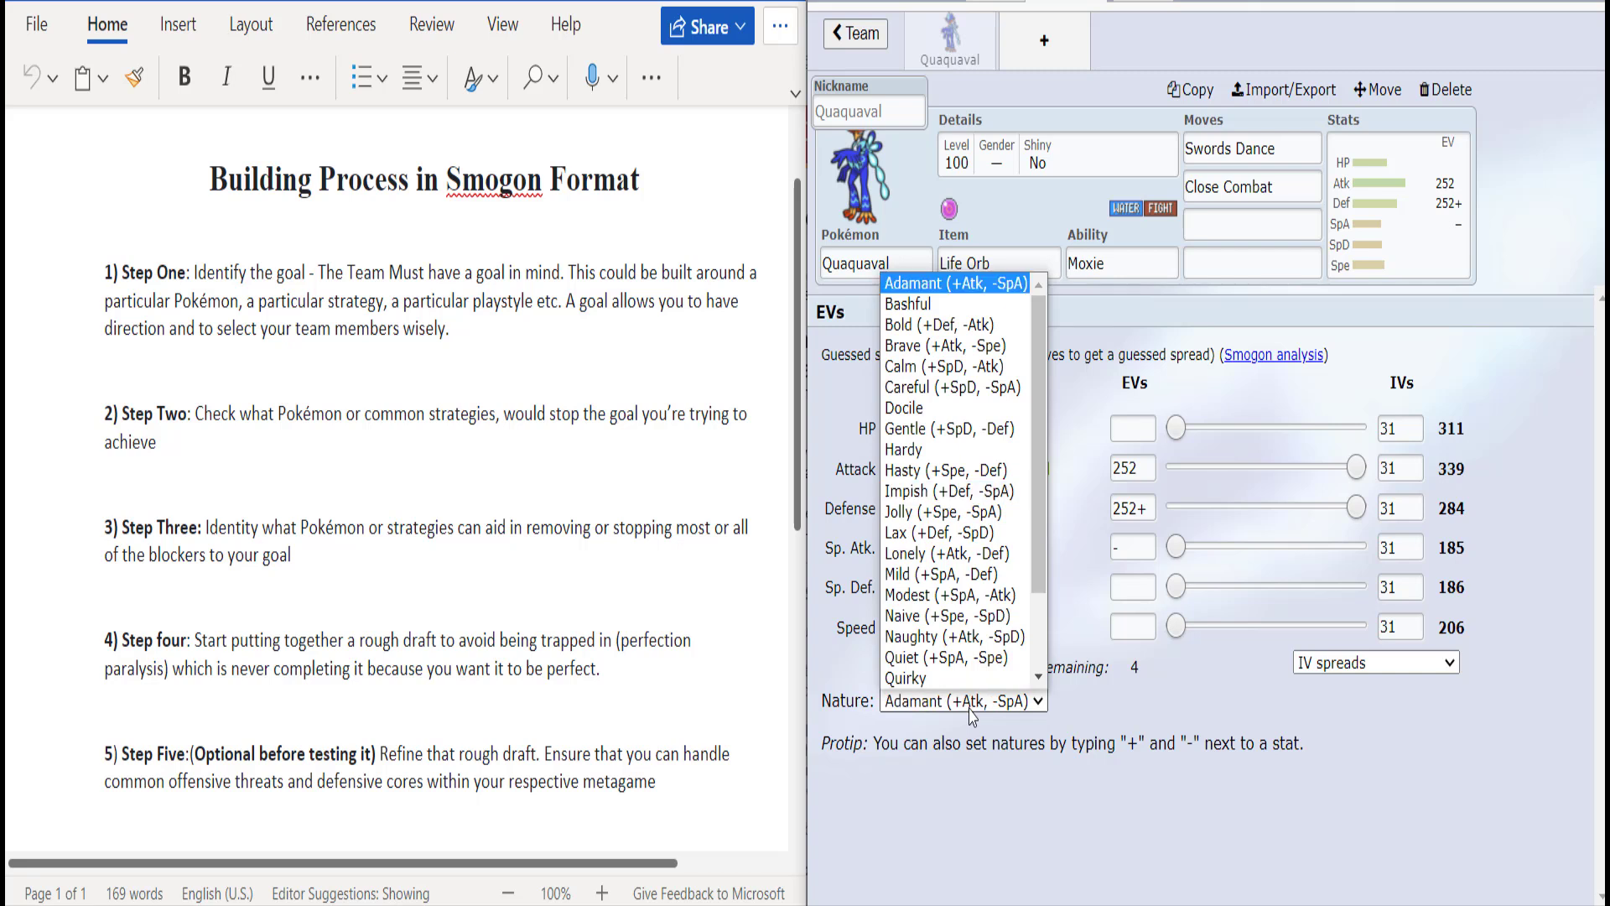
key(Return)
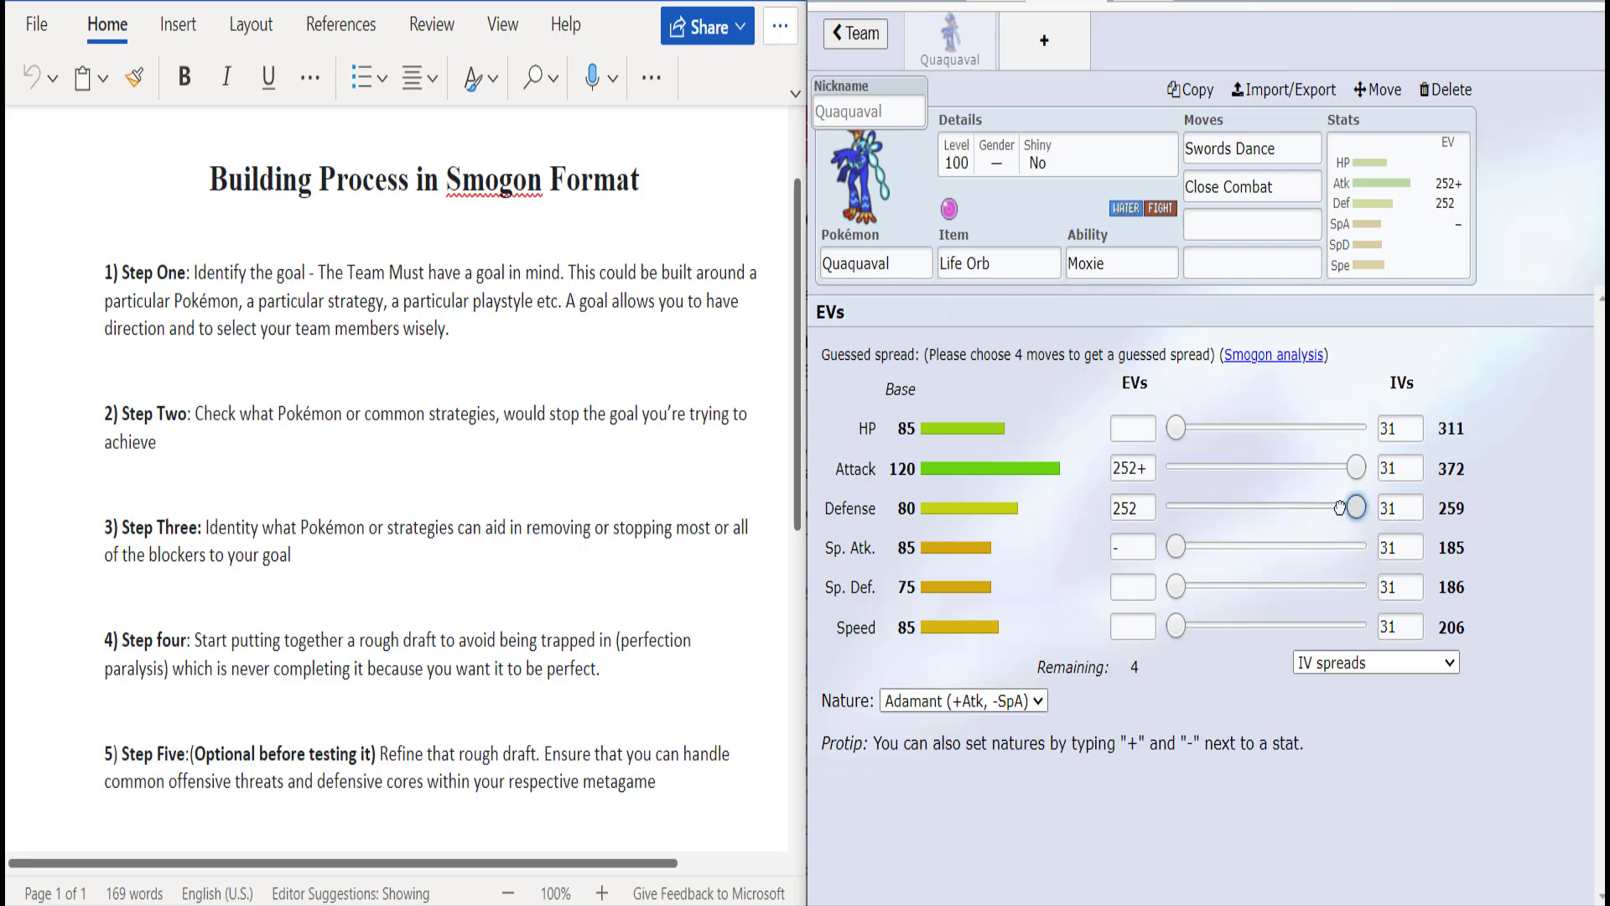
click(1176, 507)
drag(1176, 626, 1357, 626)
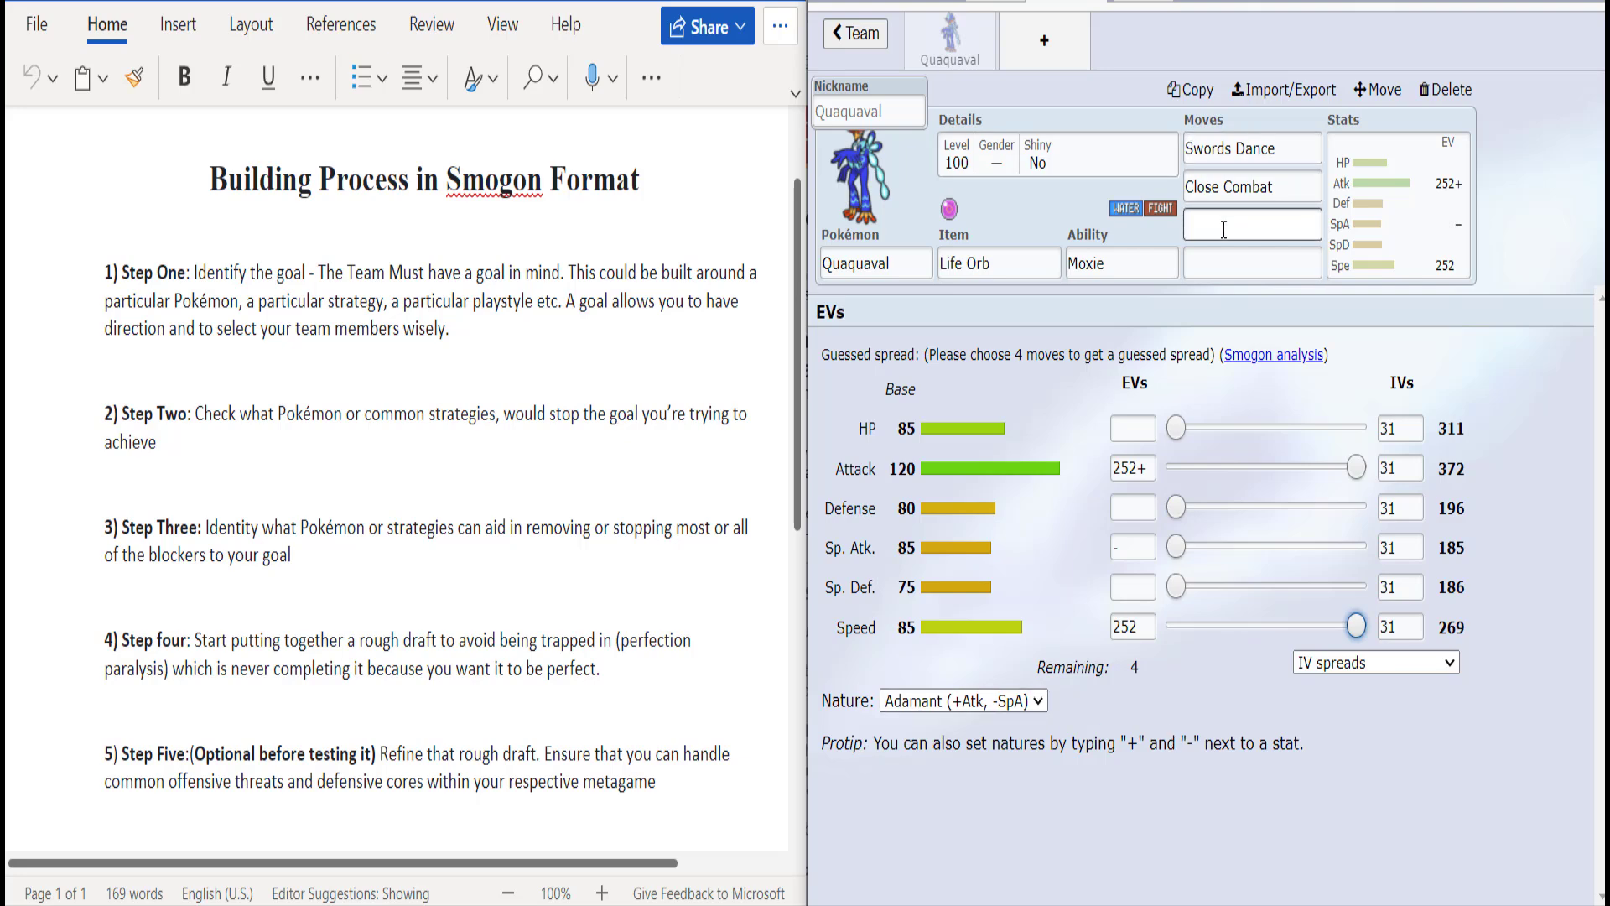
Step: Add Aqua Step as Quaquaval's third move
click(1231, 149)
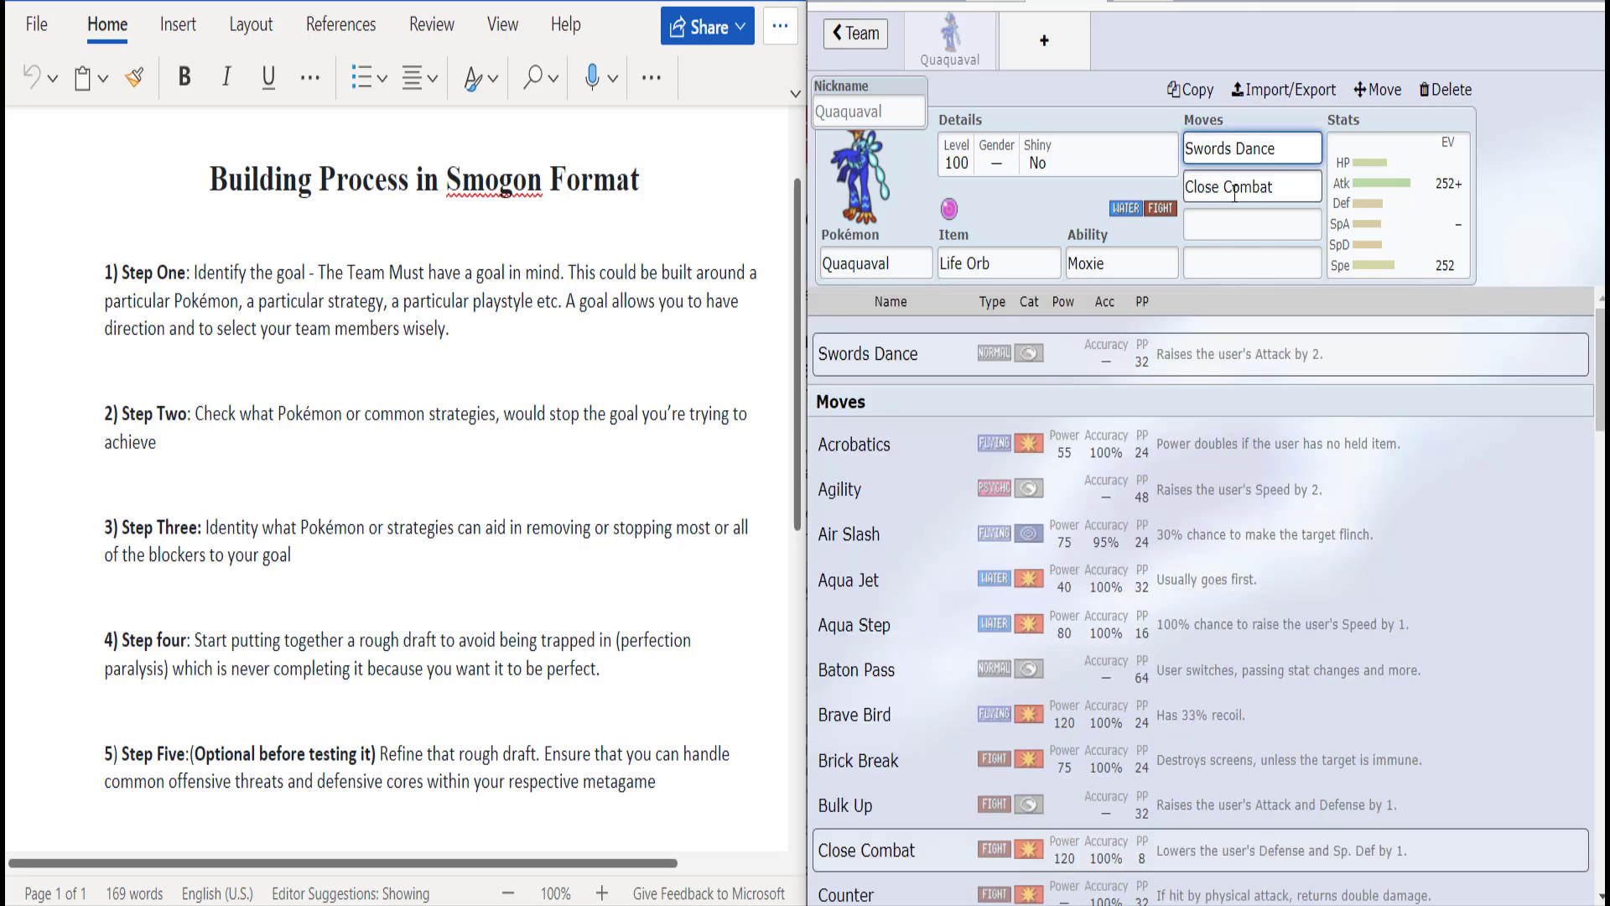
click(1234, 194)
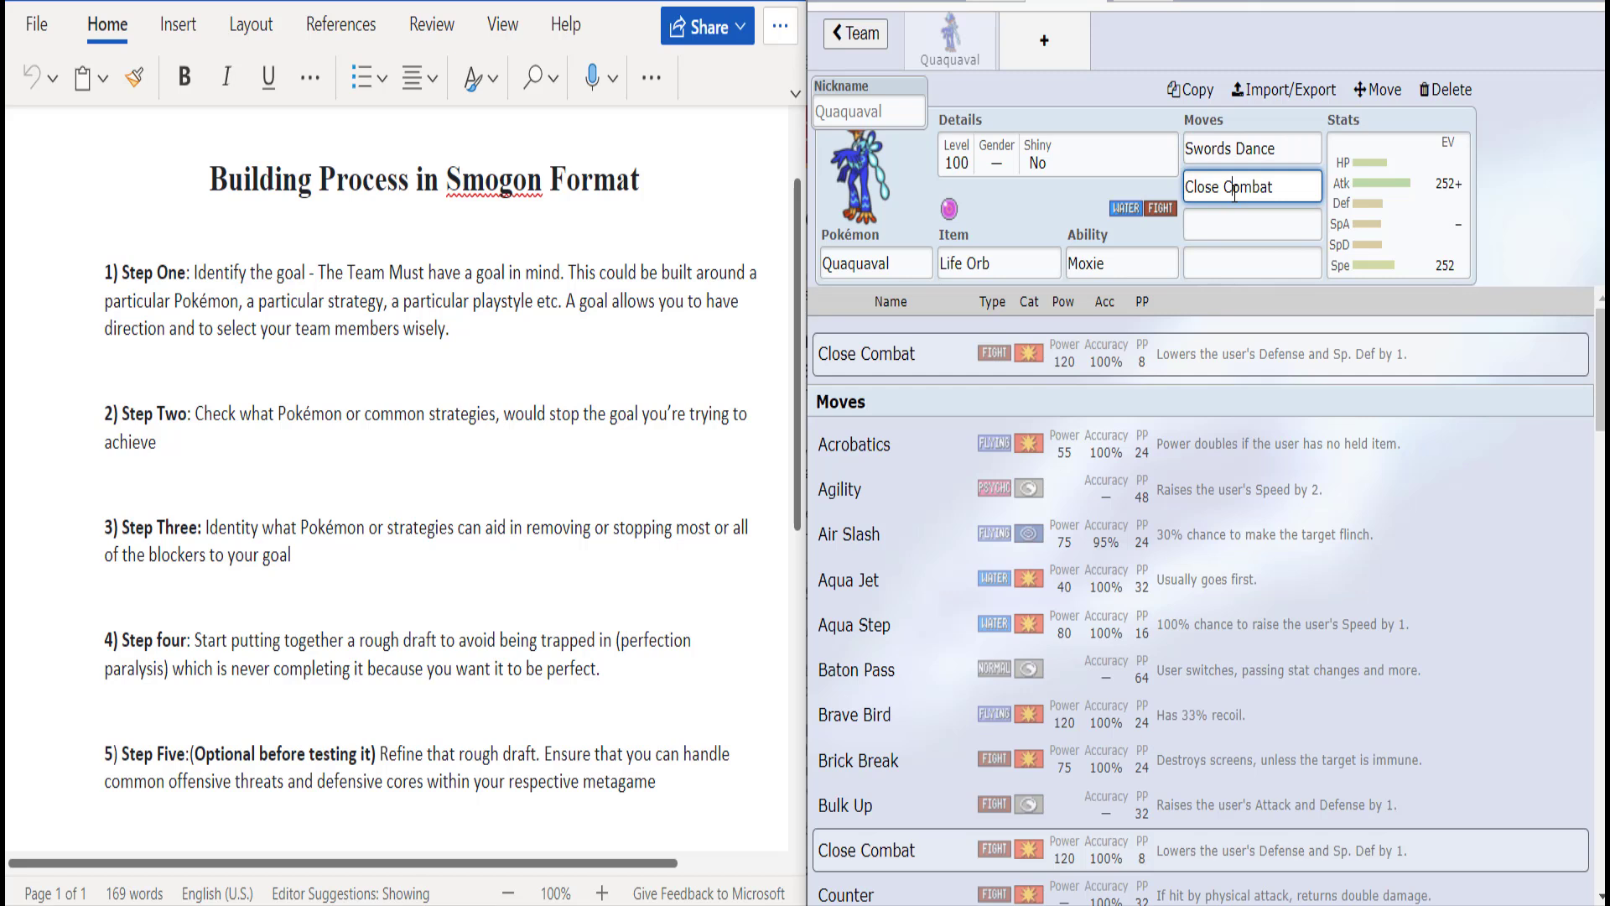
click(1234, 232)
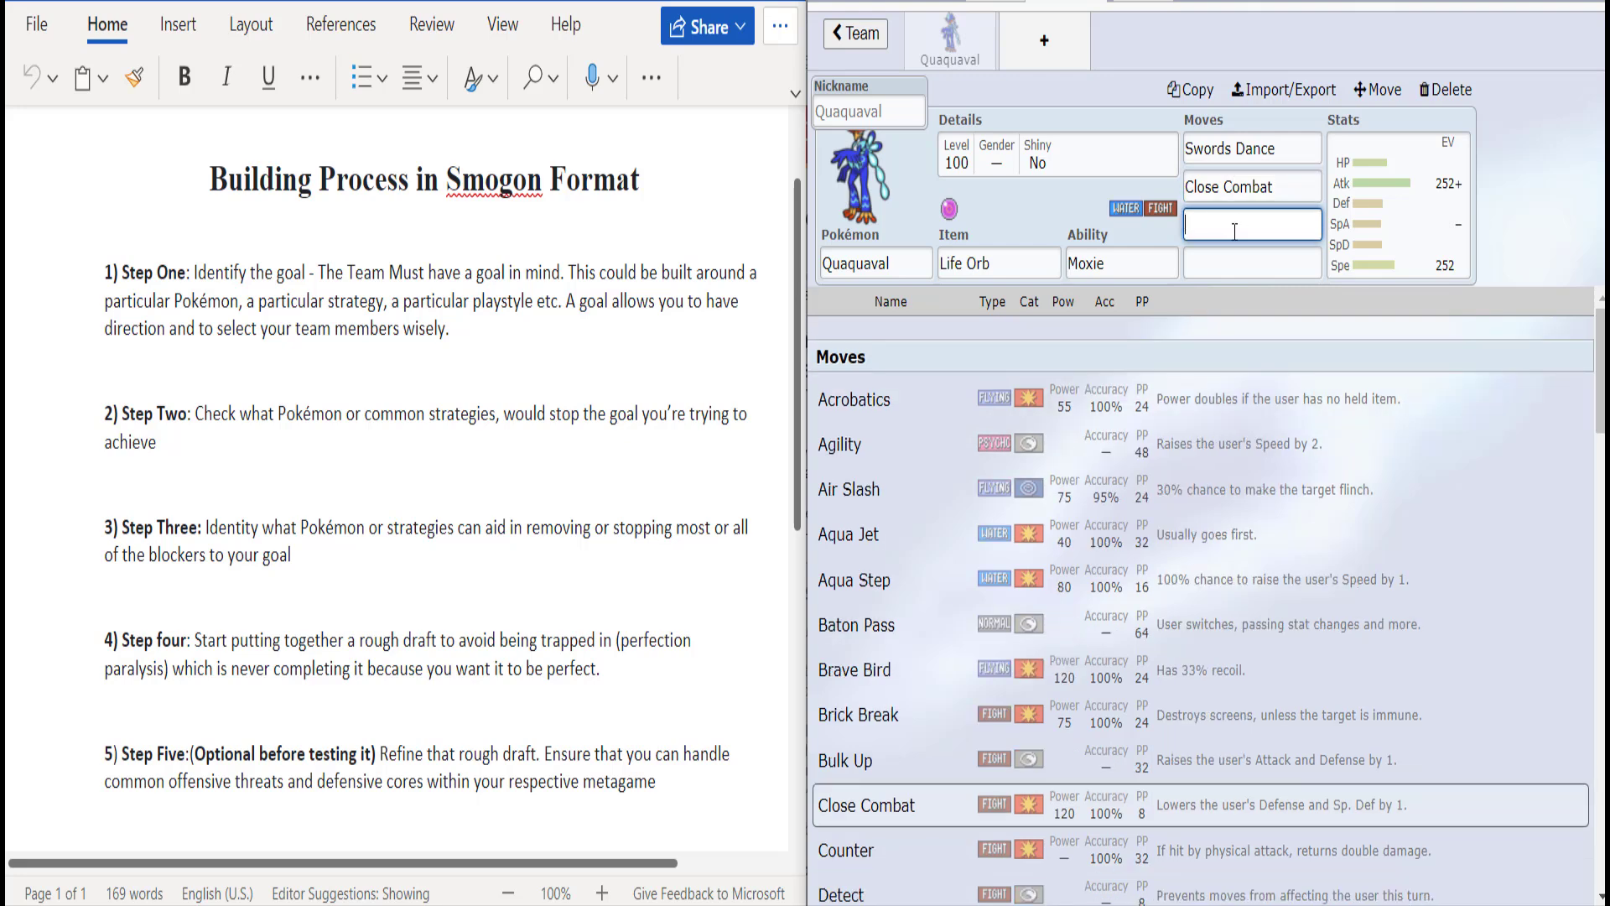
click(1116, 583)
Step: Look through Quaquaval's available moves, including the usually useless ones, for options for the fourth move
click(1254, 230)
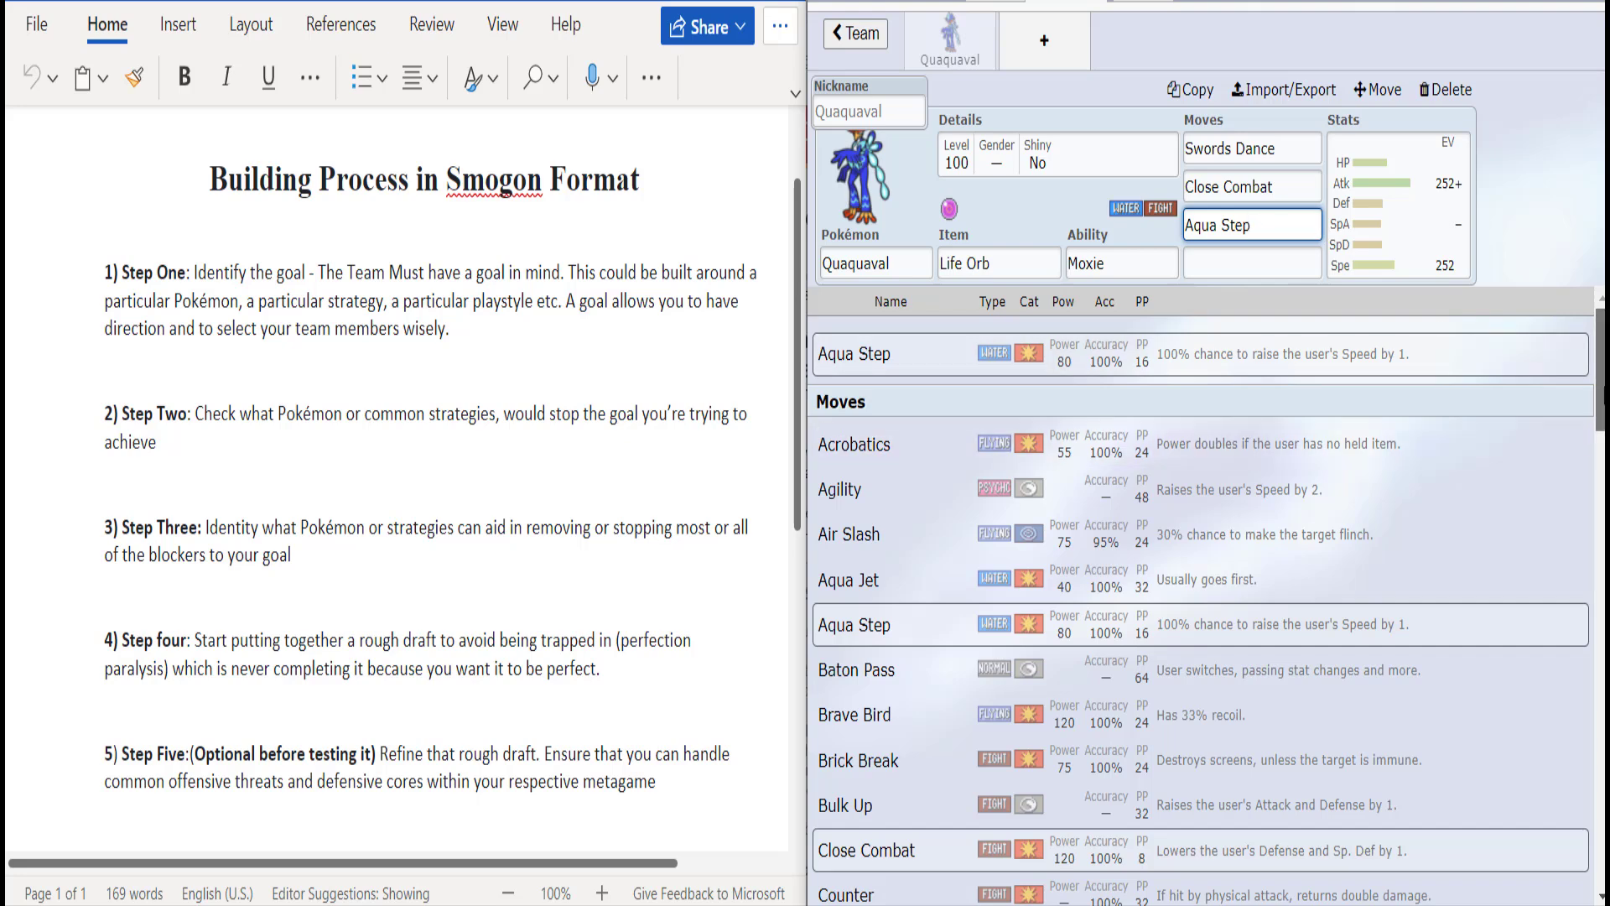
scroll(1602, 466, down, 5)
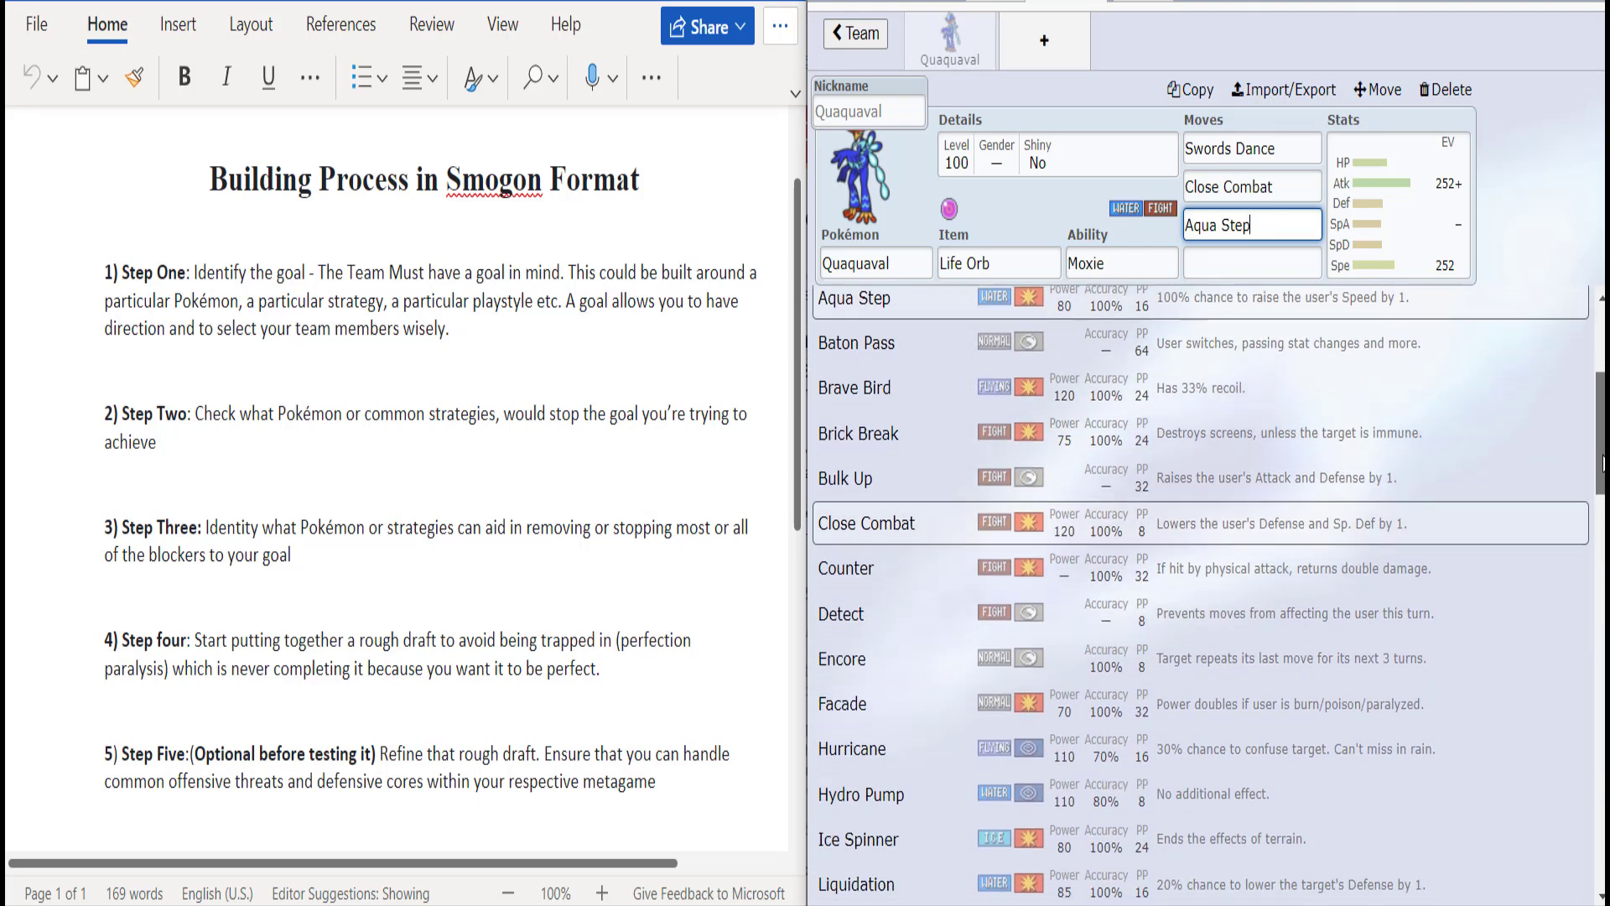
scroll(1602, 466, down, 4)
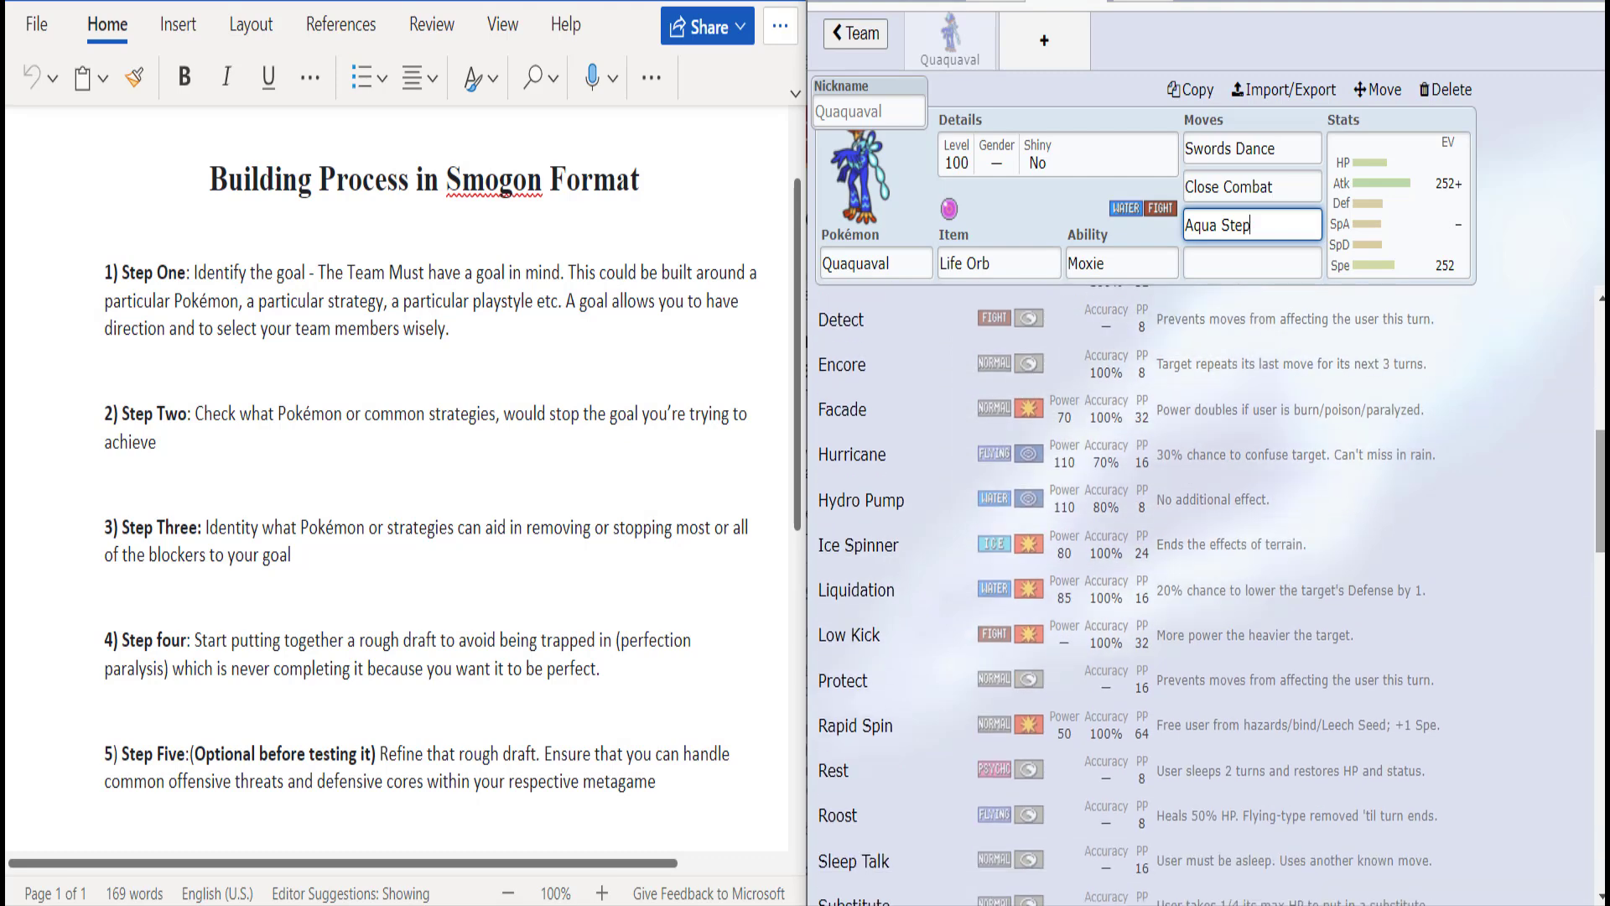
drag(1602, 510, 1604, 605)
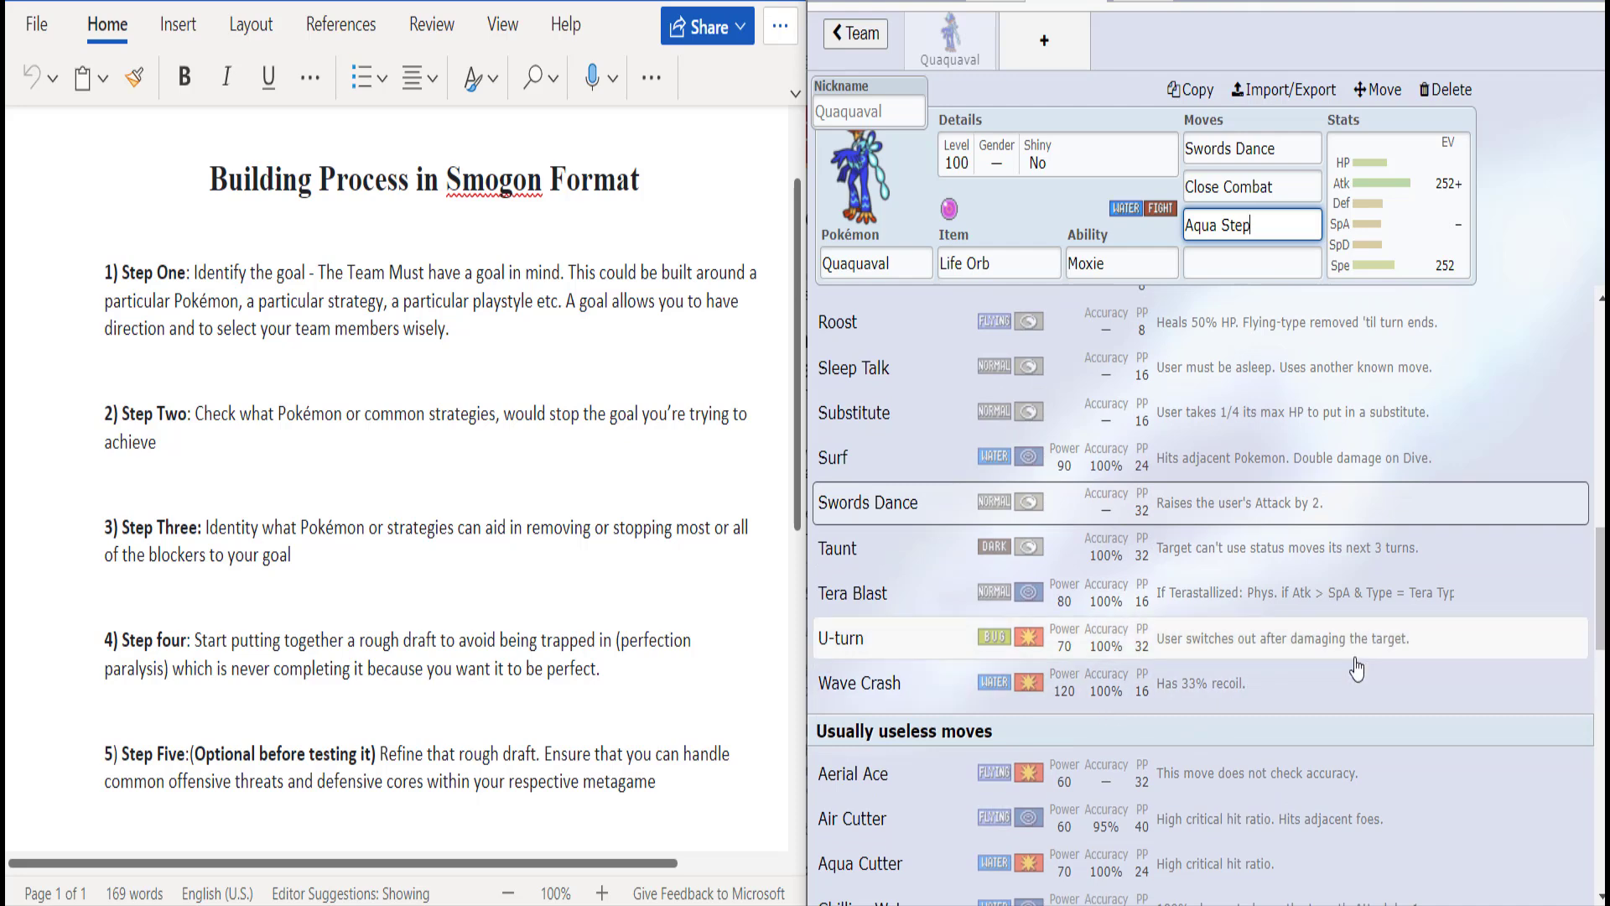
scroll(1199, 587, down, 2)
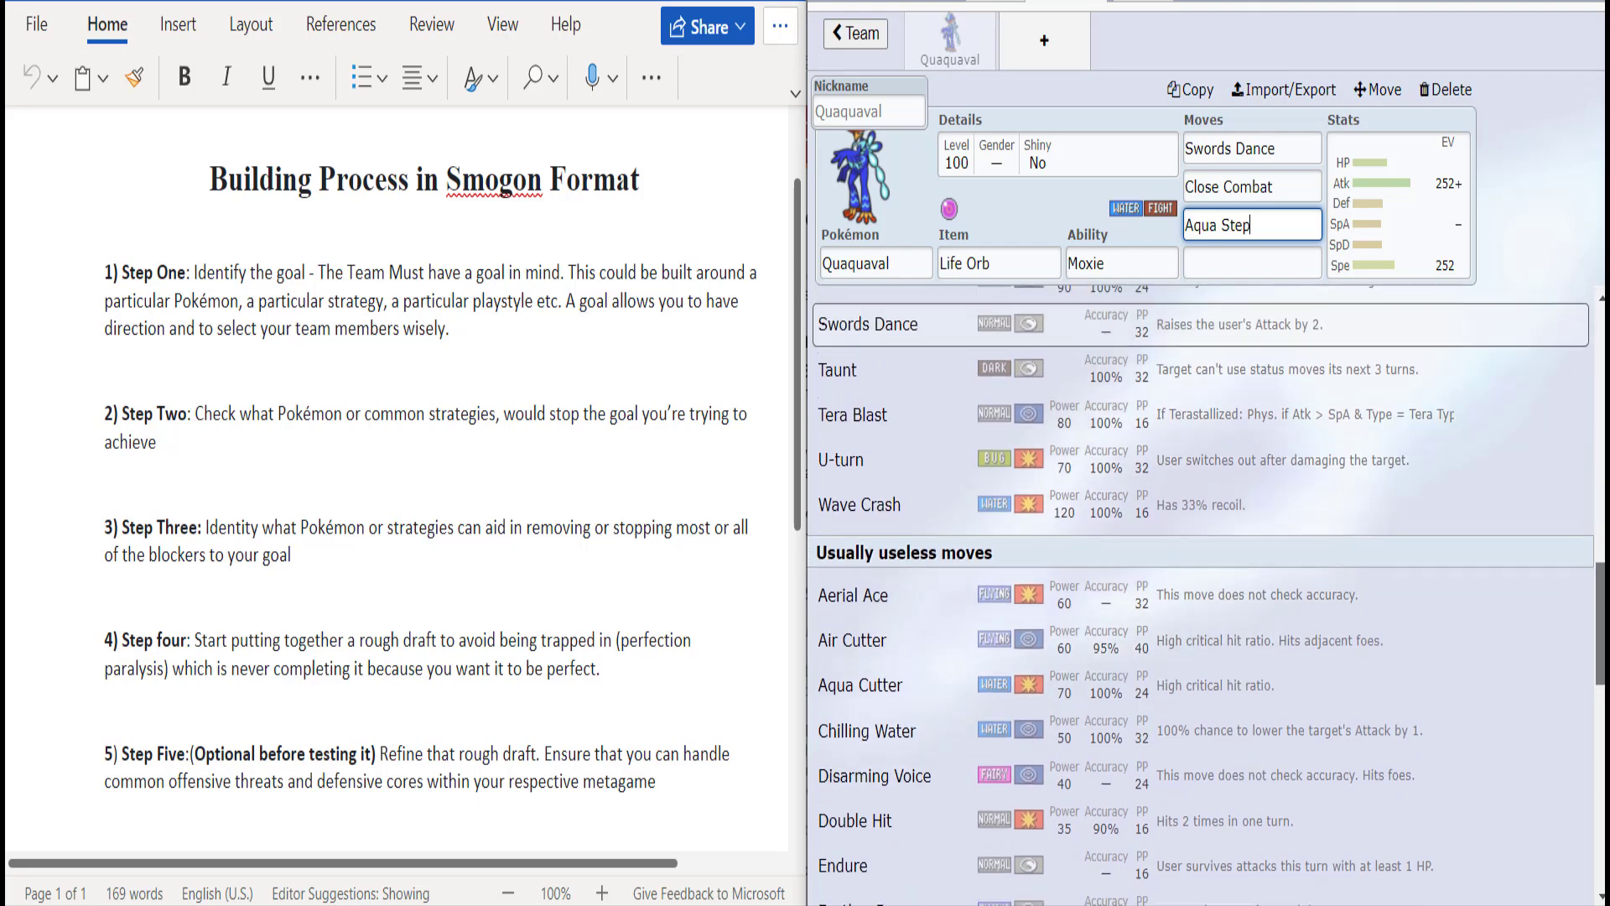
scroll(1199, 587, down, 5)
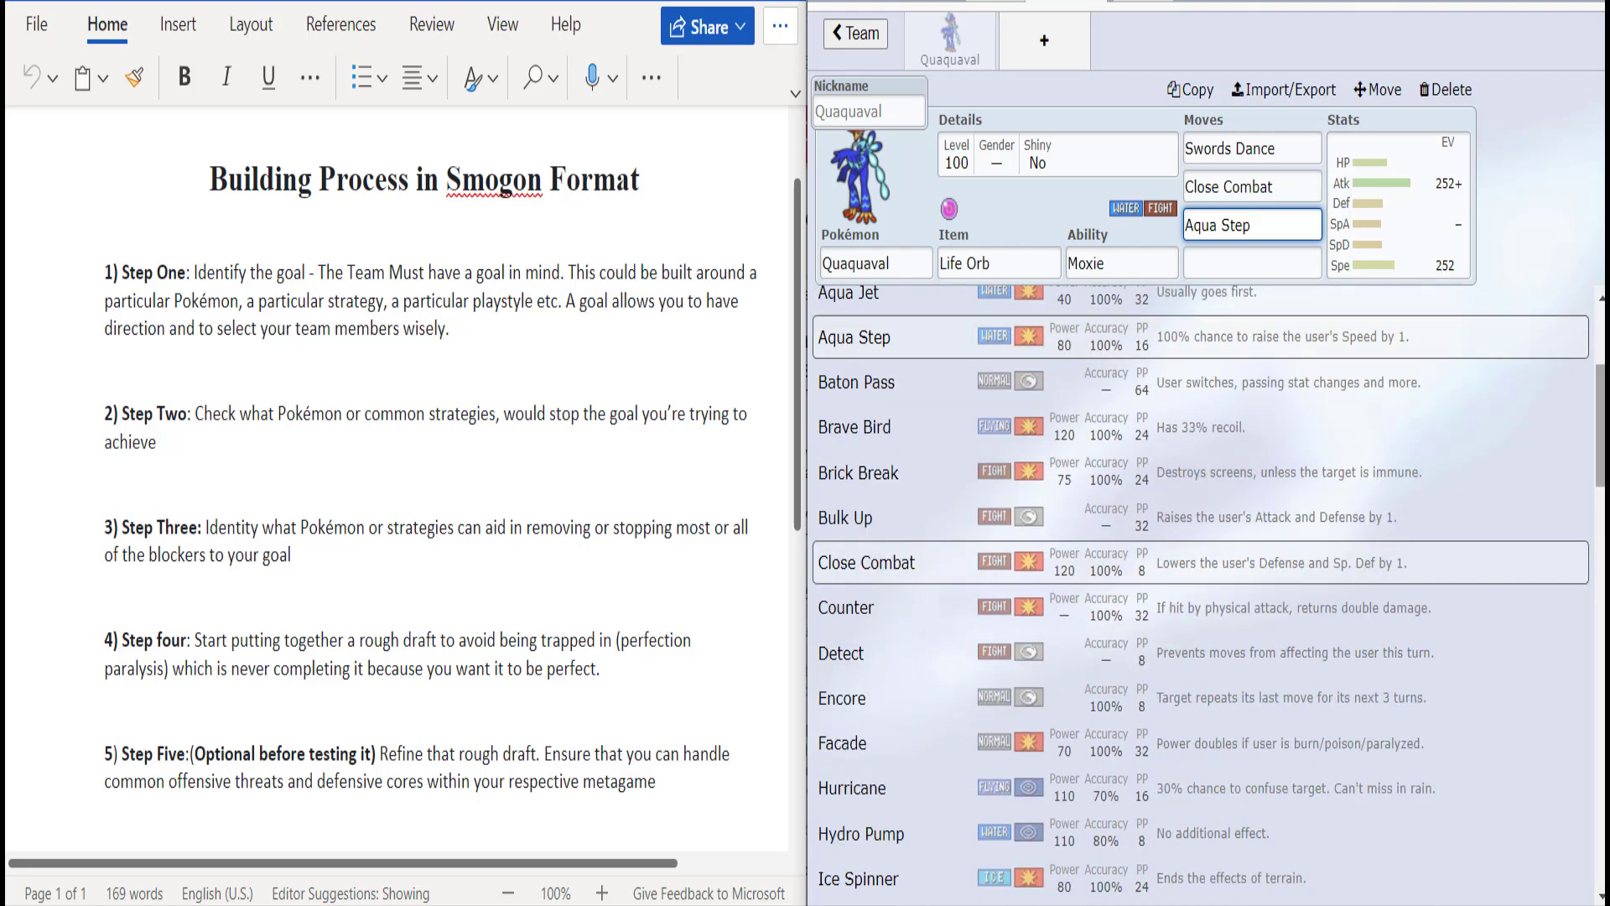
scroll(1384, 353, up, 5)
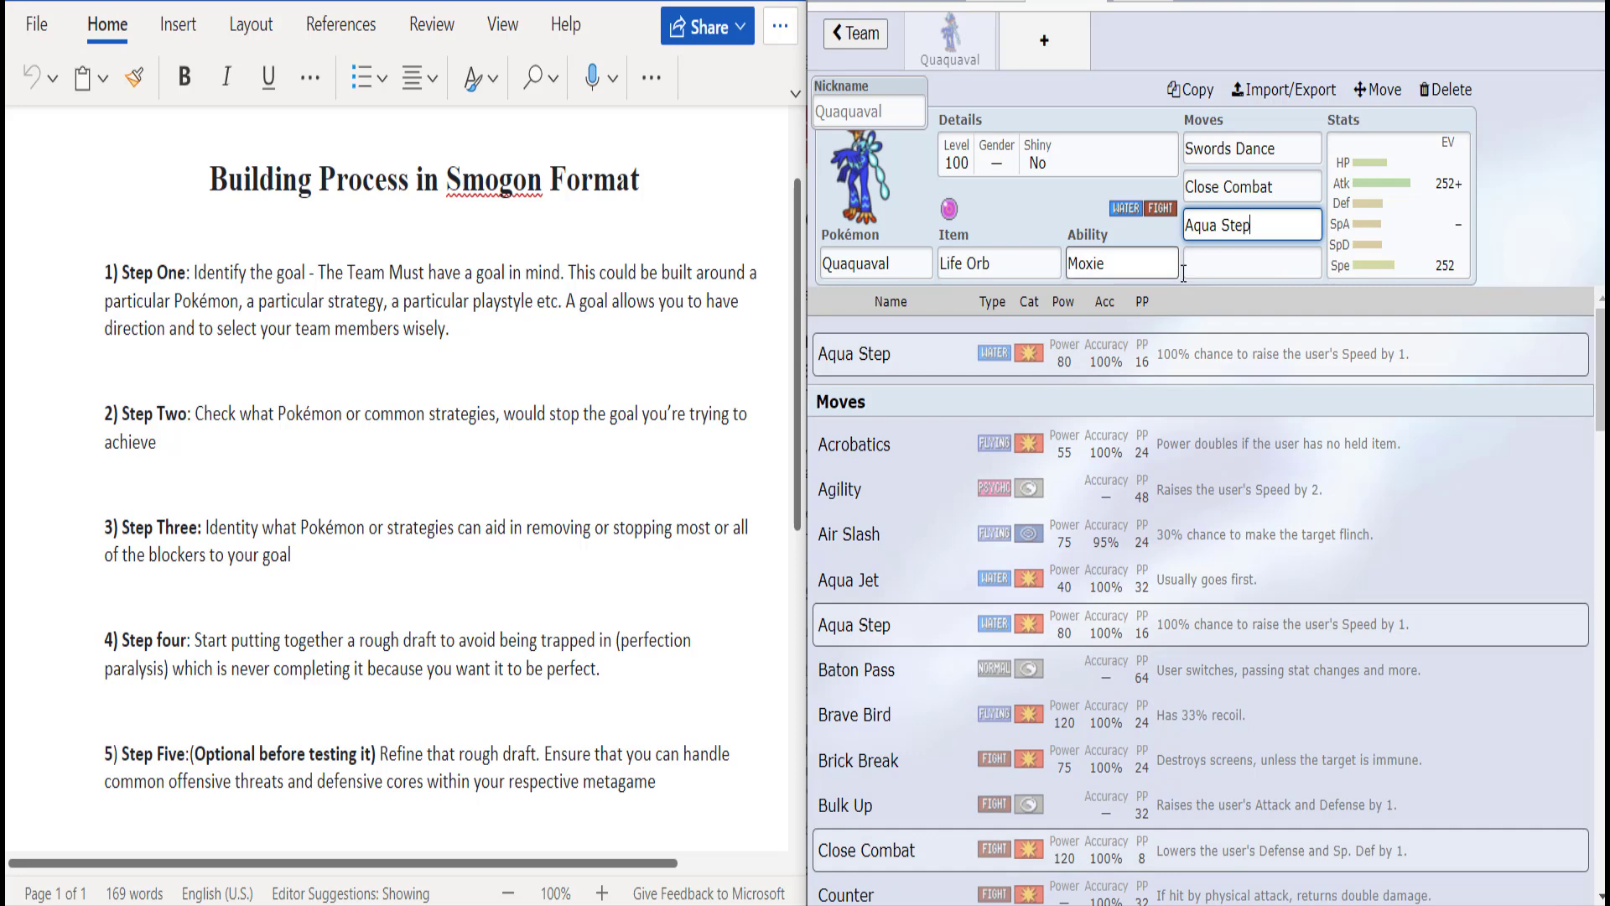
click(1211, 268)
key(shift+Tab)
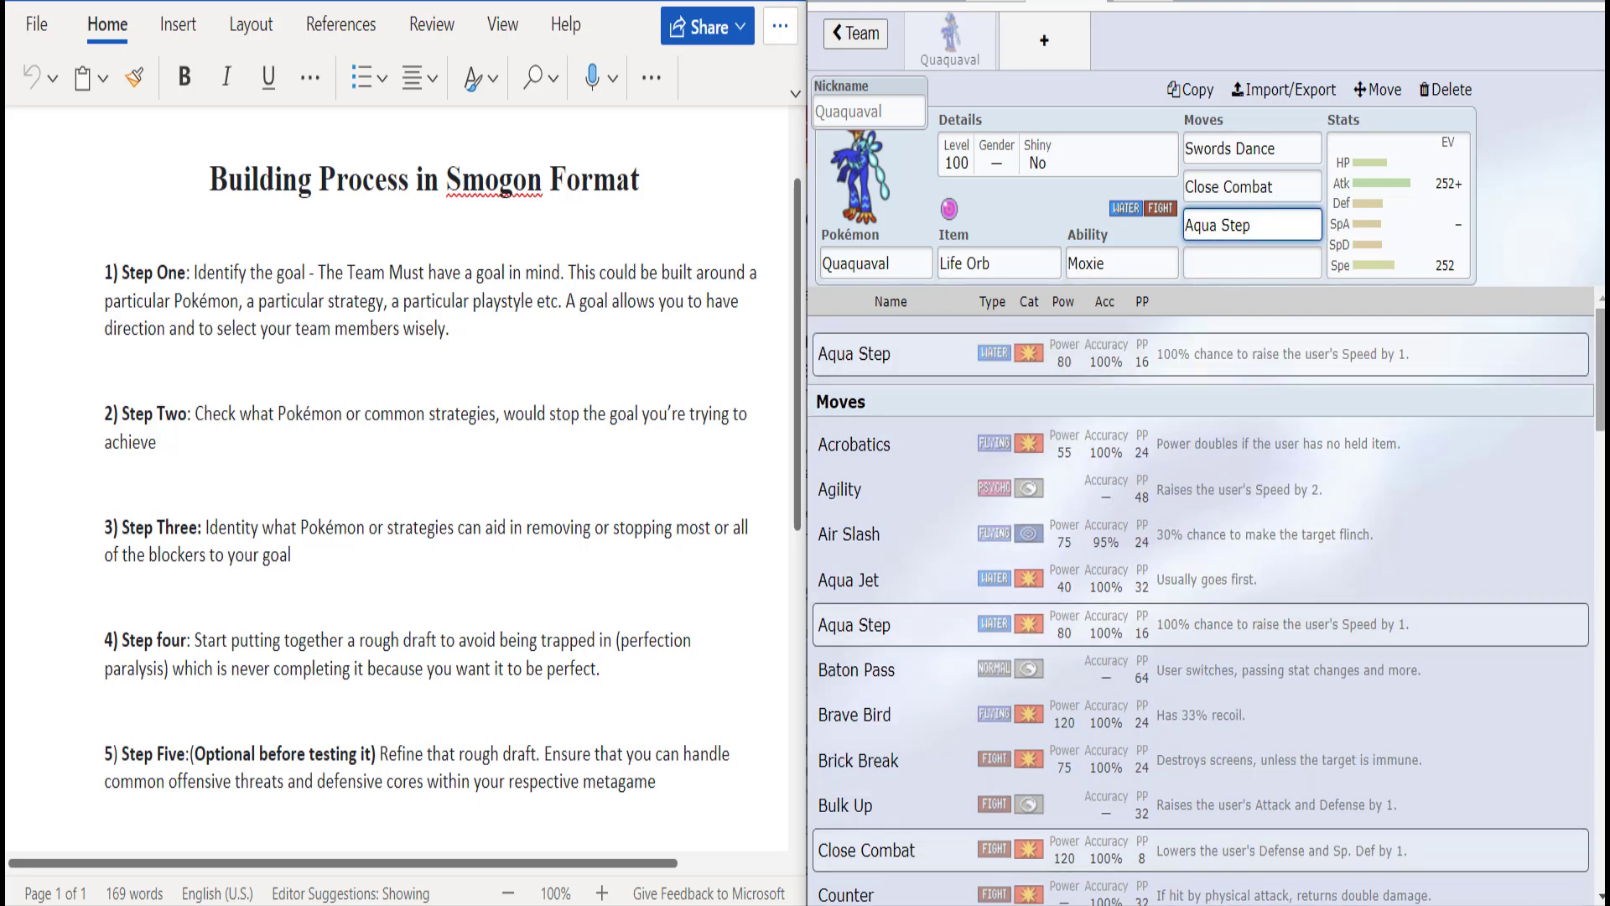
scroll(1199, 587, down, 4)
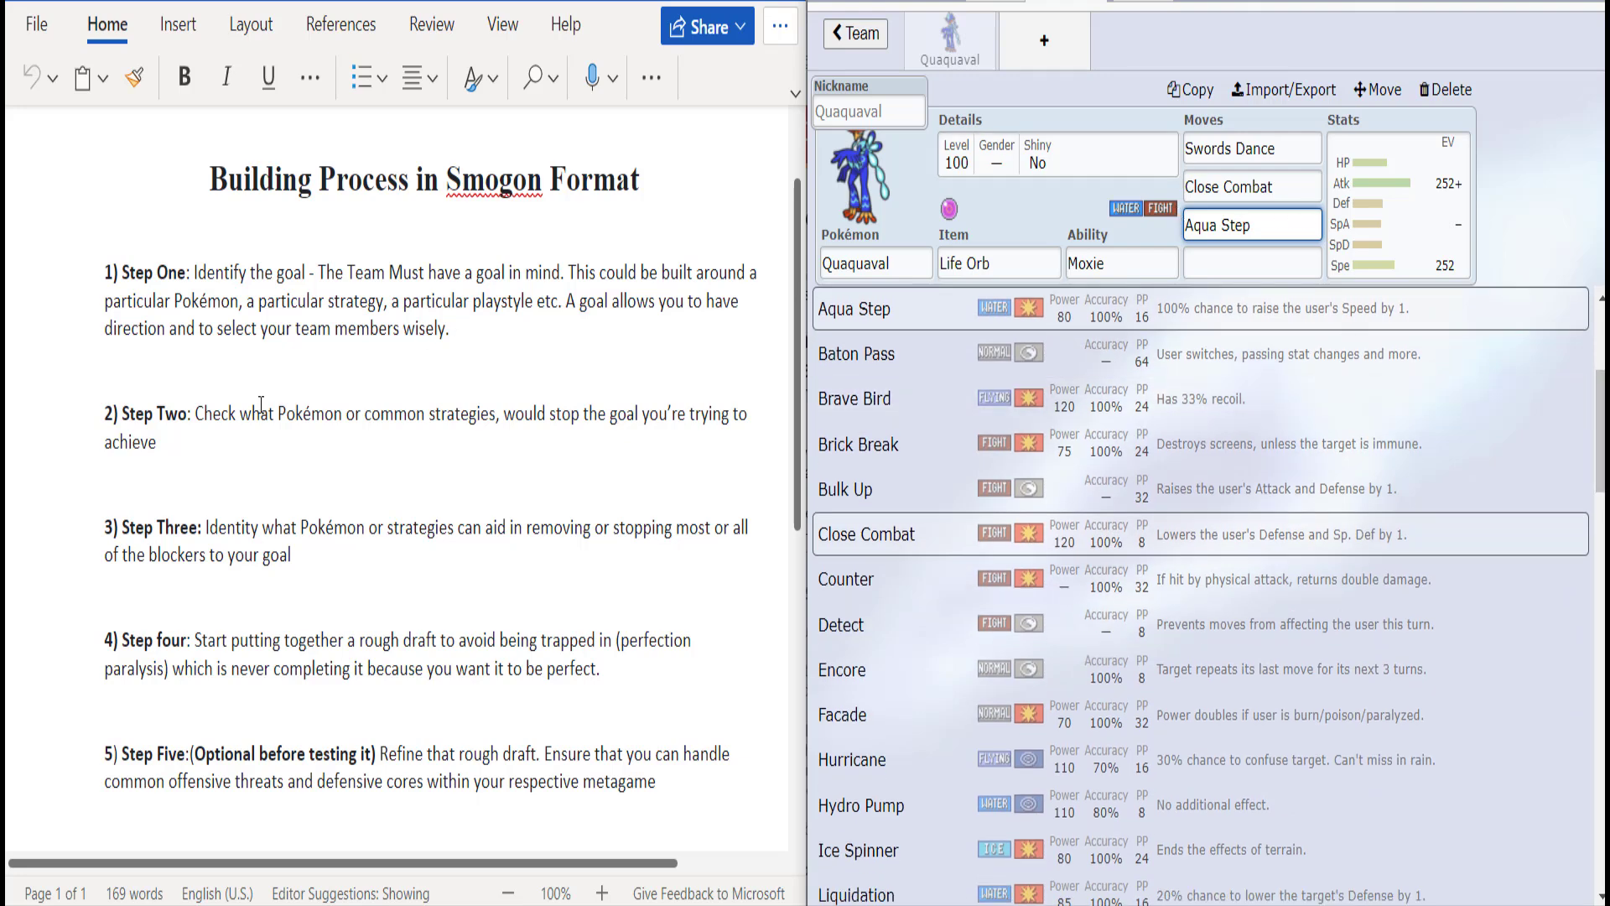
Step: Give Quaquaval the nickname Daffy
click(903, 262)
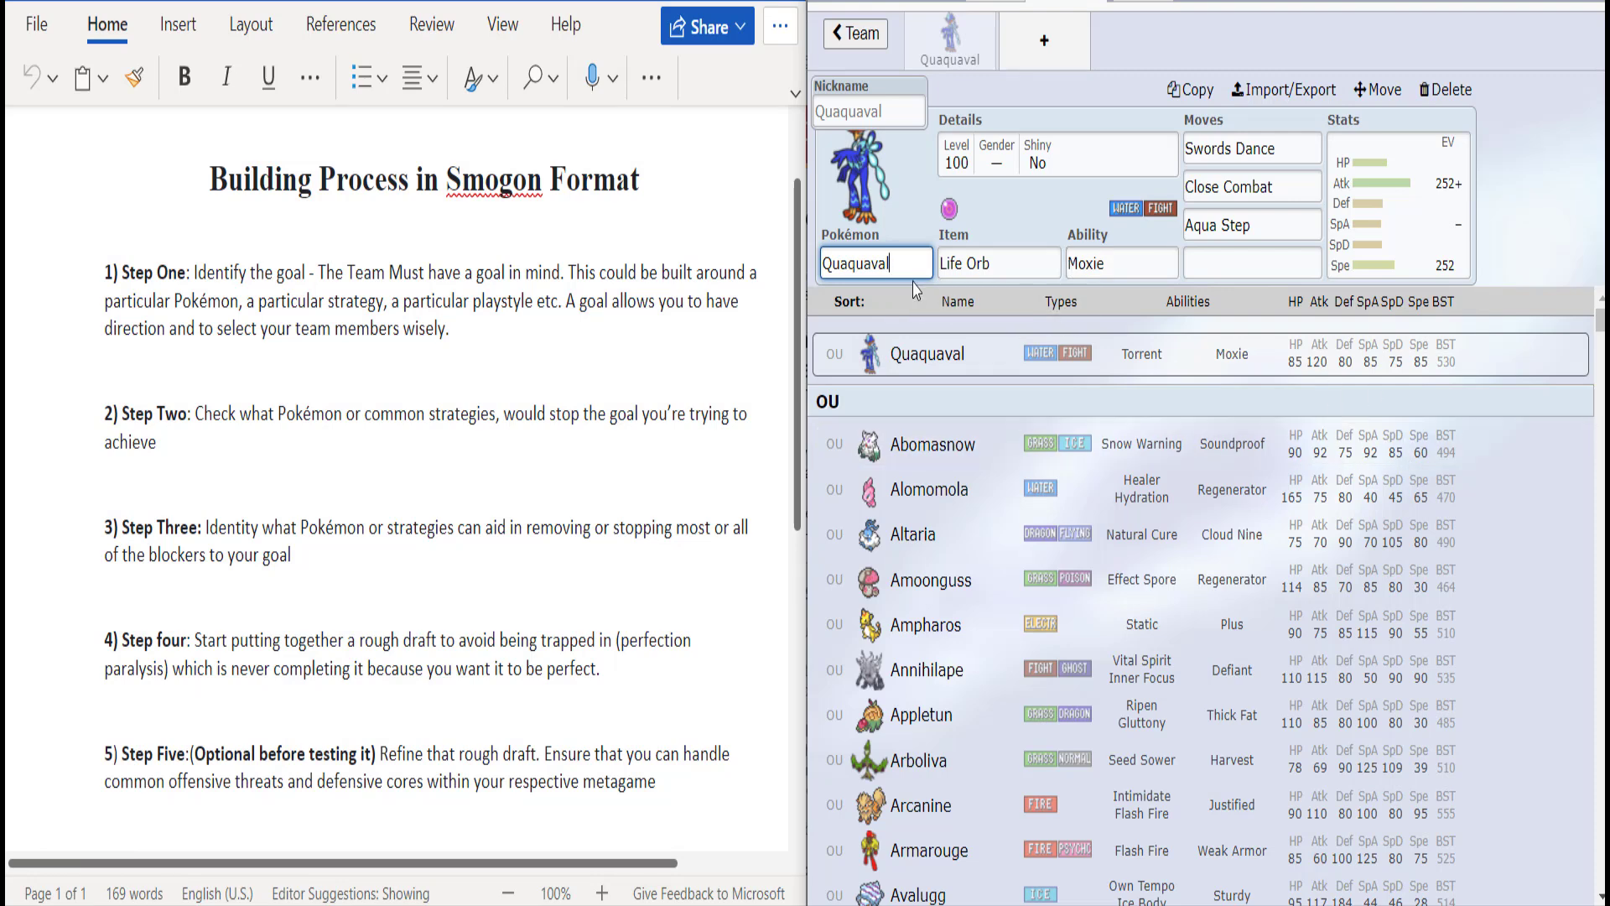
click(849, 111)
text(Daffy)
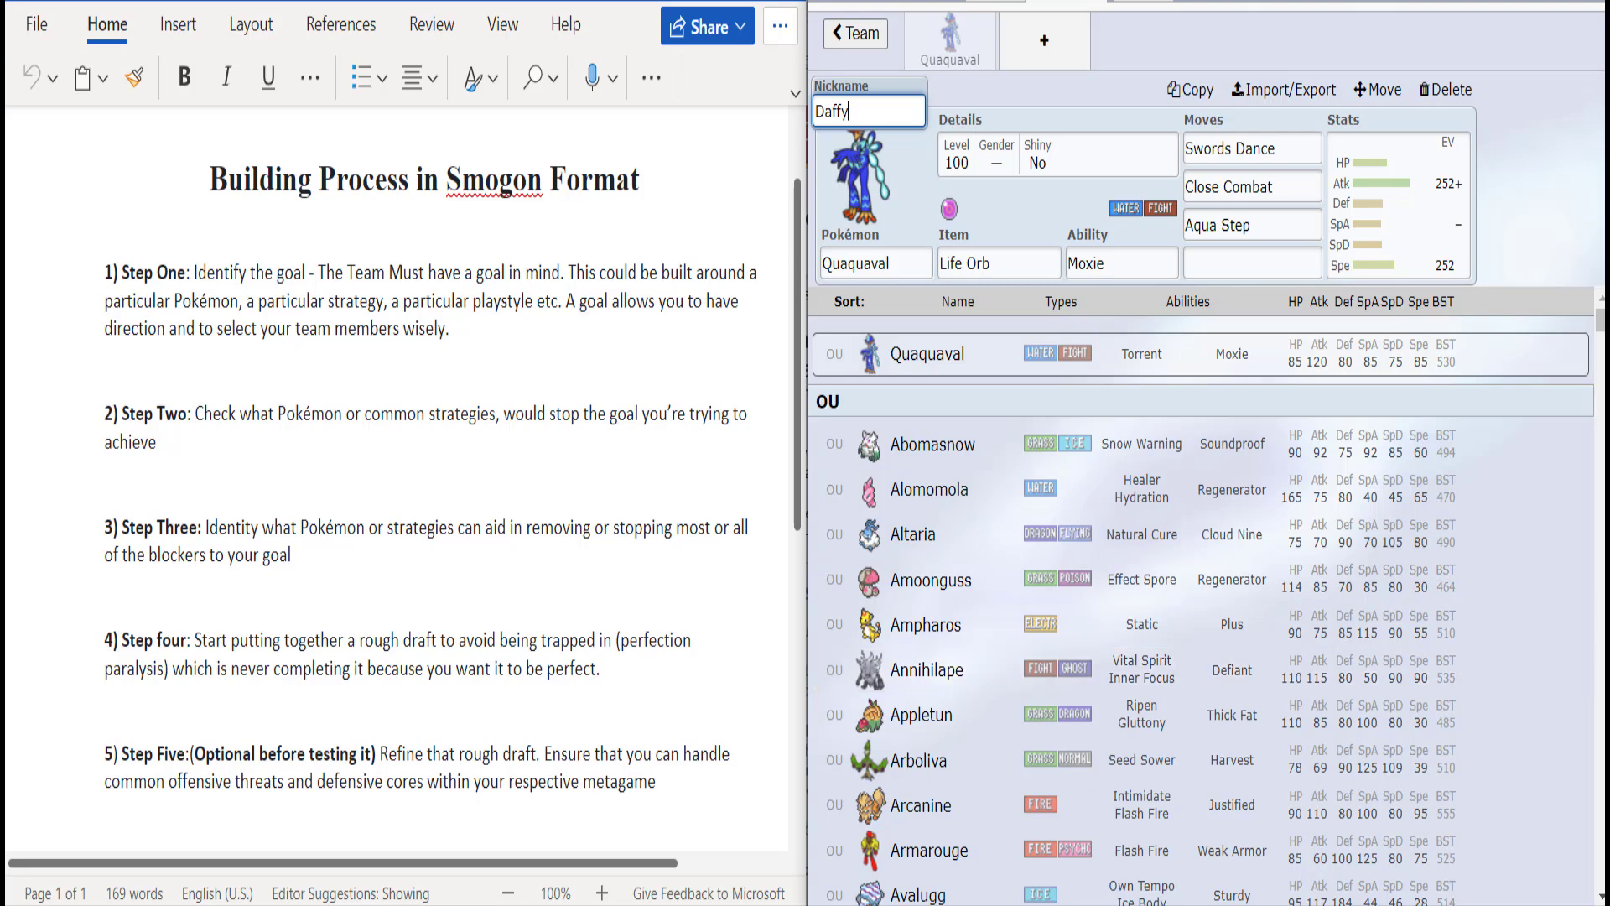
Step: Examine the whole OU Pokémon list for threats that would stop a Swords Dance Quaquaval sweep
scroll(1199, 587, down, 5)
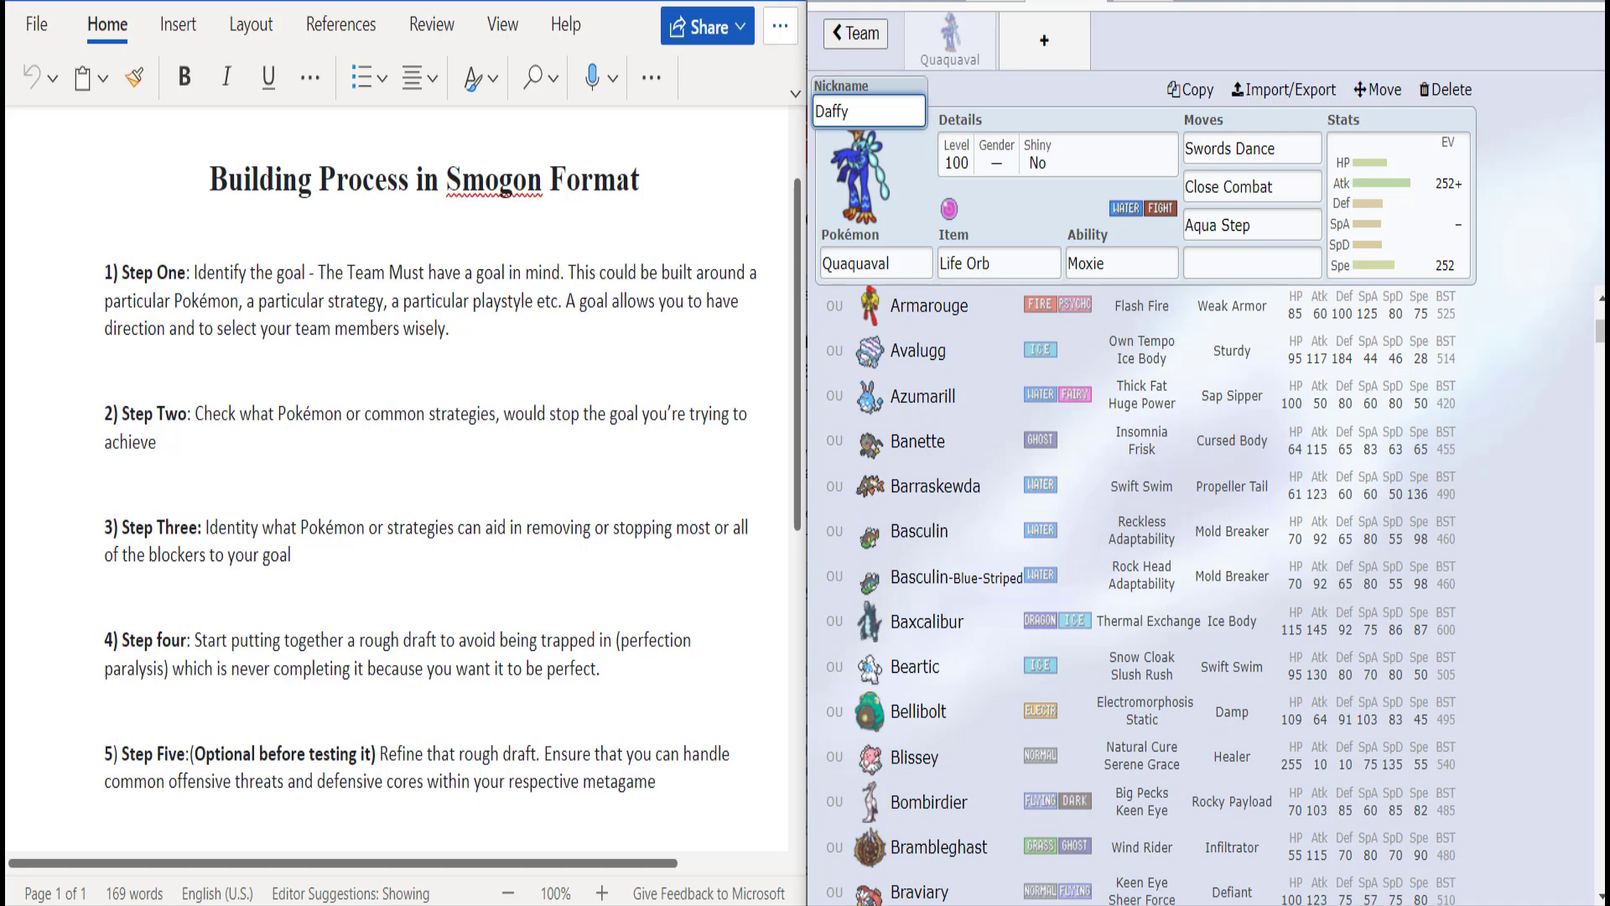
scroll(1141, 595, down, 5)
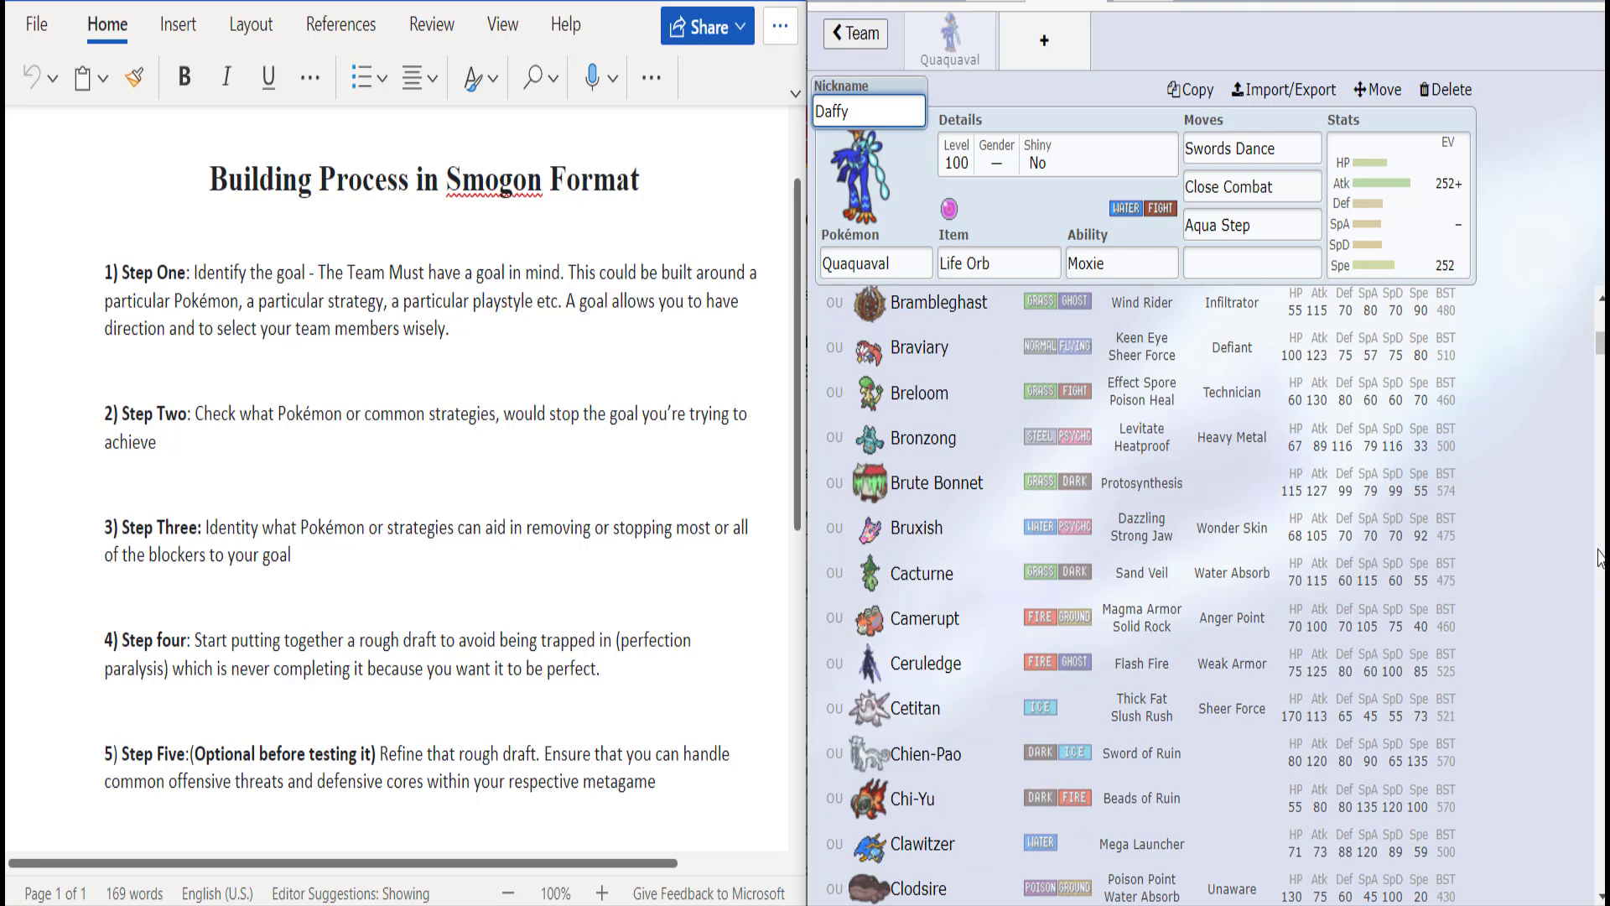
scroll(1091, 621, up, 2)
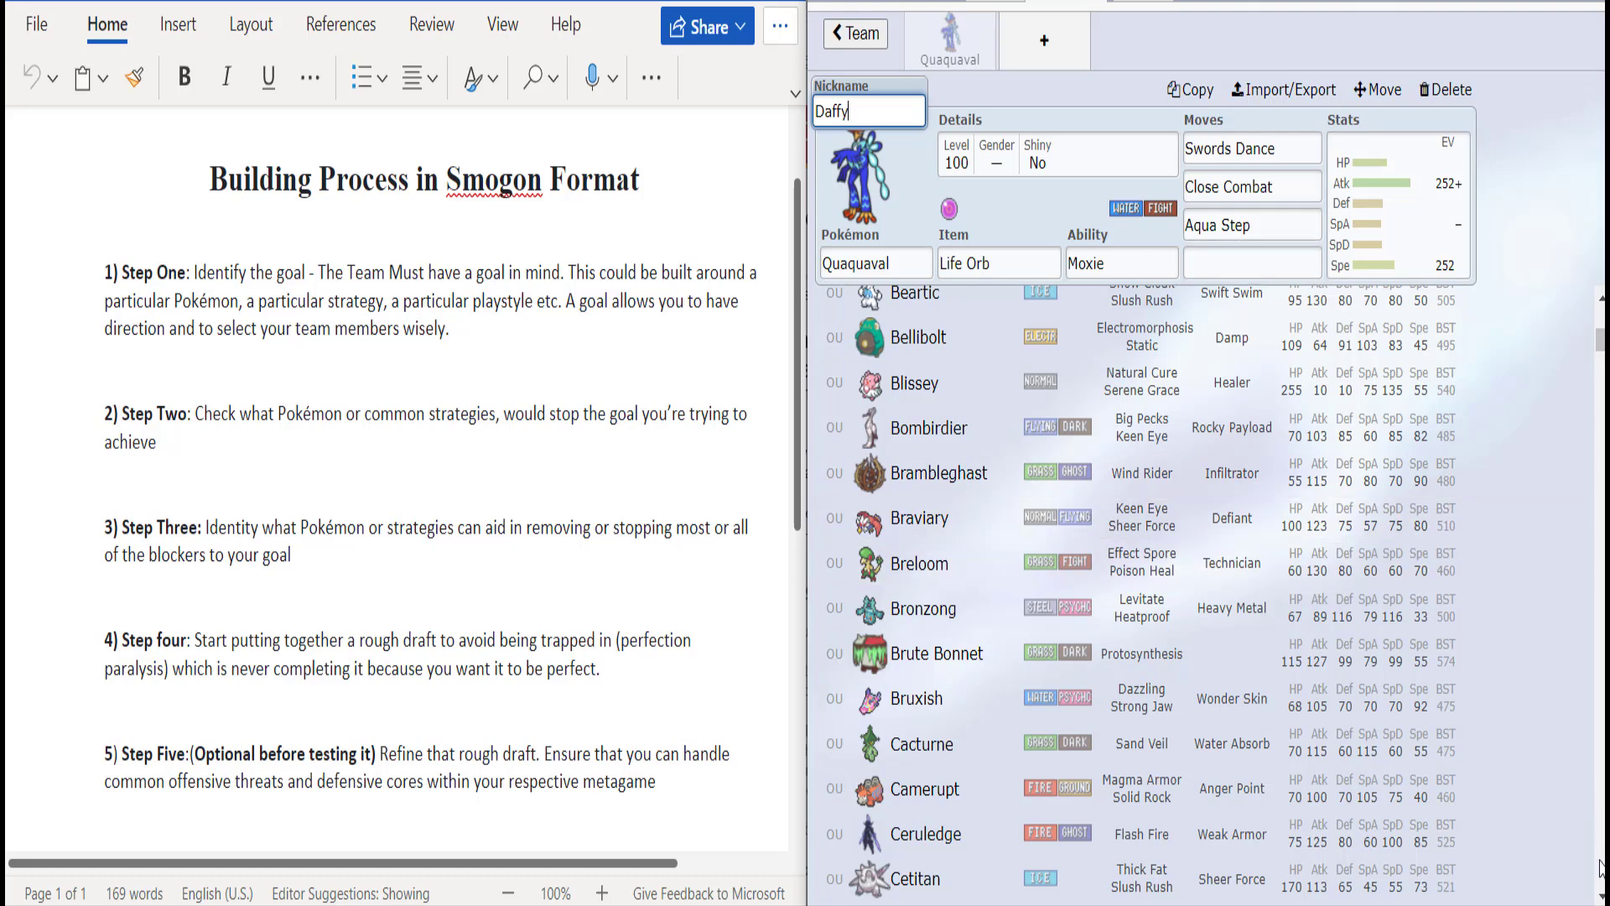
click(1601, 896)
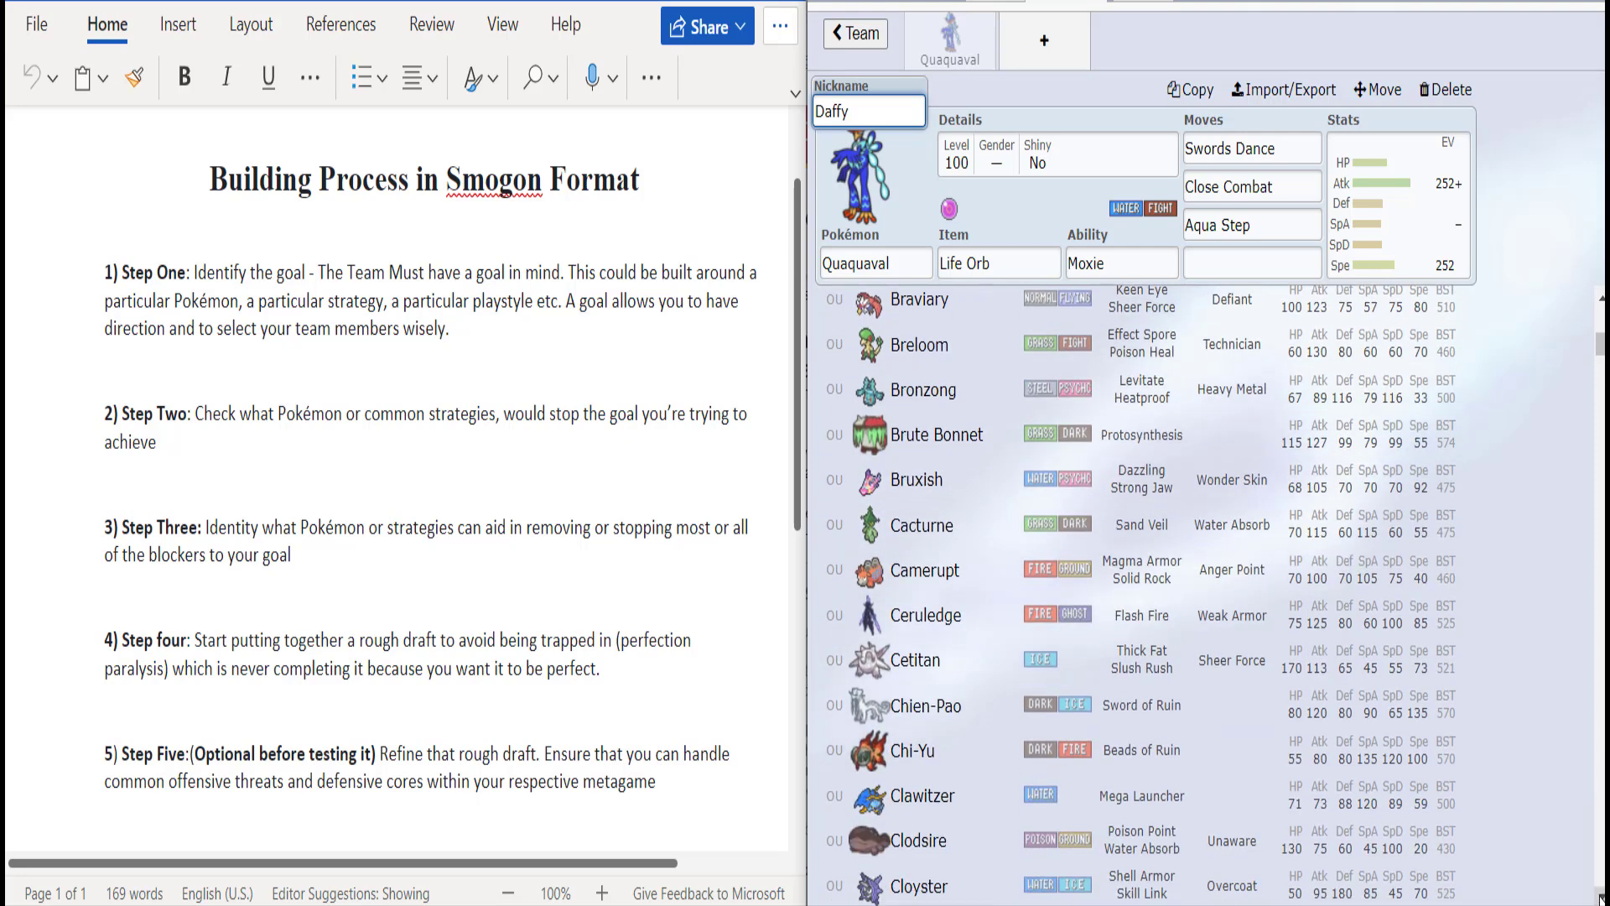
scroll(1601, 896, down, 5)
scroll(1601, 896, down, 10)
scroll(1601, 896, down, 5)
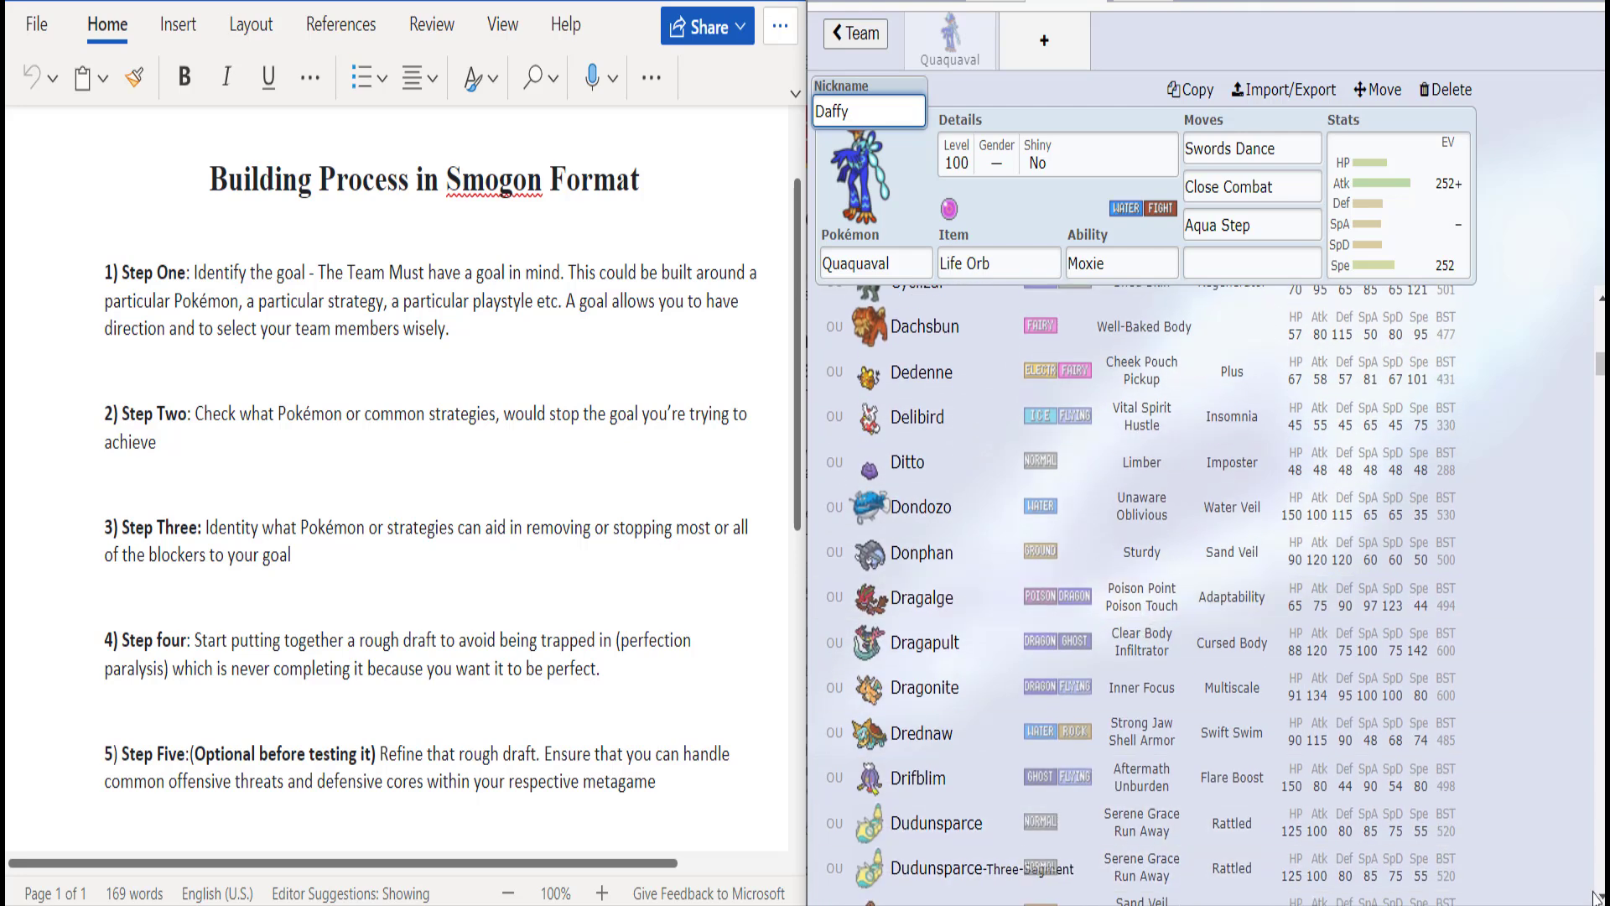
scroll(1601, 896, down, 4)
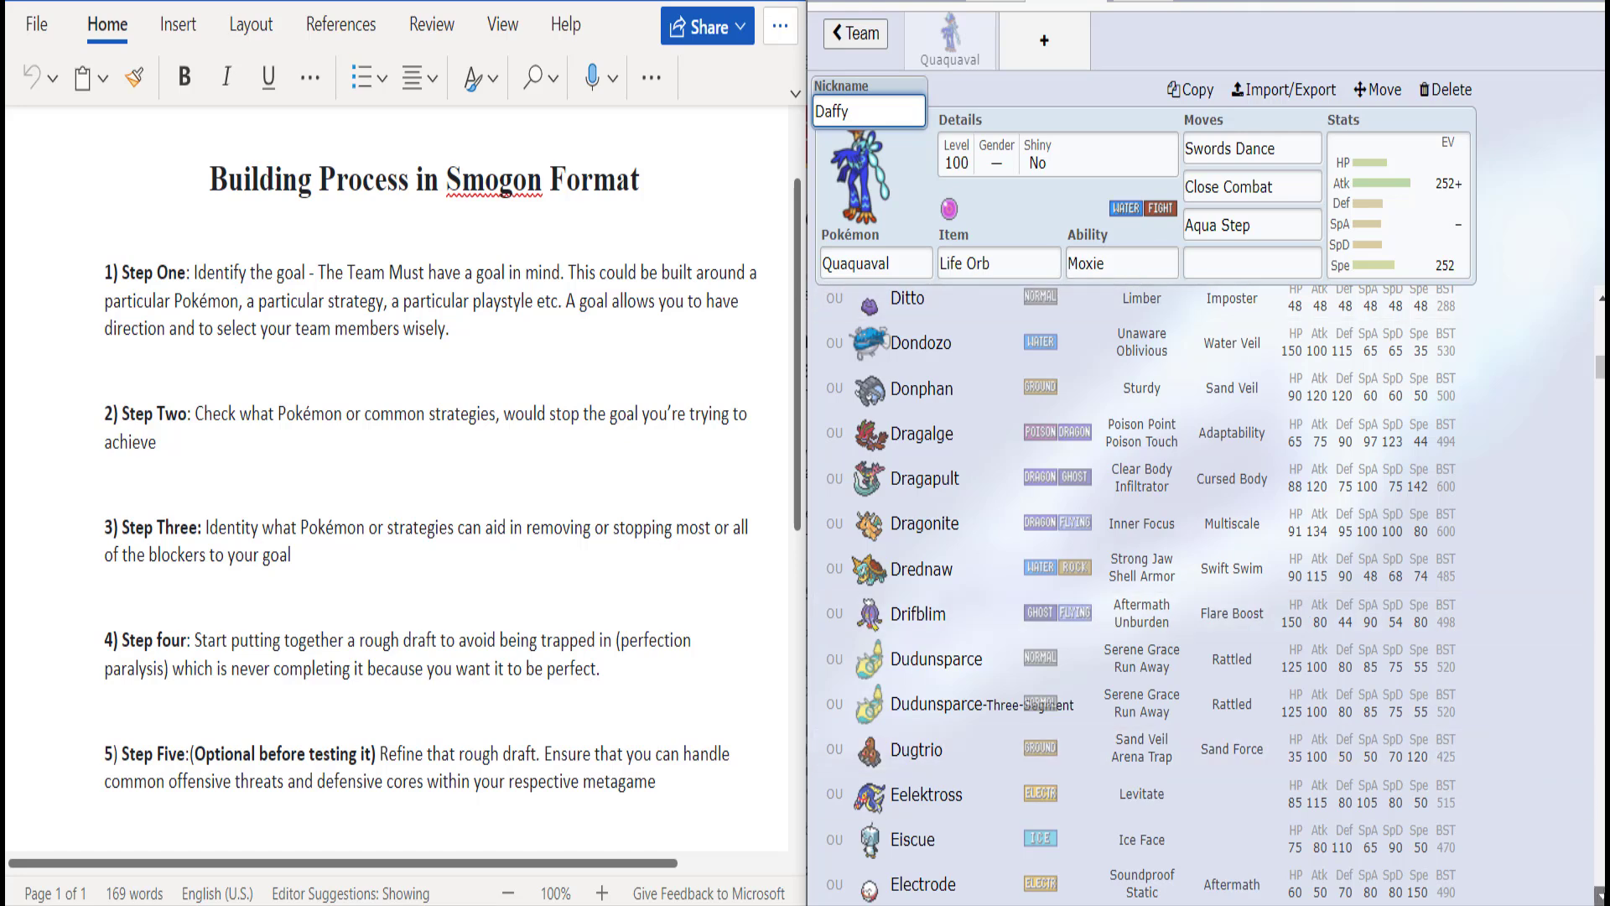
scroll(1216, 595, down, 1)
scroll(1215, 594, down, 2)
scroll(1215, 594, down, 4)
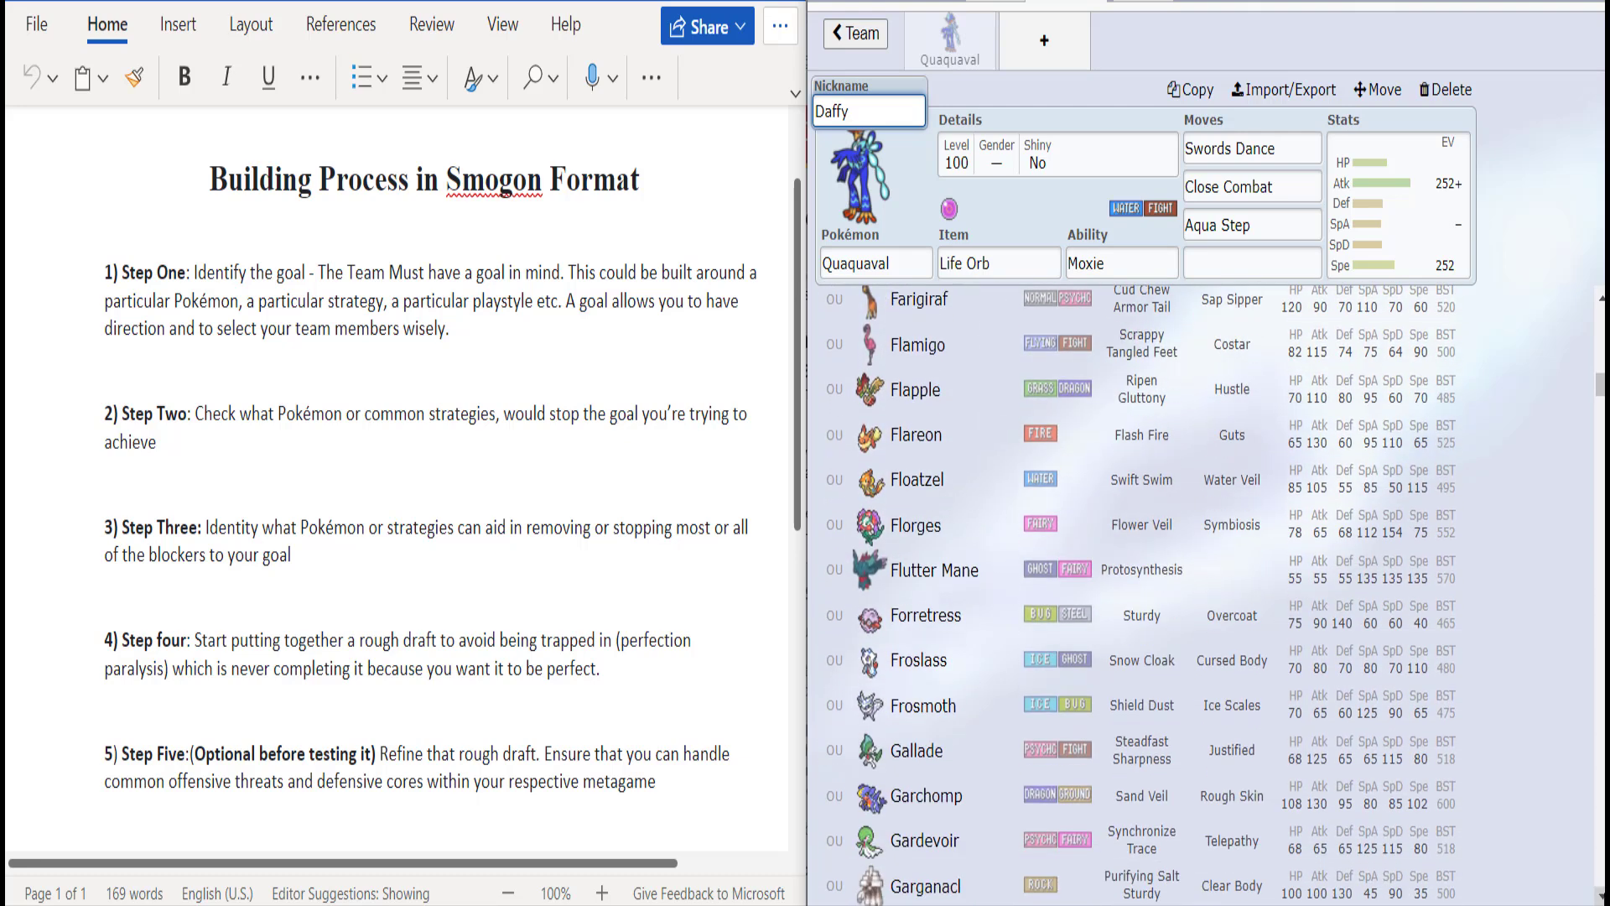
scroll(1216, 595, down, 1)
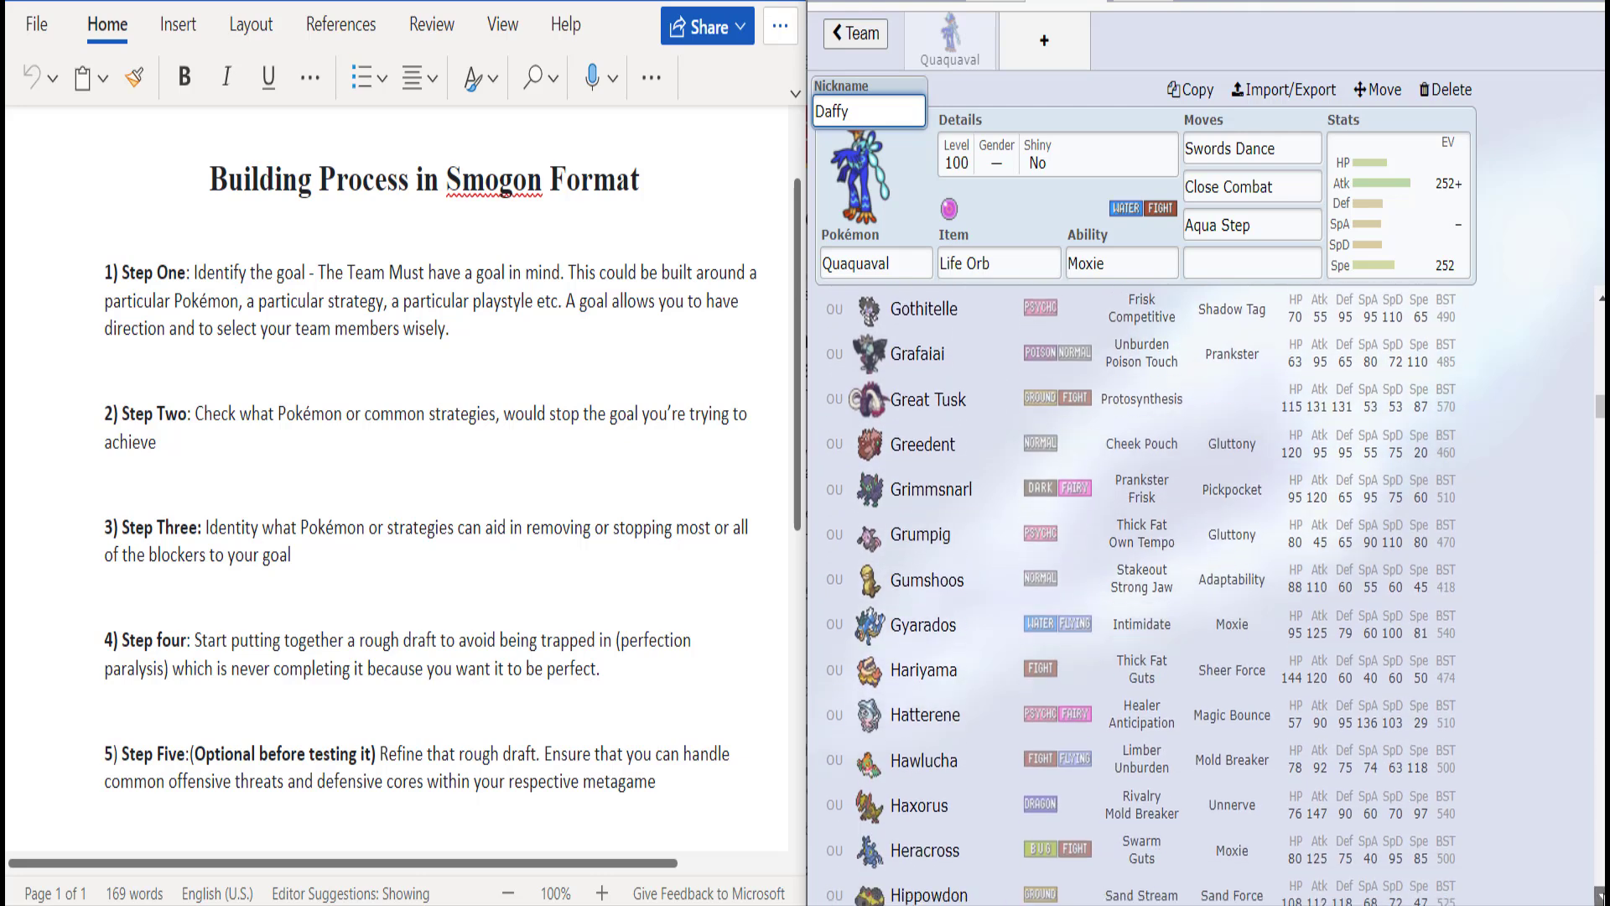
scroll(1215, 594, down, 3)
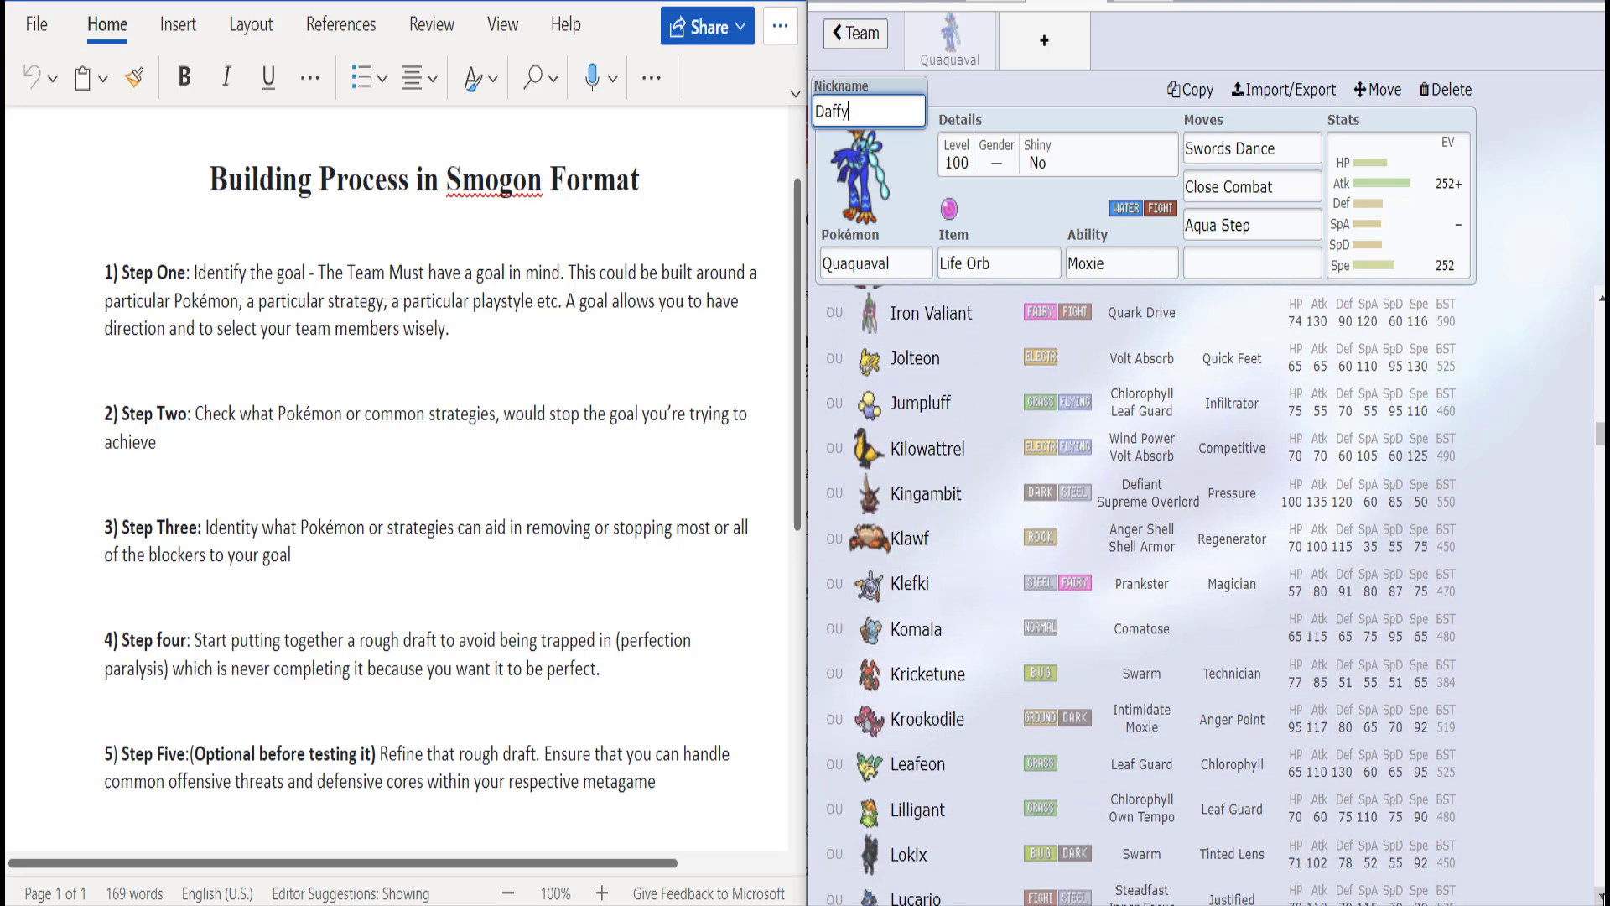
scroll(1208, 587, down, 3)
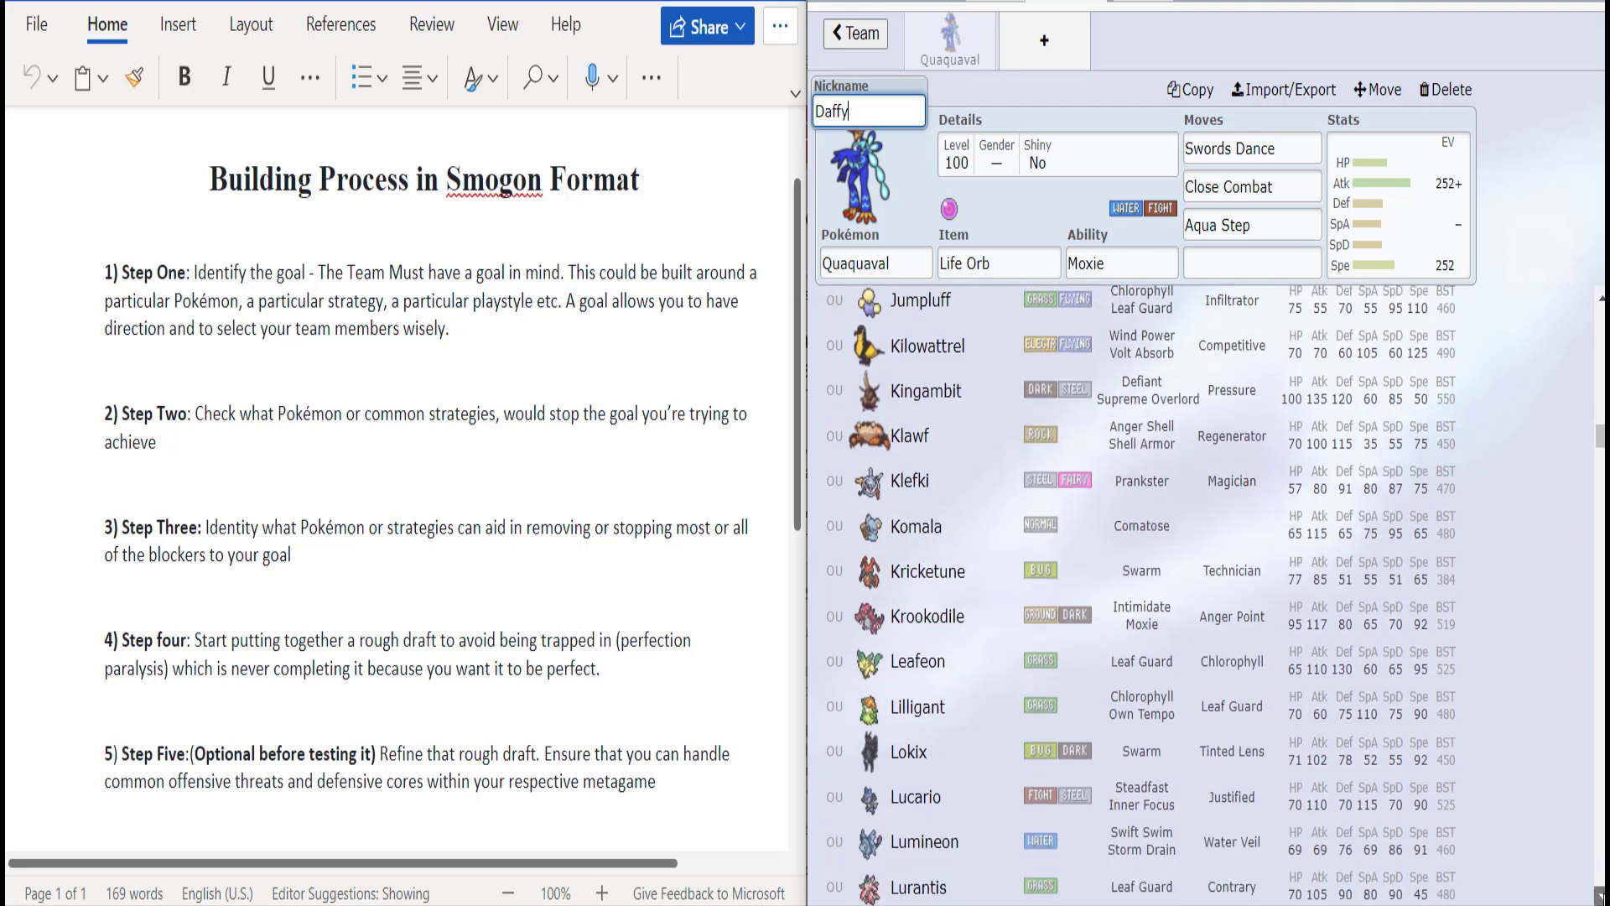
scroll(1208, 587, down, 2)
click(1599, 895)
click(1599, 895)
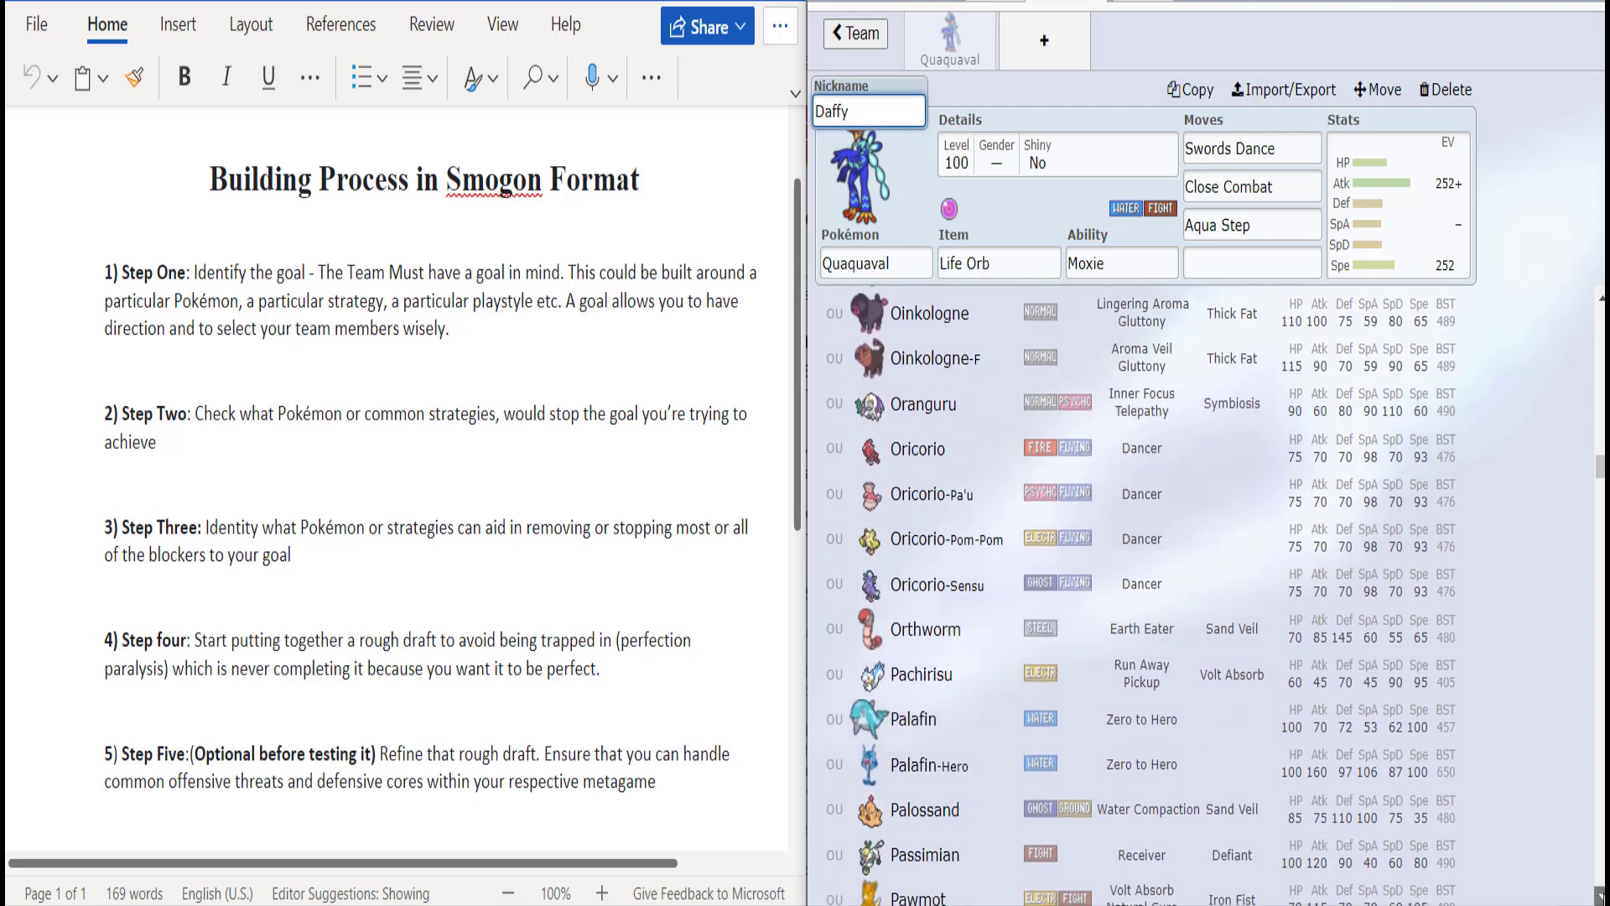
click(1598, 895)
click(1598, 896)
click(1598, 895)
click(1598, 895)
click(1599, 896)
click(1599, 896)
click(1598, 896)
click(1598, 895)
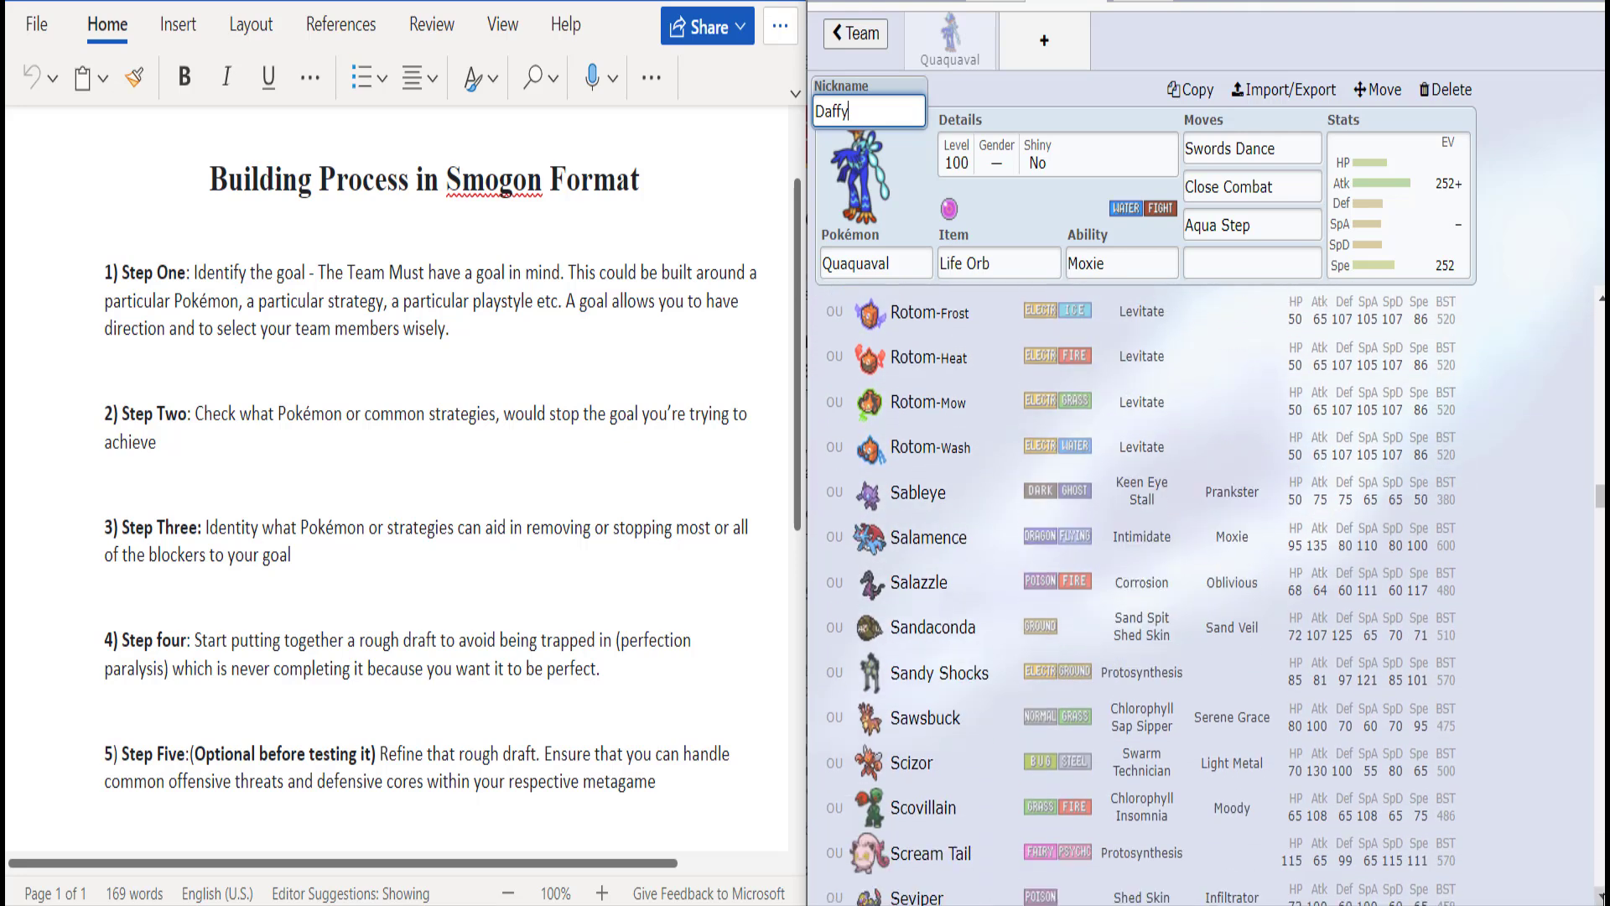
click(1598, 895)
click(1598, 896)
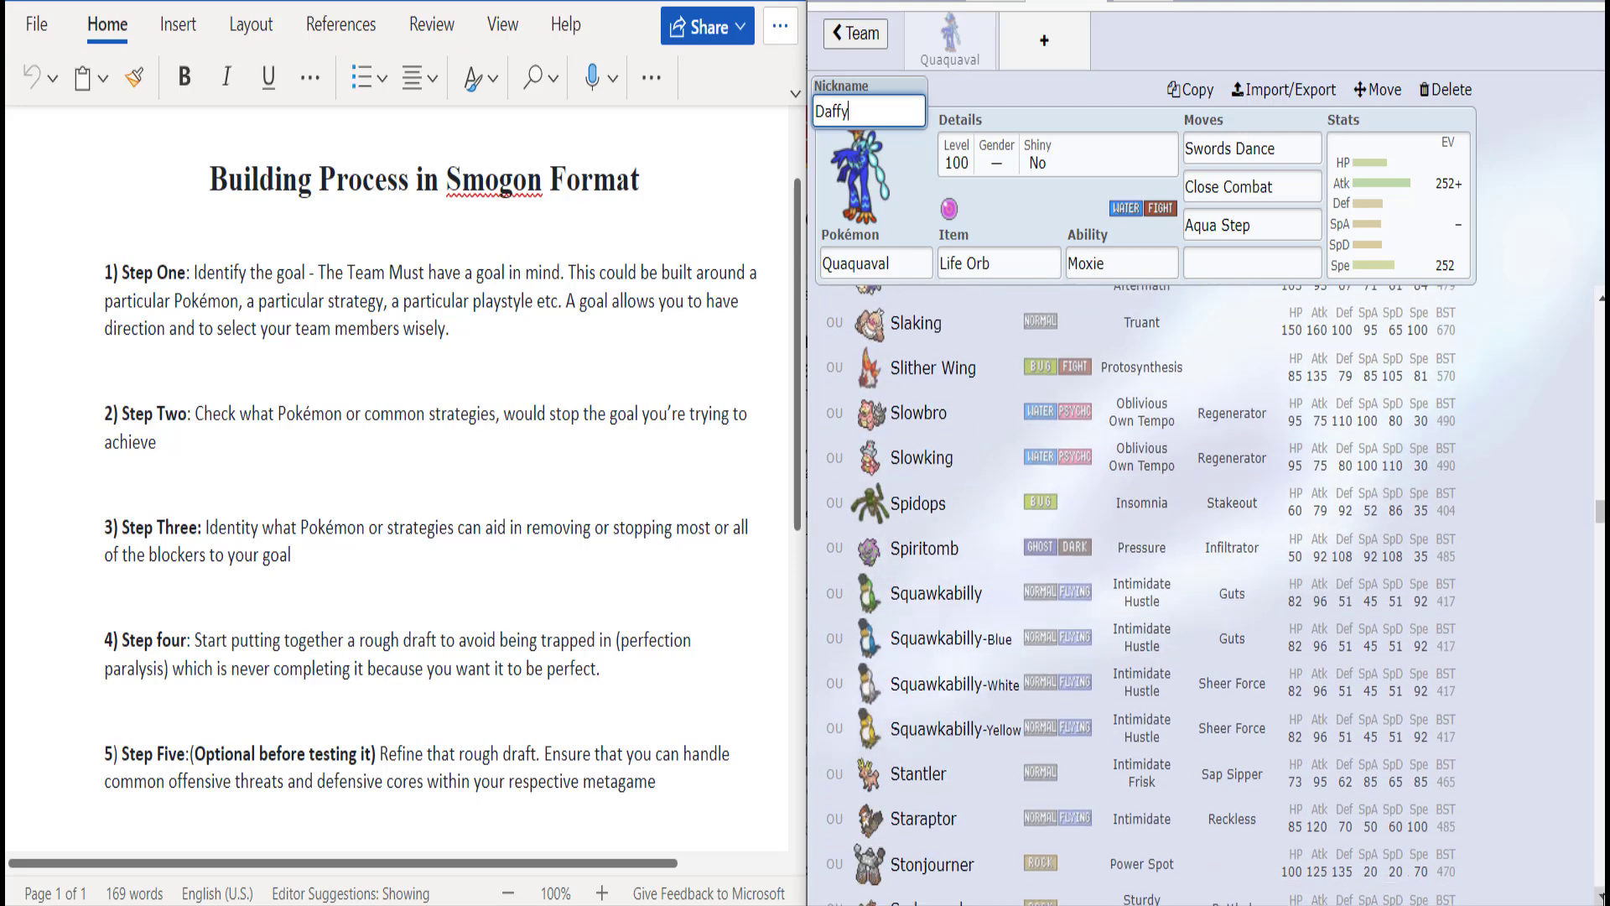
click(1598, 896)
drag(1599, 896, 1598, 896)
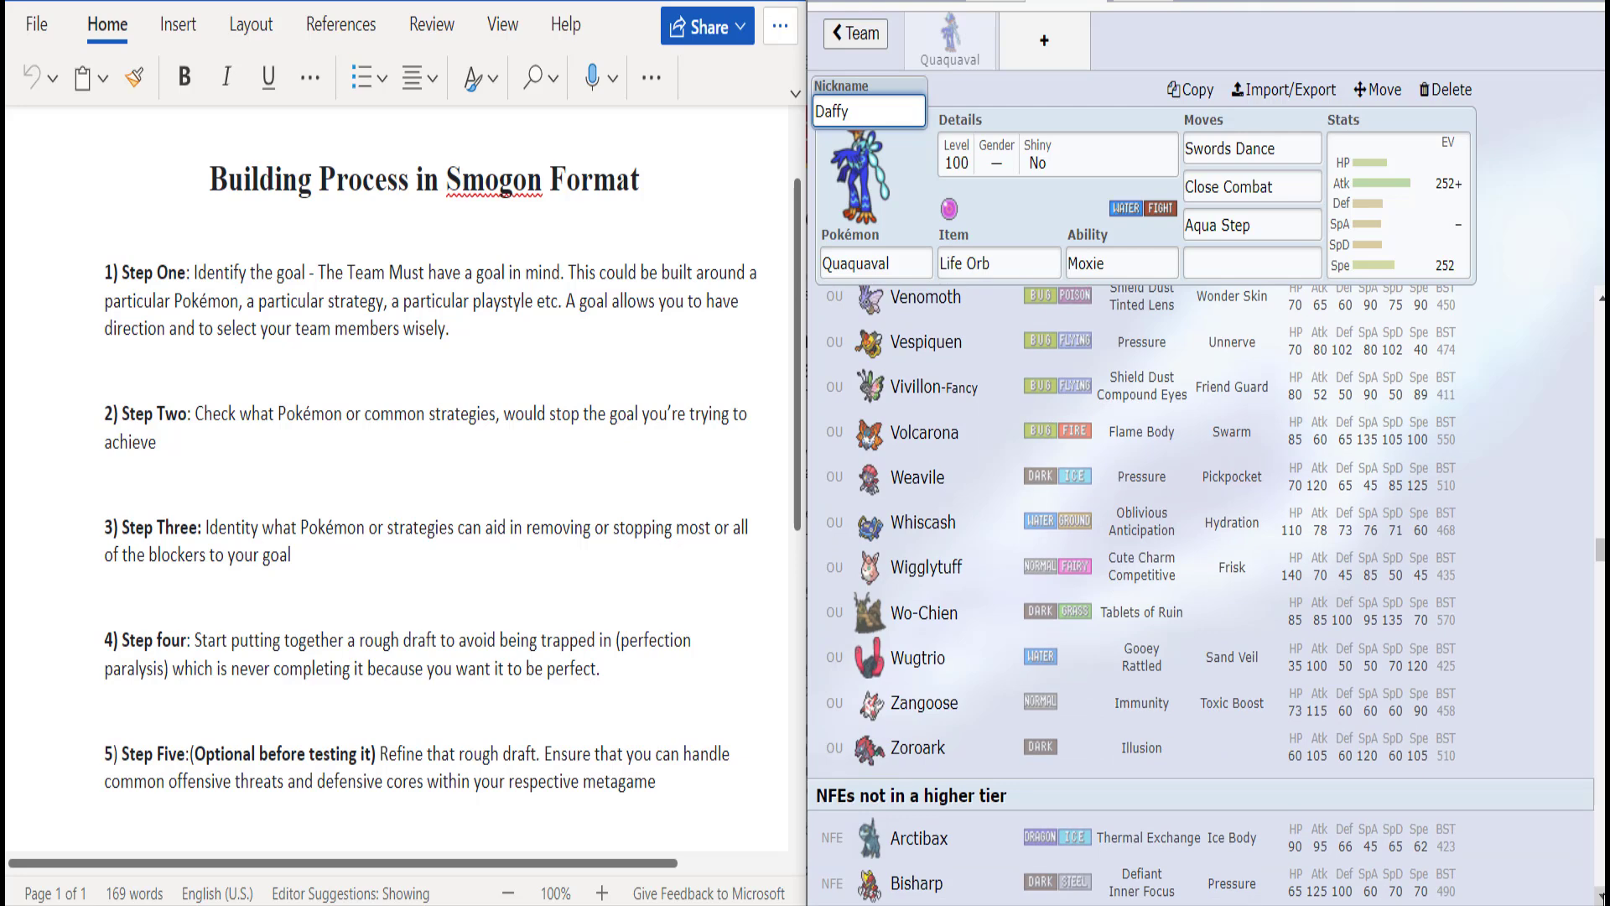
Step: Review the available moves and add Aqua Jet as Quaquaval's fourth move
click(1356, 240)
click(1290, 258)
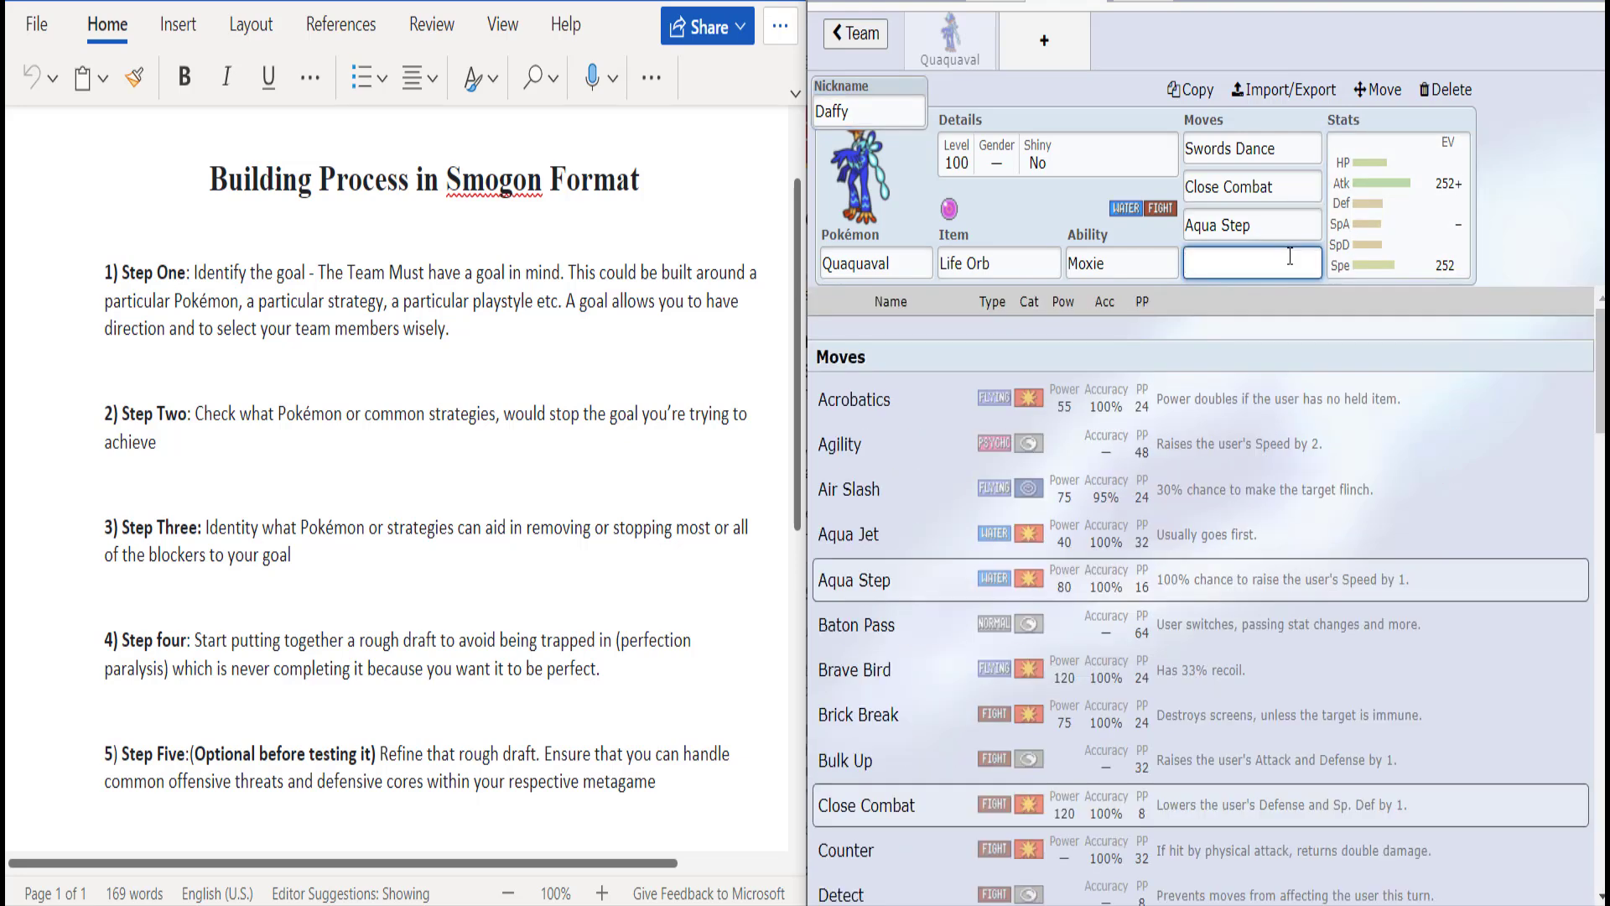
scroll(1556, 587, down, 6)
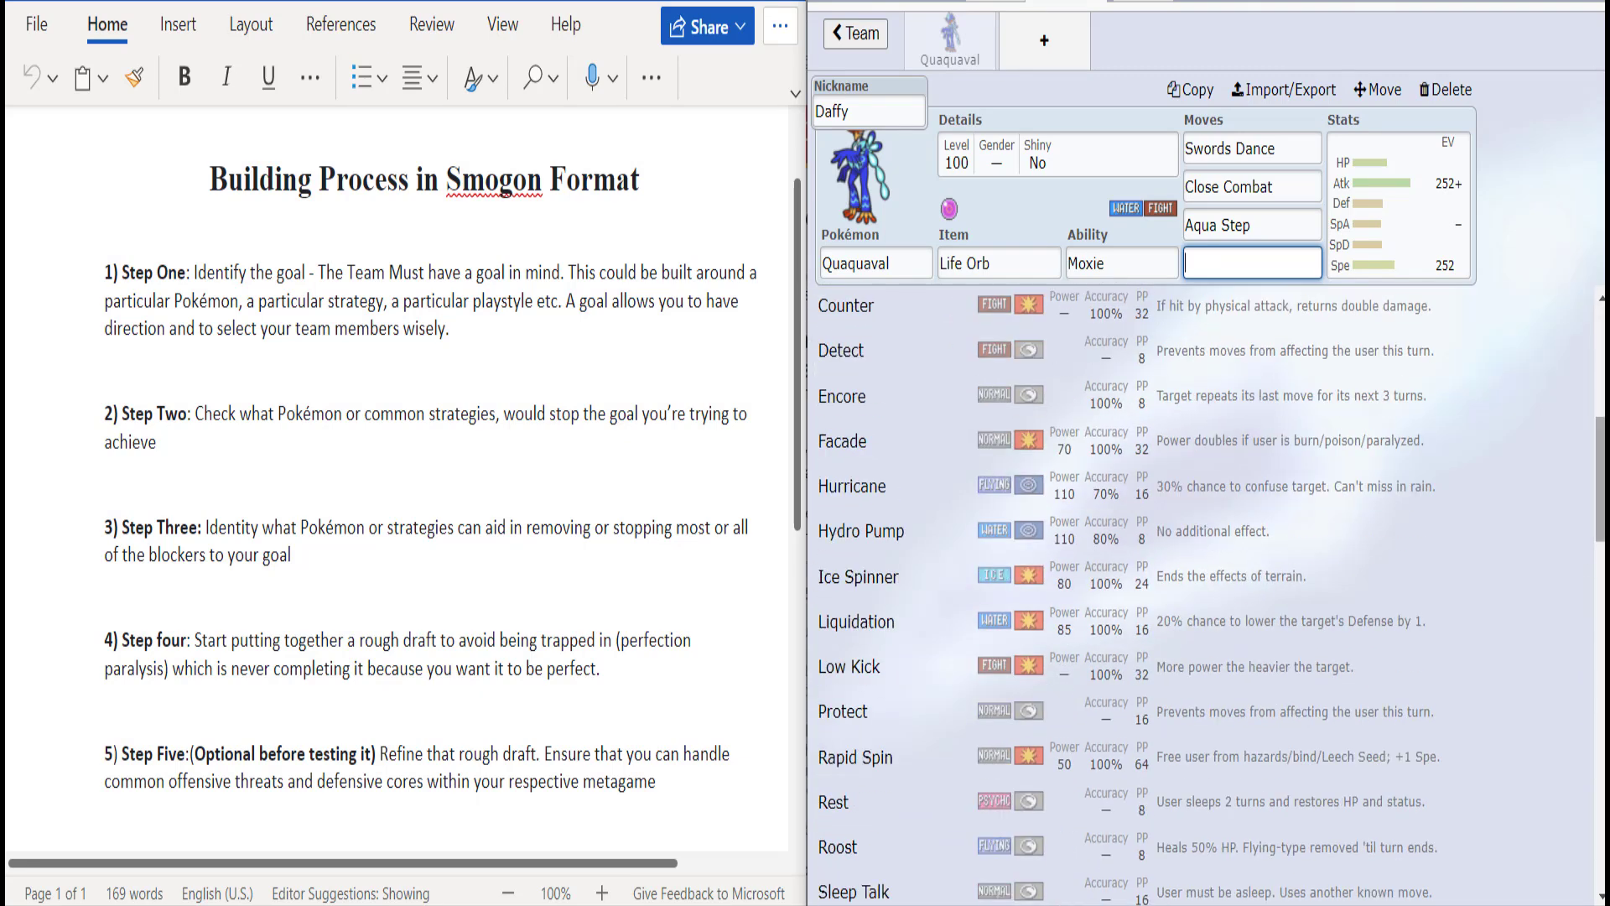
scroll(1208, 594, down, 4)
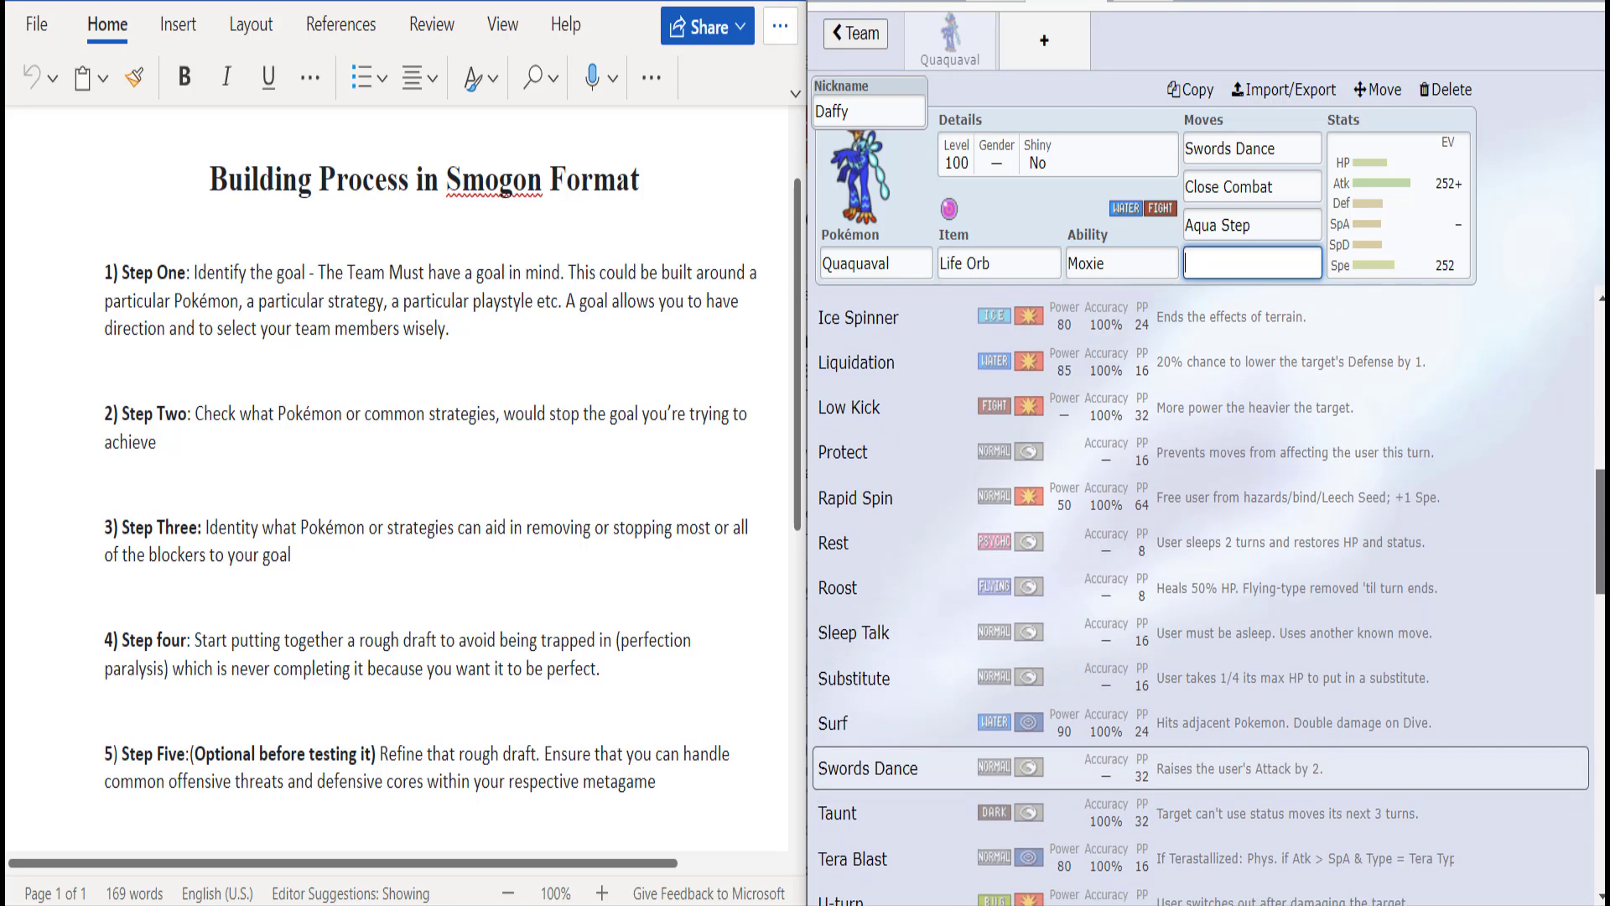
scroll(1208, 594, down, 2)
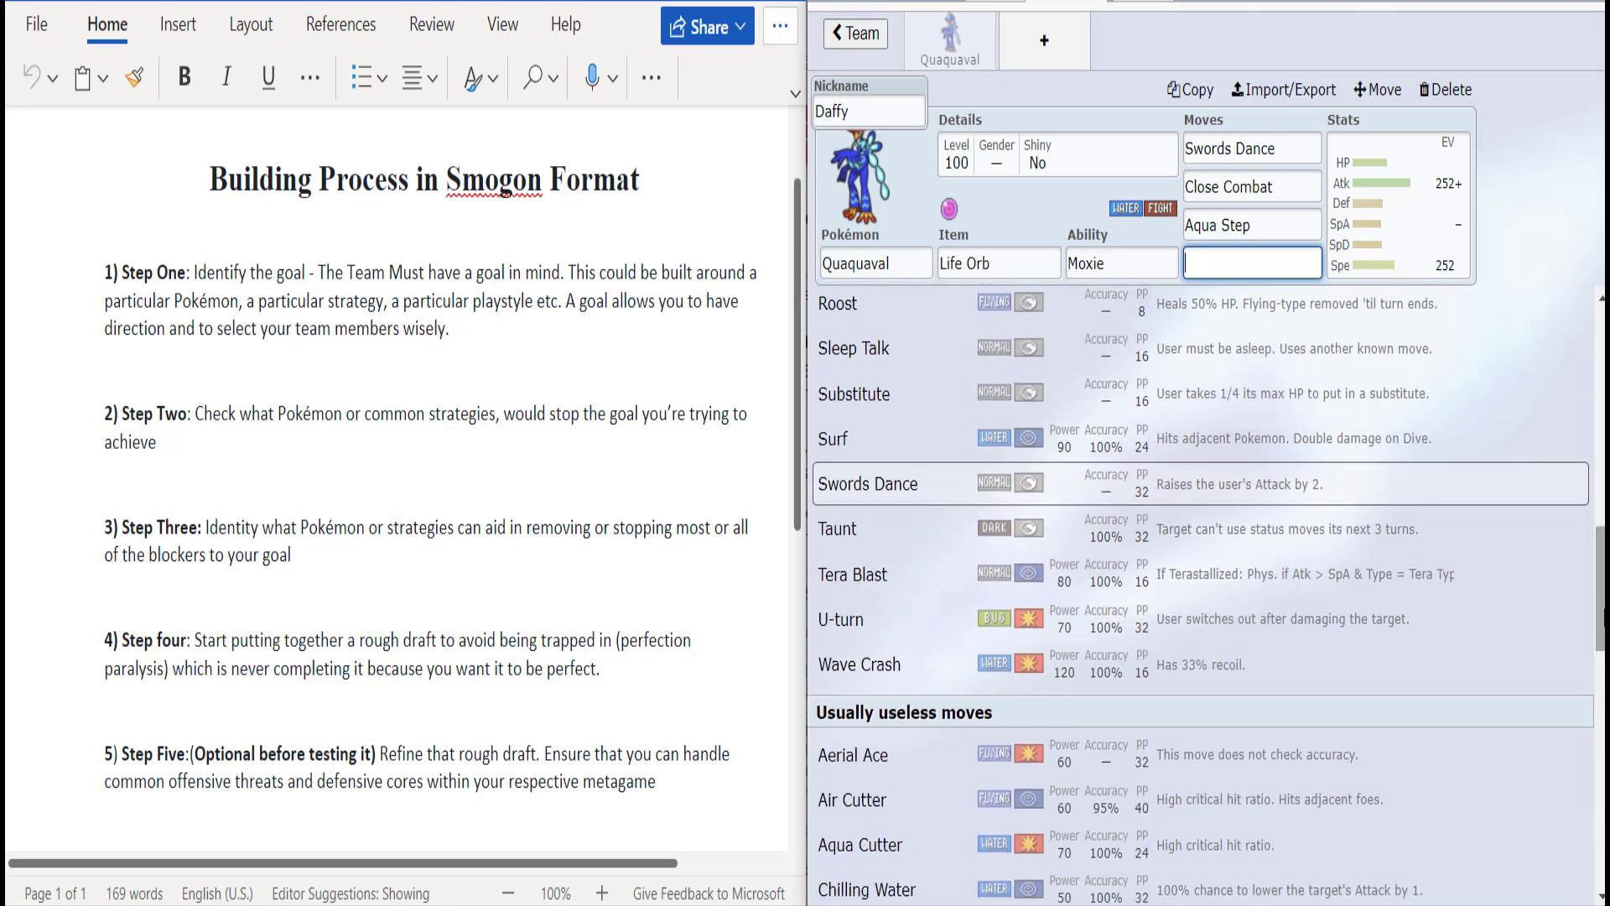
scroll(1208, 484, down, 6)
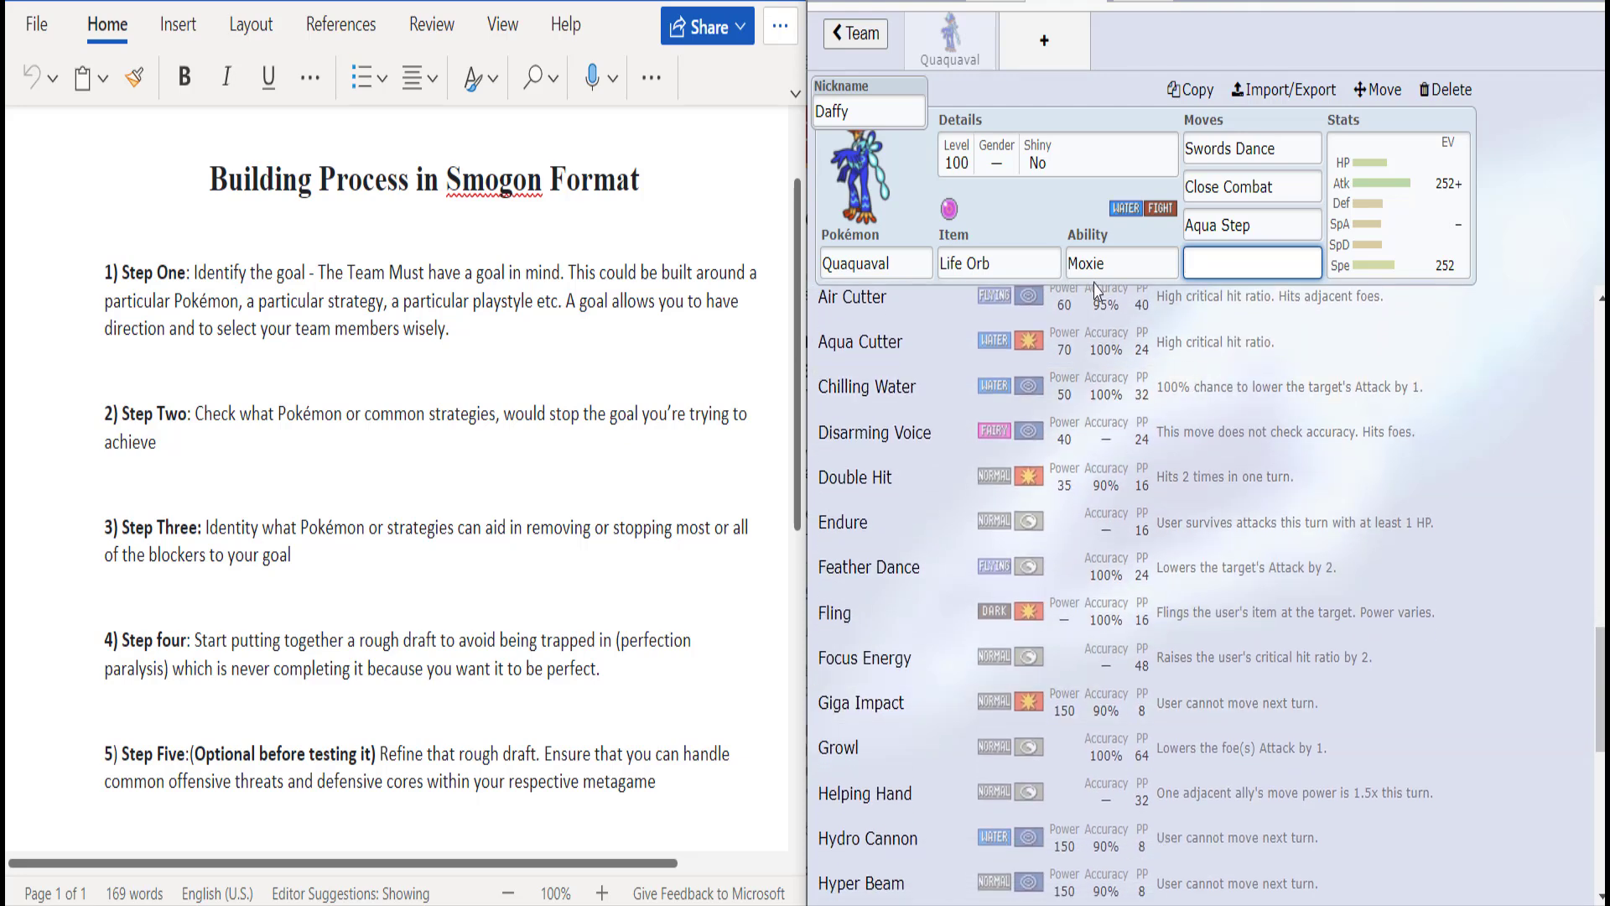
text(aq)
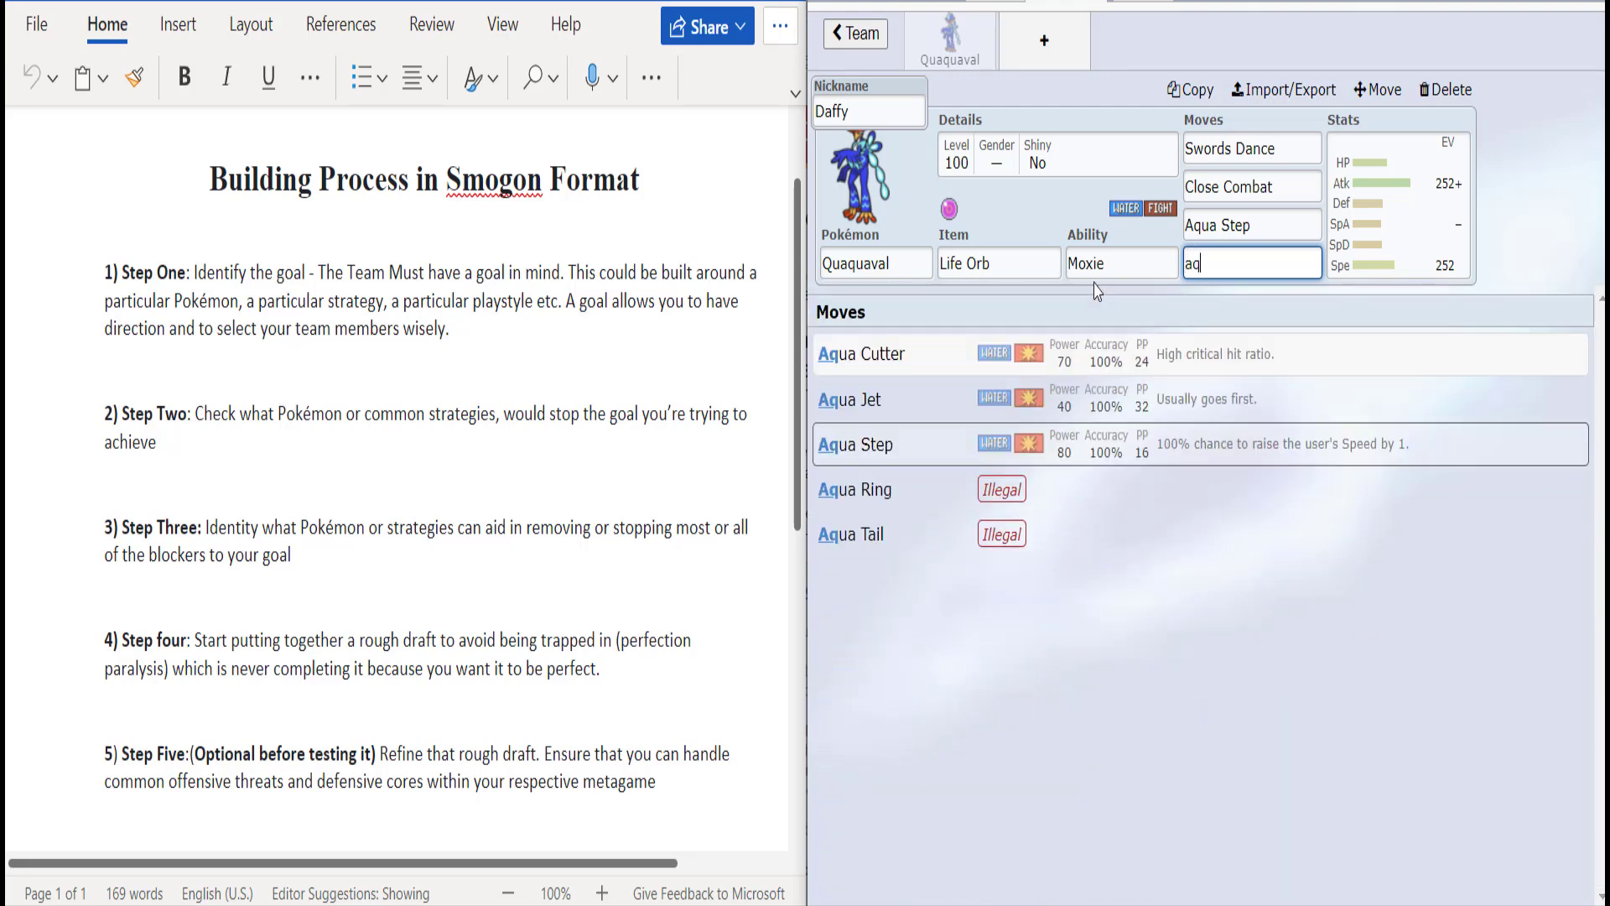
click(1066, 409)
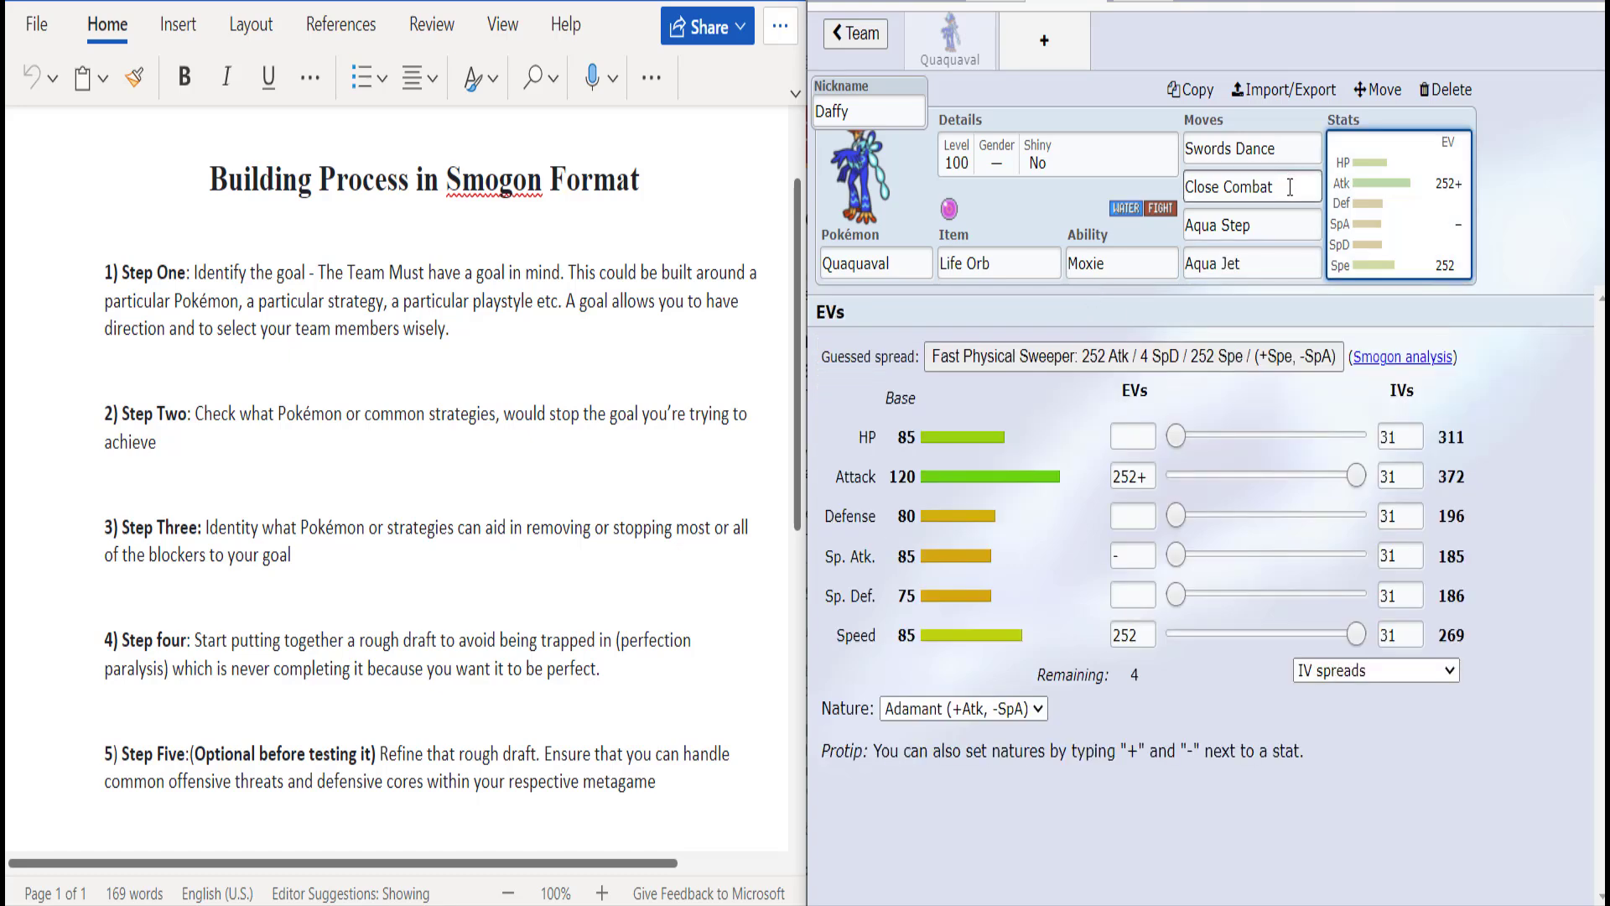
Step: Examine the start of the OU Pokémon list for threats that would stop a Swords Dance Quaquaval sweep
click(1265, 262)
click(873, 263)
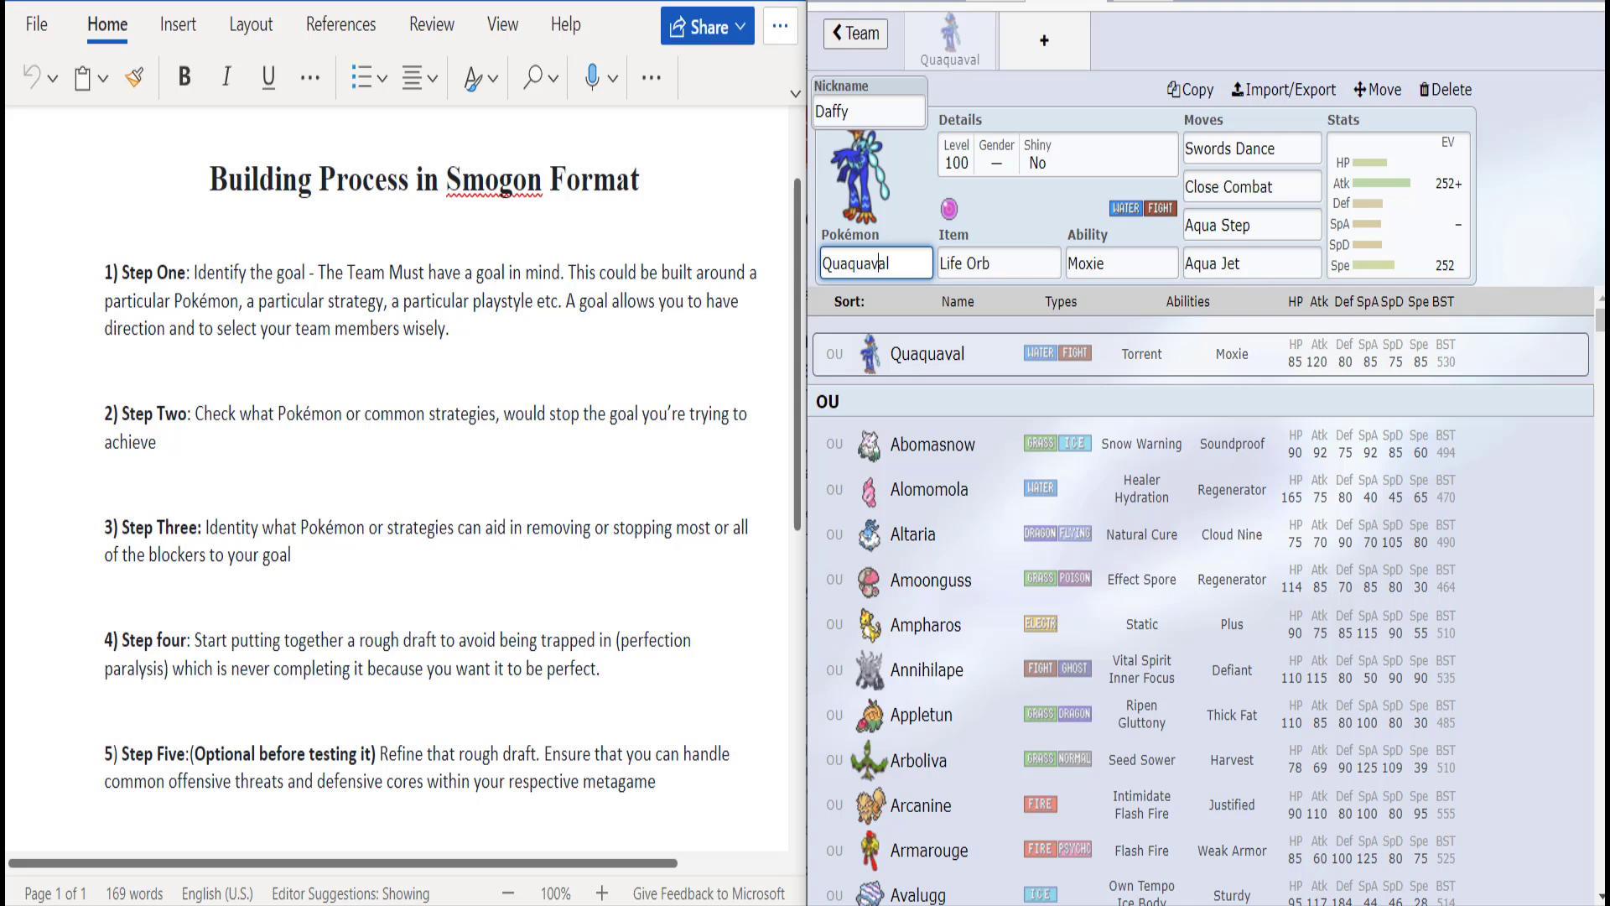
scroll(1206, 595, down, 6)
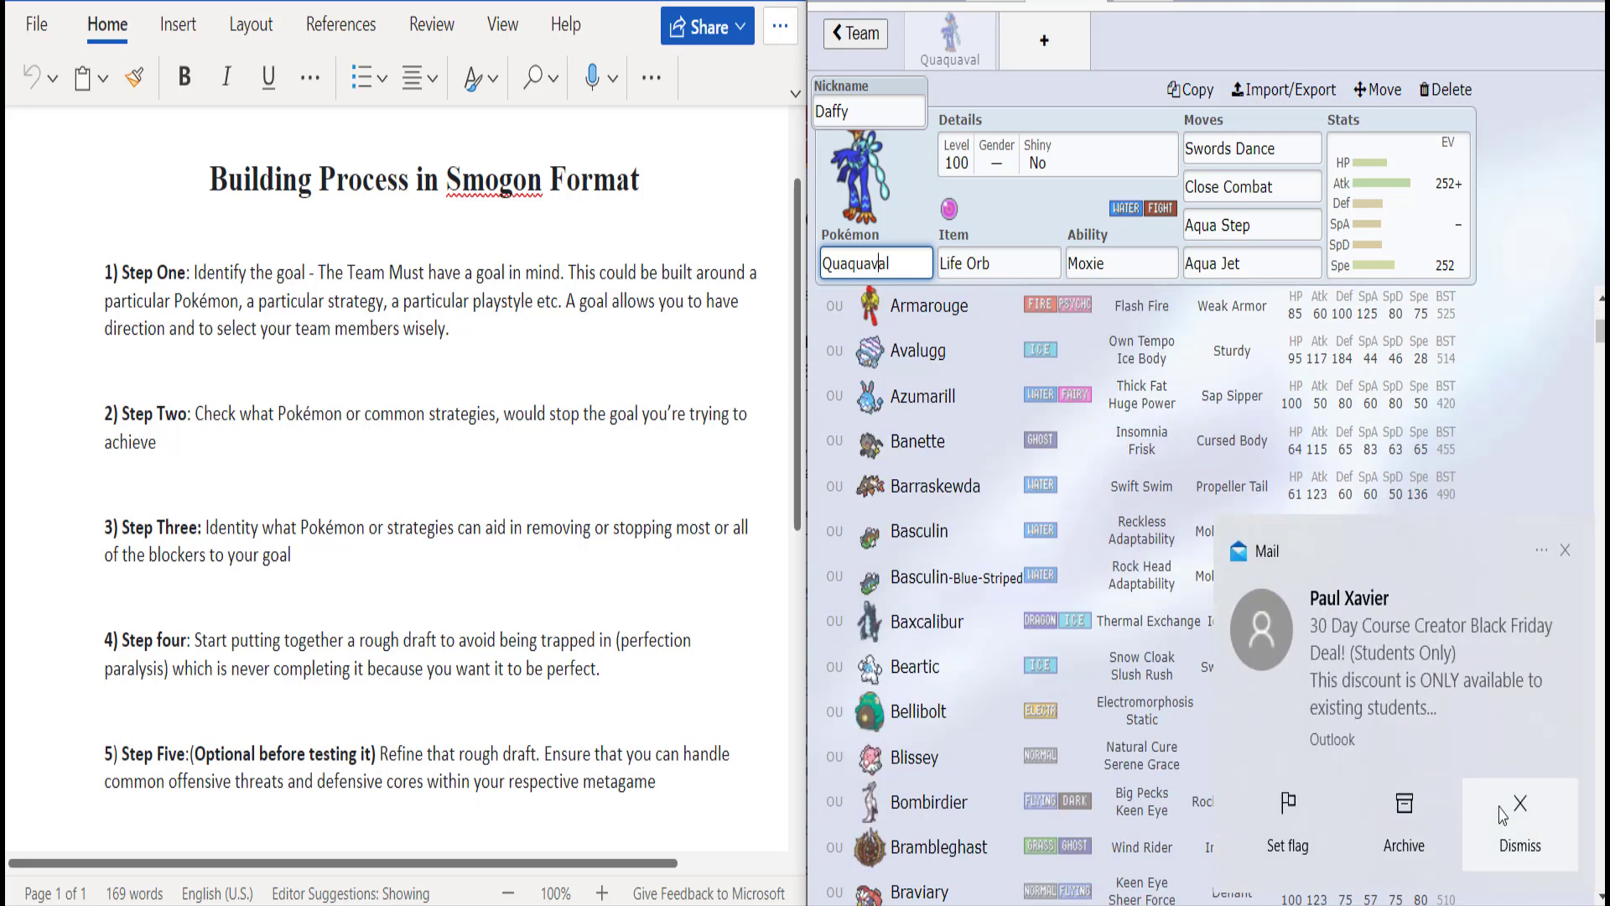
click(1518, 827)
click(883, 263)
scroll(1141, 595, down, 5)
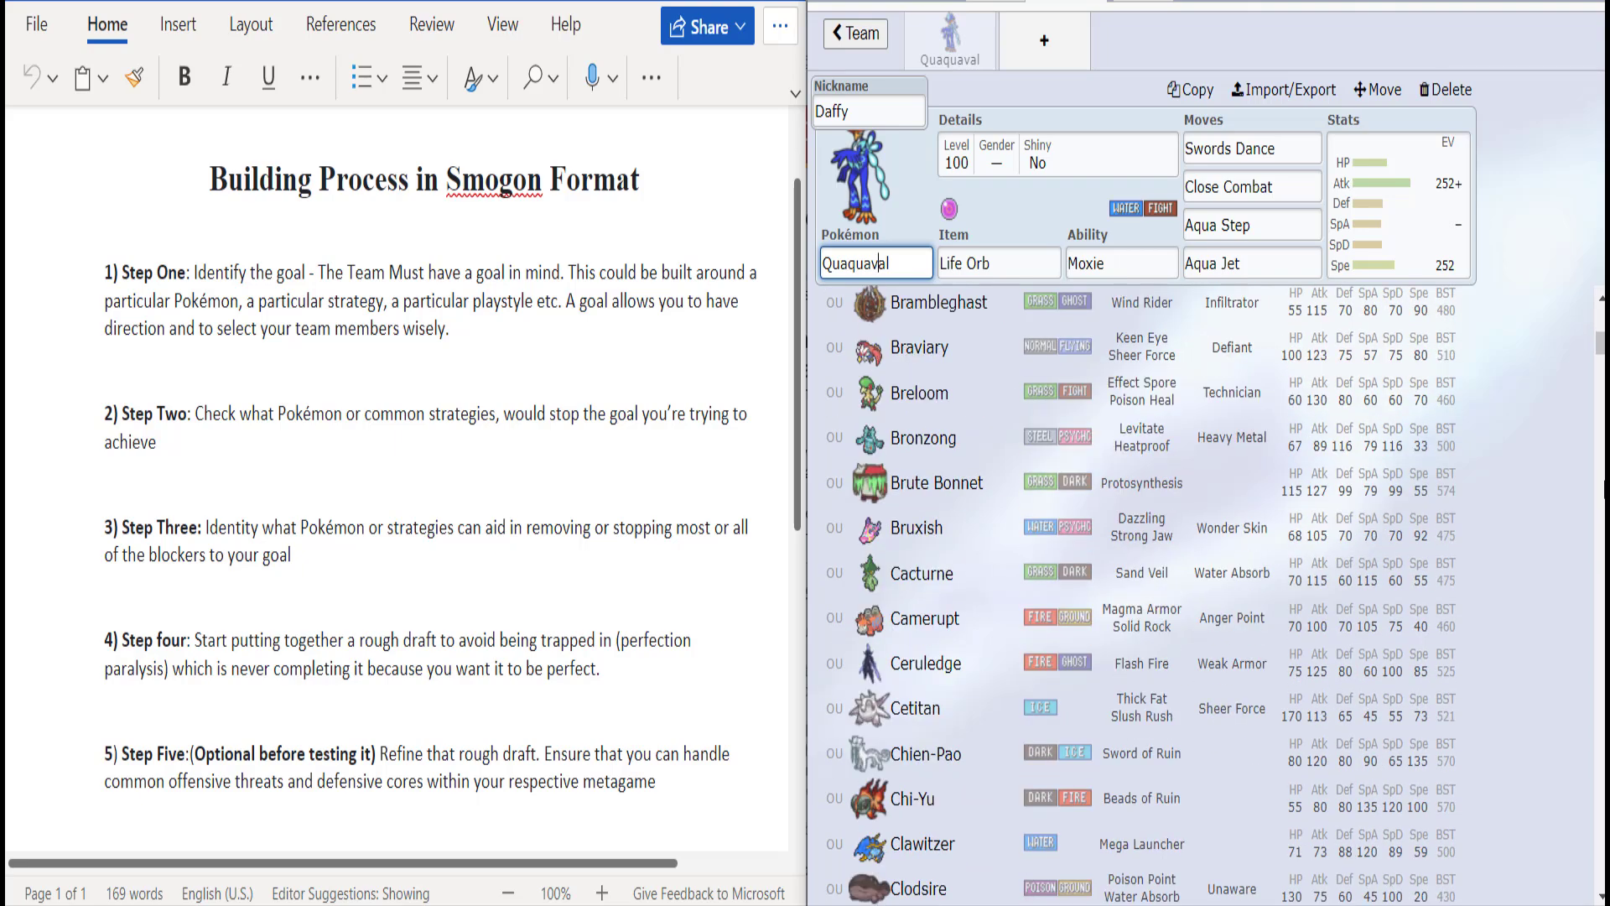
scroll(1140, 596, down, 5)
scroll(1141, 596, up, 5)
scroll(1141, 595, up, 1)
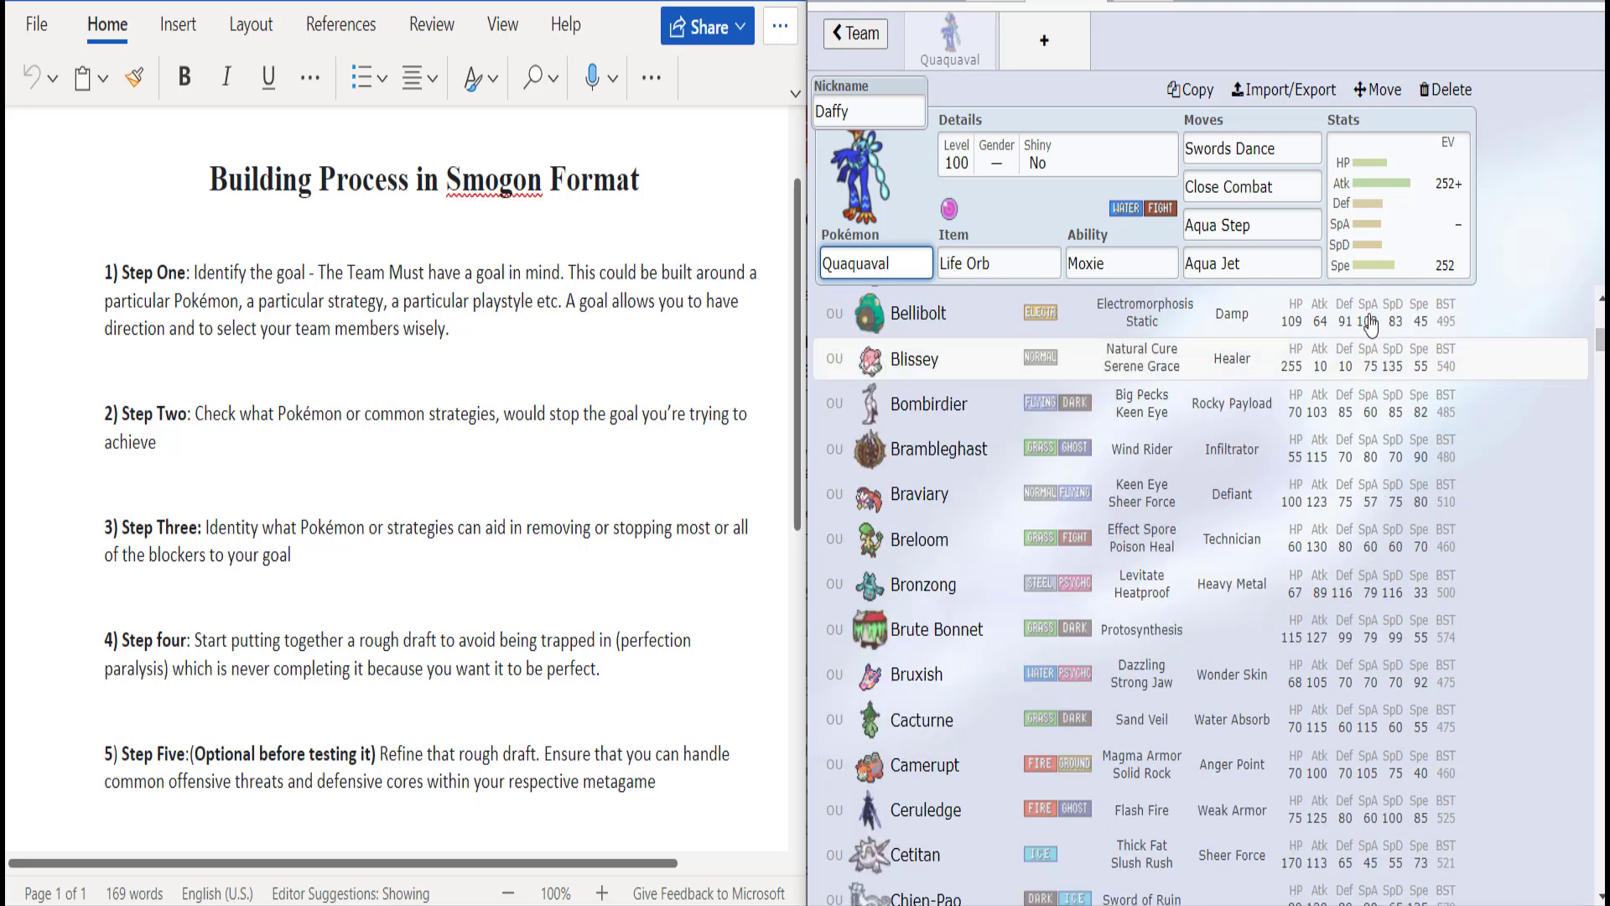
Step: Check the details of Aqua Jet and Aqua Step, and examine the OU list through Gogoat for further Quaquaval blockers
click(1272, 265)
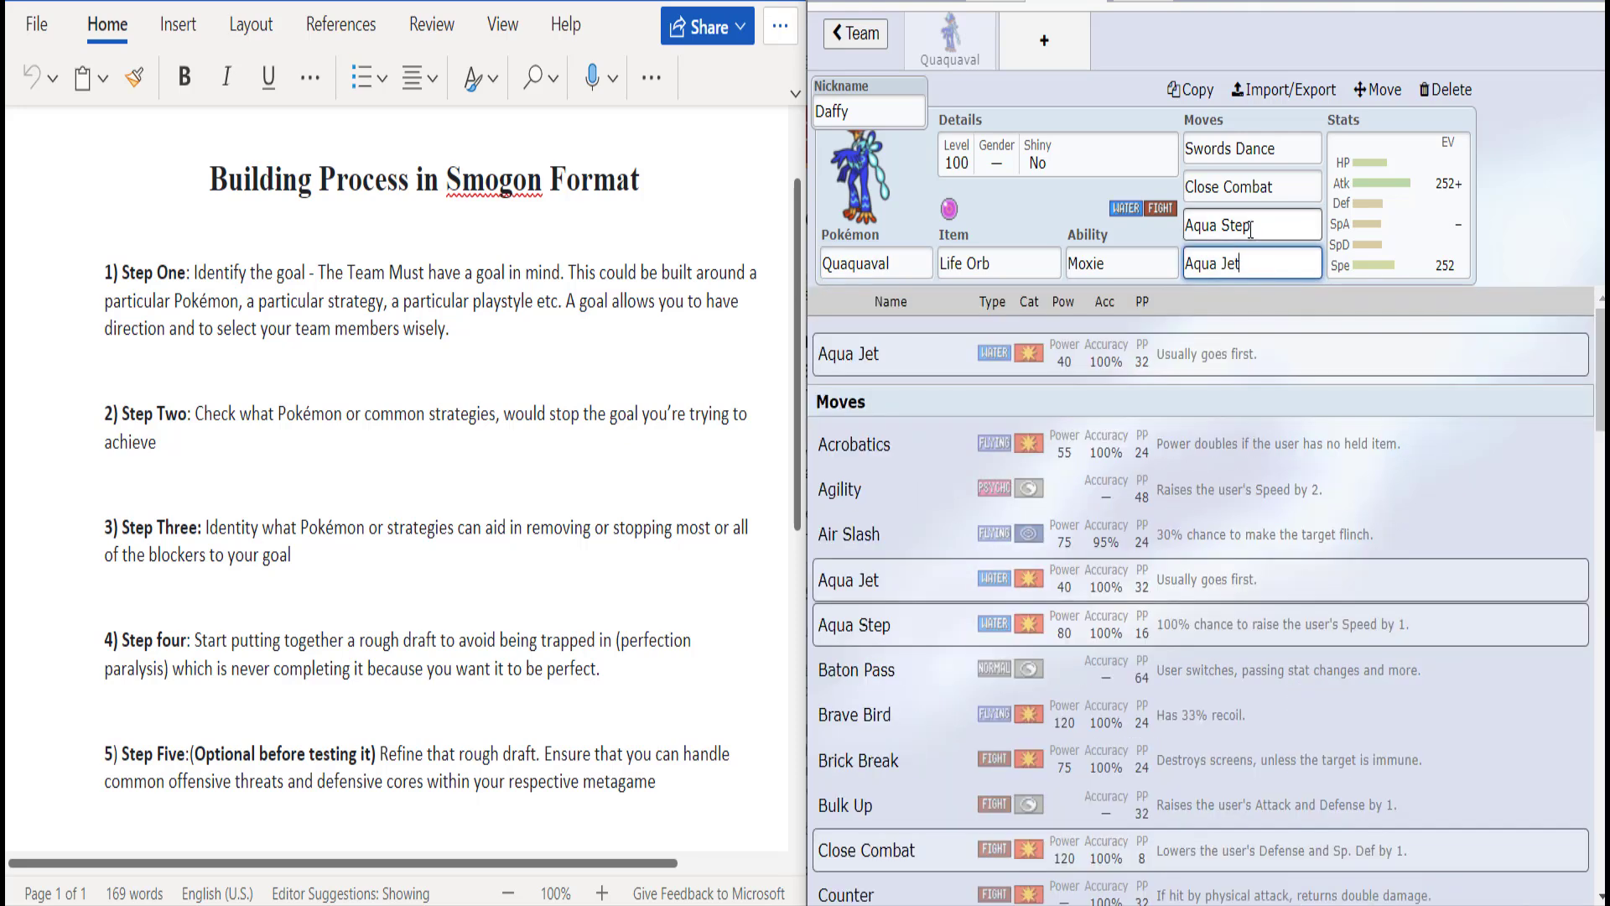
click(1251, 229)
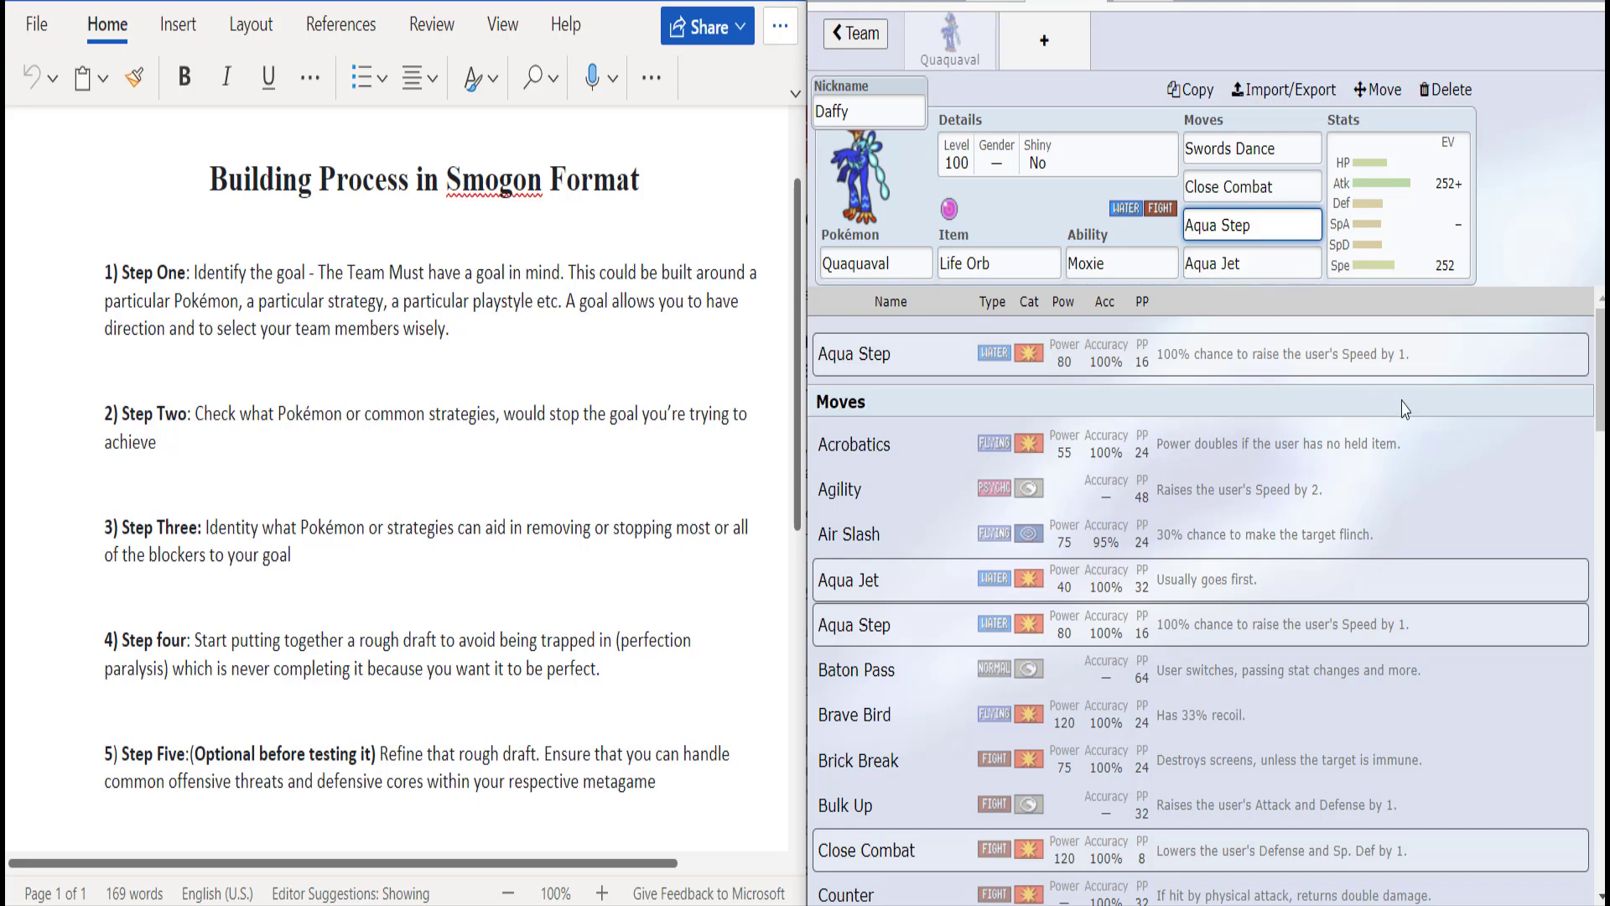
click(874, 264)
scroll(1200, 587, down, 10)
scroll(1141, 596, down, 6)
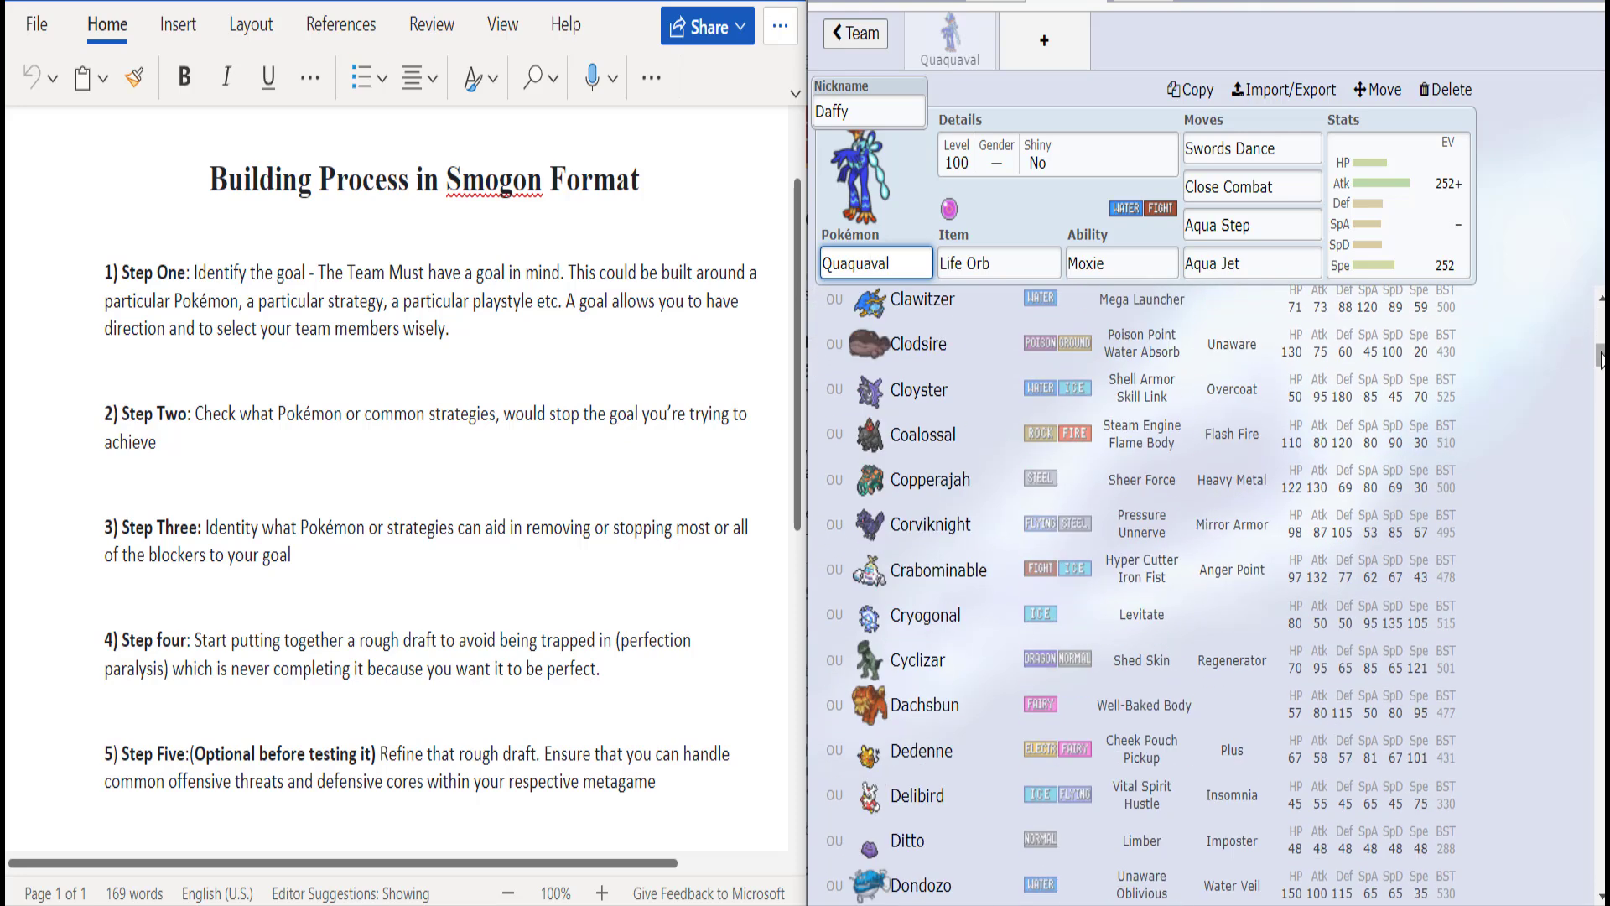
scroll(1601, 392, down, 12)
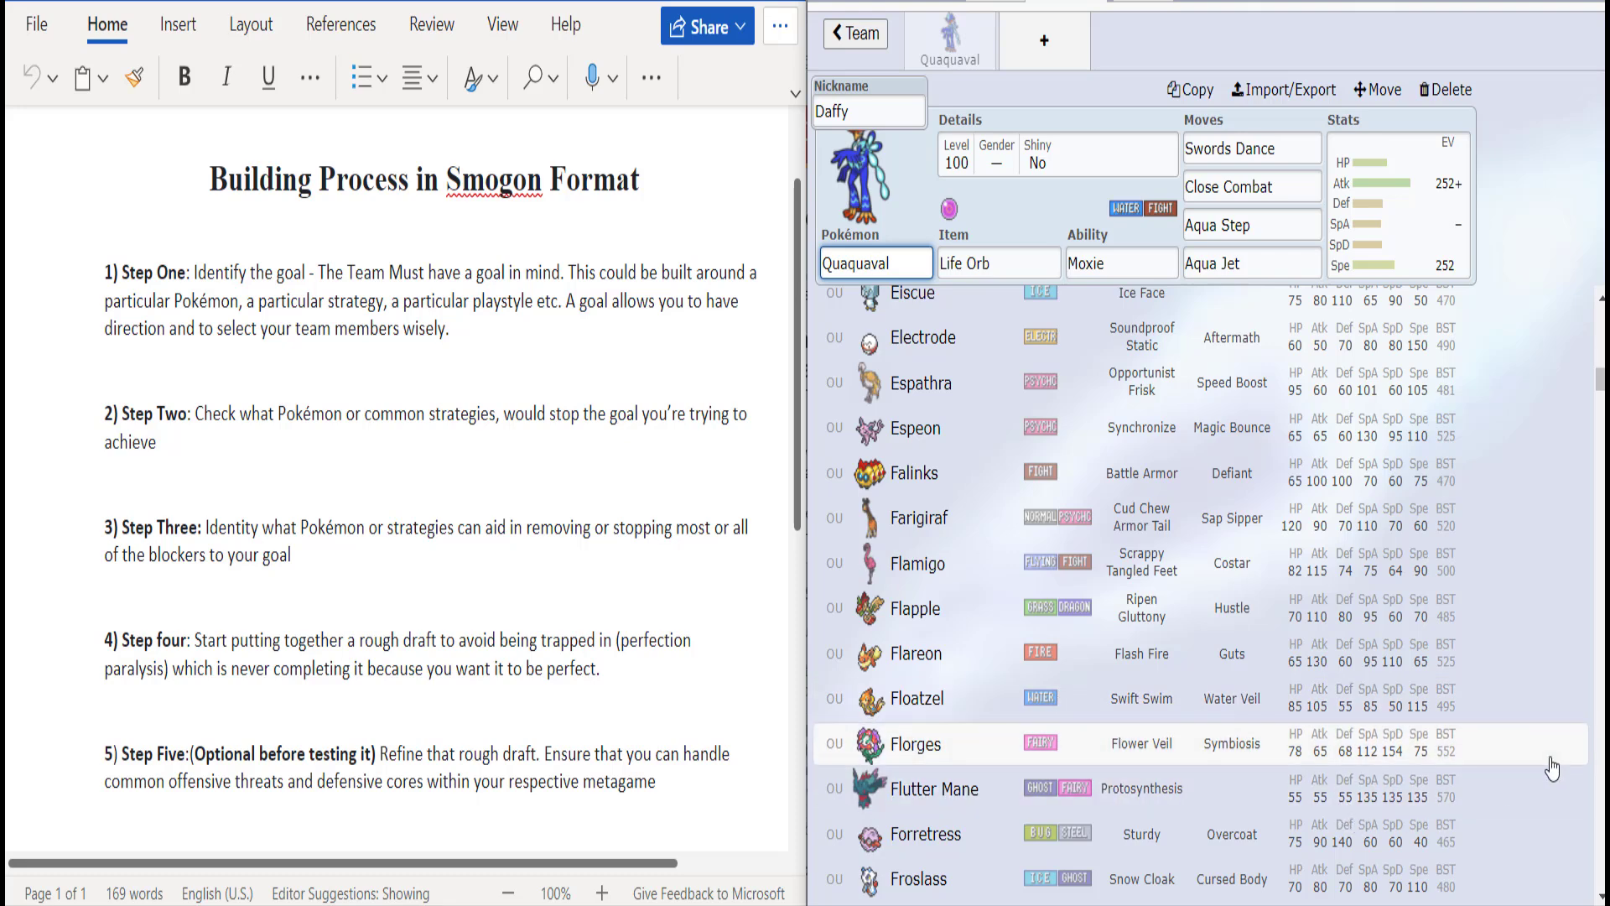
scroll(1174, 587, down, 5)
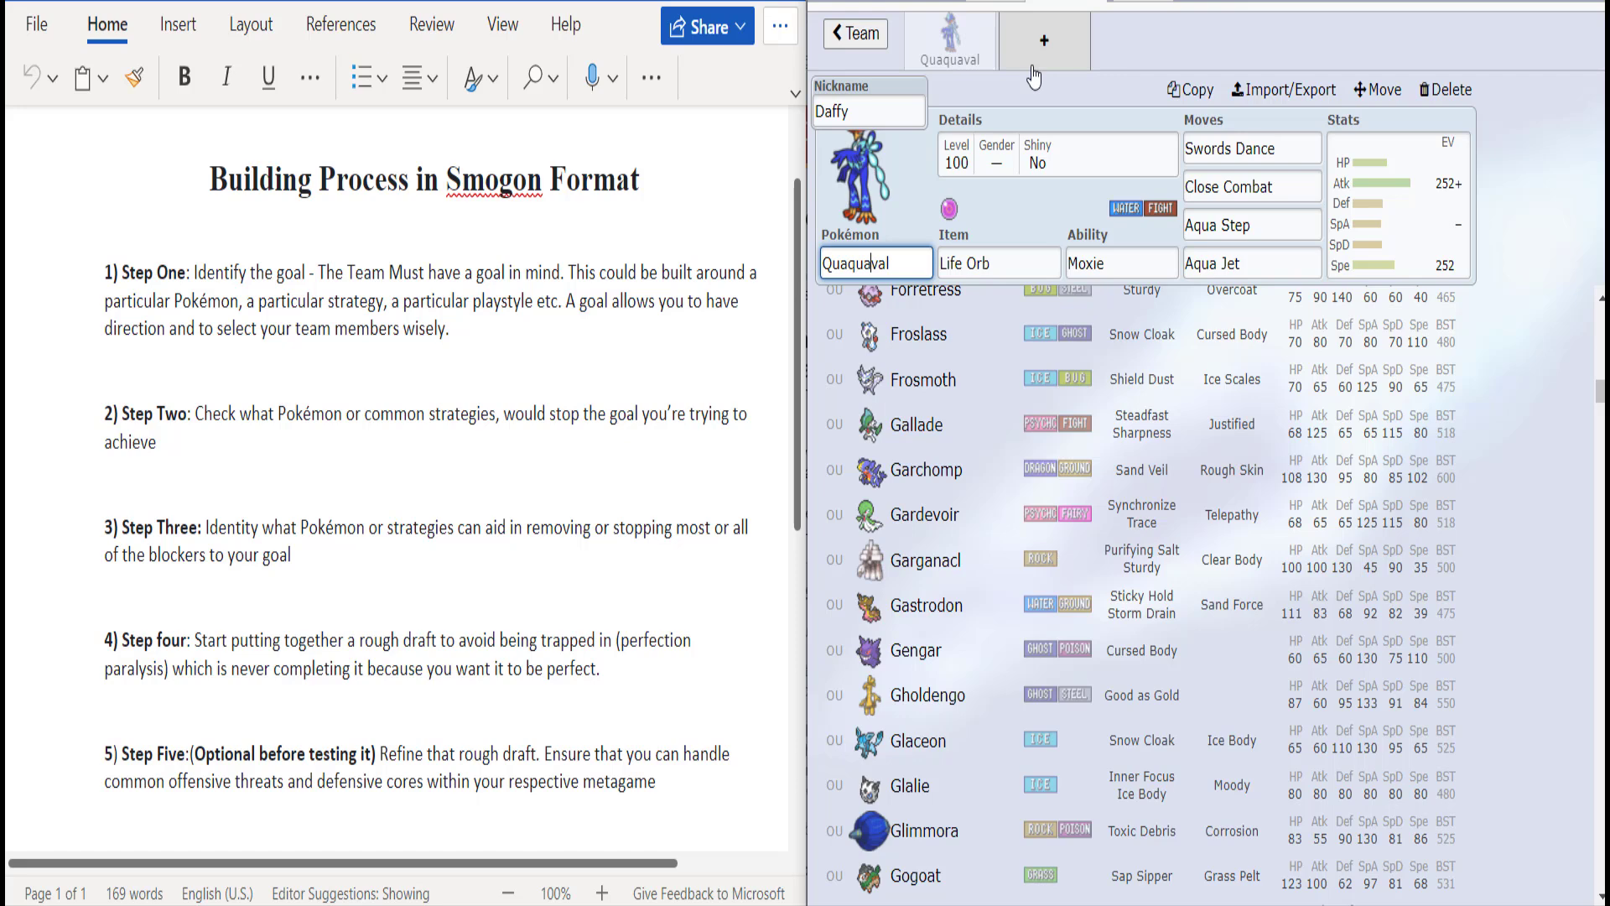
Step: Put Quaquaval's remaining 4 EVs into Defense
click(1430, 234)
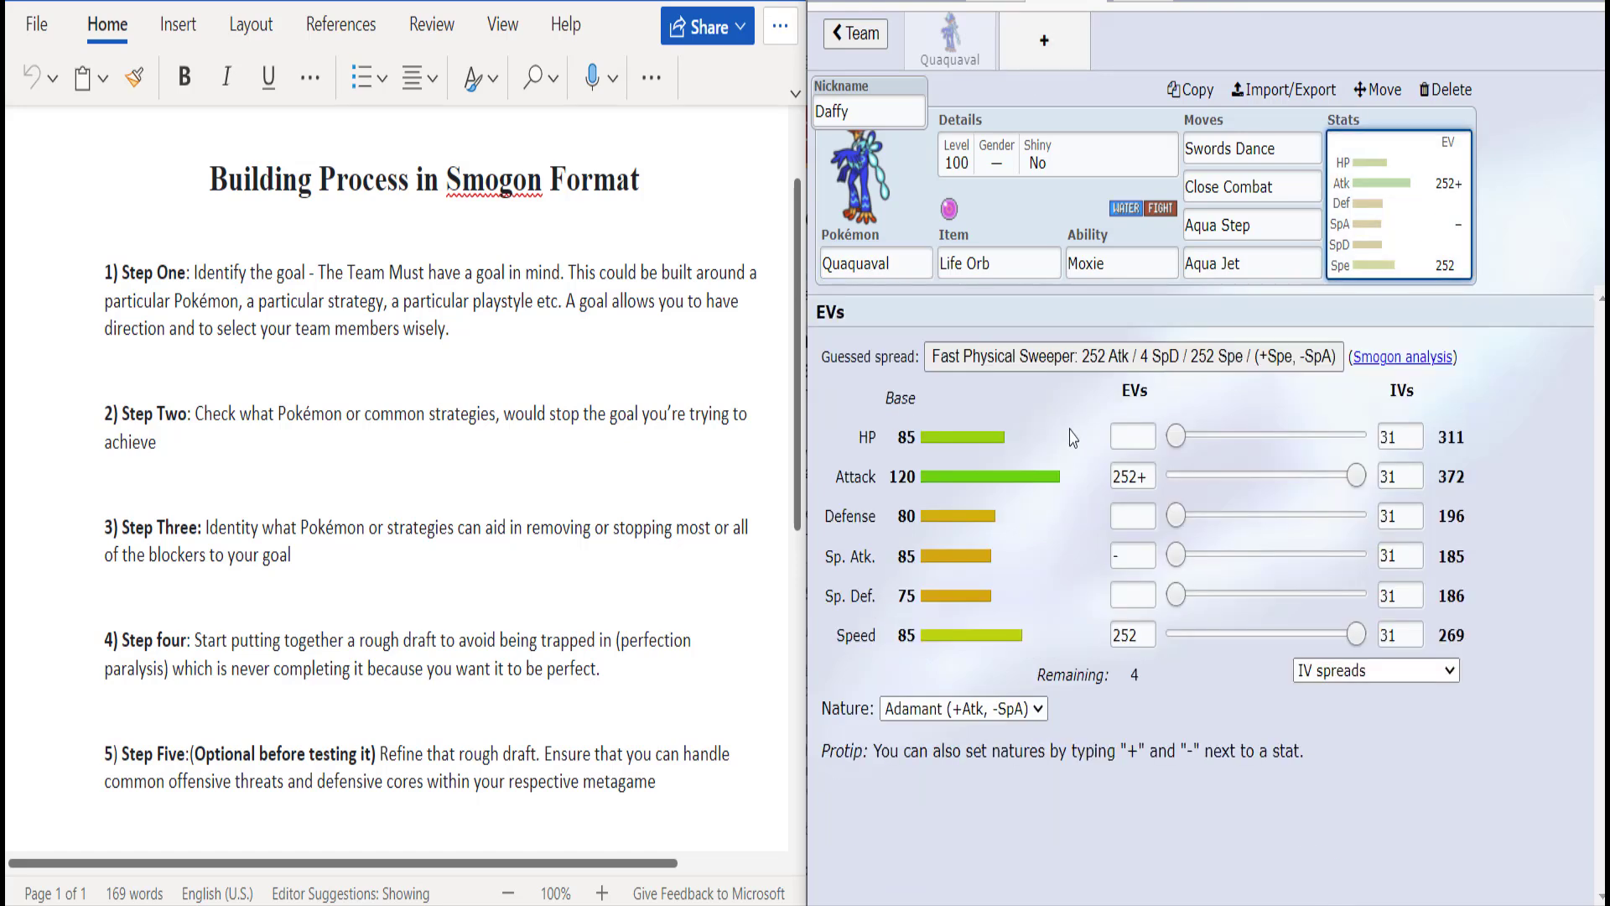
click(1204, 516)
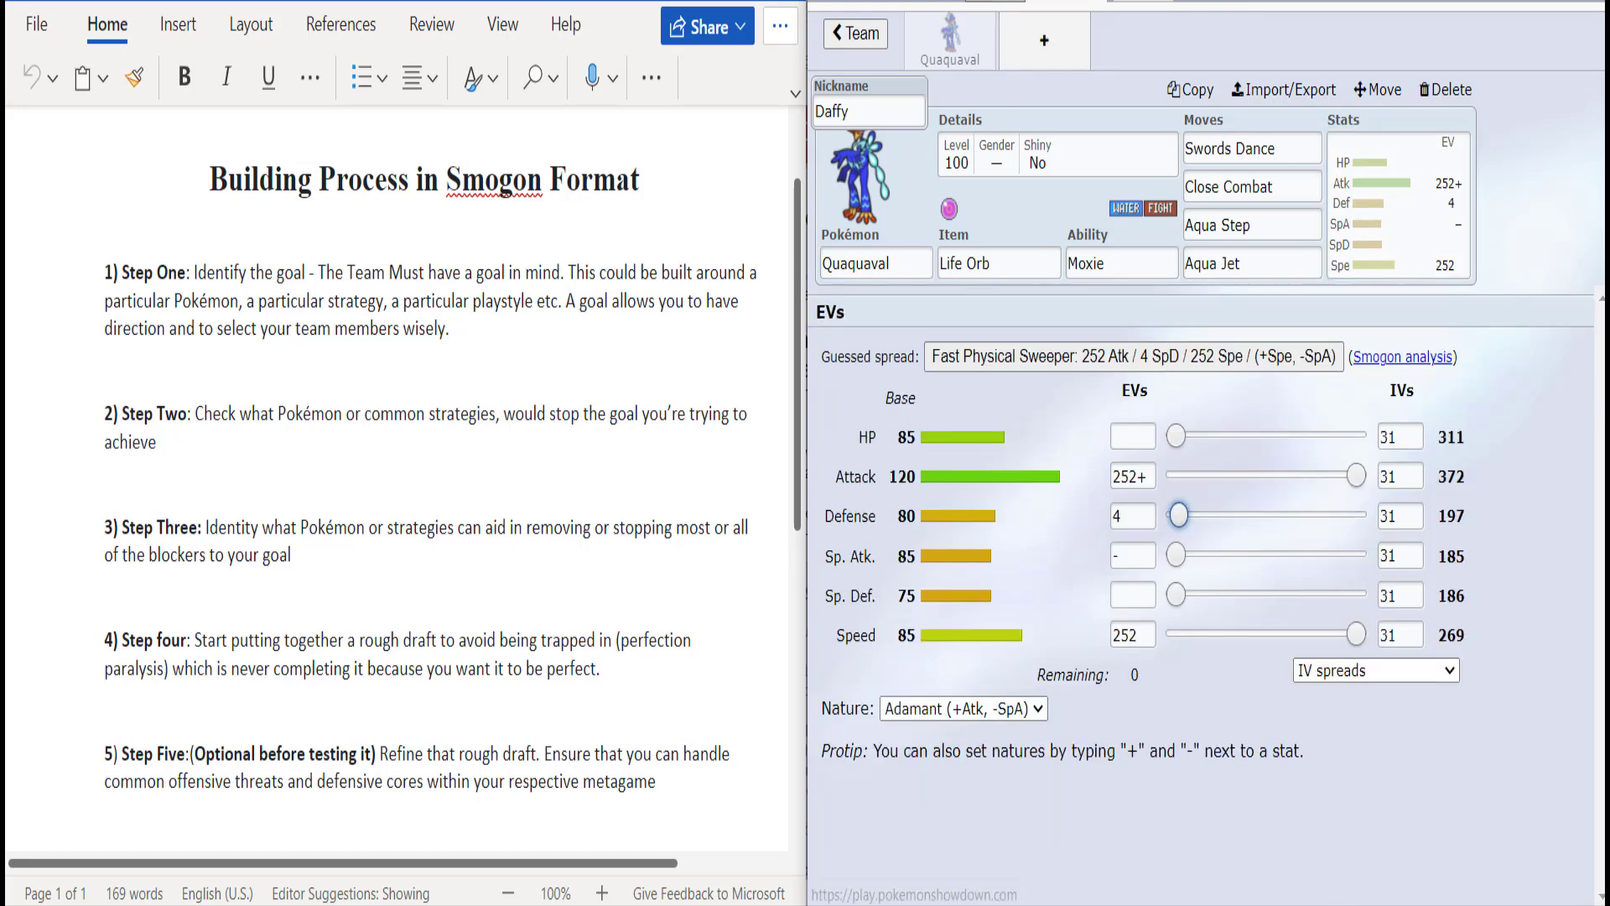
Step: Start a second team slot and filter the Pokémon by the moves Whirlpool and Perish Song
click(1043, 39)
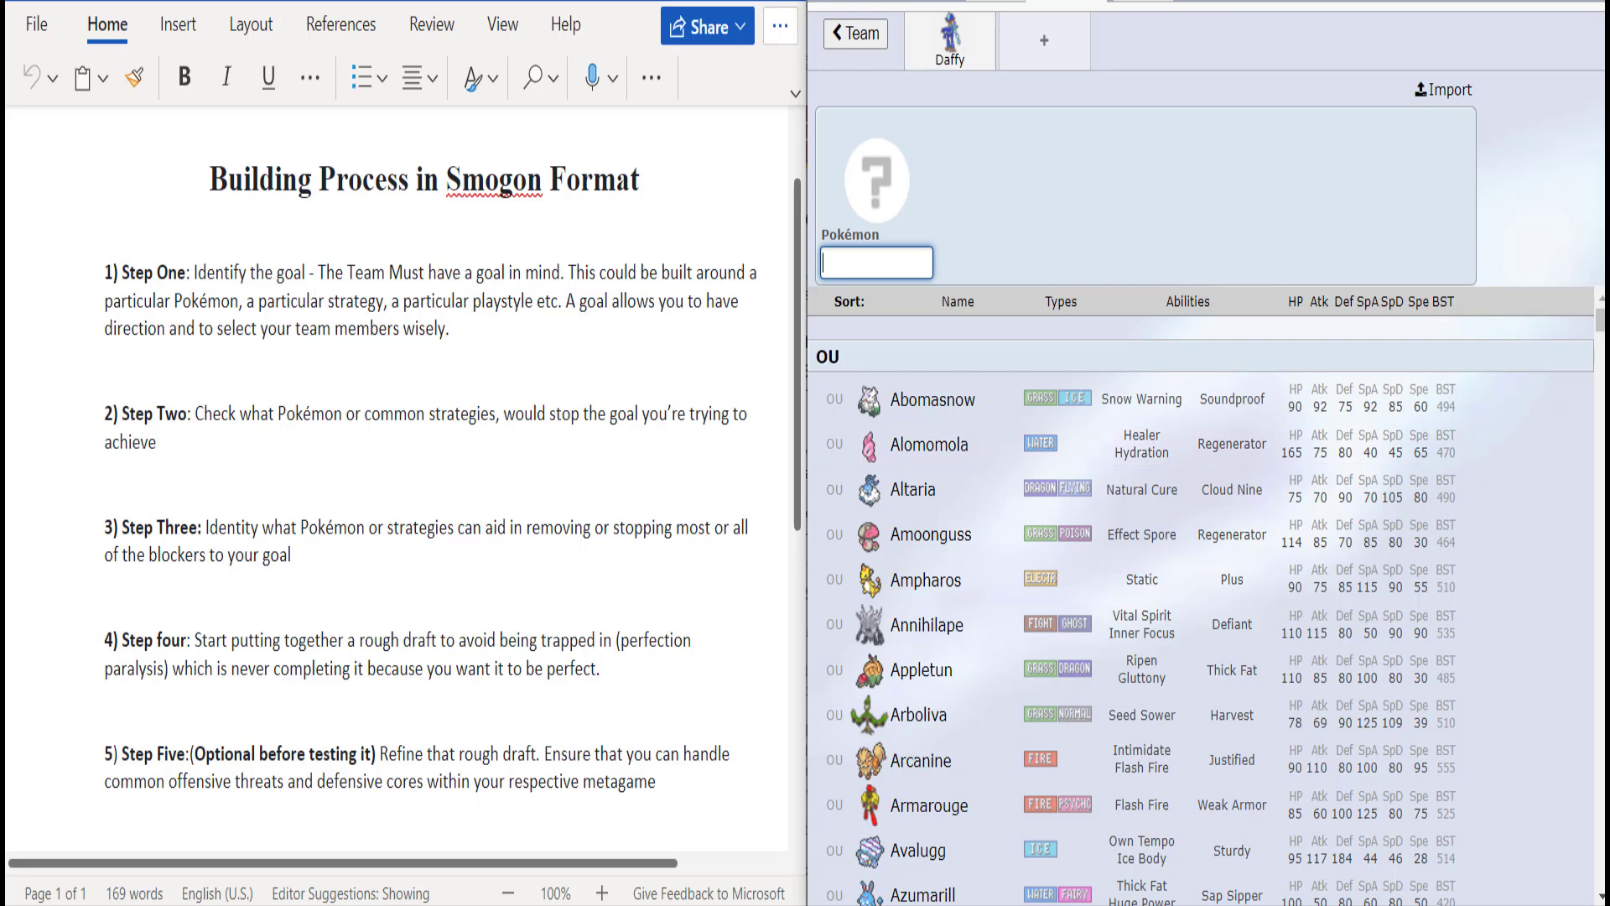
text(whi)
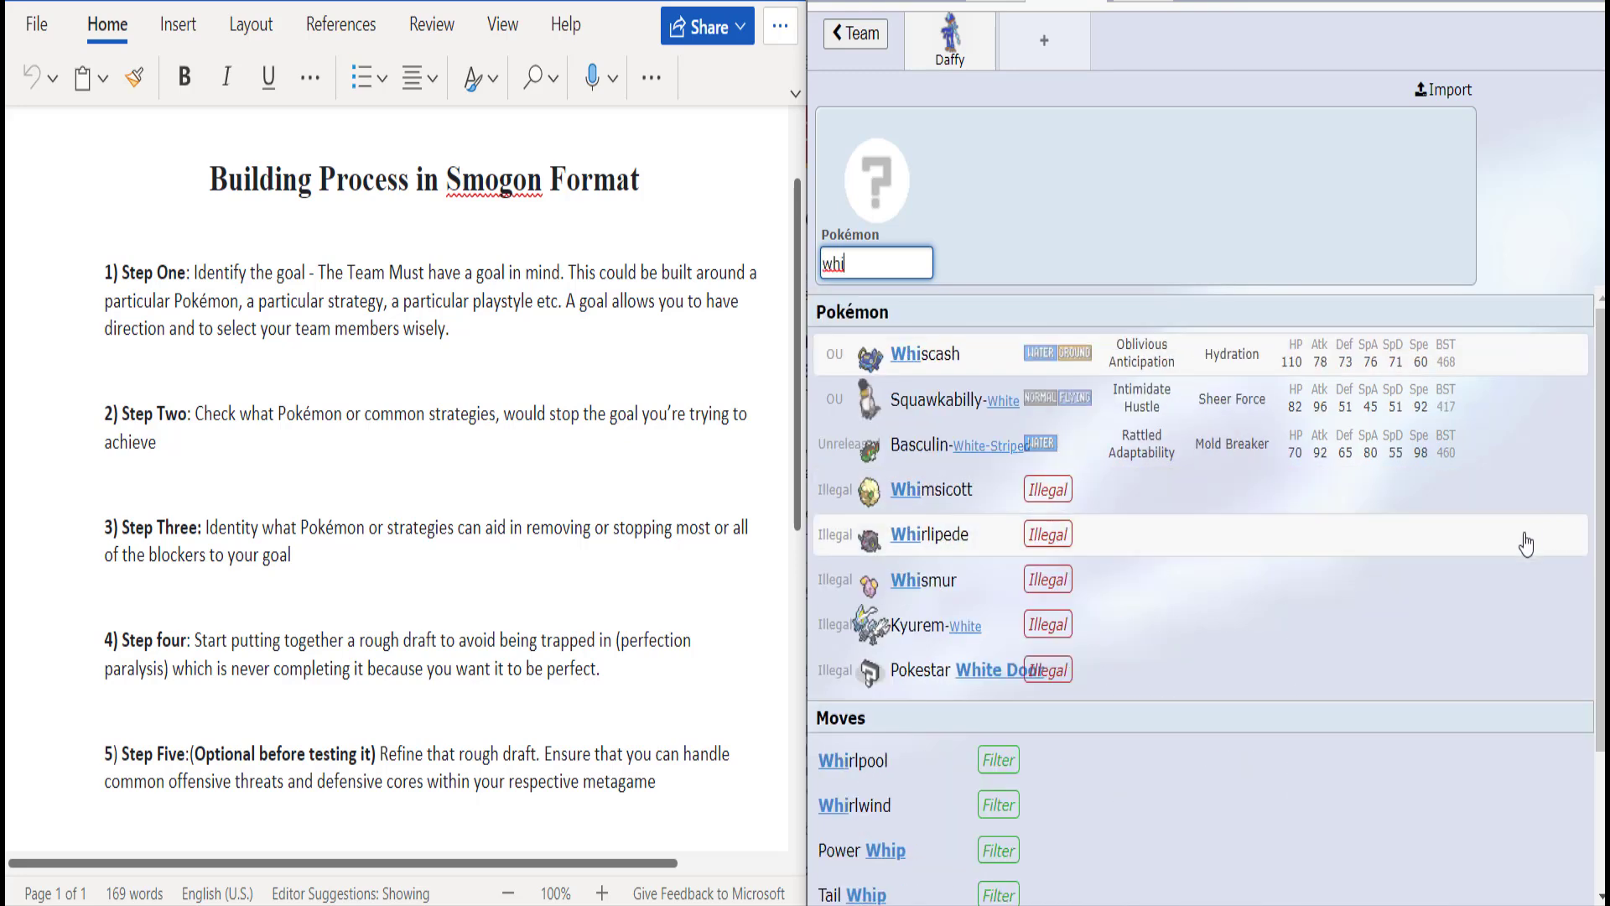
text(rlpool)
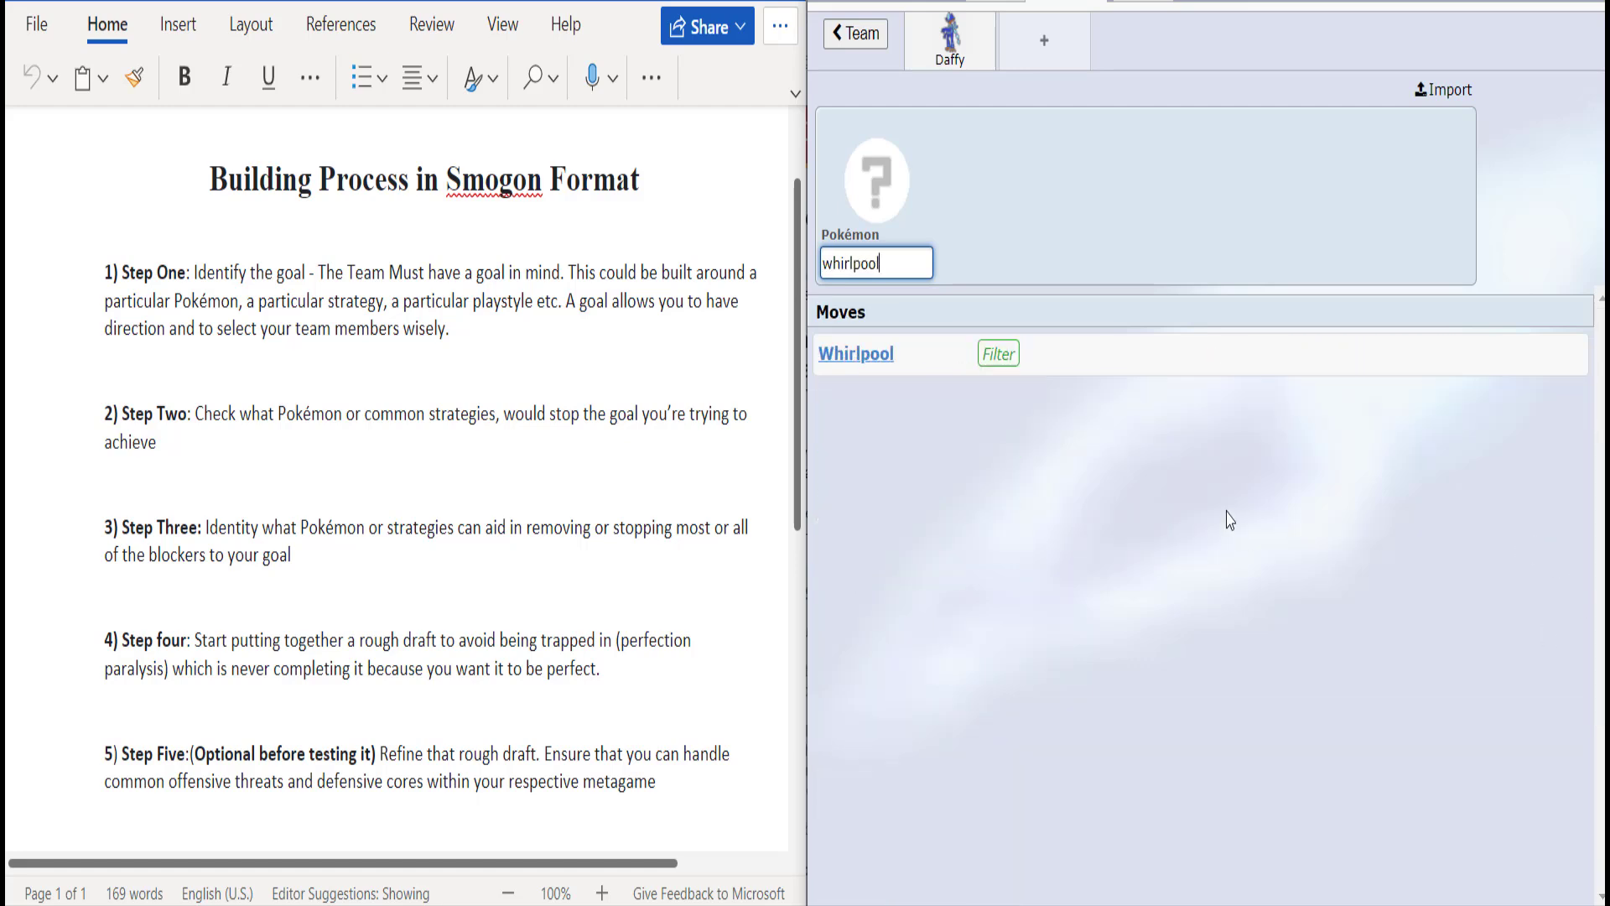
click(1014, 359)
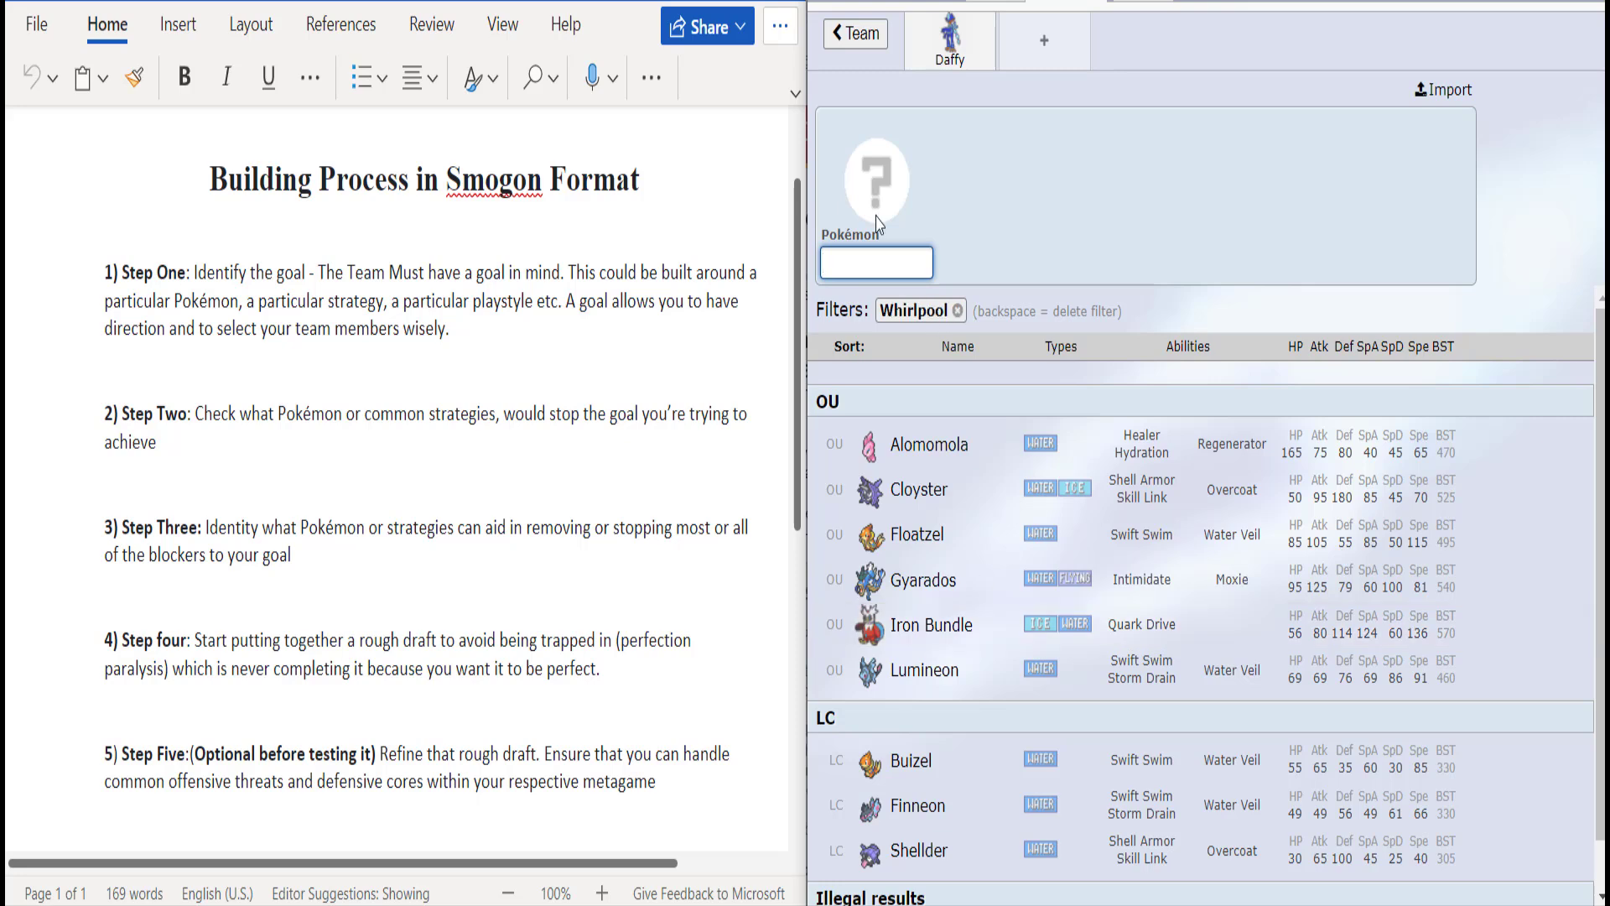
text(per)
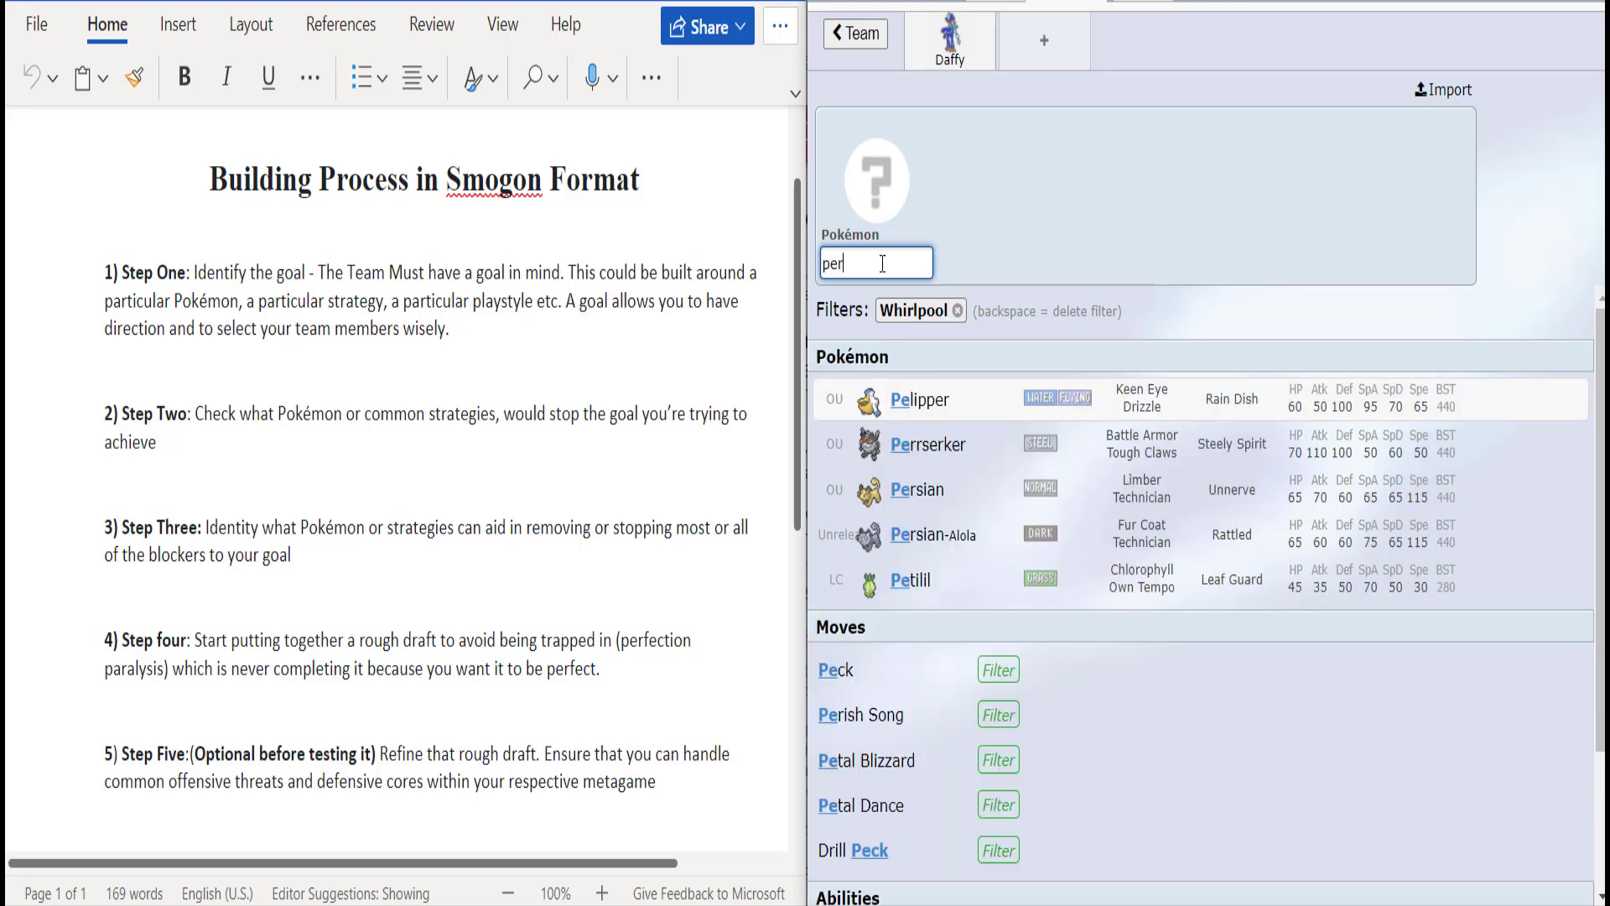
click(899, 600)
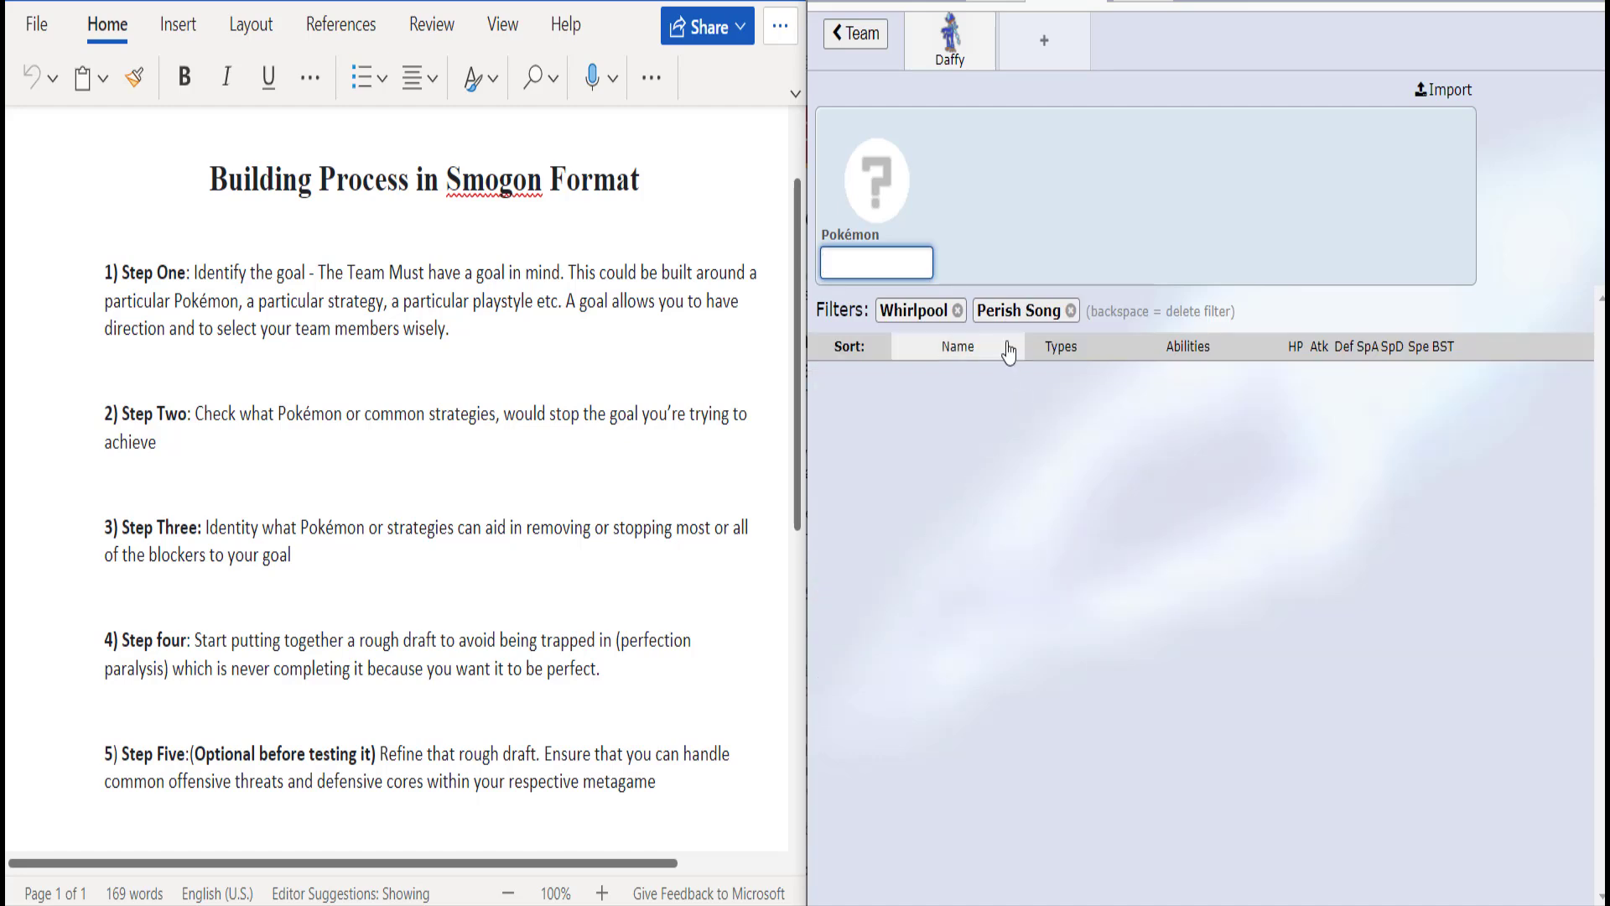
Step: Clear both move filters, filter by Perish Song alone, and choose Azumarill for the second team slot
click(1064, 316)
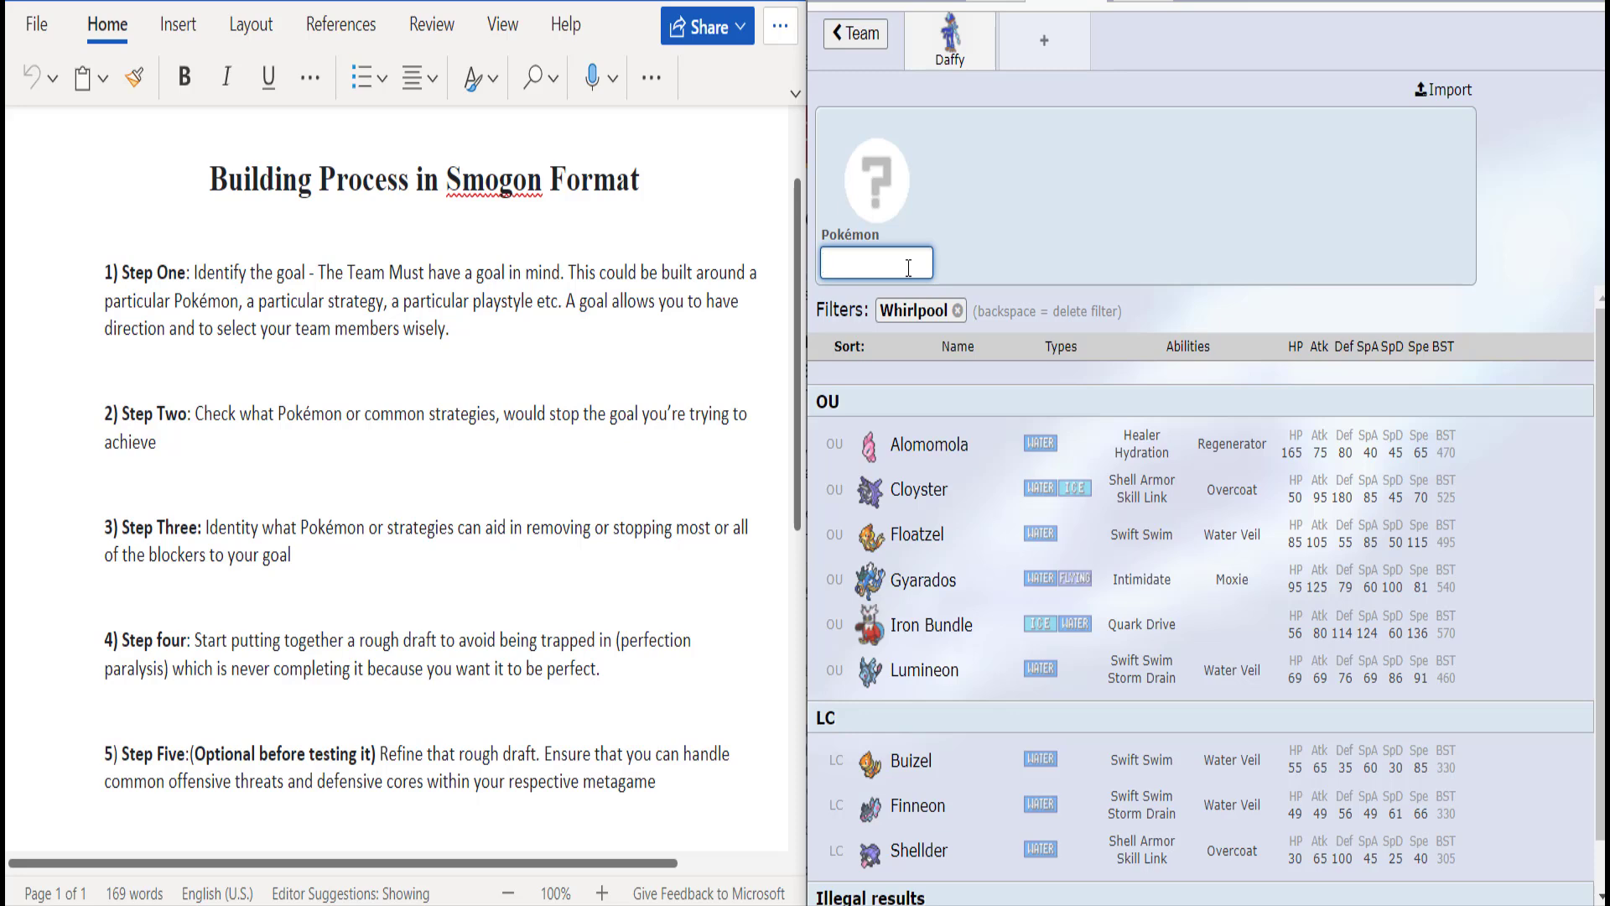
click(956, 312)
text(per)
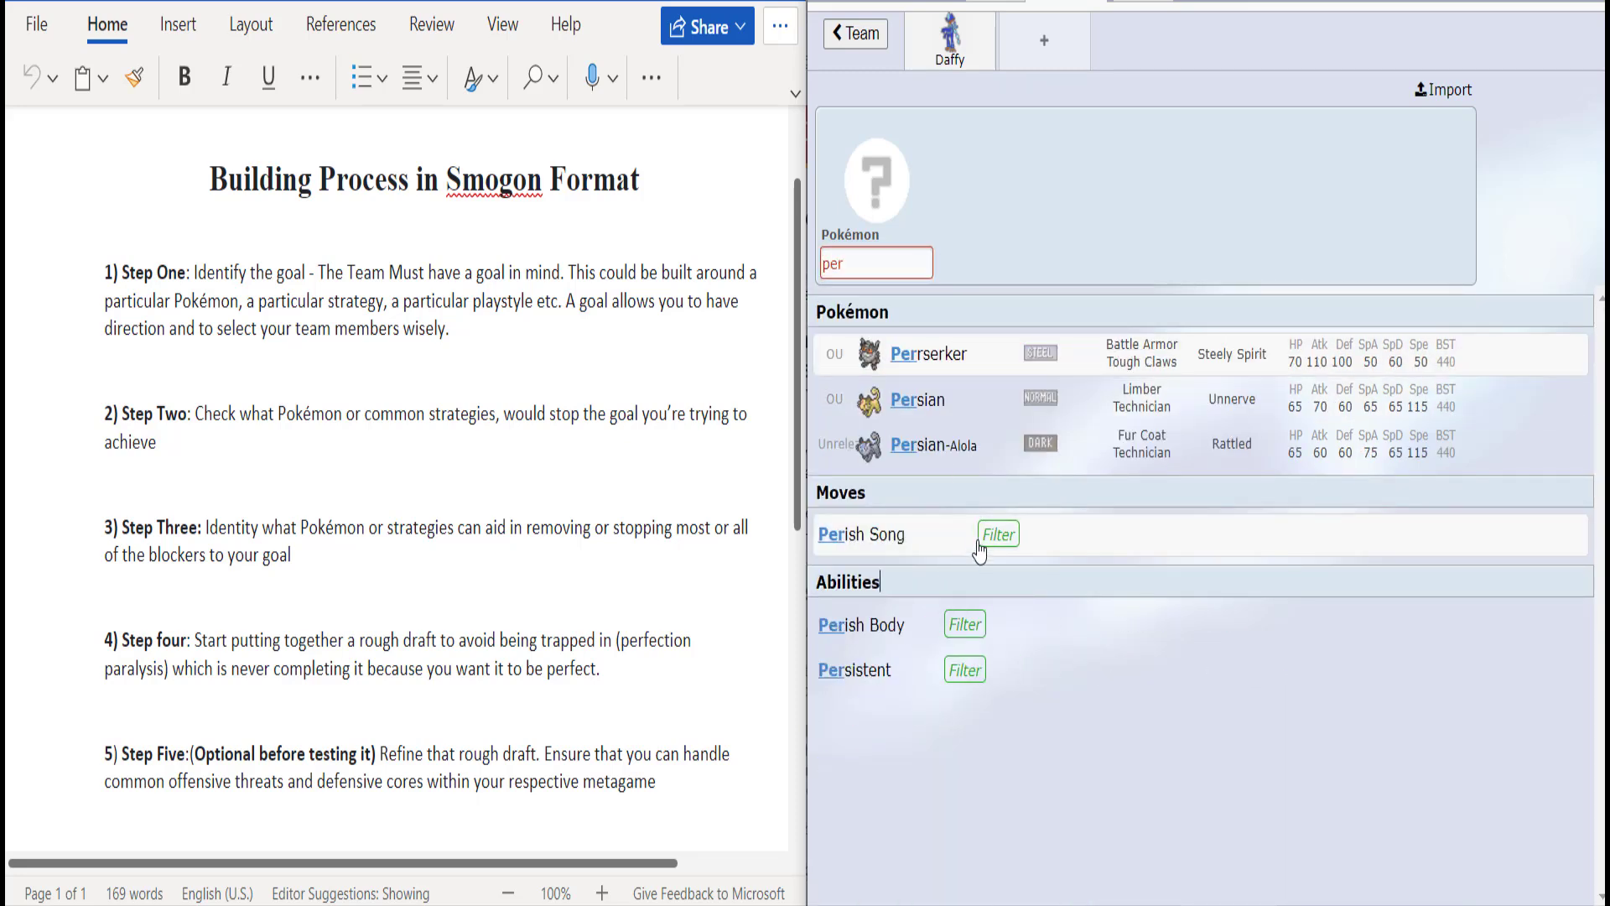
click(988, 542)
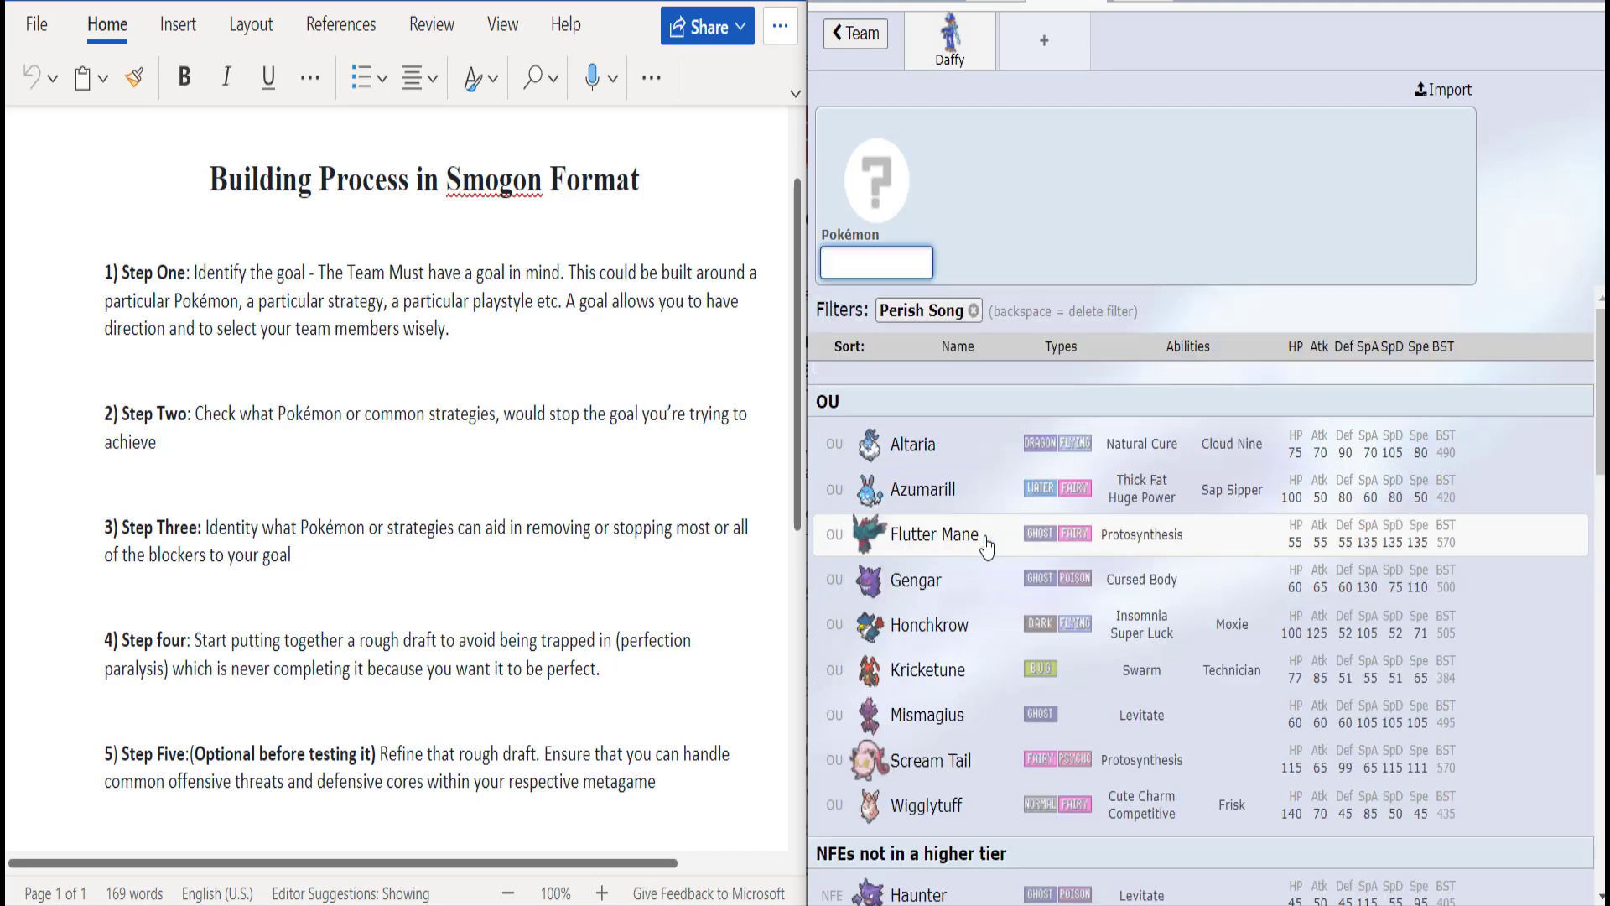
click(1090, 508)
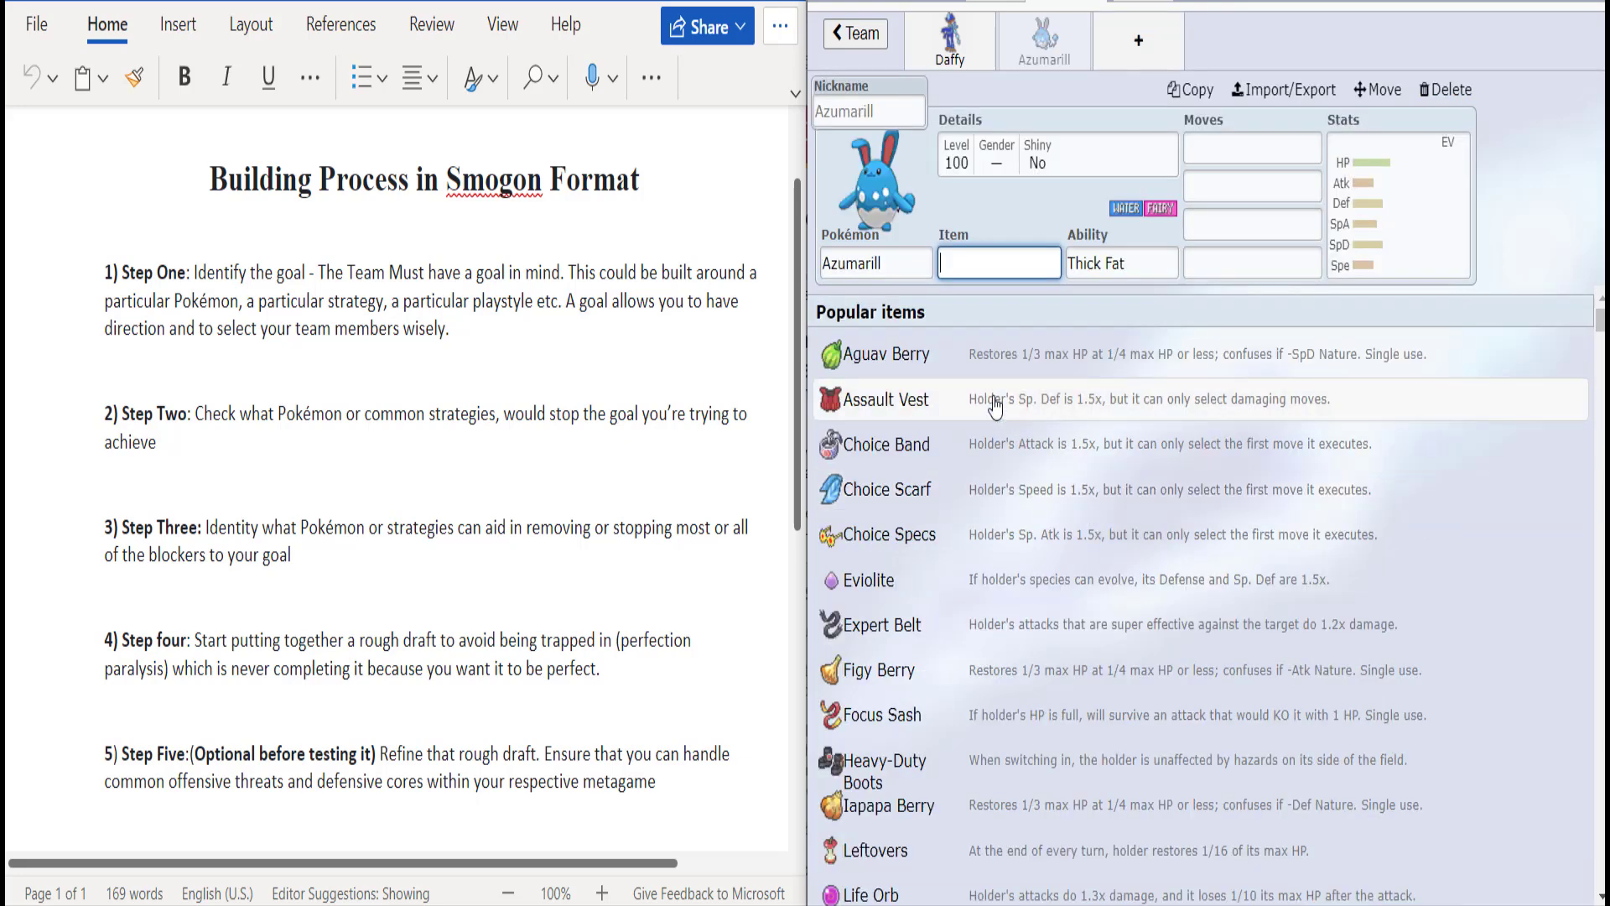
Step: Check whether Azumarill can legally learn Whirlpool or Block, leaving its item and move fields empty
text(wh)
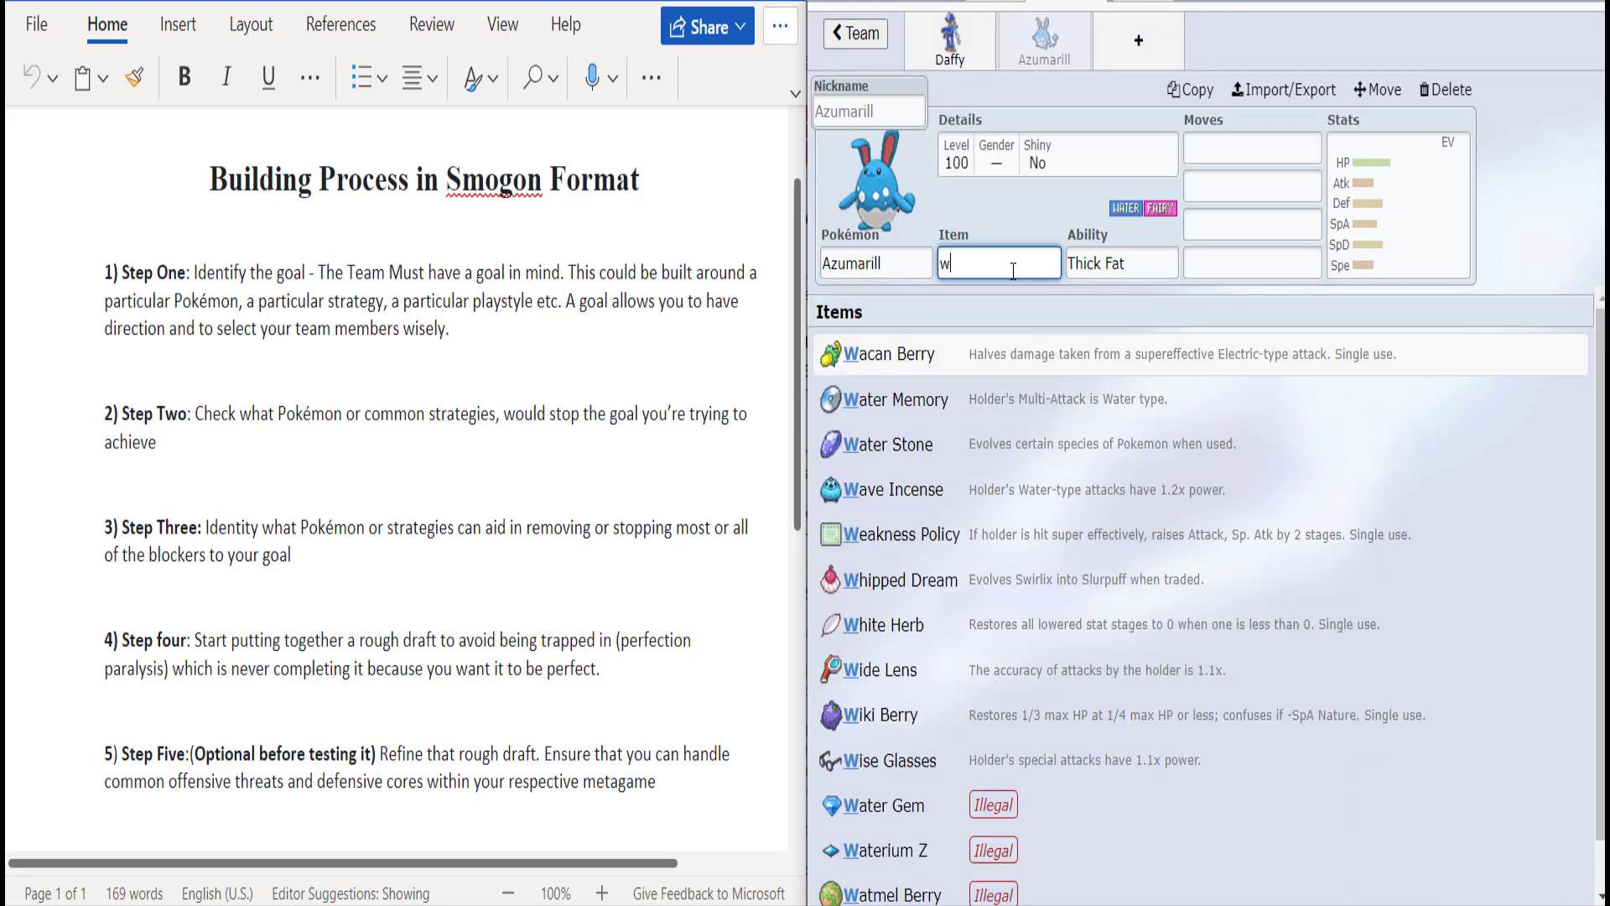
key(BackSpace)
key(BackSpace)
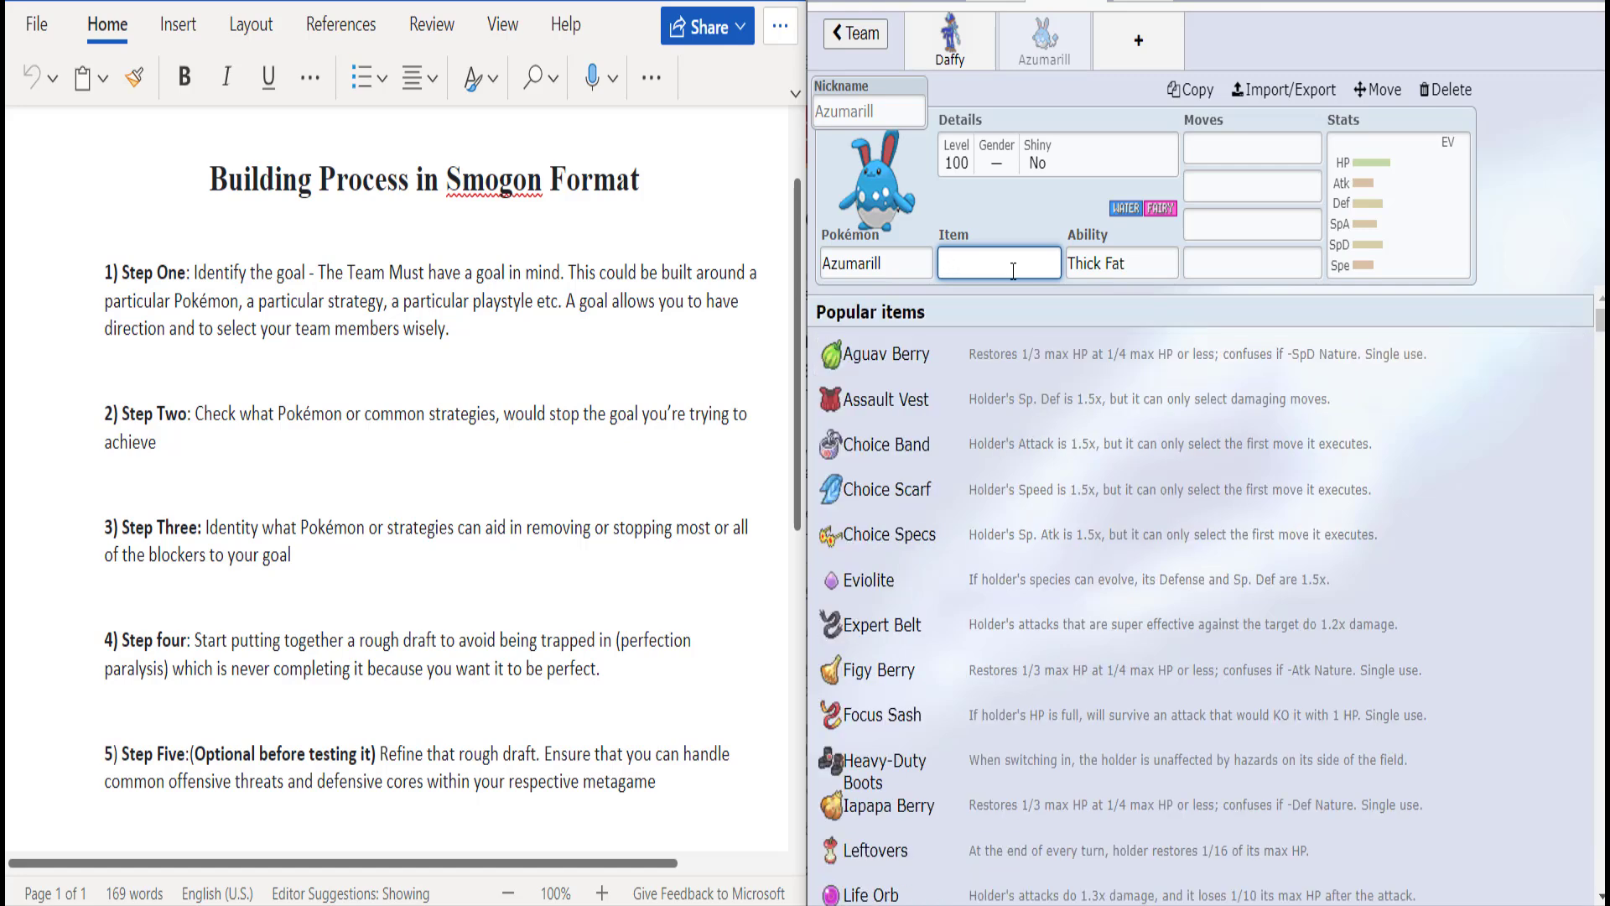
click(1252, 265)
text(whi)
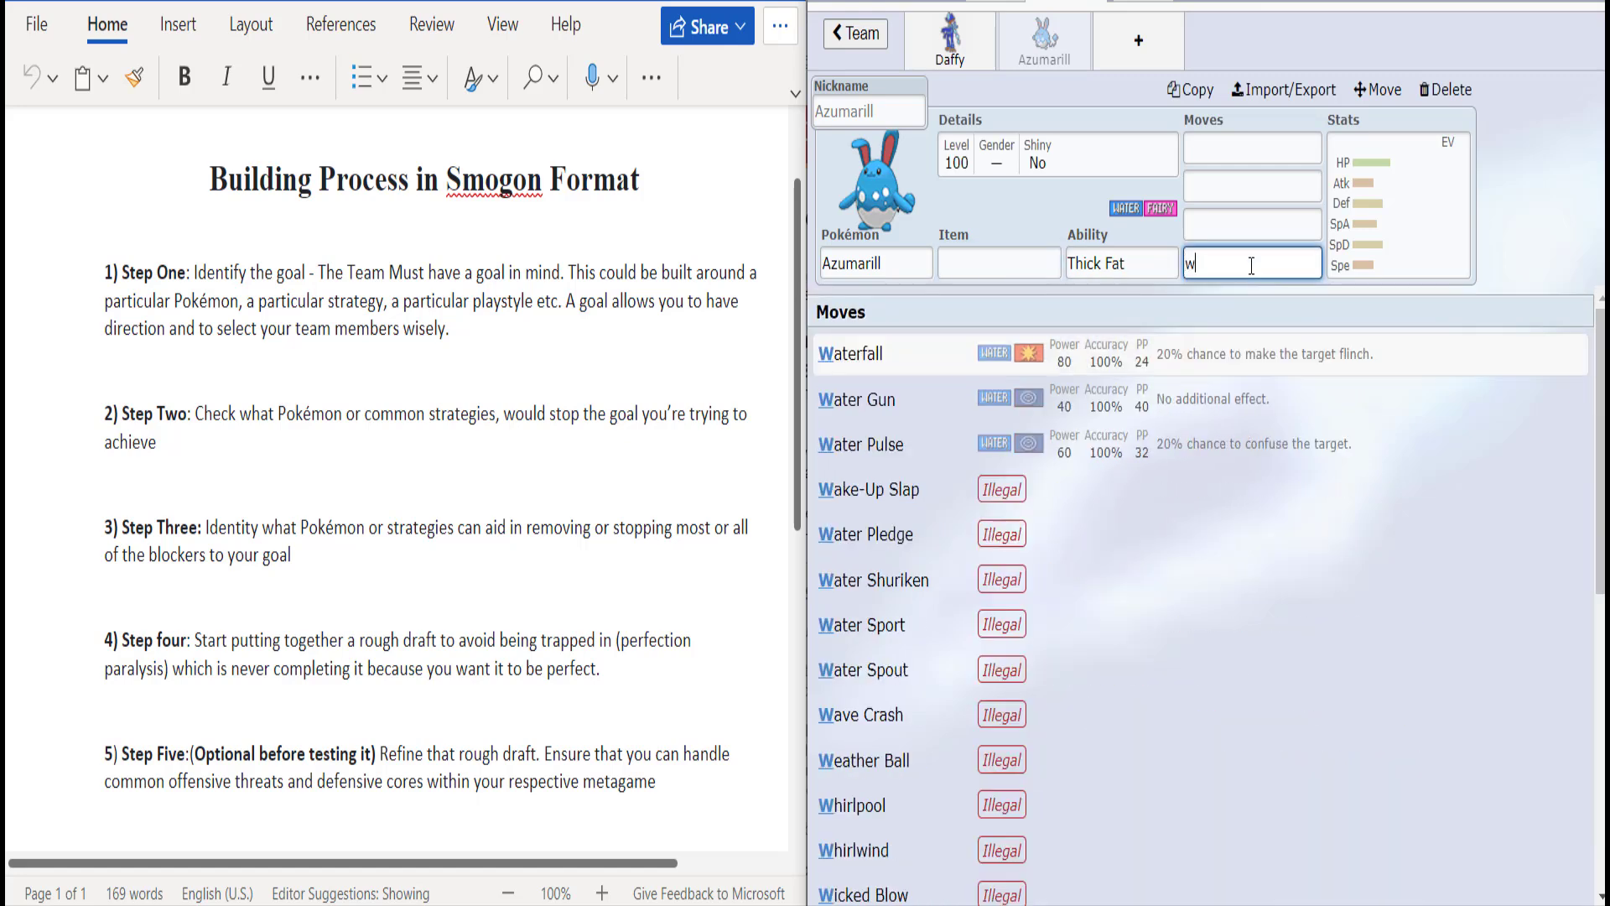
key(BackSpace)
key(BackSpace)
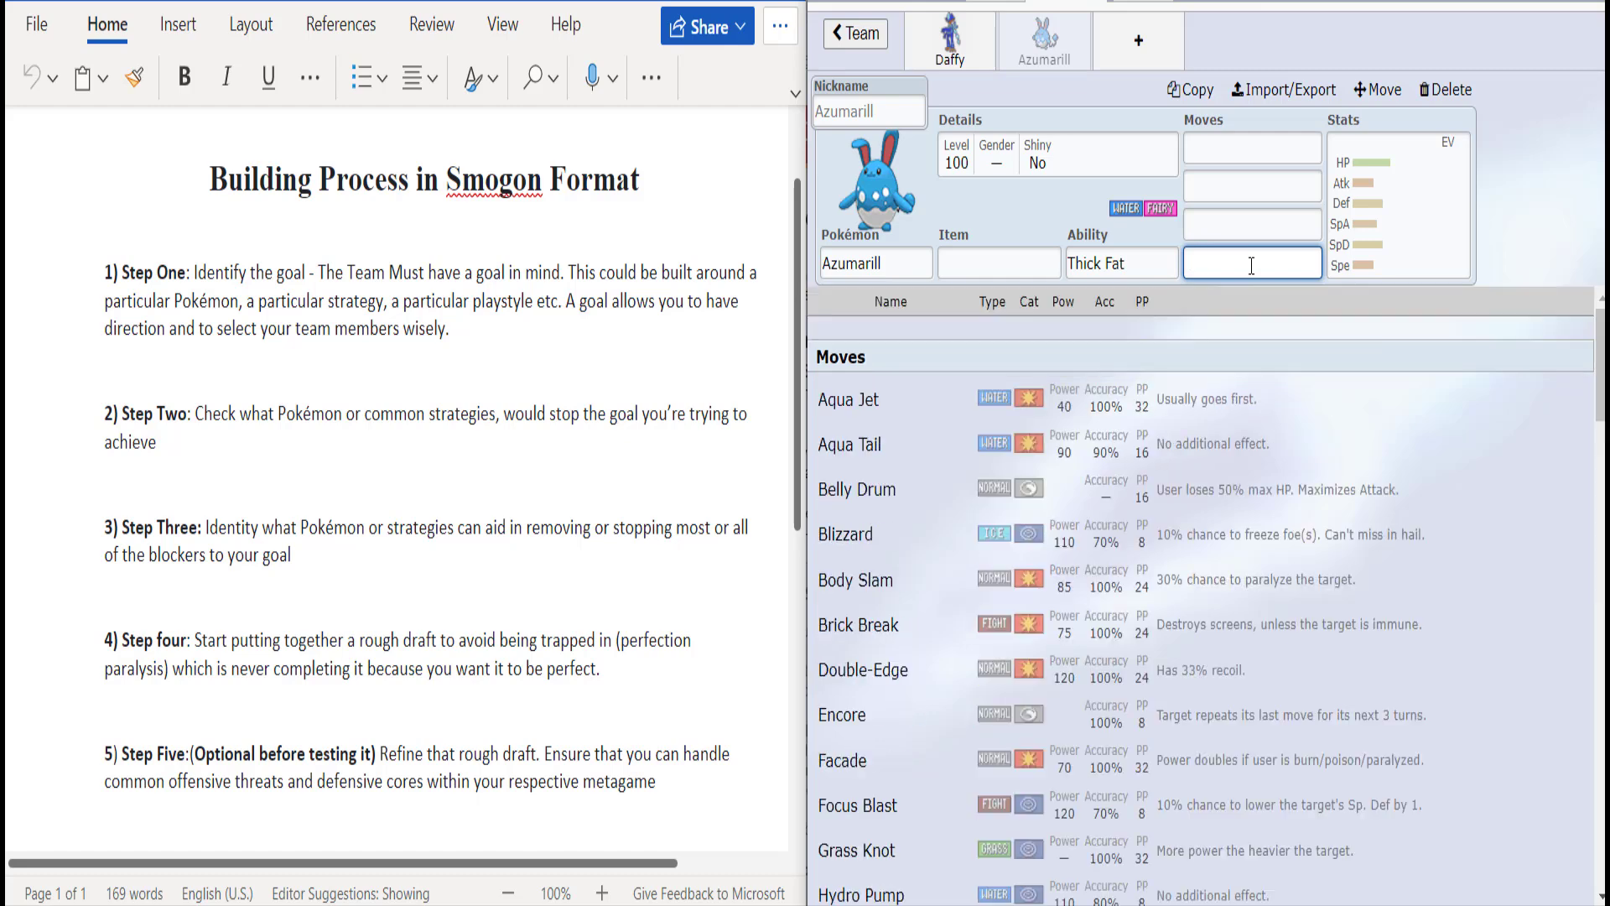
text(blo)
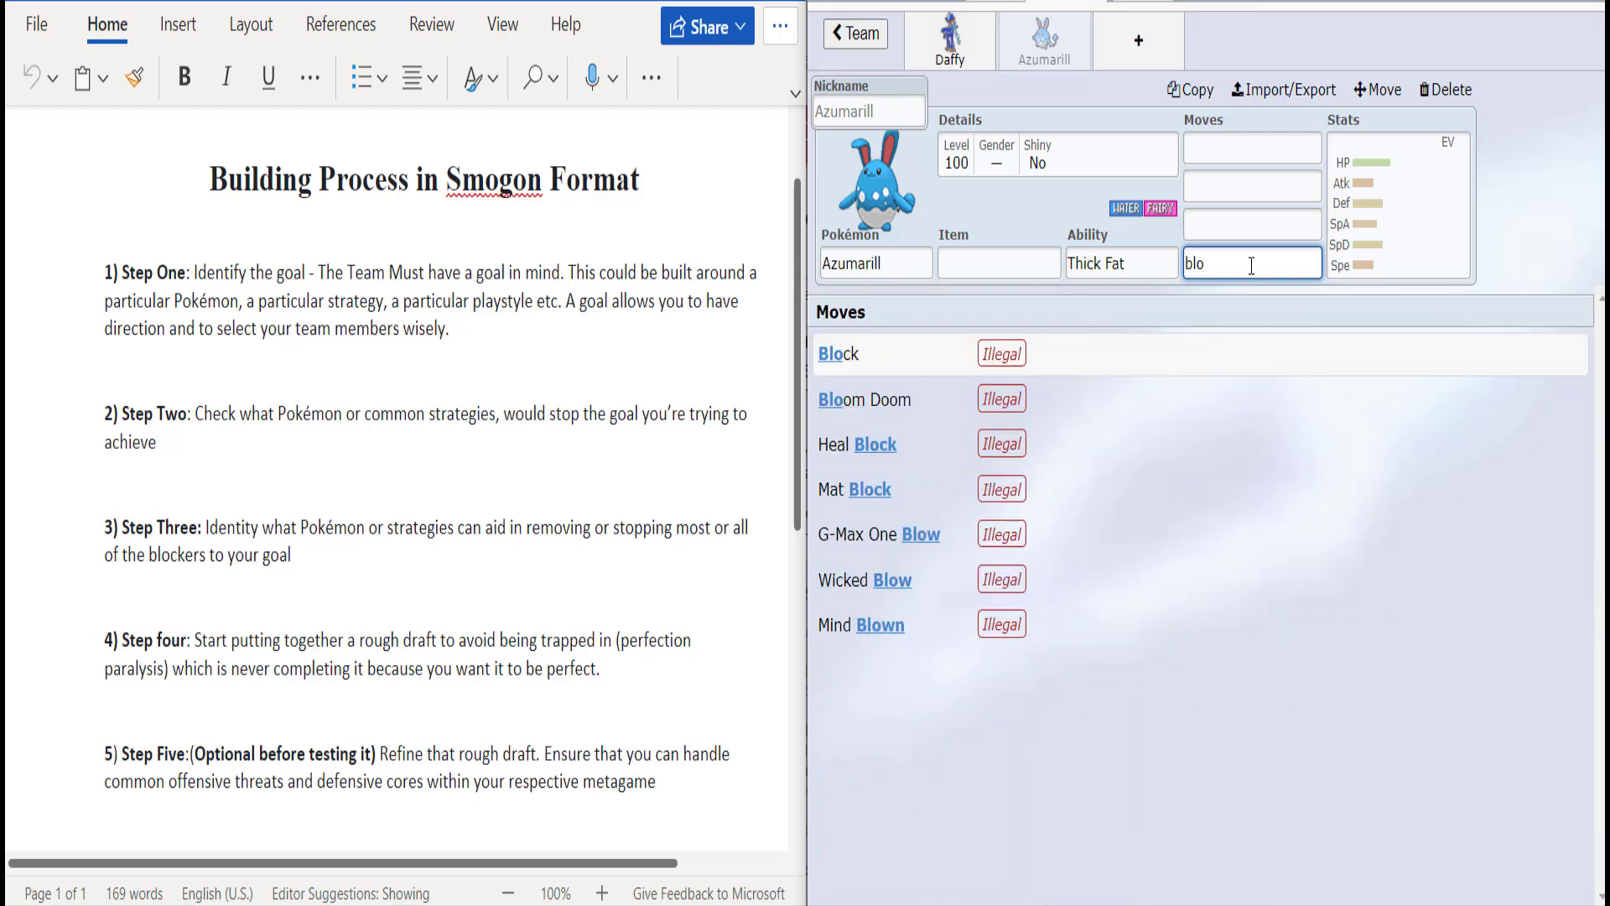
key(BackSpace)
key(BackSpace)
key(BackSpace)
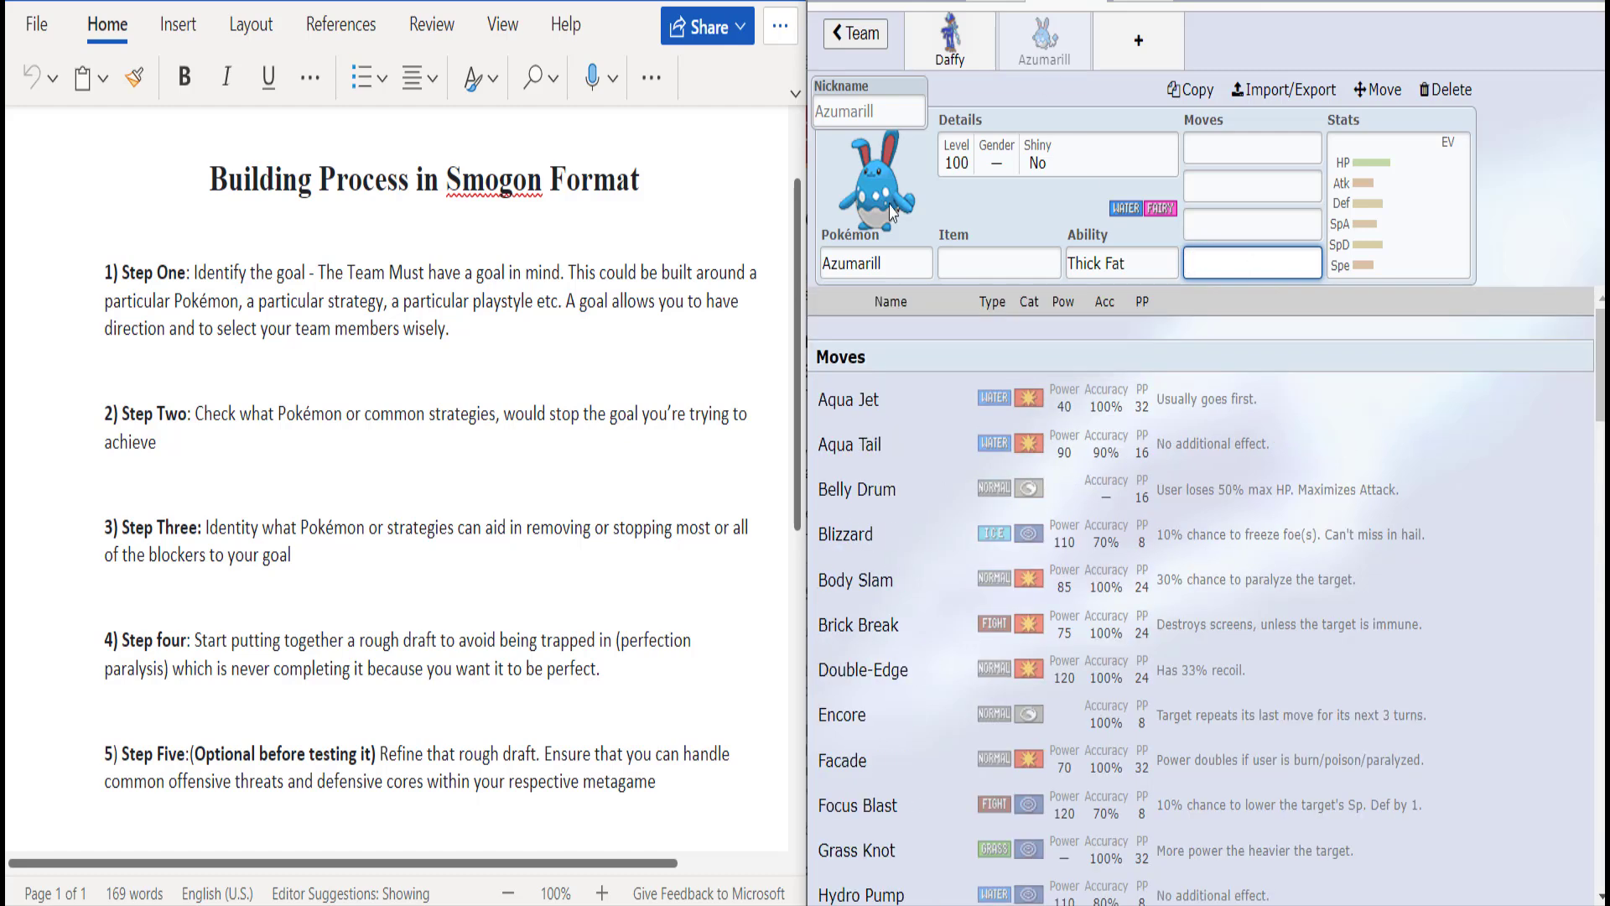
Step: Filter the Pokémon by the move Block, examine the OU candidates, and clear the filter
click(884, 262)
text(bl)
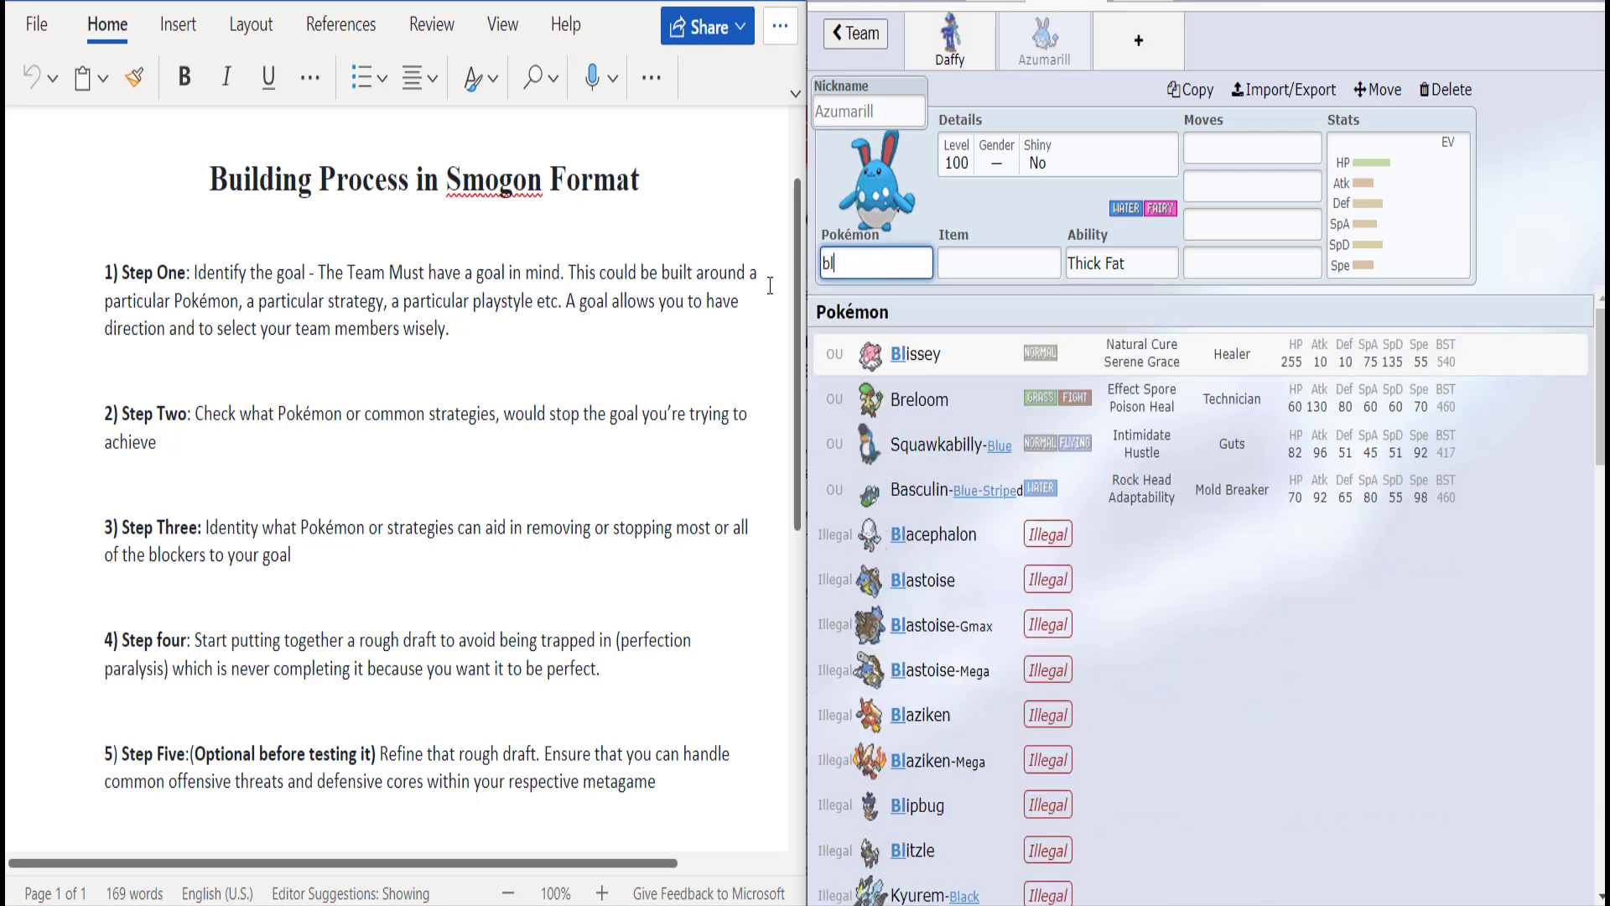
text(o)
click(998, 444)
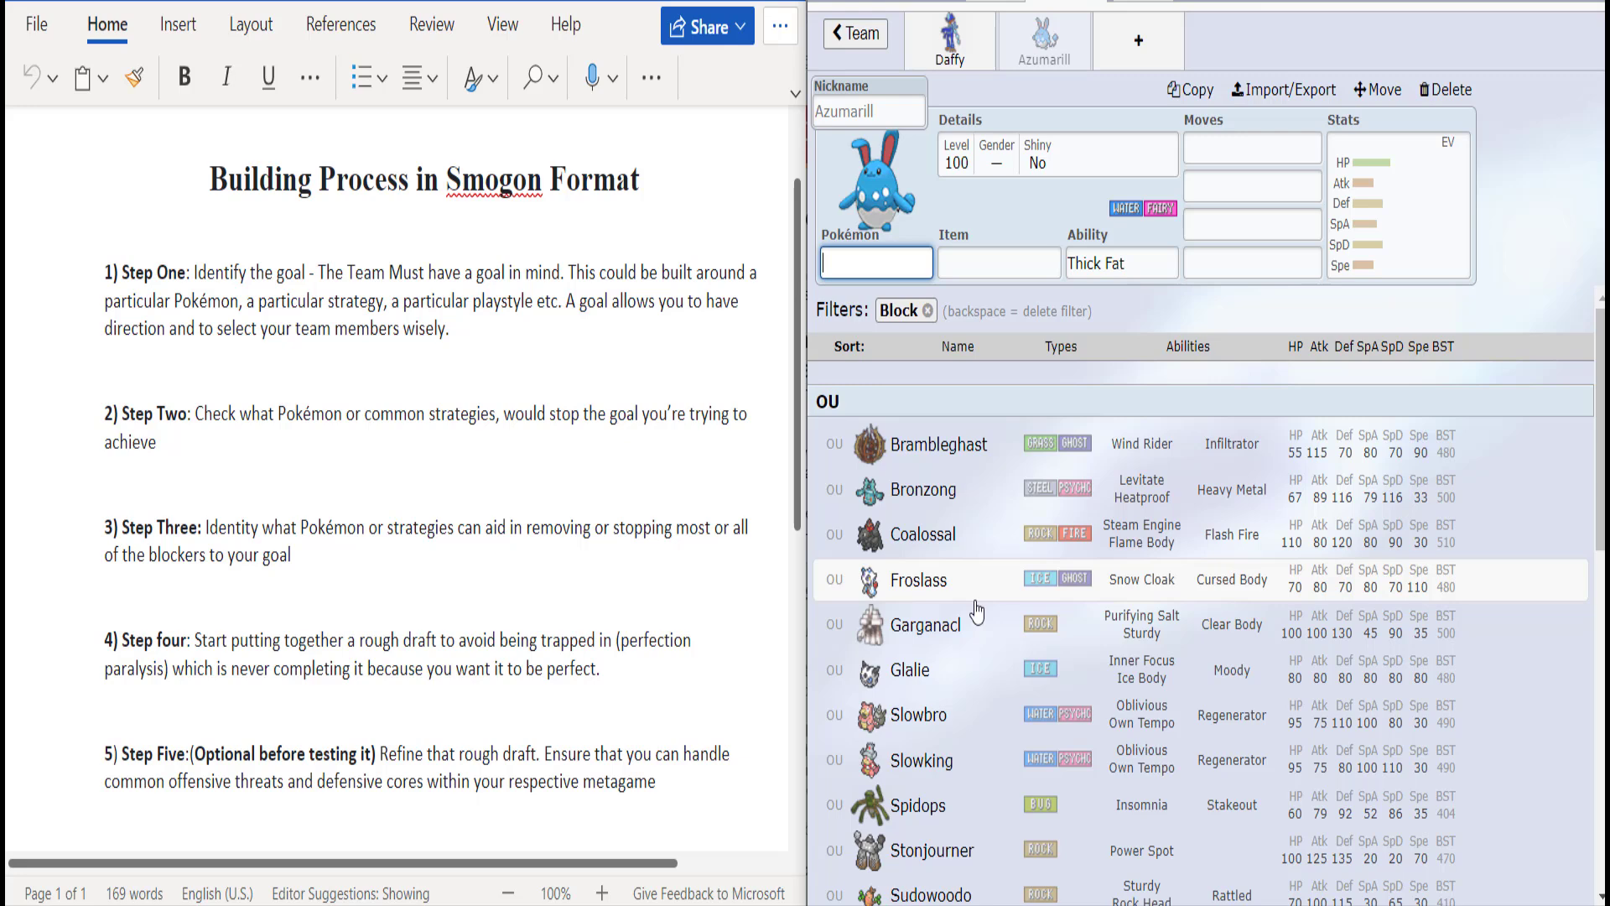
scroll(977, 612, down, 3)
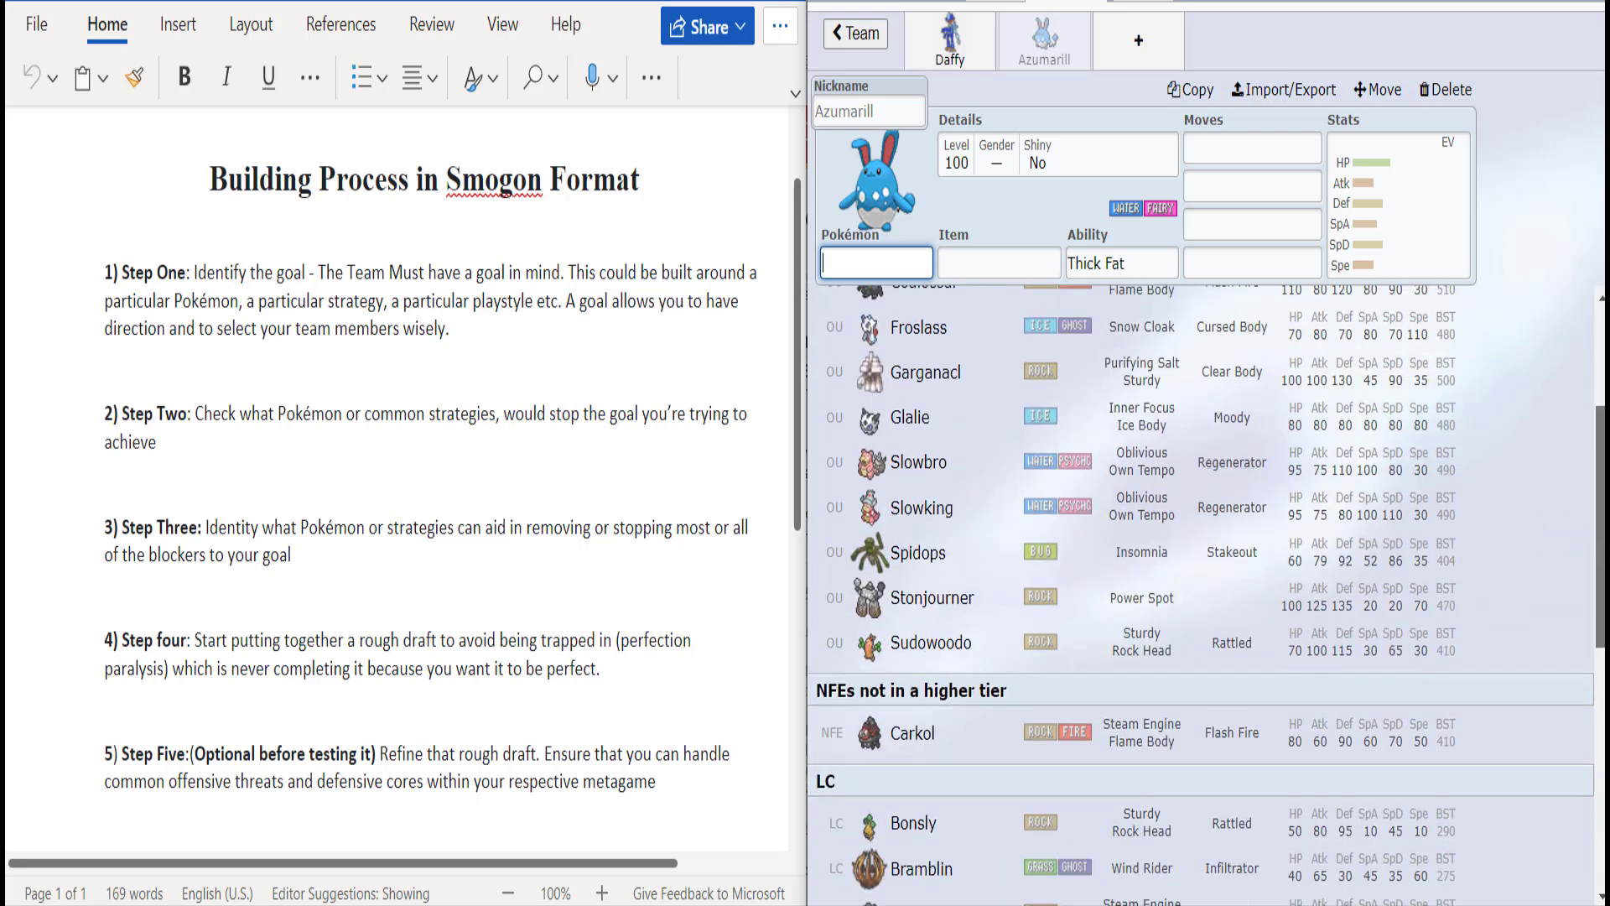
scroll(1201, 600, up, 3)
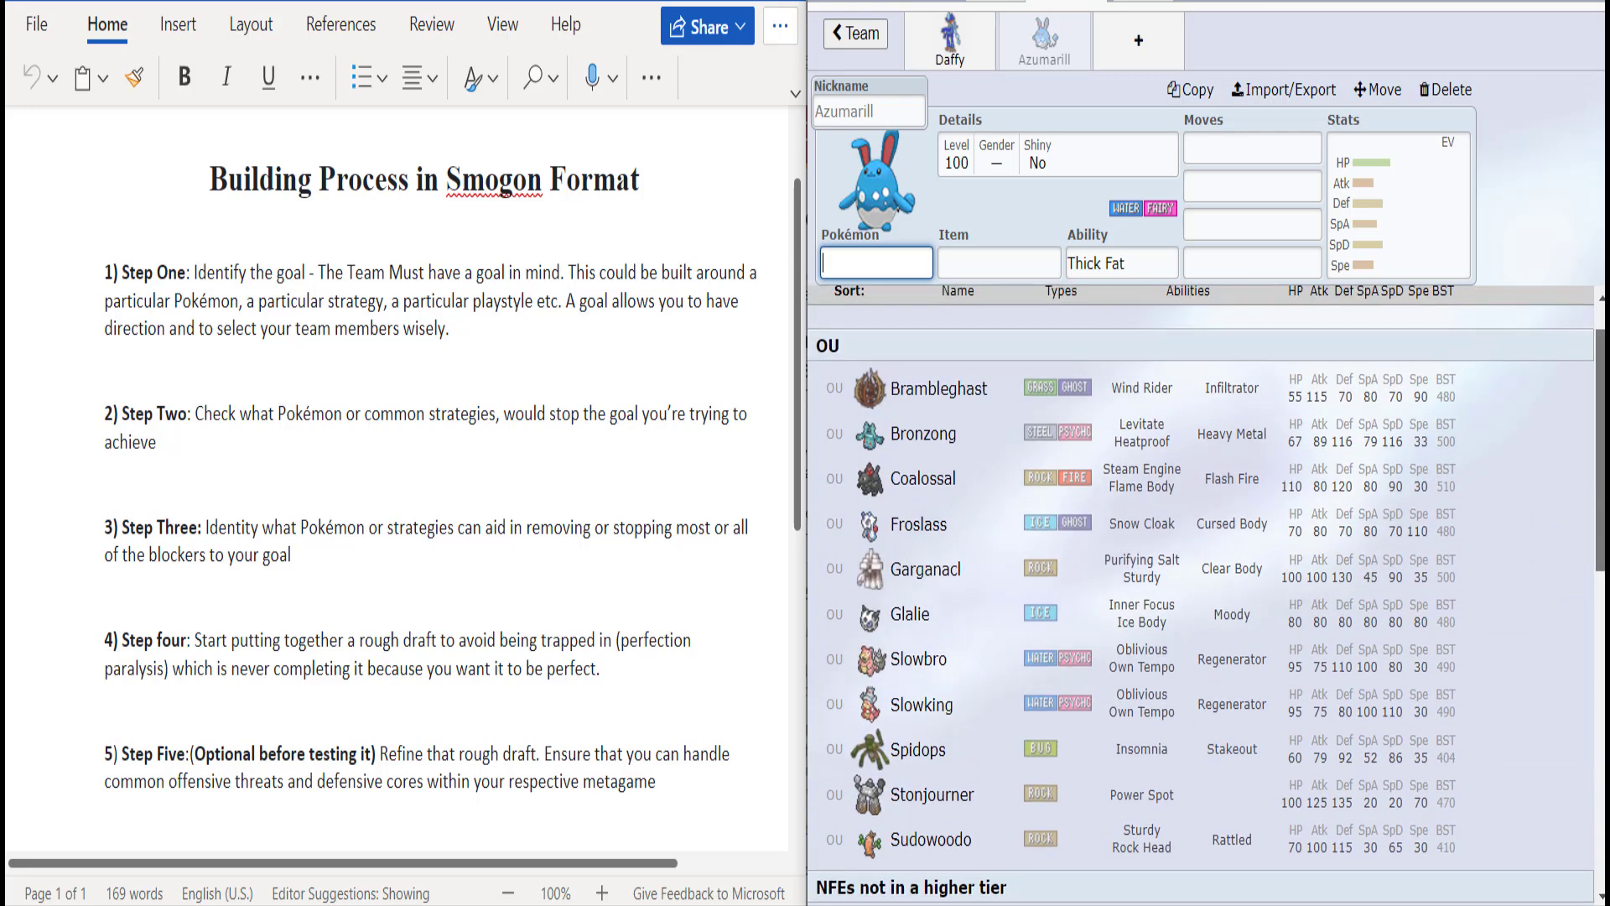
scroll(1201, 599, up, 1)
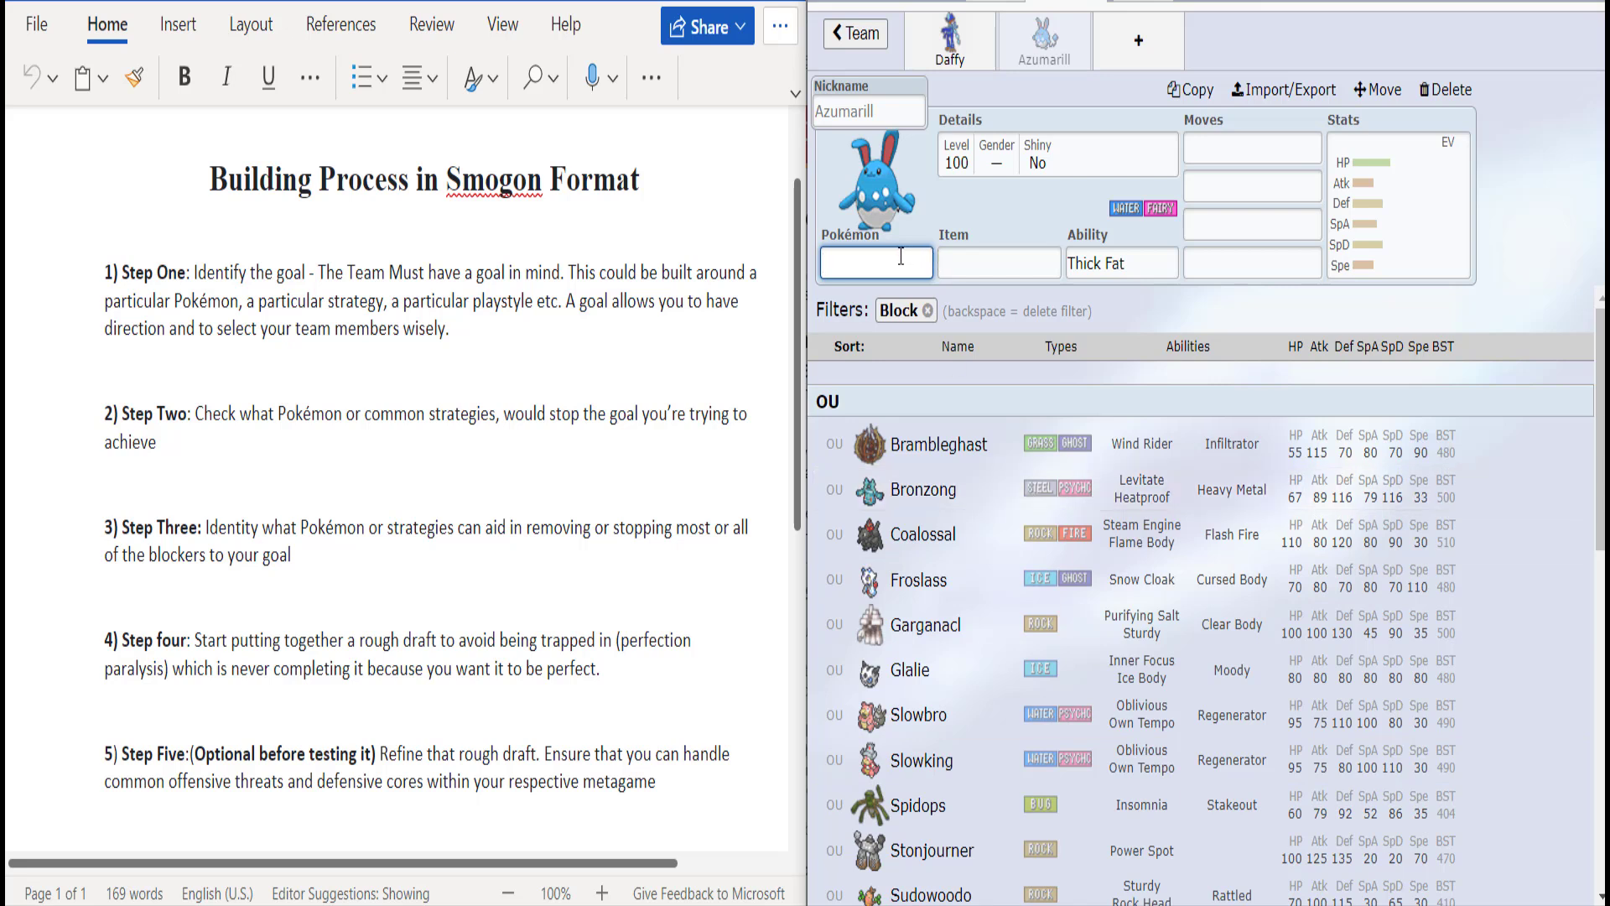
click(928, 310)
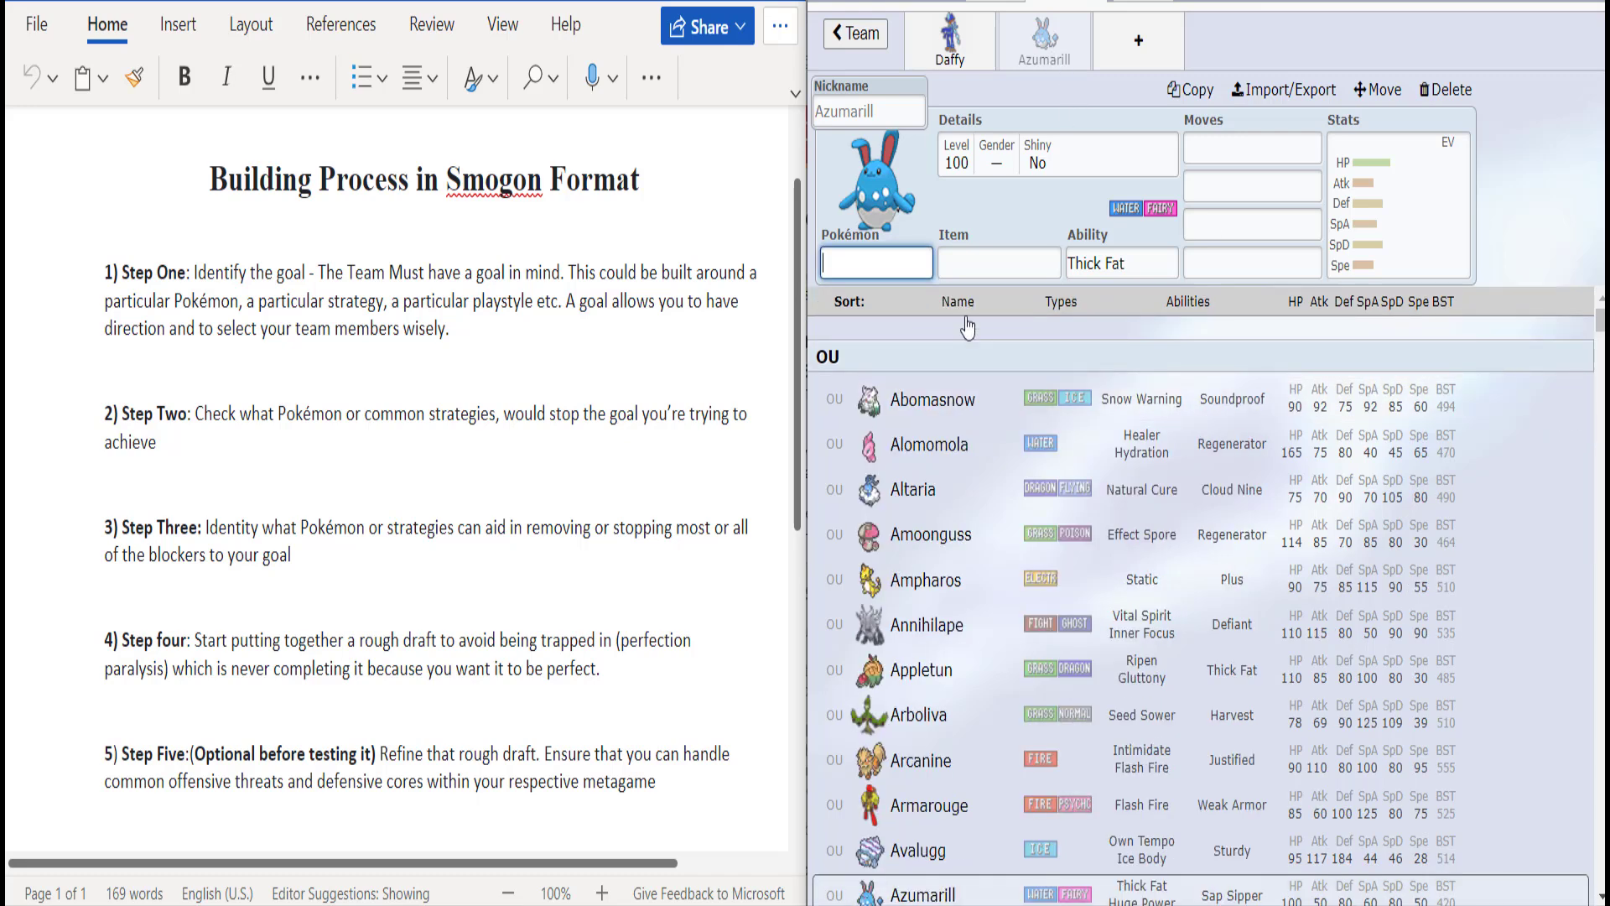
Step: Look through the unfiltered OU Pokémon list for candidates that could threaten or trap Quaquaval
scroll(1183, 622, down, 2)
scroll(1183, 622, down, 2)
scroll(1182, 622, down, 10)
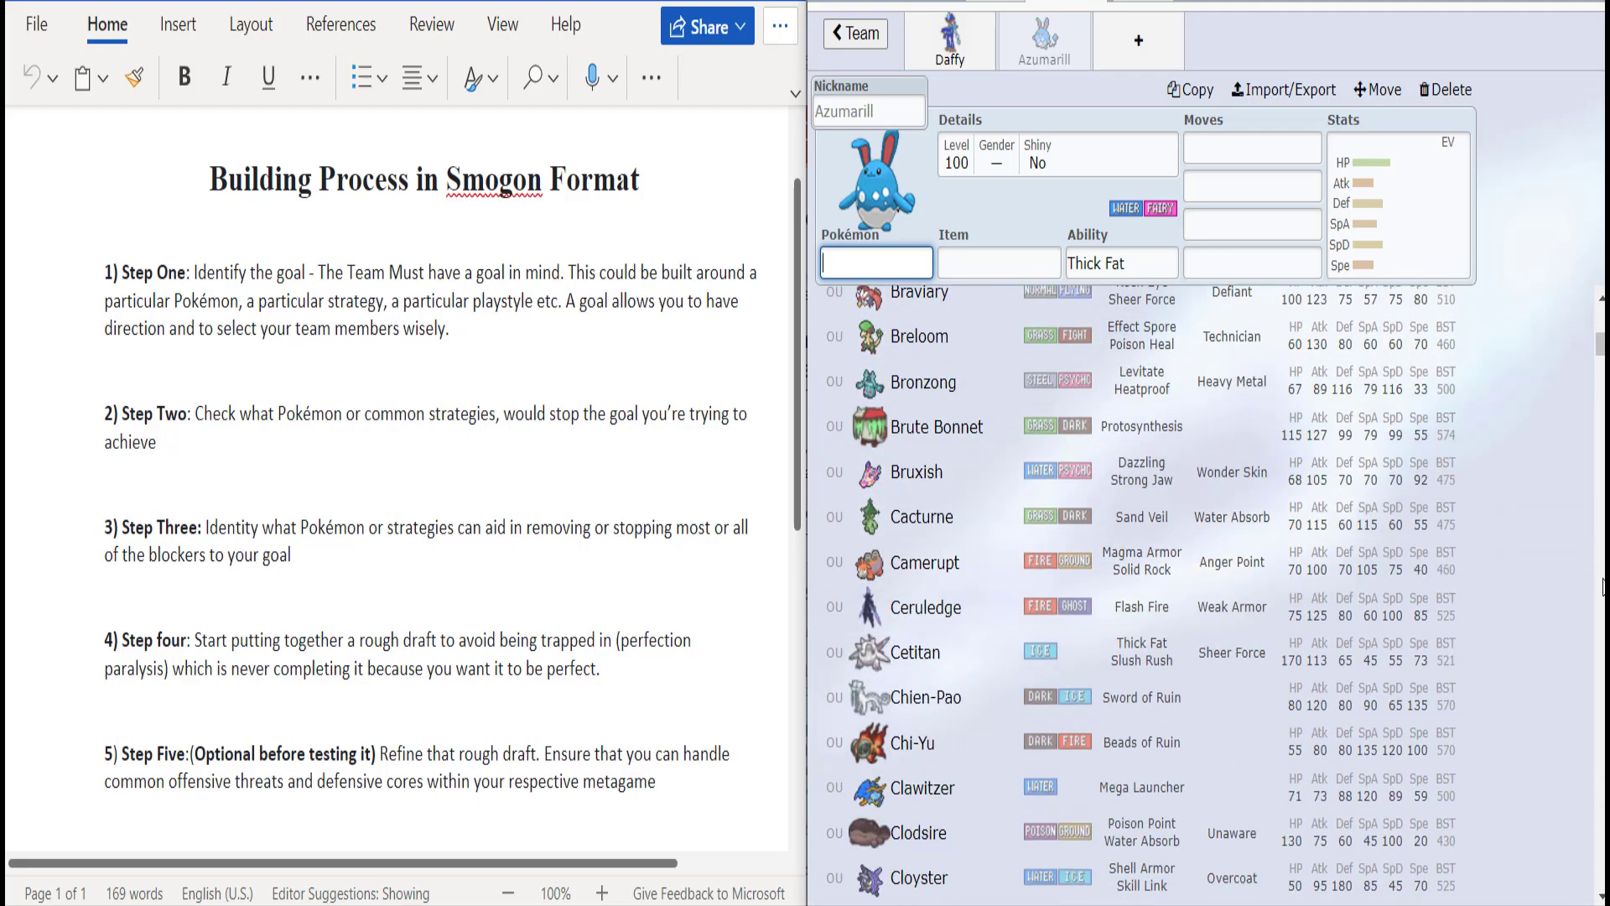
scroll(1603, 584, down, 6)
scroll(1604, 584, down, 6)
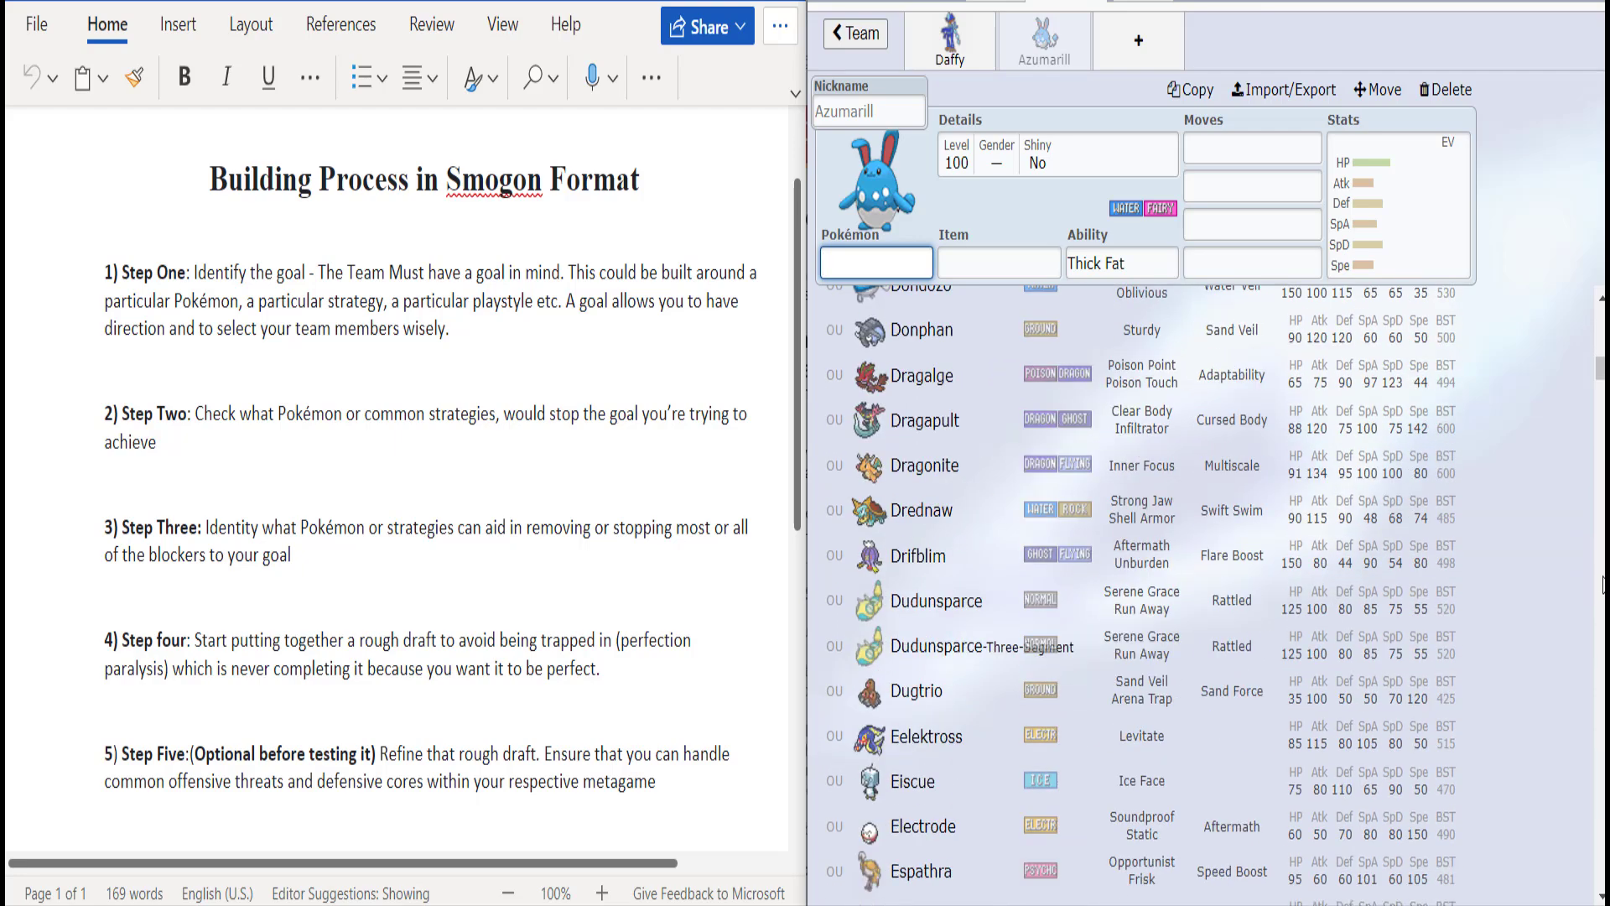
scroll(1604, 584, down, 6)
scroll(1604, 584, down, 6)
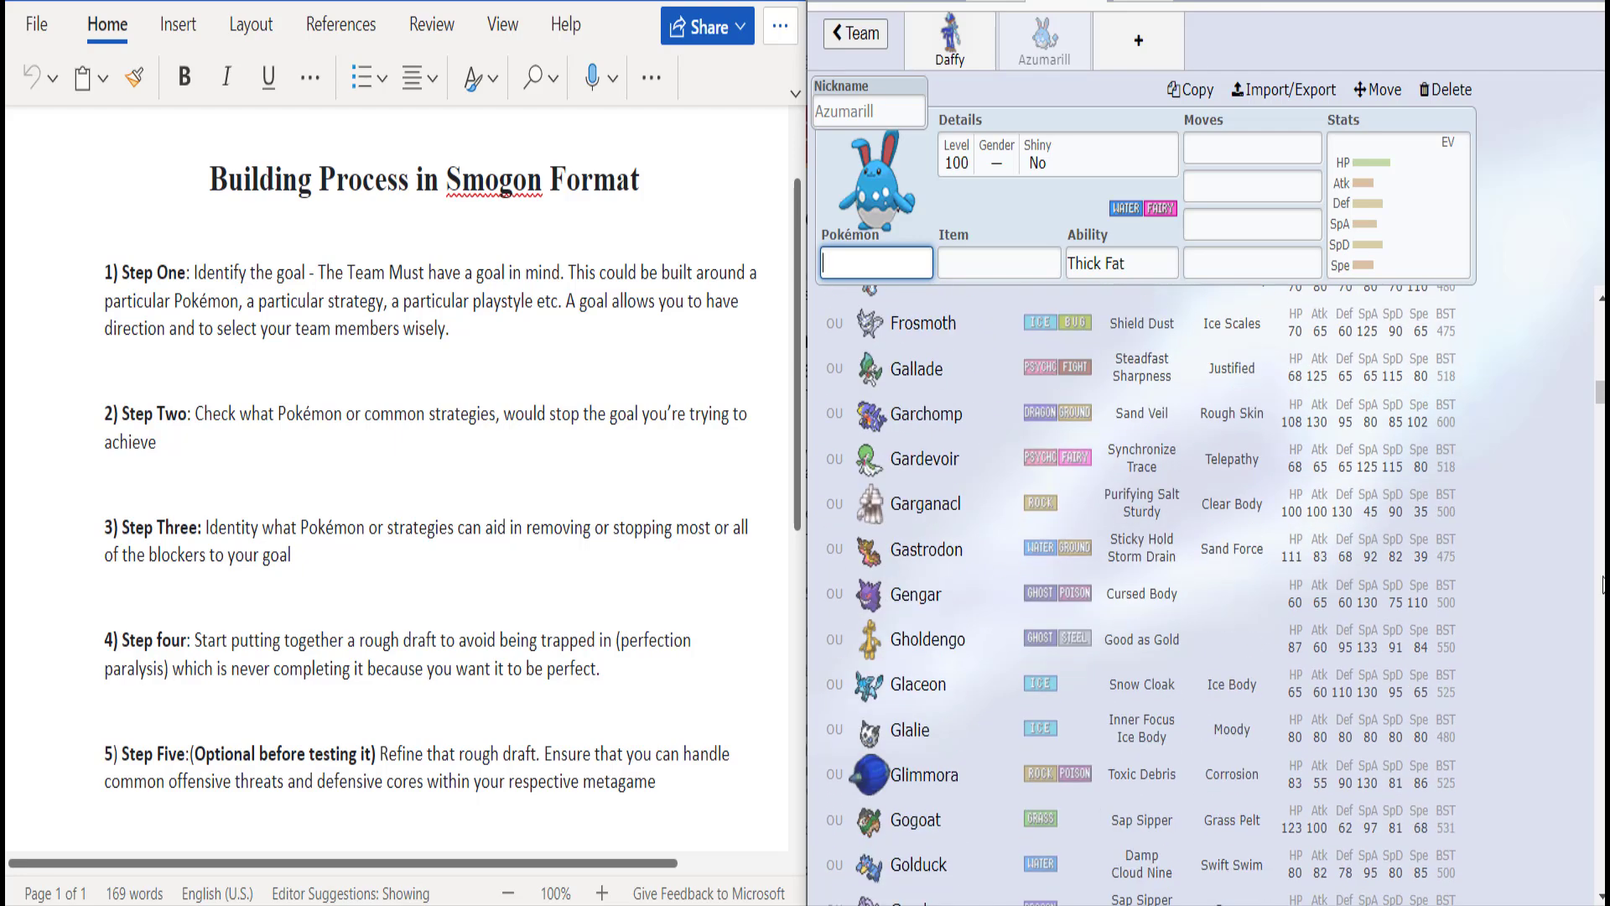
scroll(1604, 585, down, 6)
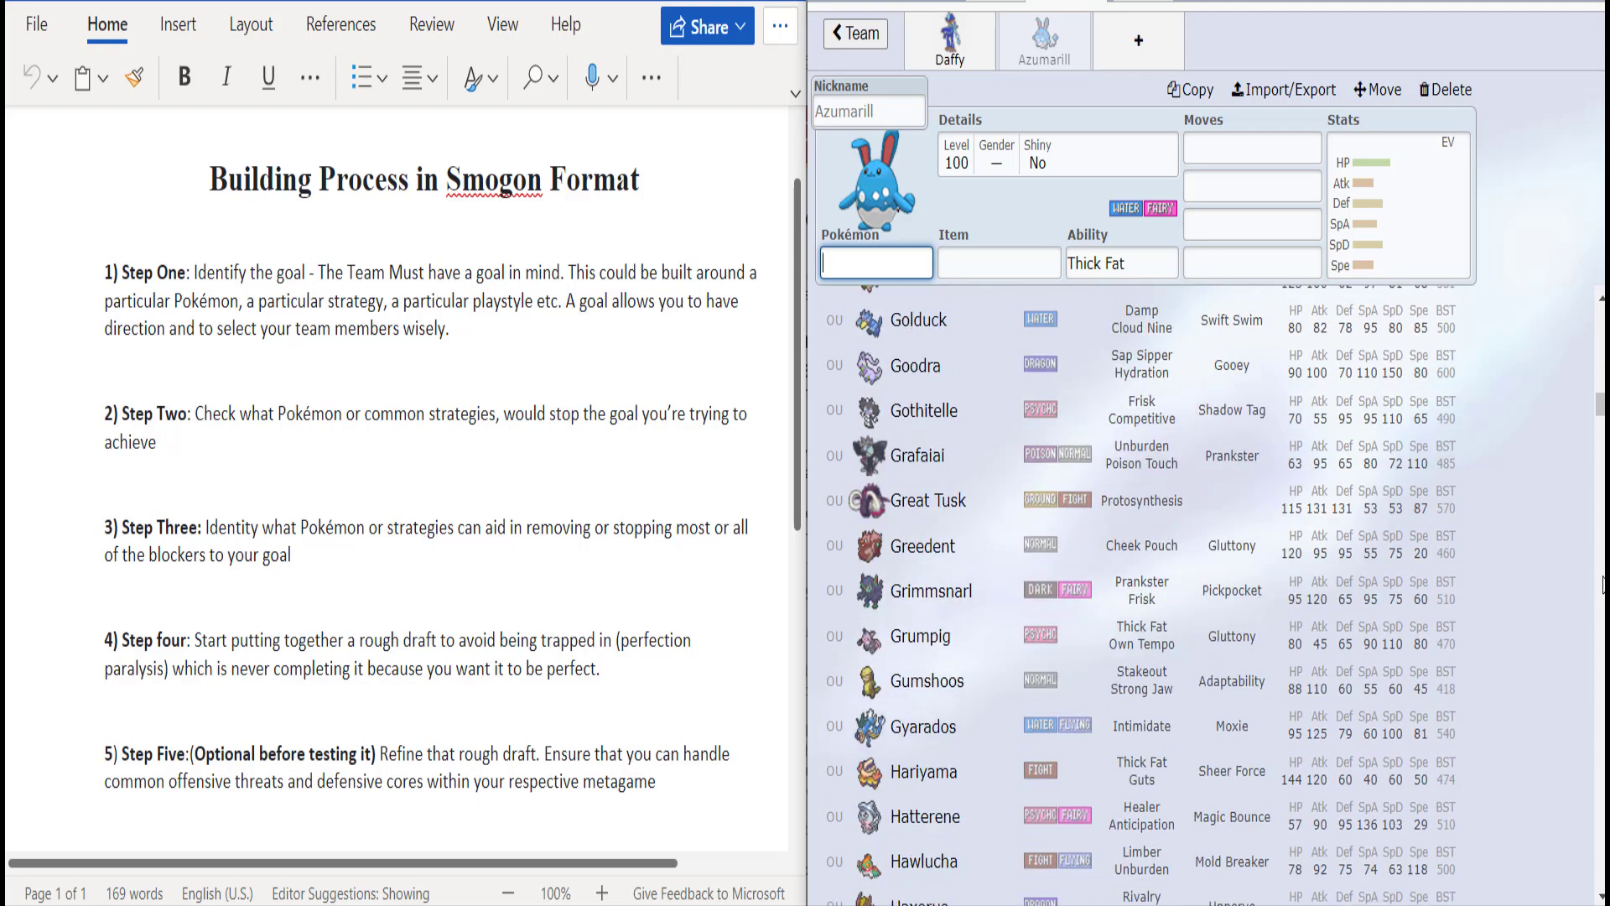
scroll(1604, 585, down, 12)
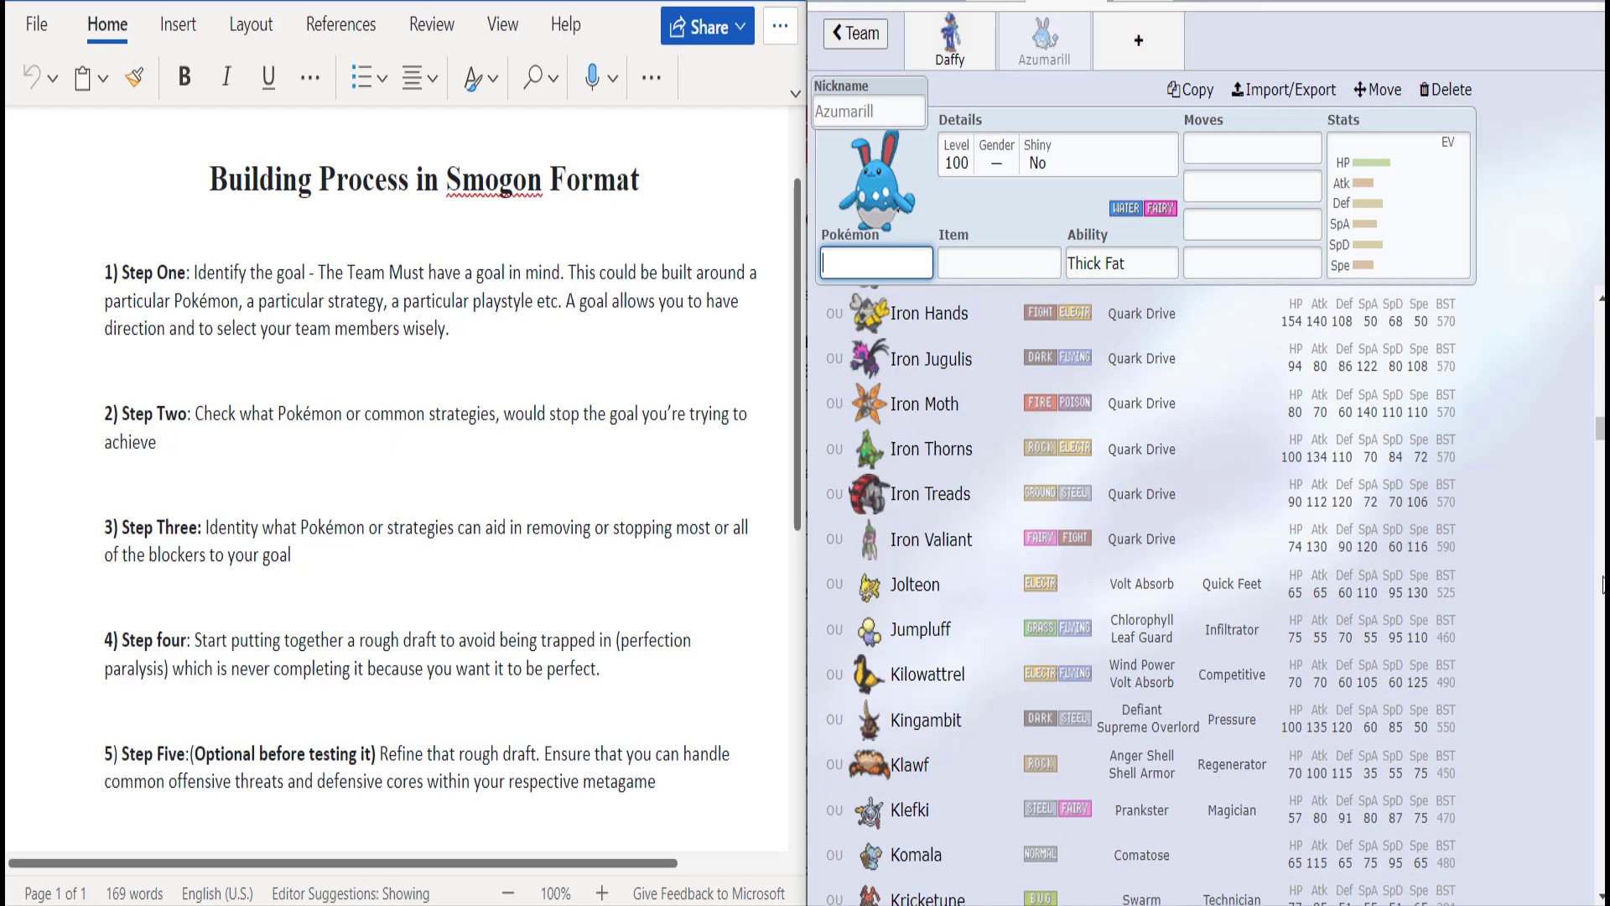
scroll(1603, 585, down, 6)
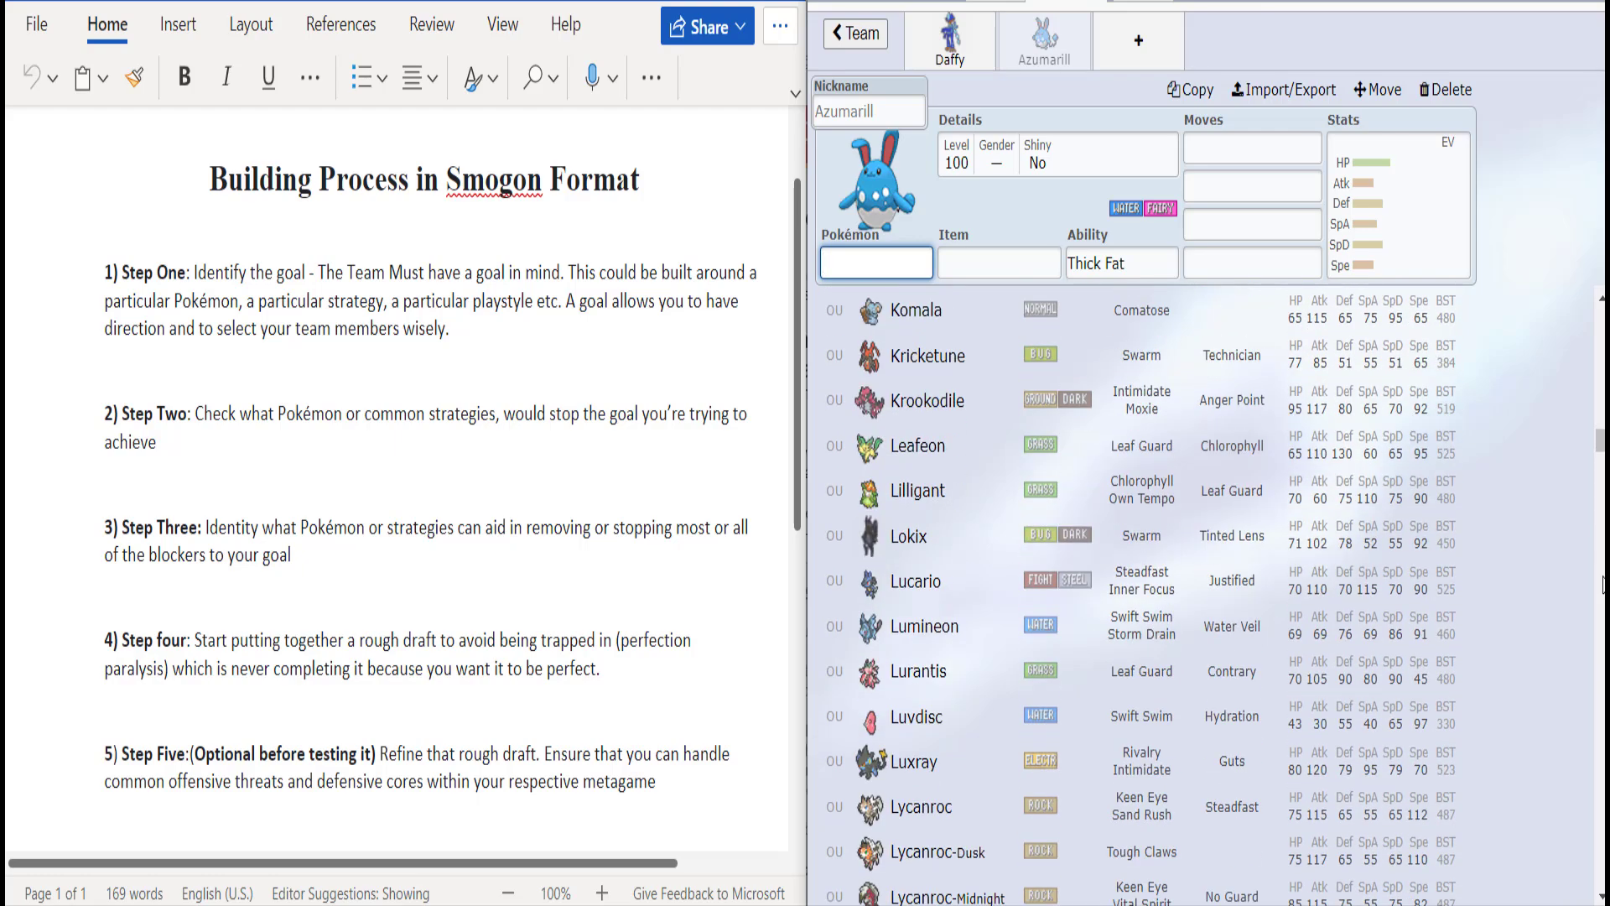
scroll(1604, 584, down, 6)
scroll(1604, 584, down, 6)
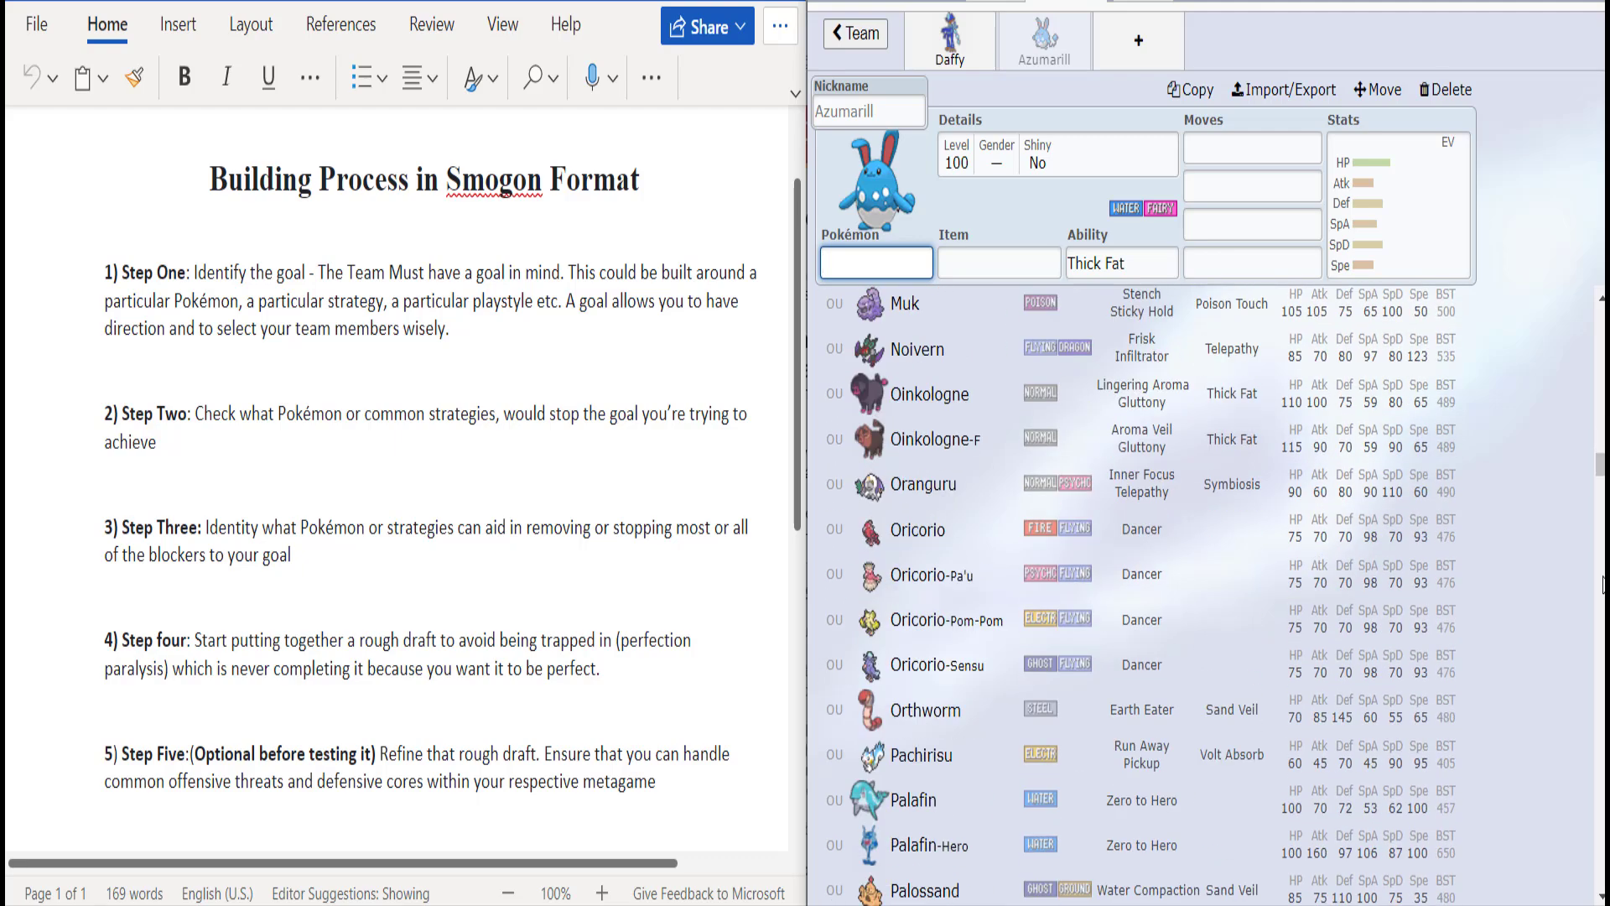
scroll(1604, 584, down, 6)
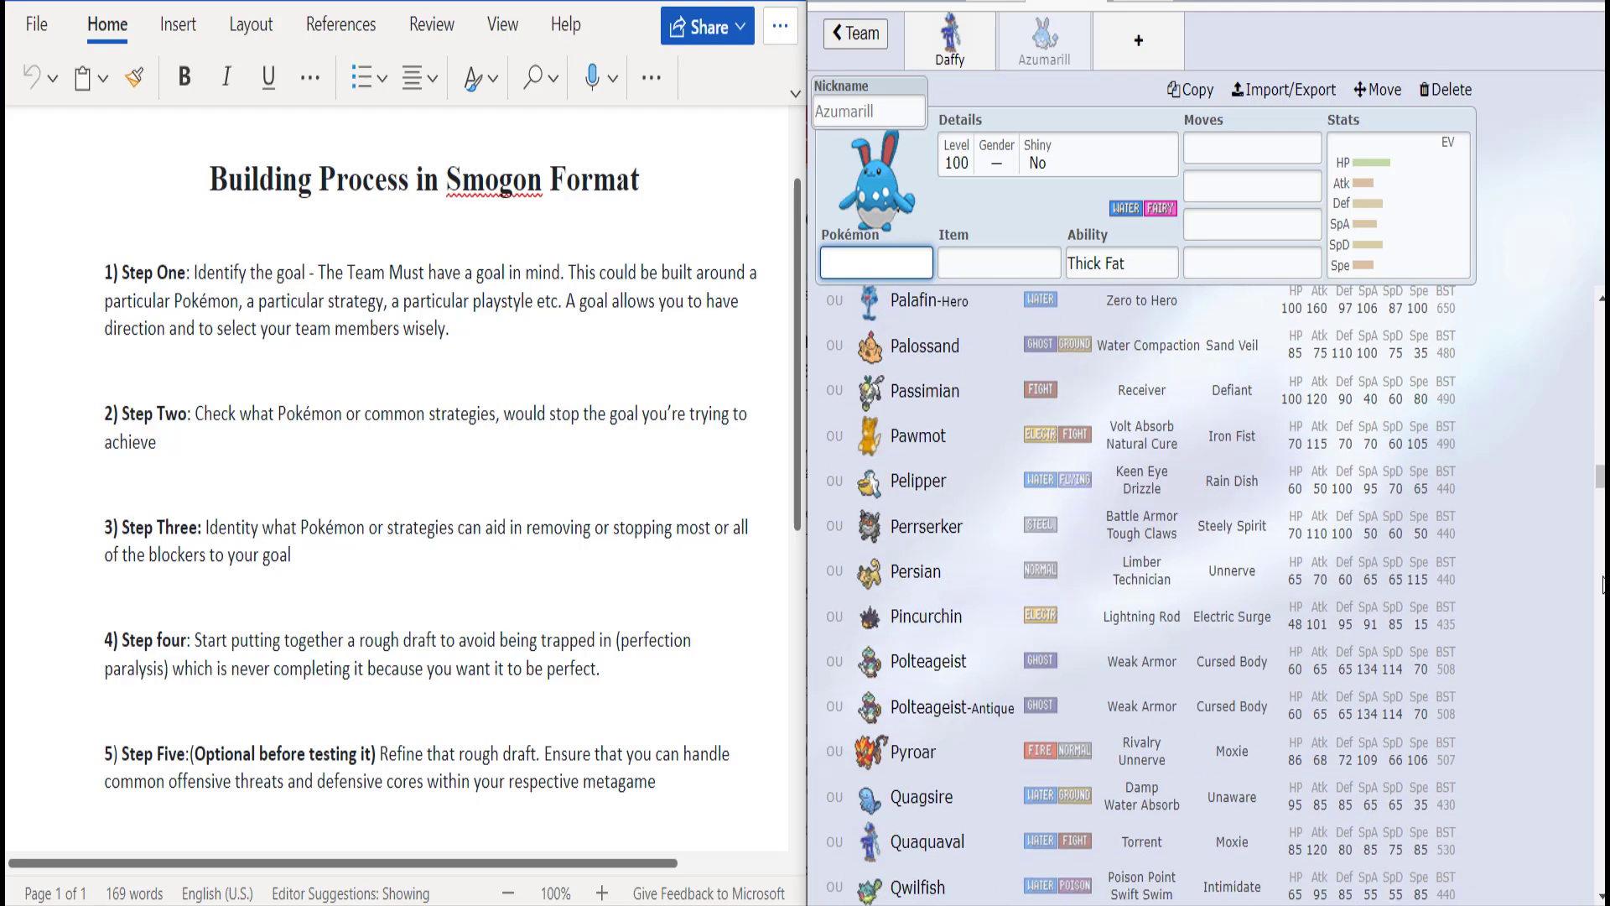
scroll(1604, 584, down, 6)
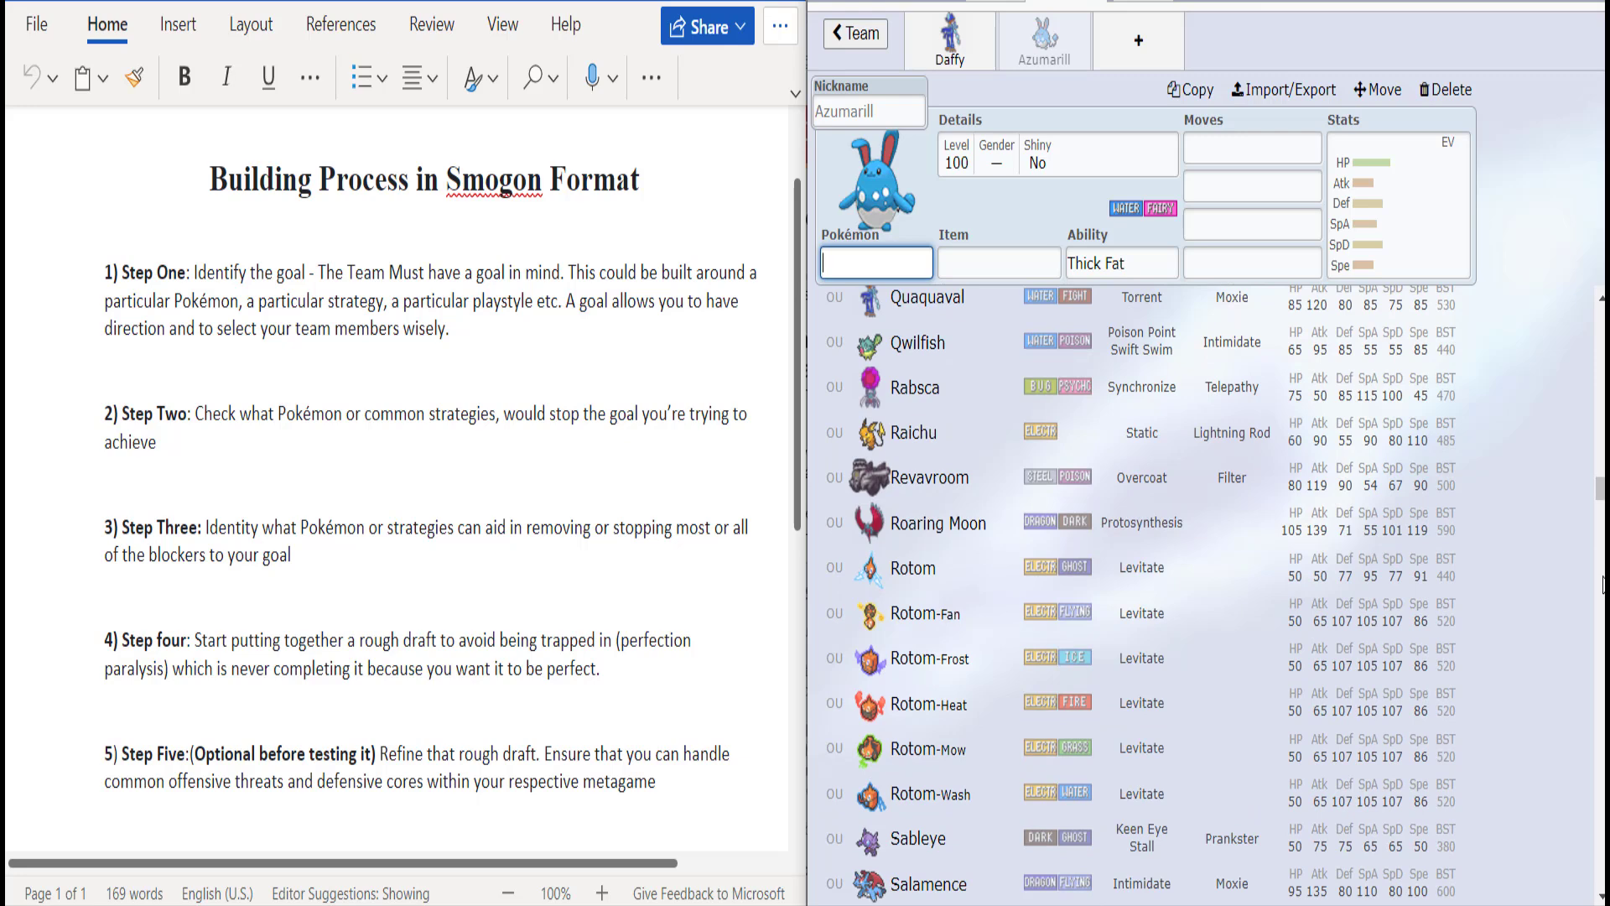
scroll(1604, 585, down, 6)
scroll(1603, 585, down, 6)
scroll(1604, 584, down, 6)
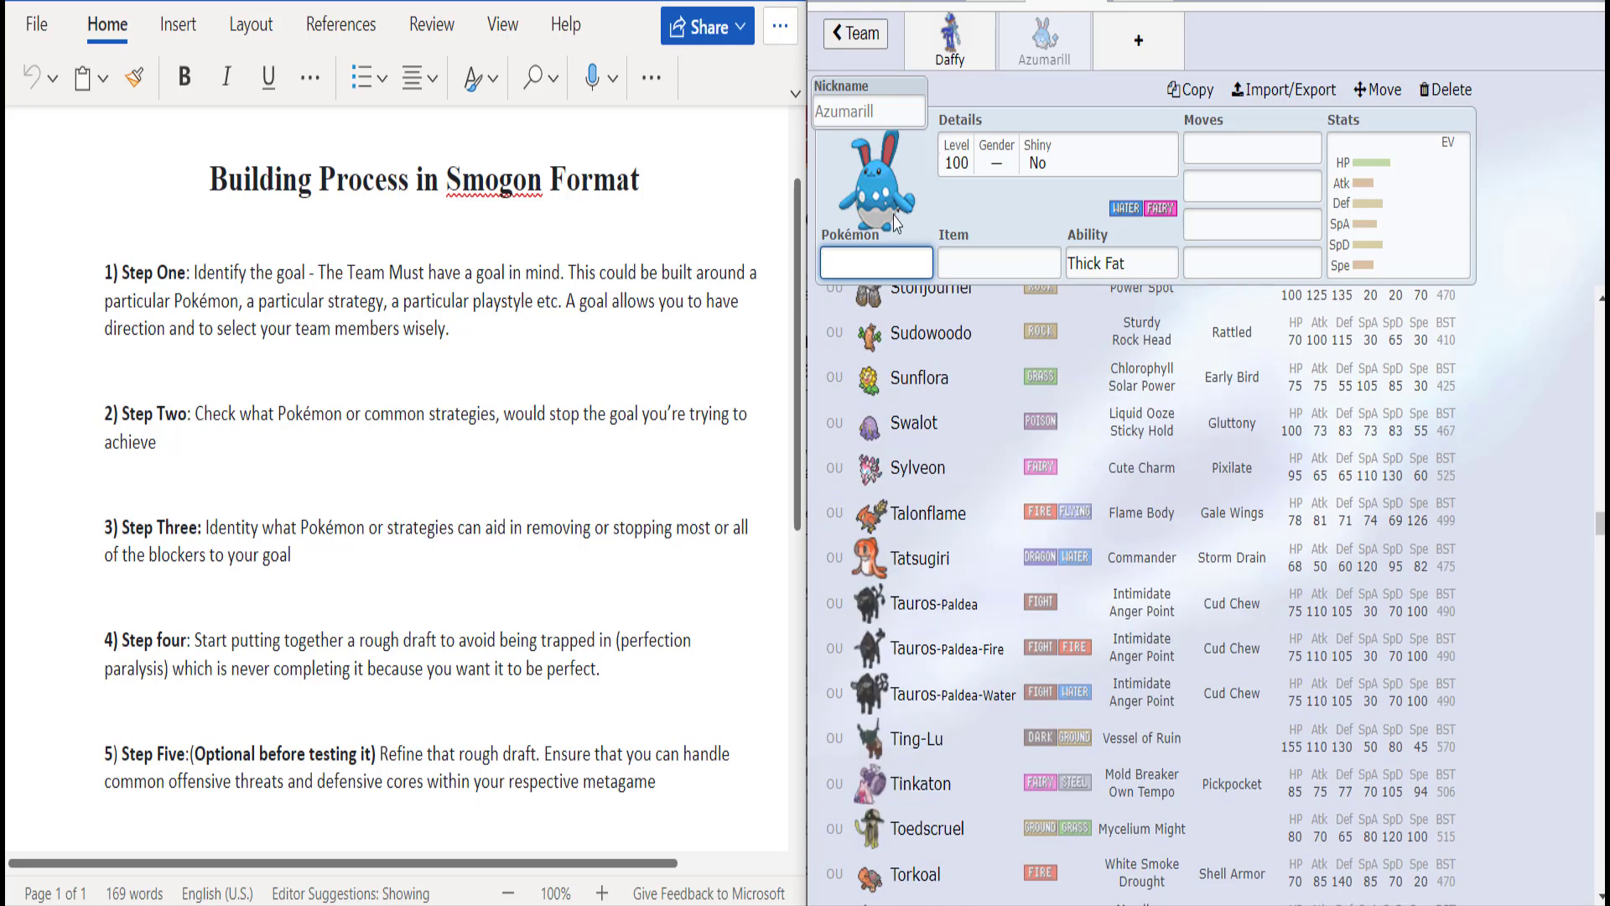
Step: Filter the Pokémon by the move Block and choose Brambleghast for the second team slot
text(blo)
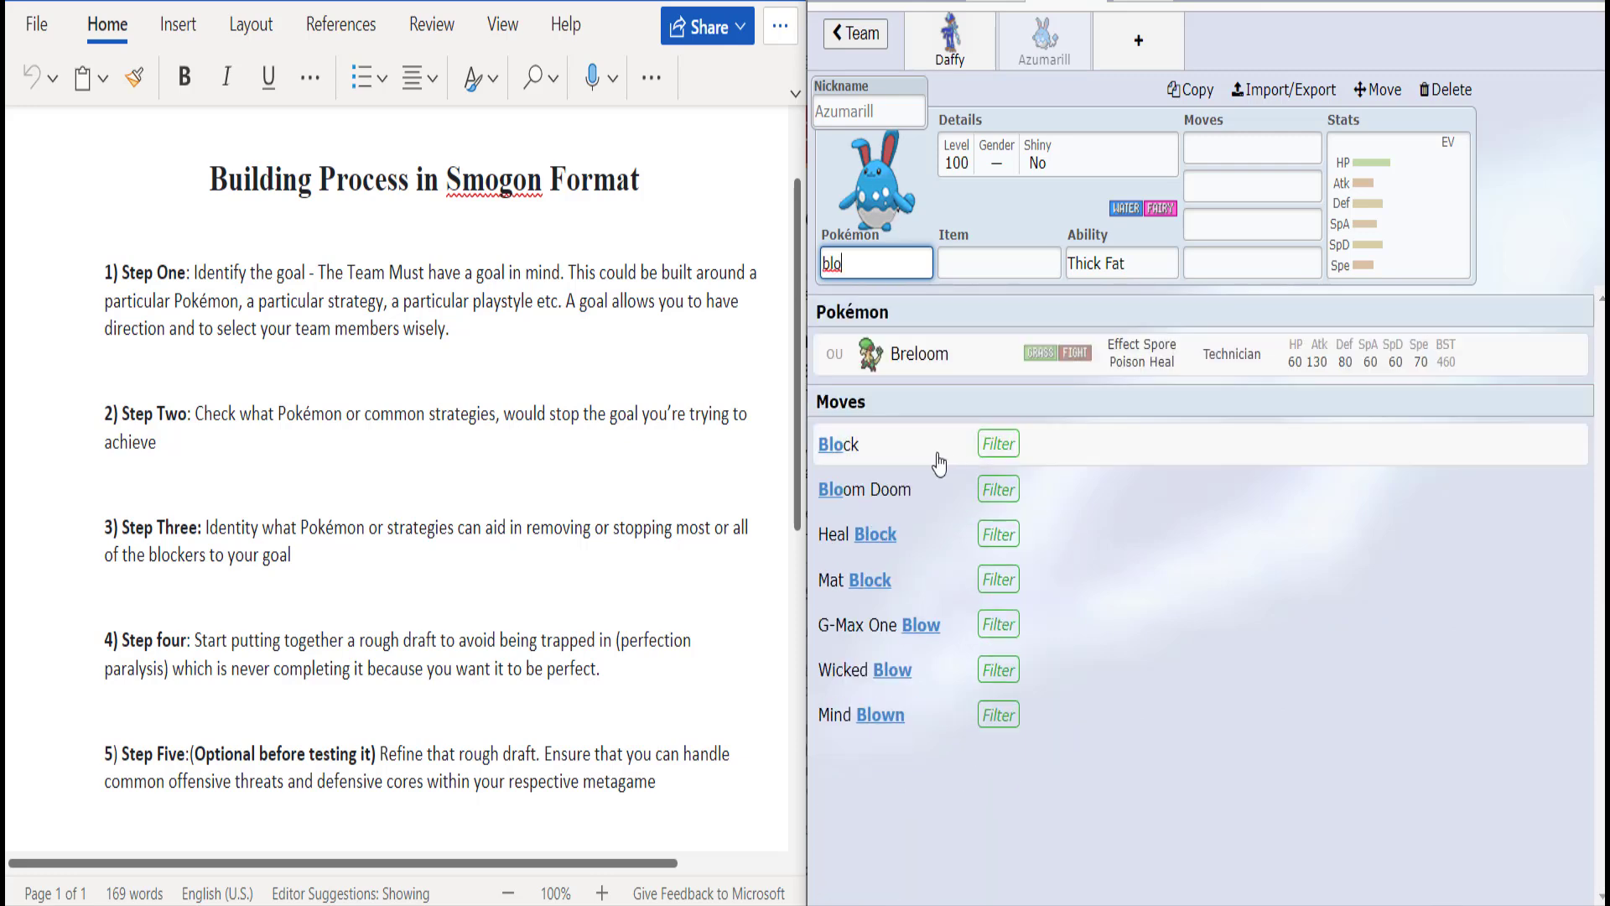
click(945, 456)
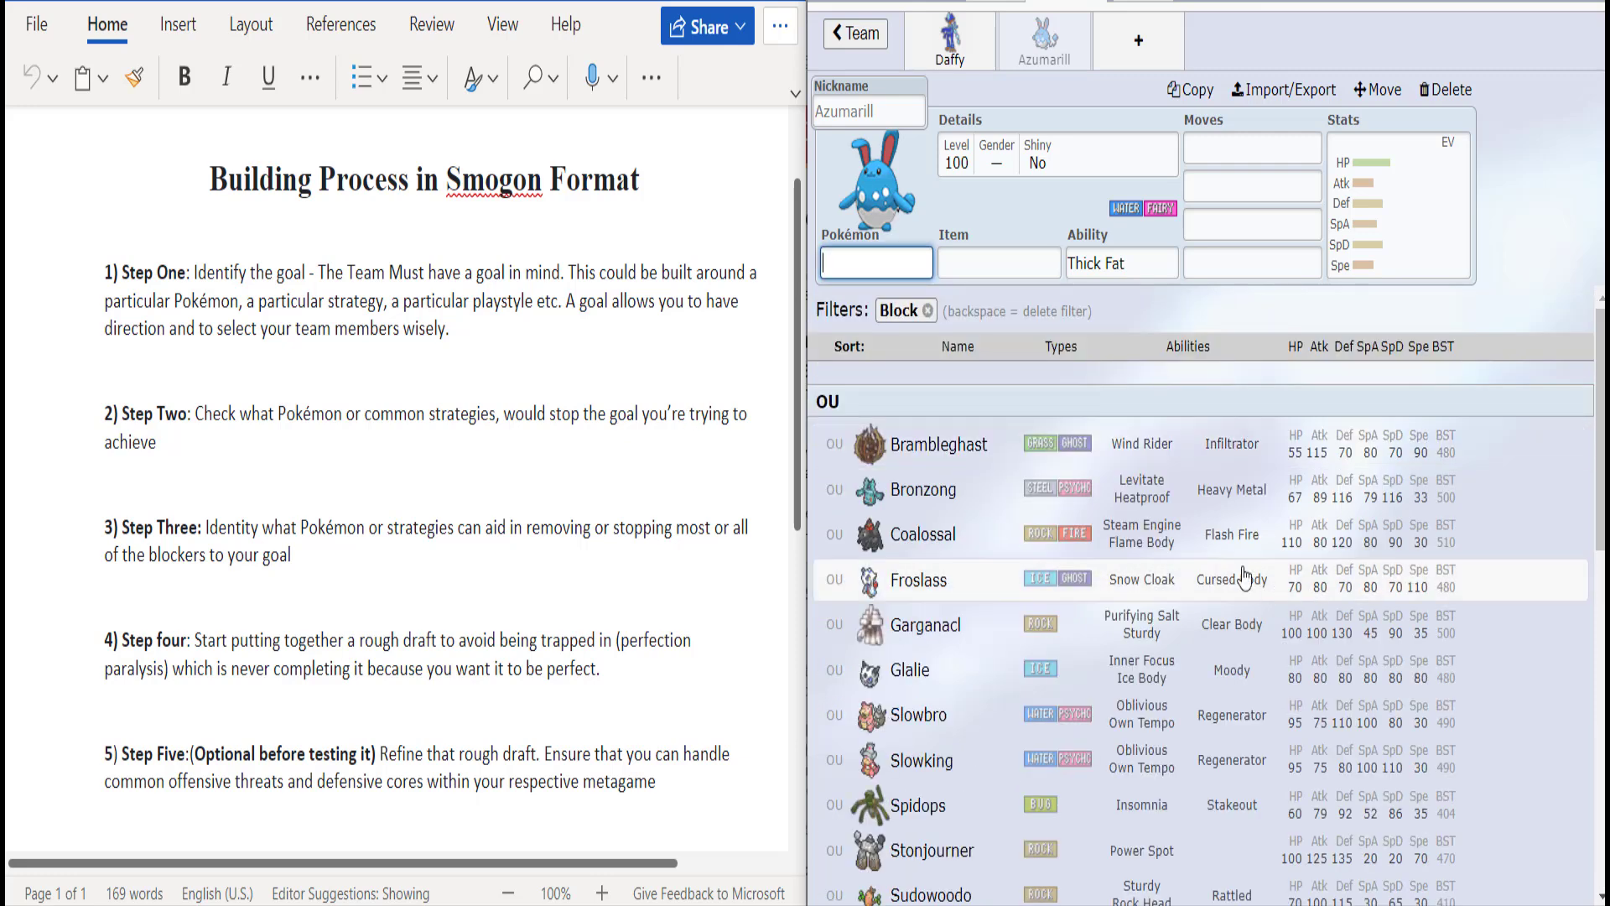
click(1209, 466)
Step: Examine the full list of moves Brambleghast can learn, including the less useful ones, without choosing any
click(1253, 267)
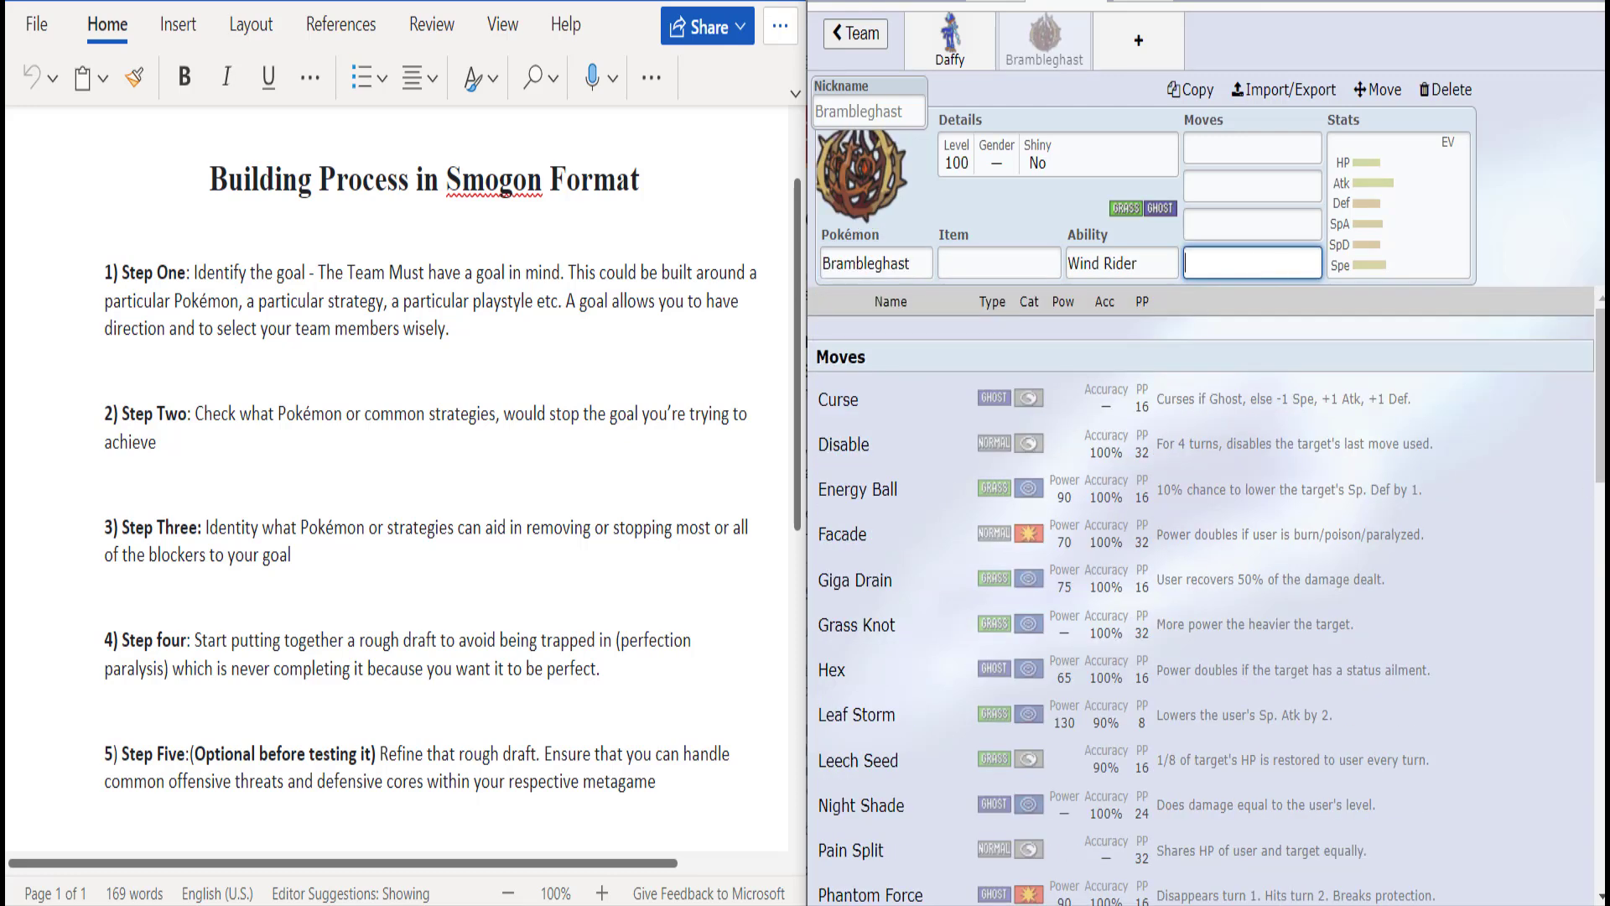
scroll(1200, 587, down, 8)
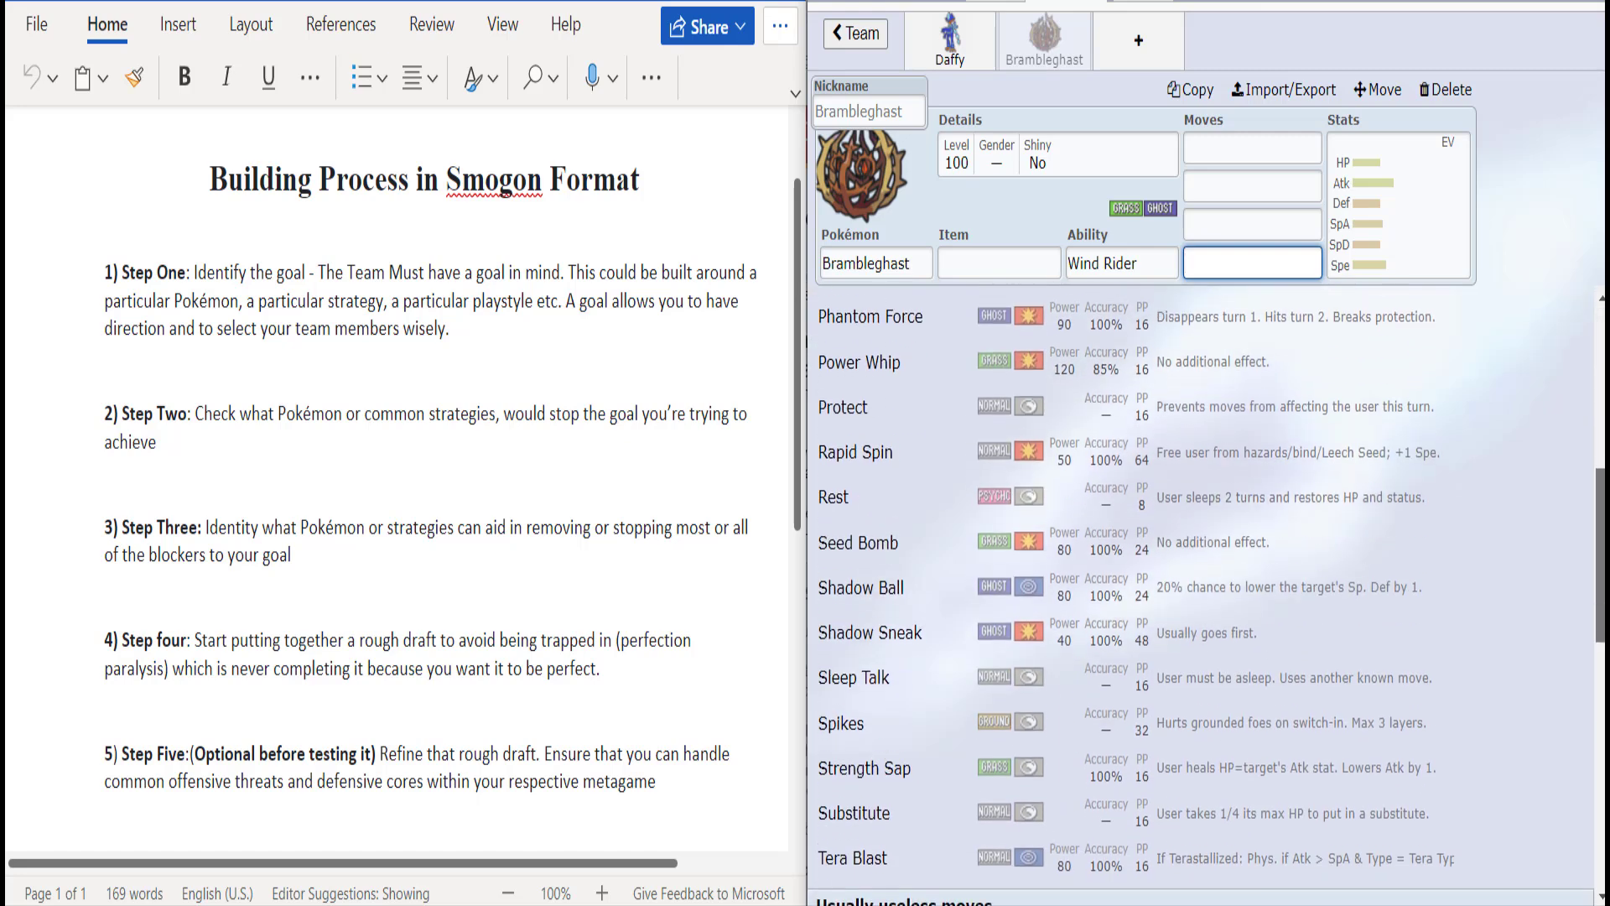
scroll(1199, 588, up, 8)
drag(1595, 402, 1602, 826)
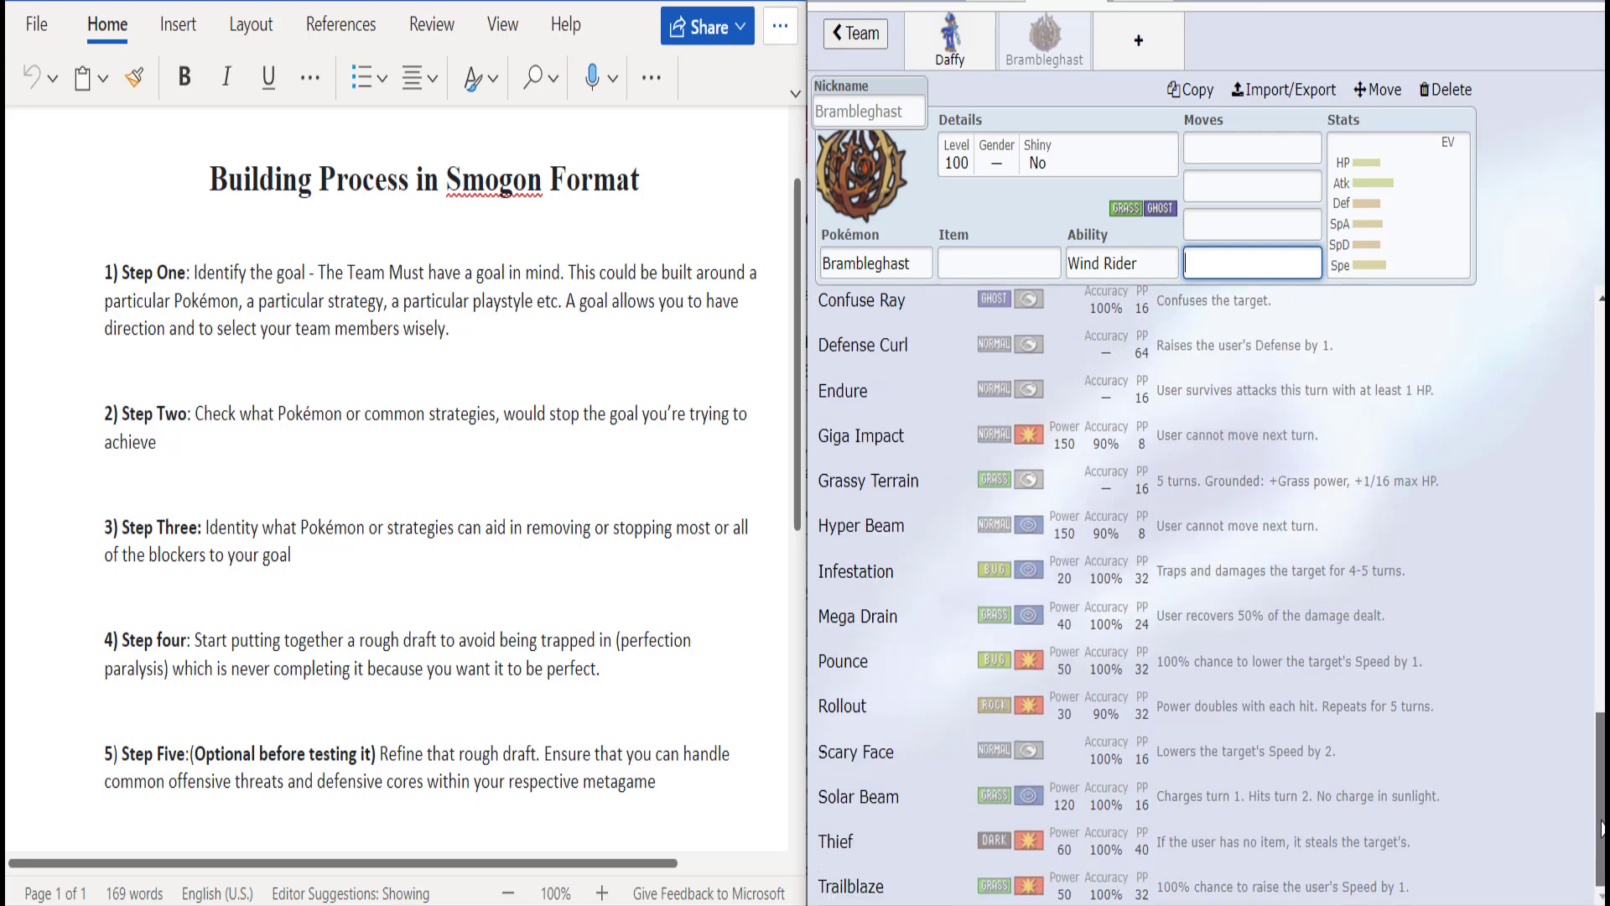
drag(1602, 826, 1600, 459)
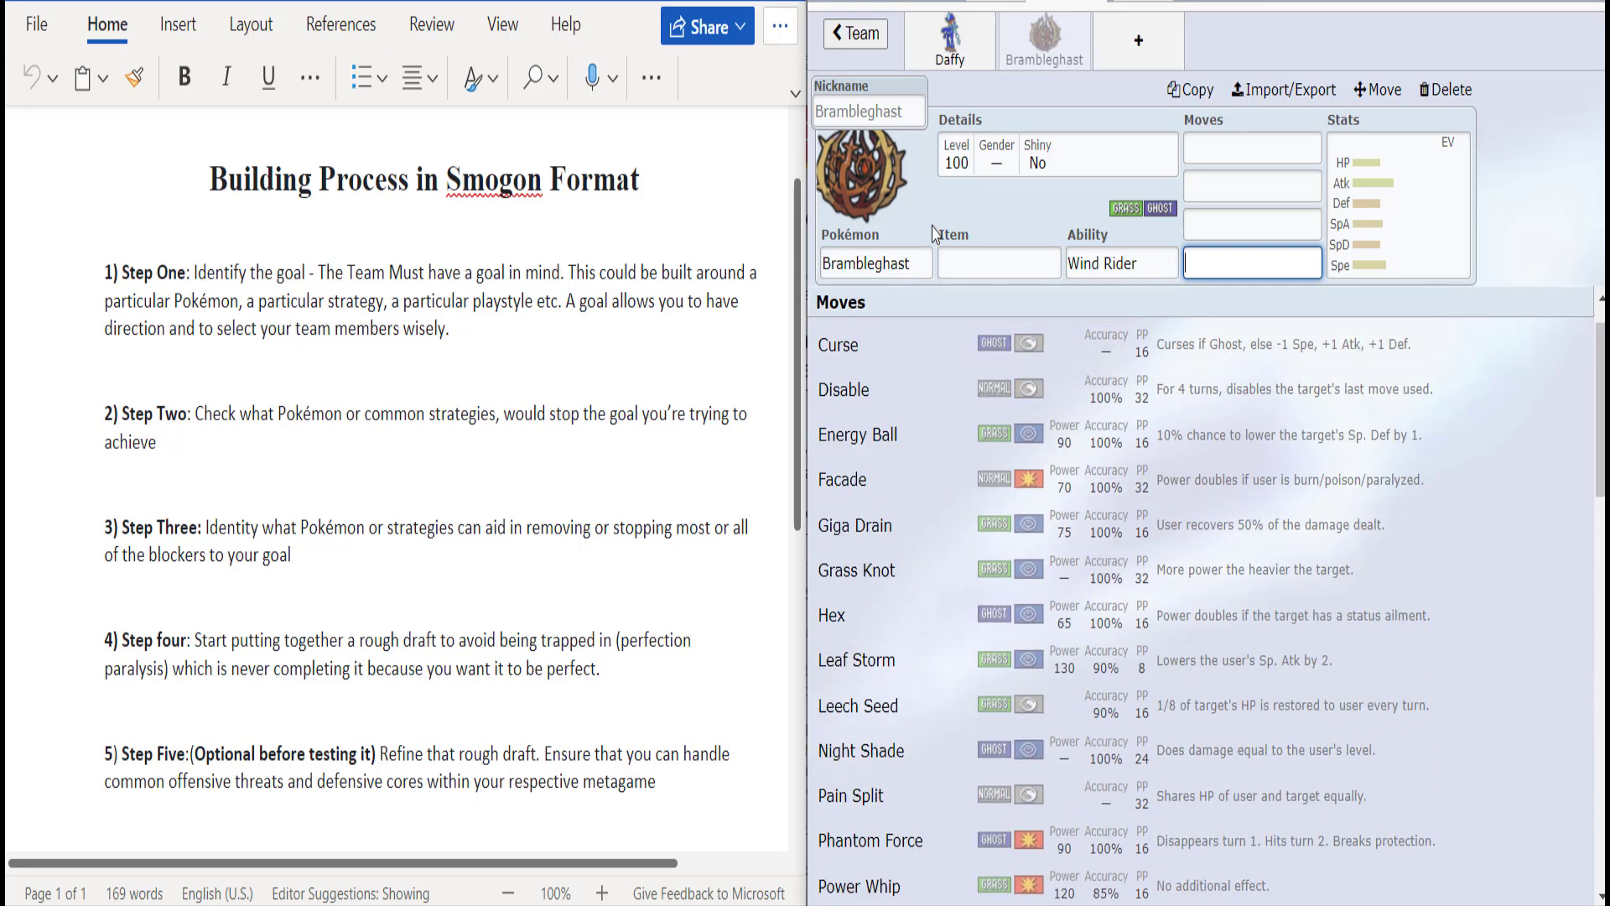
Step: Reopen the second slot's Pokémon selection and filter it by the move Spikes
click(923, 263)
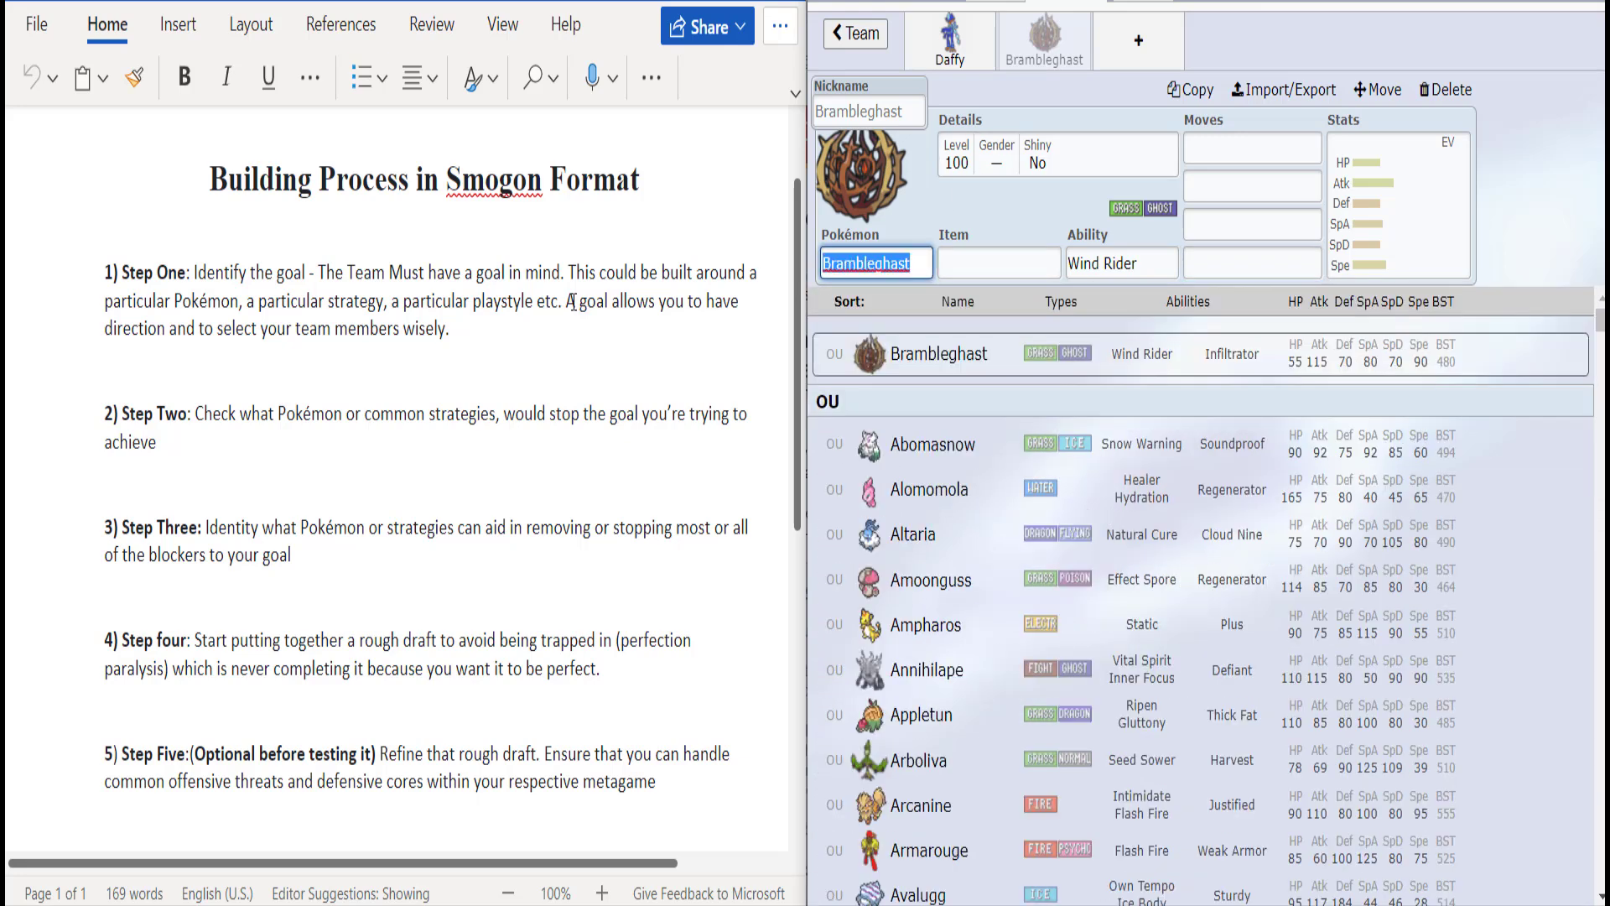
text(spik)
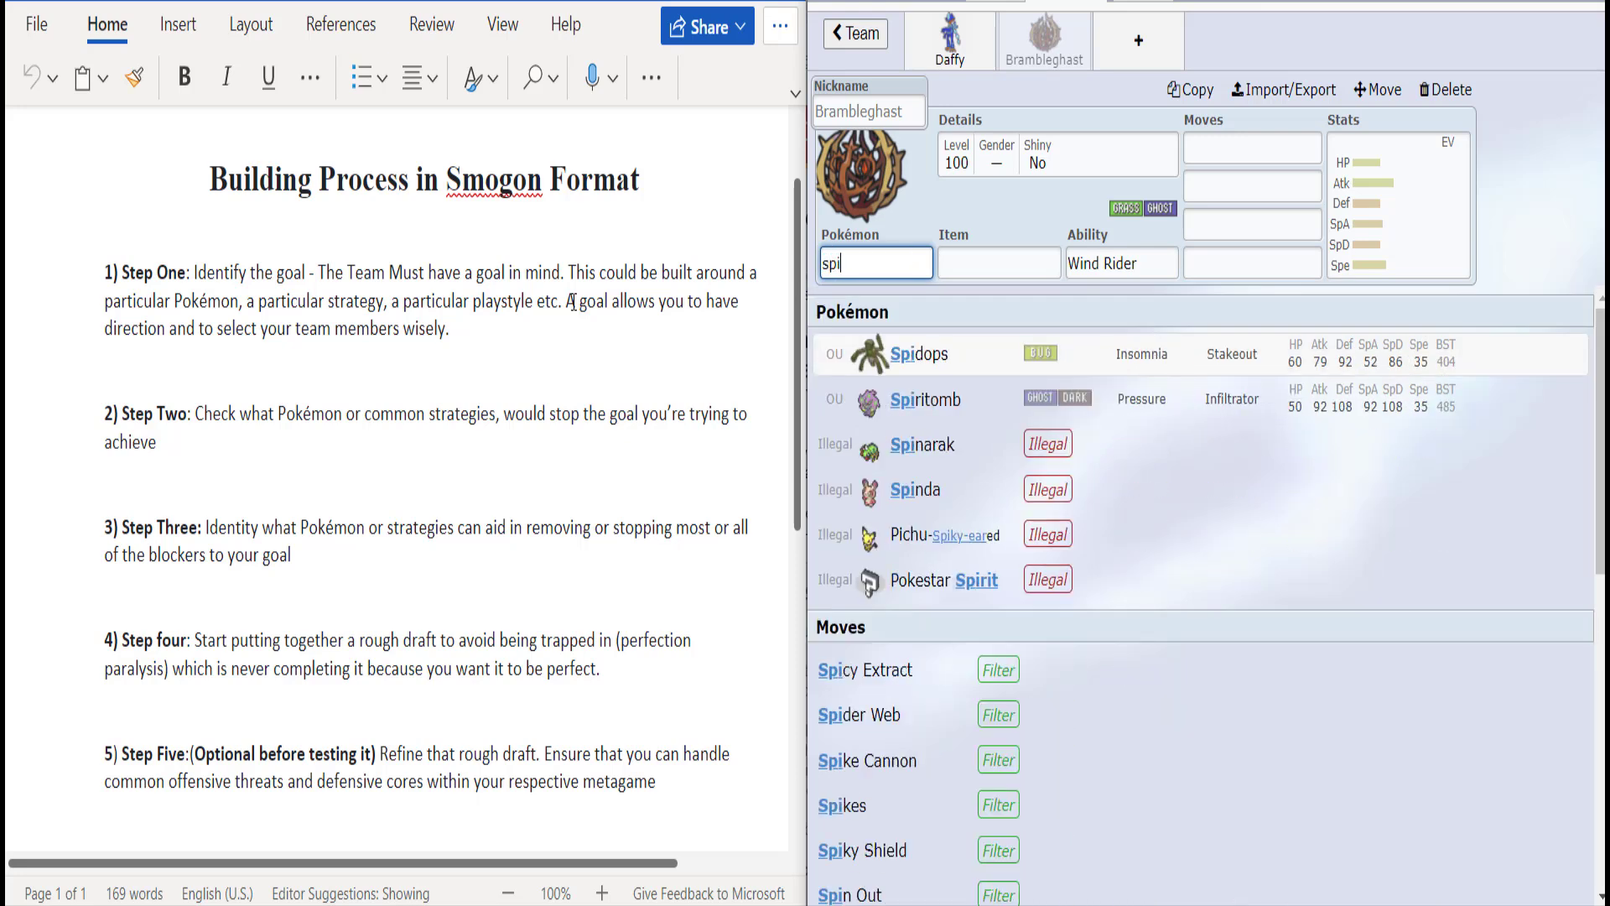
click(963, 492)
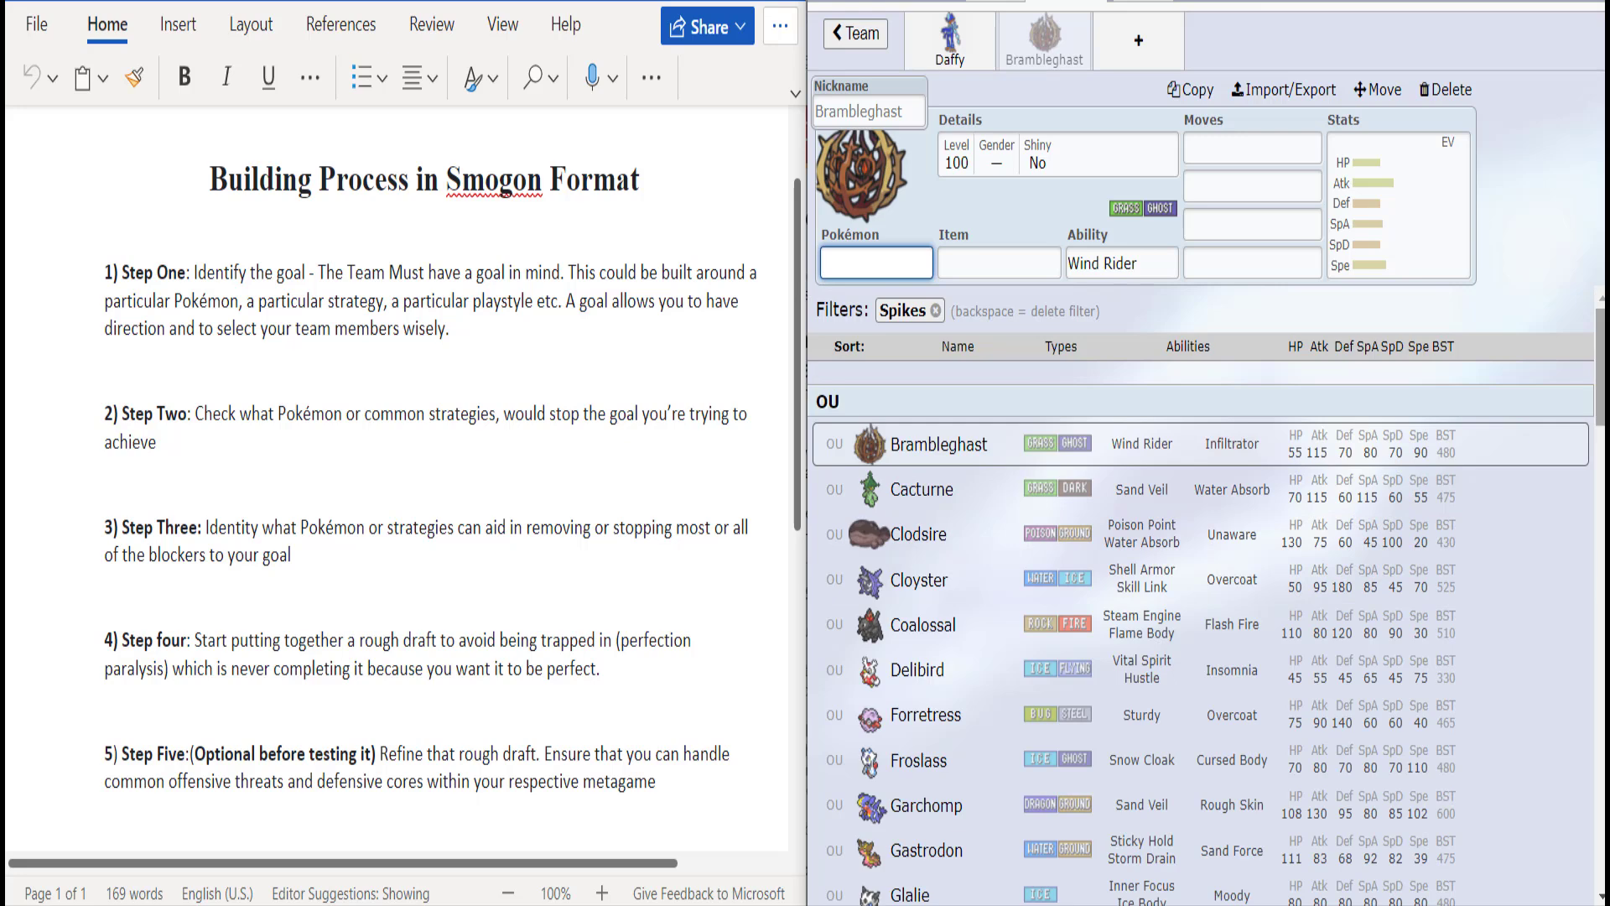
Step: Examine the OU Pokémon that can learn Spikes, through to the end of the OU tier
scroll(1208, 587, down, 2)
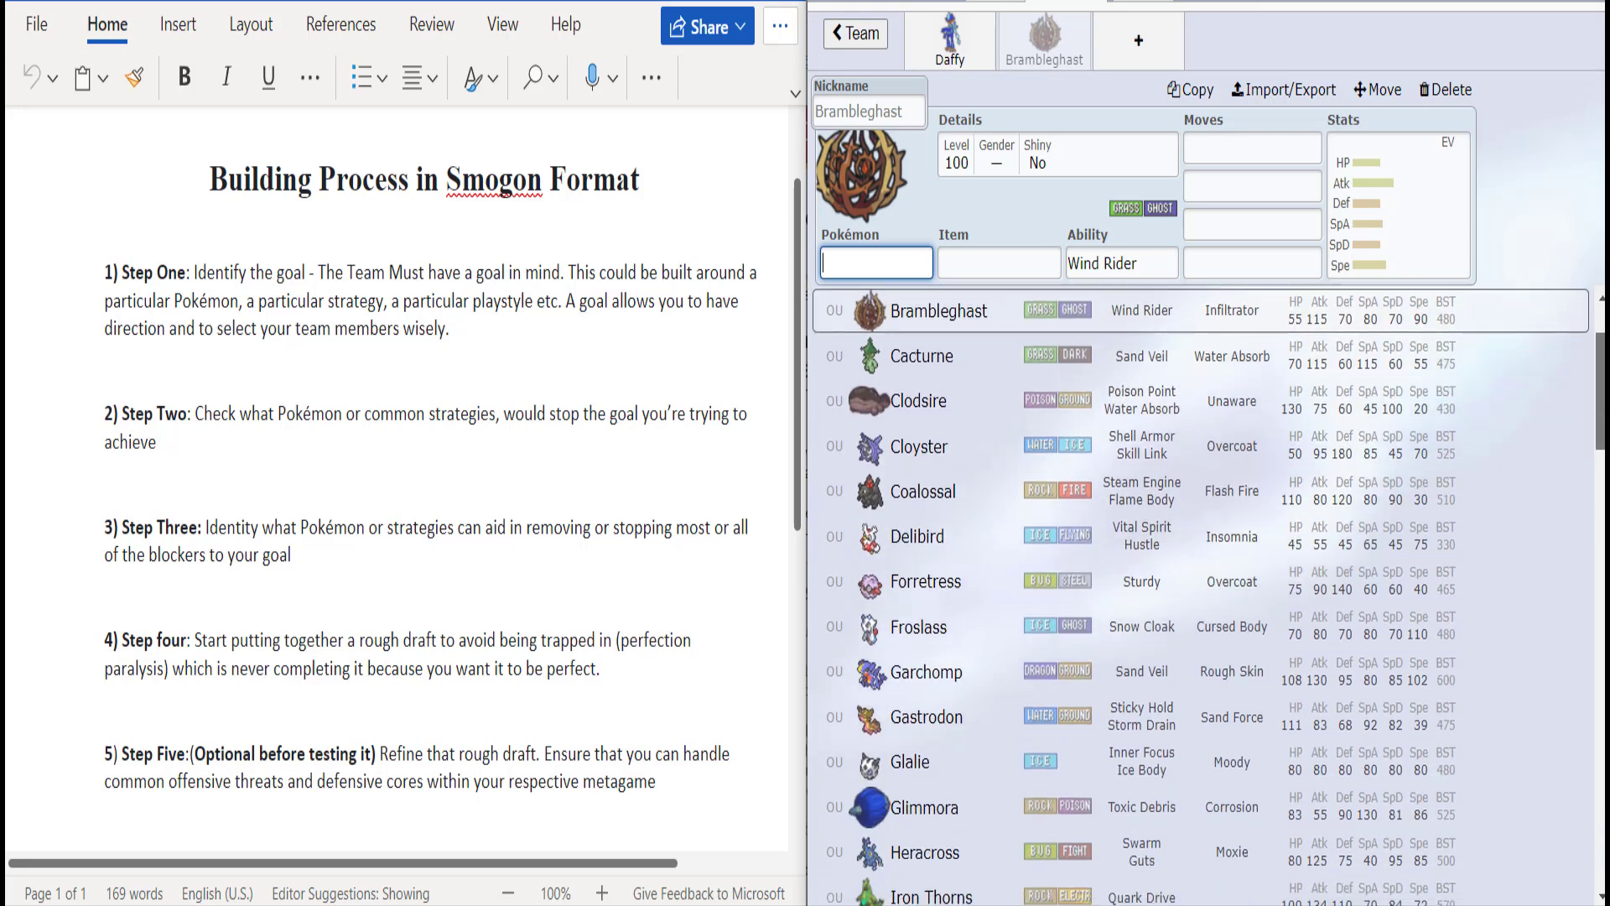
scroll(1207, 587, down, 2)
scroll(1602, 504, down, 4)
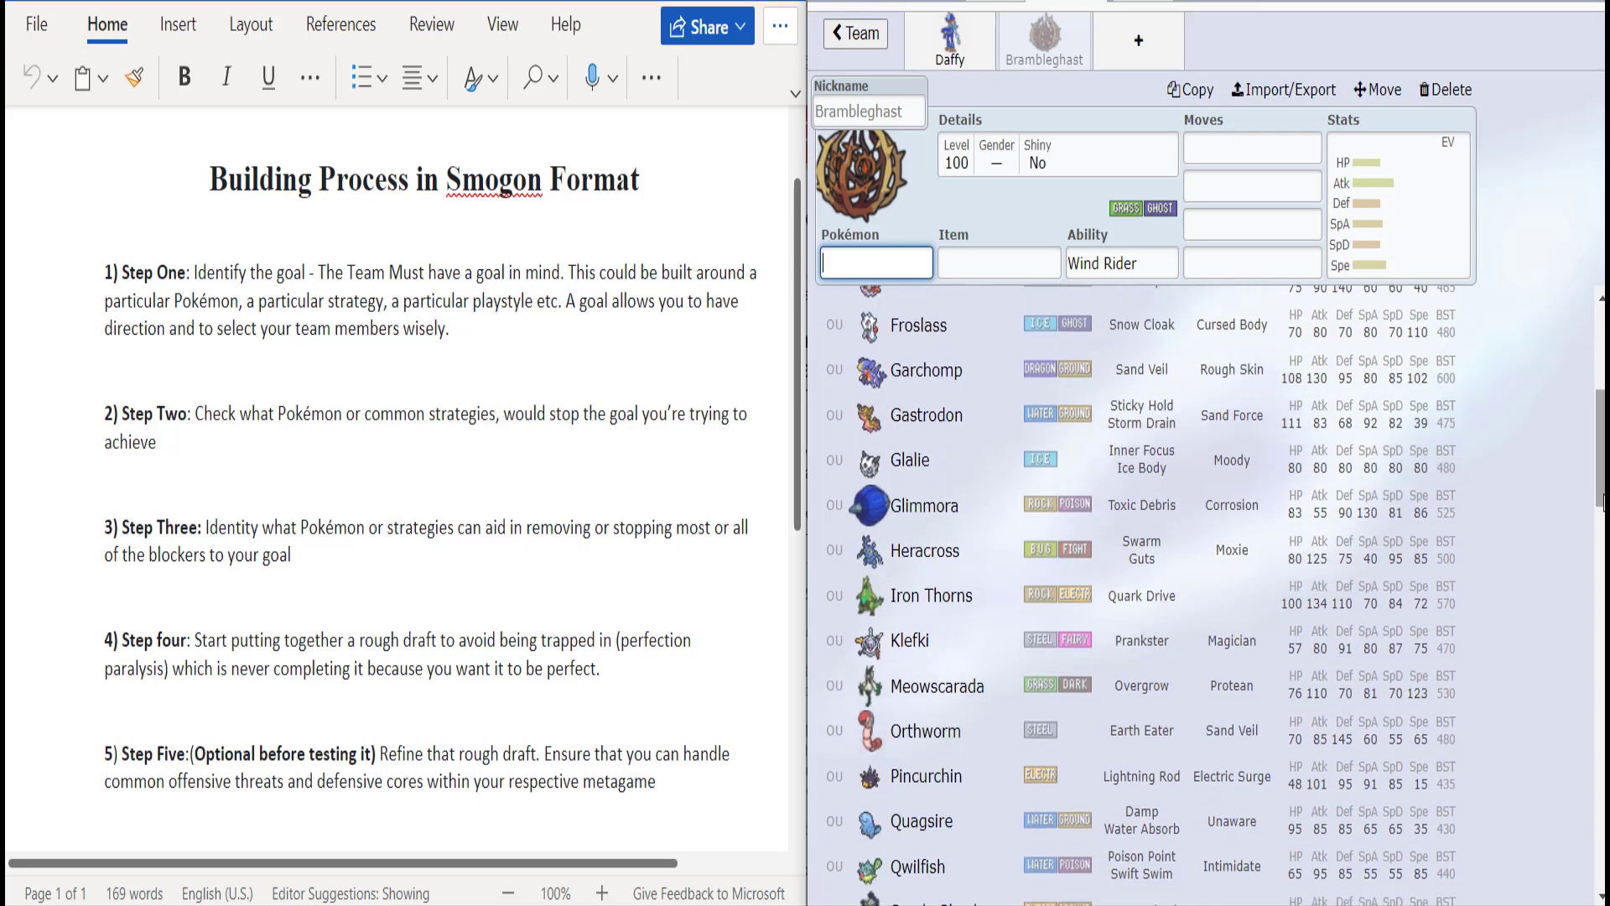
drag(1601, 483, 1602, 538)
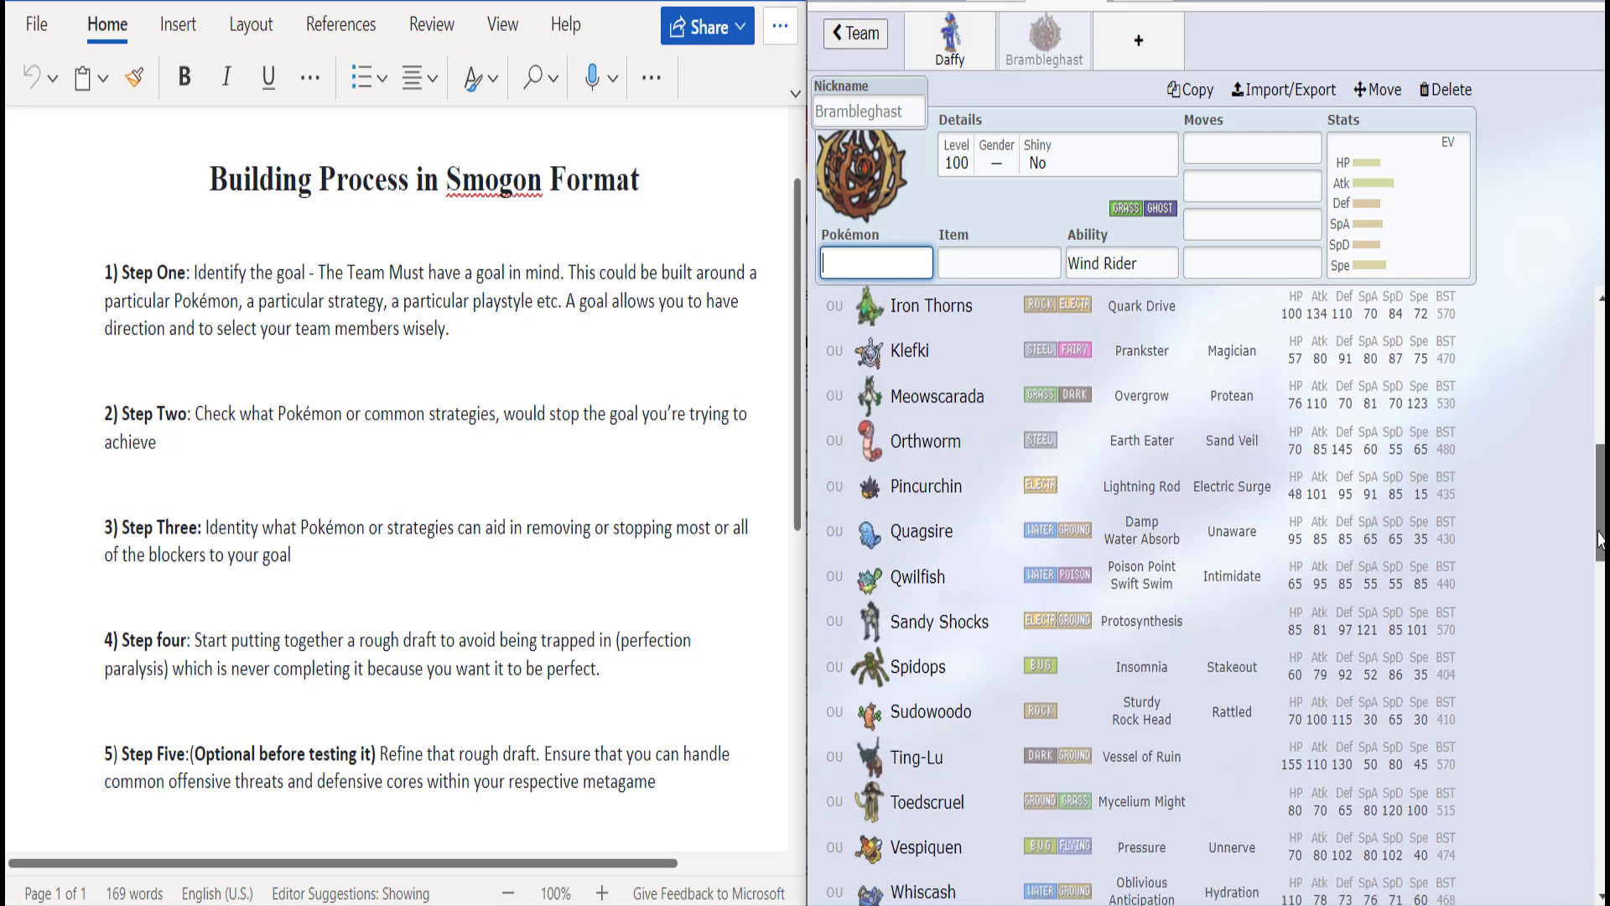
scroll(1601, 538, down, 1)
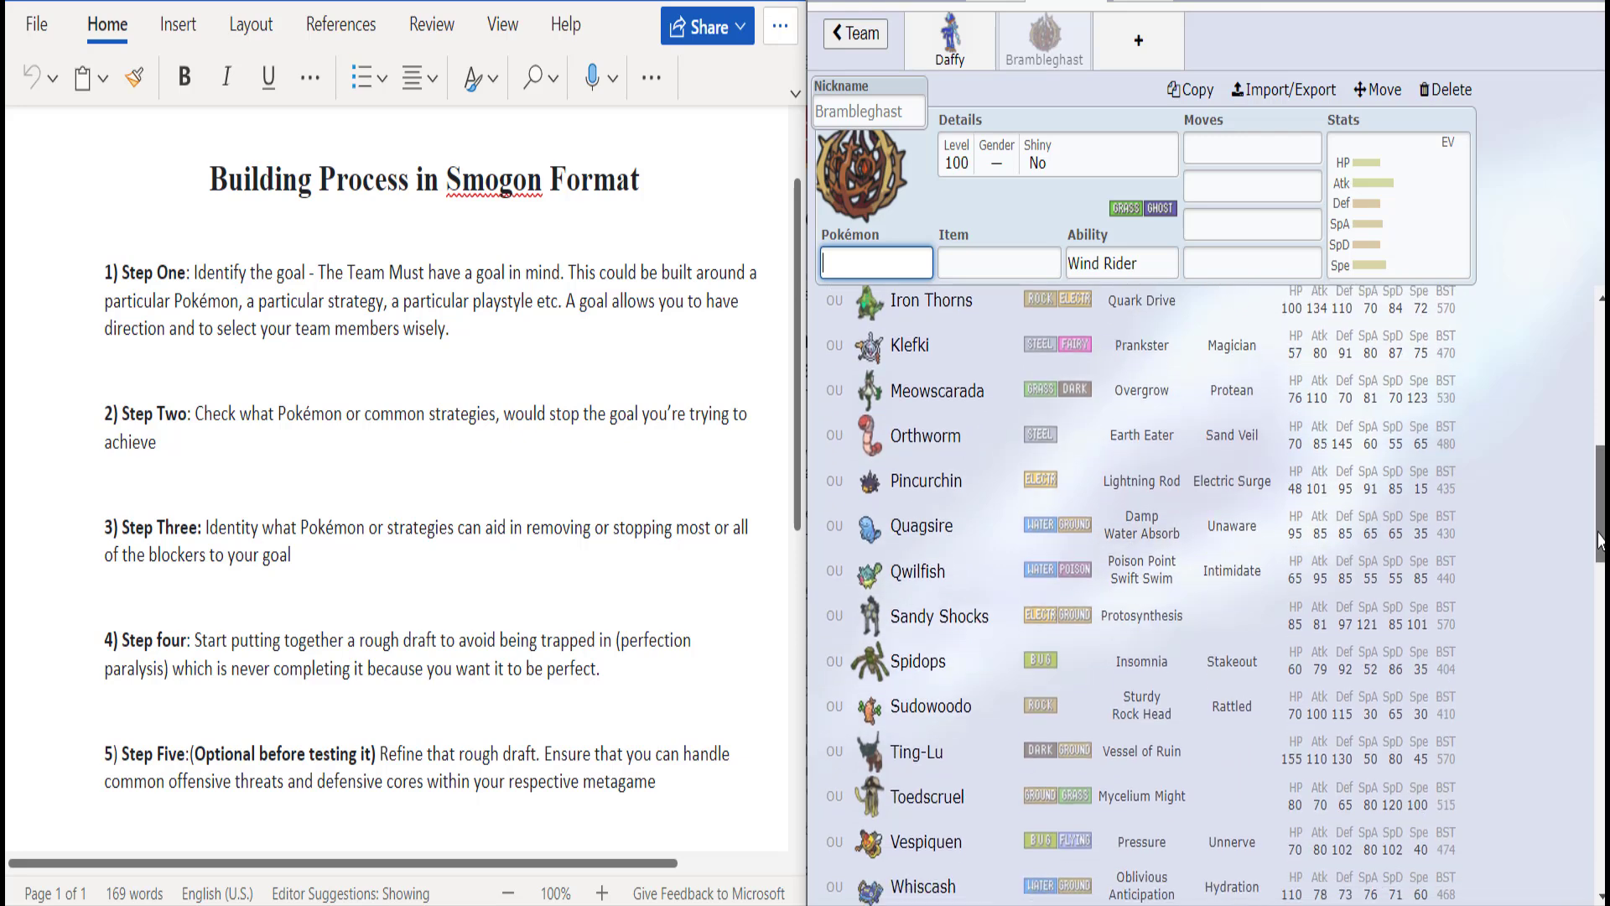
scroll(1600, 538, down, 1)
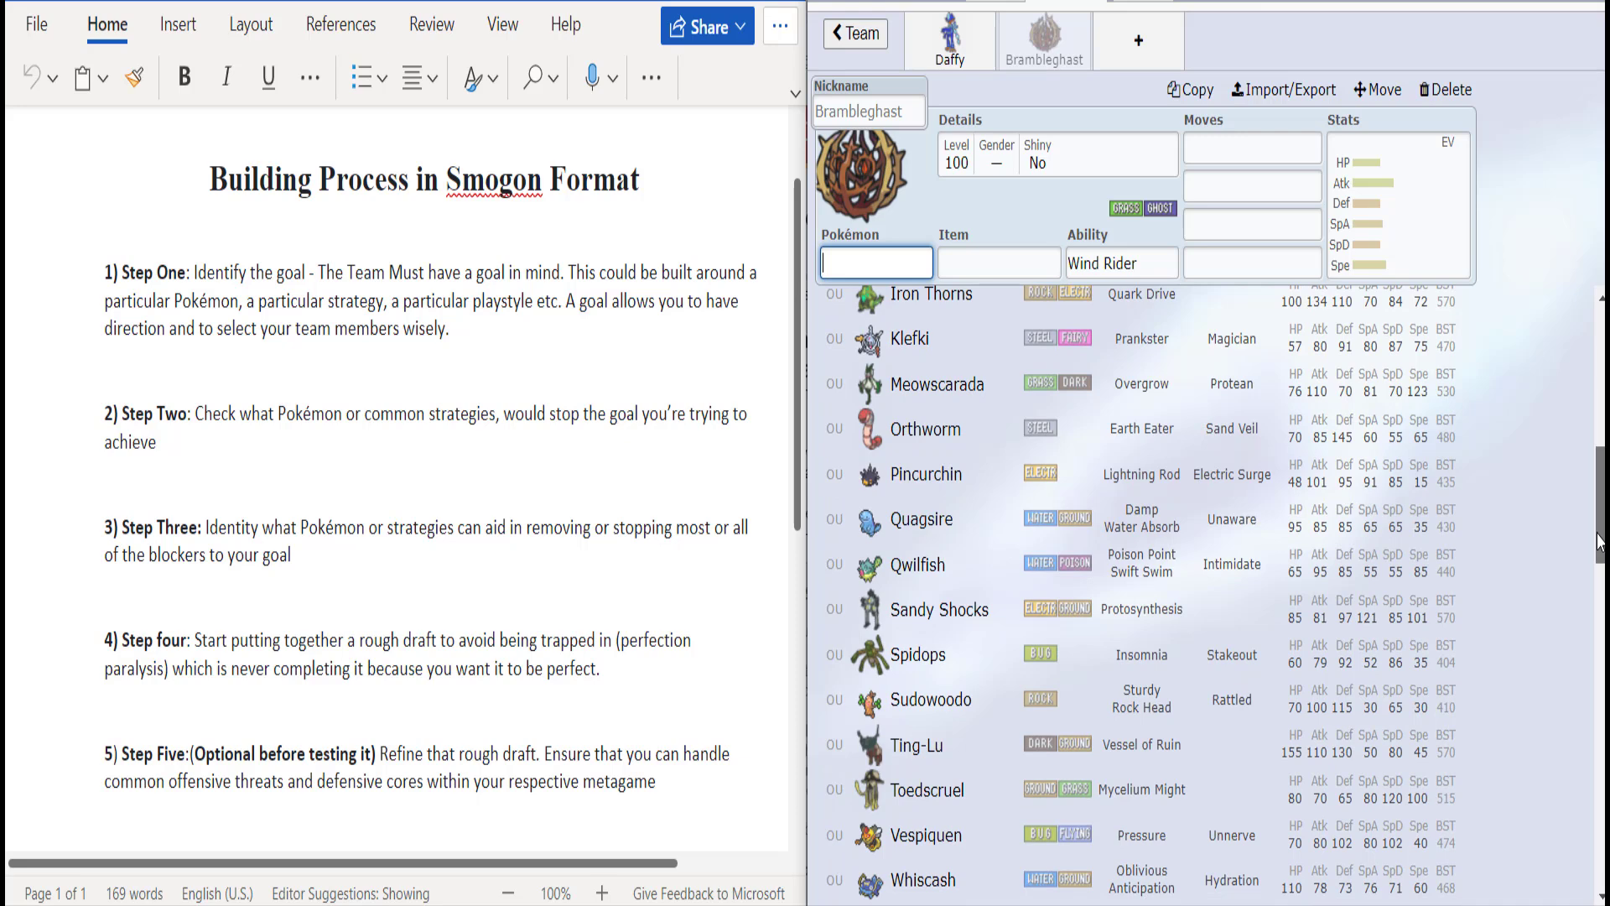
scroll(1601, 537, down, 1)
drag(1600, 541, 1600, 571)
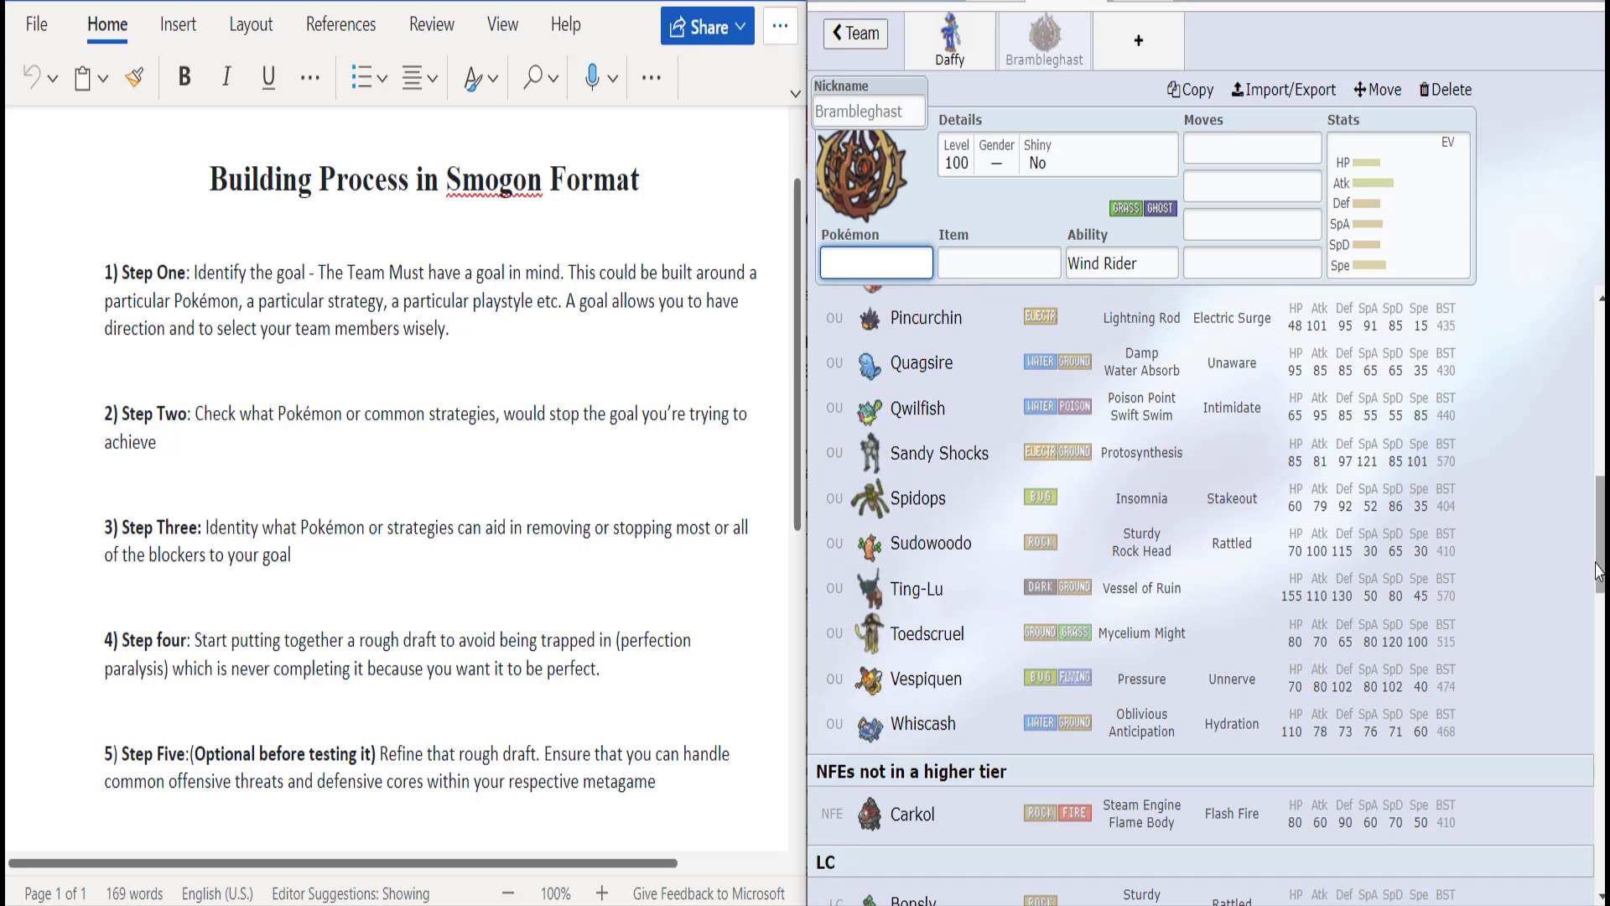
drag(1598, 570, 1599, 344)
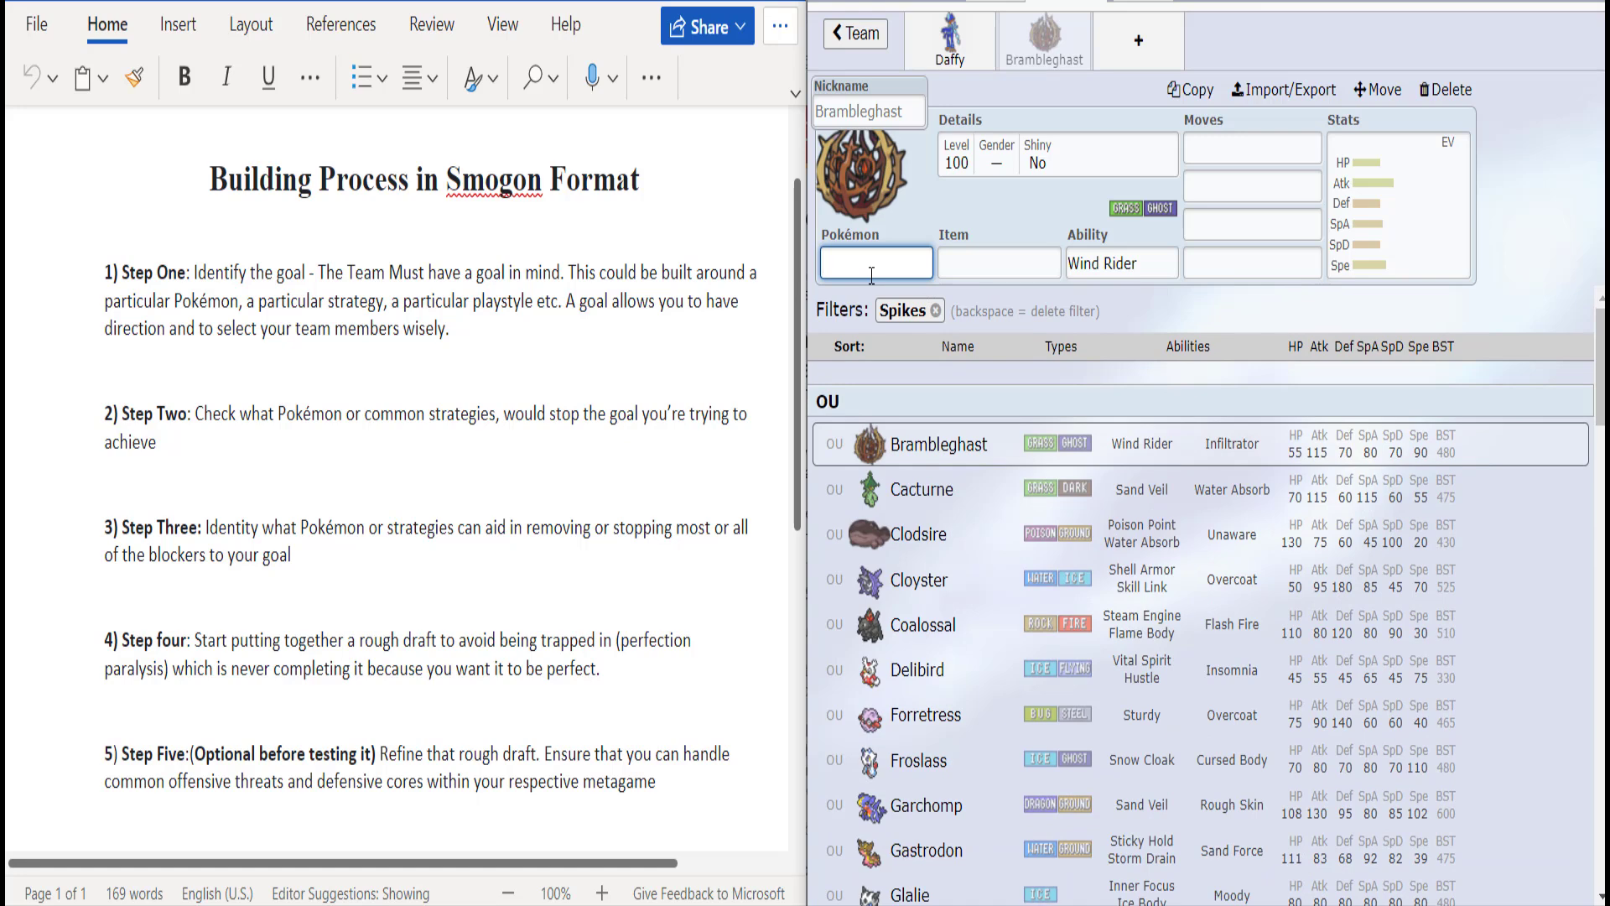
Step: Add a Stealth Rock filter alongside Spikes, review the OU candidates, and choose Sandy Shocks for the second team slot
text(ste)
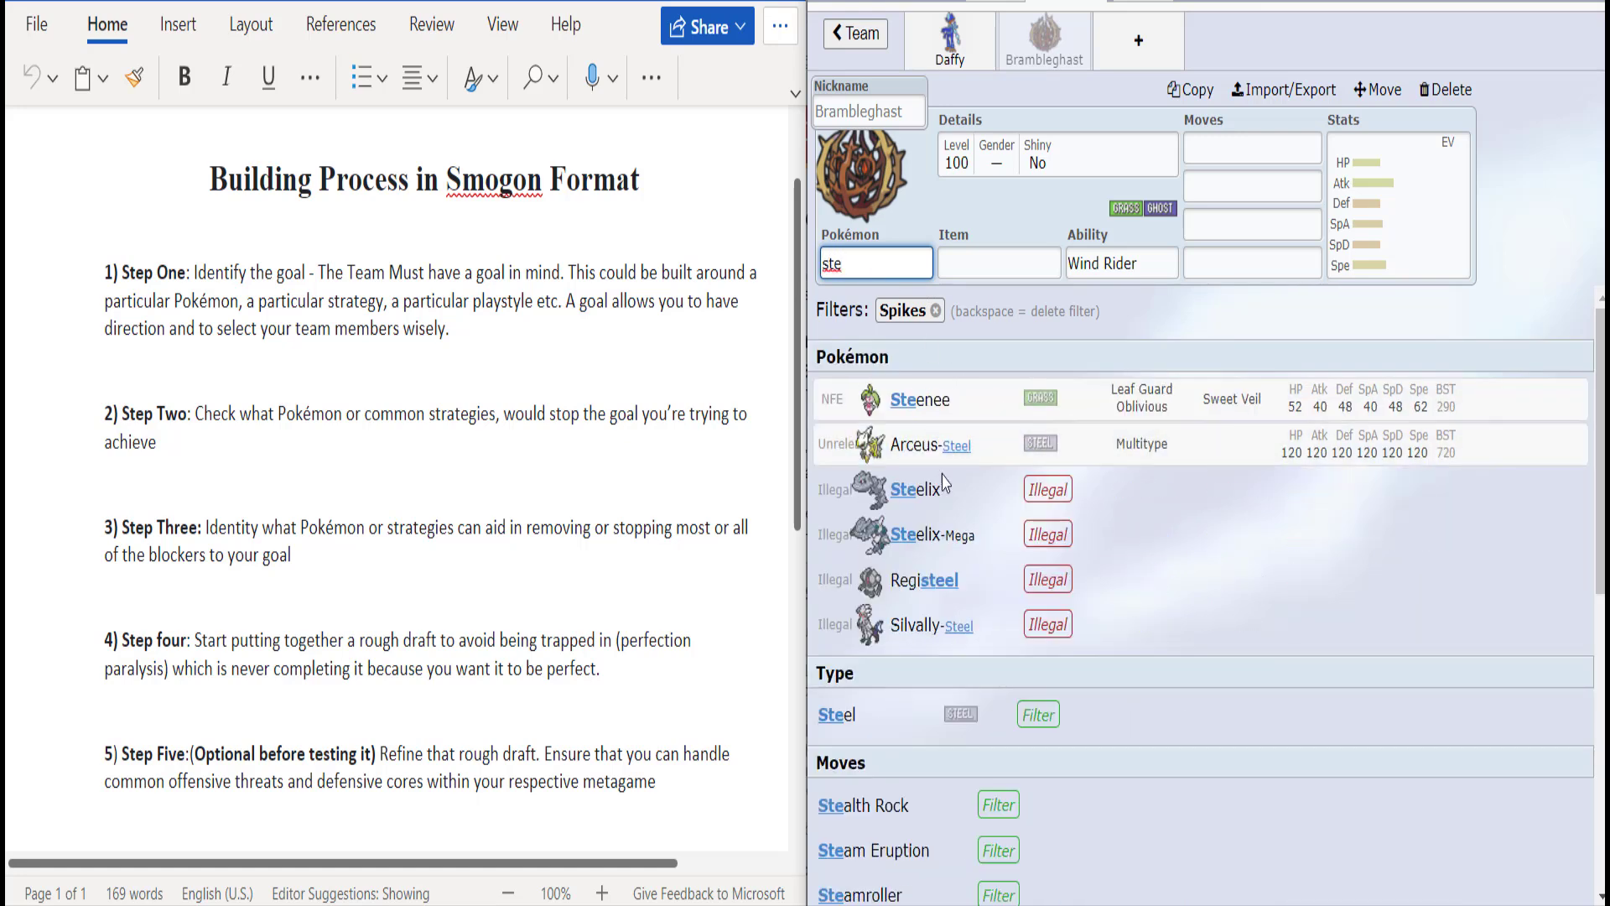
click(941, 810)
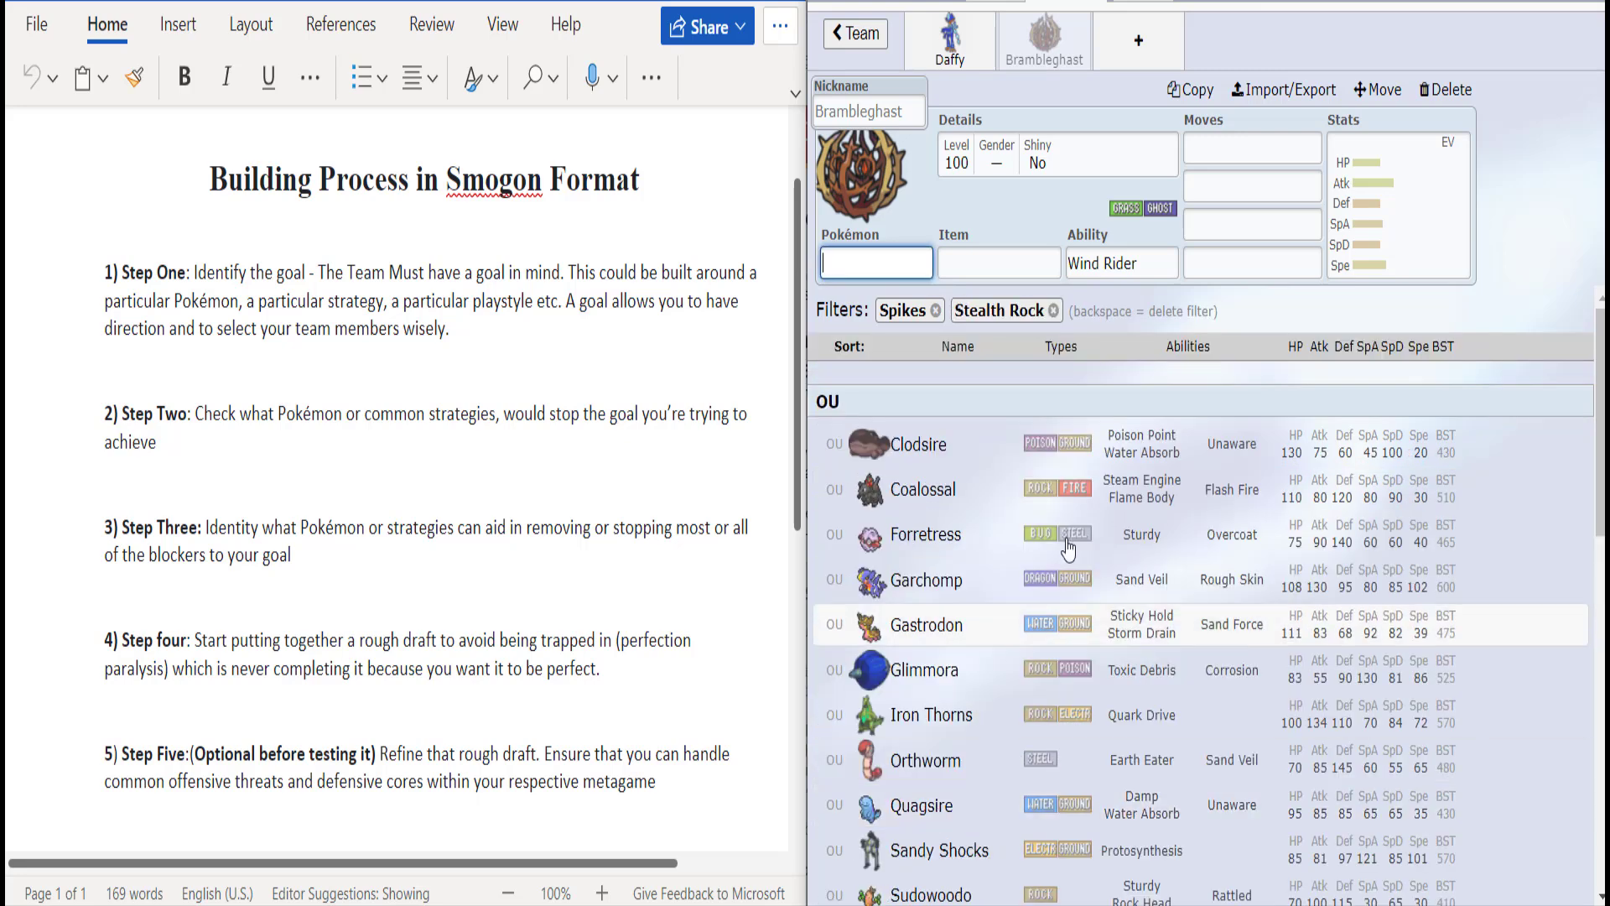
drag(1602, 475, 1601, 526)
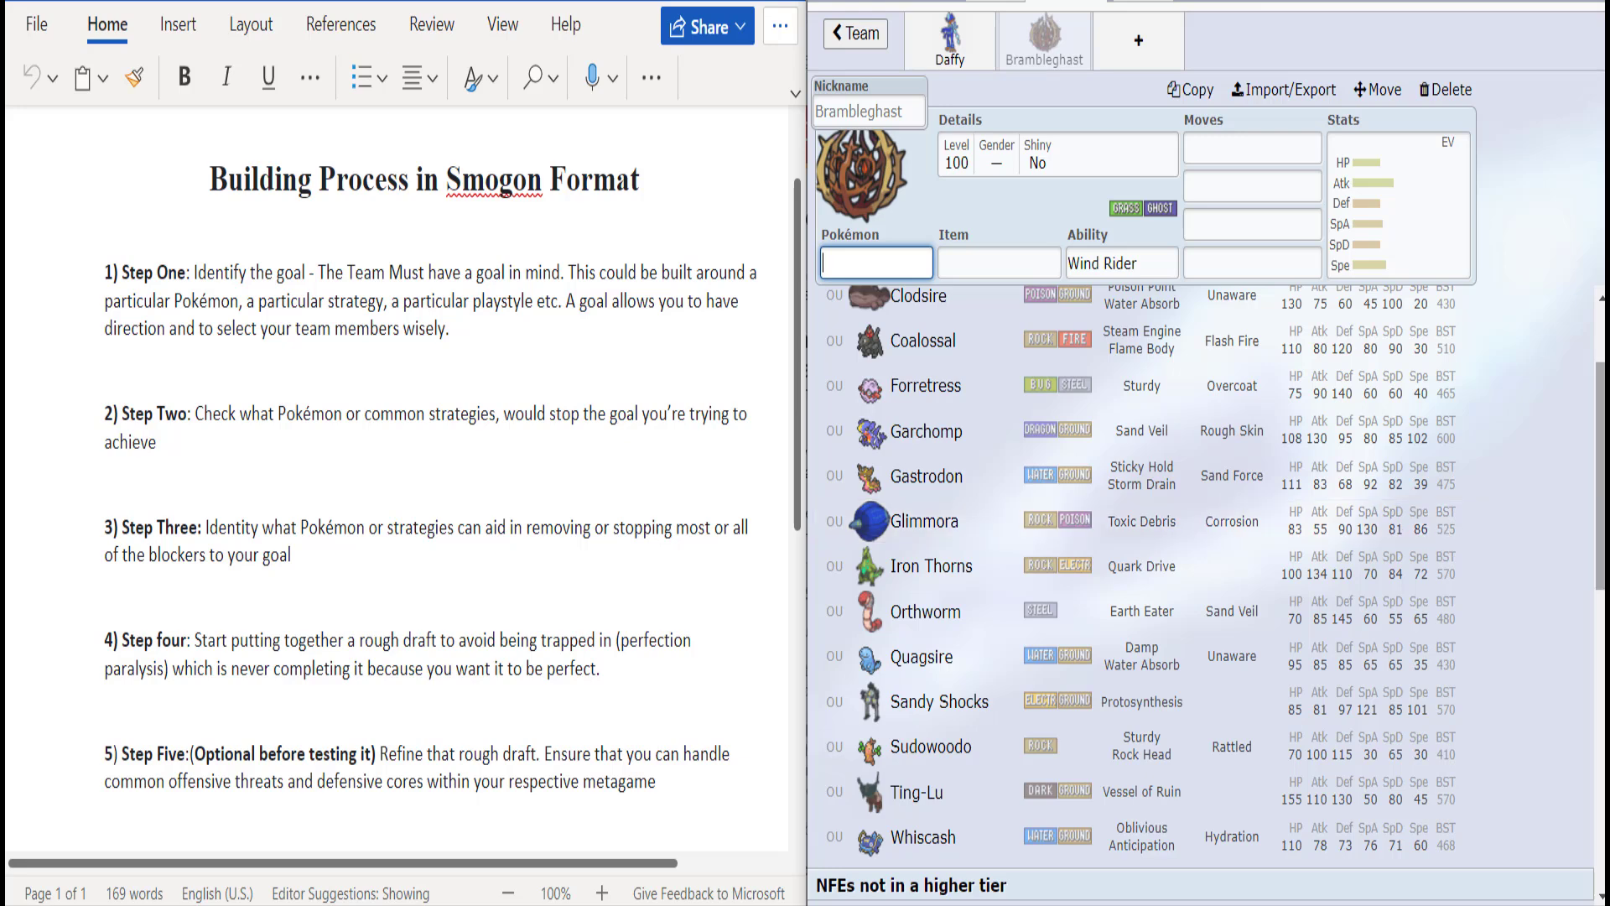
scroll(1199, 587, down, 1)
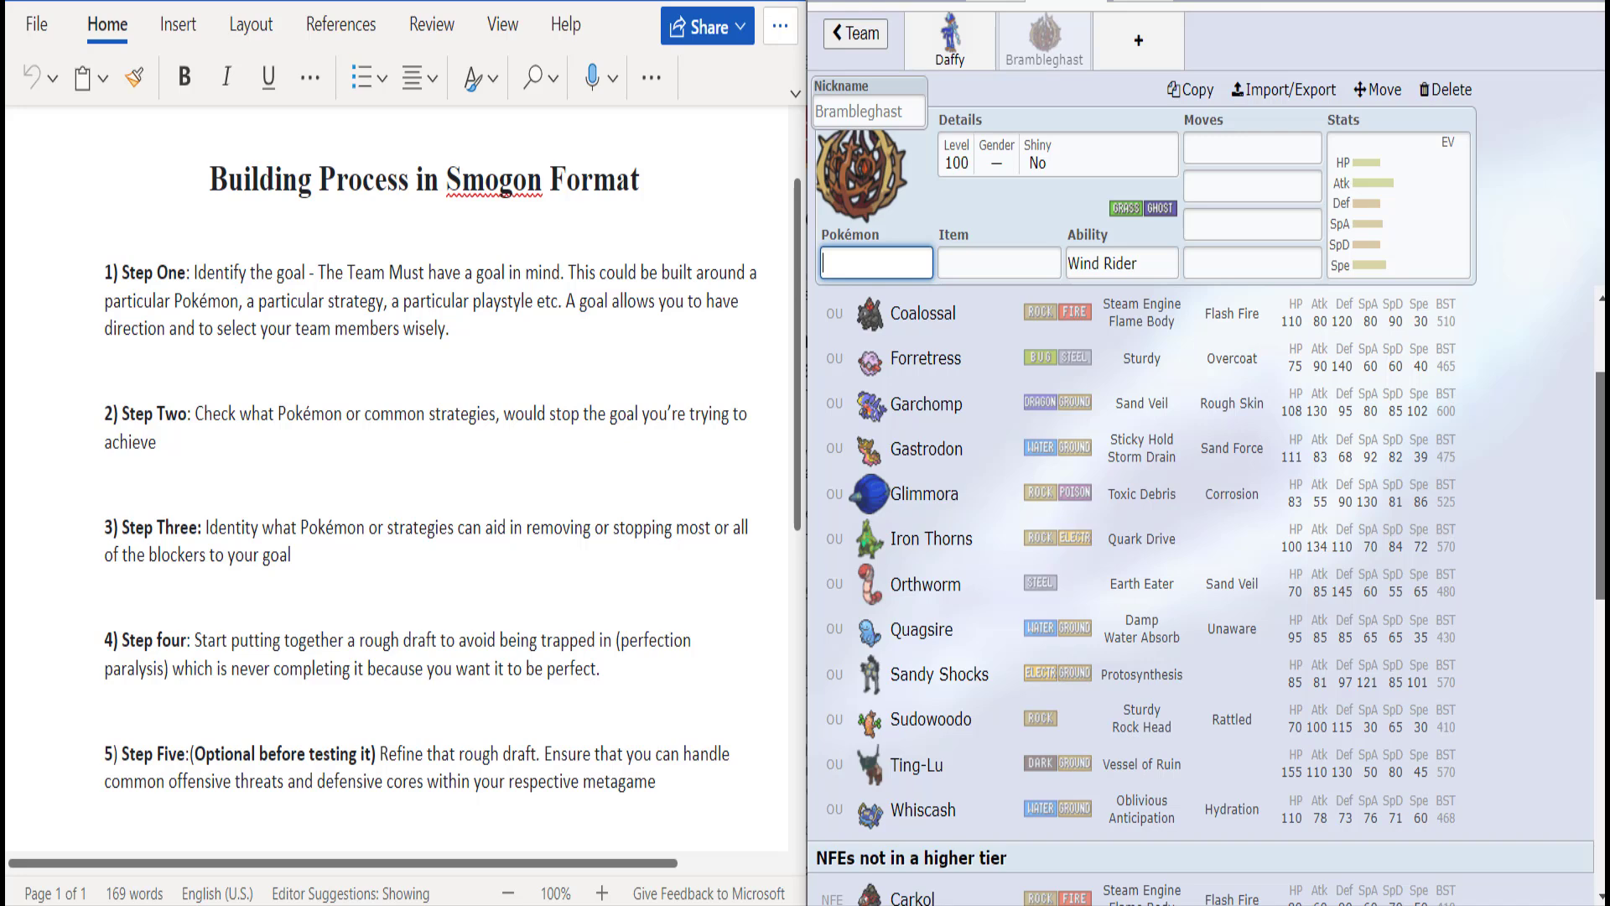
scroll(1199, 587, down, 1)
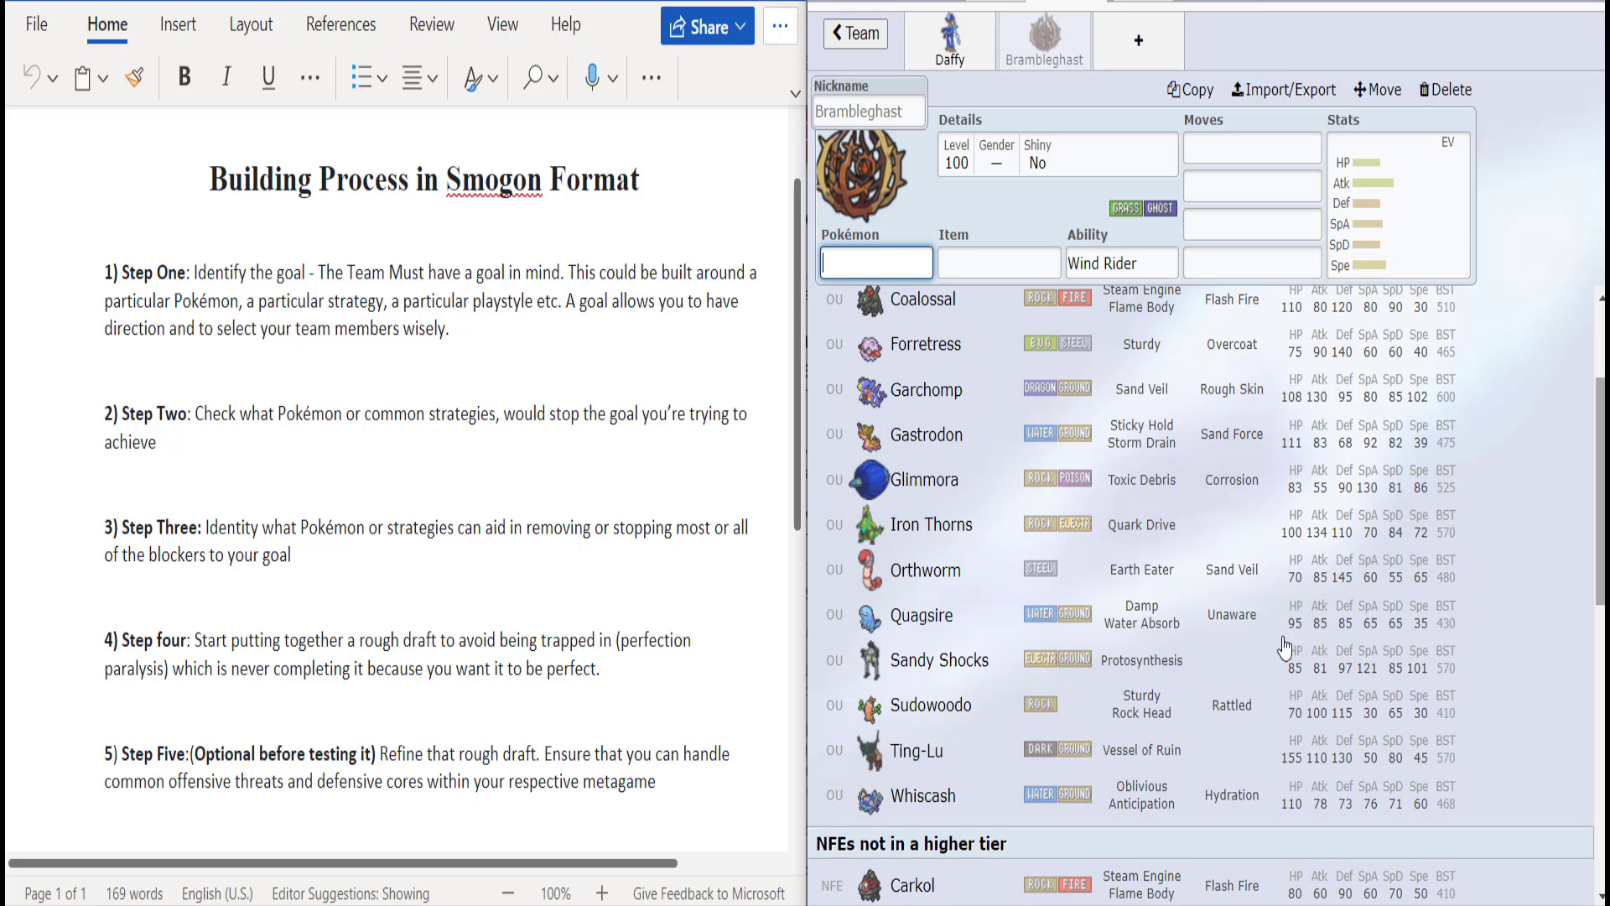
click(1231, 659)
Step: Give Sandy Shocks the Focus Sash as its held item
key(Tab)
key(Tab)
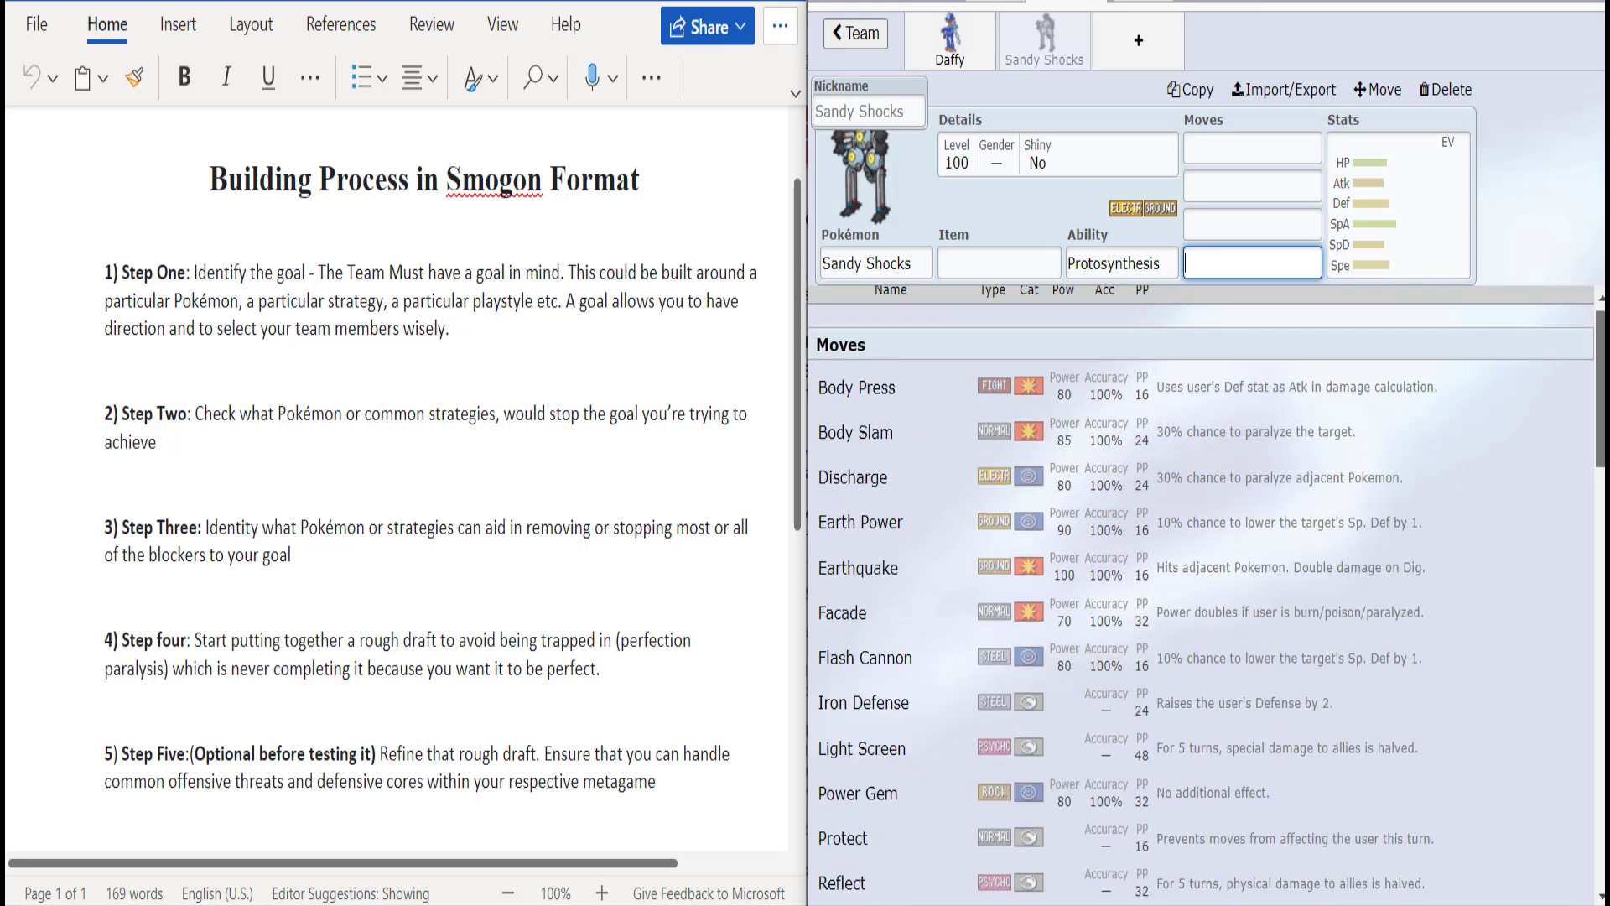
scroll(1199, 596, down, 2)
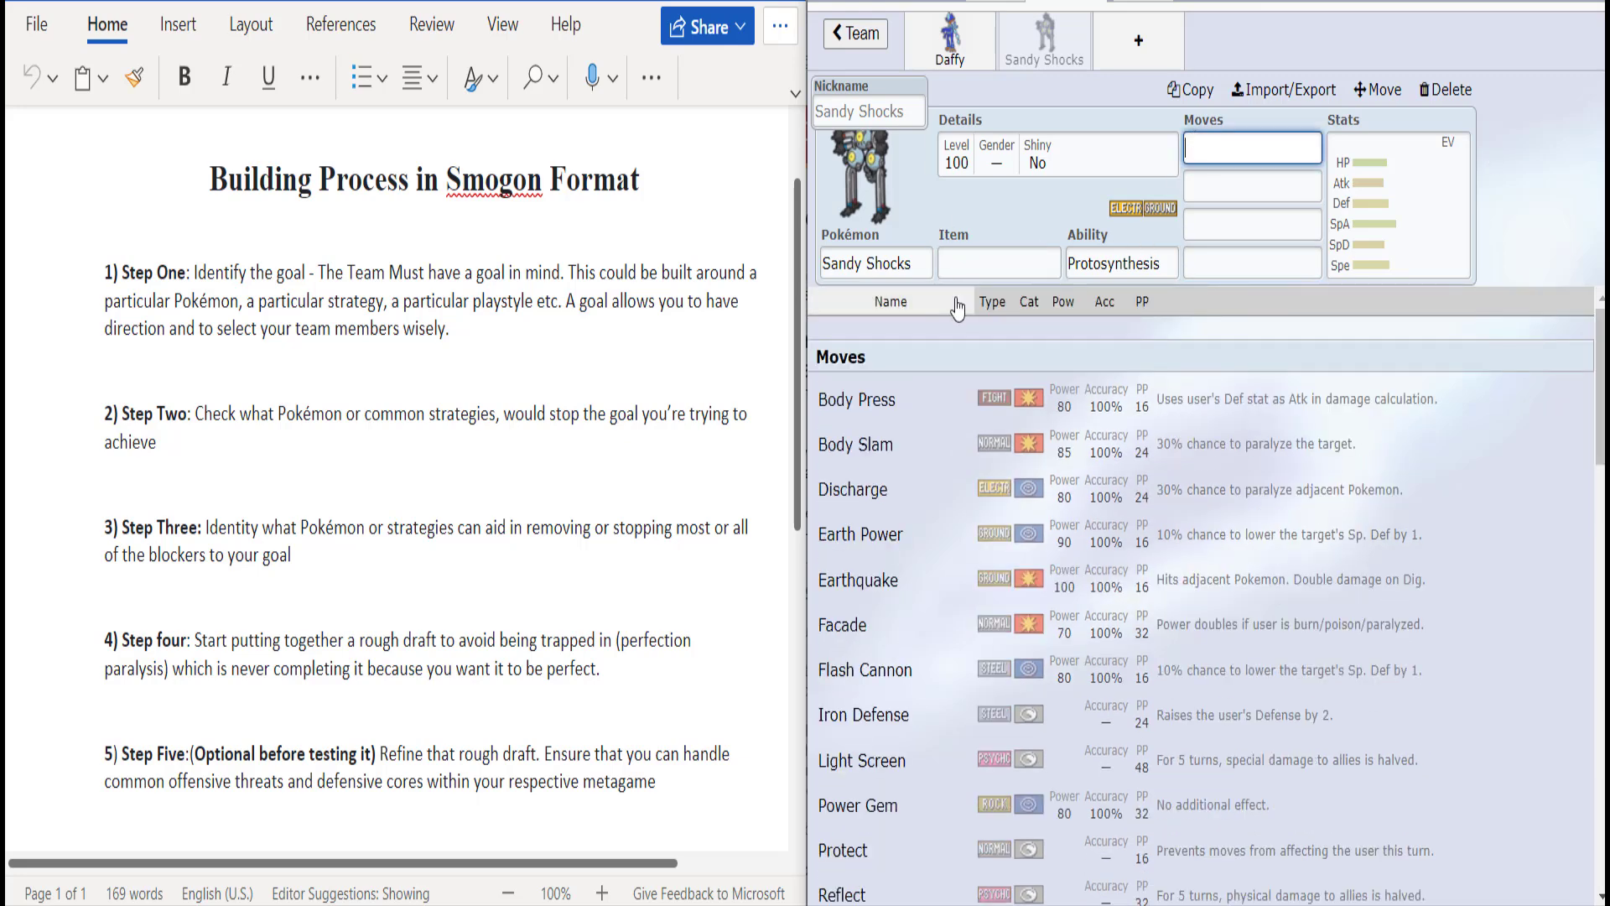
click(981, 267)
text(fo)
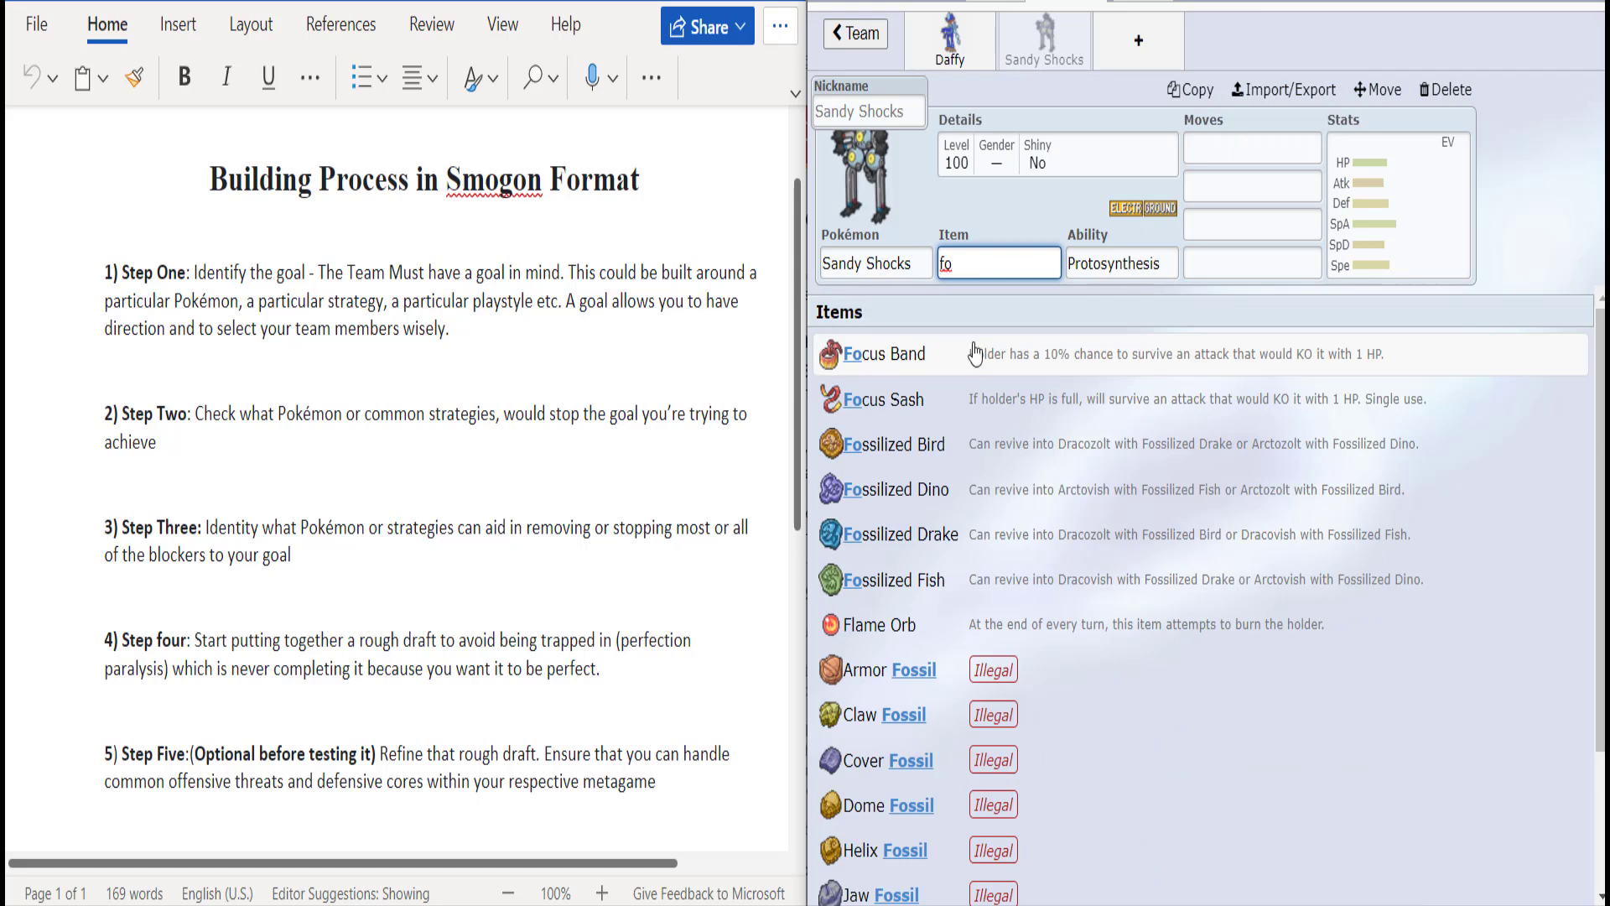
click(973, 399)
Step: Set Sandy Shocks's first two moves to Thunderbolt and Earth Power
click(1240, 147)
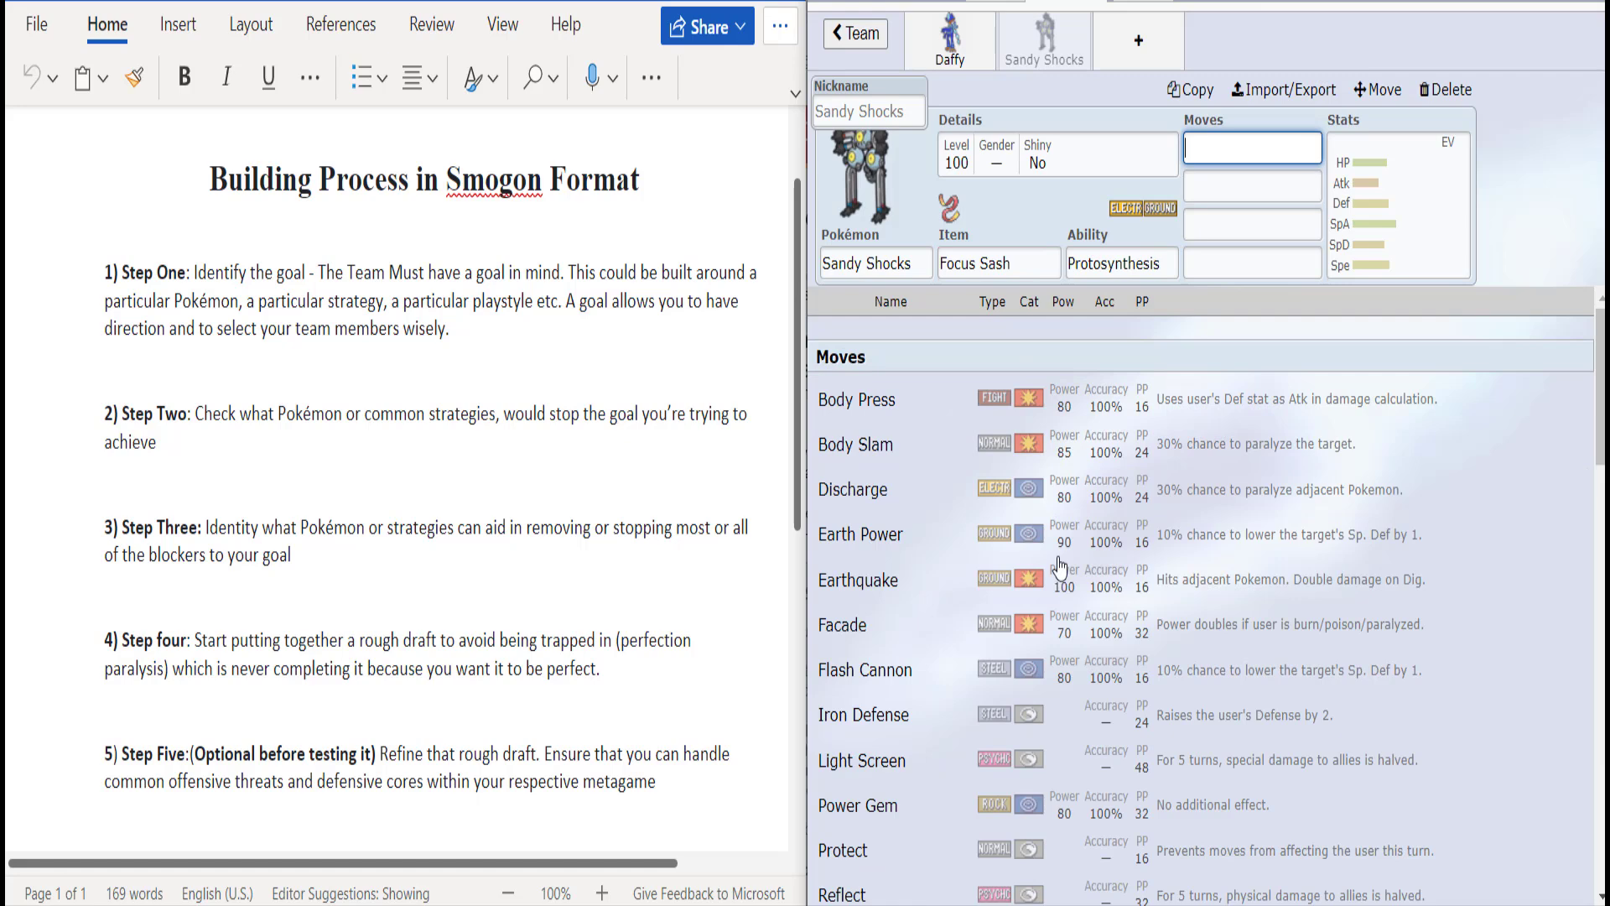
text(th)
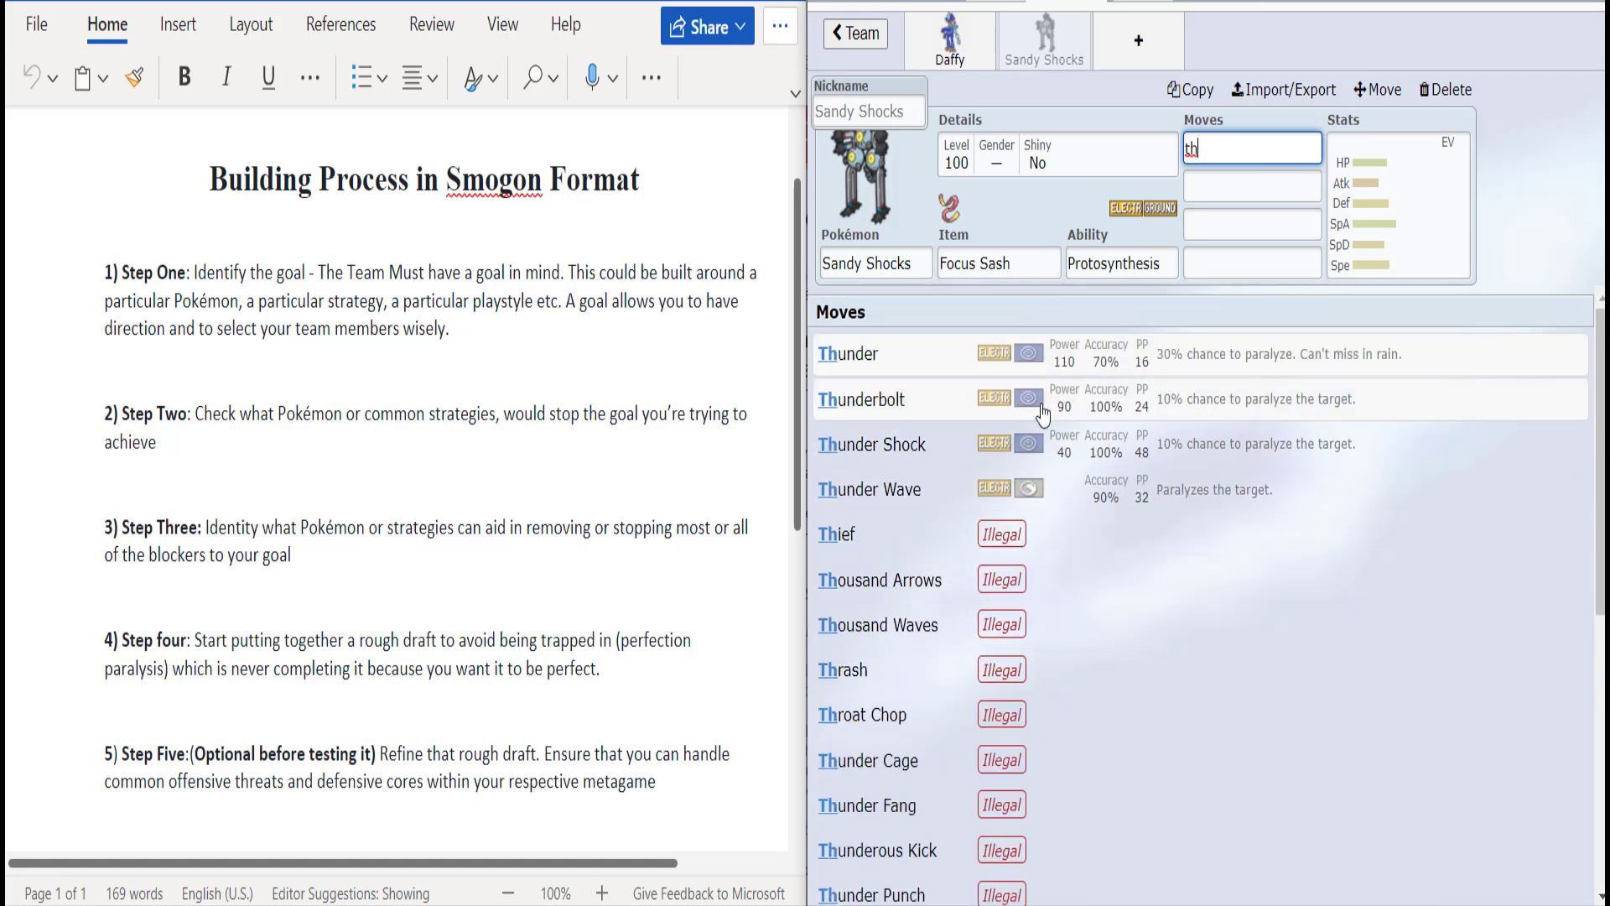
click(1044, 392)
text(ear)
click(1138, 356)
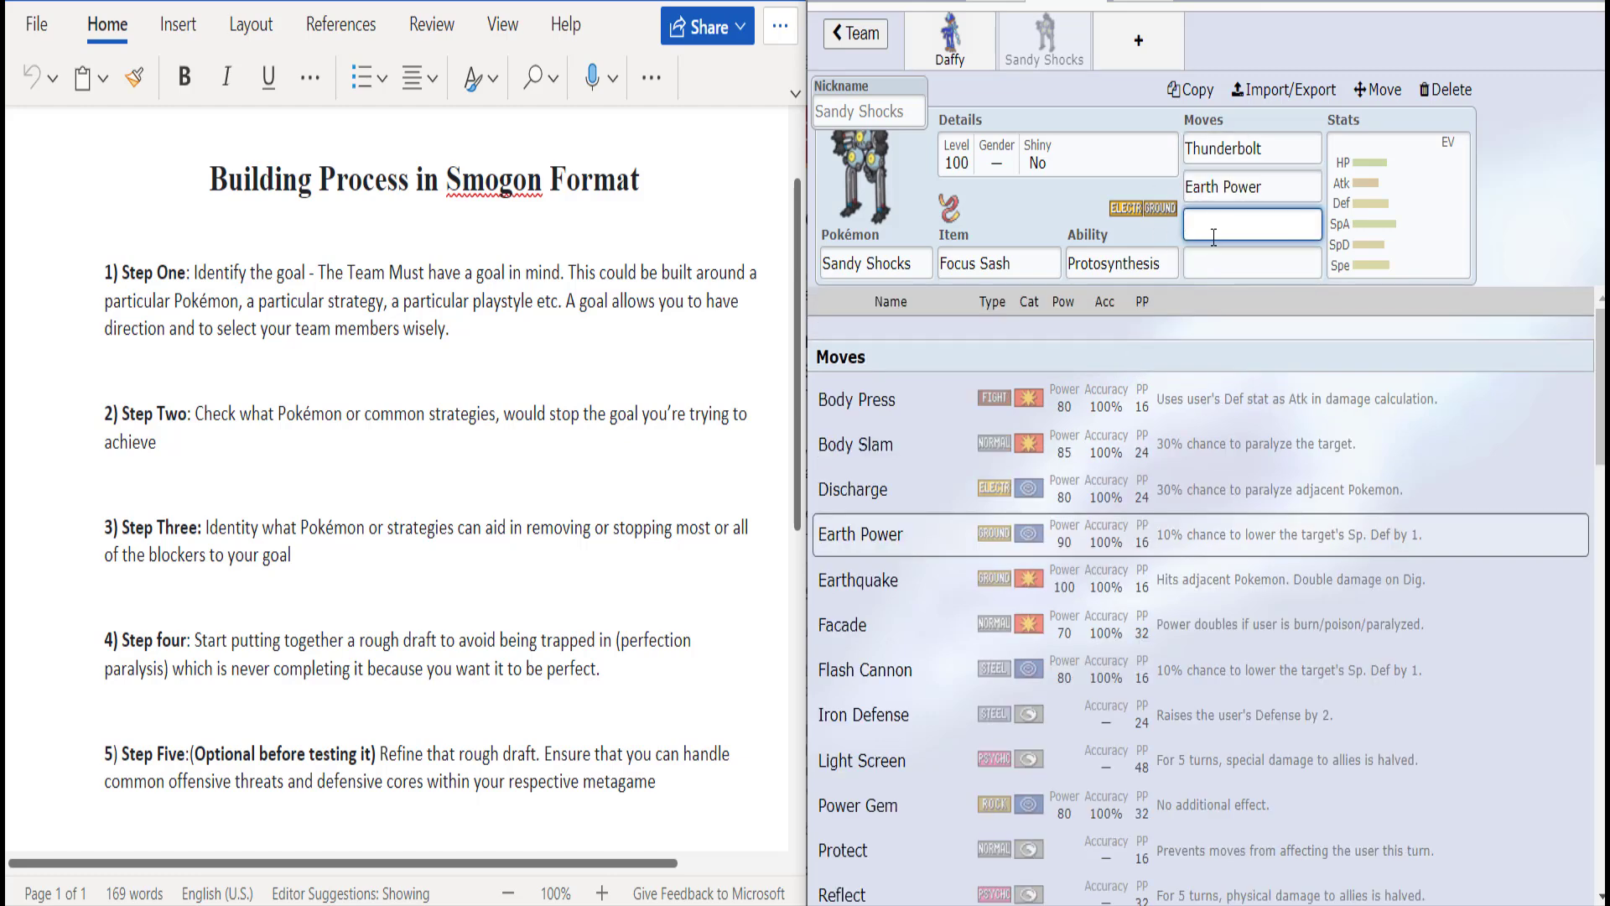
Step: Examine the full list of moves Sandy Shocks can learn, including the usually useless ones
scroll(1287, 417, down, 5)
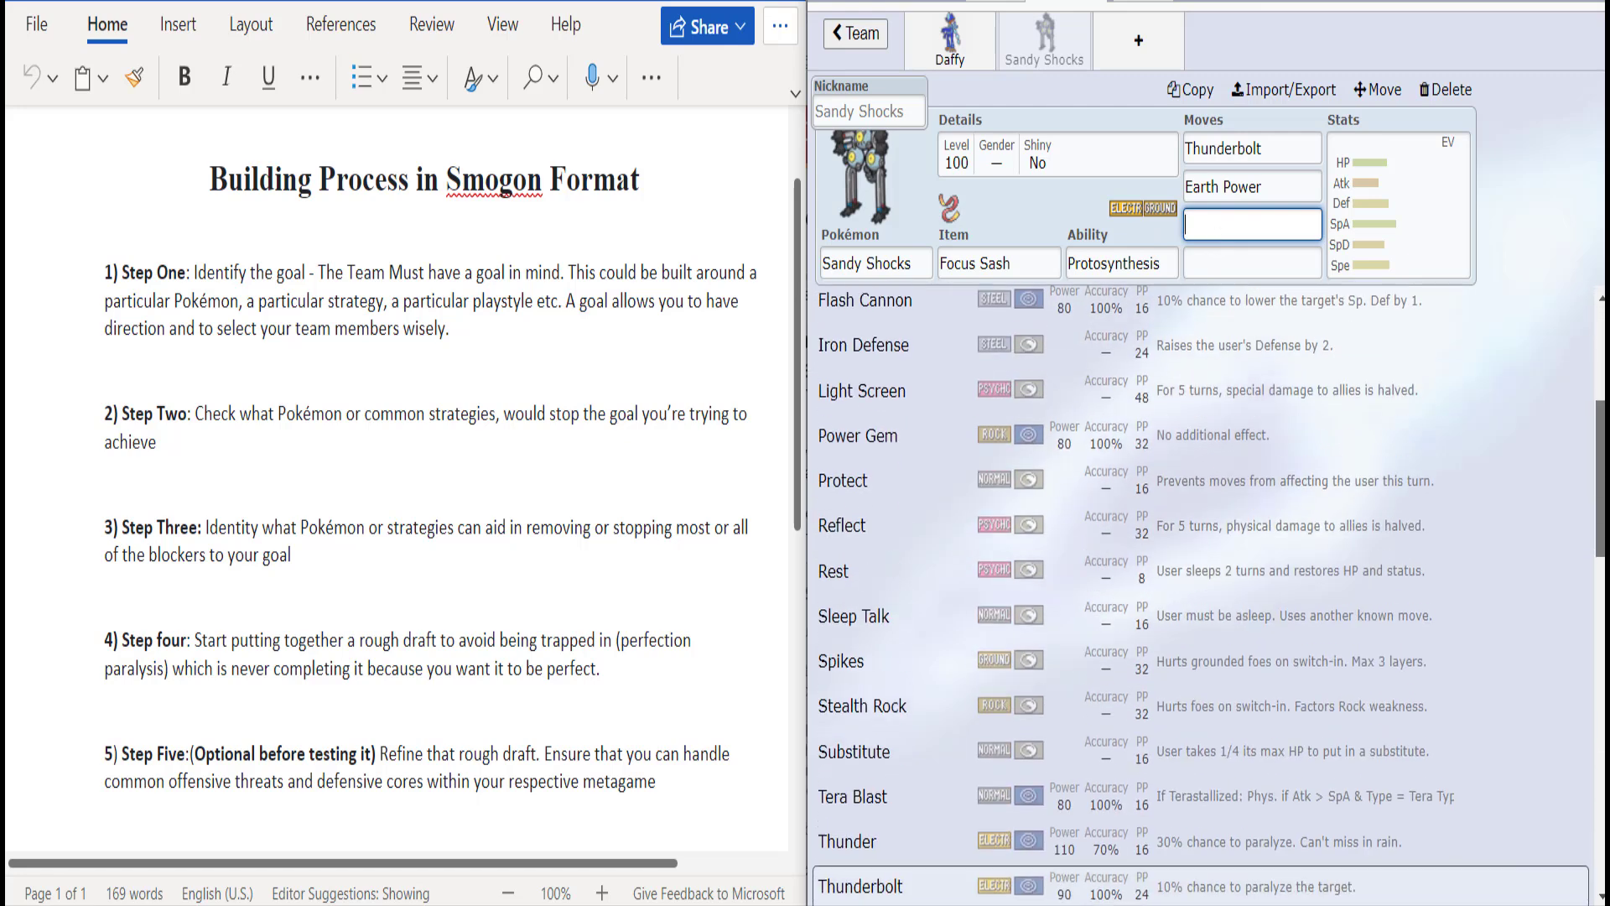
scroll(1200, 587, down, 5)
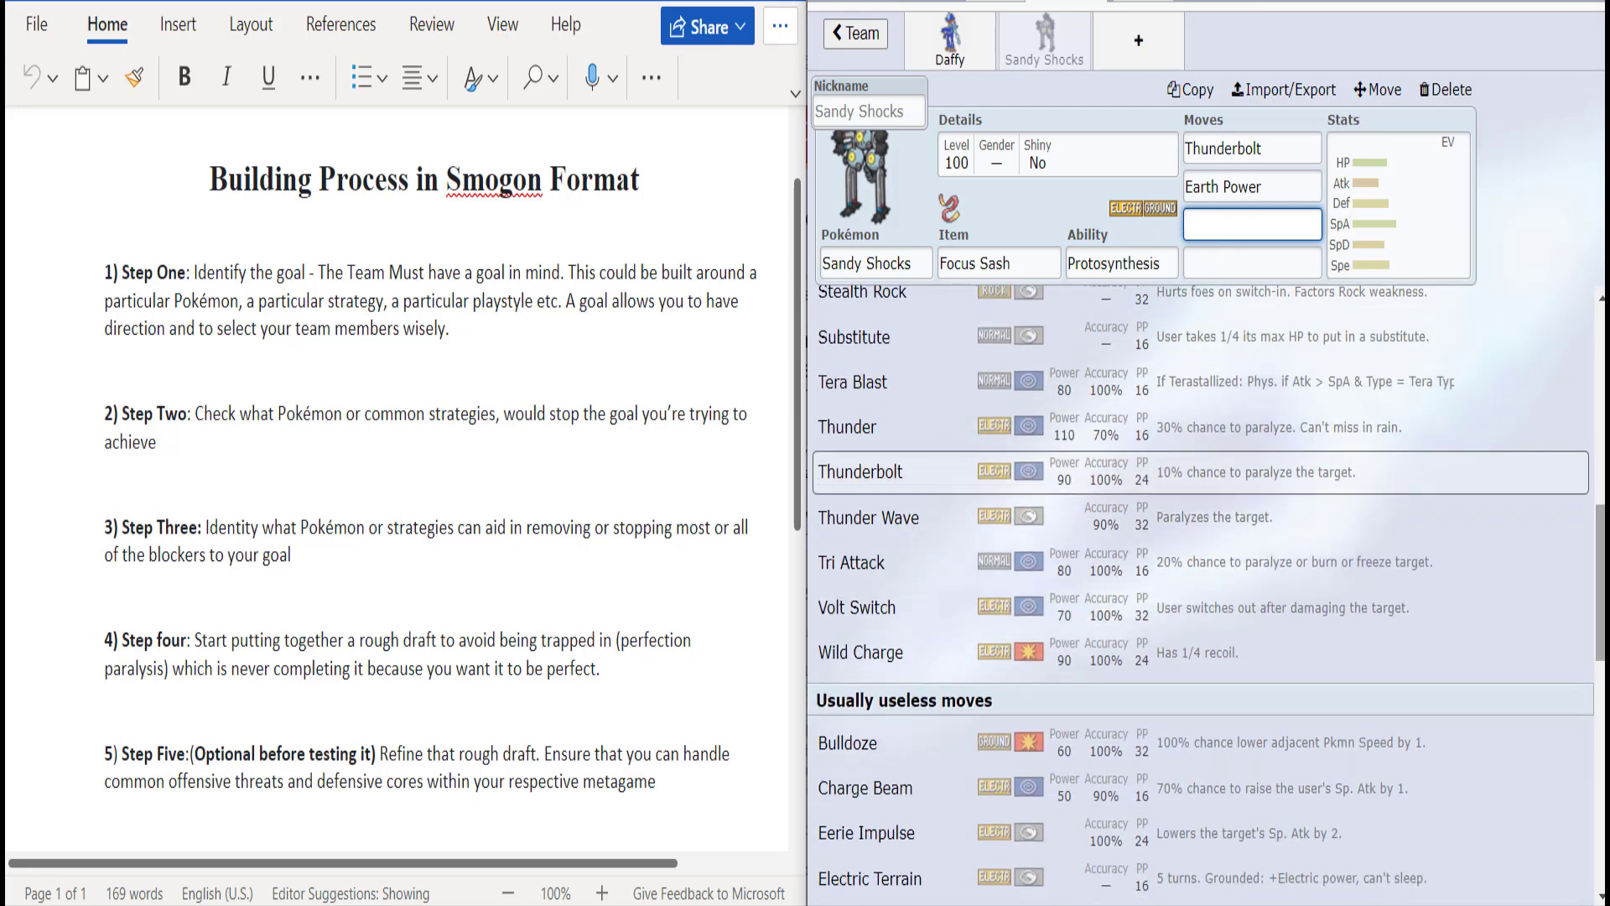
scroll(1199, 588, up, 5)
scroll(1199, 587, down, 8)
scroll(1199, 588, down, 5)
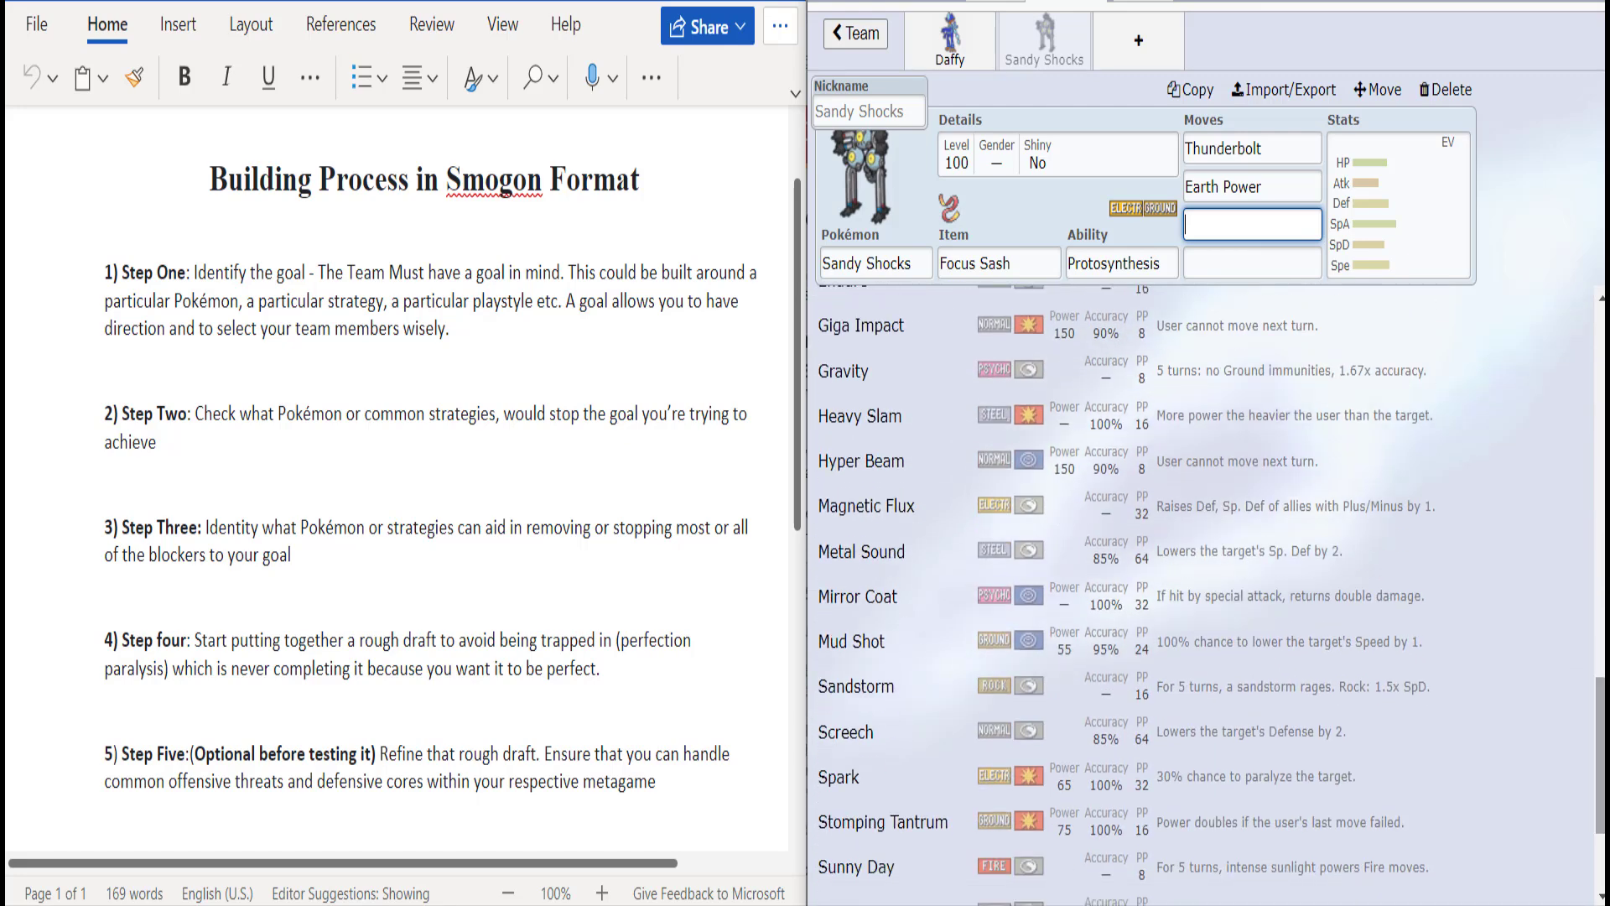
scroll(1199, 587, down, 2)
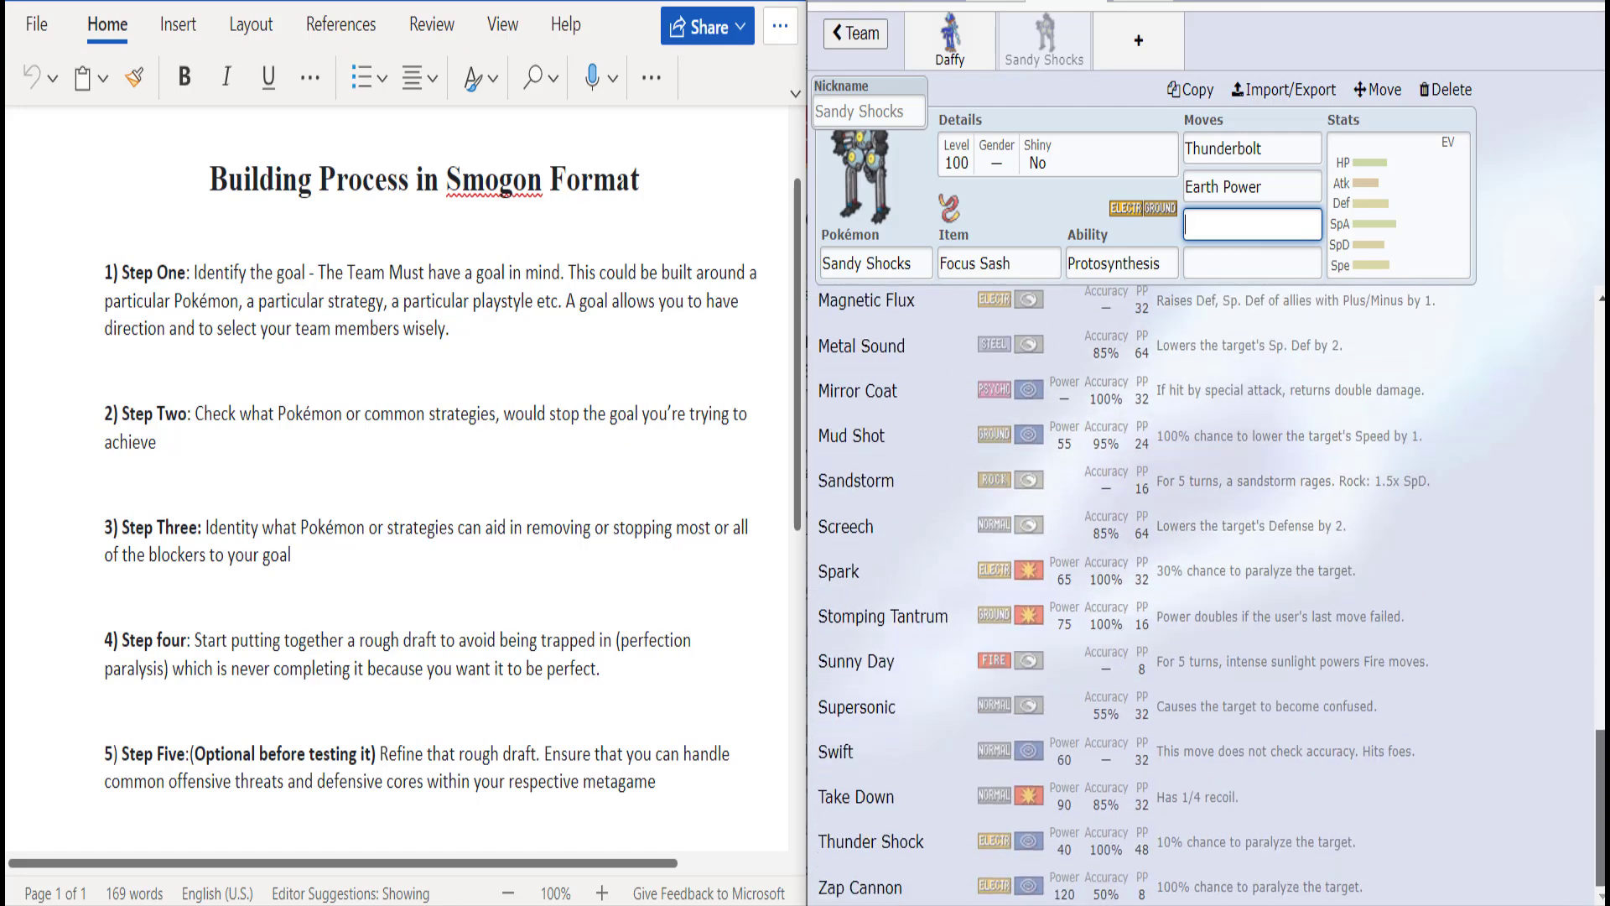
scroll(1200, 608, up, 10)
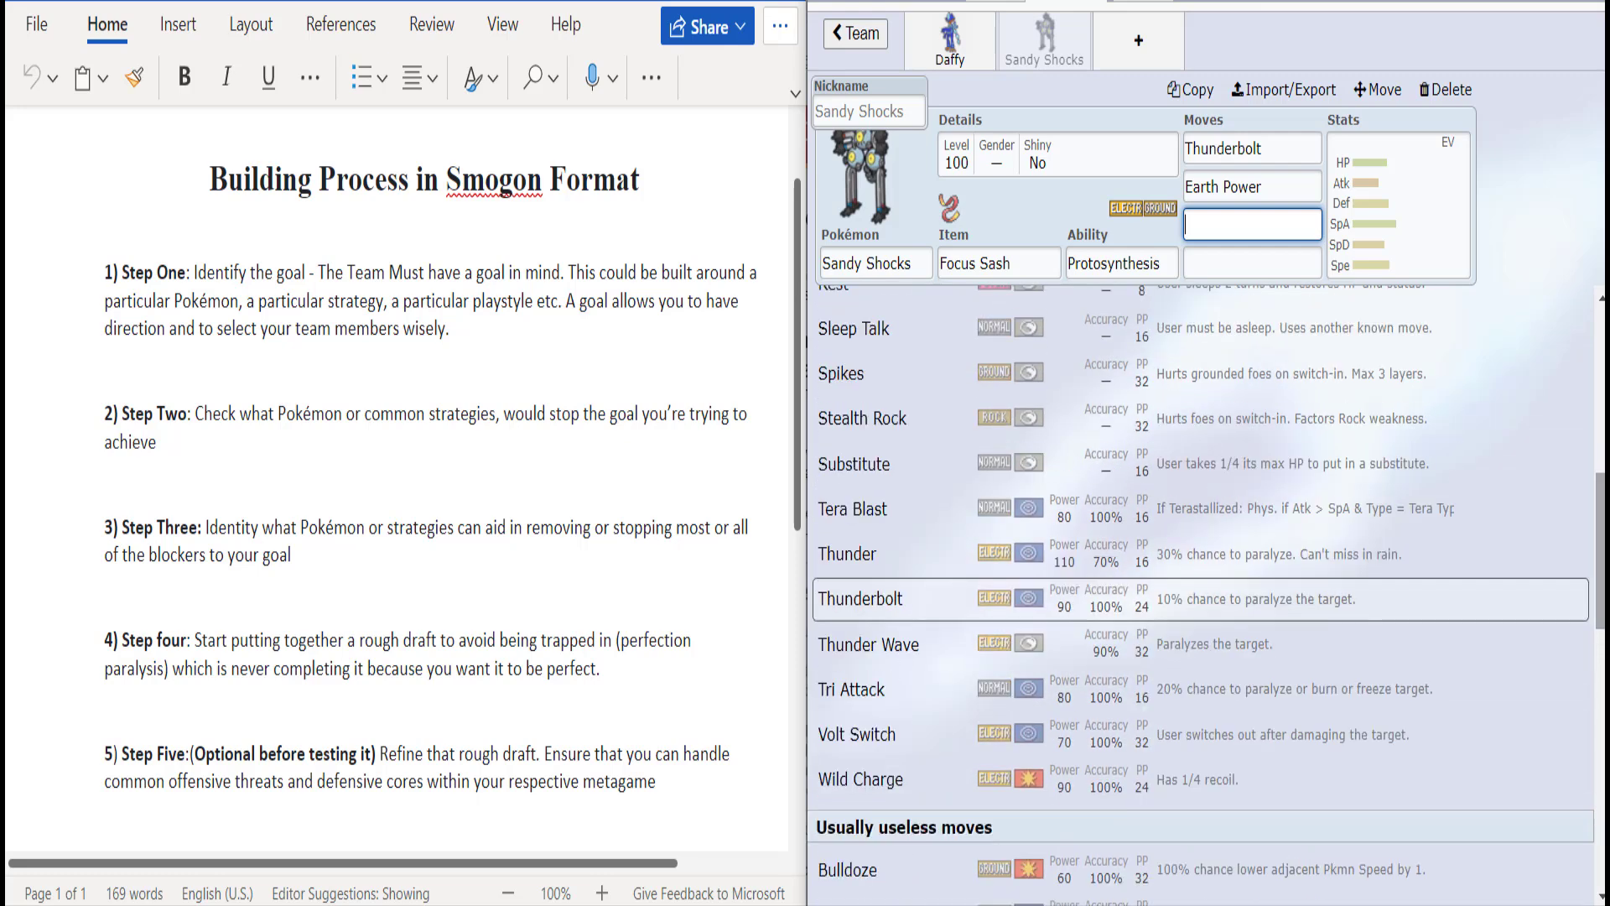
scroll(1200, 587, up, 10)
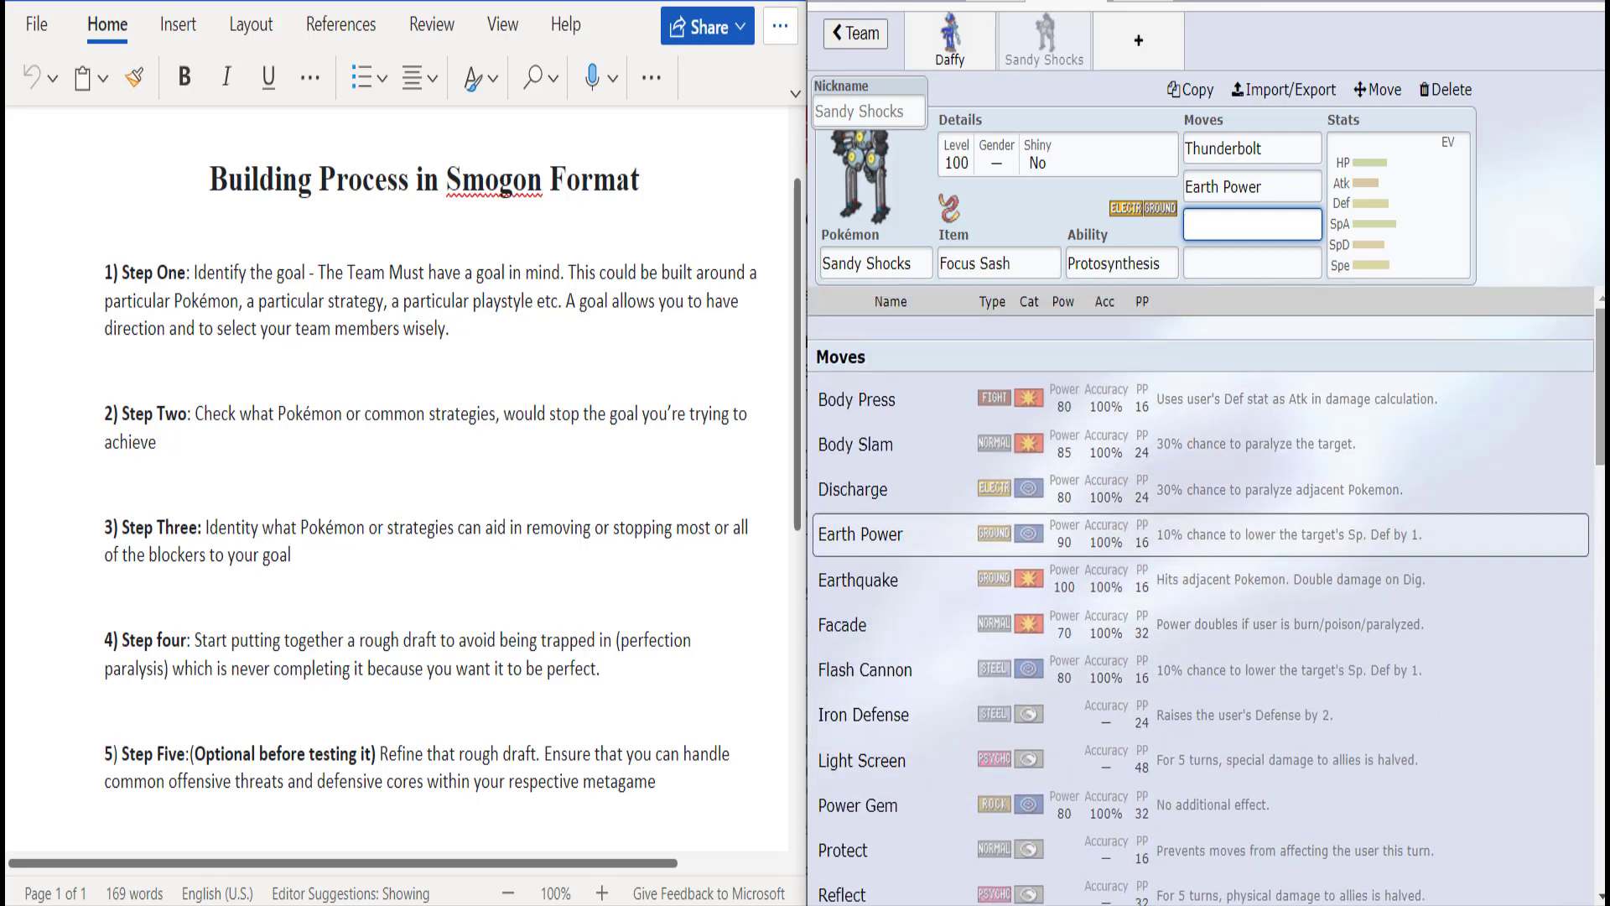
Step: Set Sandy Shocks's third and fourth moves to Spikes and Stealth Rock
text(pi)
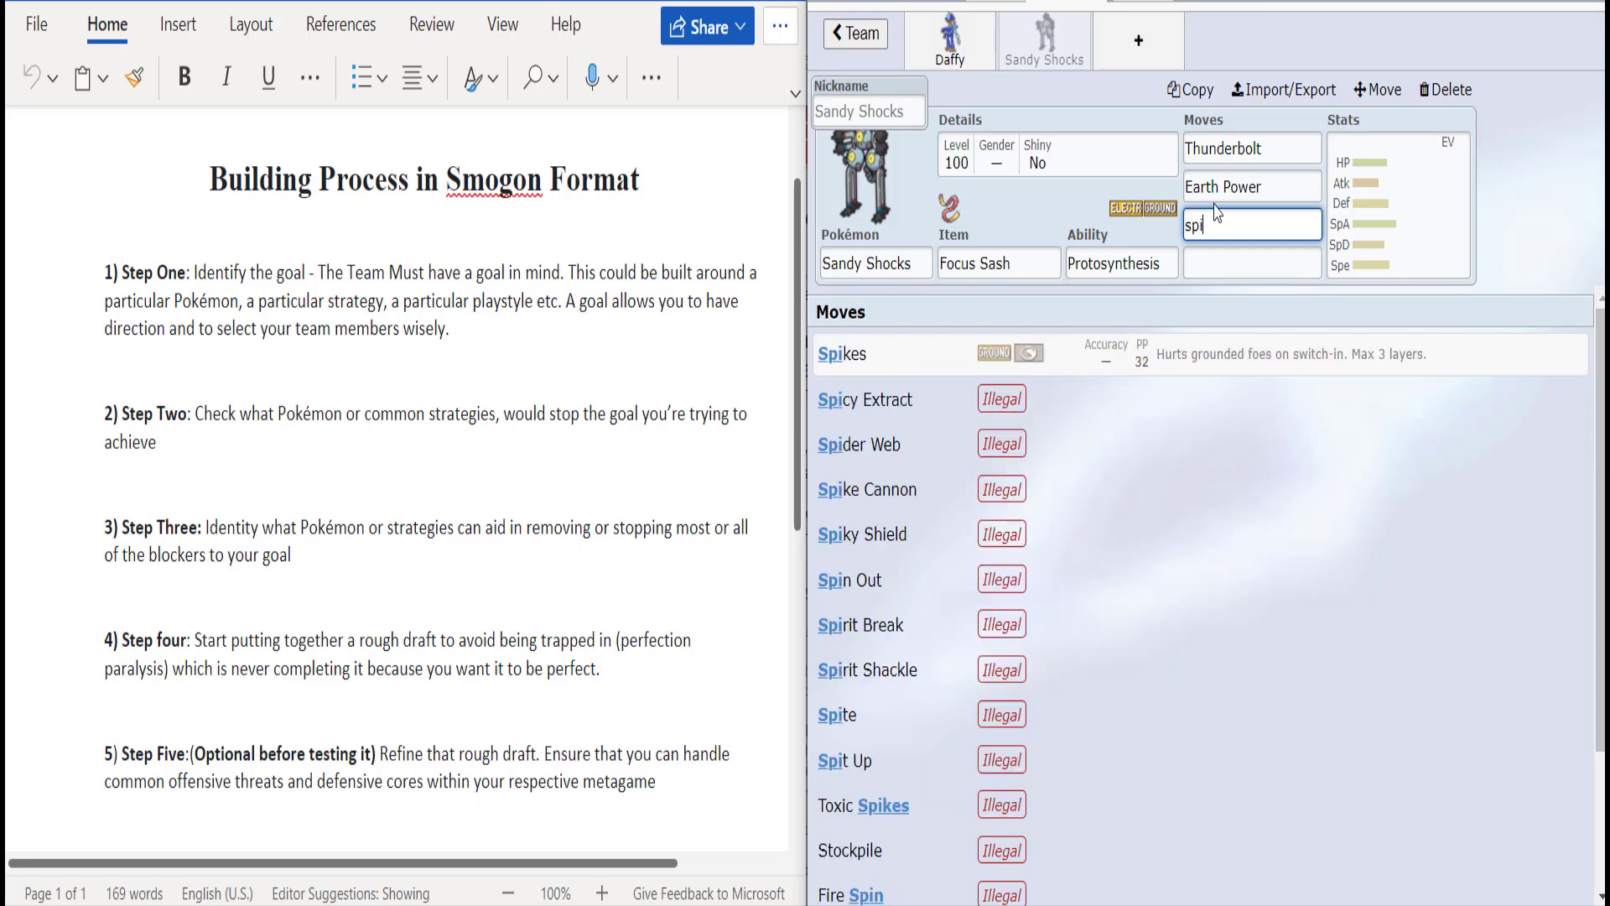
key(Return)
text(ste)
click(1186, 357)
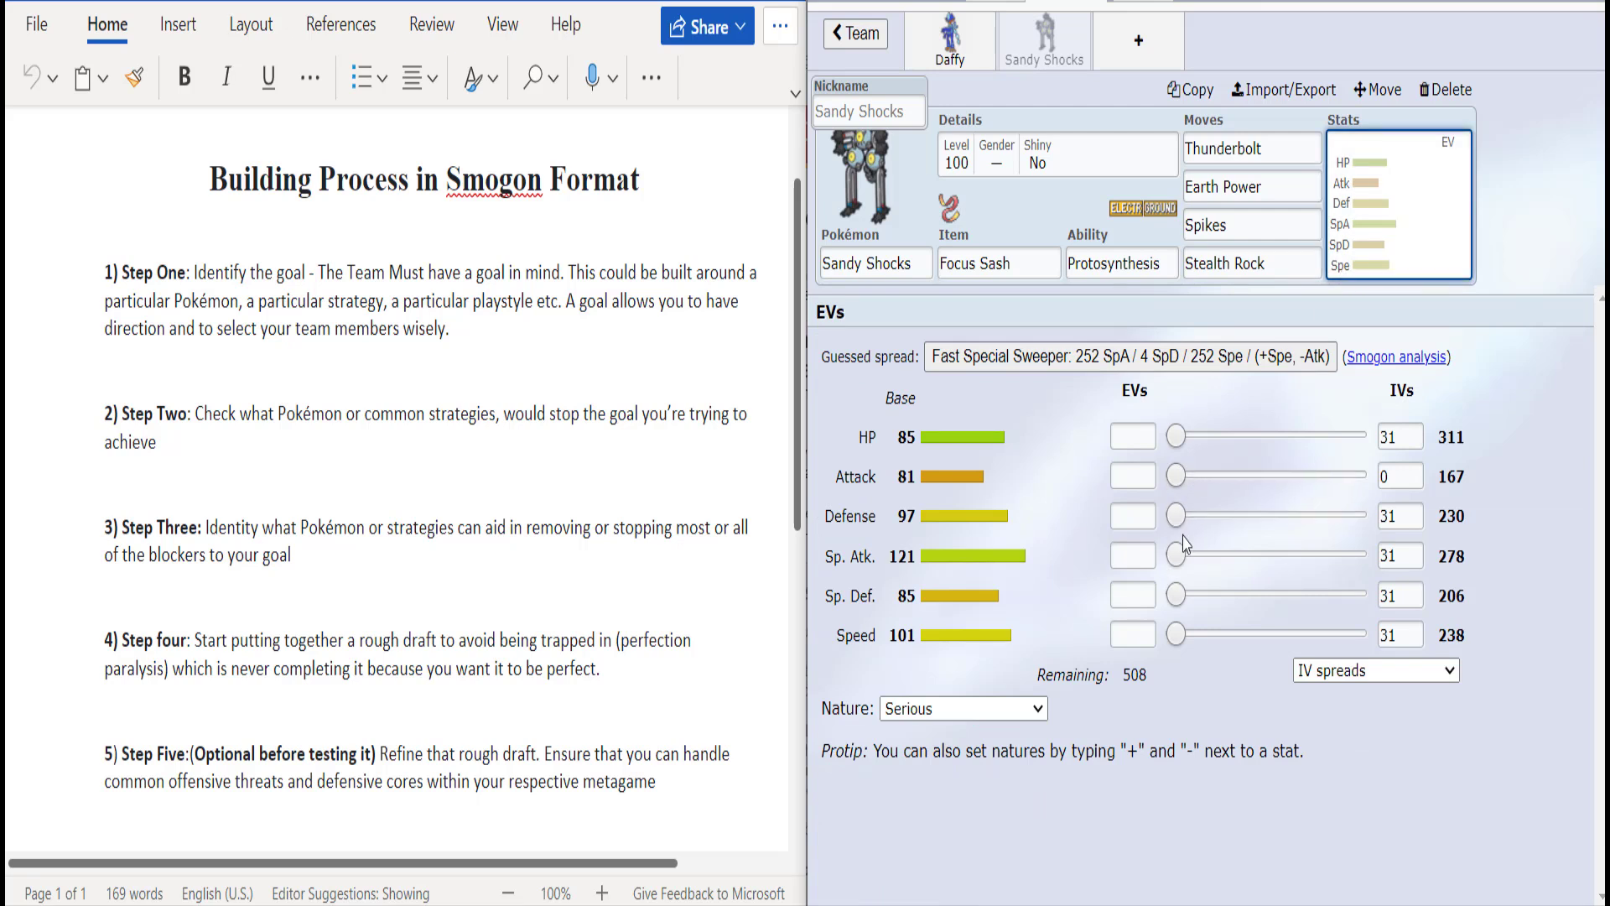
Step: Assign Sandy Shocks 252 Sp. Atk, 252 Speed and 4 Sp. Def EVs with a Timid nature
drag(1175, 555, 1546, 575)
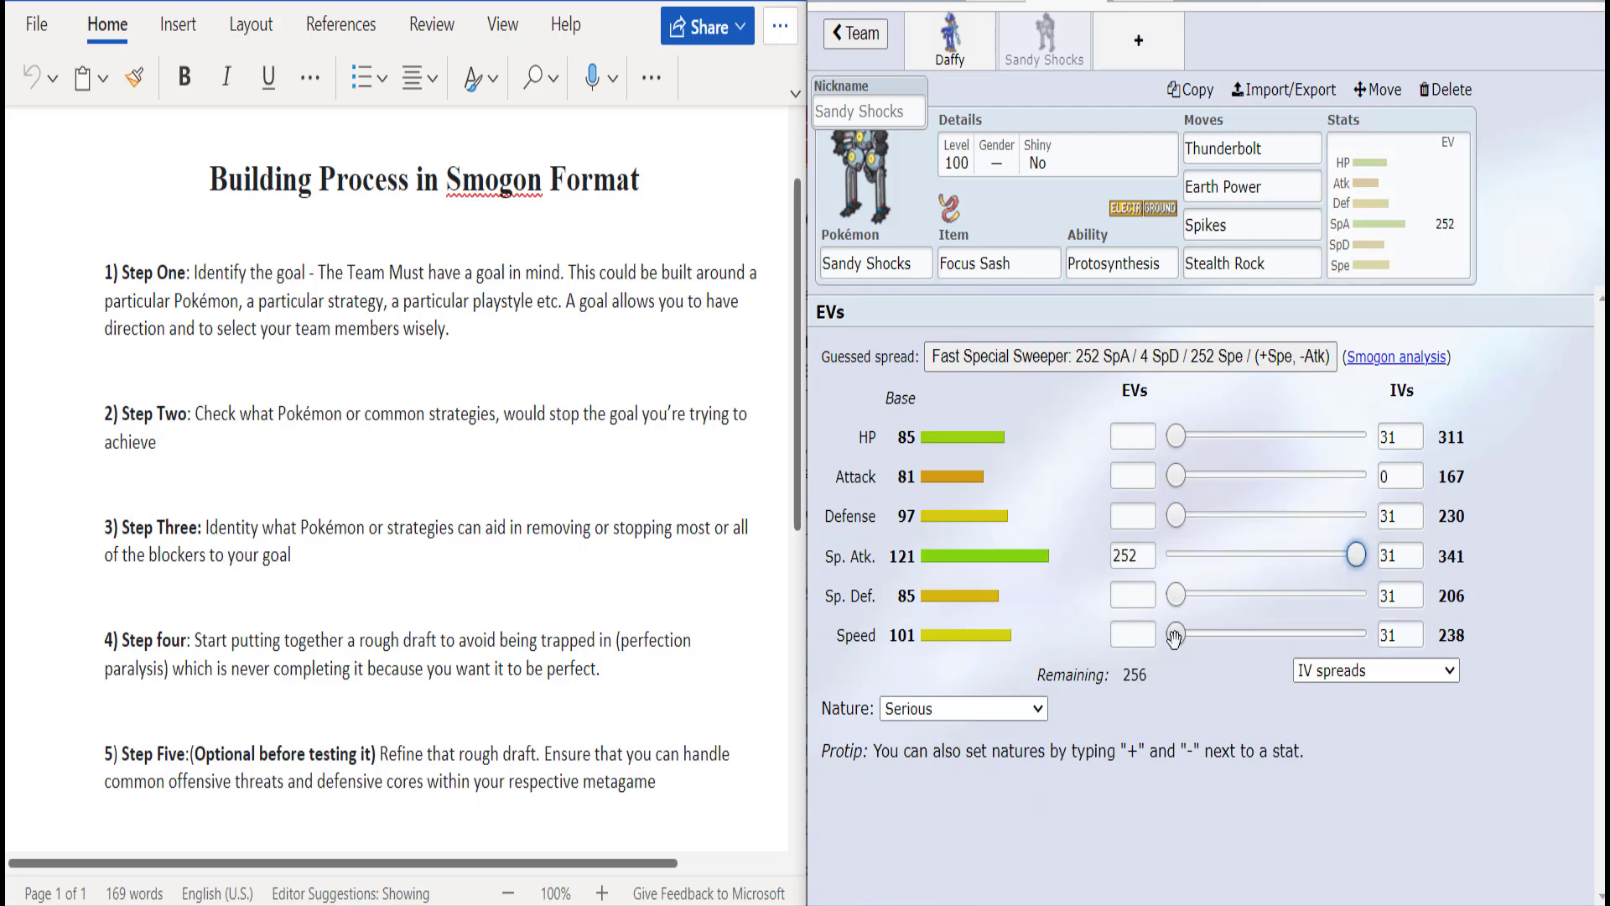
drag(1176, 635, 1539, 672)
click(989, 709)
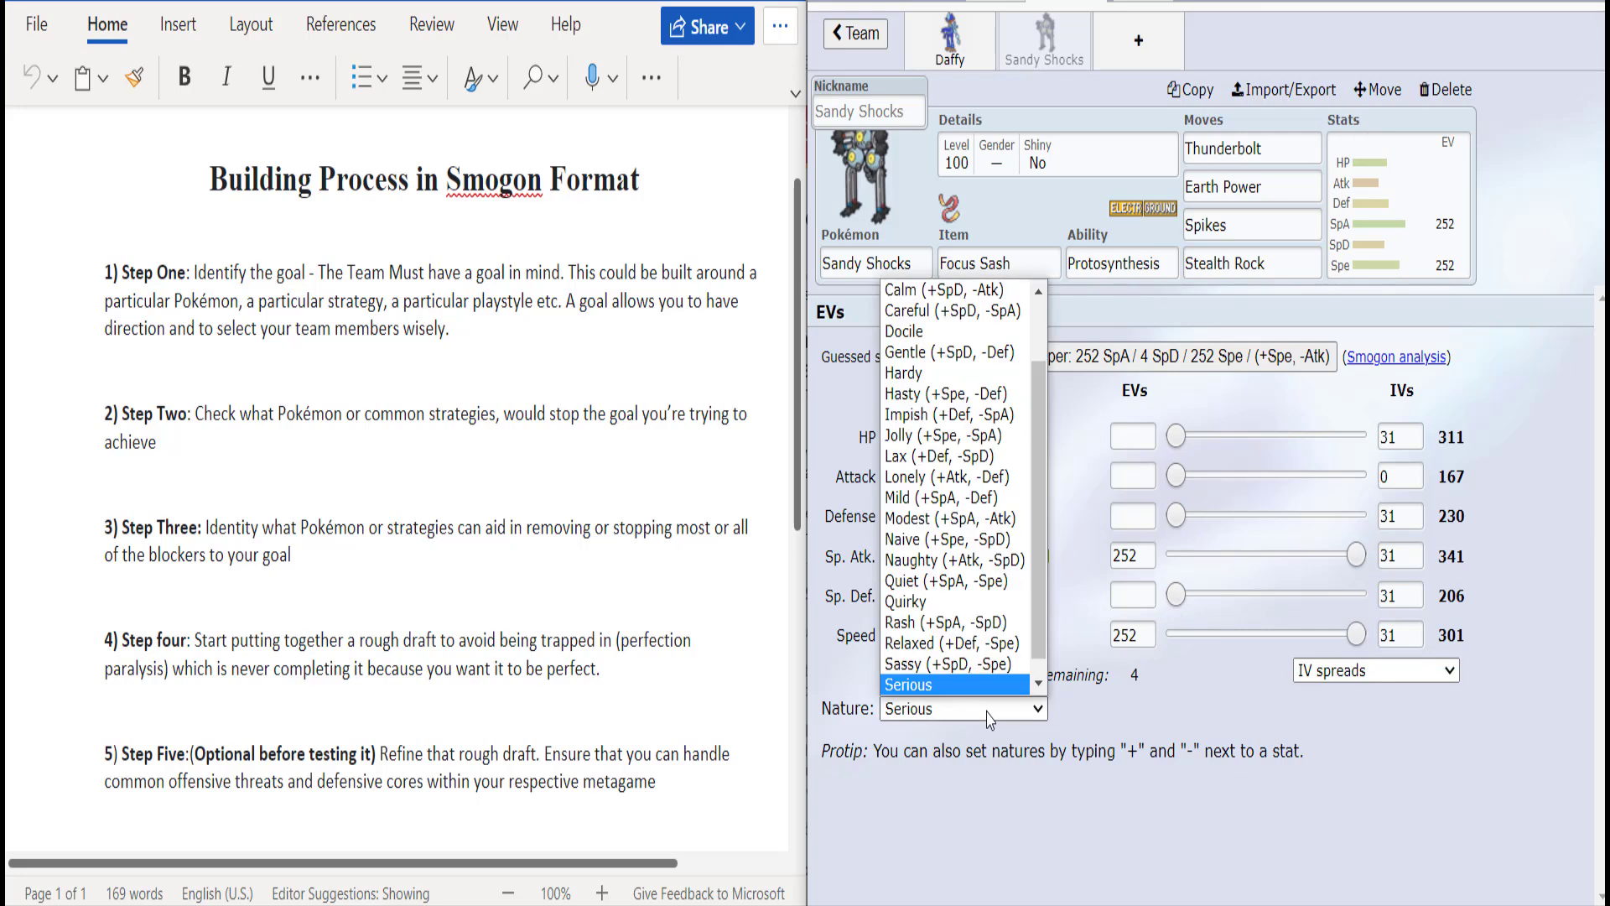
key(Down)
key(Return)
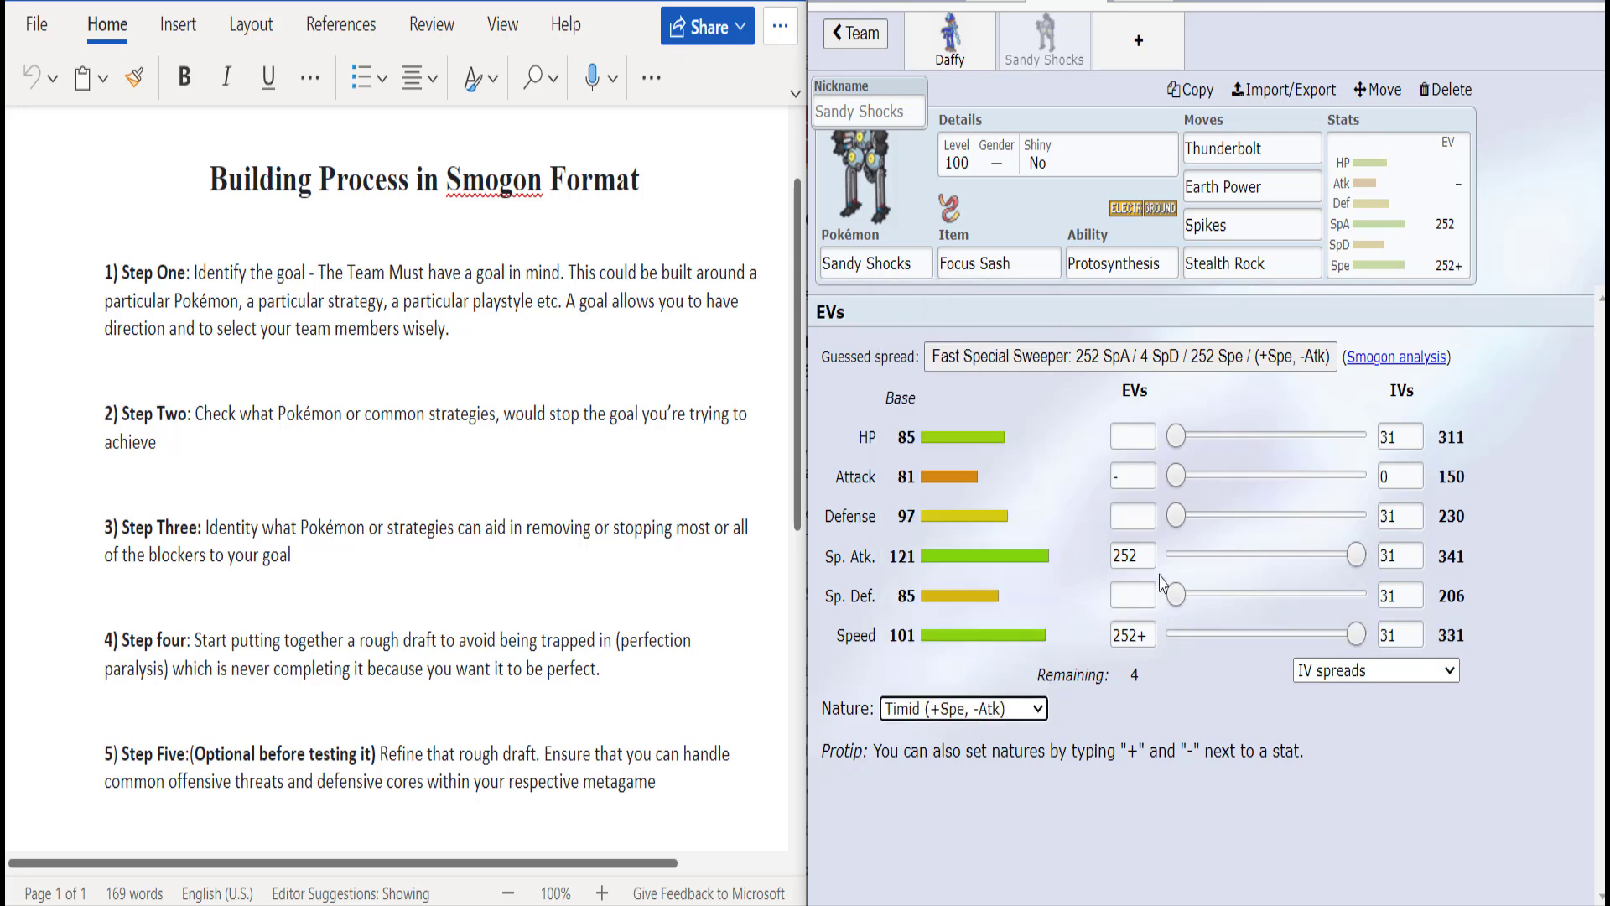
drag(1177, 594, 1180, 594)
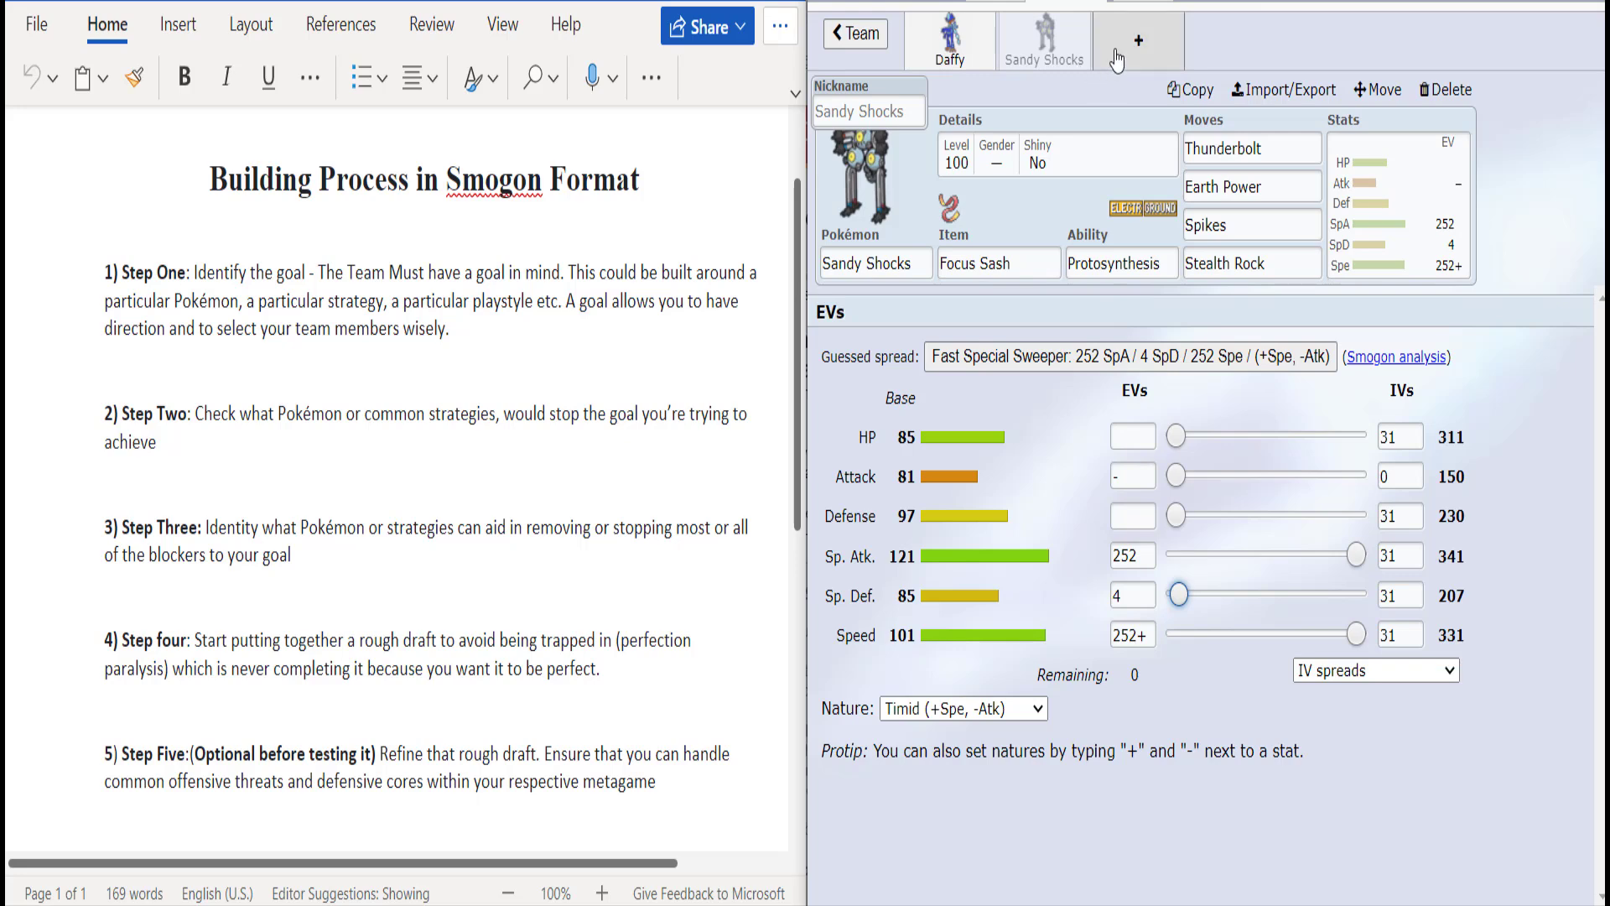
Step: Check the Quaquaval set, and add Breloom from the OU list as the third team member
click(965, 55)
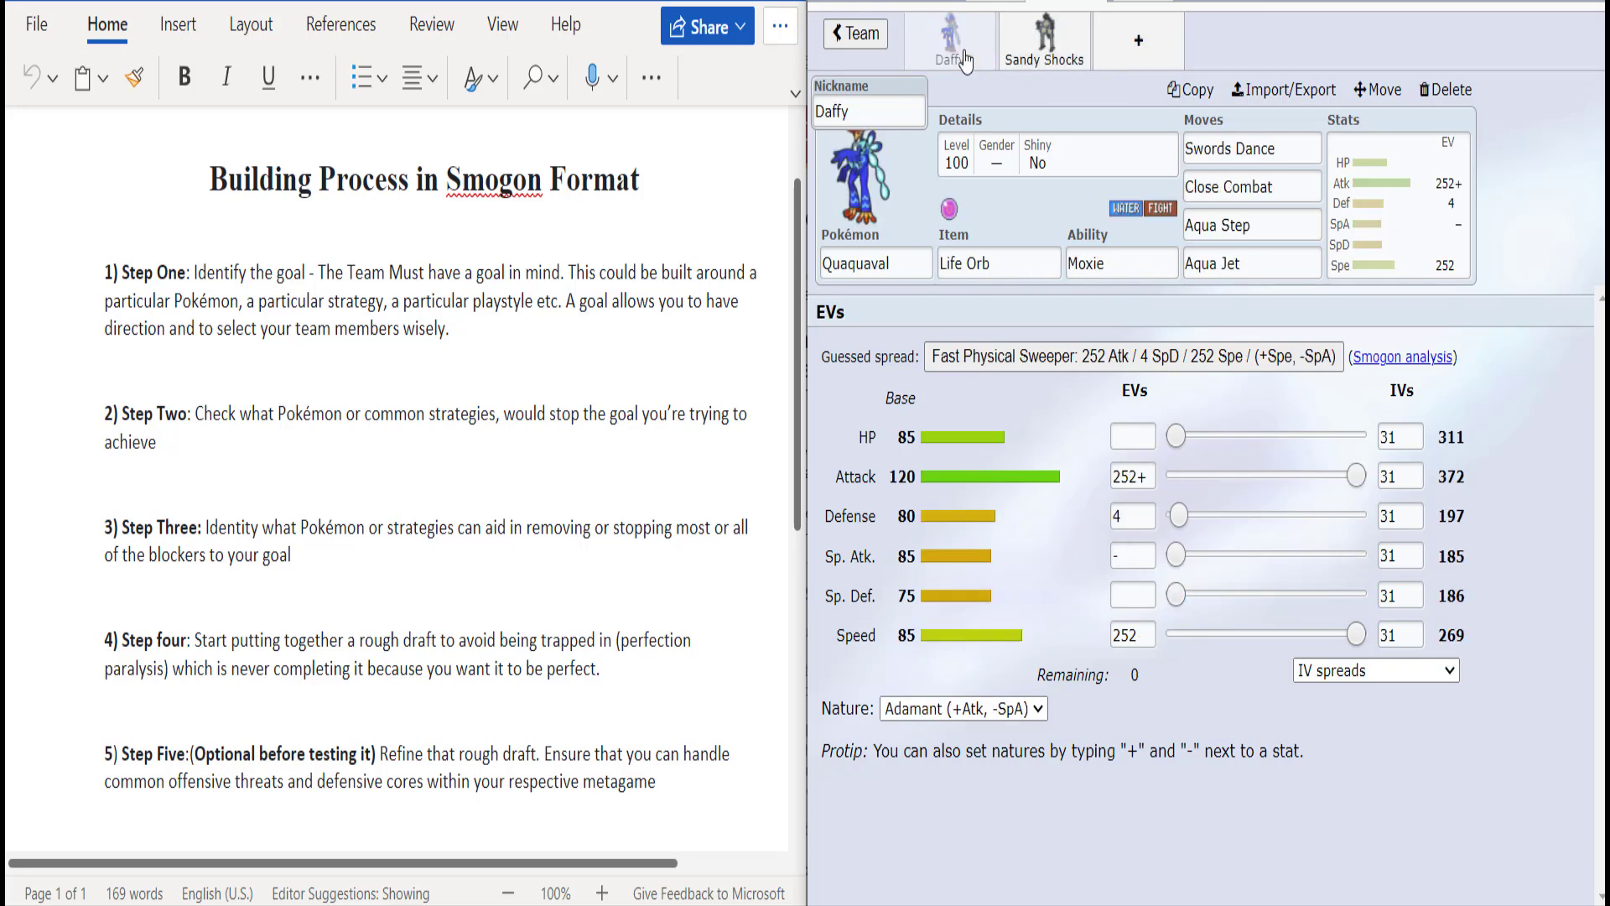
click(1087, 64)
click(1138, 41)
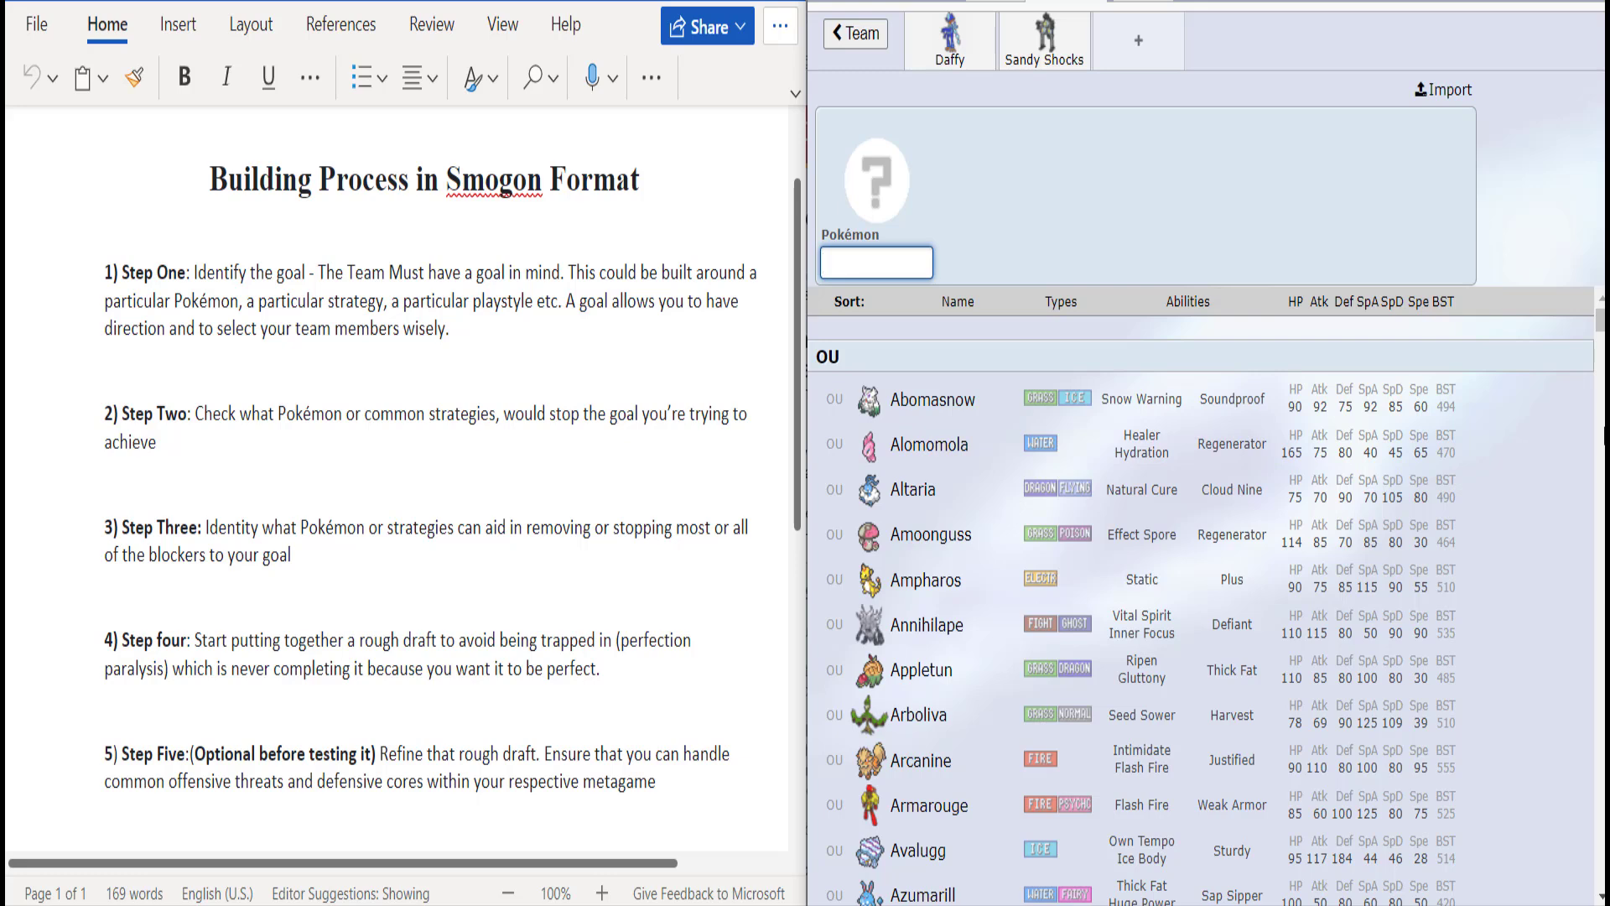
scroll(1199, 587, down, 6)
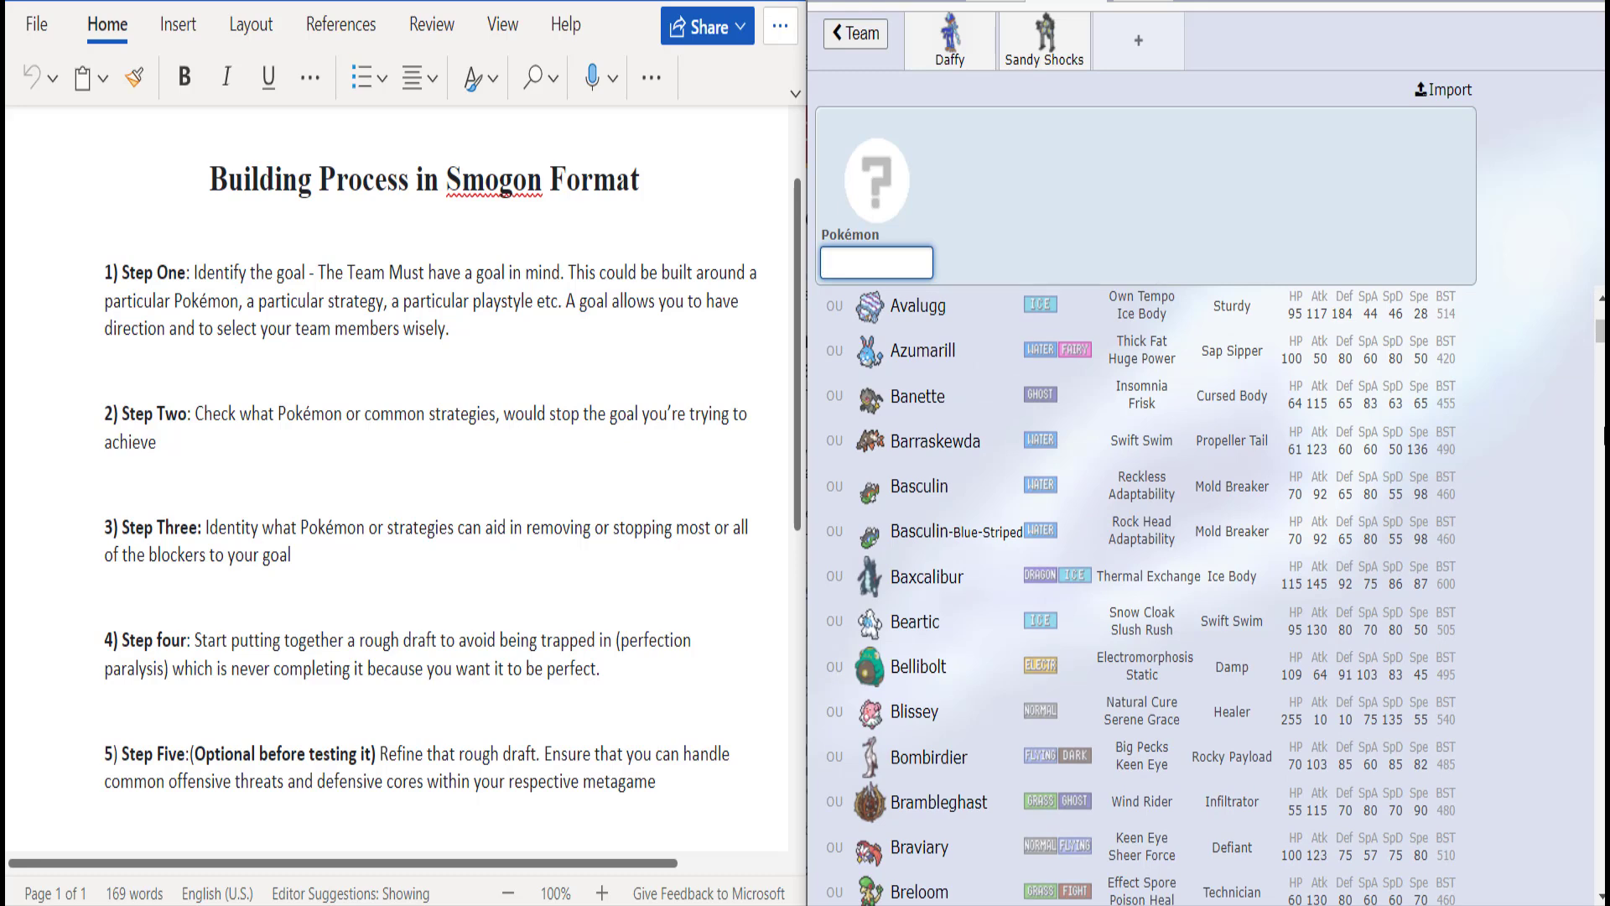
scroll(1145, 587, down, 6)
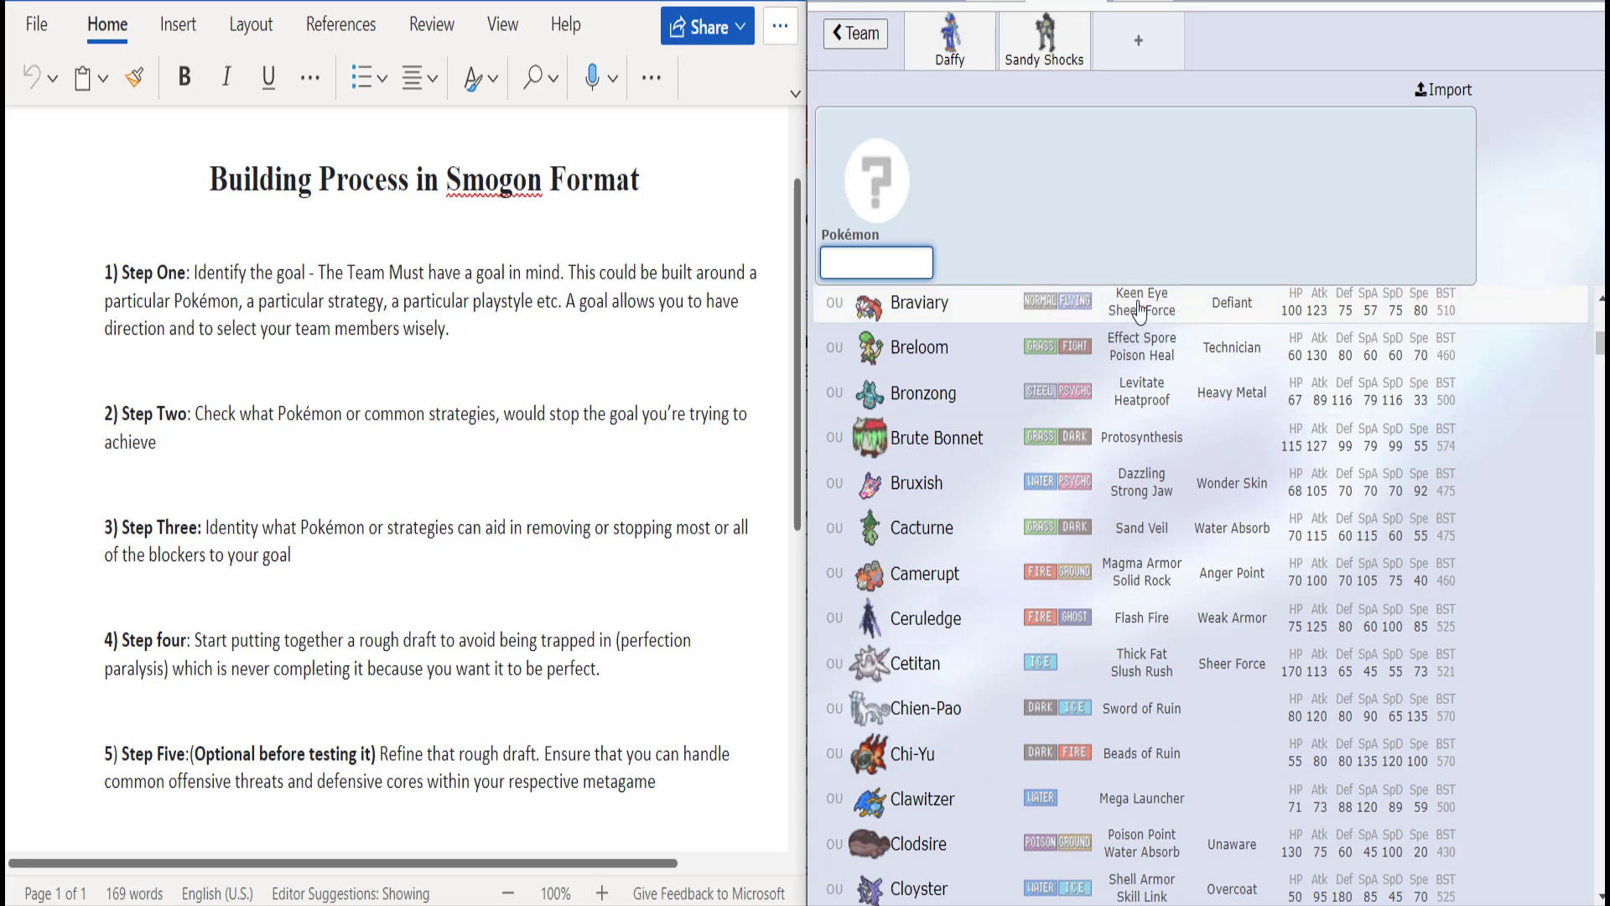
click(980, 369)
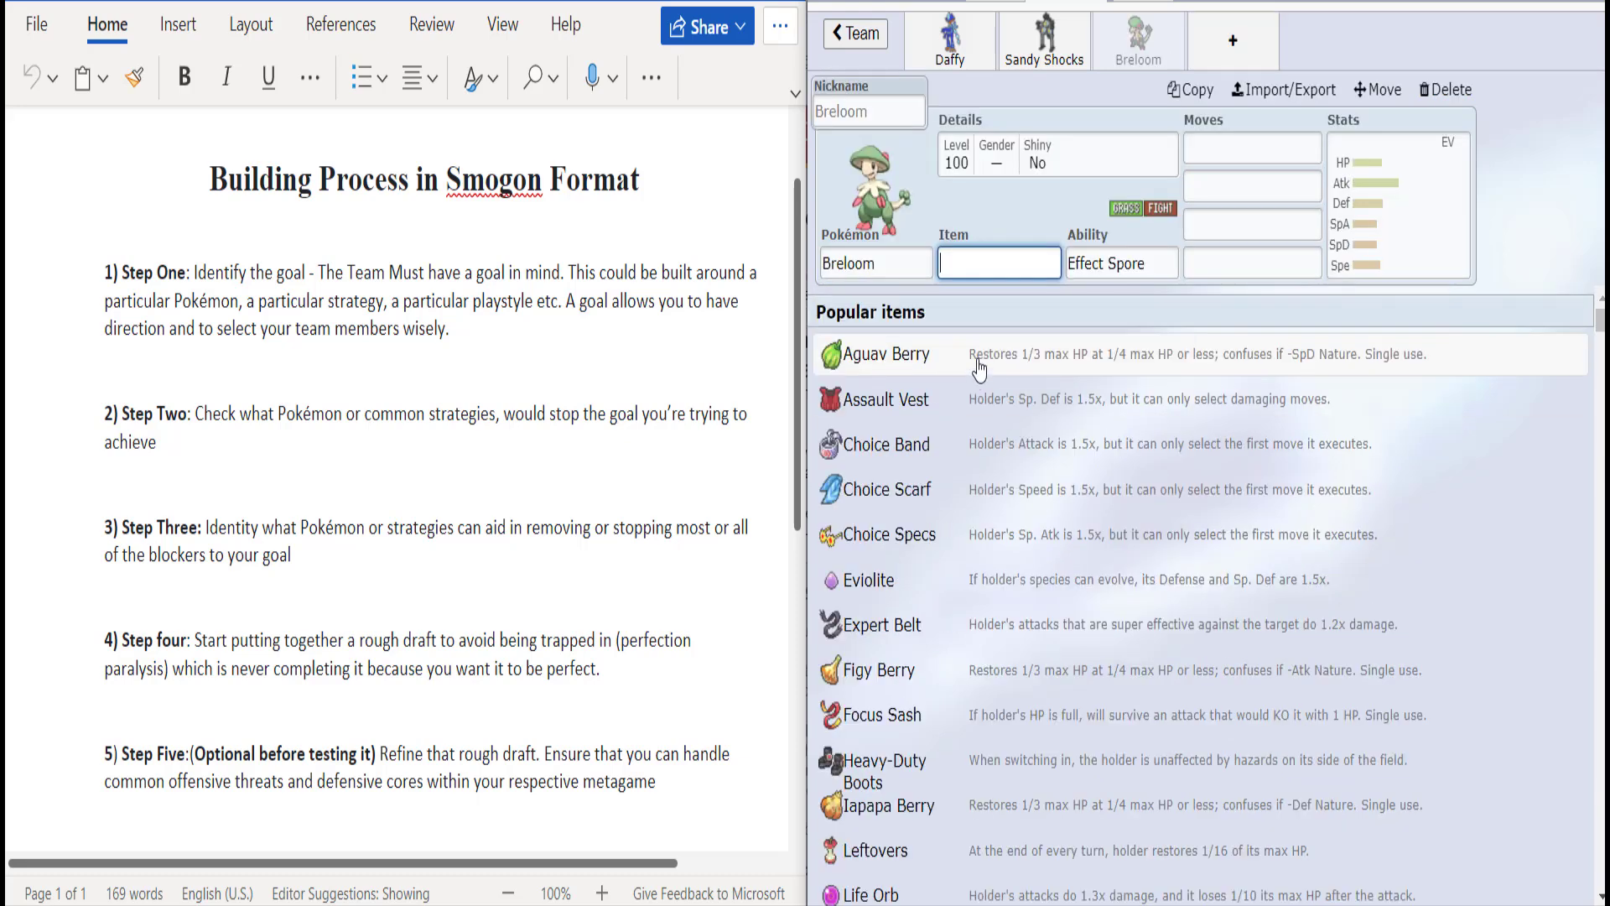
Step: Examine the moves Breloom can learn, down to the start of the usually useless ones, without choosing any
click(1226, 221)
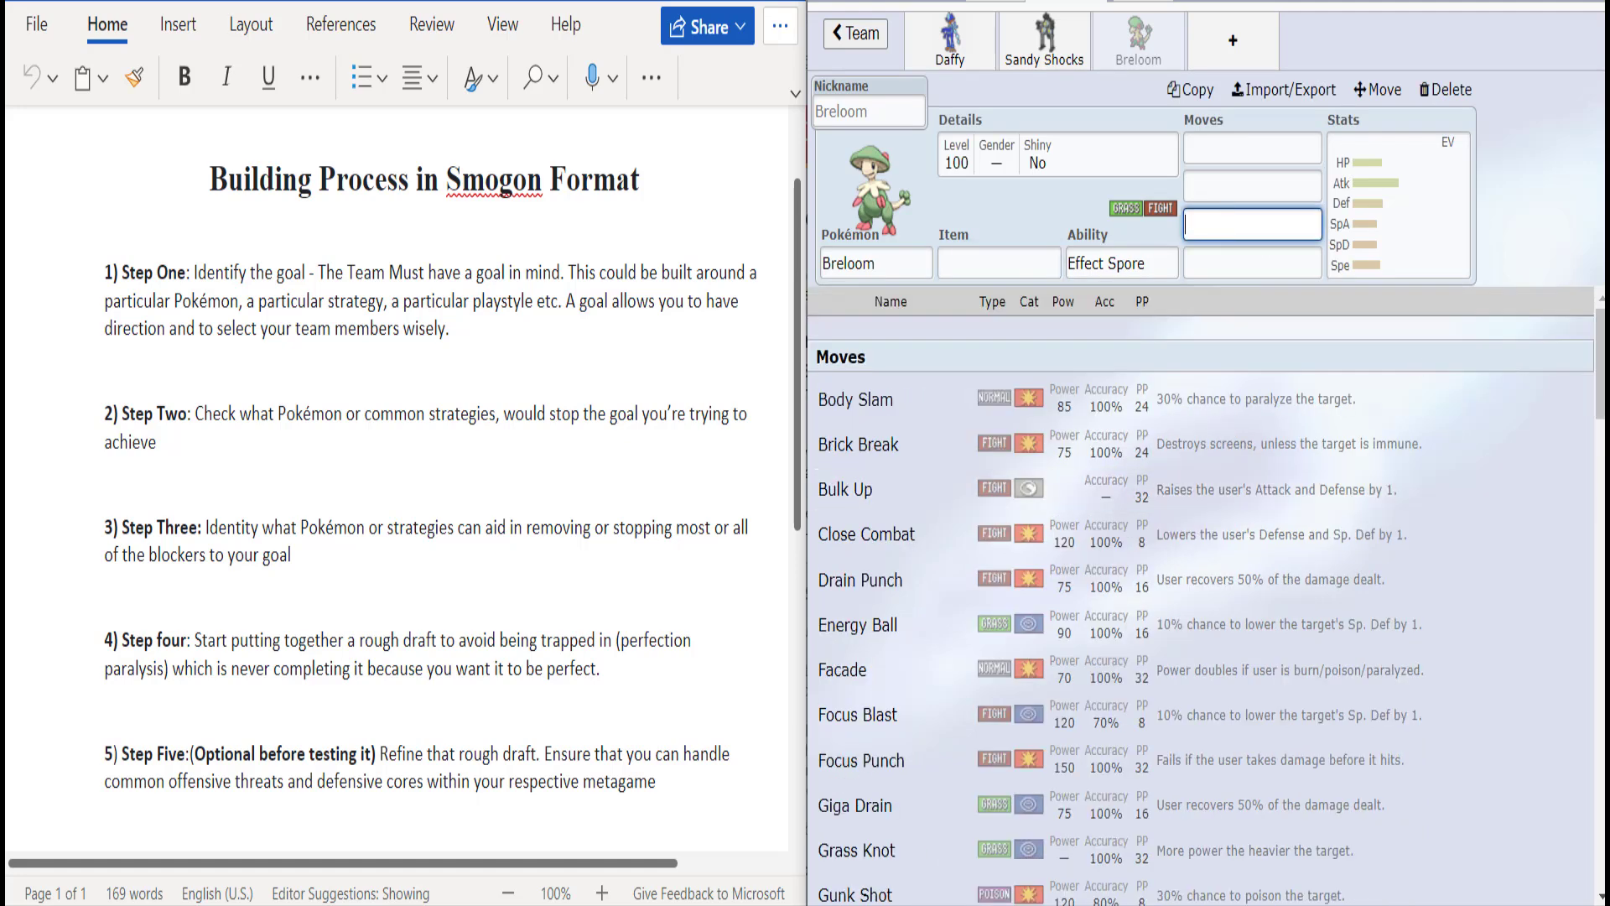
scroll(1199, 587, down, 6)
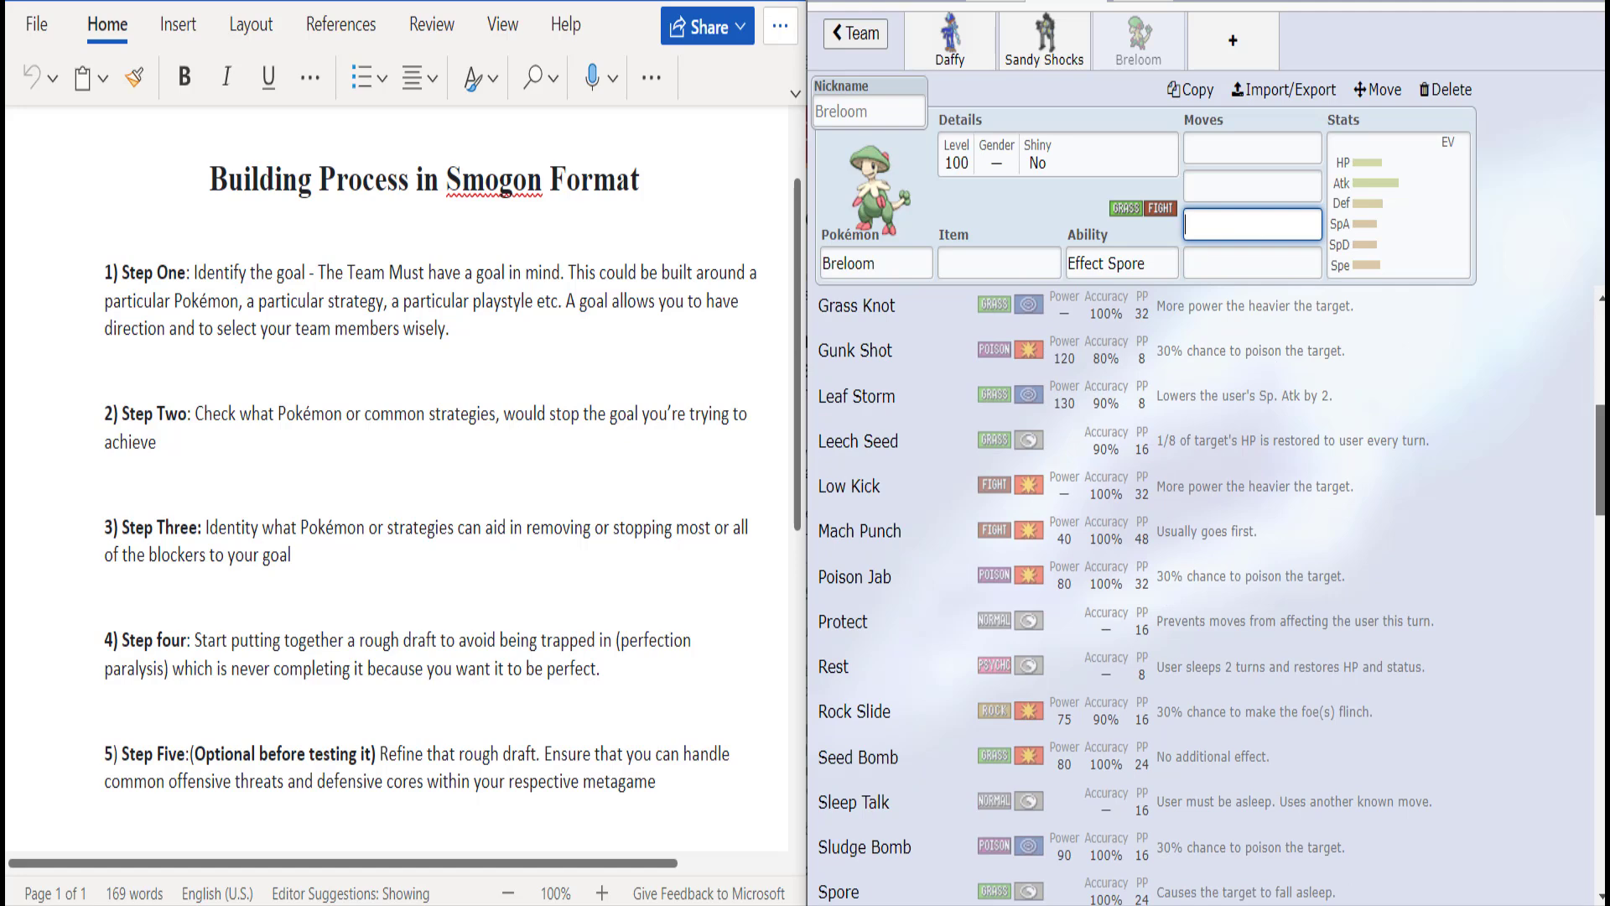
scroll(1602, 602, down, 7)
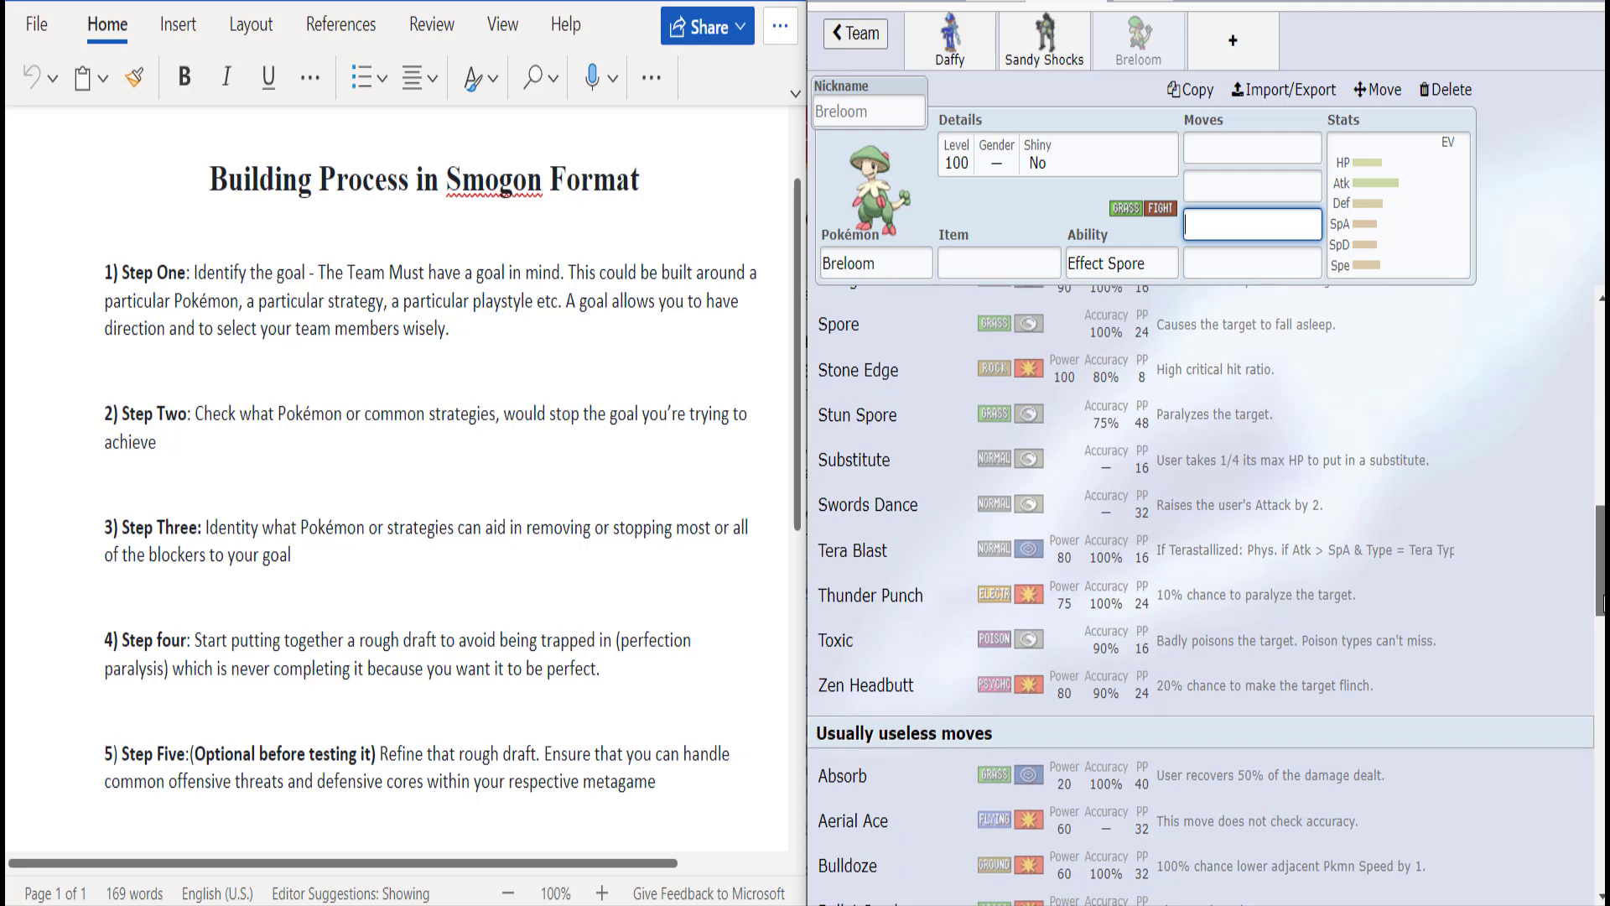
scroll(1602, 603, down, 2)
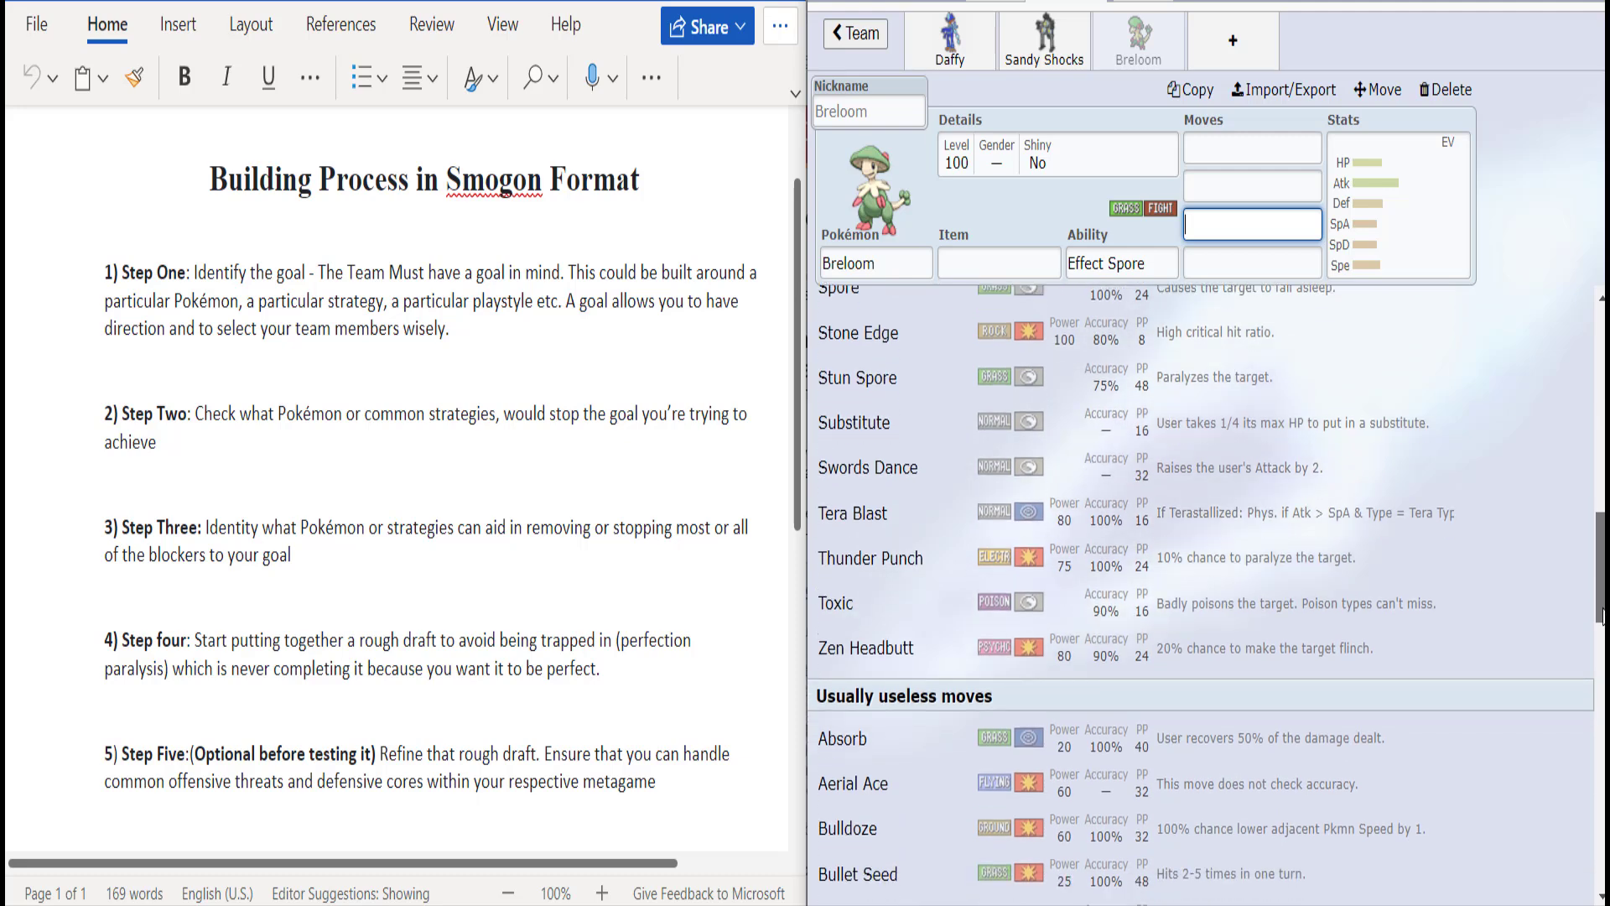
mouse_move(1602, 608)
mouse_down()
mouse_move(1602, 853)
mouse_move(1602, 379)
mouse_up()
Step: Replace Breloom with Dragapult from the OU list in the third team slot
click(899, 260)
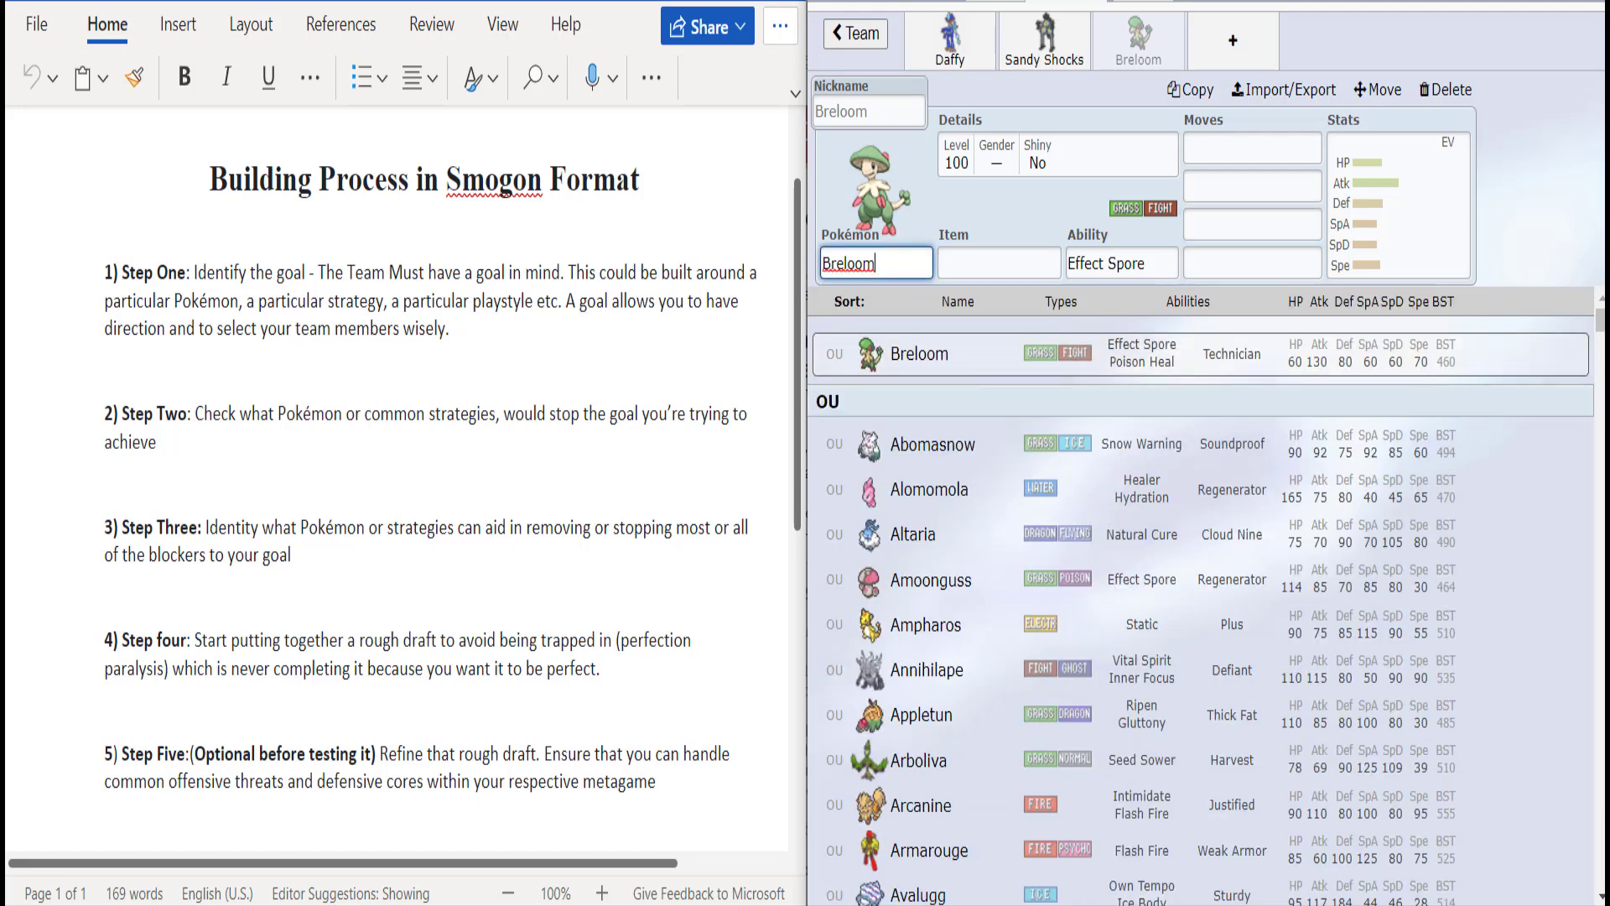
scroll(1199, 596, down, 6)
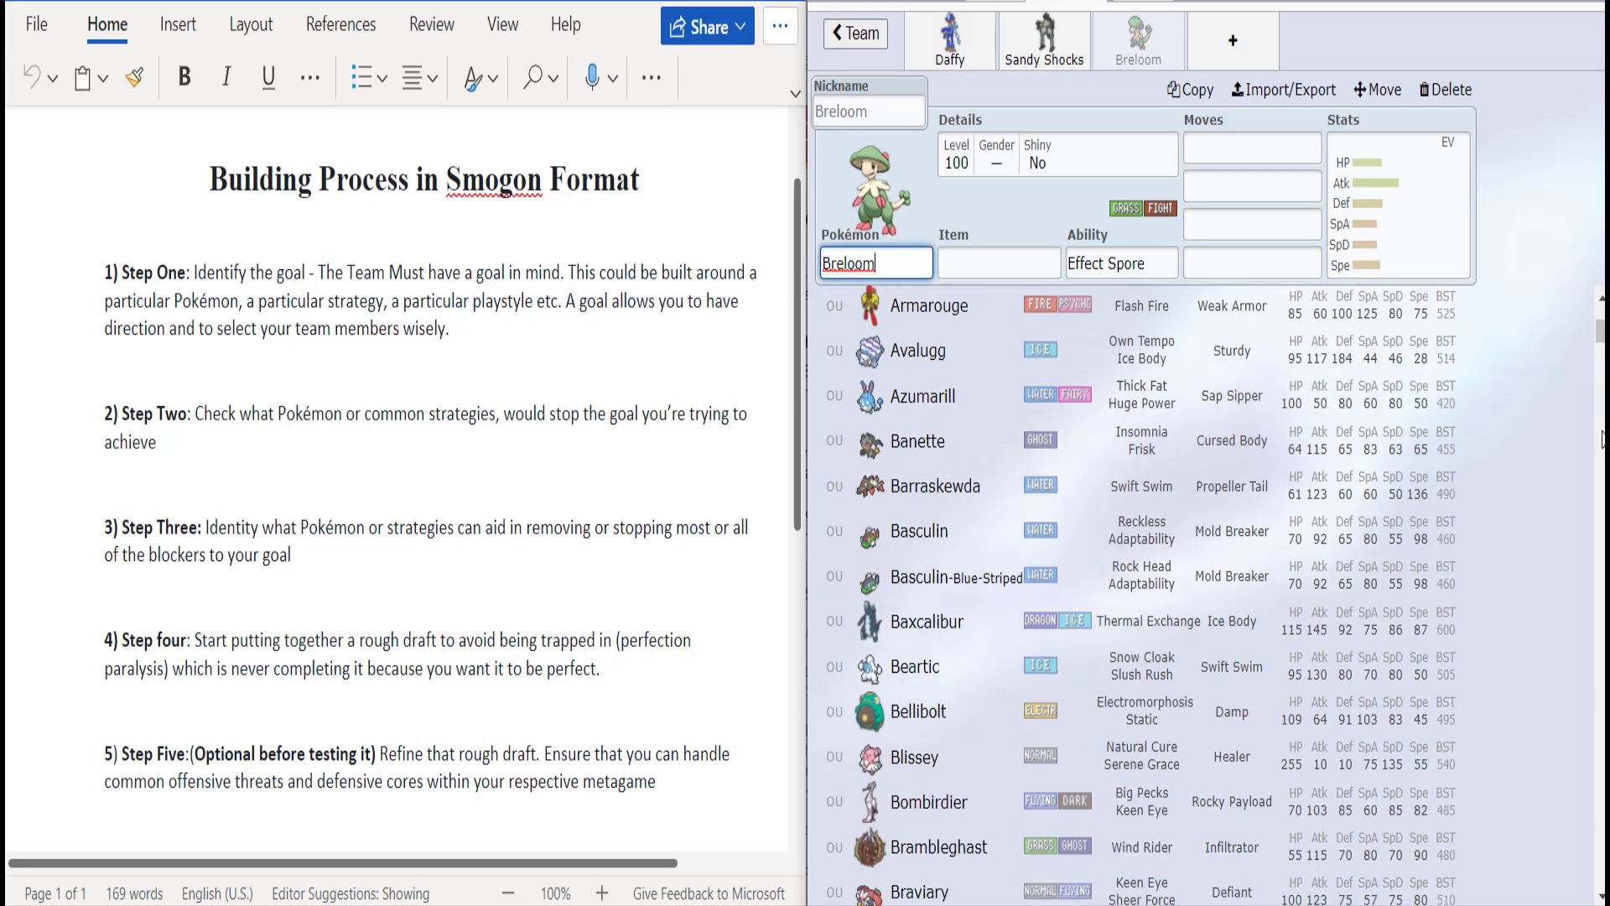
drag(1600, 332, 1600, 382)
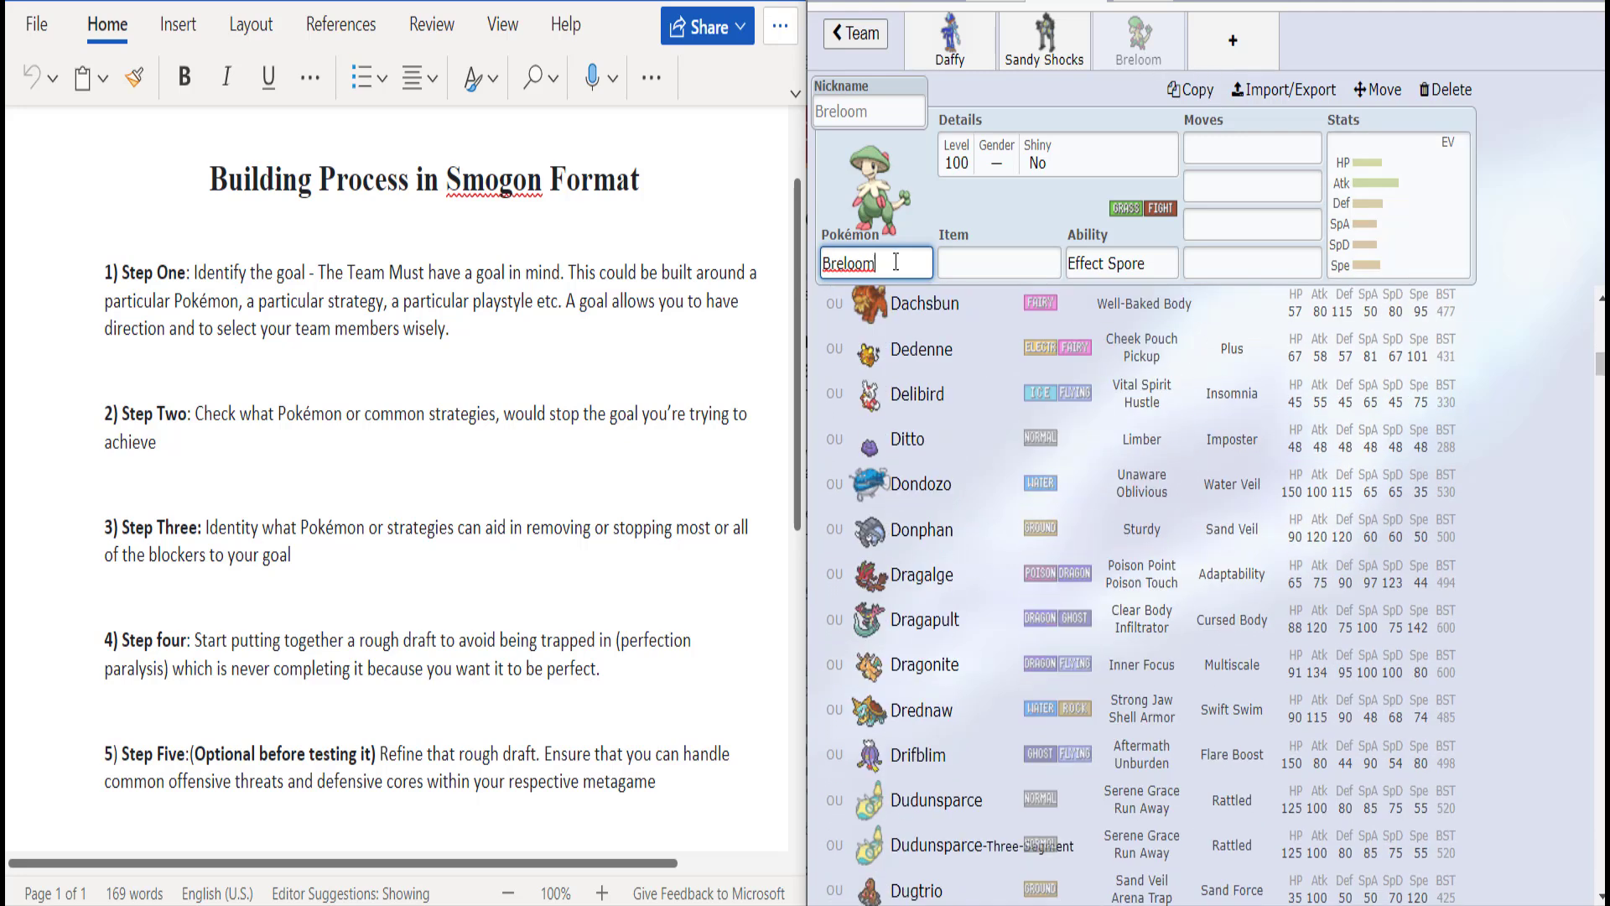
click(899, 631)
Step: Review the OU candidates again, keep Dragapult, and give it Choice Specs as its held item
click(883, 265)
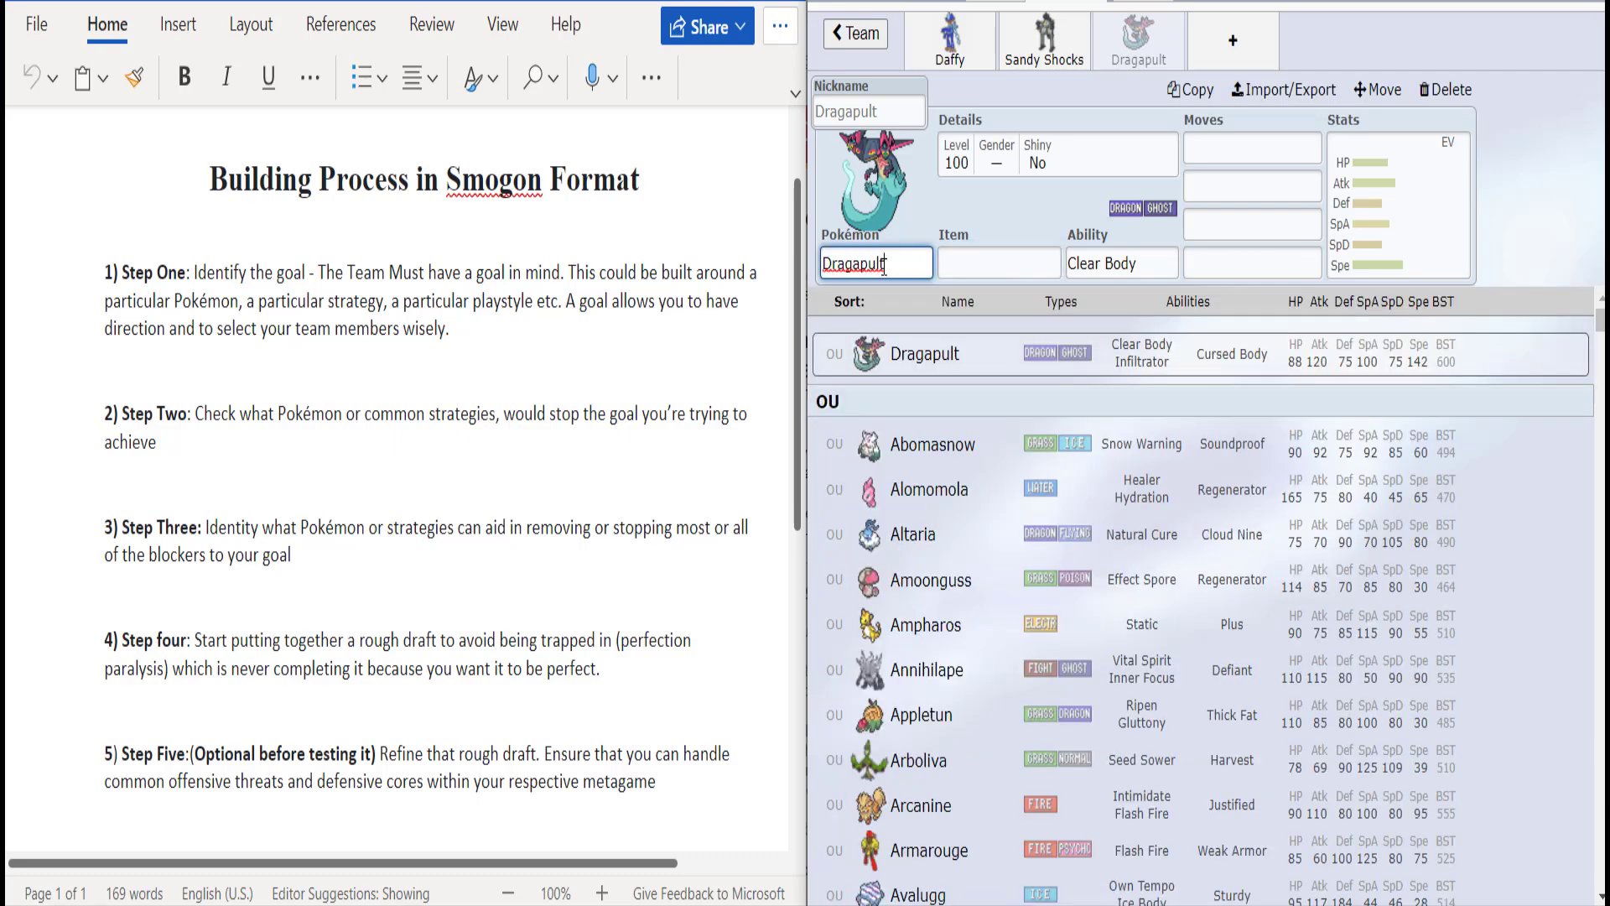
scroll(883, 265, down, 10)
scroll(1156, 297, down, 8)
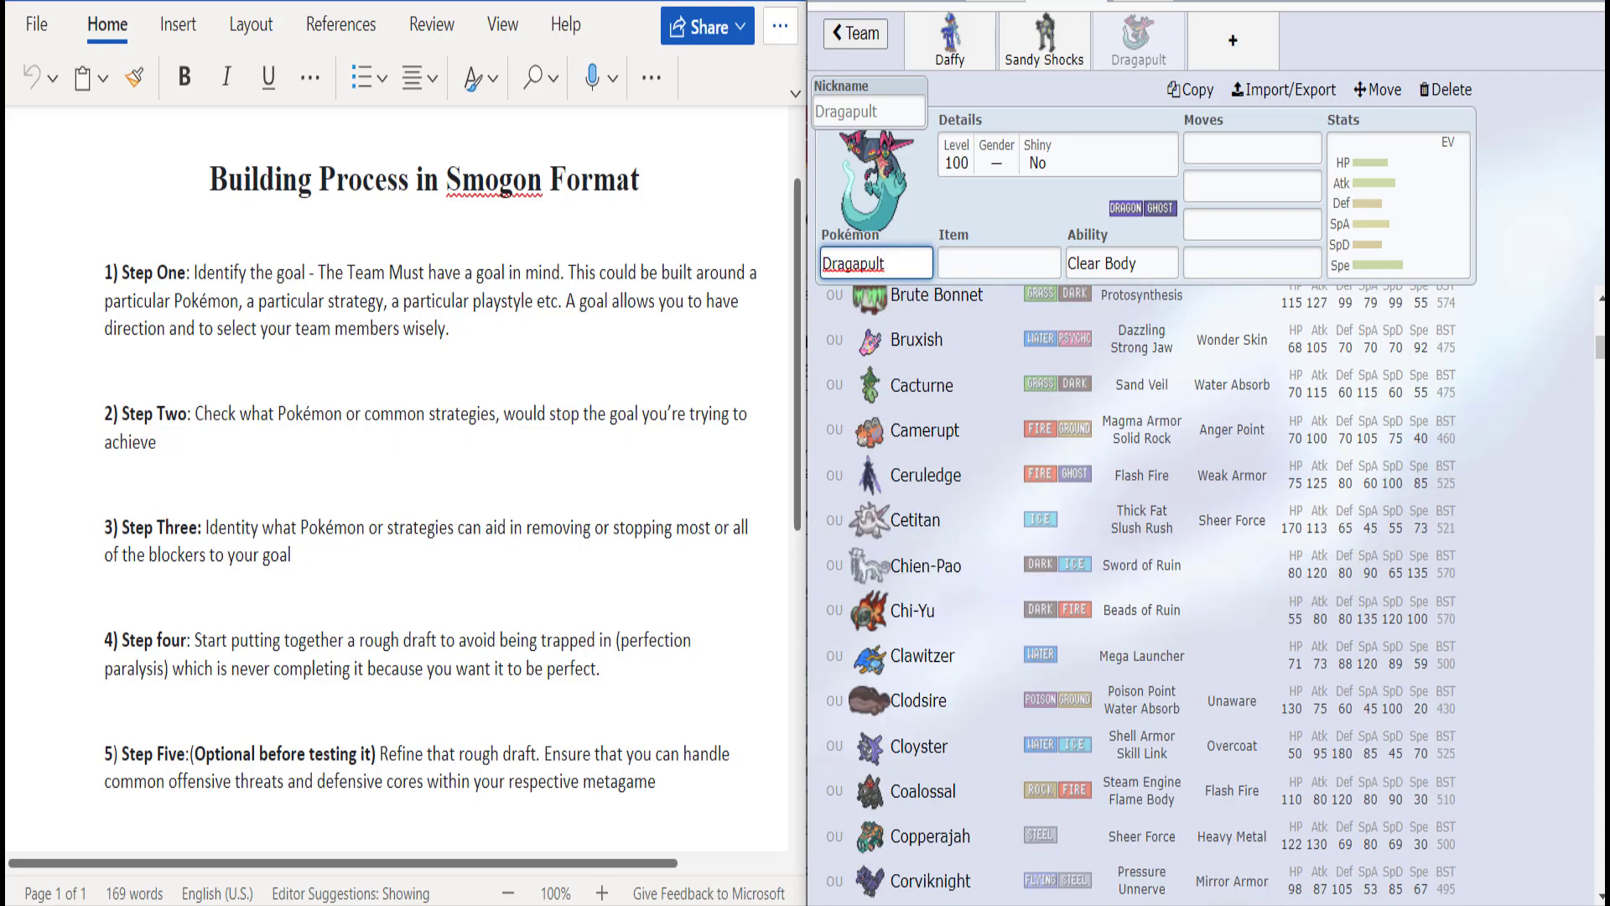
click(1005, 257)
text(c)
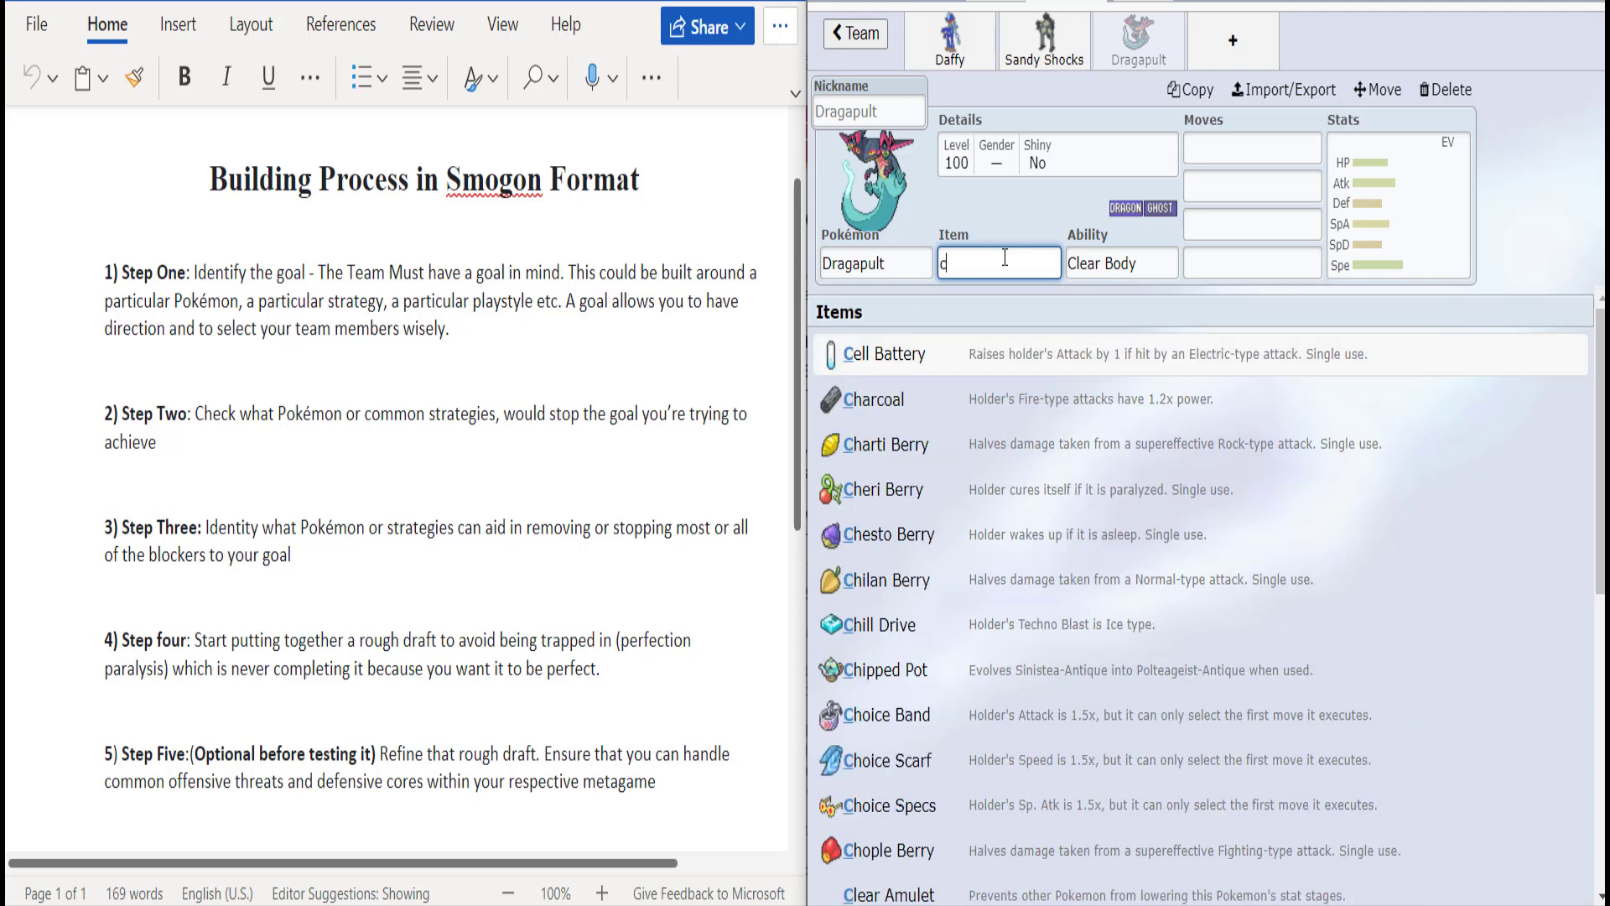
text(hoi)
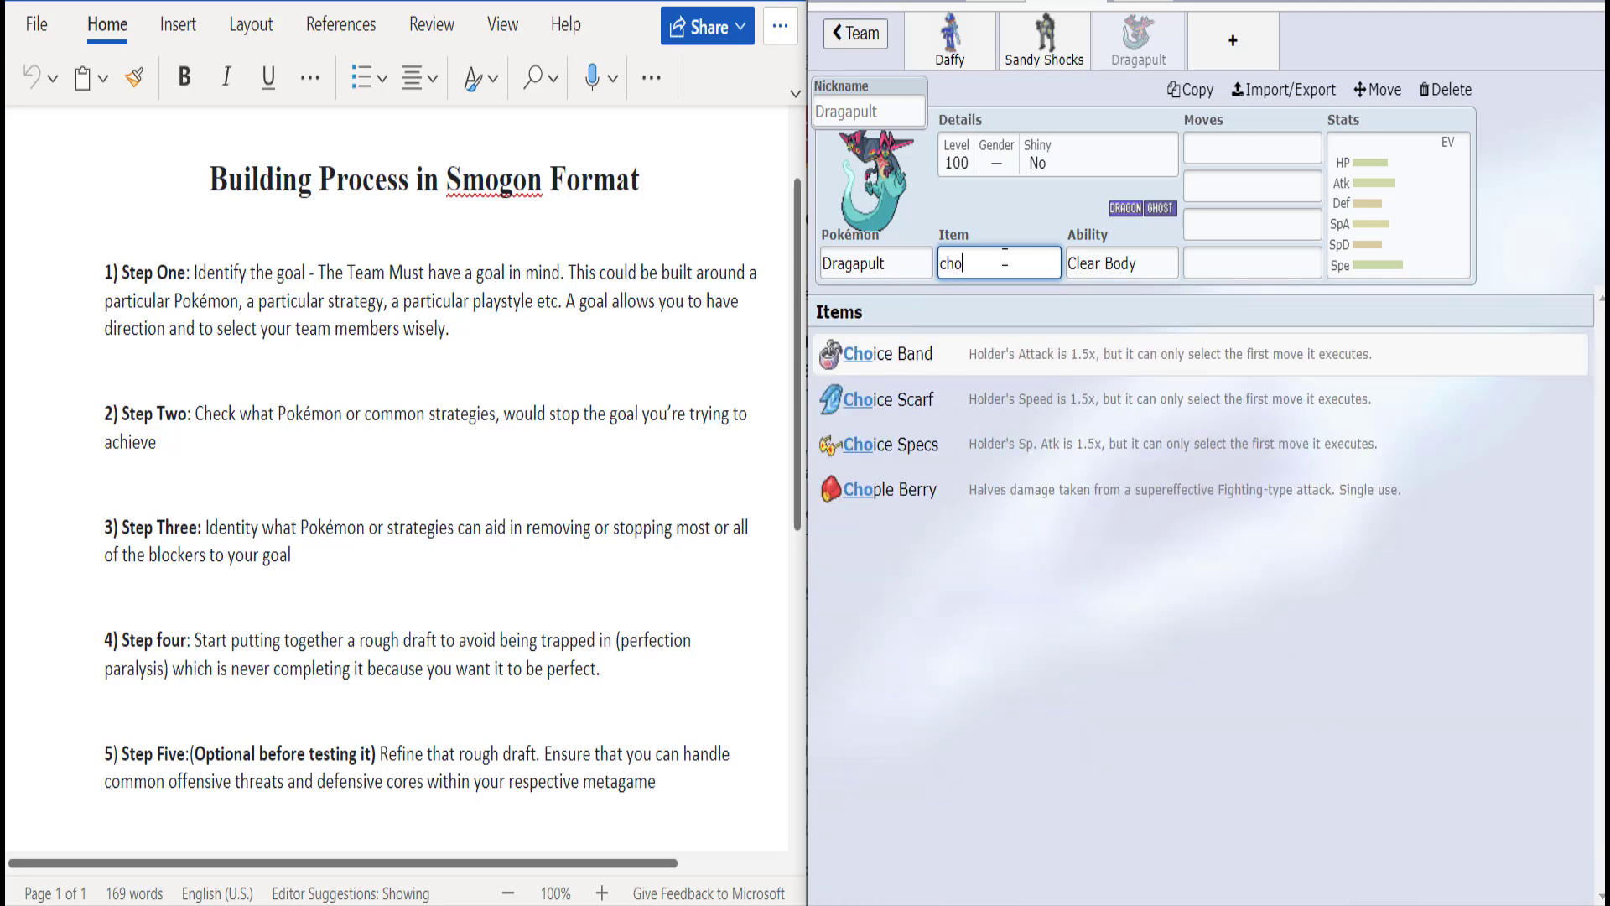
click(1053, 446)
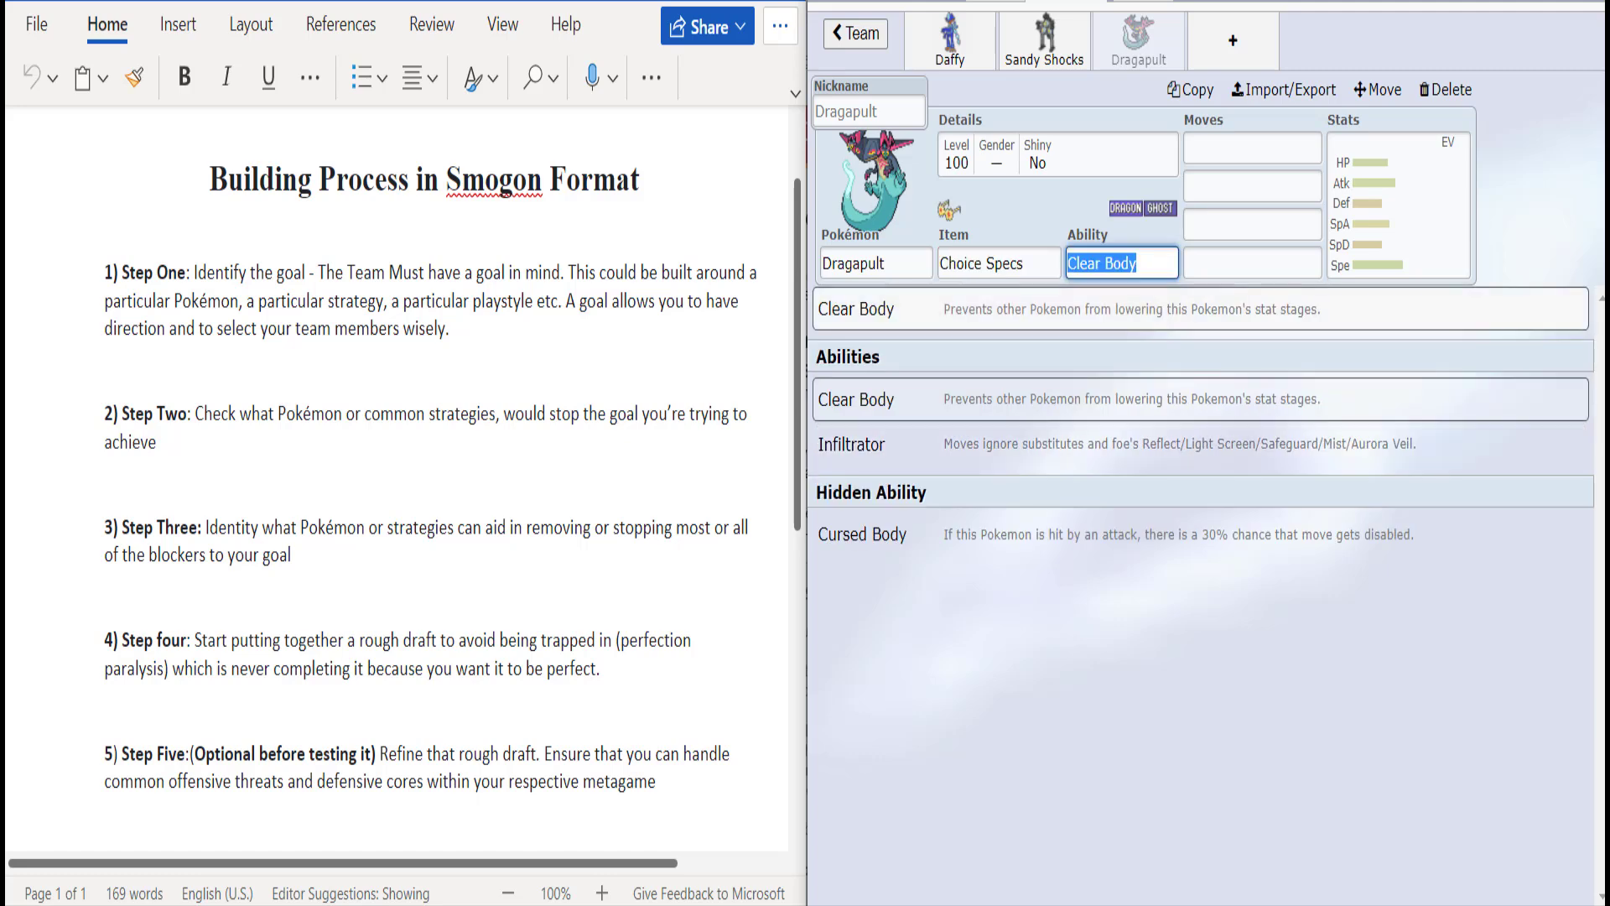
Step: Look through the OU candidates once more, keep Dragapult, and change its ability to Infiltrator
click(905, 256)
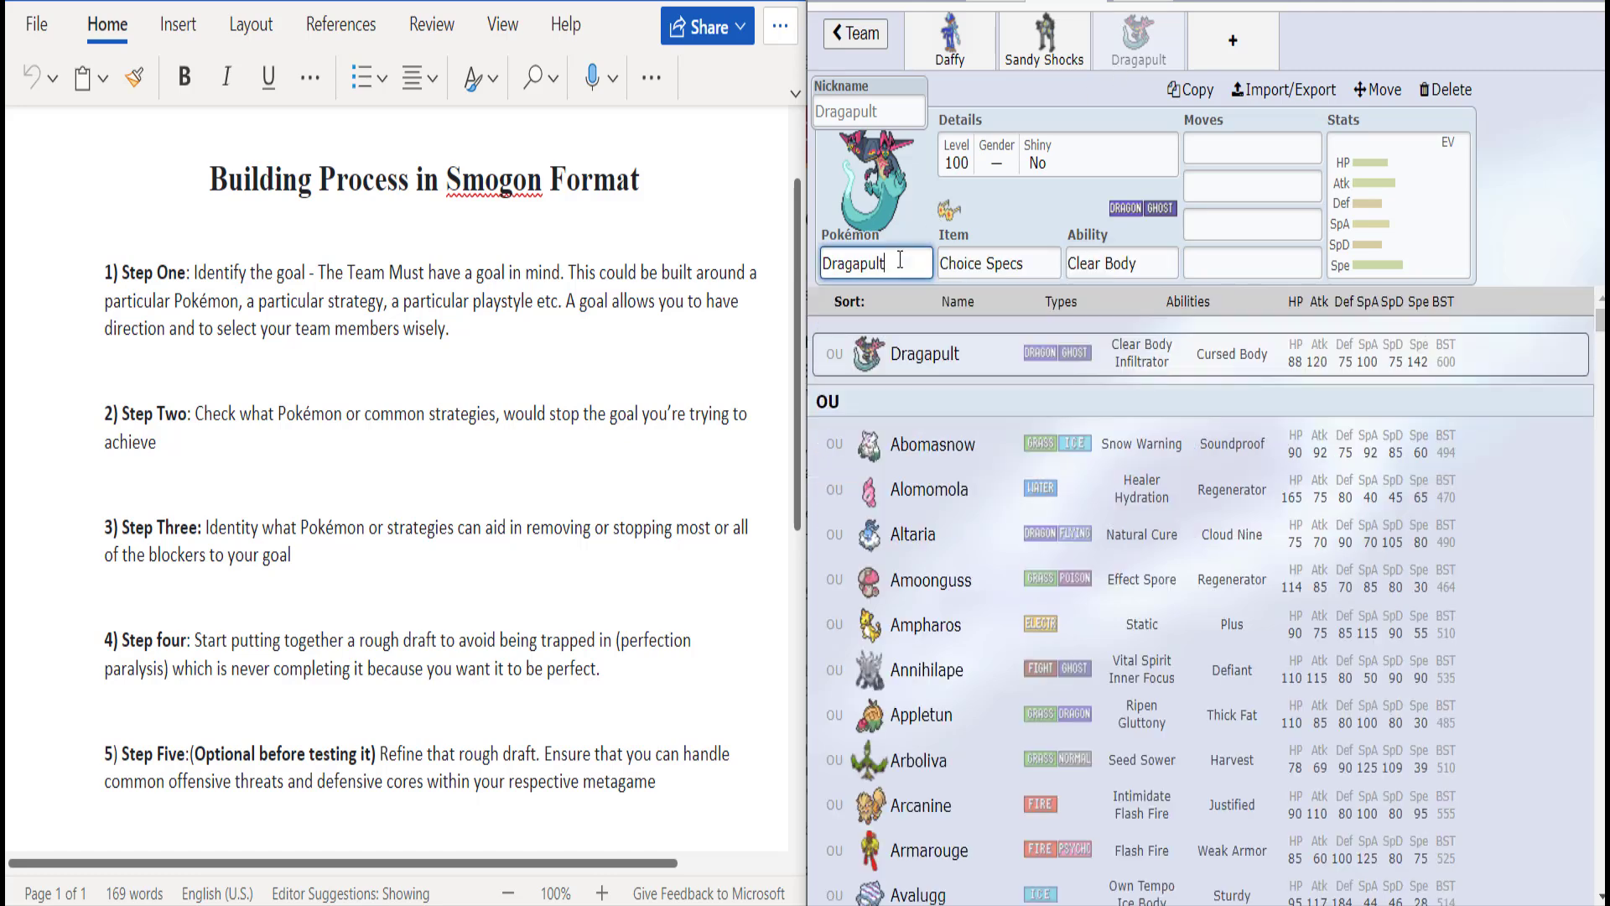
scroll(1141, 588, down, 10)
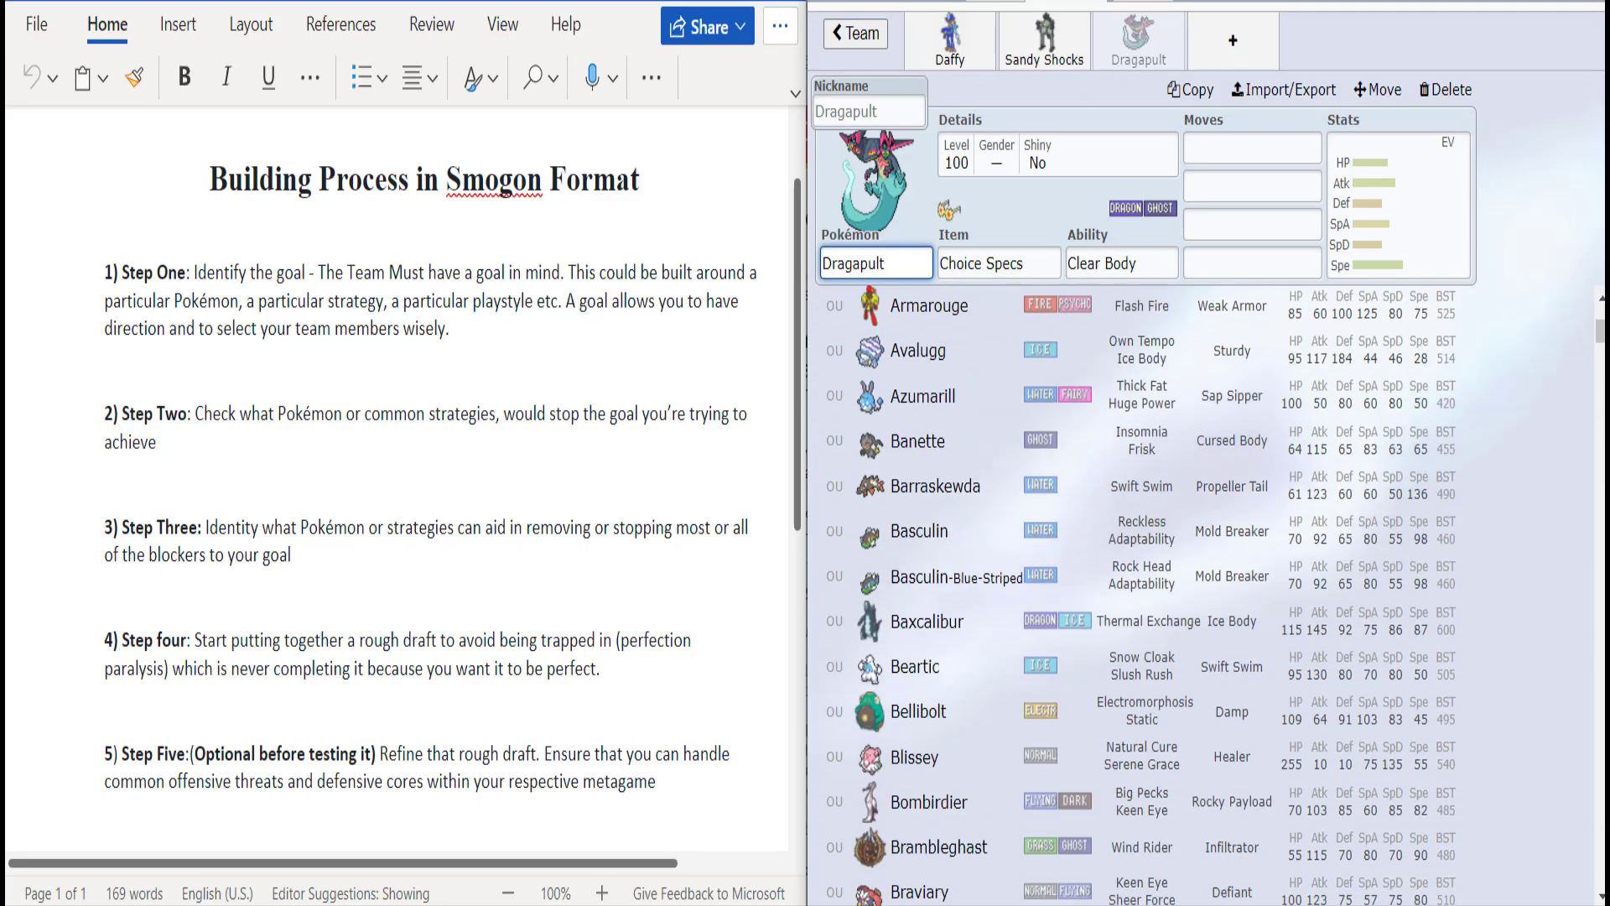
scroll(1140, 587, down, 5)
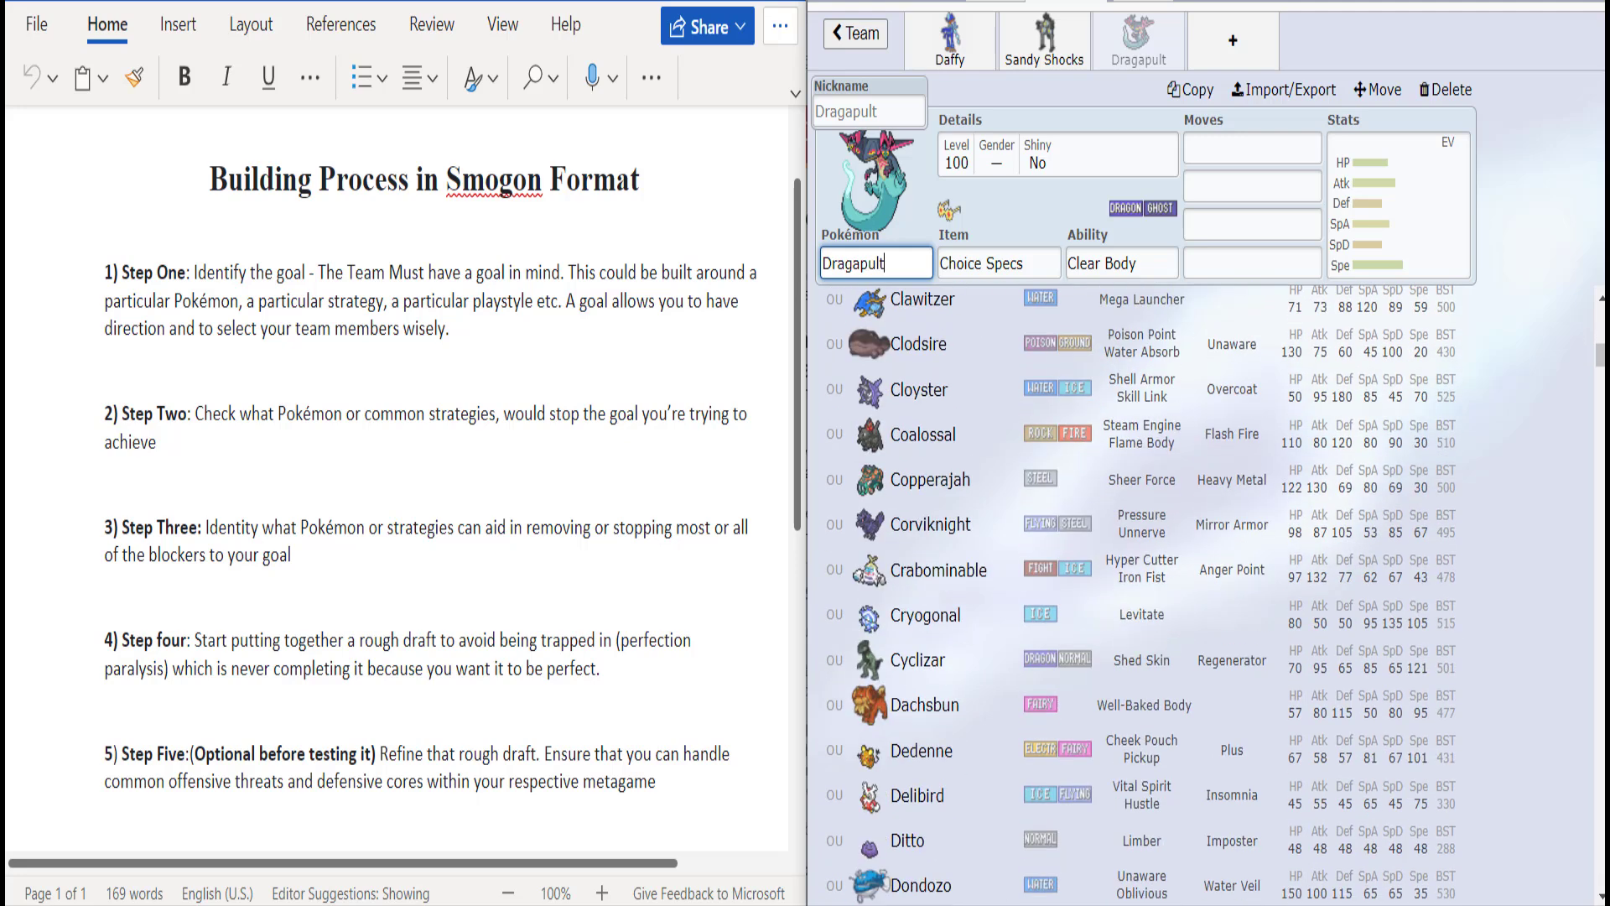
scroll(1141, 587, down, 5)
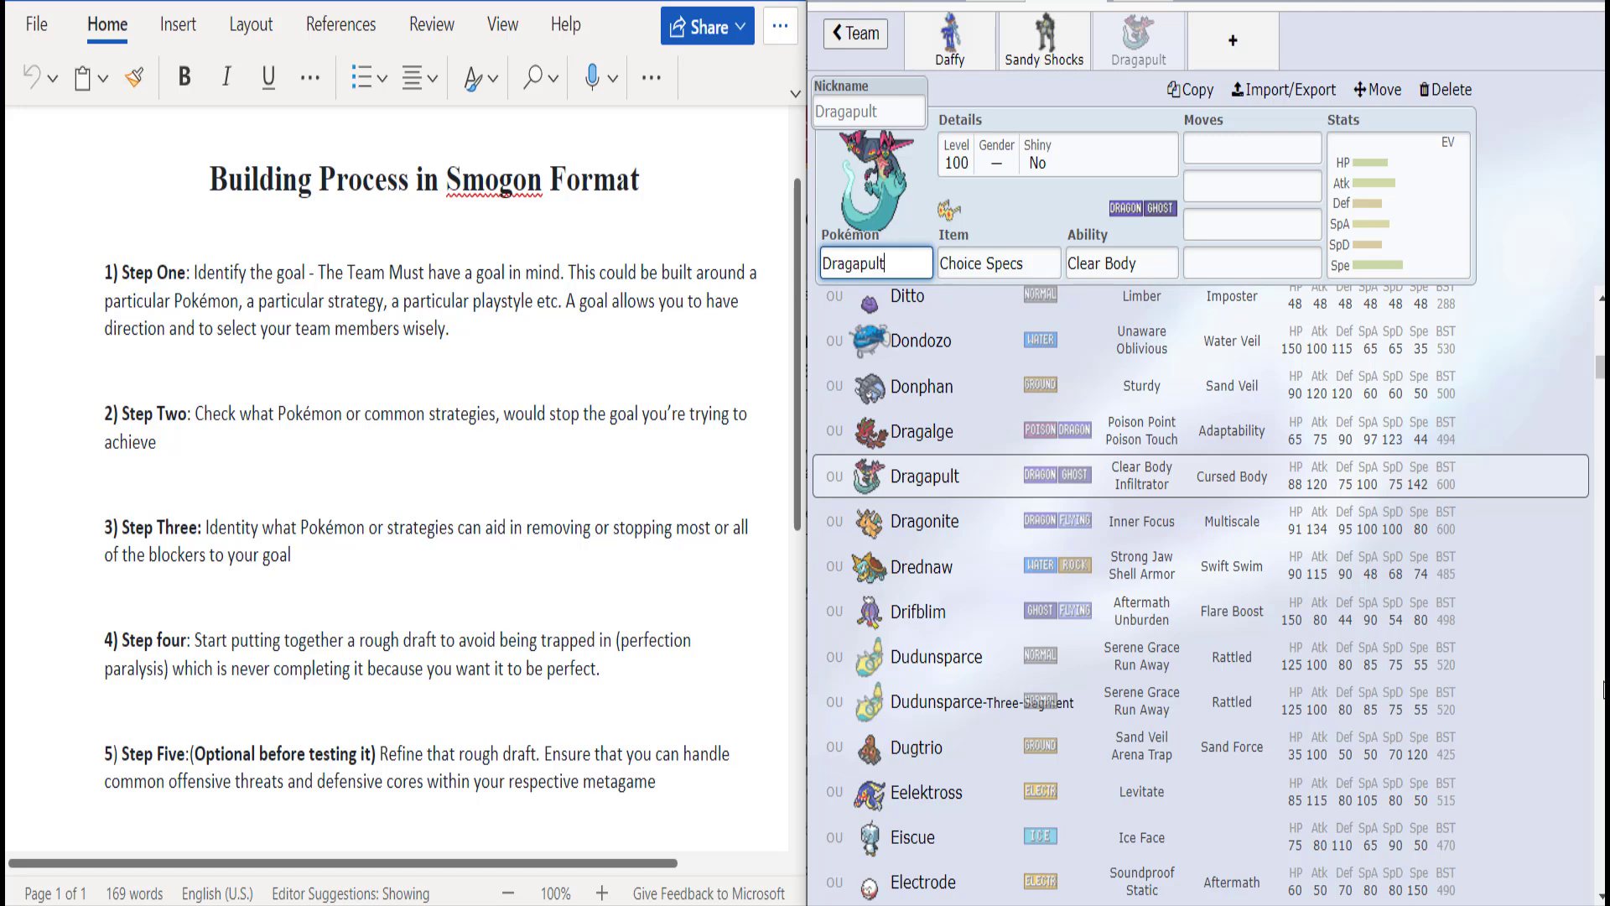
scroll(1604, 689, down, 5)
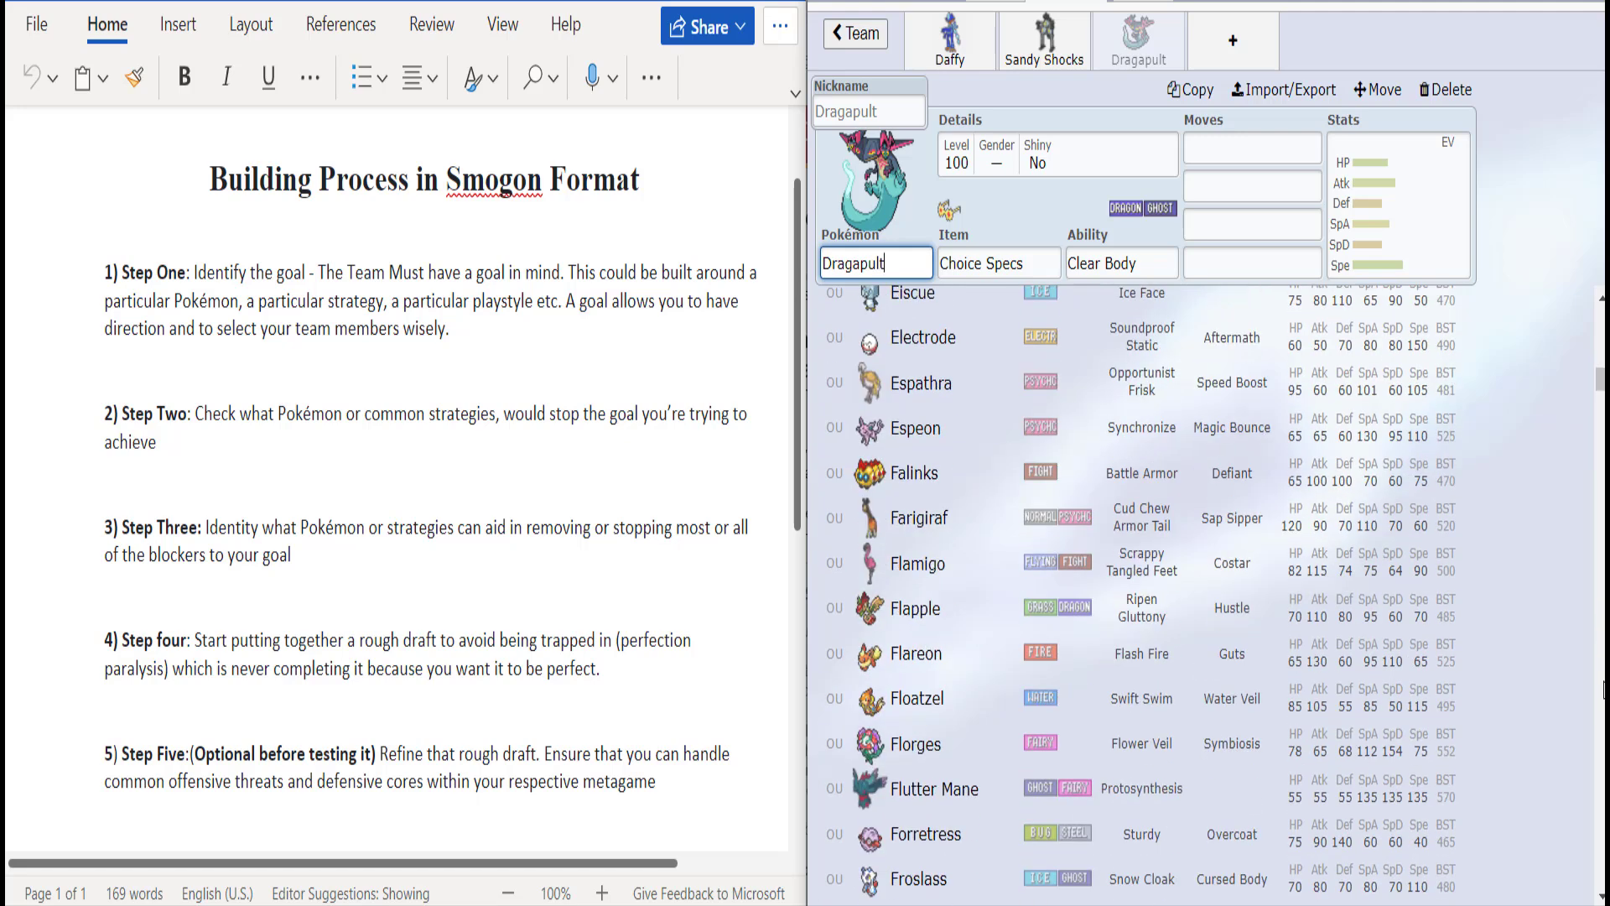
click(1250, 261)
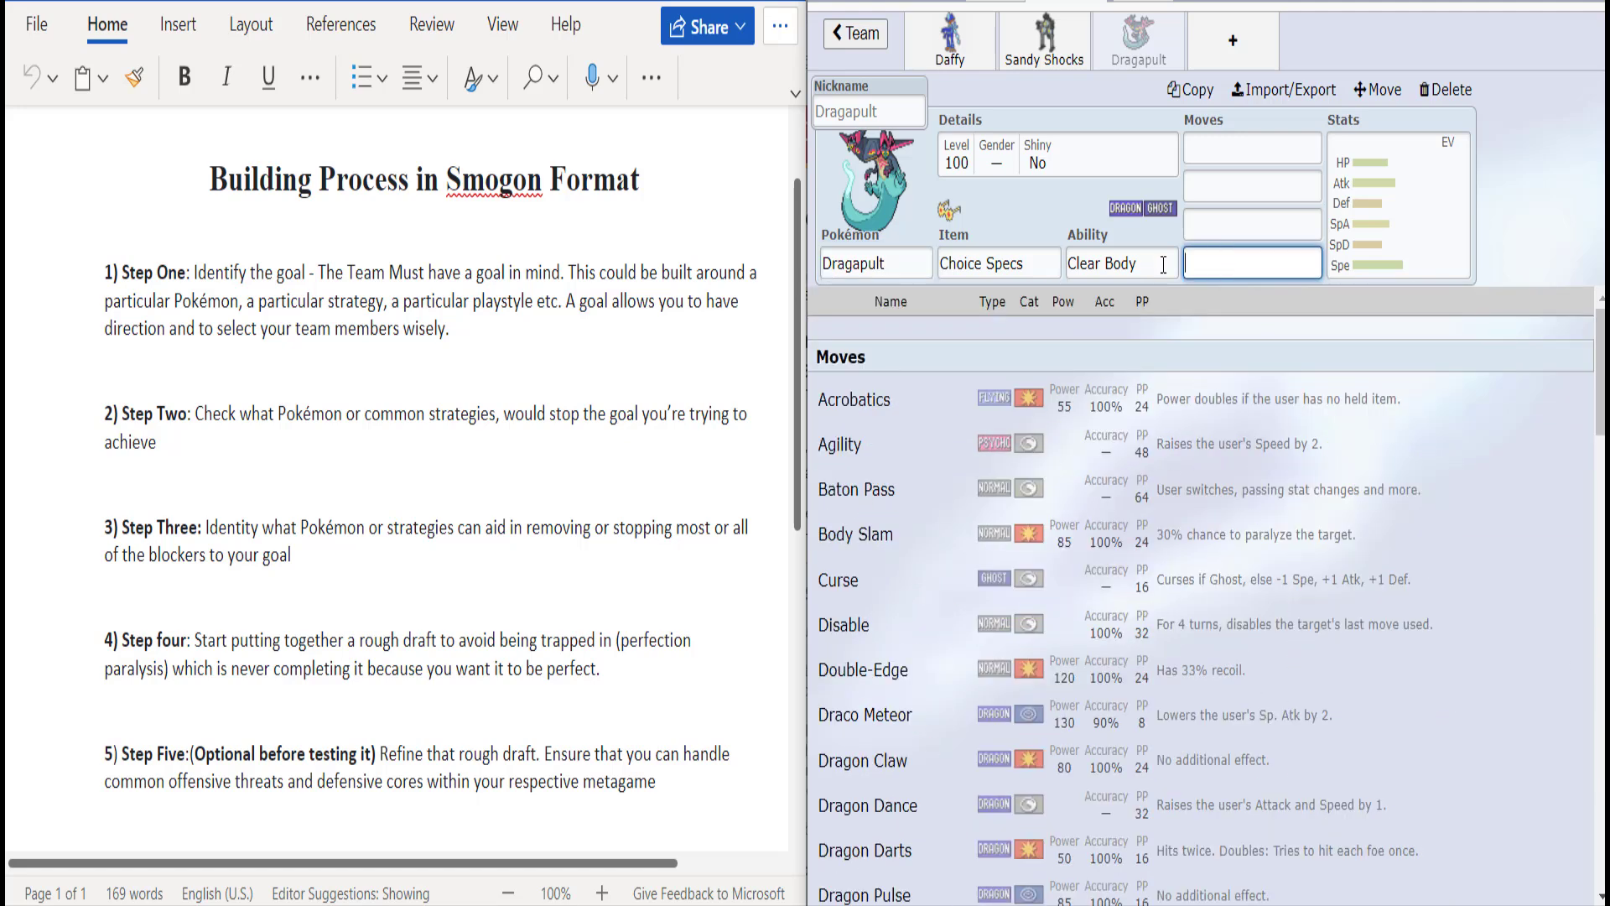
click(1128, 265)
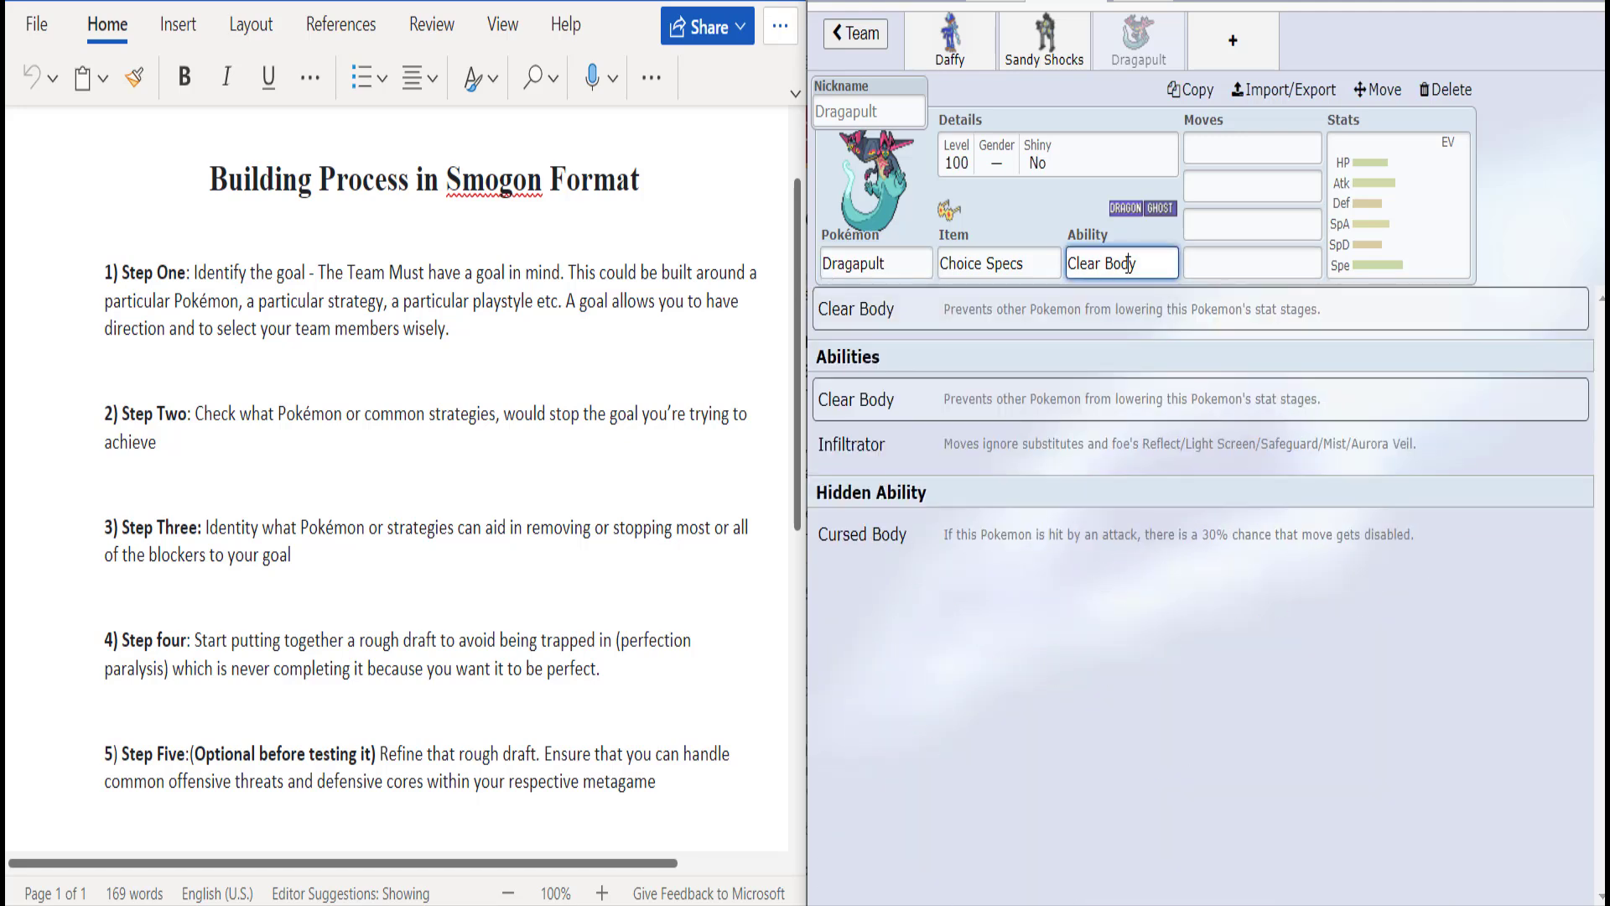
click(1060, 449)
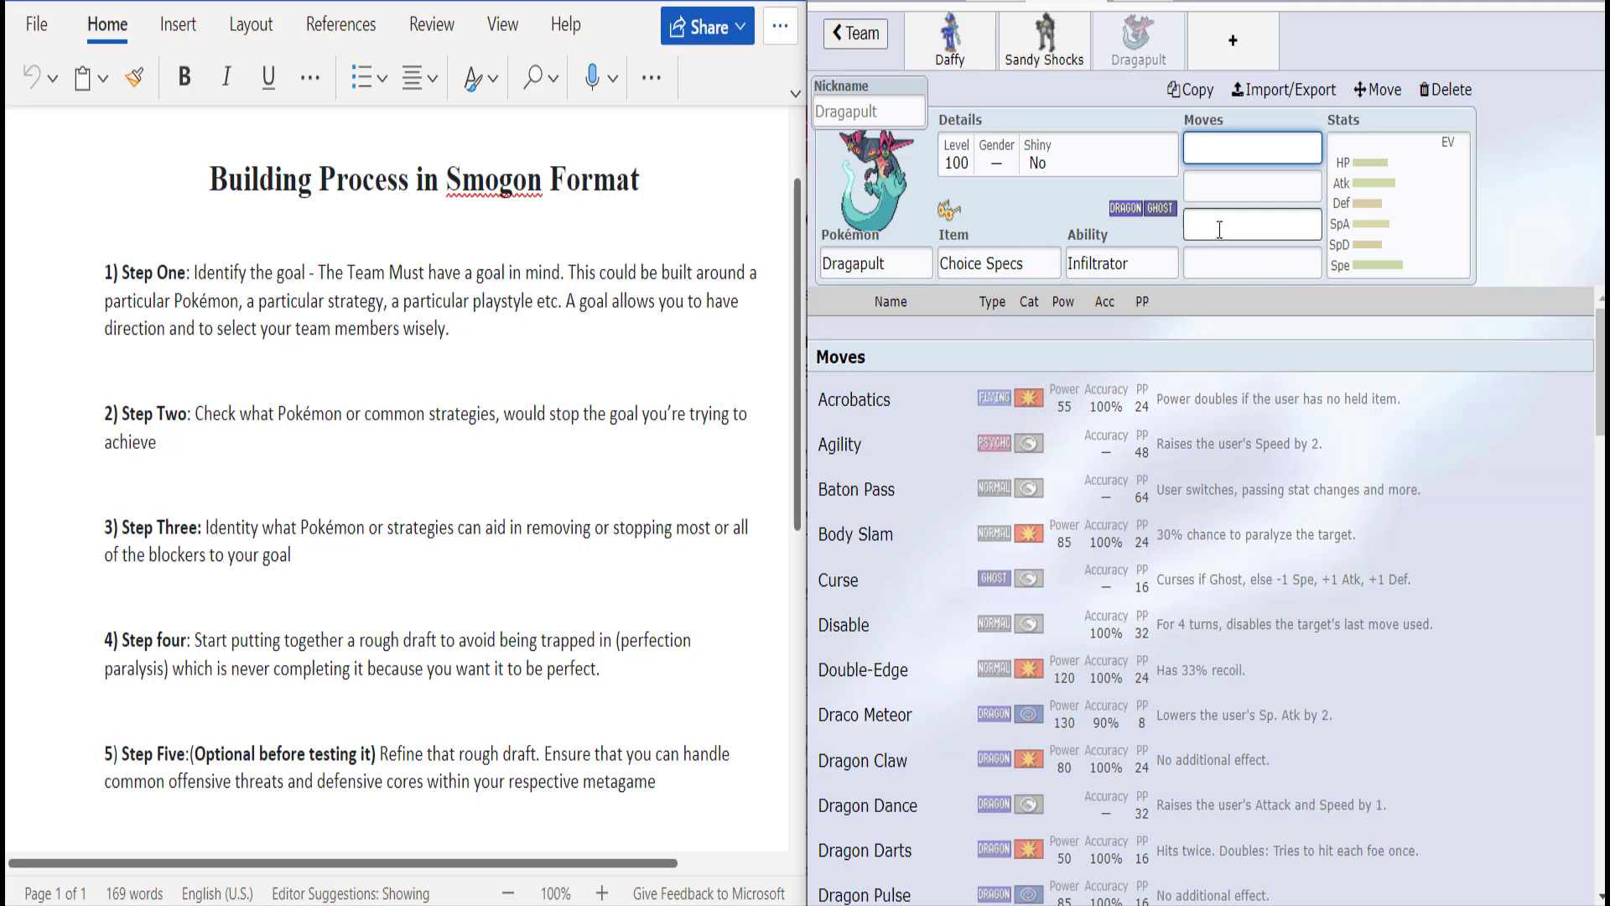
Step: Give Dragapult 252 Sp. Atk., 252 Speed and 4 Defense EVs with a Timid nature
click(1393, 248)
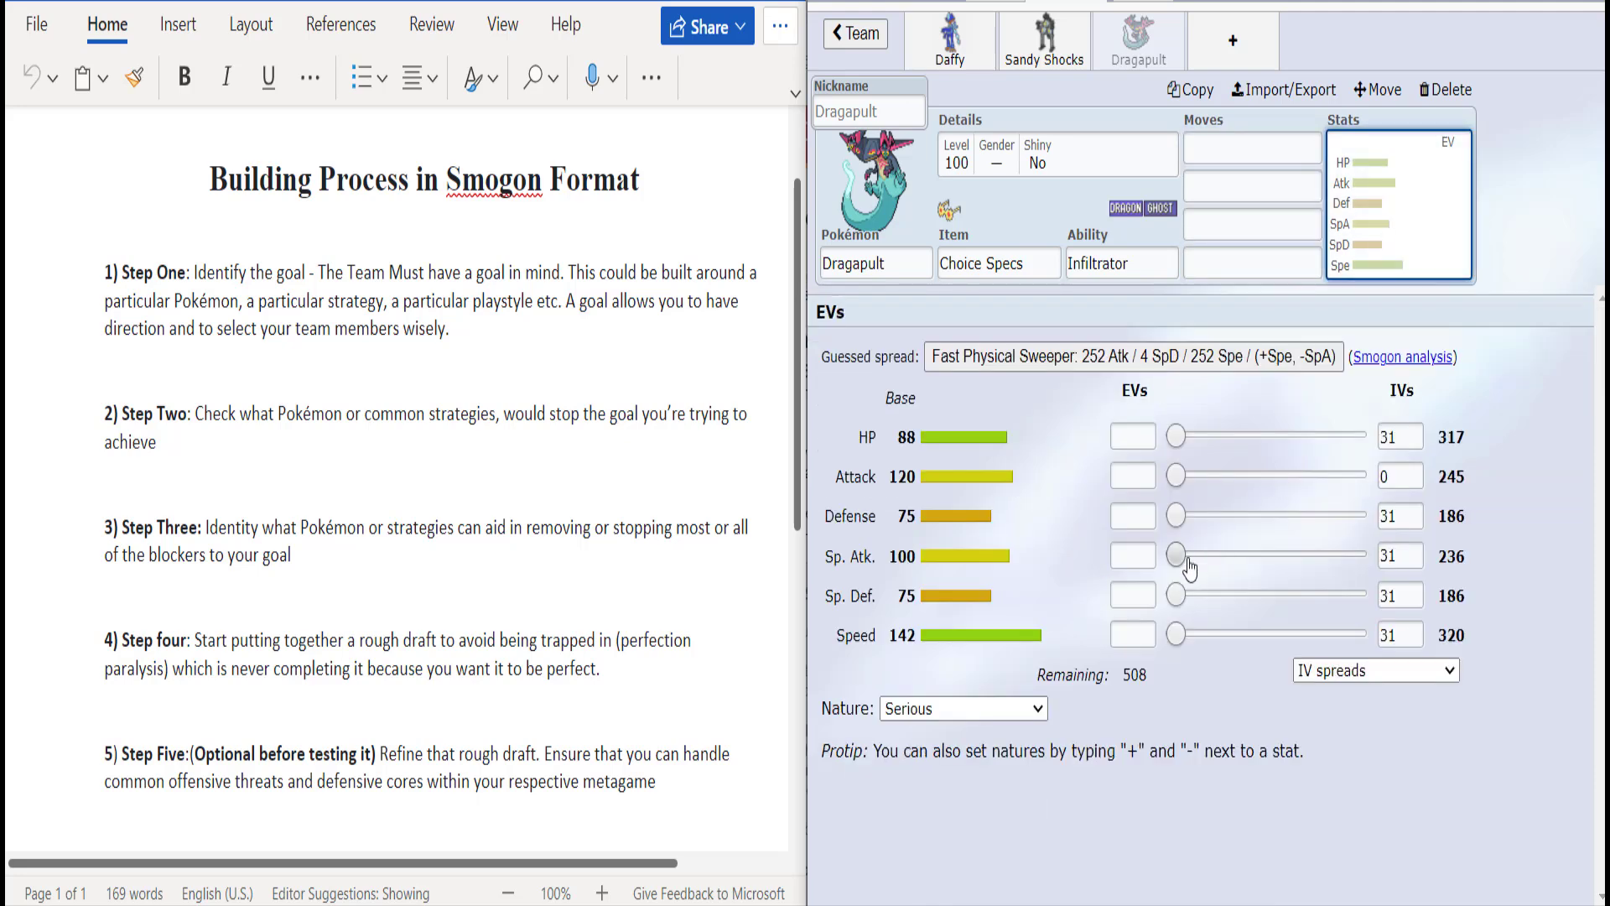
drag(1212, 558, 1357, 555)
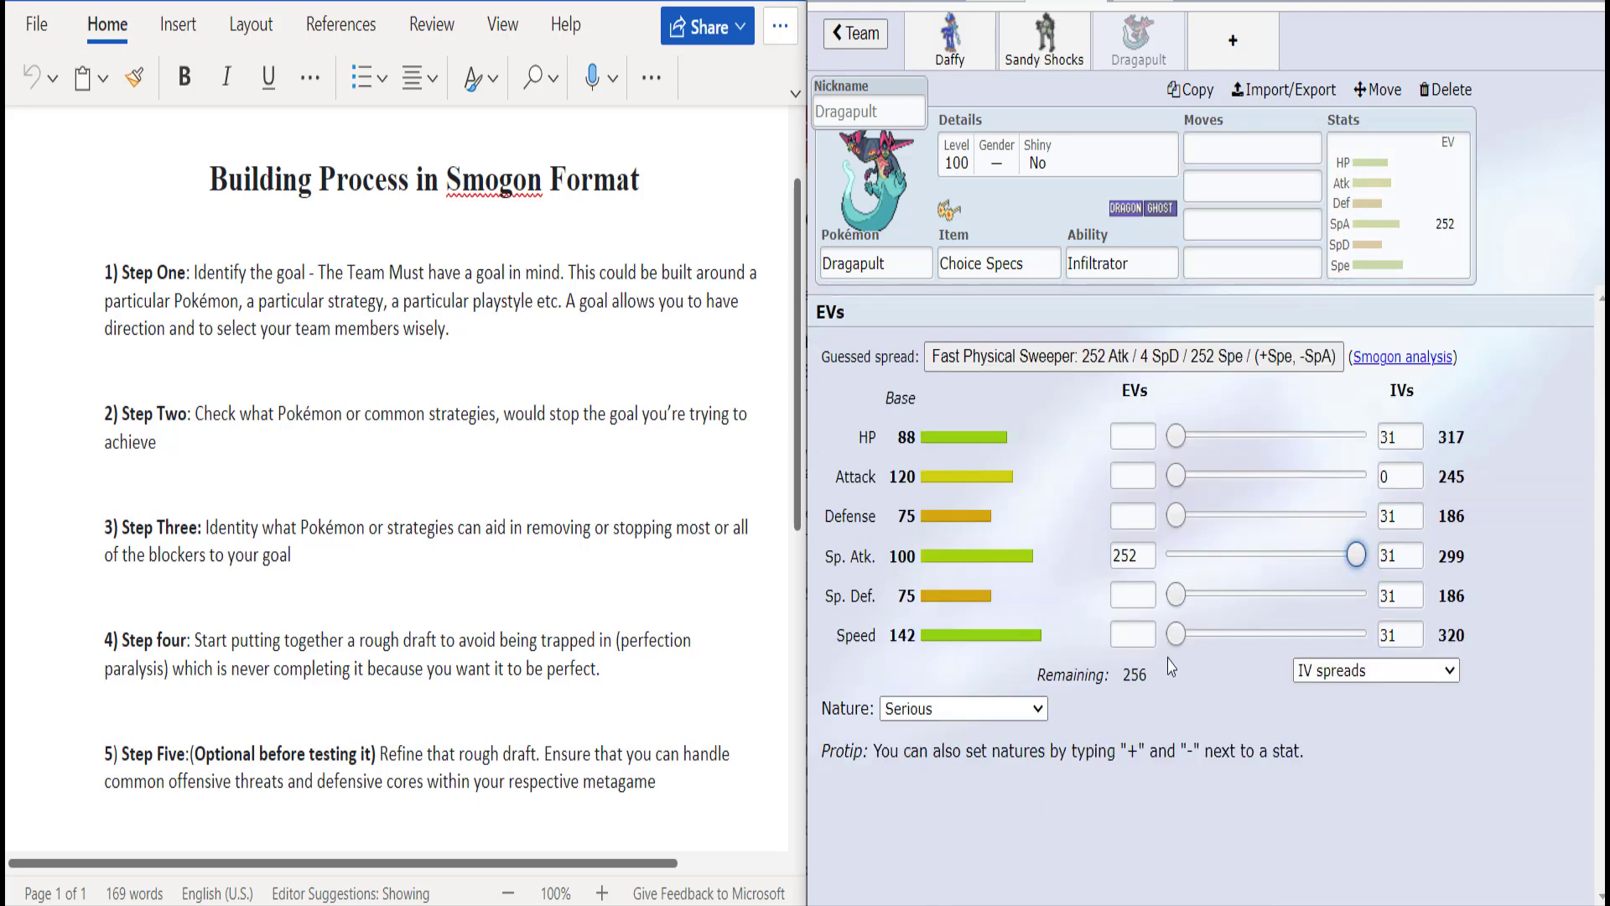
drag(1175, 635, 1362, 635)
click(1017, 711)
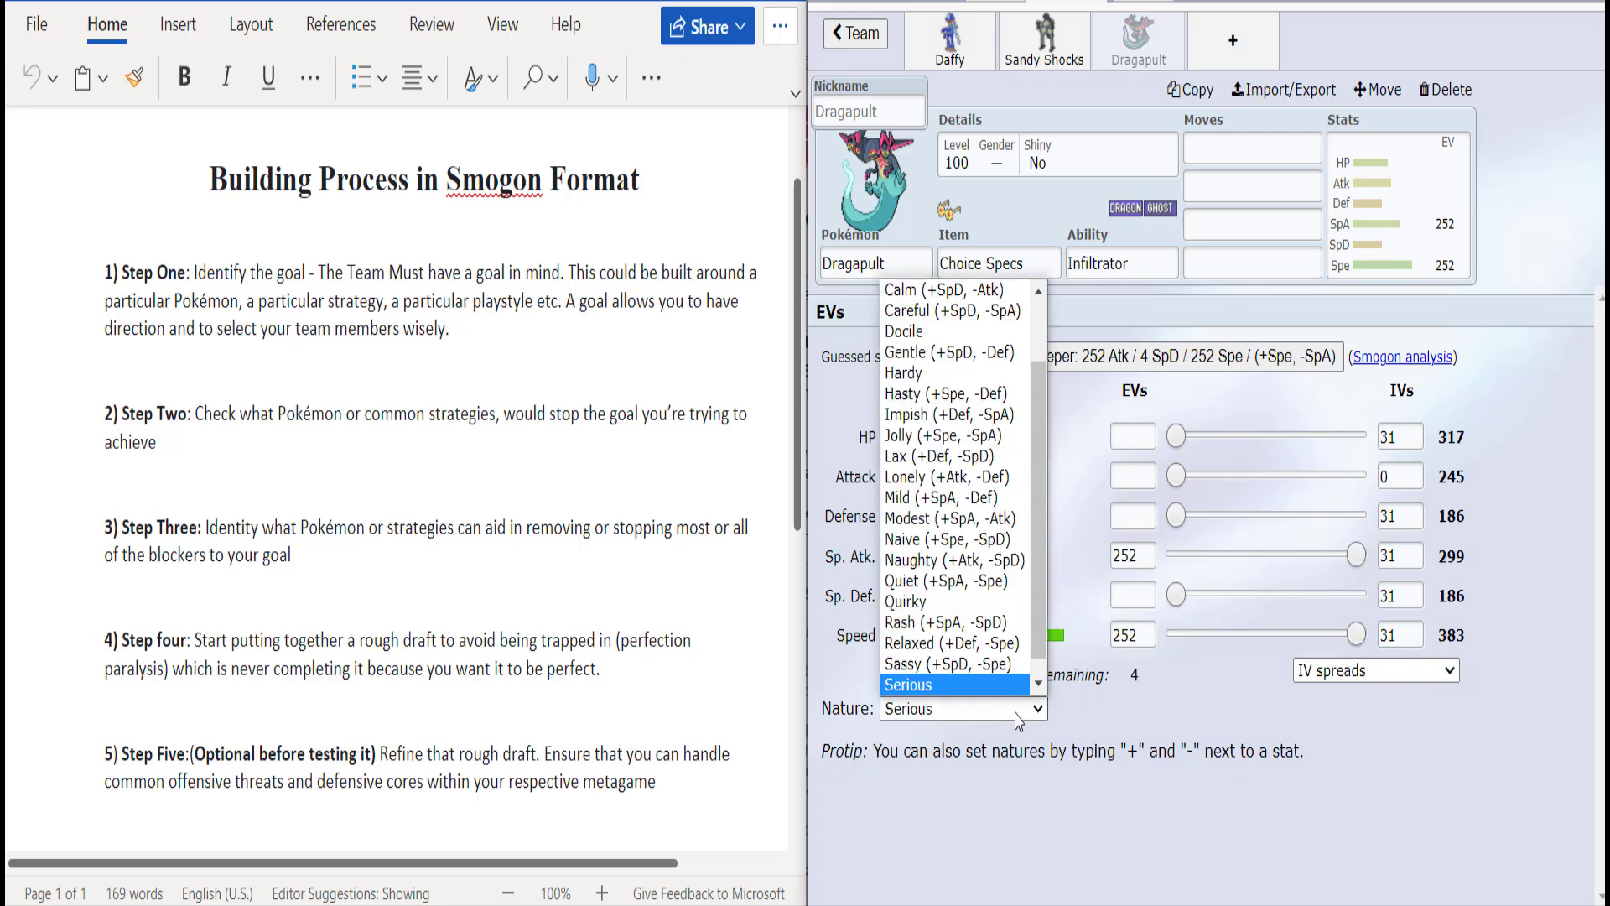
key(Down)
key(Return)
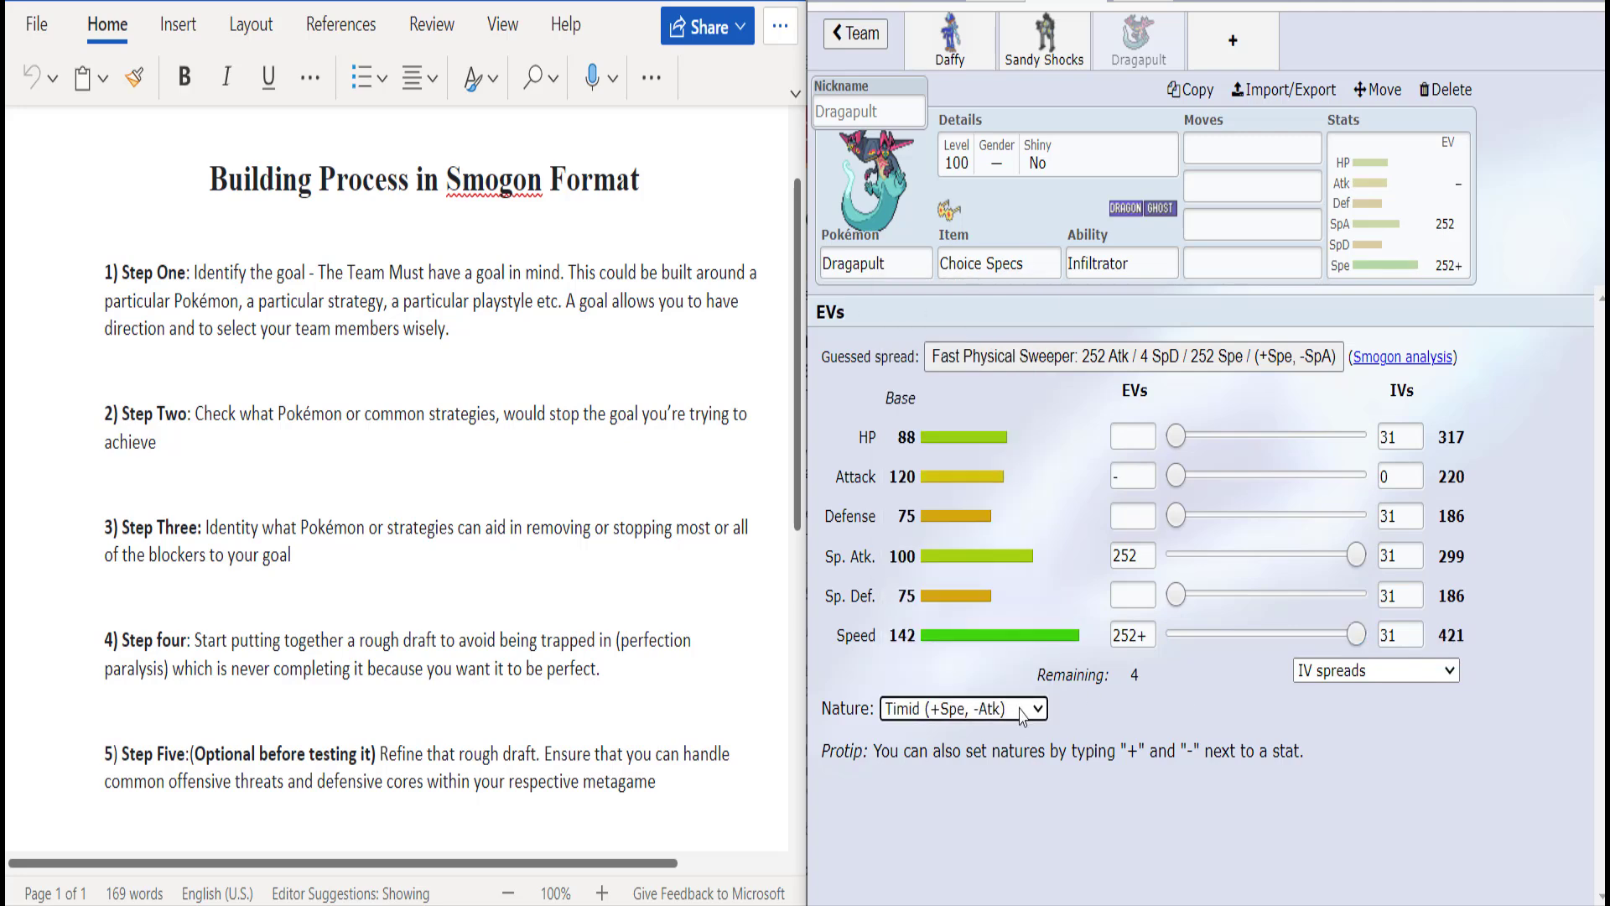
click(1245, 513)
drag(1244, 510, 1179, 514)
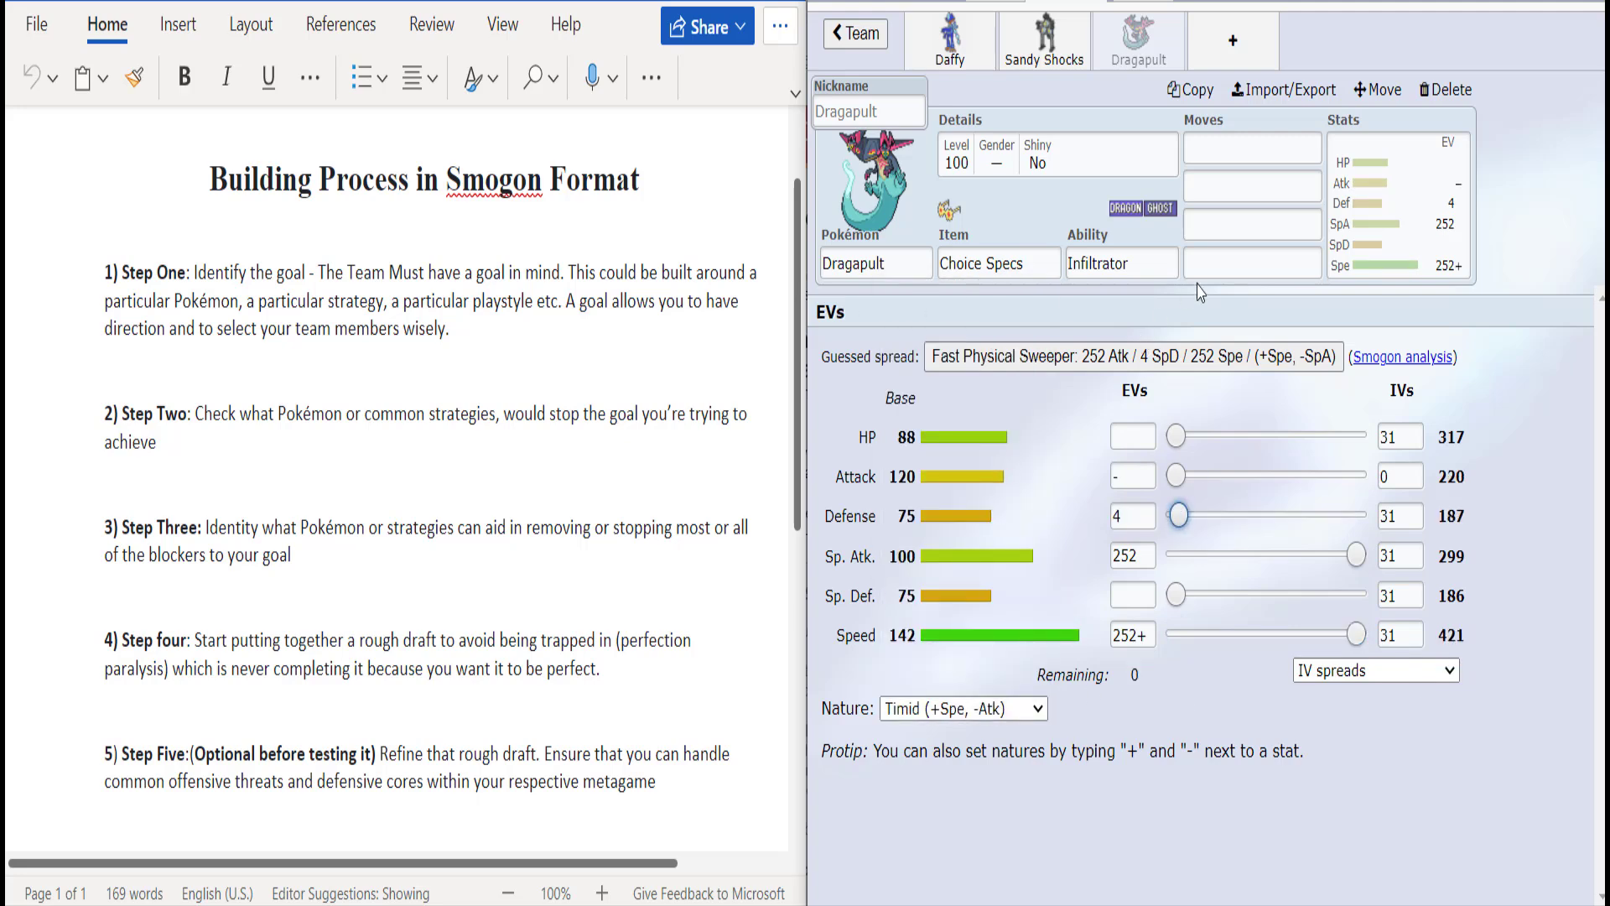
Step: Give Dragapult Draco Meteor as its fourth move and Shadow Ball as its third move
click(1227, 265)
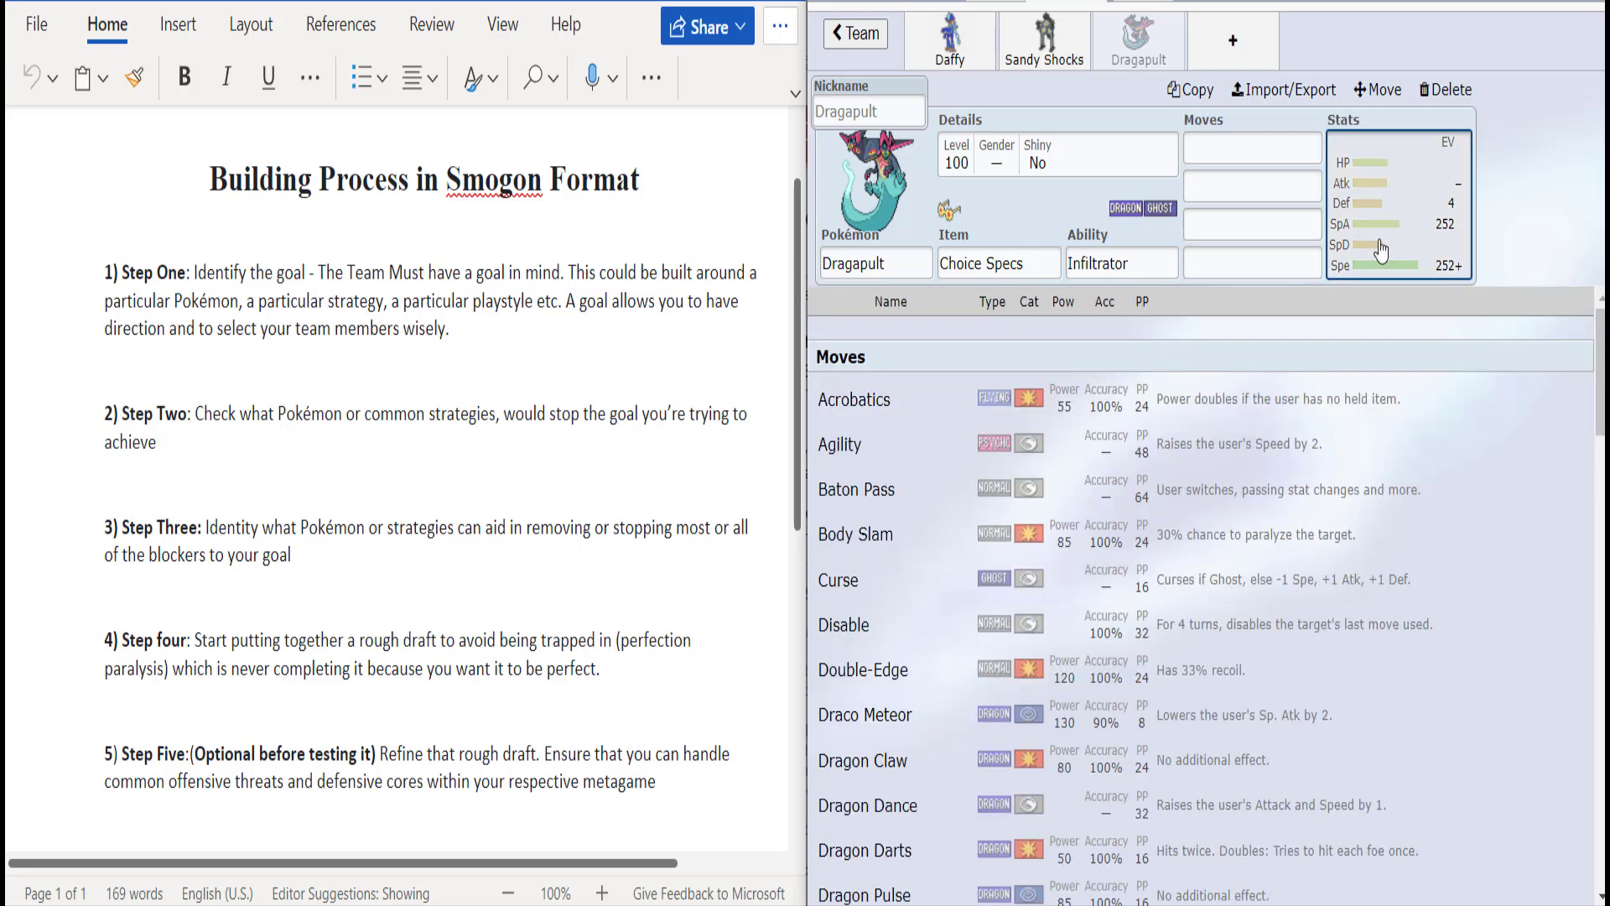
click(1381, 245)
click(1233, 261)
text(dra)
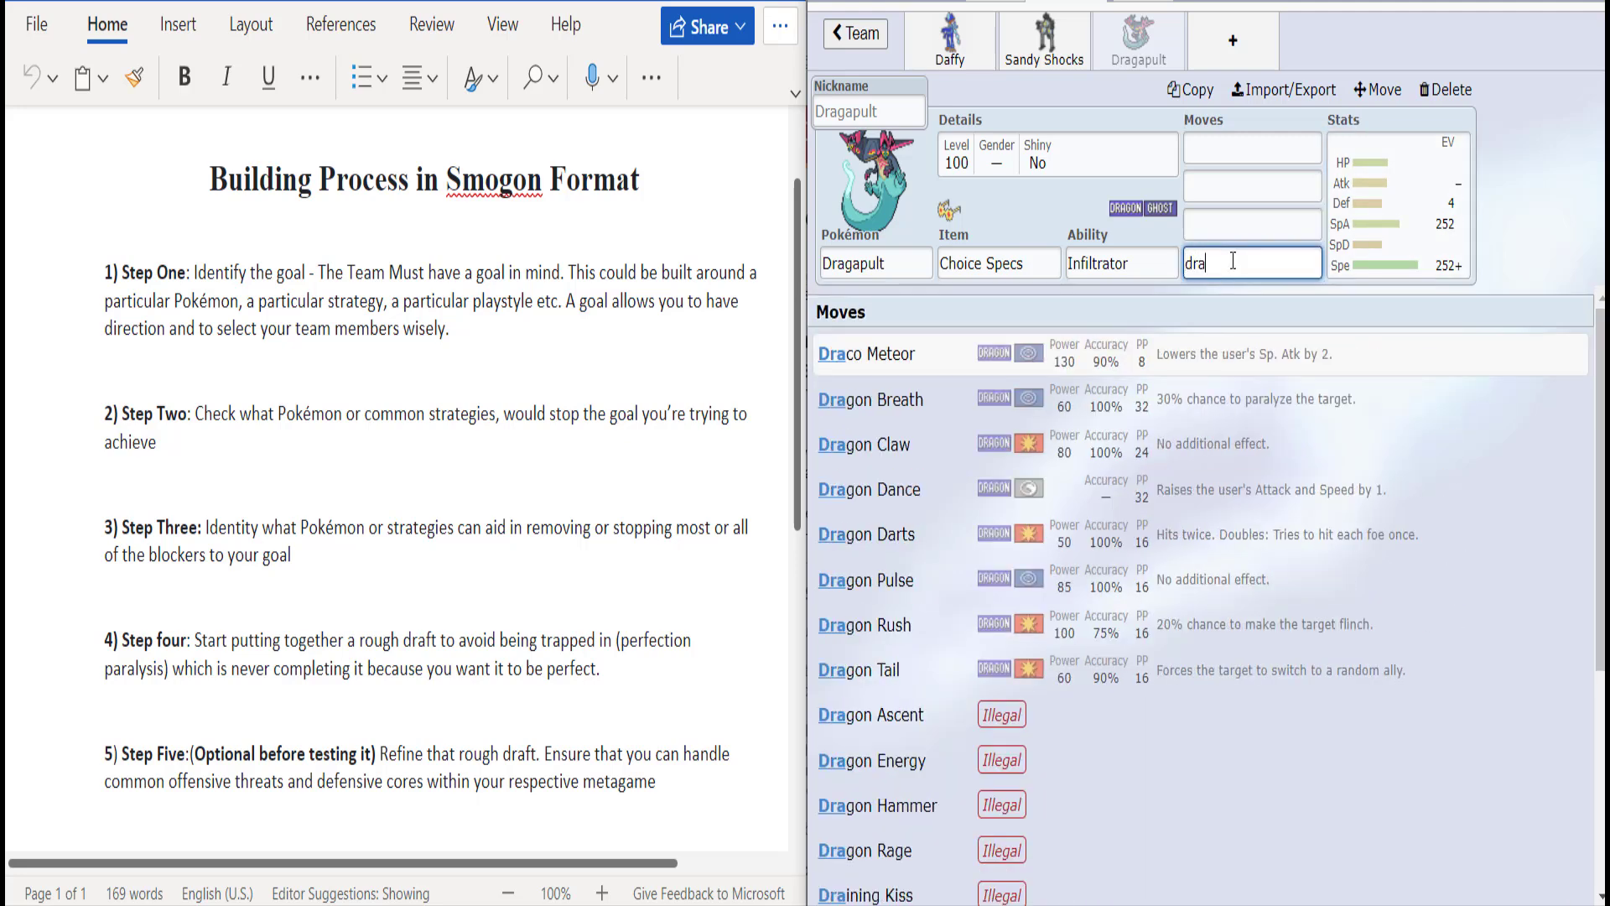
key(Return)
click(1230, 228)
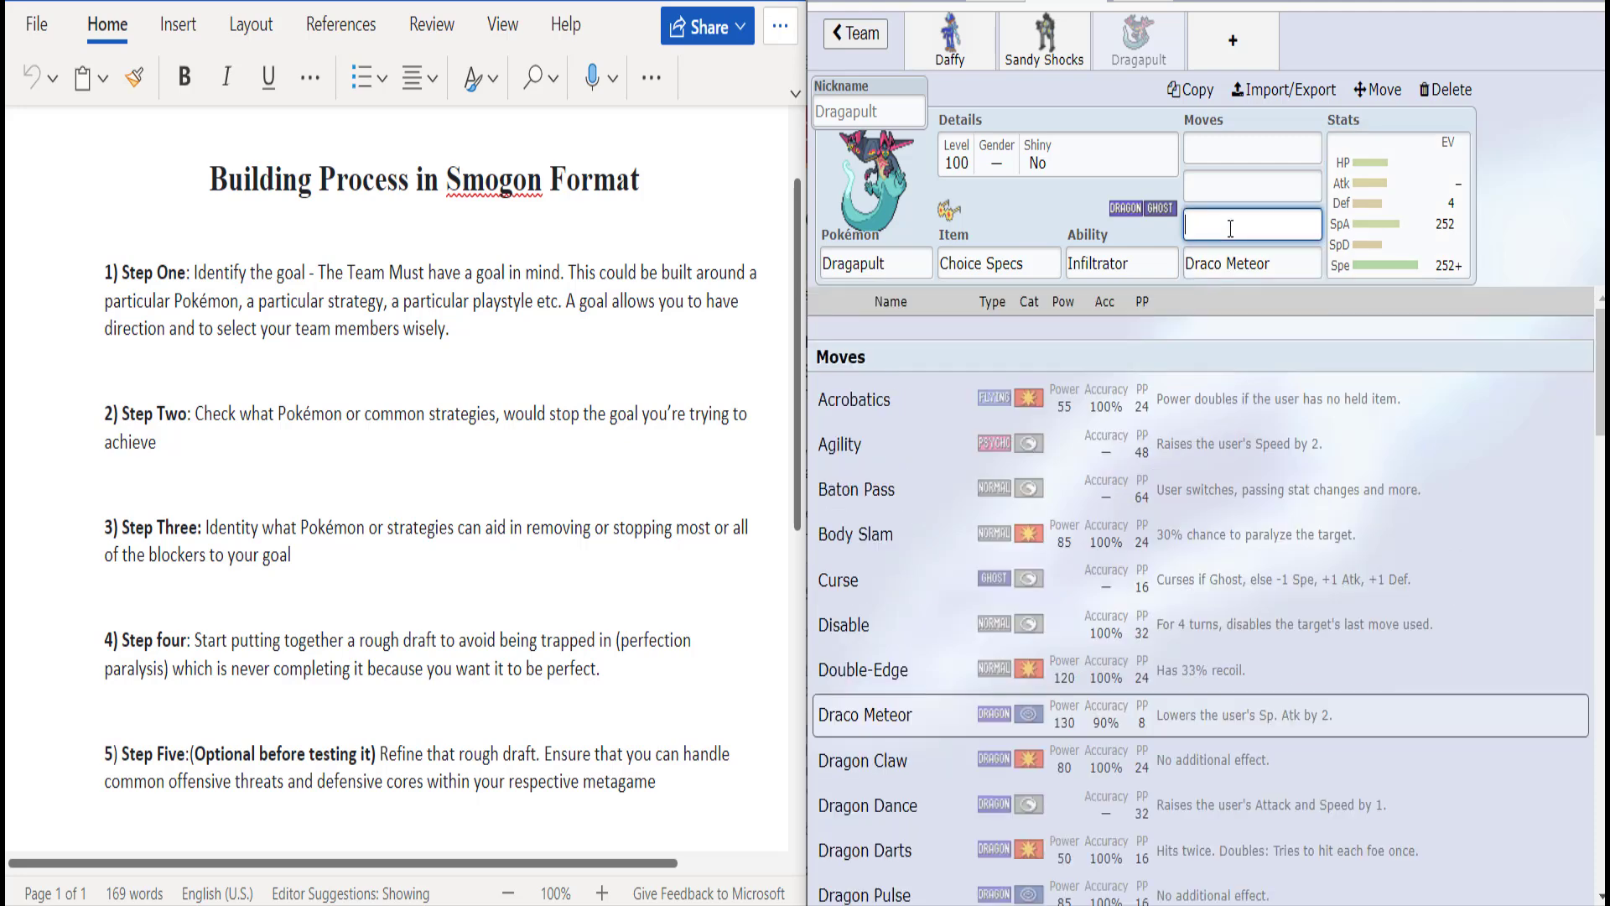
text(s)
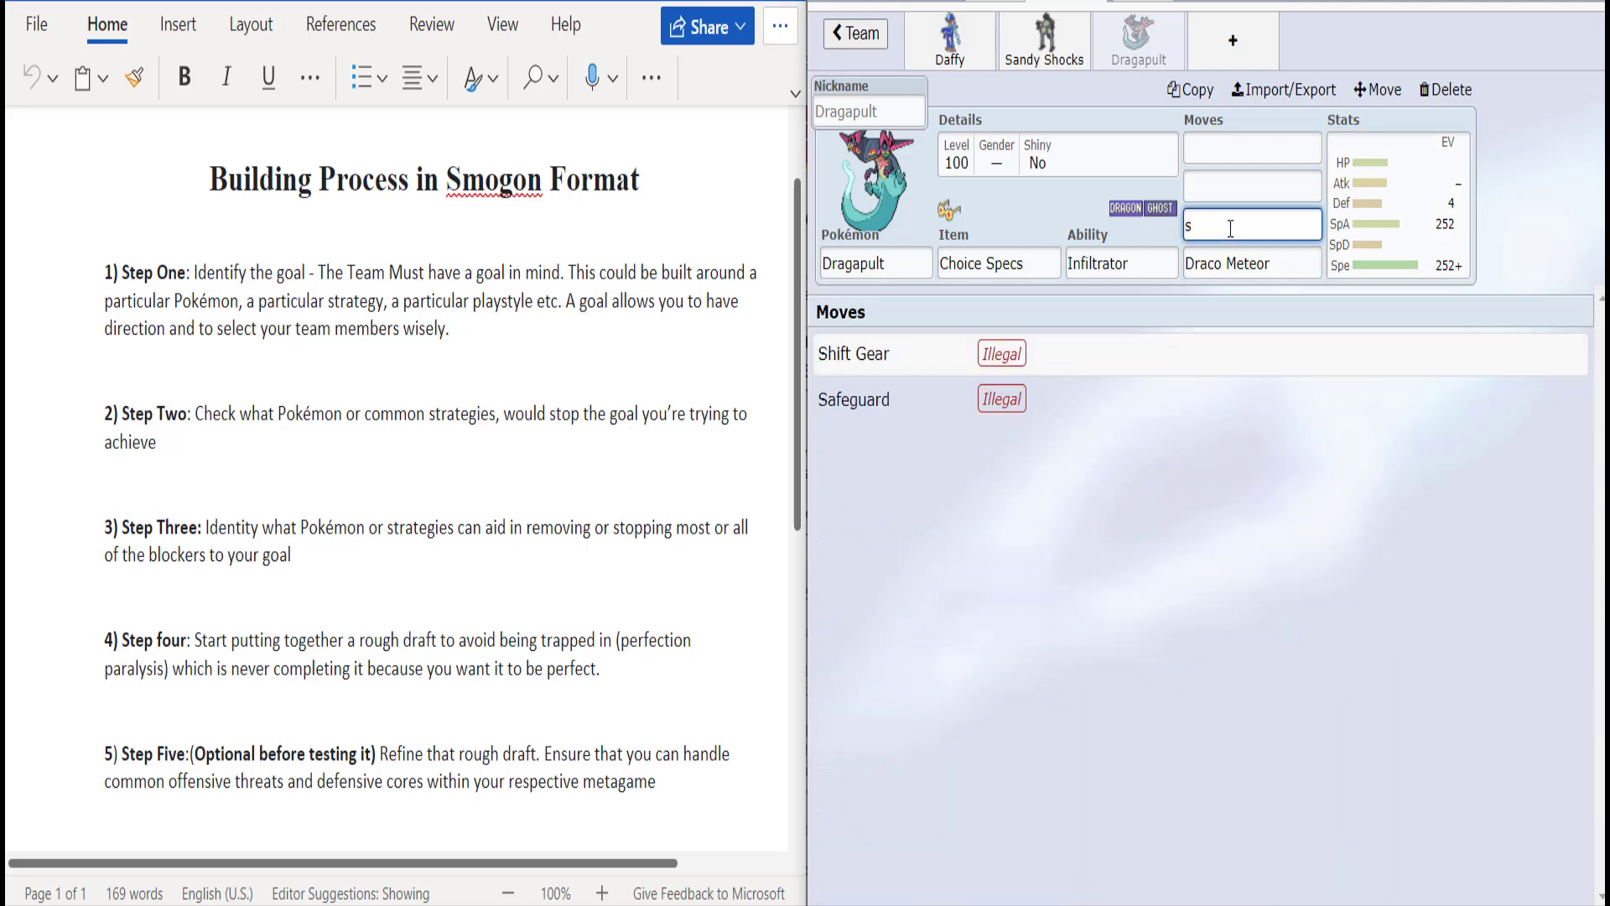
text(ha)
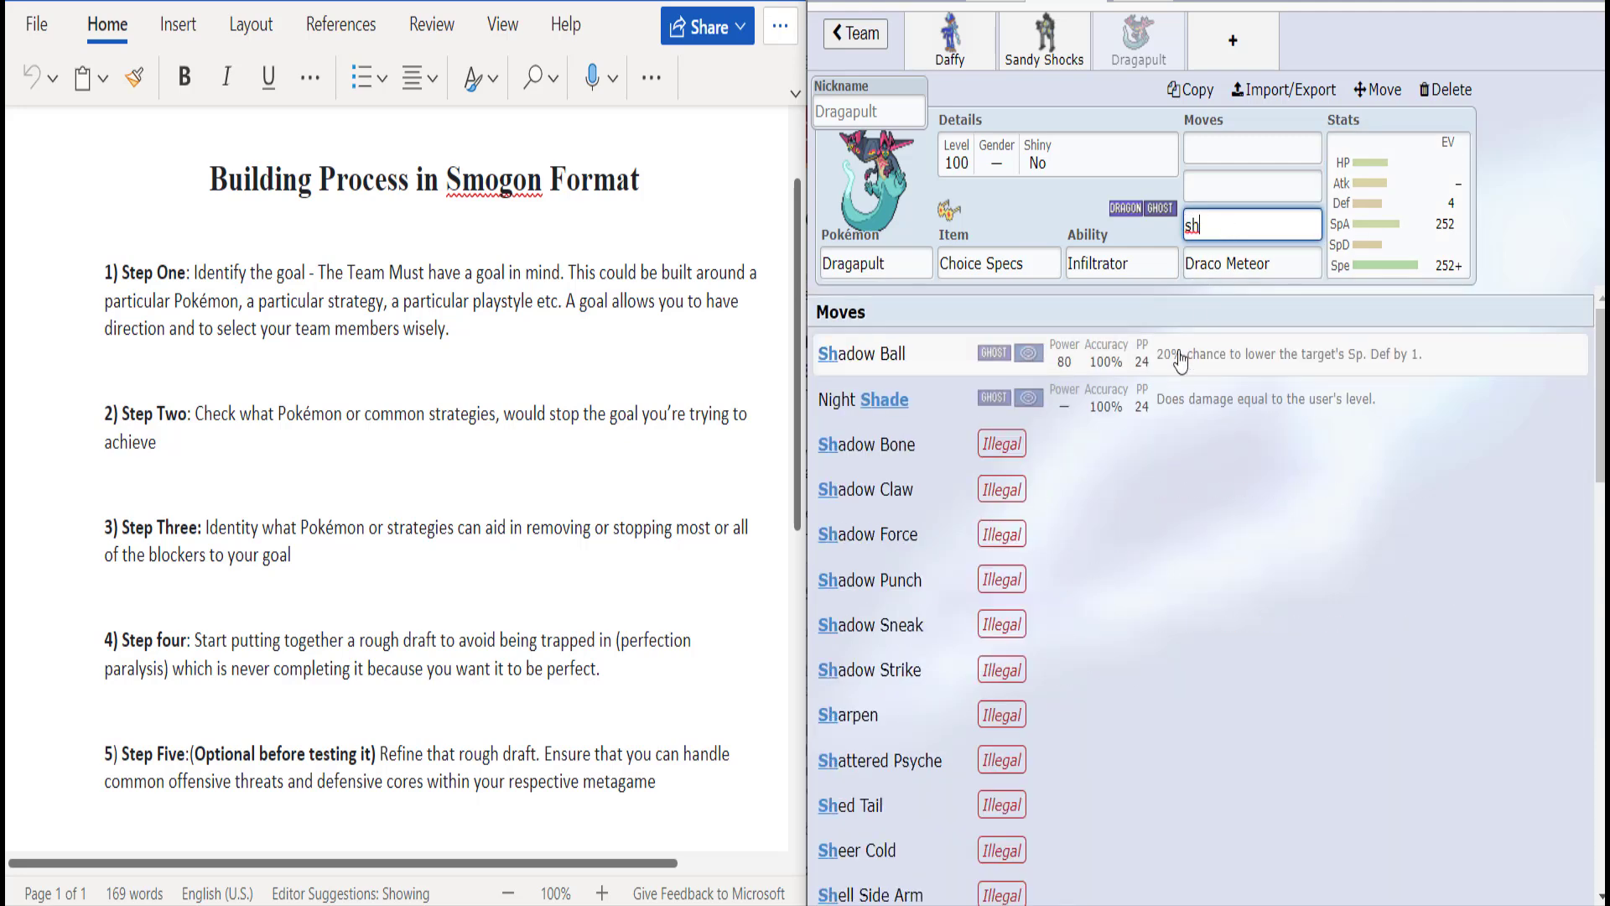
key(Return)
Step: Complete Dragapult's moveset with Fire Blast in the second slot and U-turn in the first
click(1225, 193)
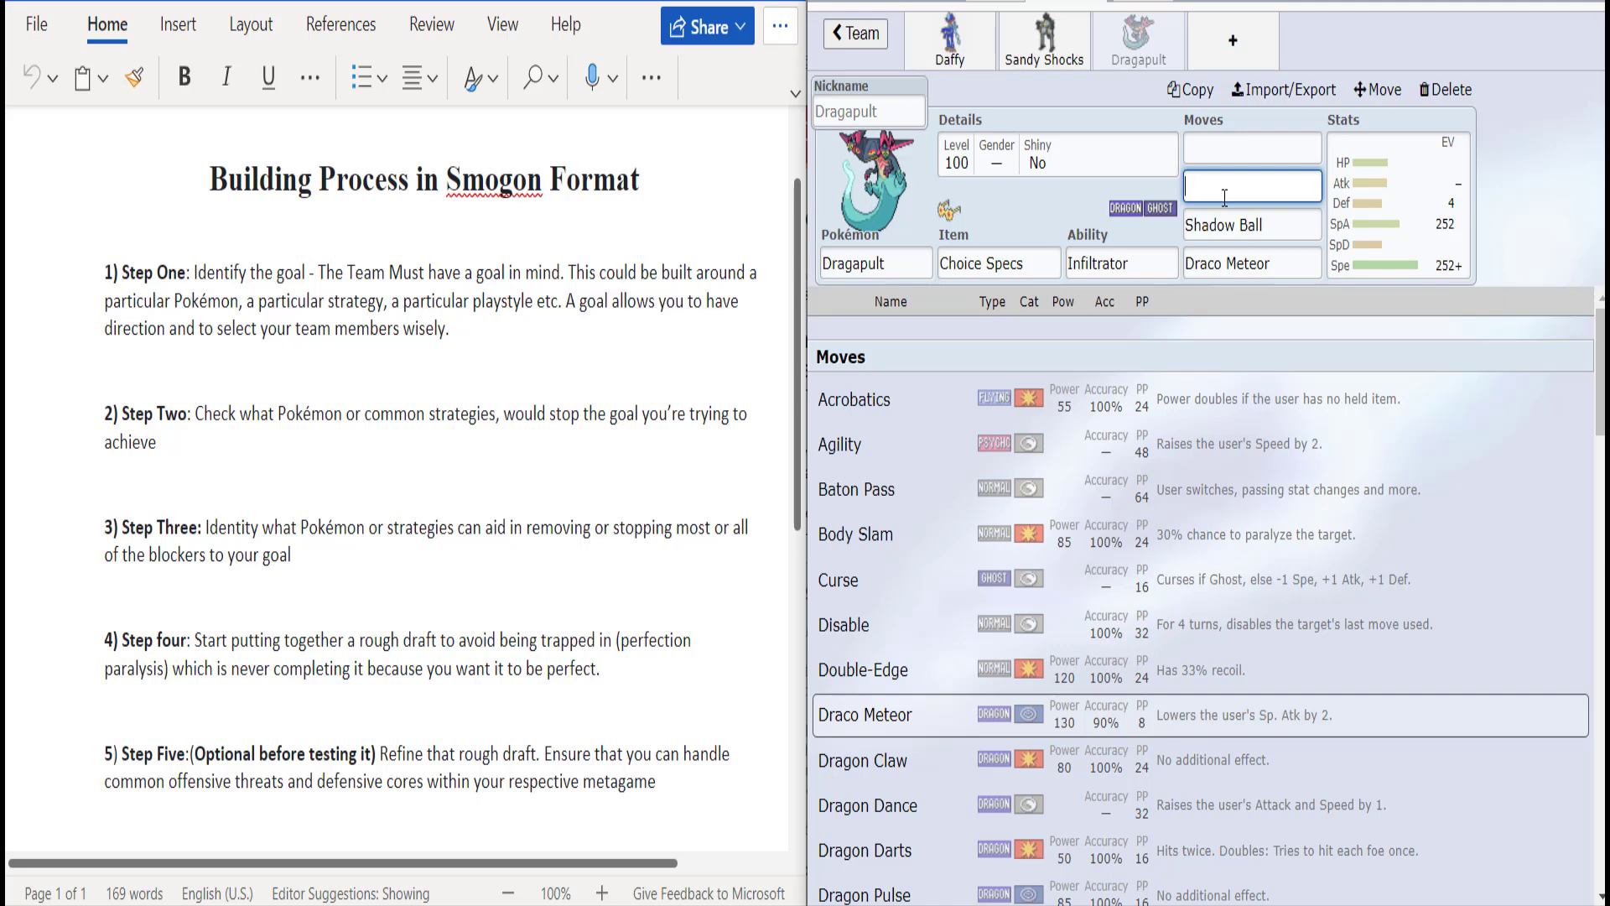
text(fi)
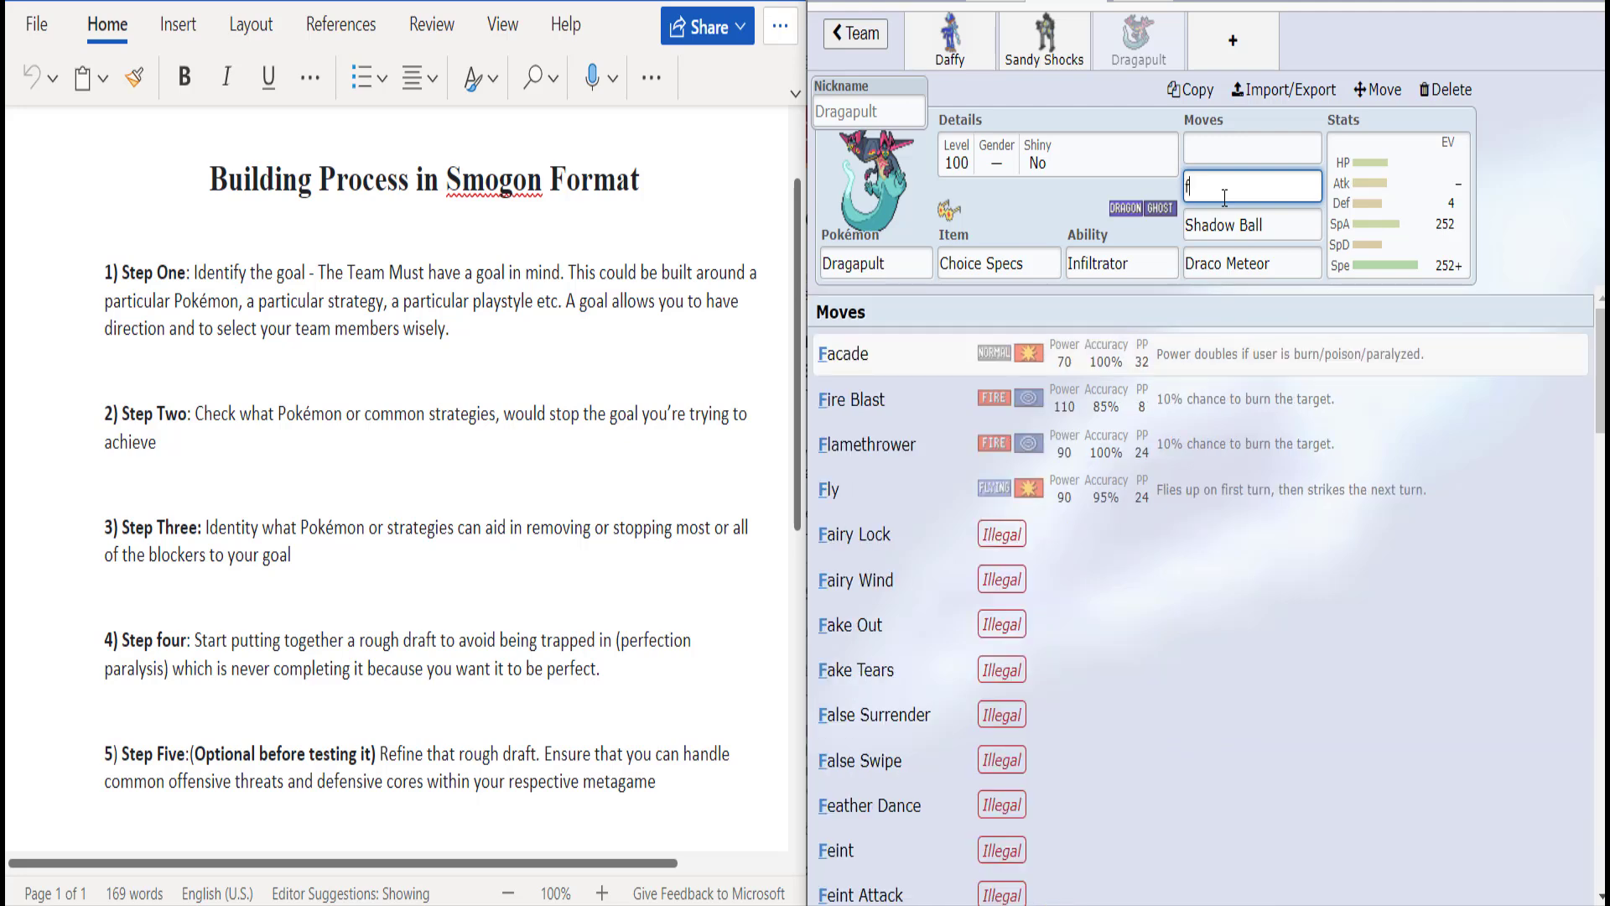
click(1214, 362)
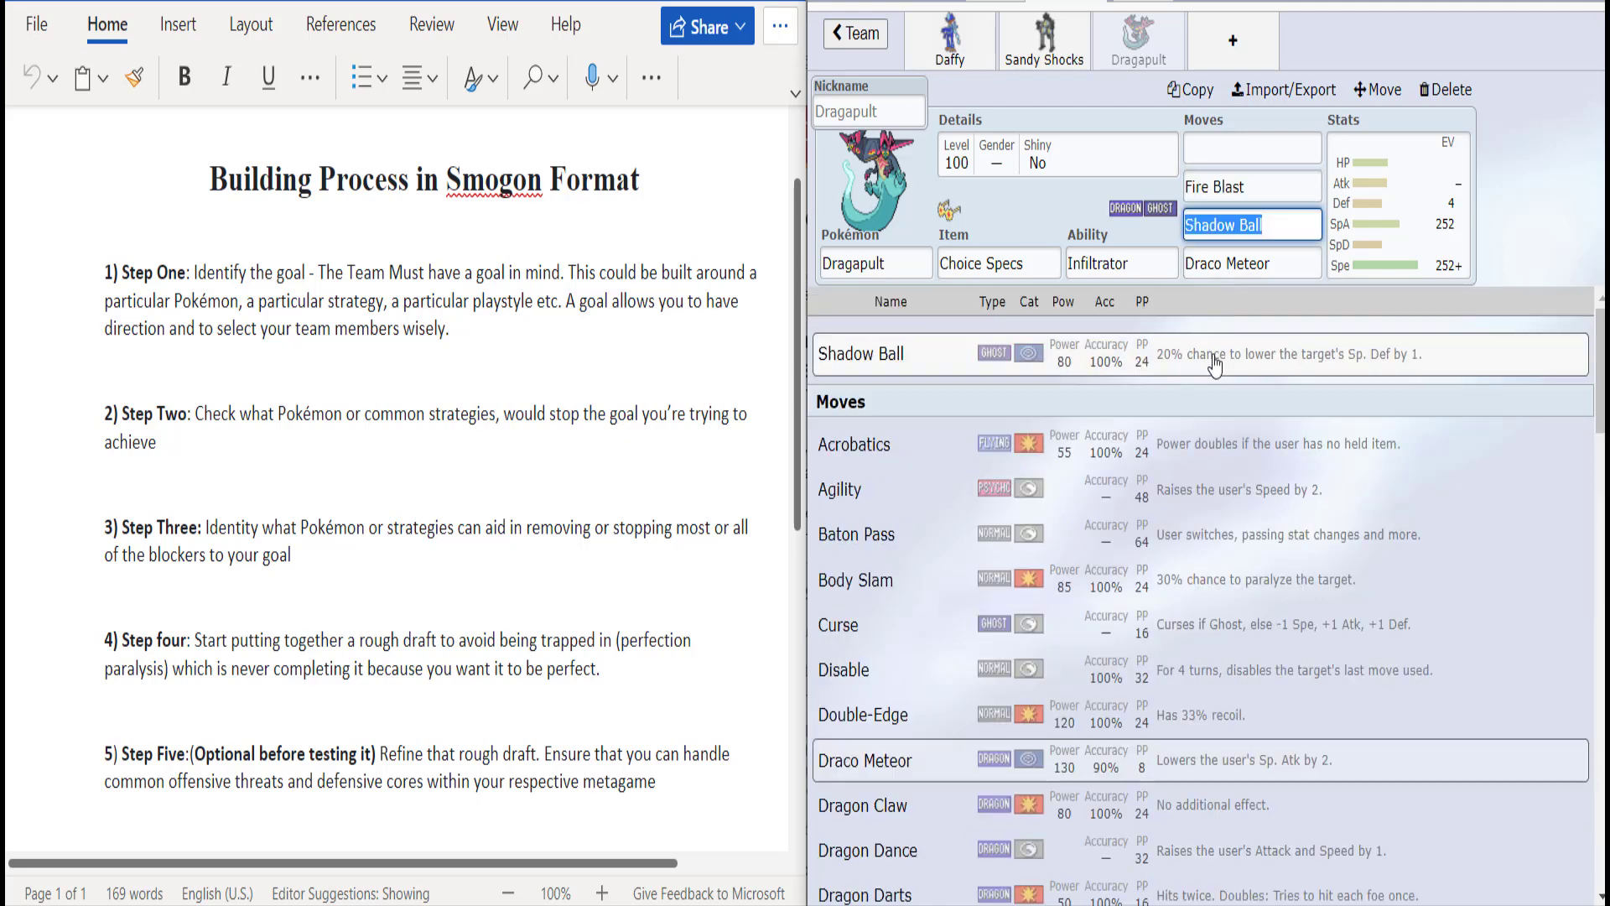
click(1243, 147)
text(u)
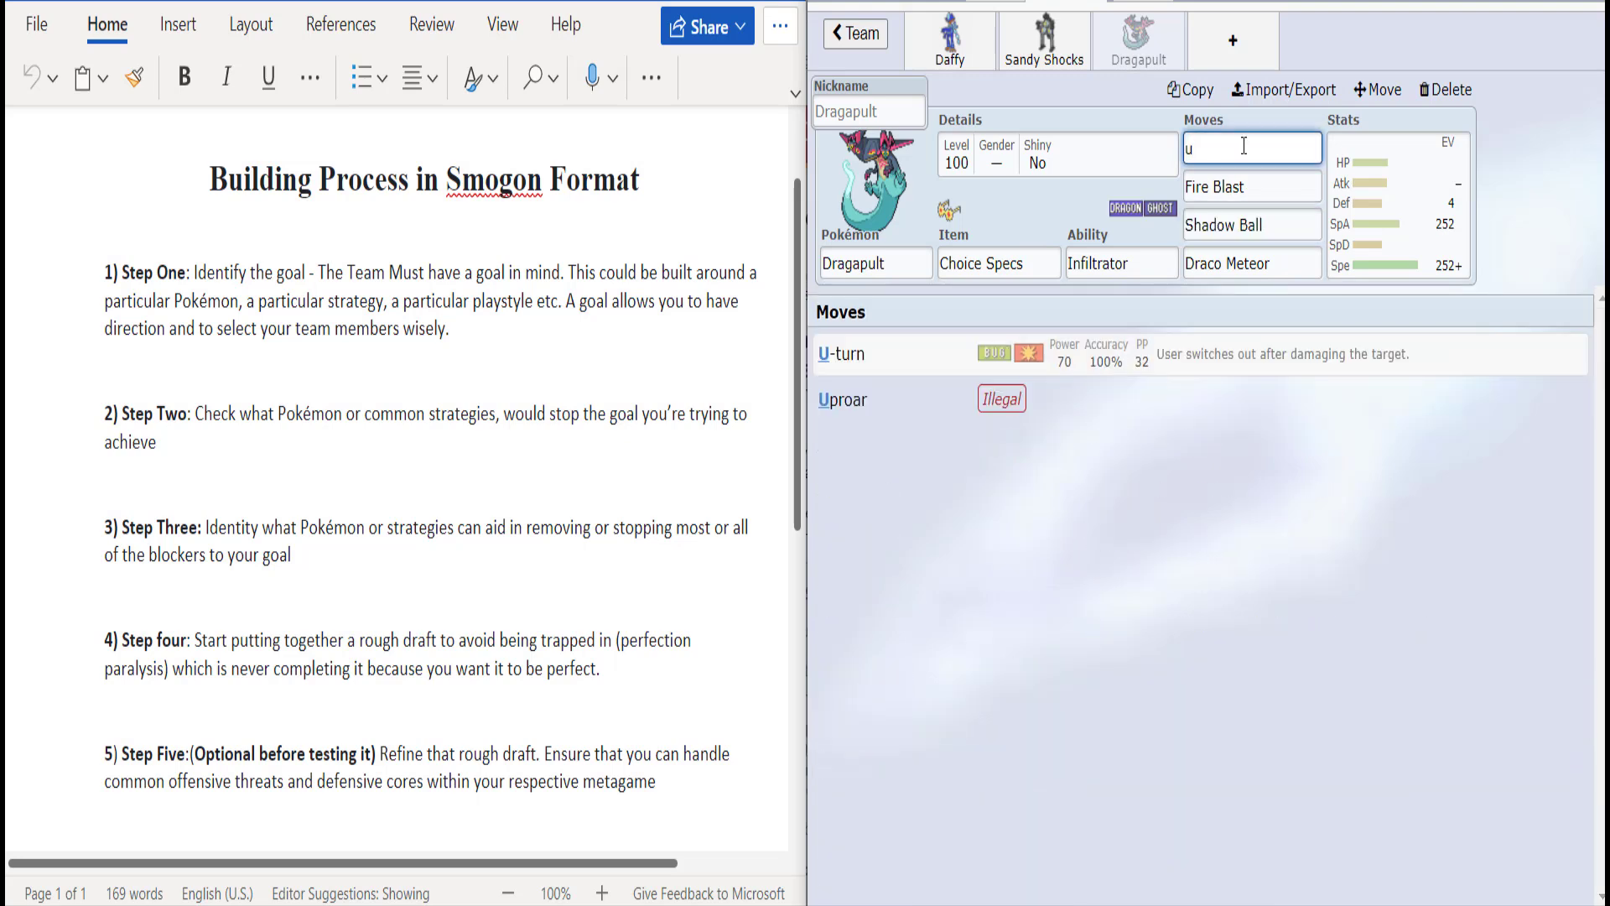
click(1249, 186)
Step: Review the Sandy Shocks and Dragapult sets before choosing another team member
click(1048, 33)
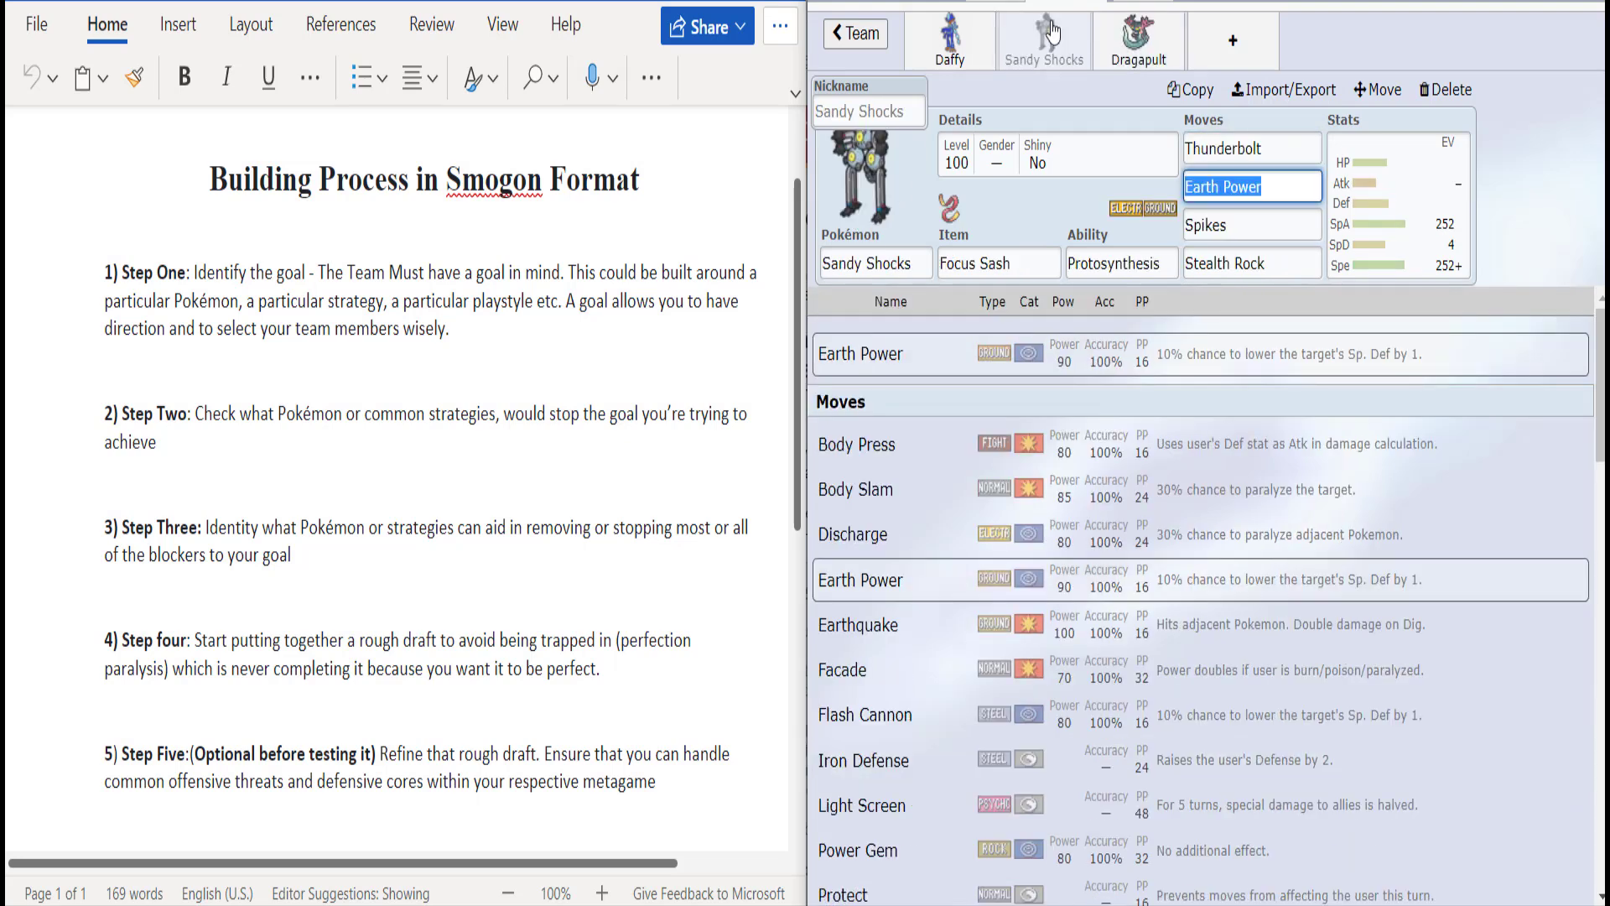
click(1233, 40)
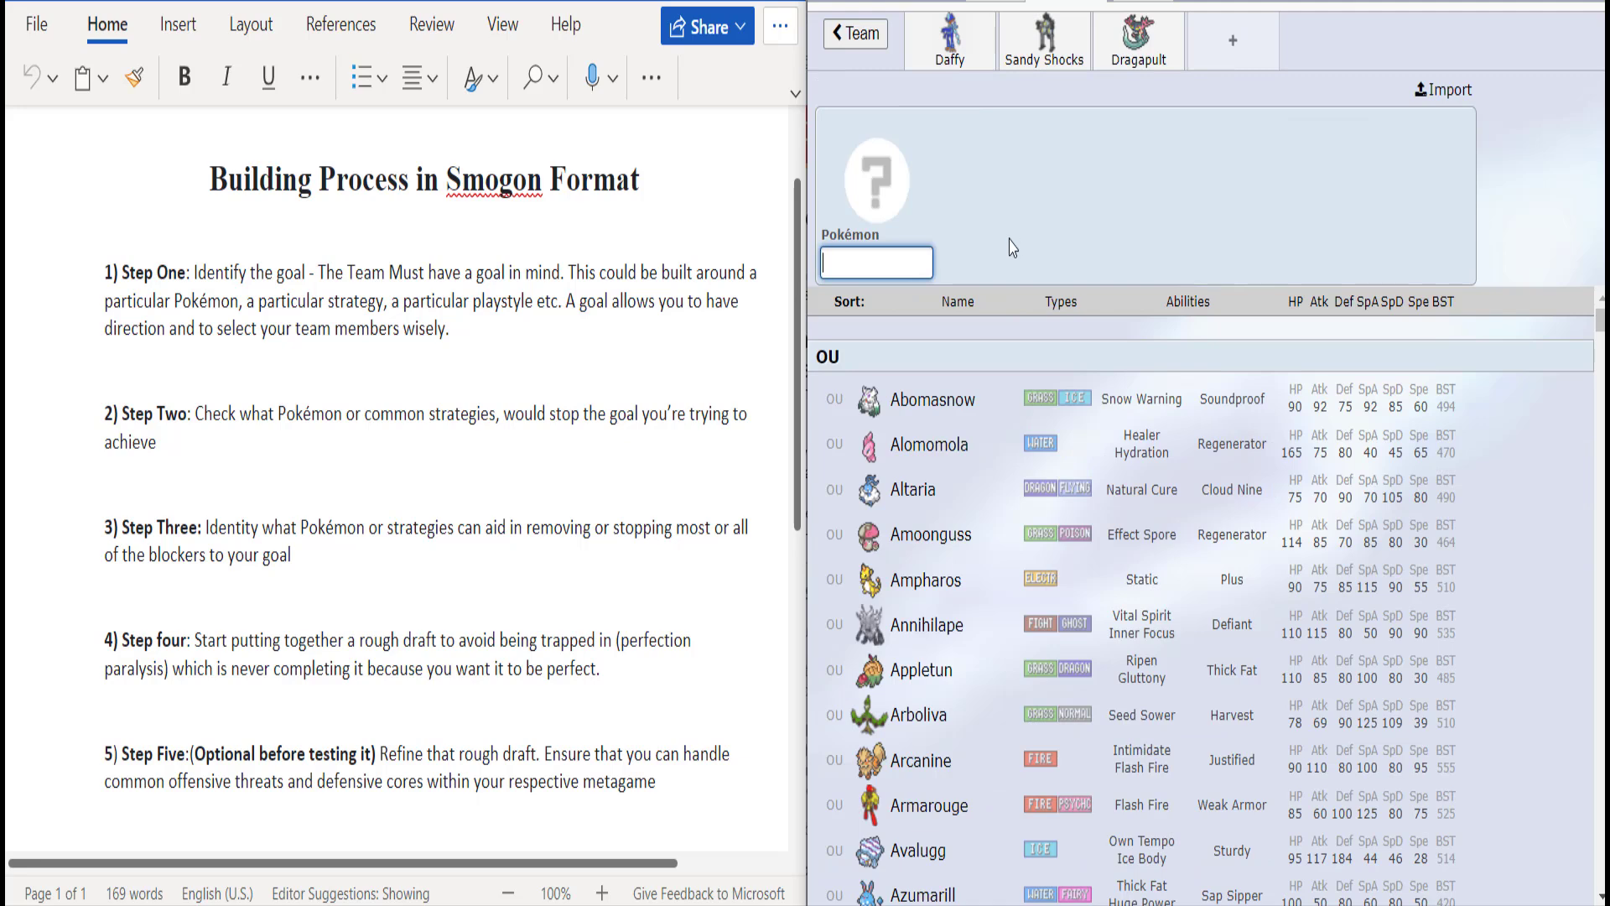
click(1147, 32)
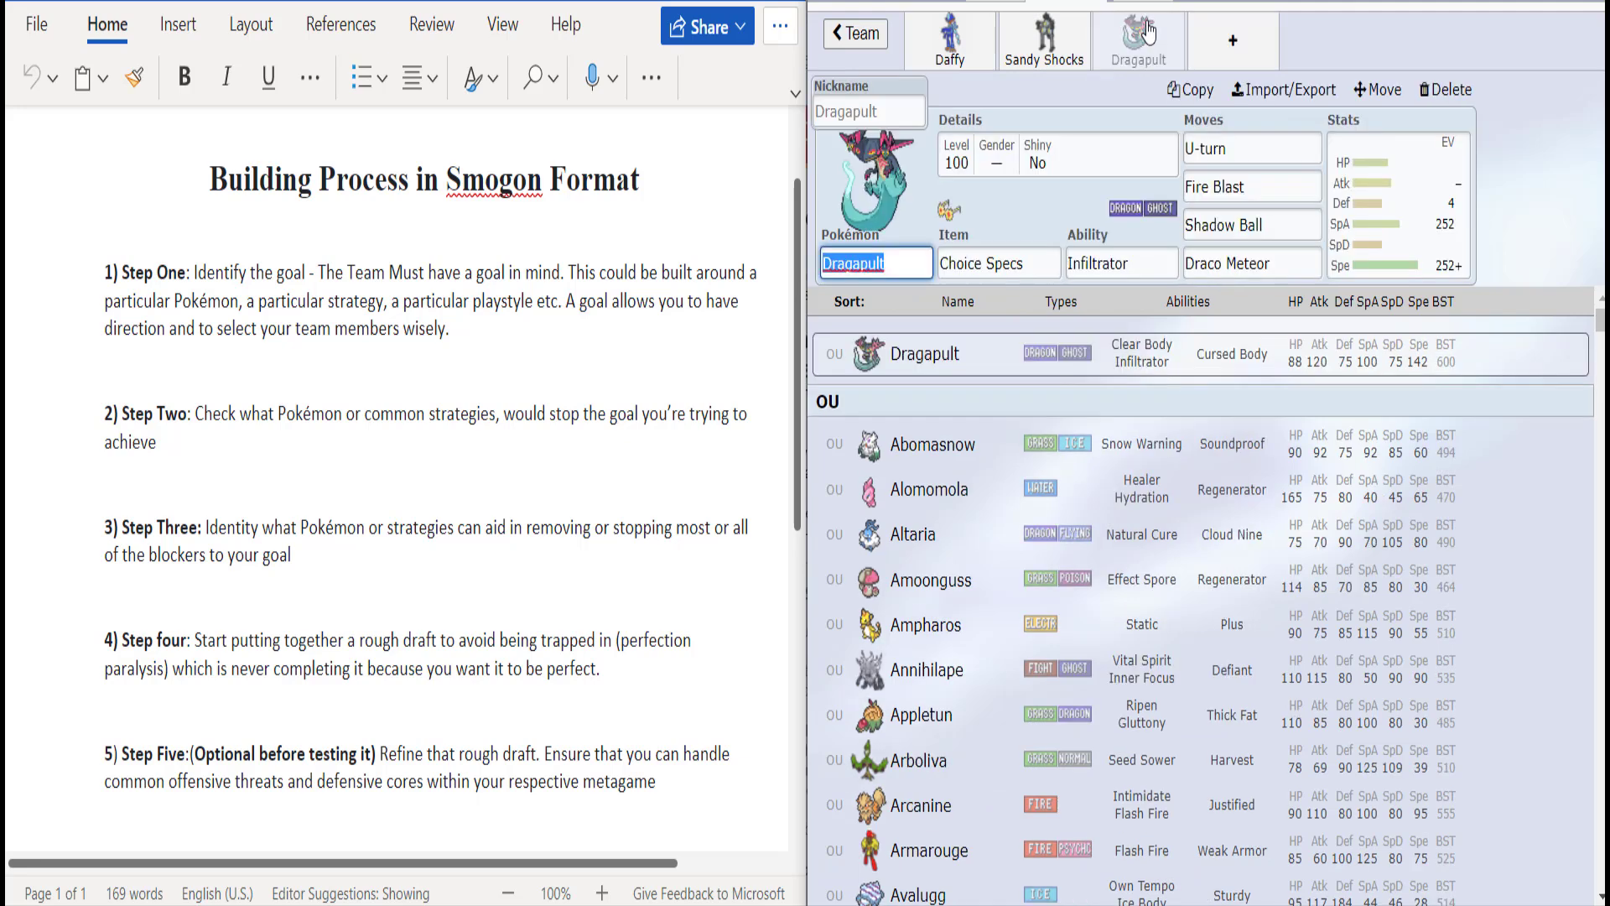
click(1040, 42)
Step: Add Iron Bundle from the OU list as the fourth team member and open its fourth move slot
click(1233, 41)
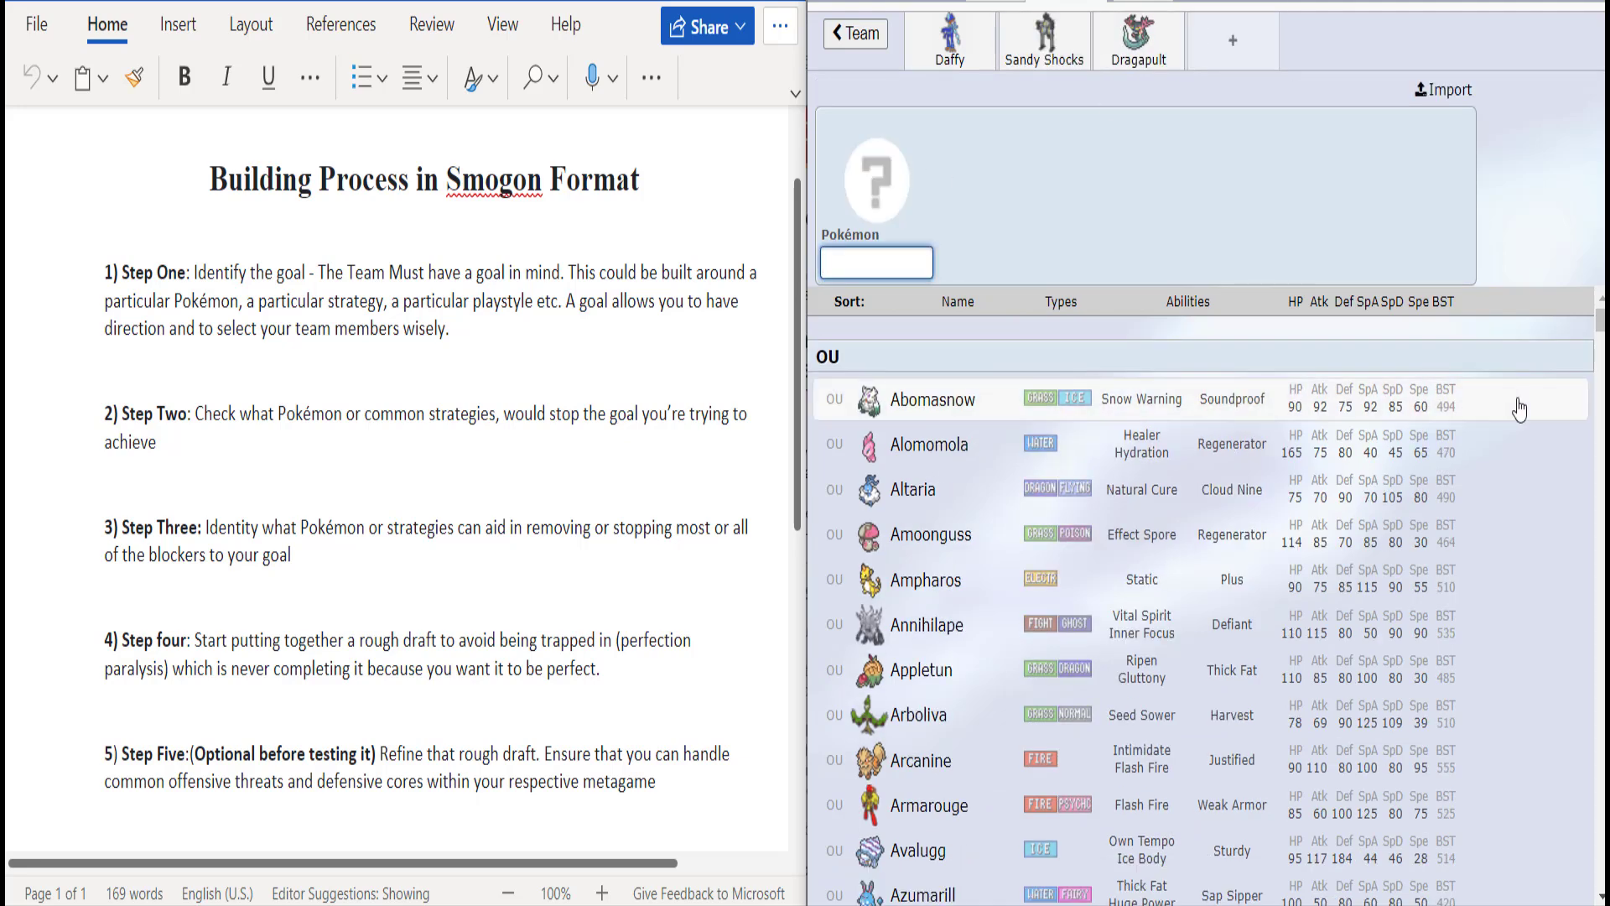
click(1599, 409)
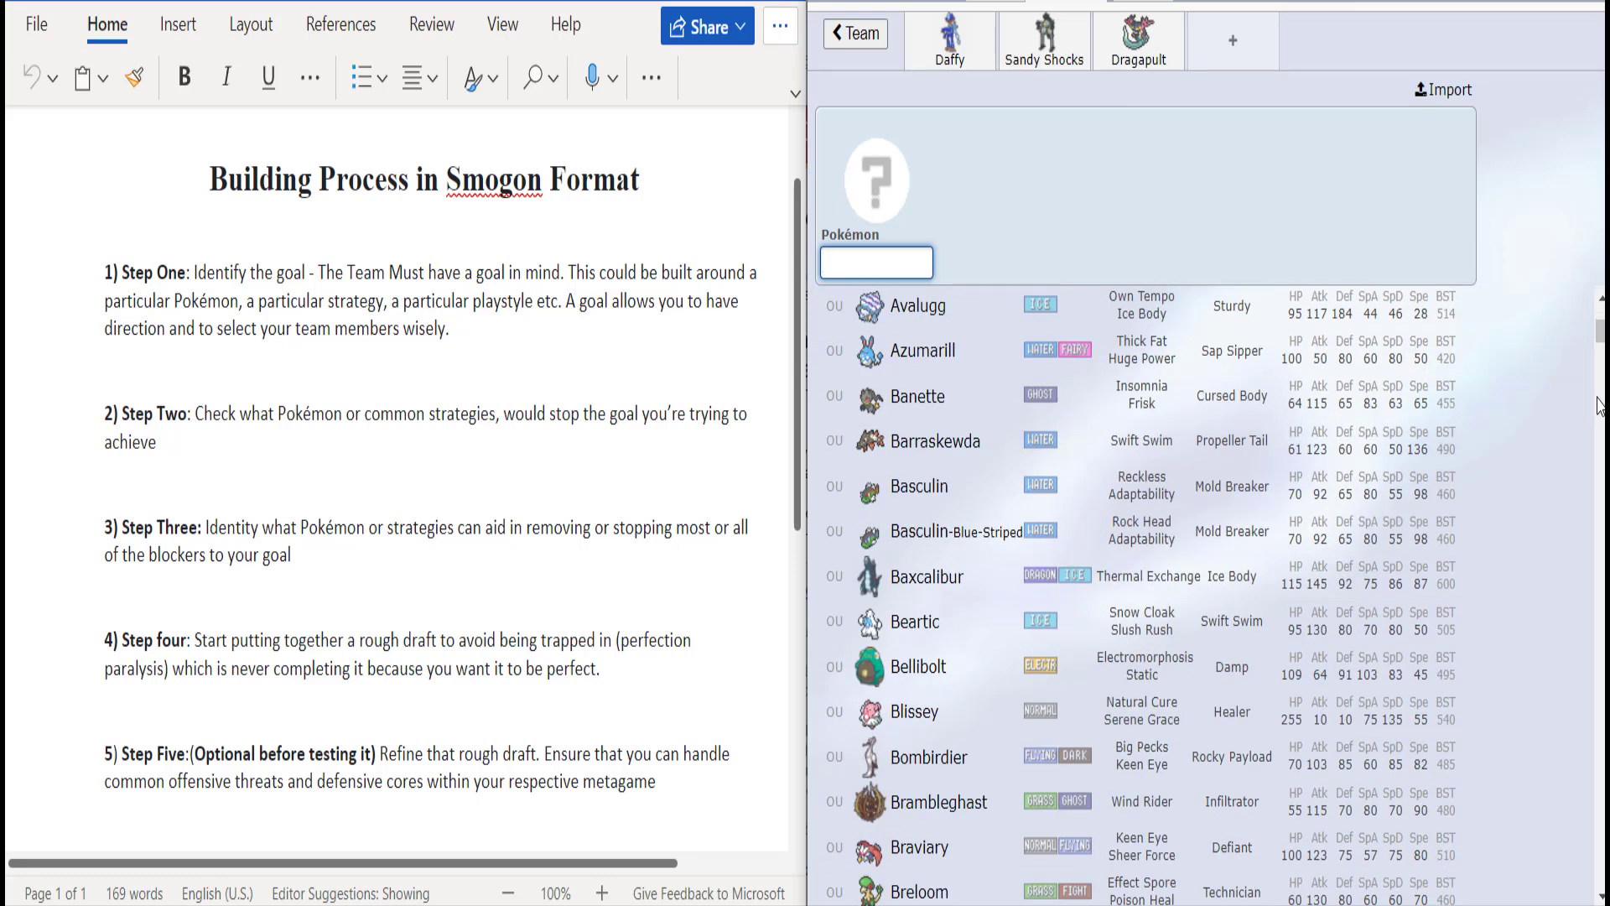
click(1599, 409)
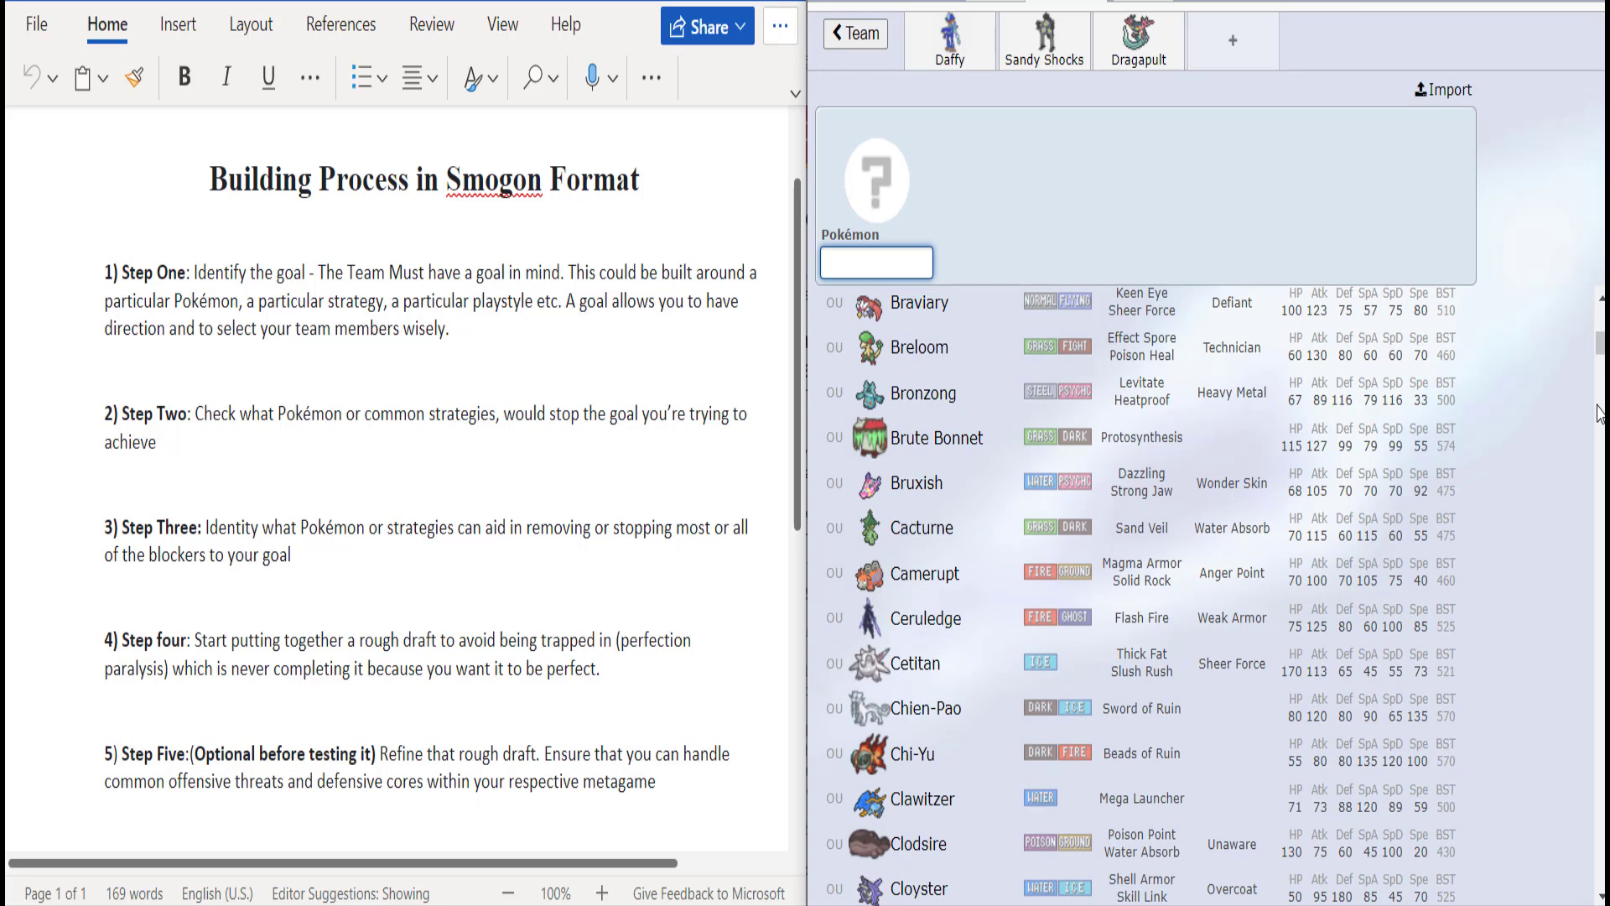
click(1599, 413)
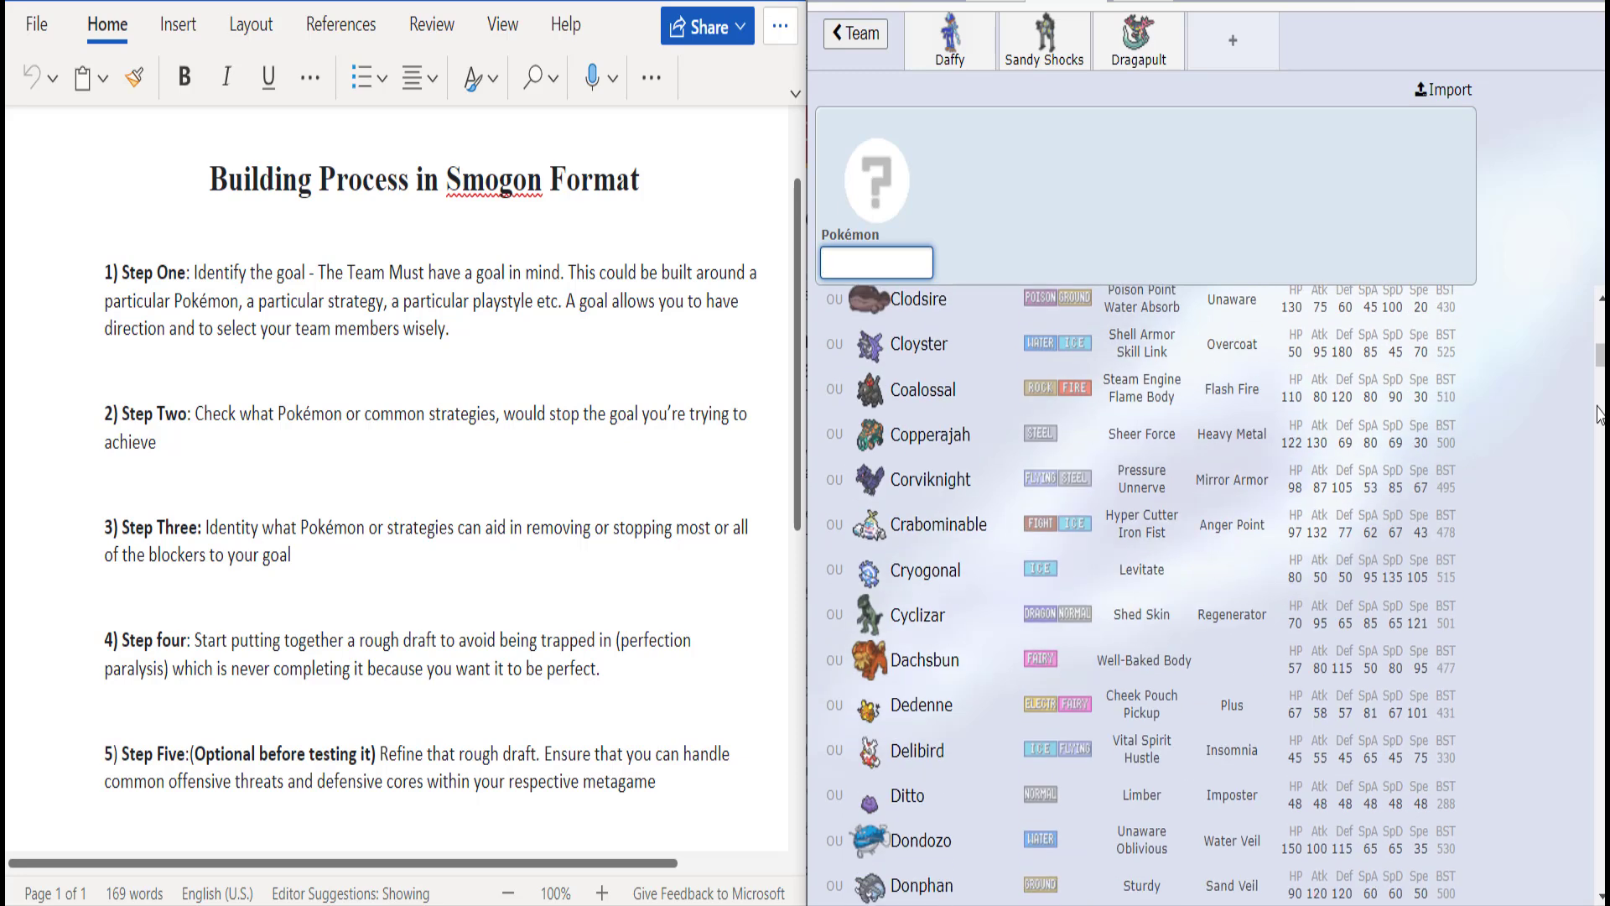
click(1599, 414)
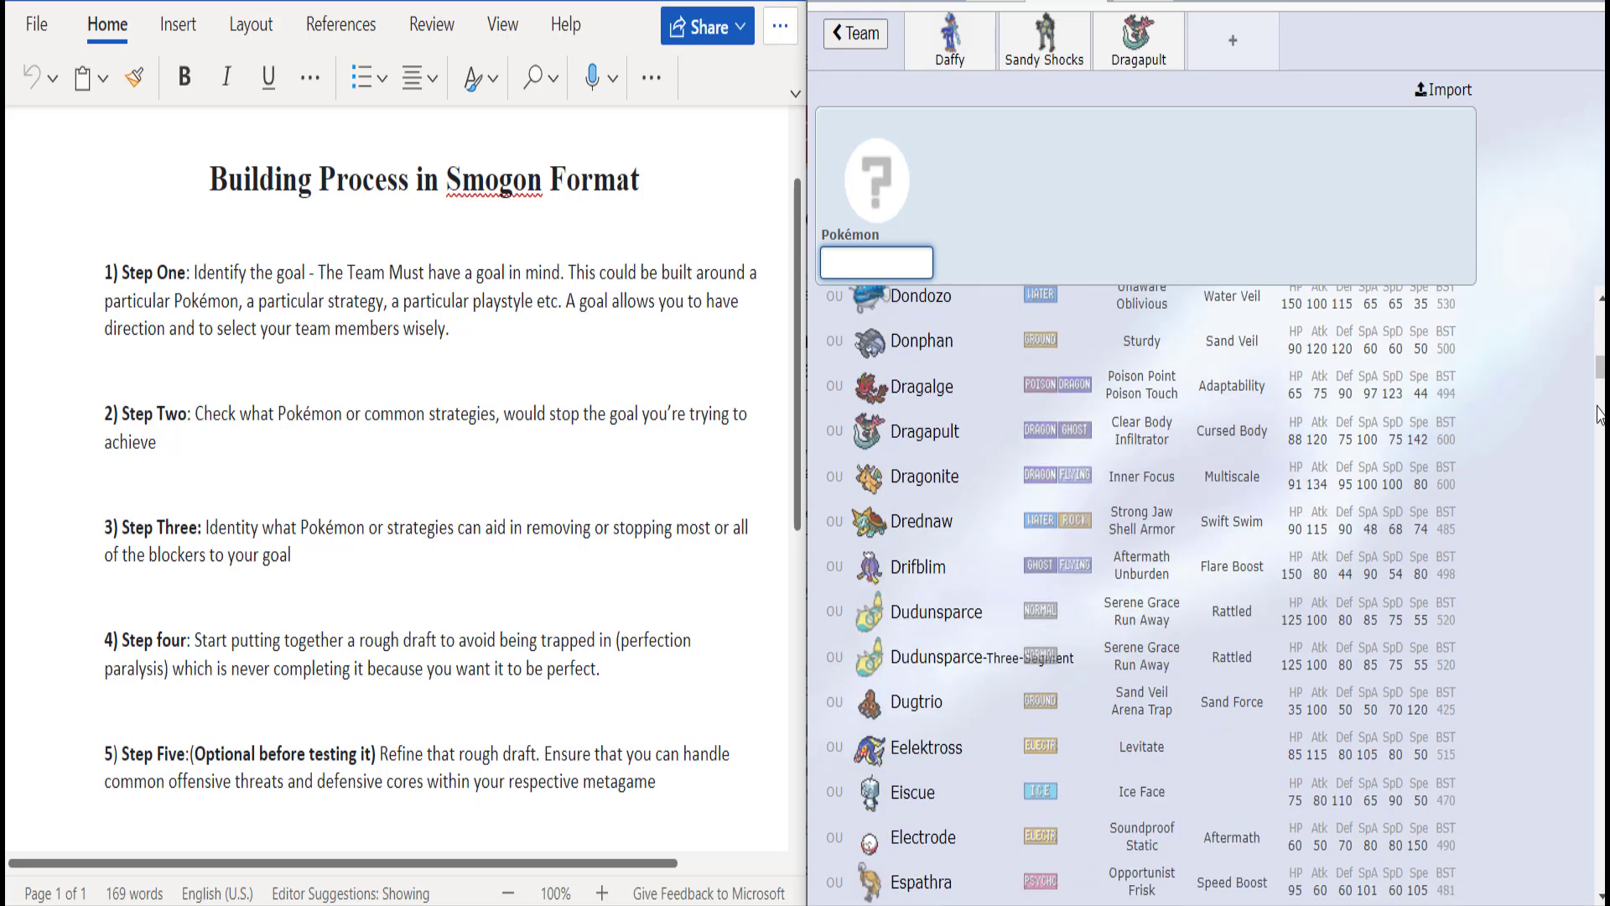
click(1600, 413)
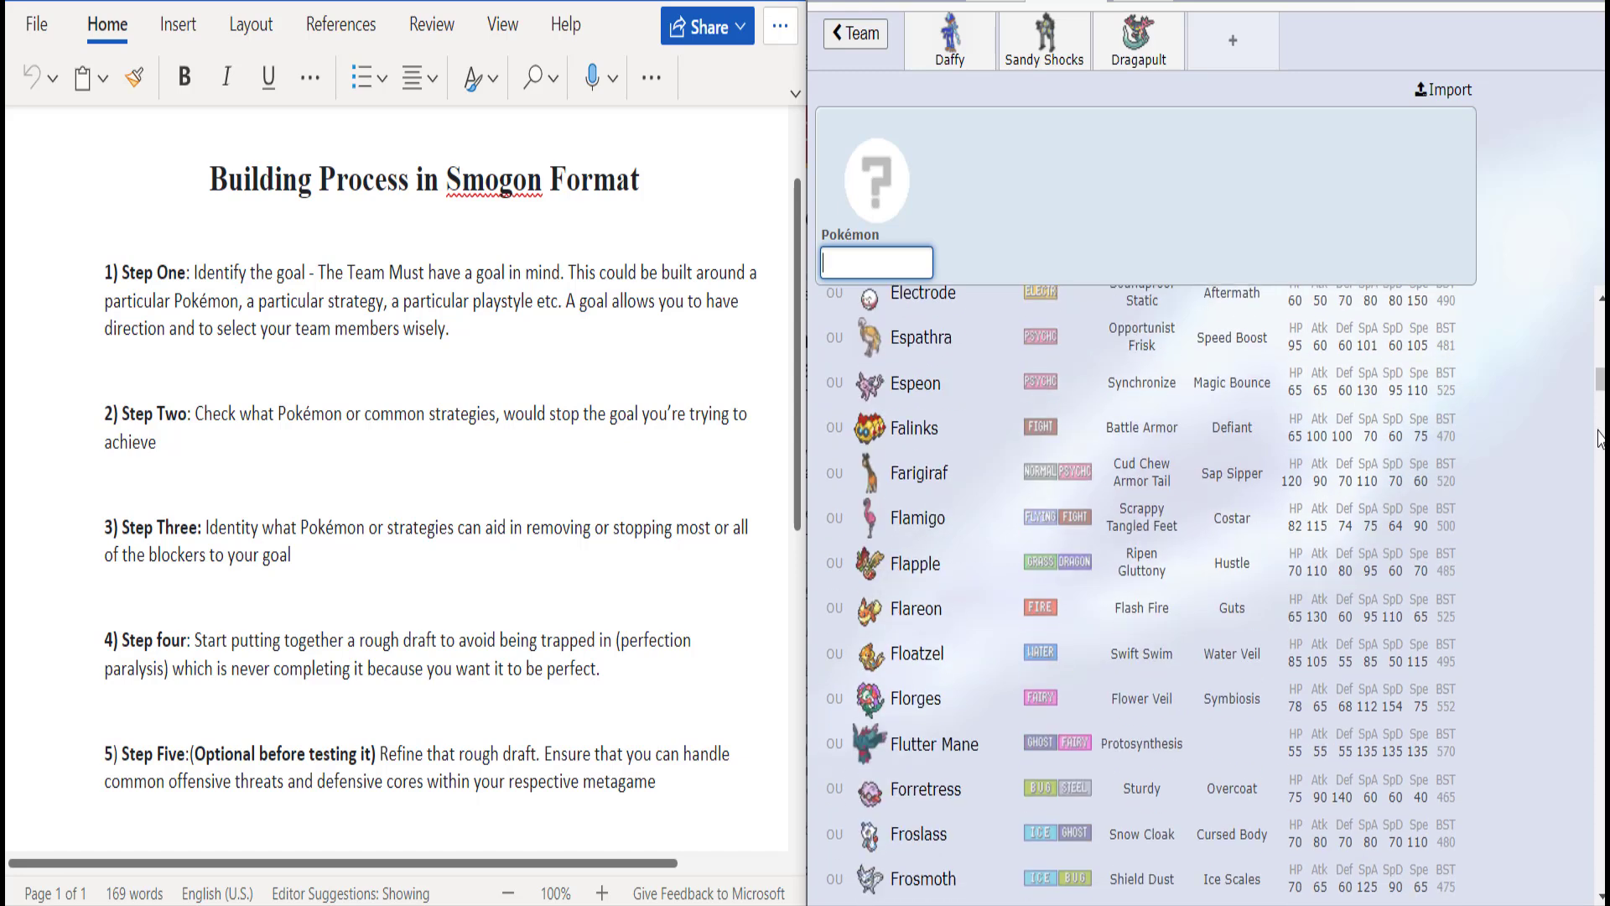
click(1600, 437)
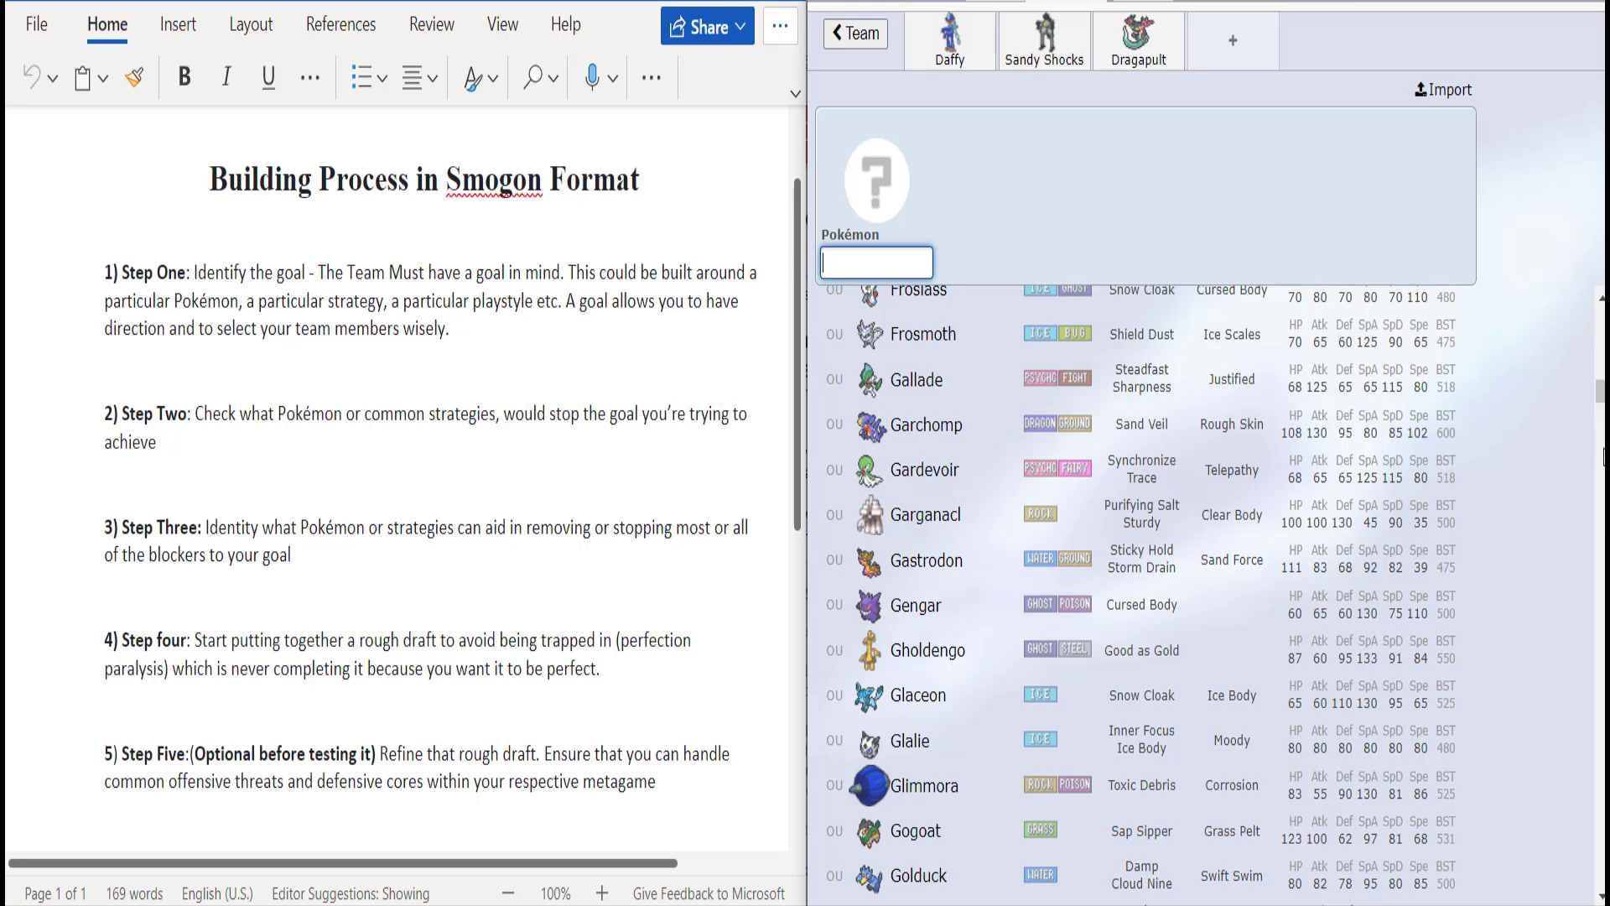
click(1602, 457)
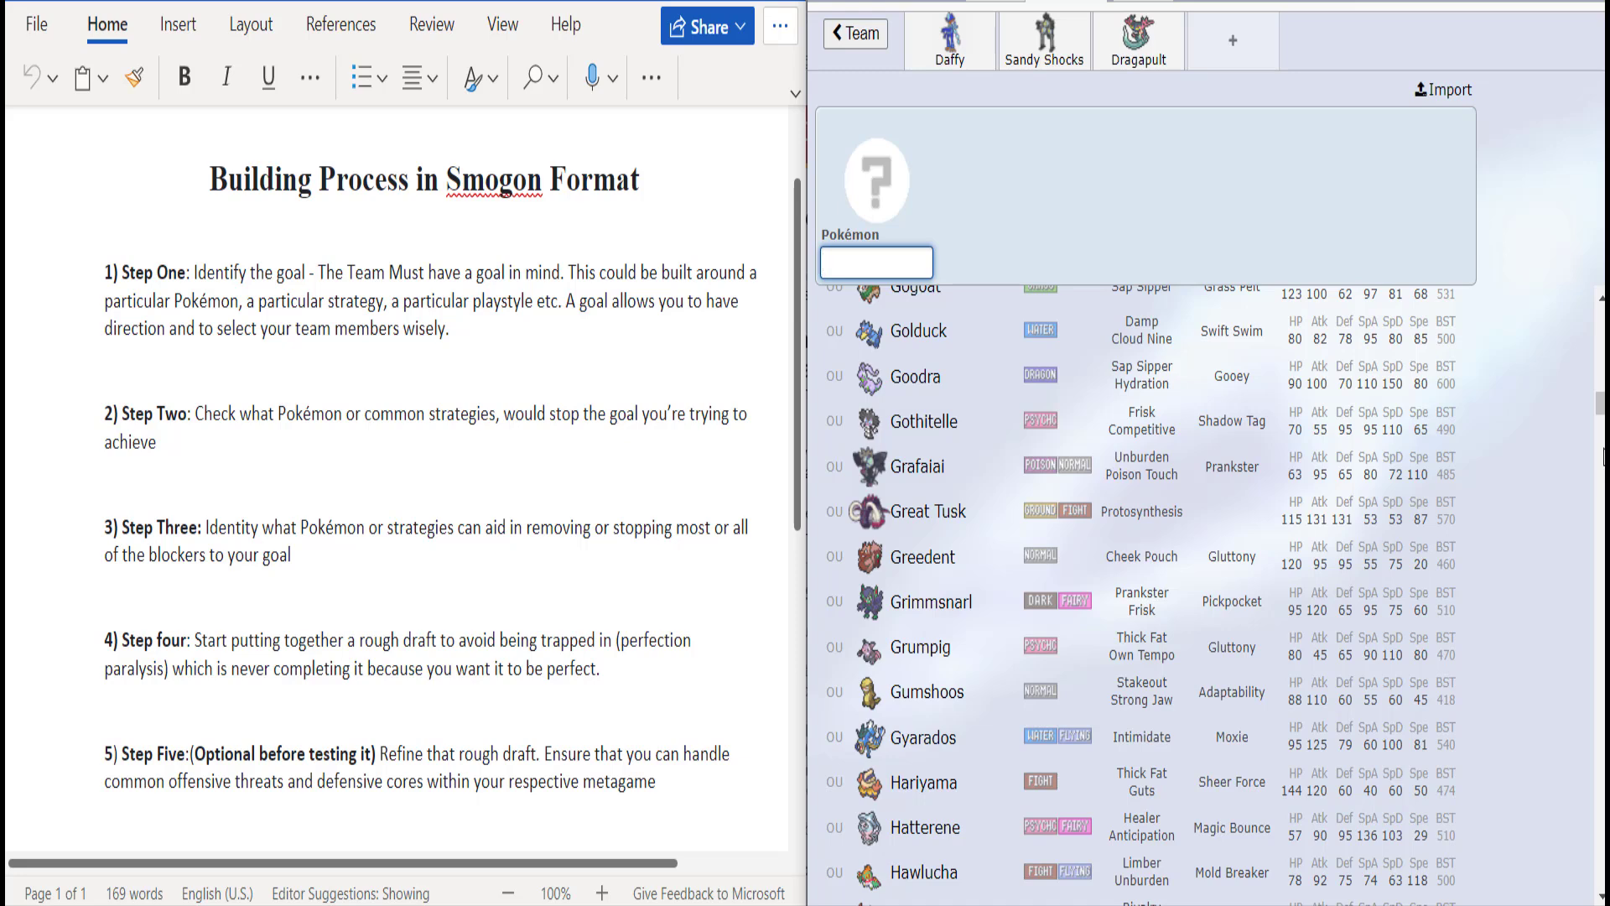
click(1602, 457)
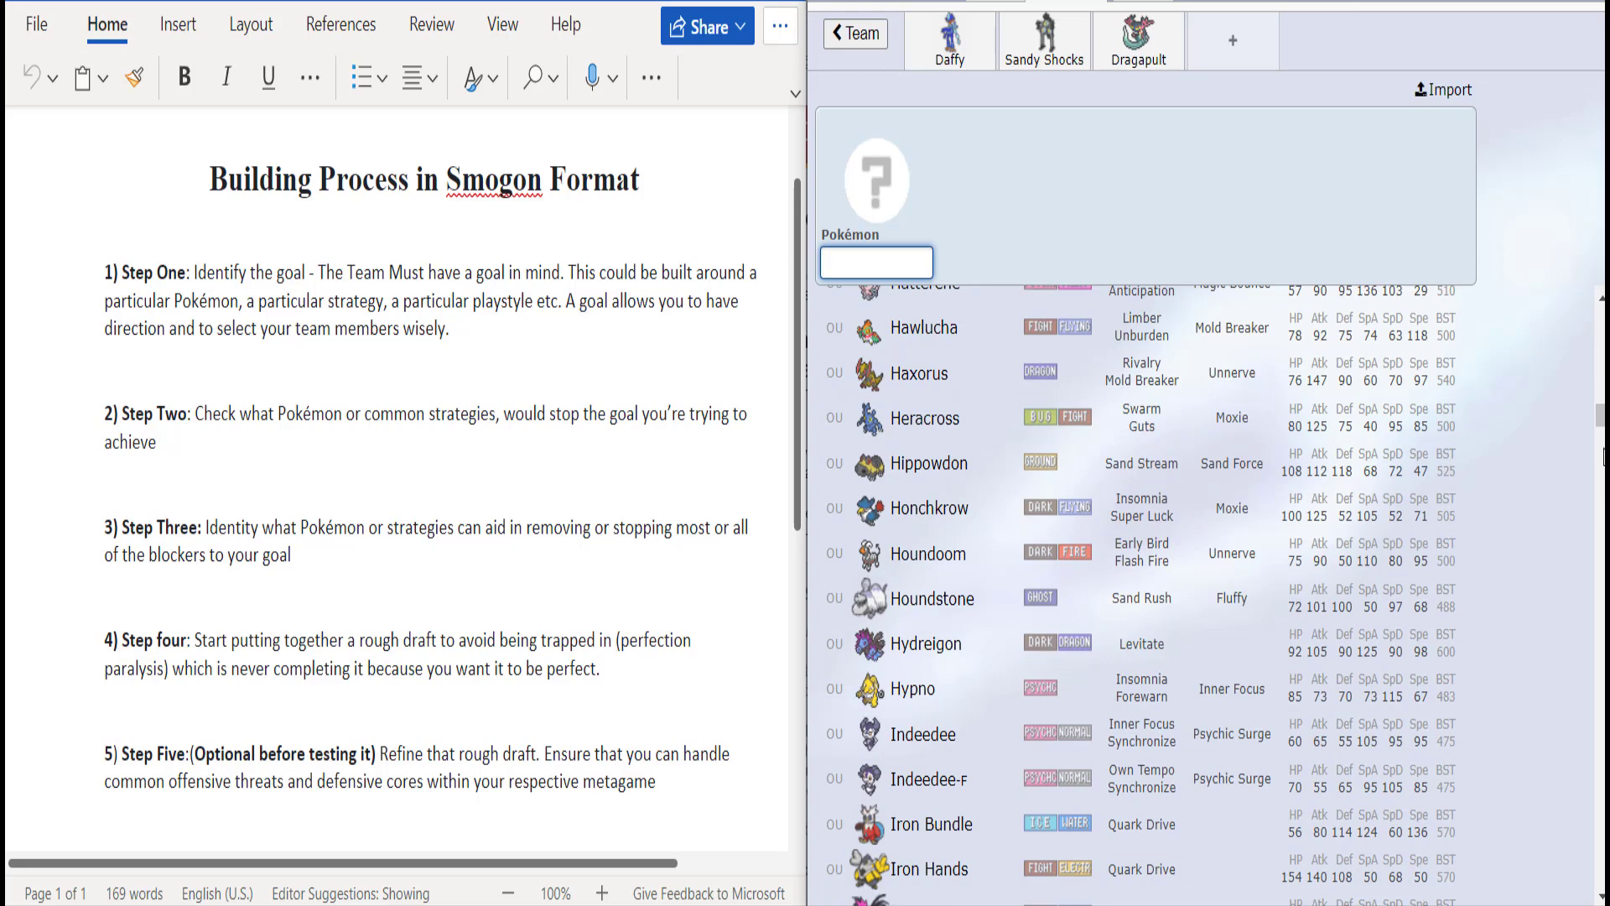
scroll(1602, 457, down, 1)
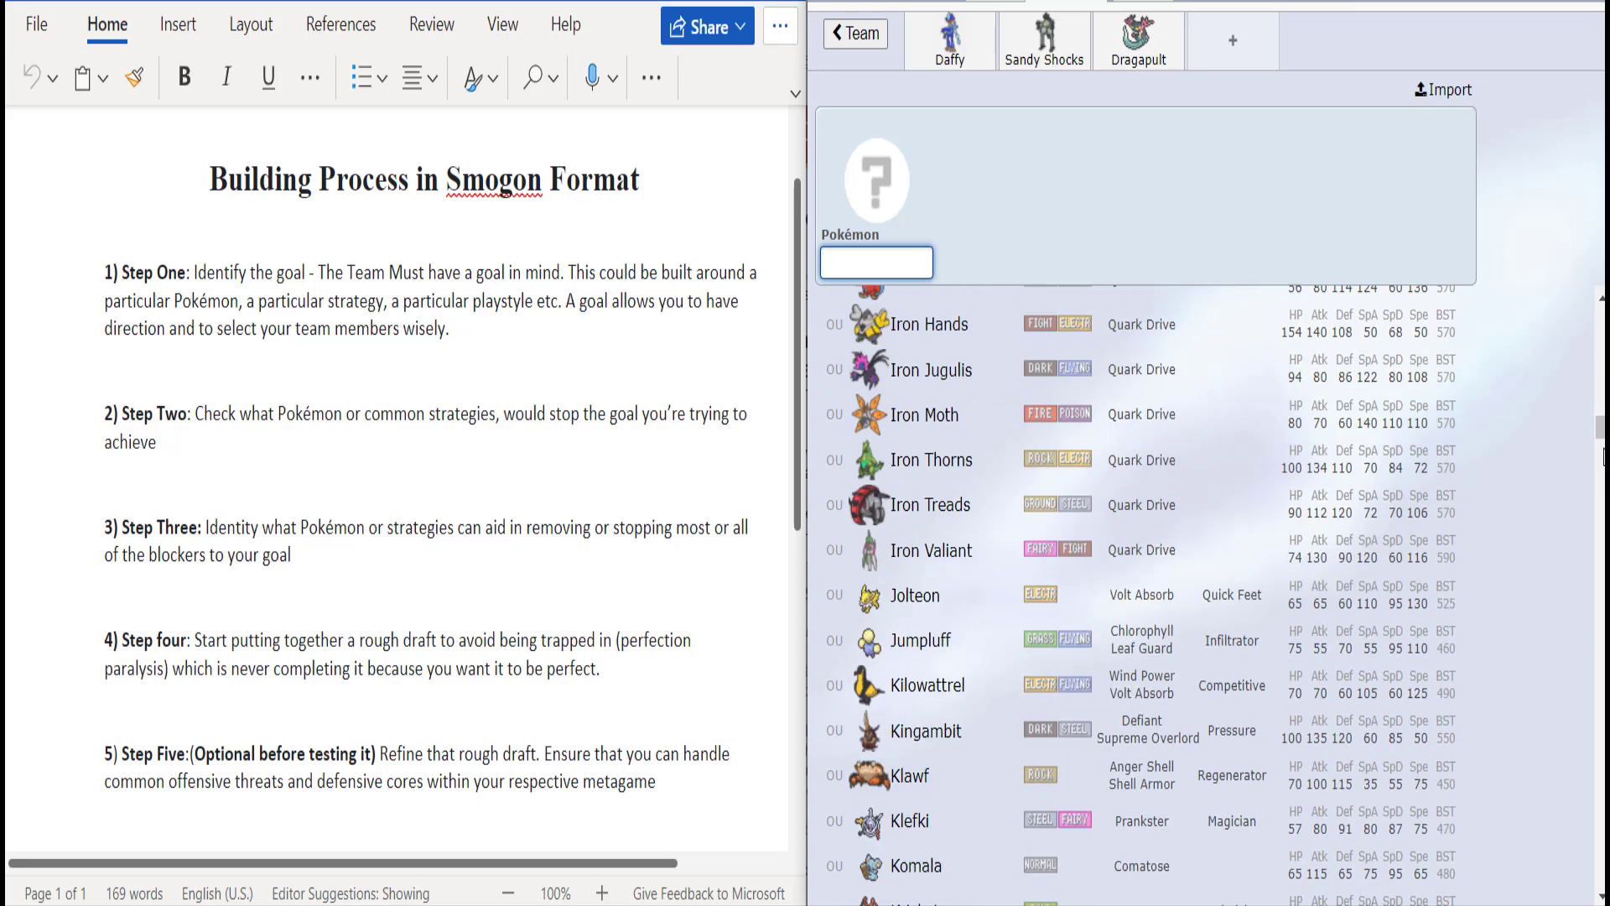
scroll(1141, 596, up, 1)
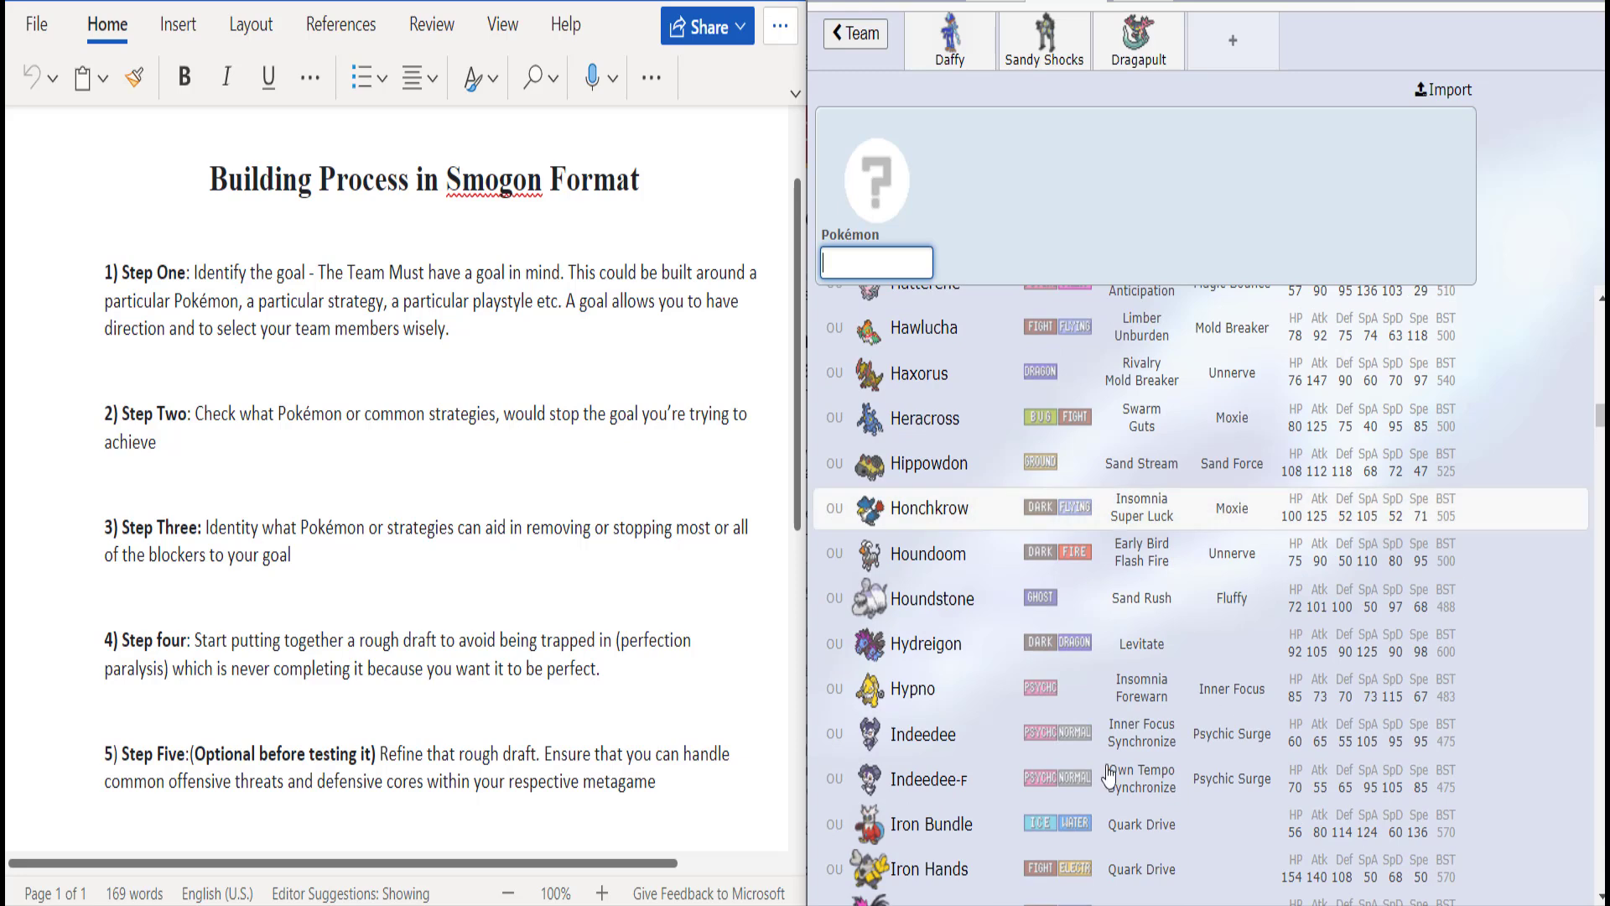
click(979, 826)
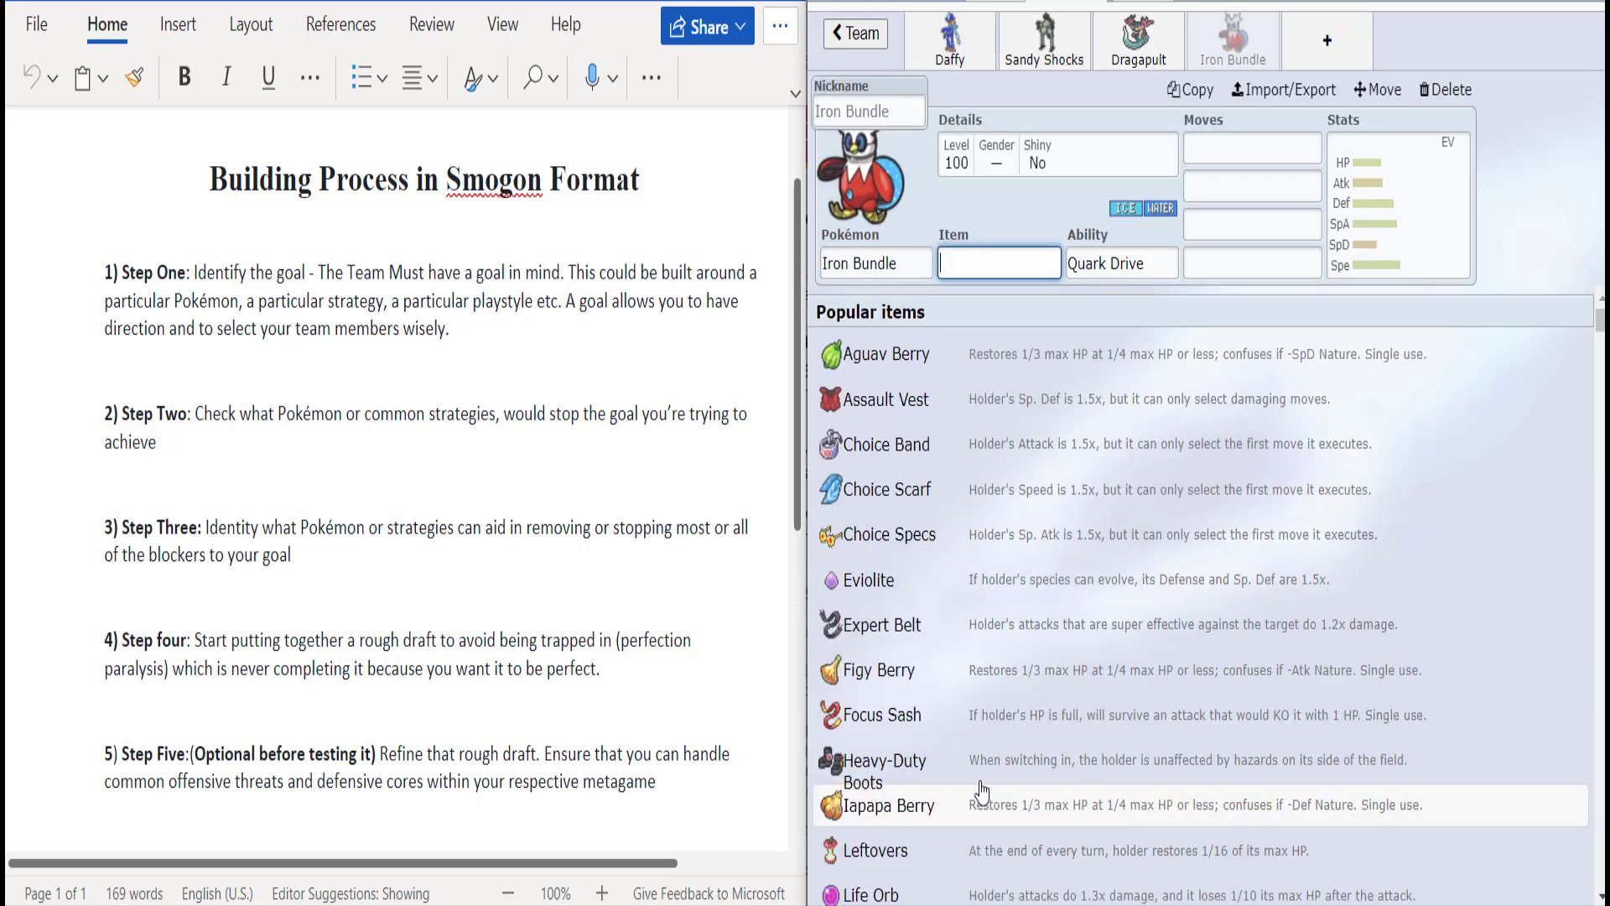
click(1221, 258)
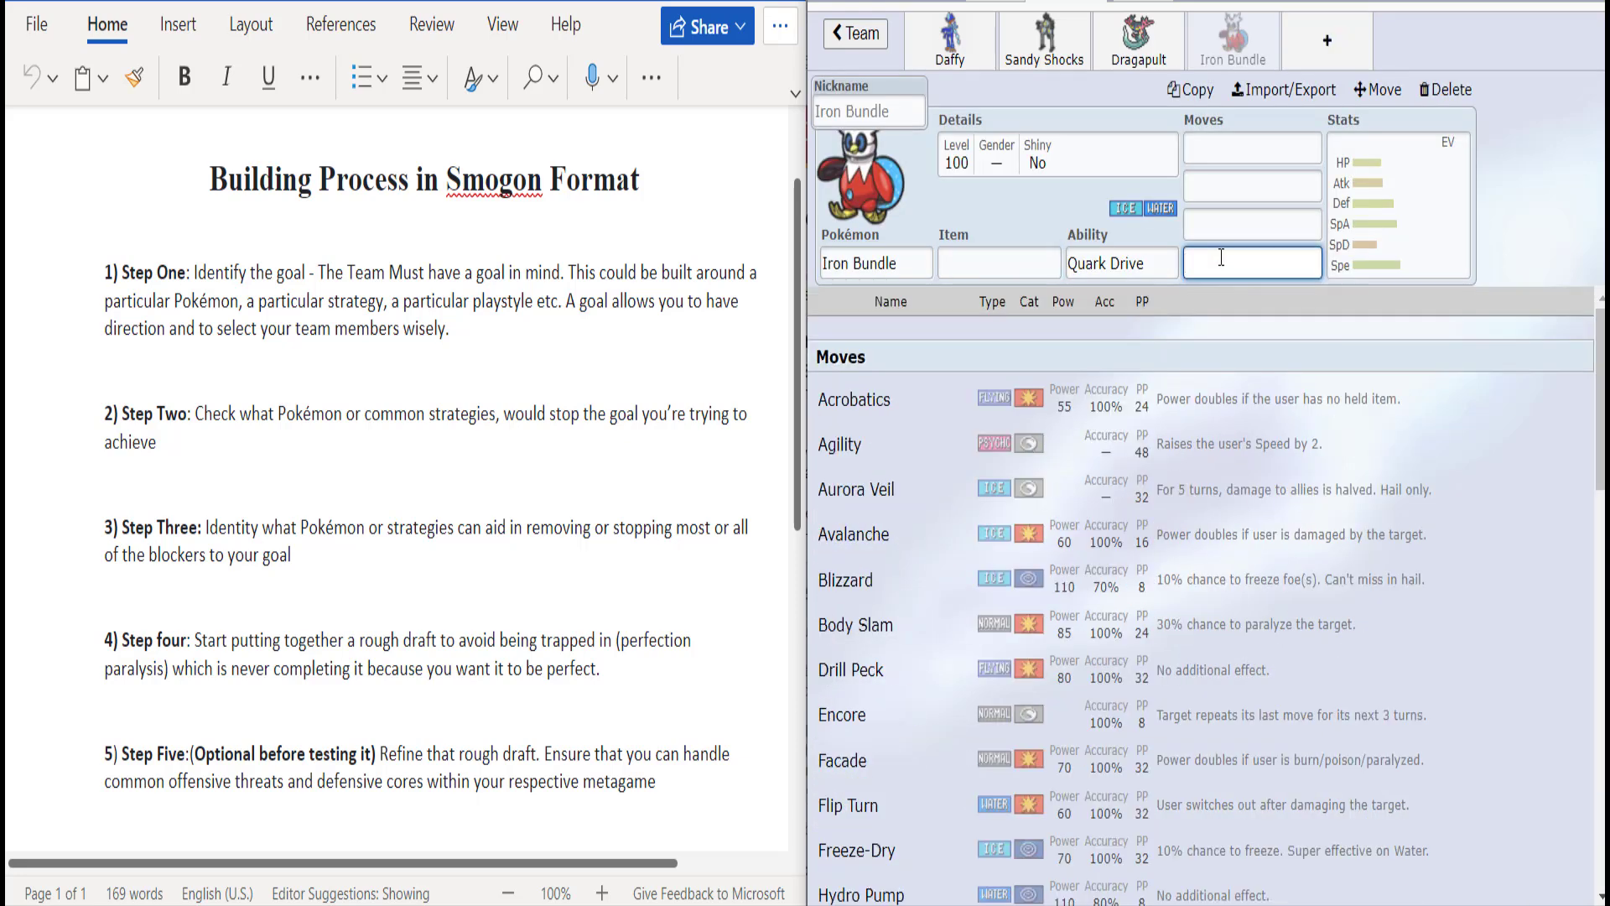
Step: Set Iron Bundle's Speed EVs to 252
click(1403, 263)
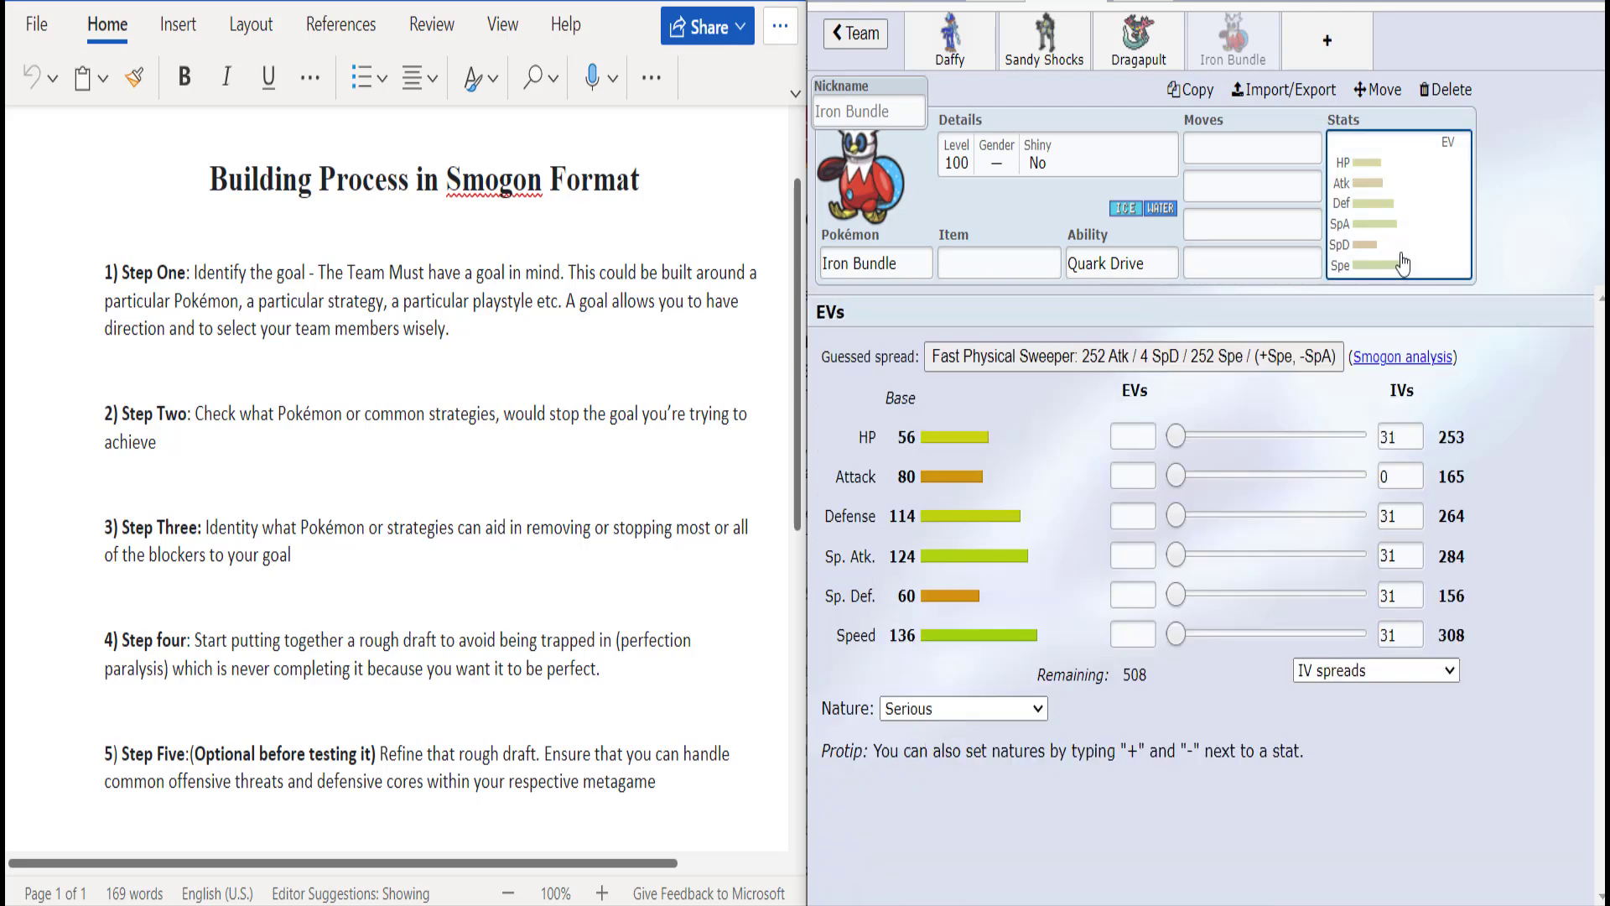
drag(1176, 635, 1485, 705)
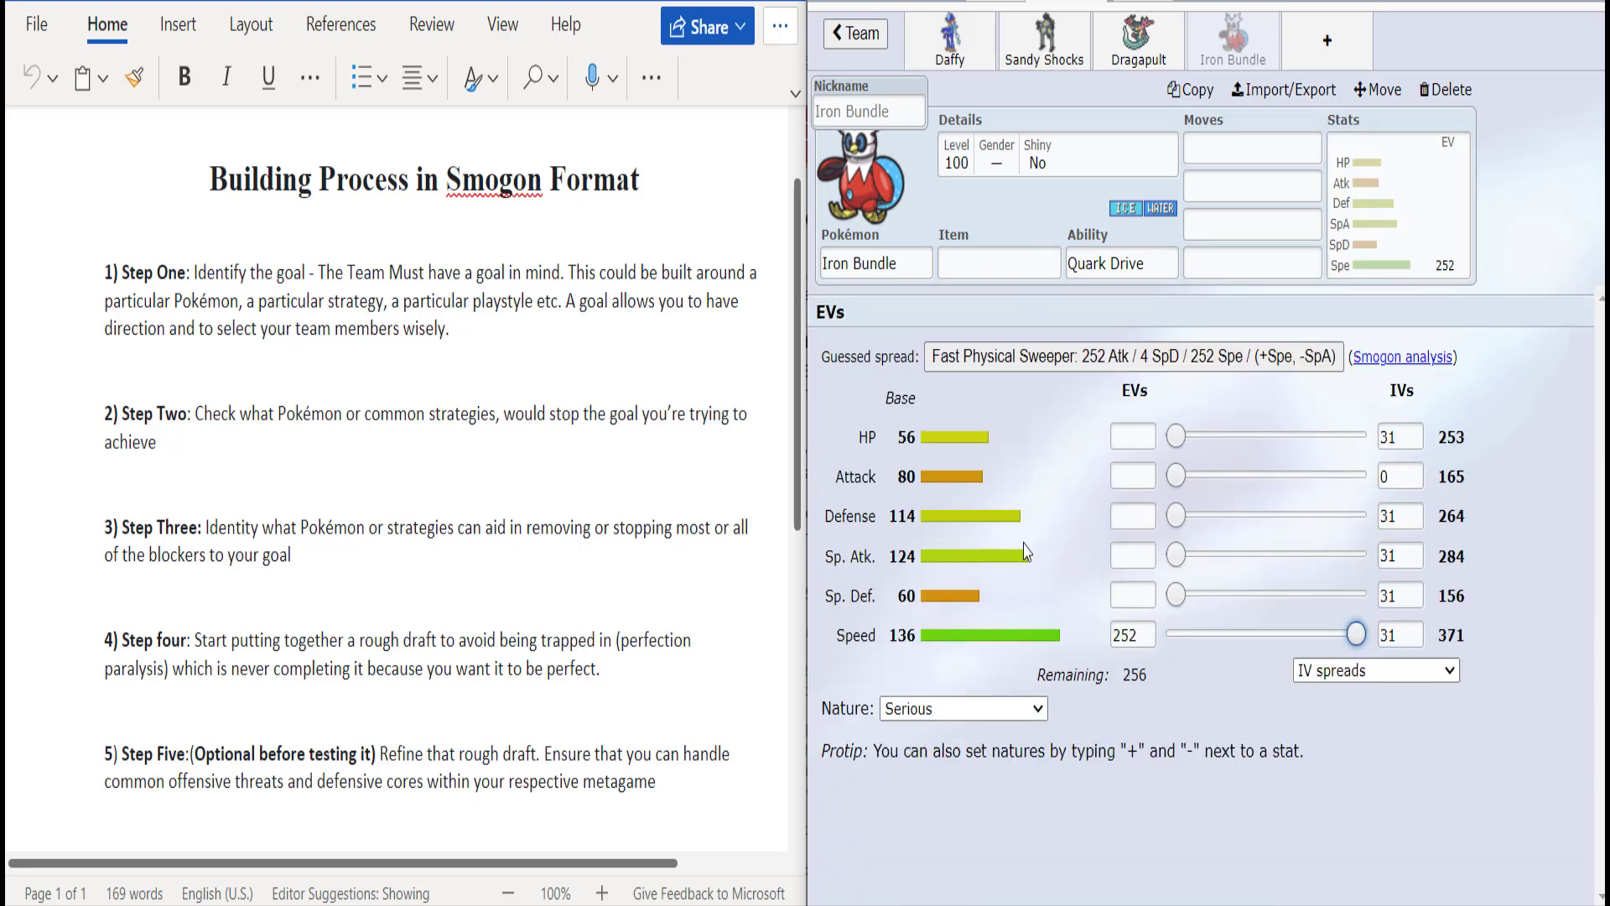
Step: Review Iron Bundle's ability options and read through its full list of available moves, including the usually useless ones
click(1092, 263)
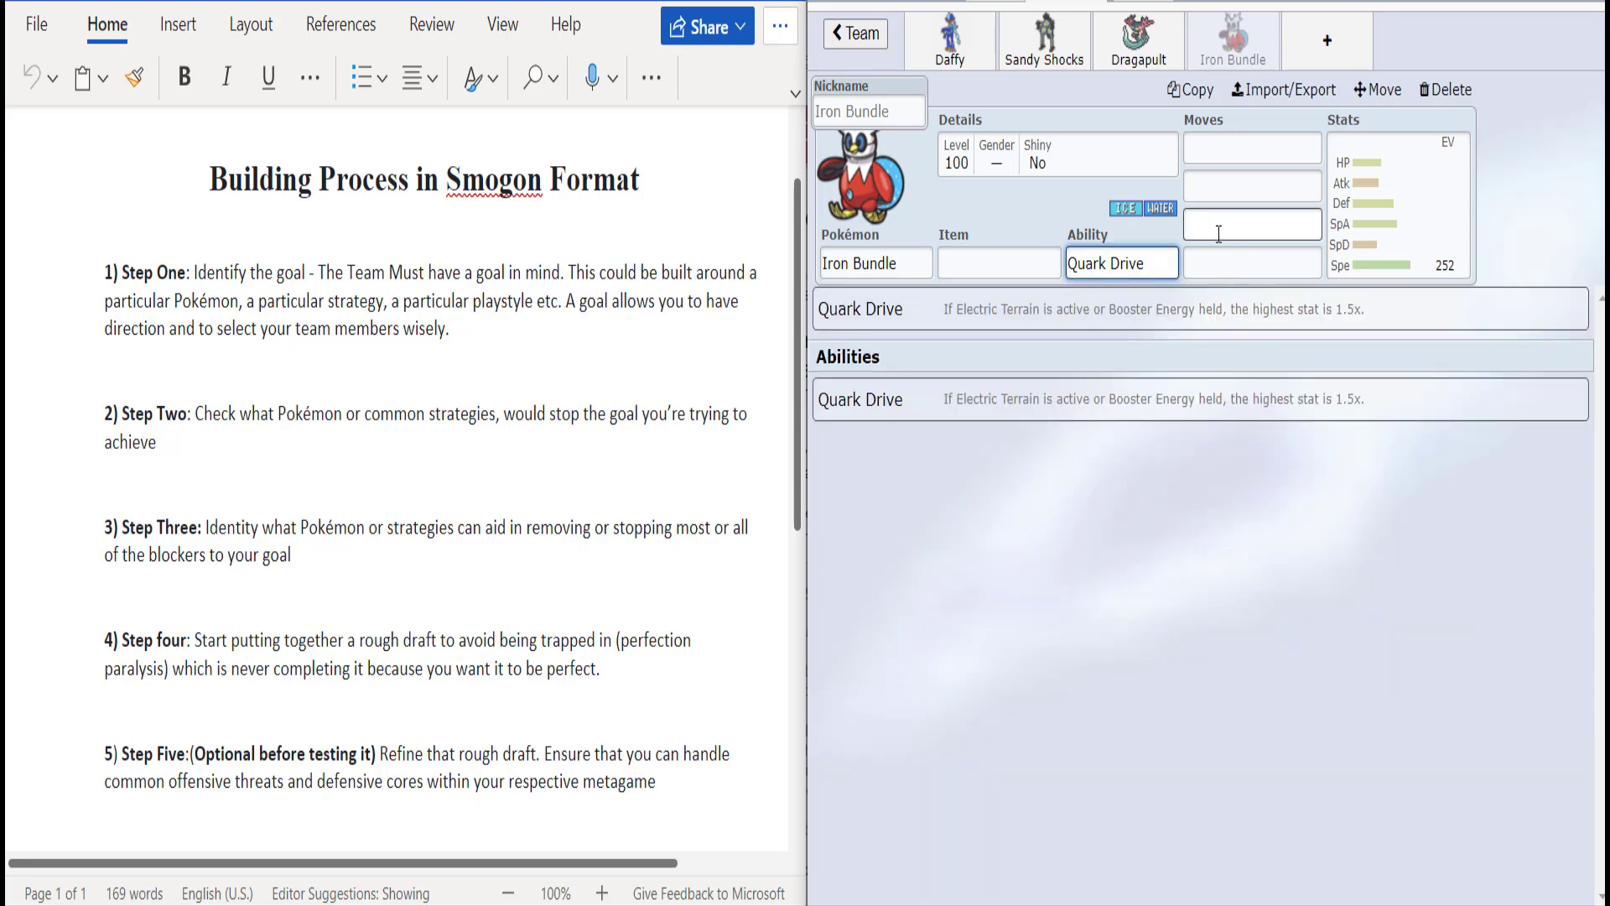
click(1225, 261)
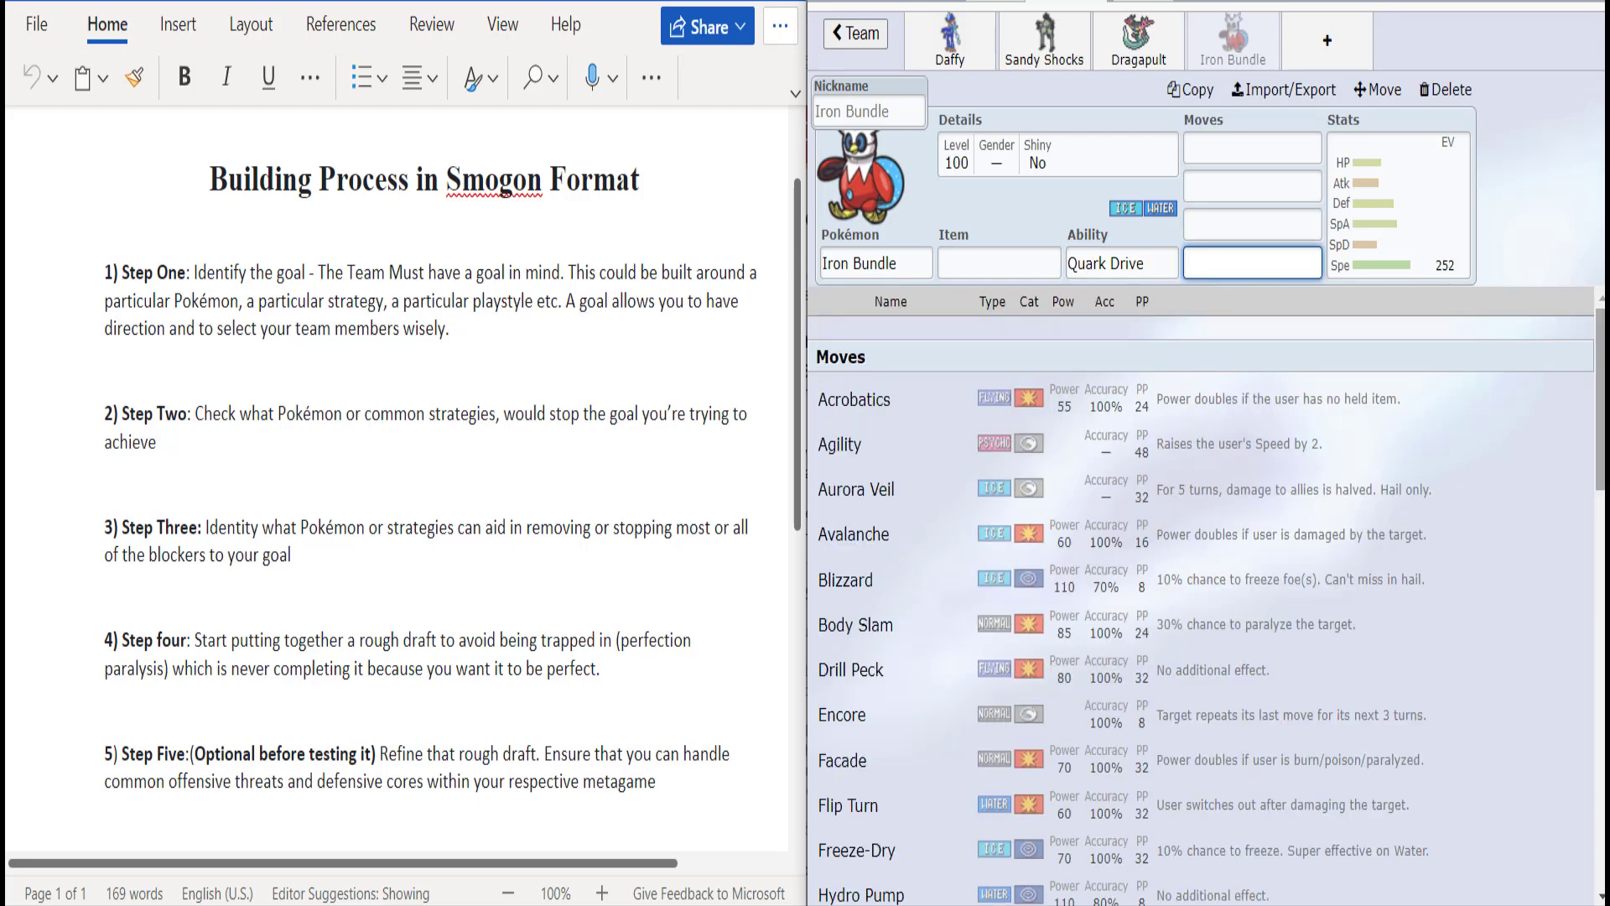
scroll(1601, 395, down, 1)
scroll(1200, 588, down, 1)
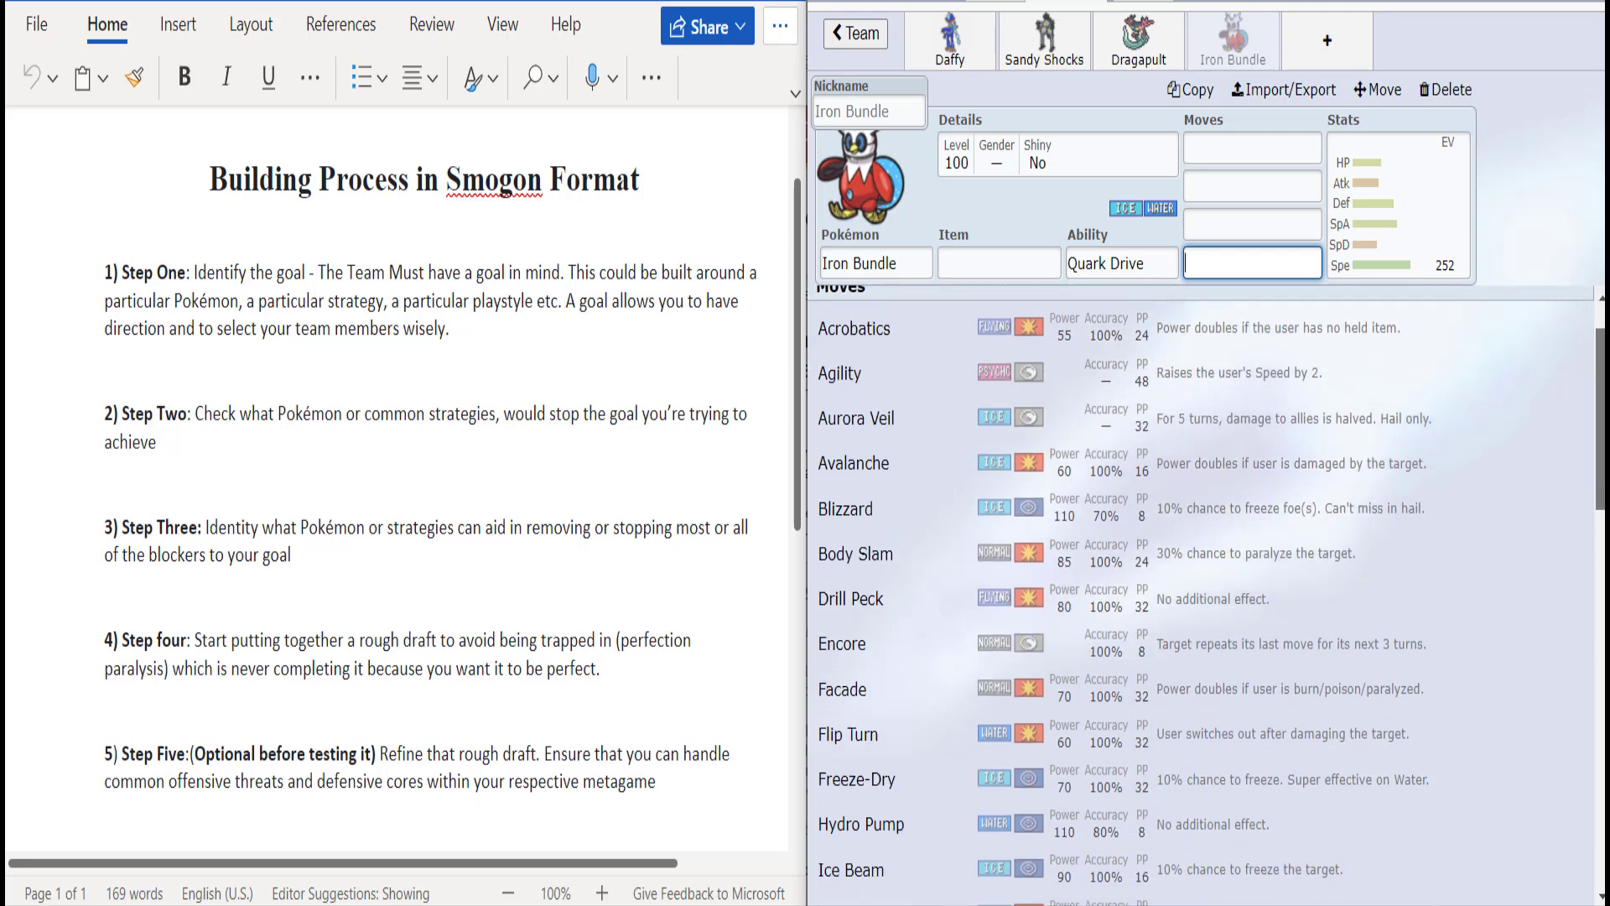
scroll(1199, 587, down, 1)
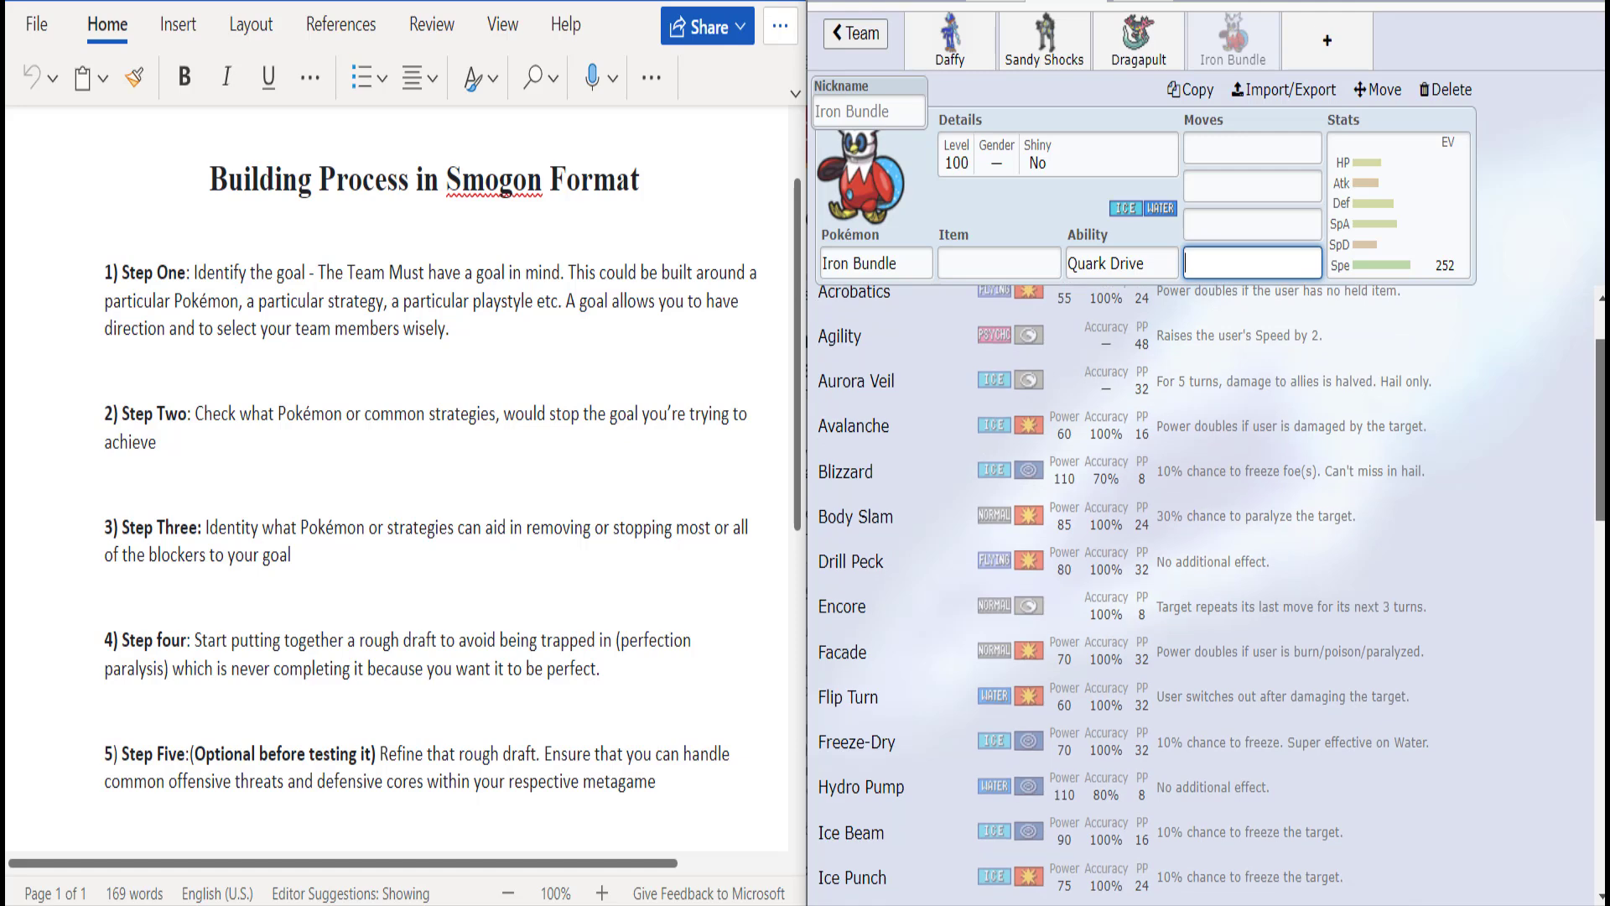
scroll(1199, 587, up, 2)
click(1124, 254)
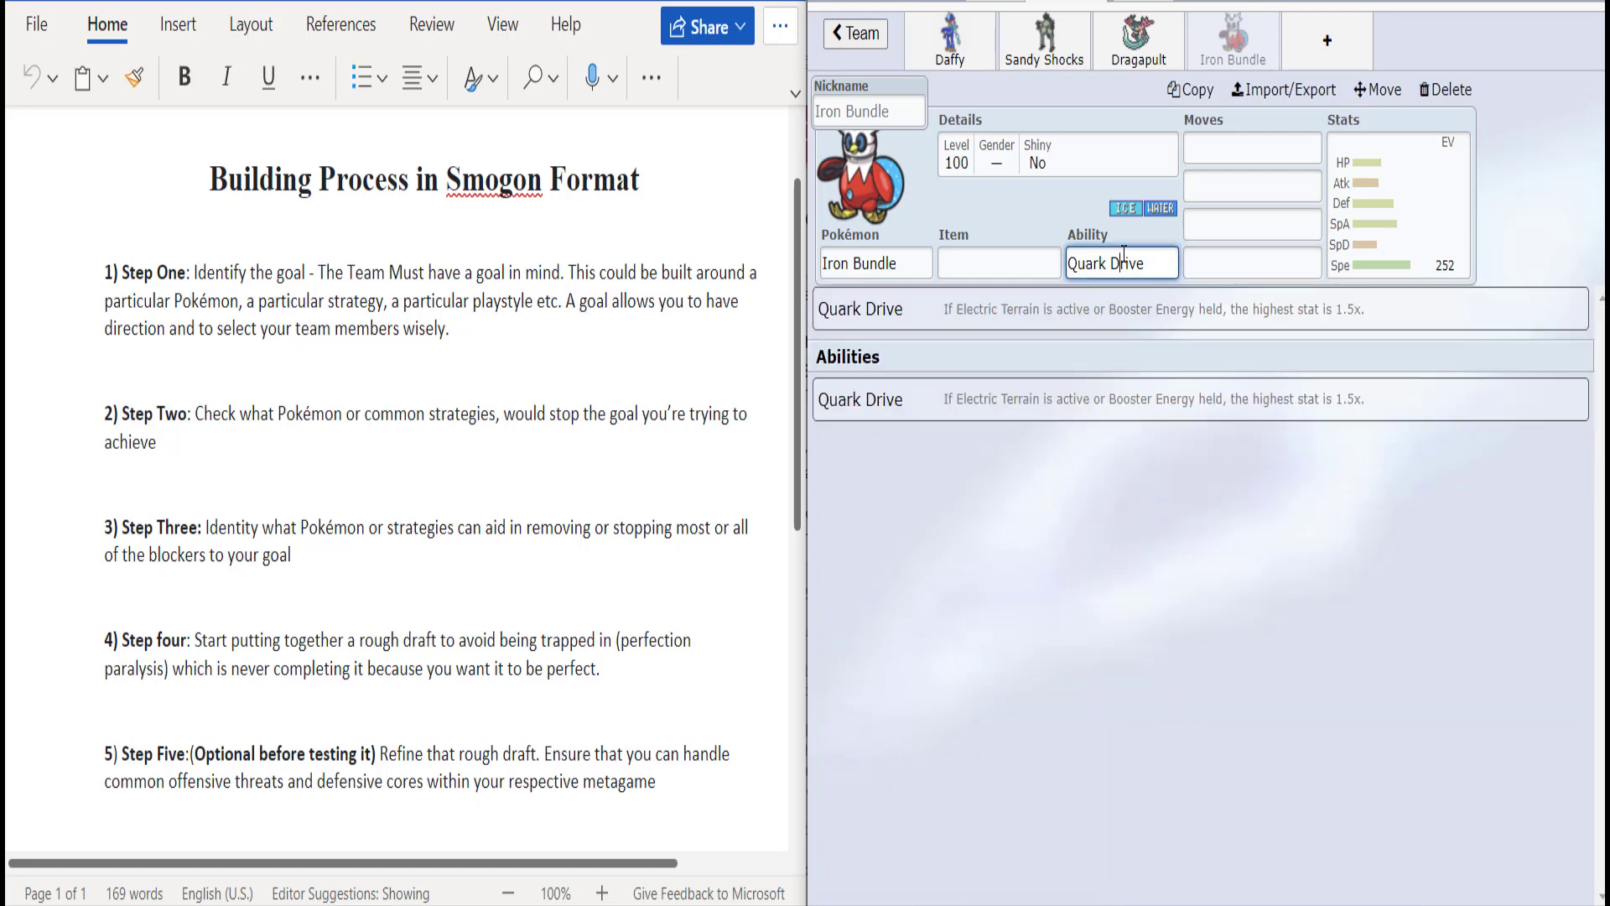
click(1238, 264)
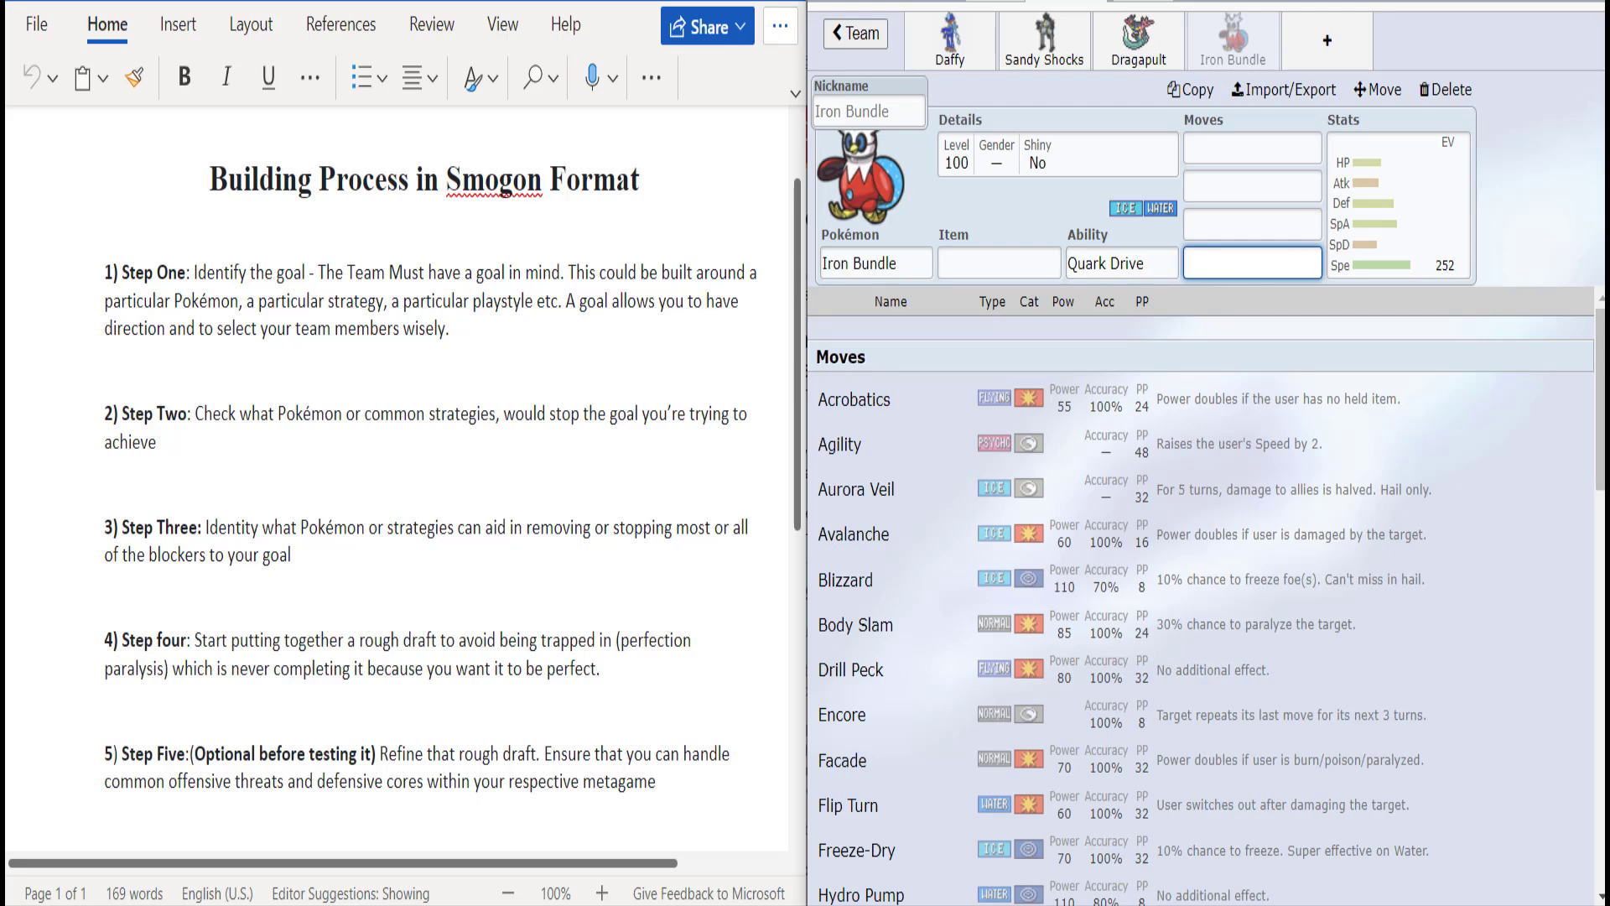
scroll(1199, 587, down, 8)
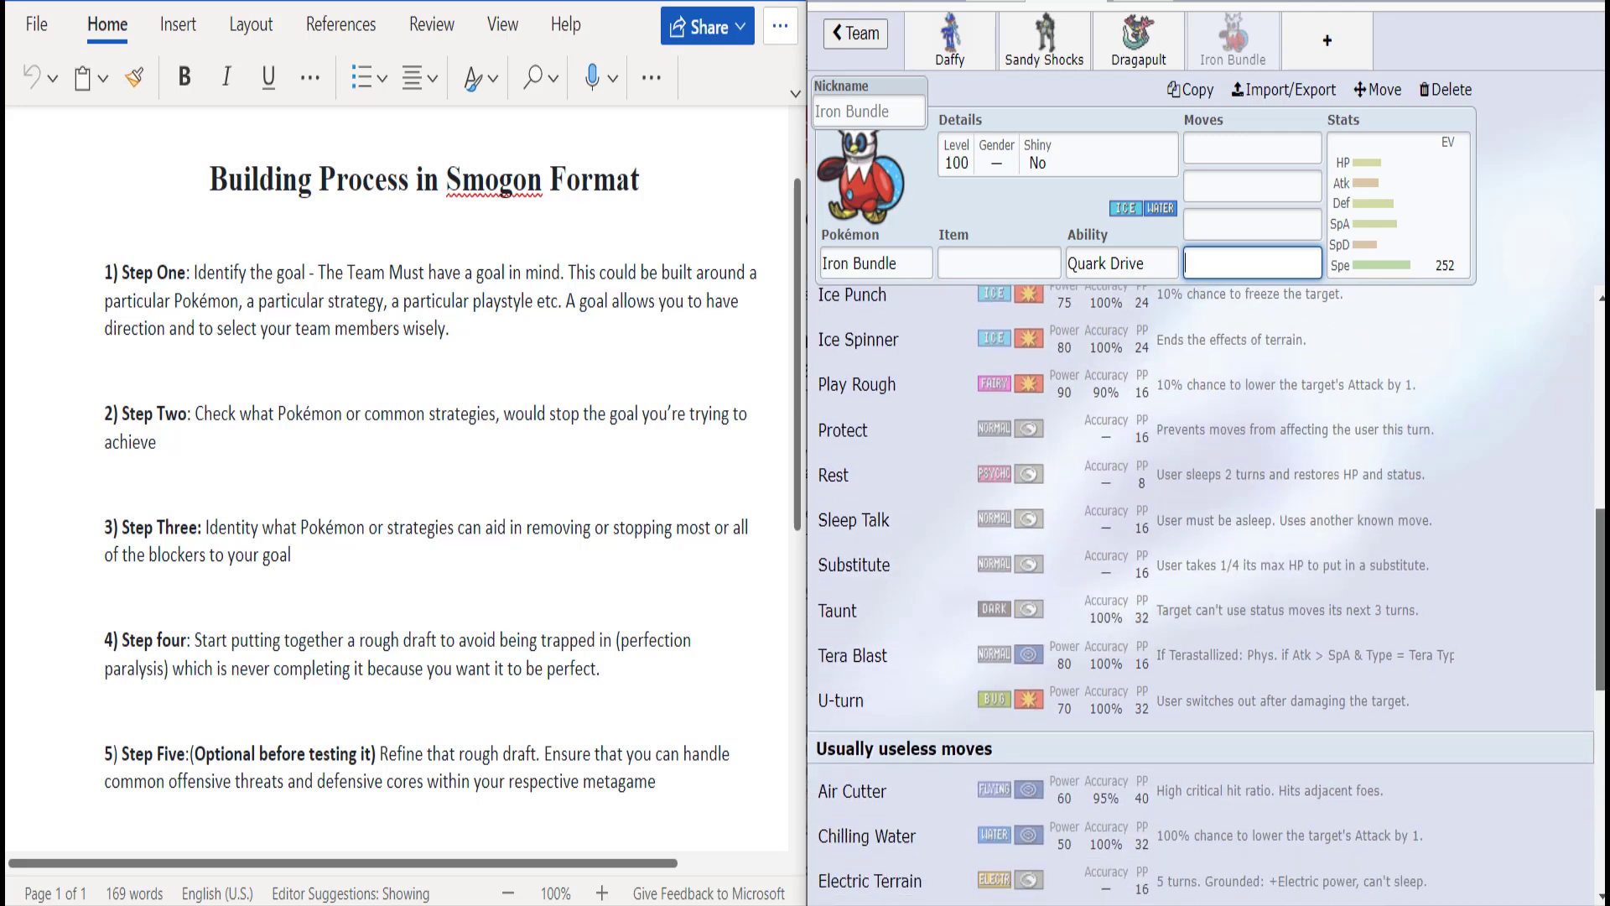
scroll(1199, 587, down, 1)
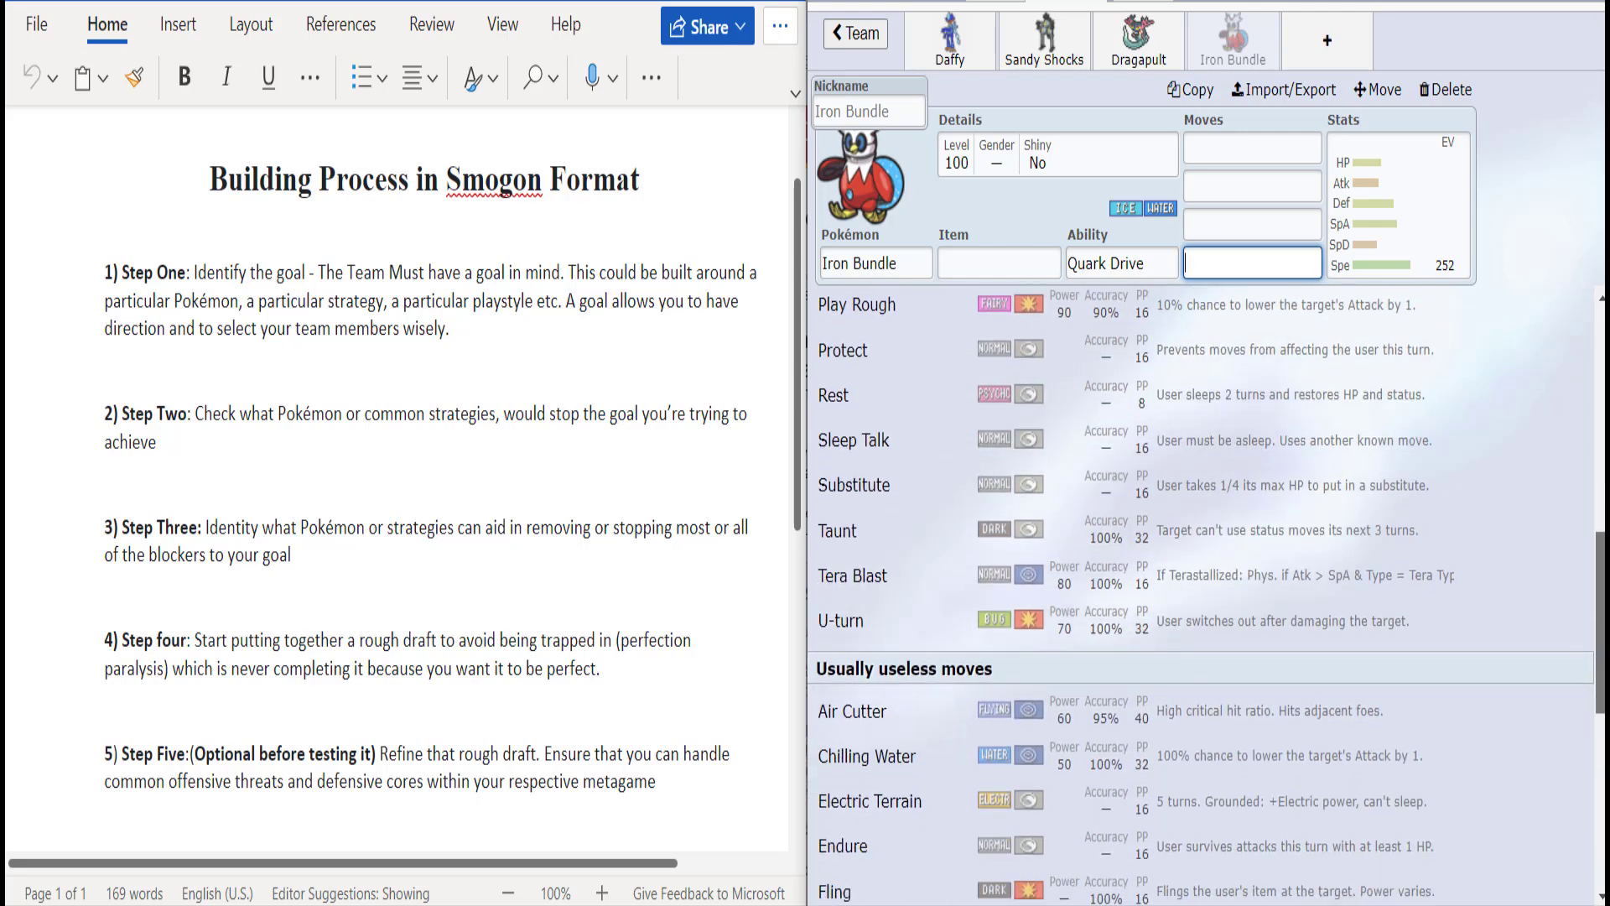
scroll(1199, 587, up, 9)
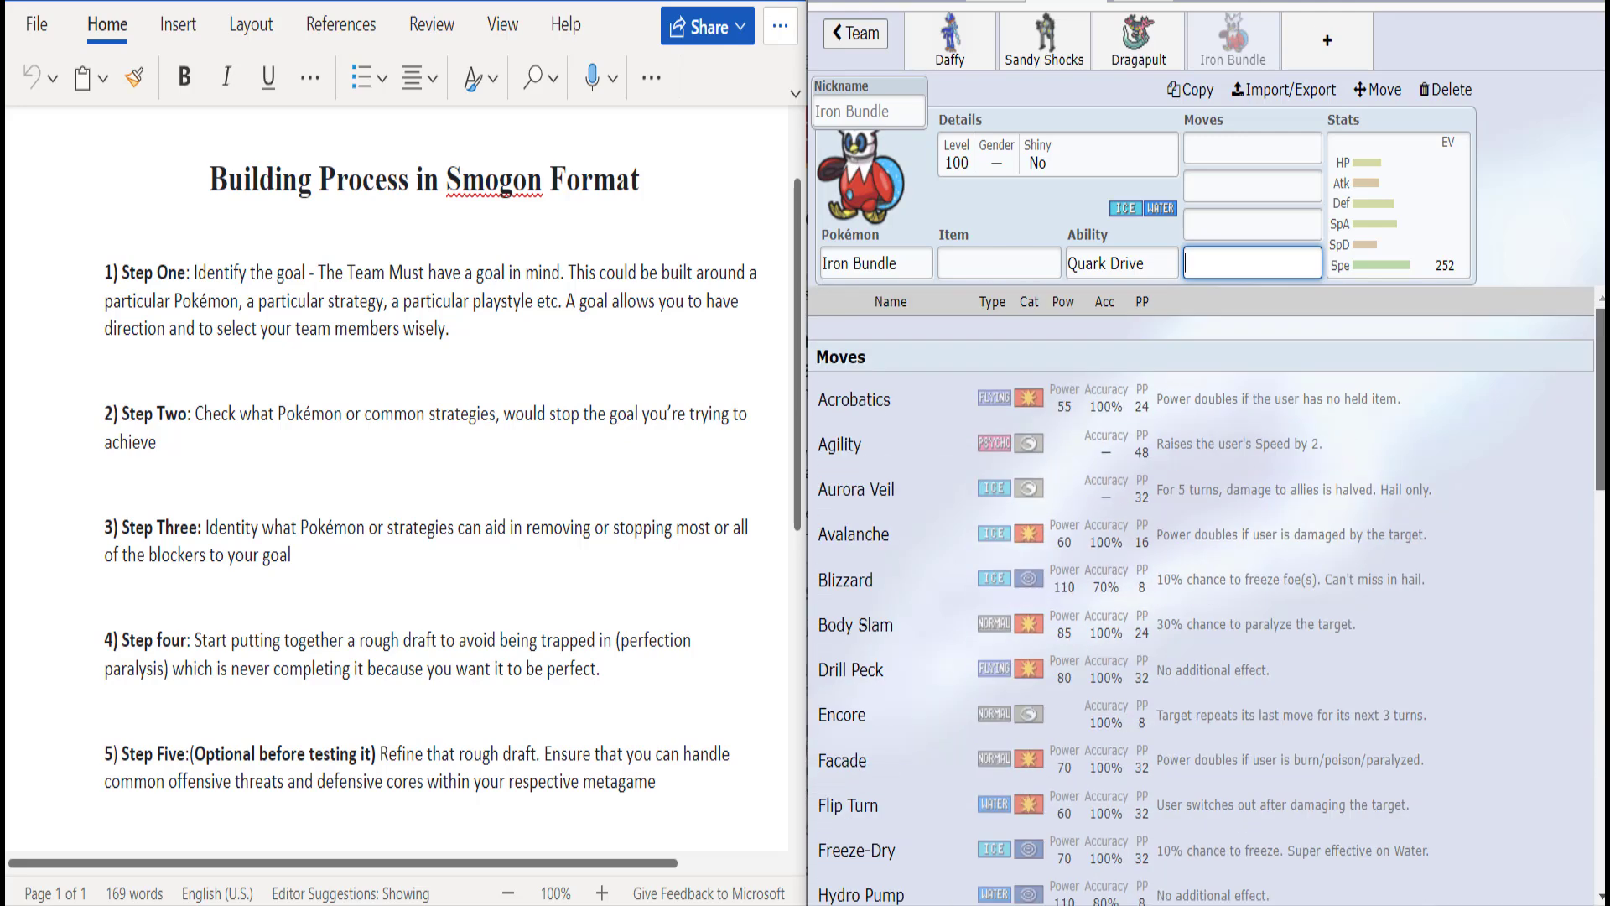
scroll(1199, 587, down, 7)
scroll(1199, 587, up, 2)
scroll(1199, 587, down, 3)
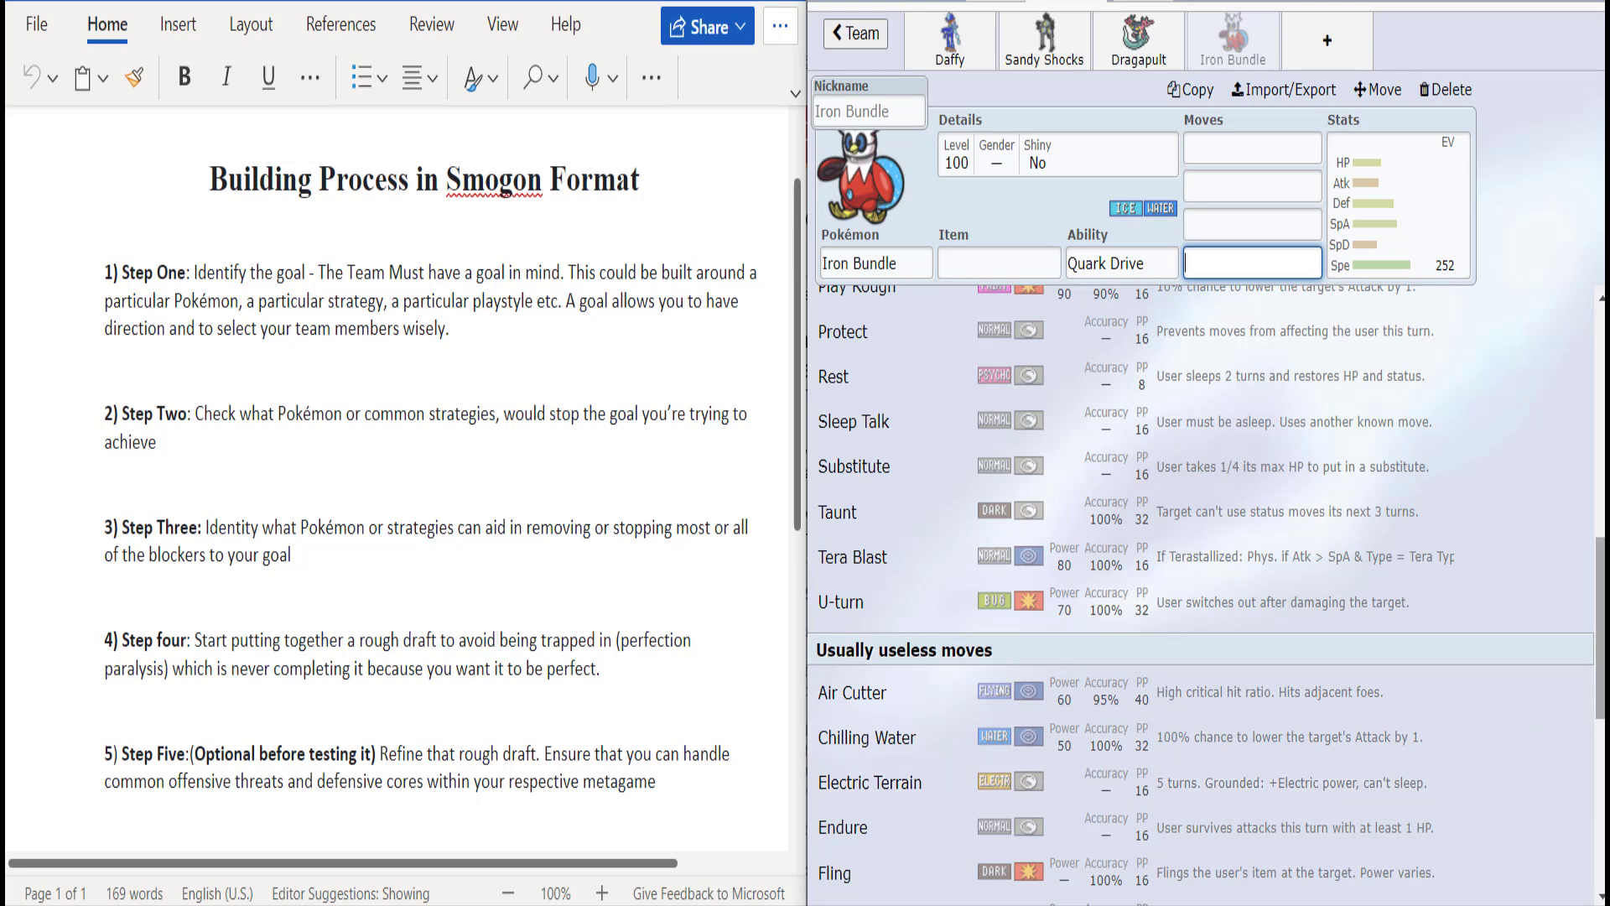
scroll(1200, 587, down, 7)
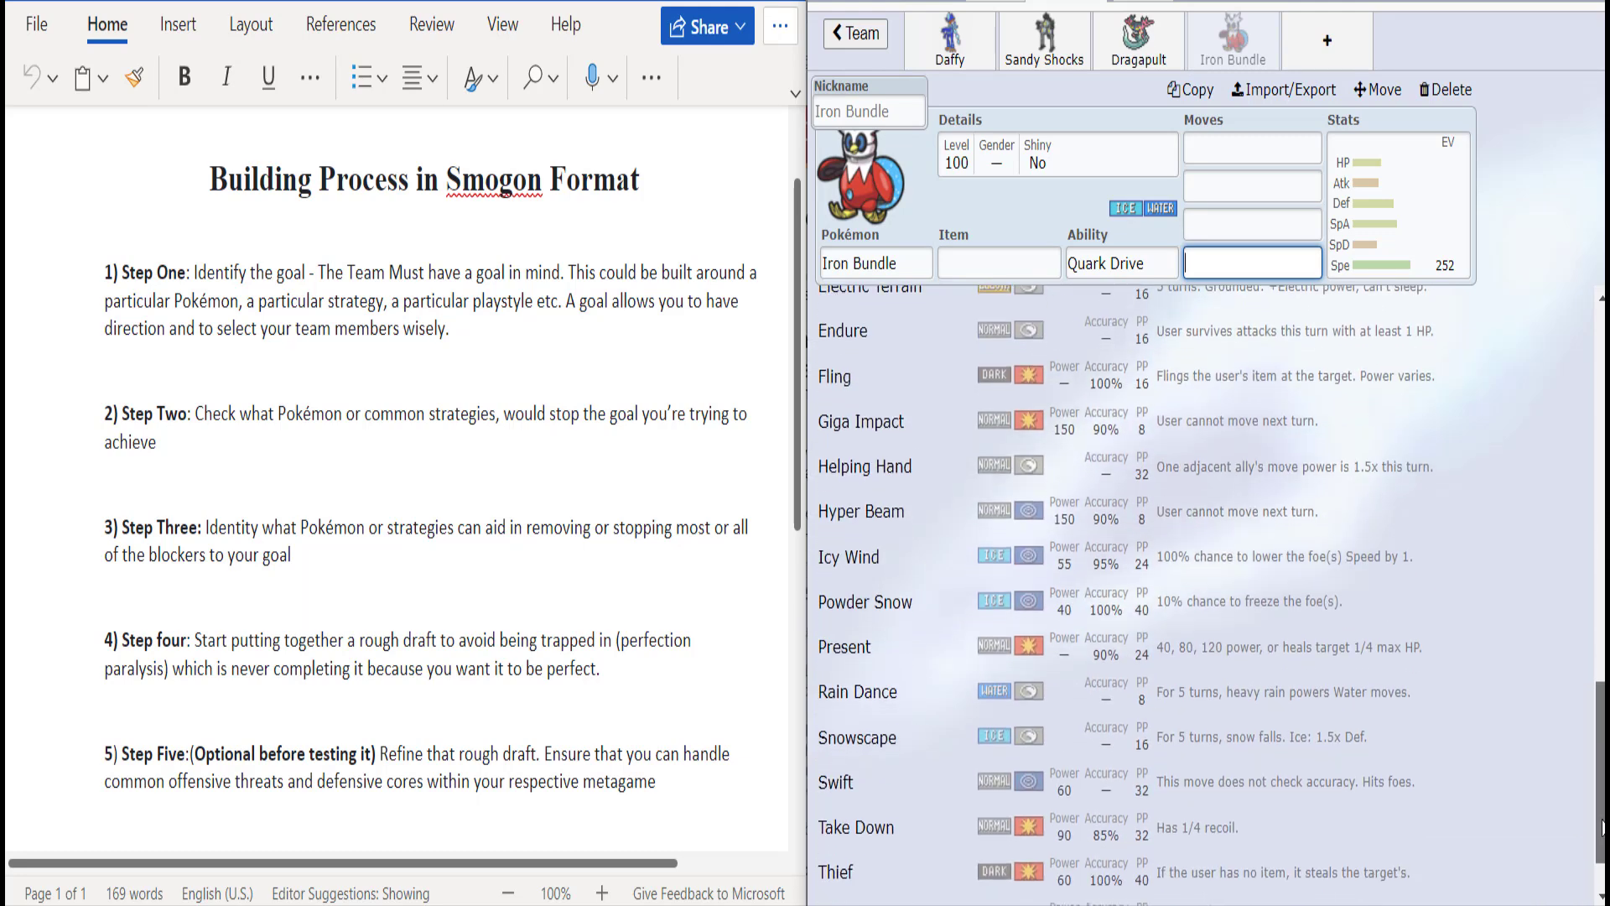
drag(1602, 796, 1601, 398)
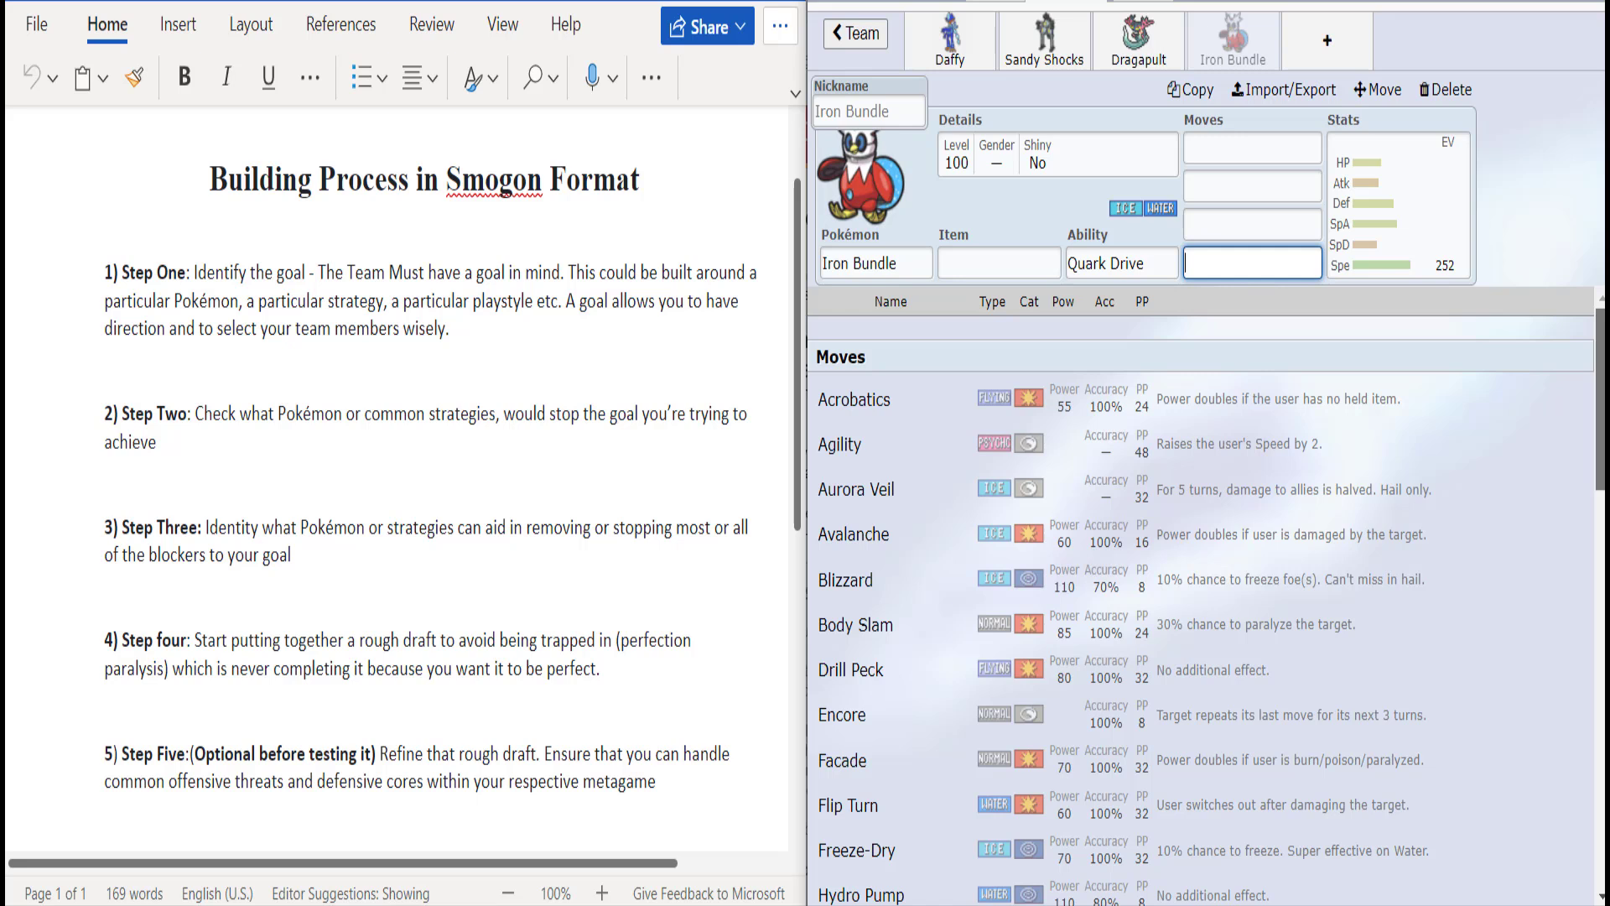
scroll(1206, 595, down, 1)
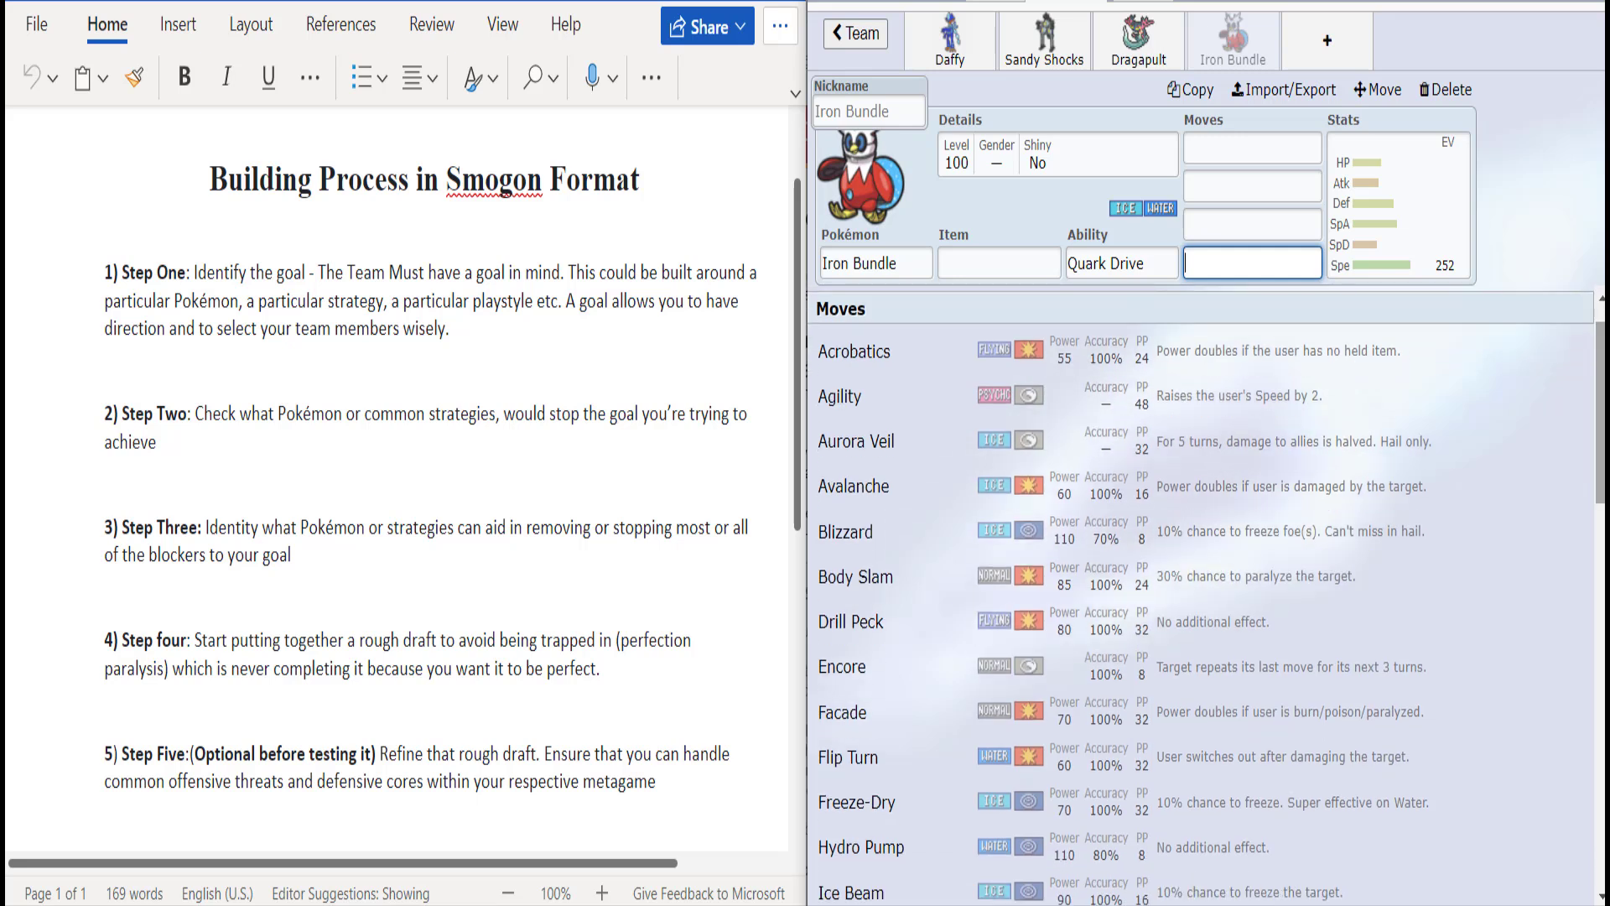
scroll(1206, 596, down, 2)
scroll(1206, 595, down, 6)
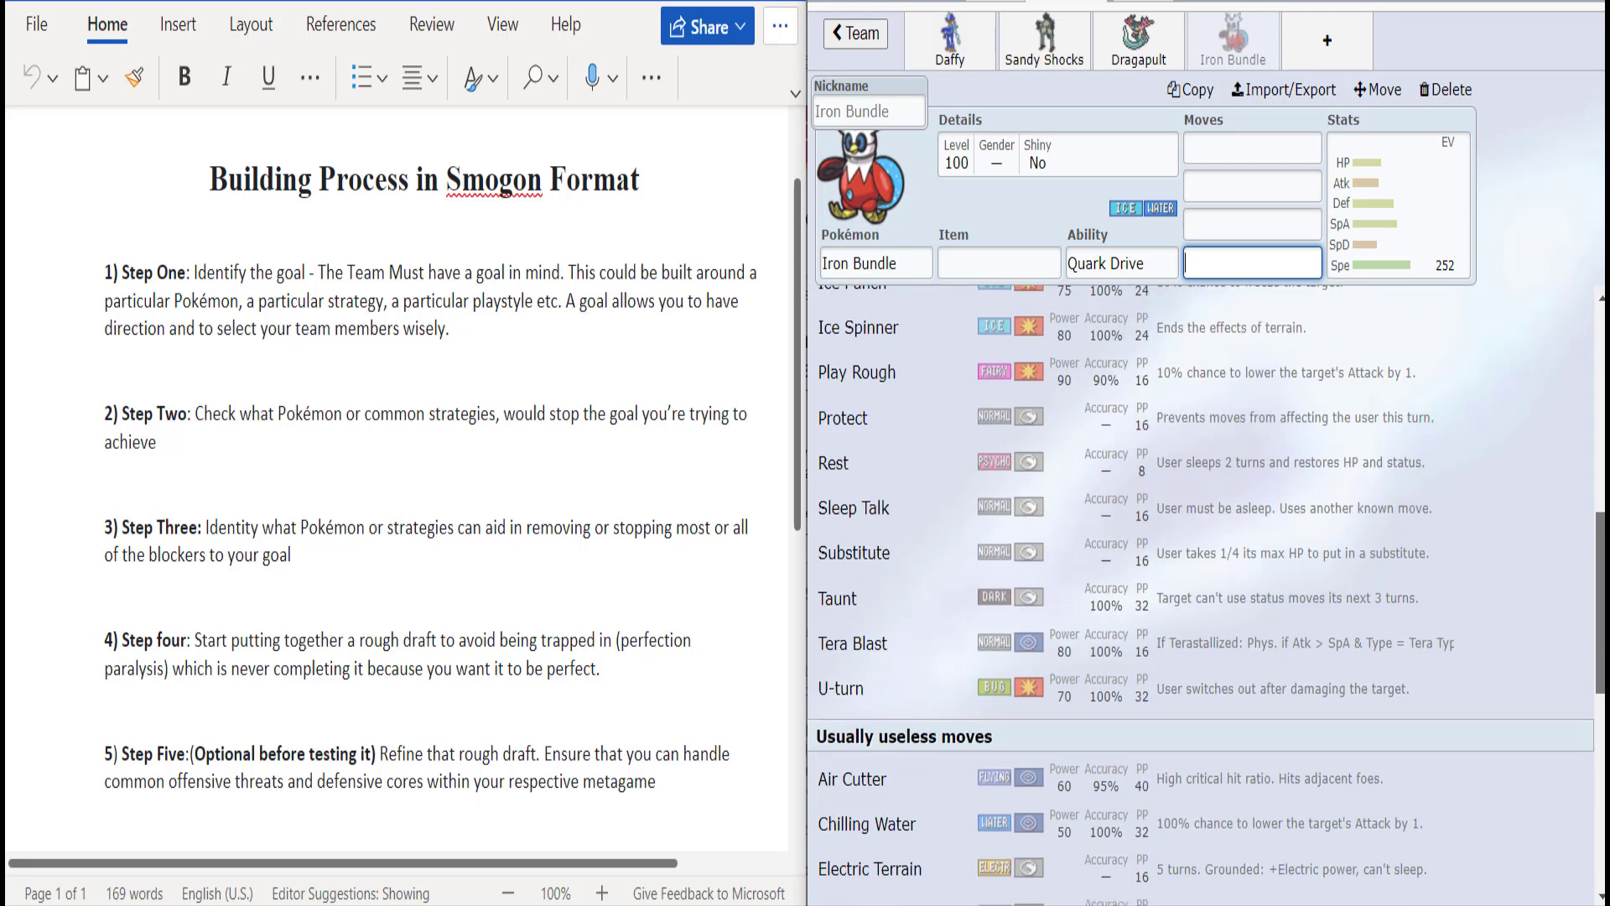
scroll(1206, 596, up, 9)
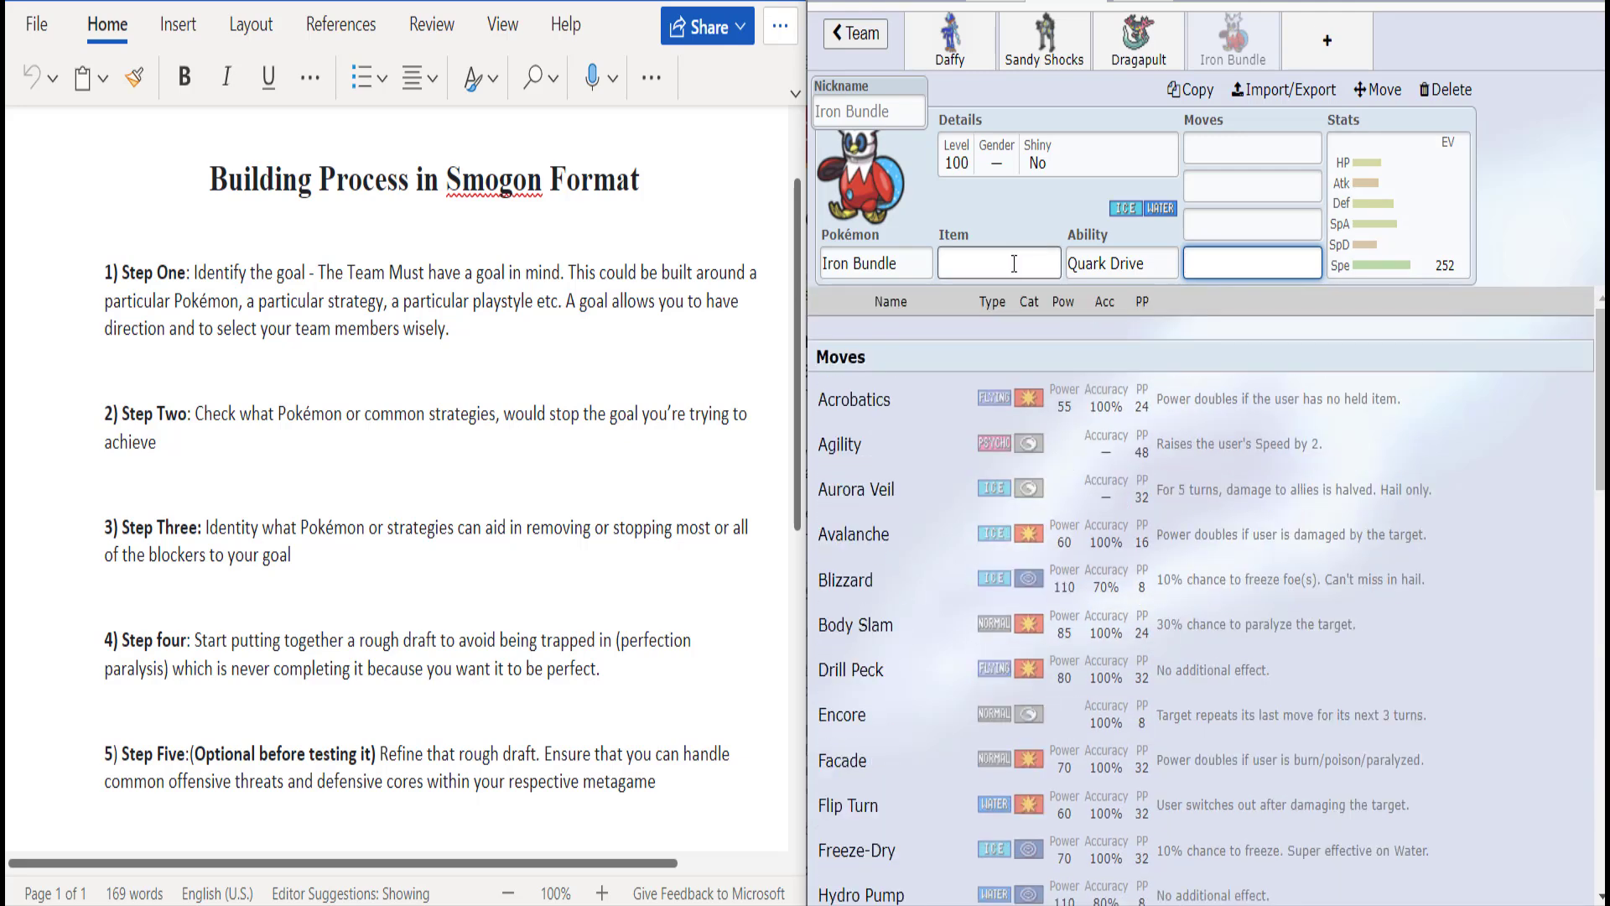
Step: Search for Whirlpool and assign it as Iron Bundle's fourth move
click(911, 263)
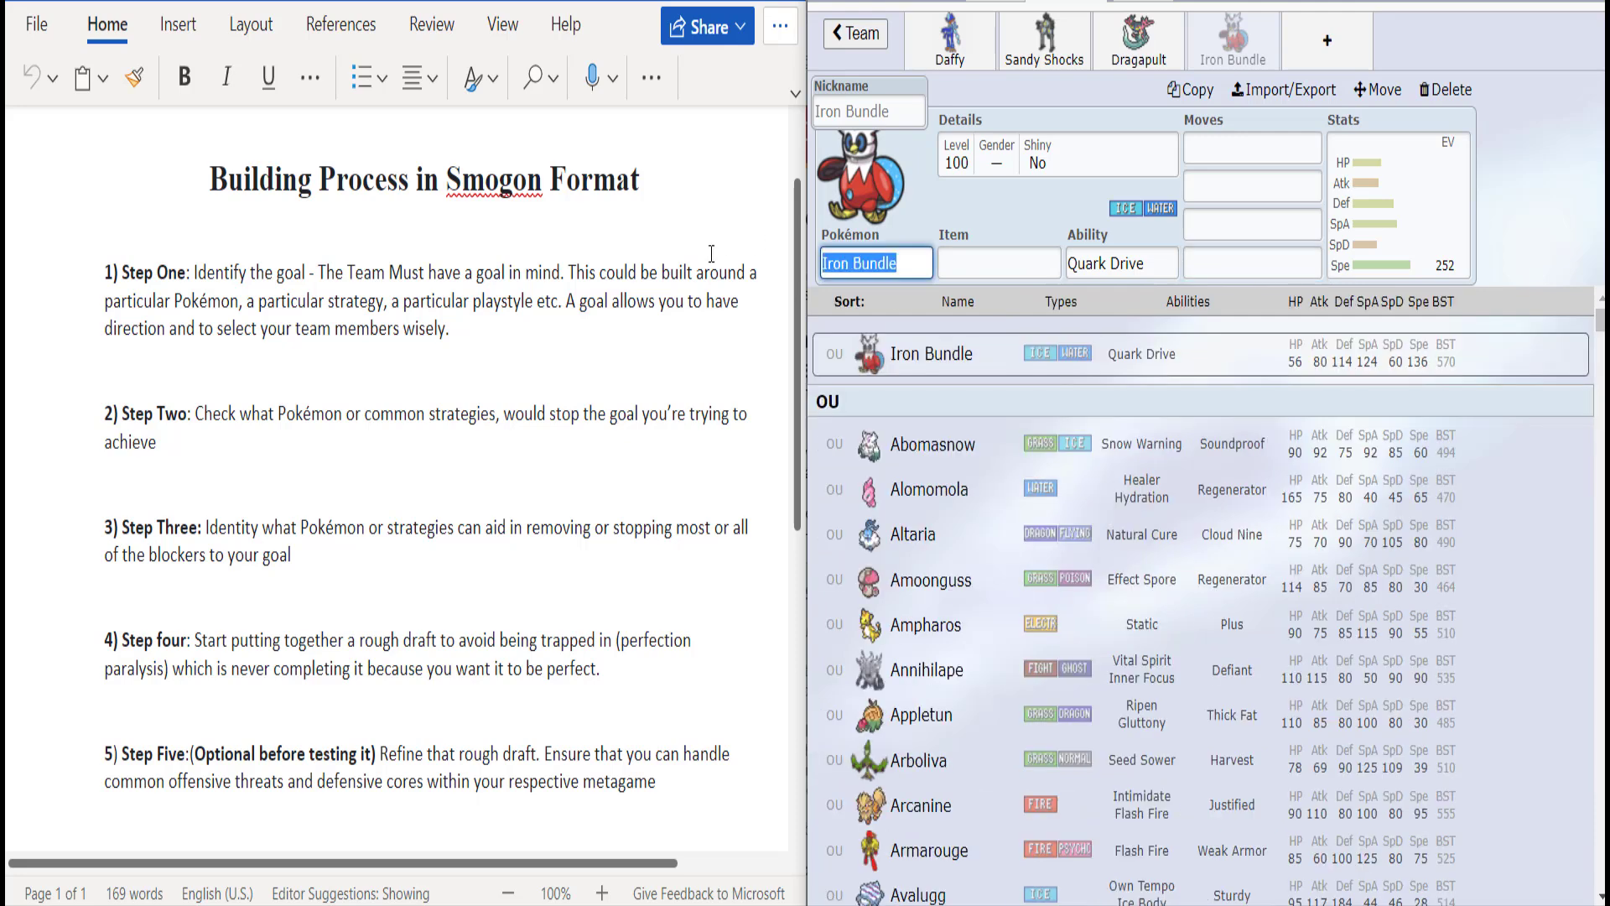
text(whi)
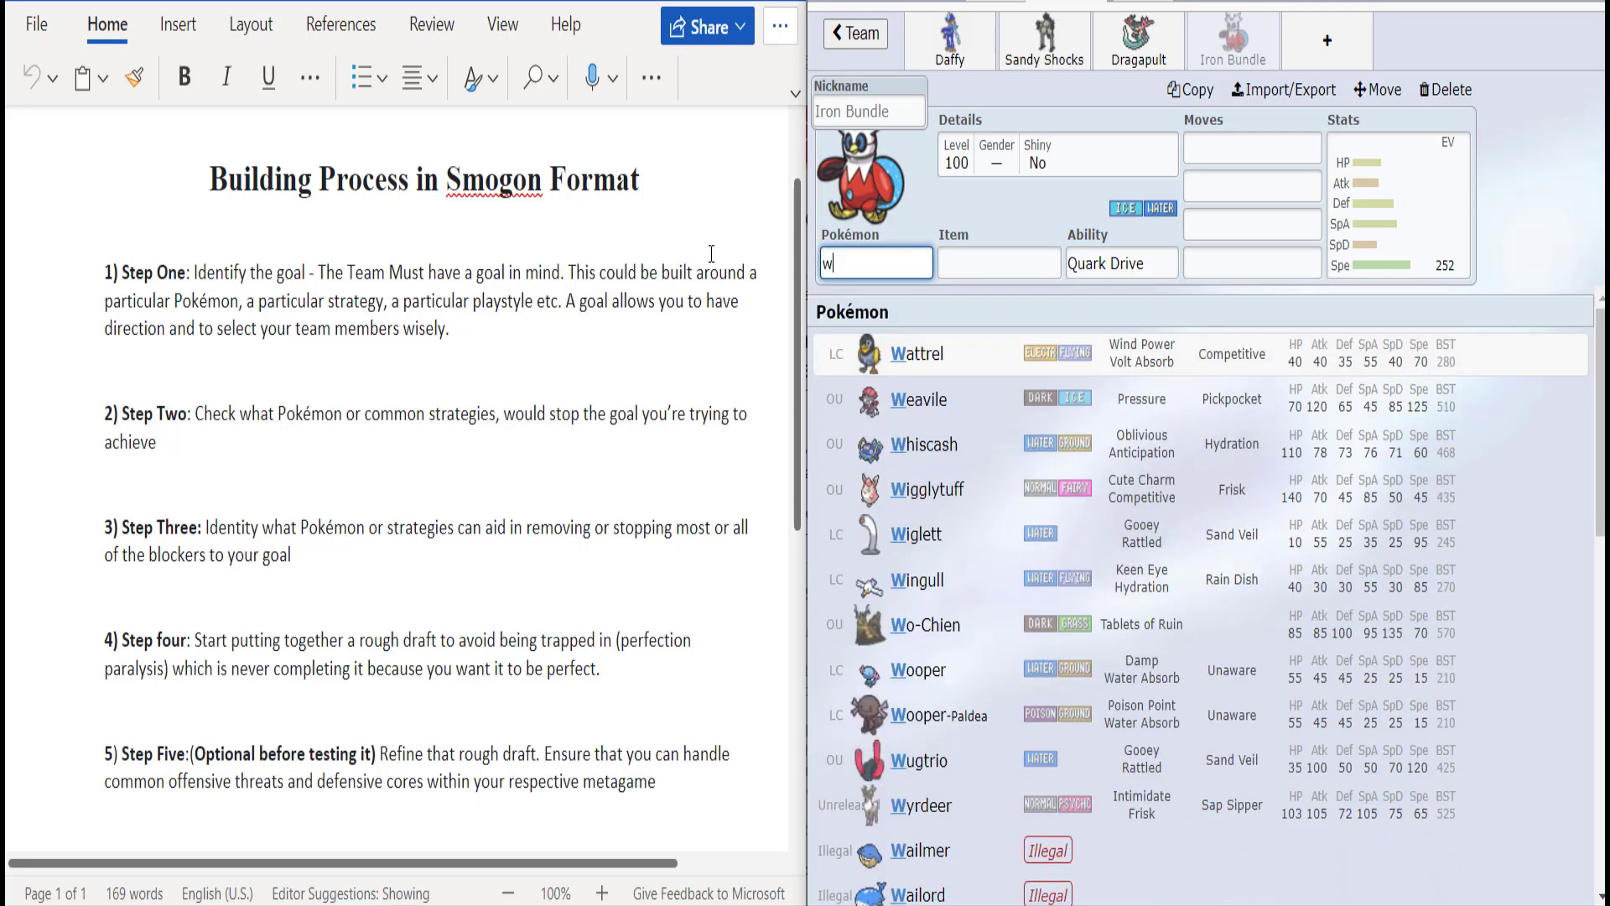
click(1272, 266)
text(whi)
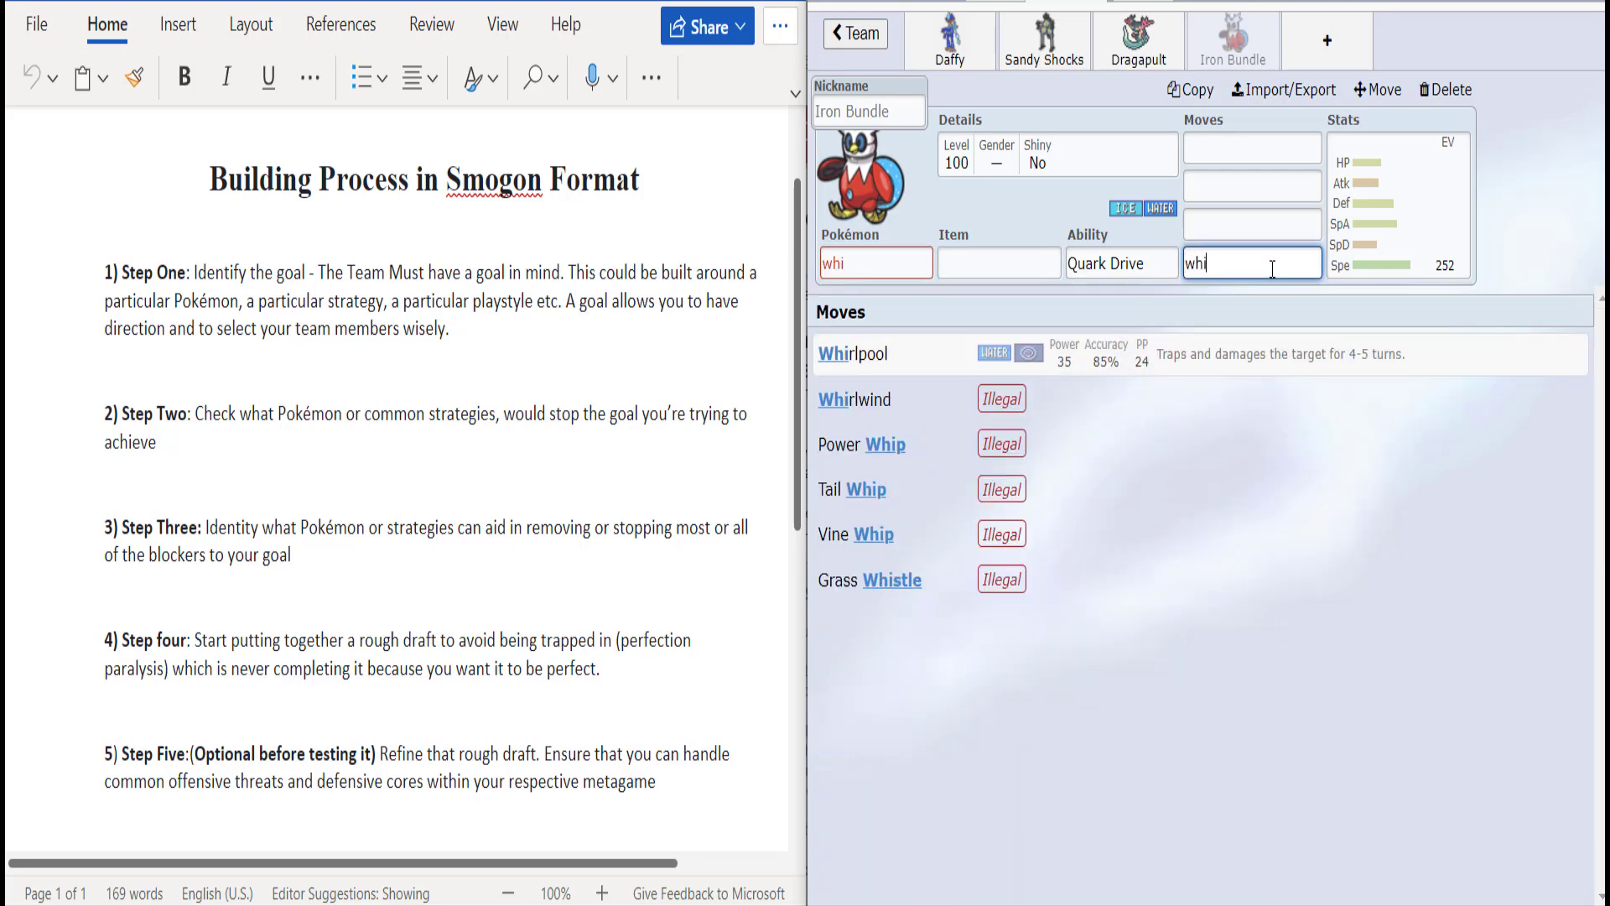
click(1229, 353)
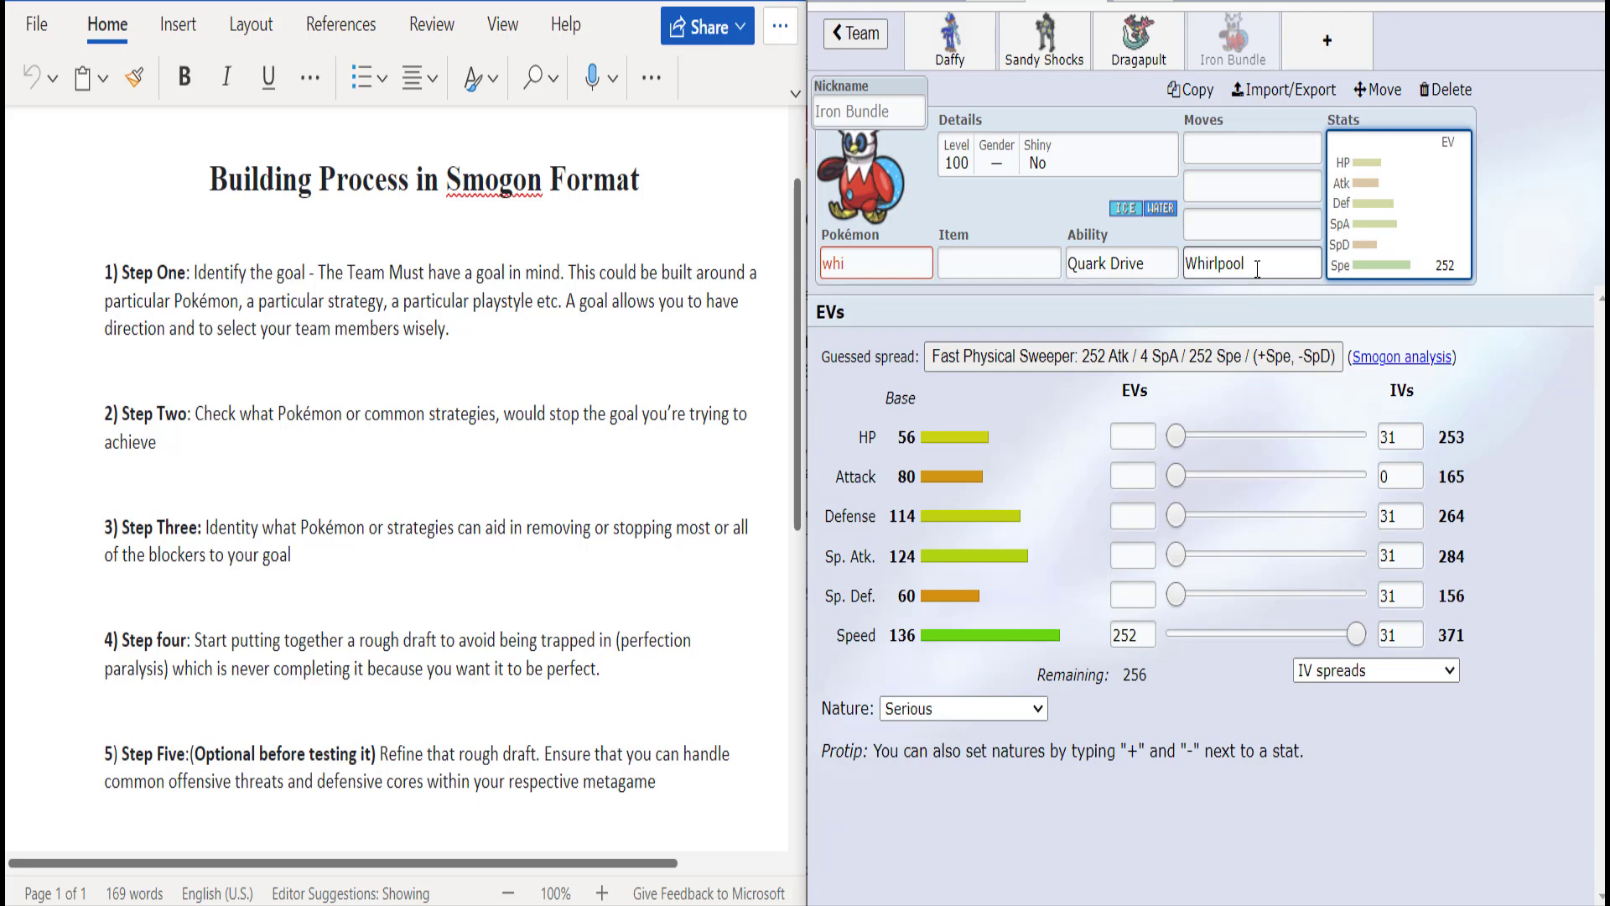
Step: Assign Freeze-Dry as Iron Bundle's third move
click(1289, 225)
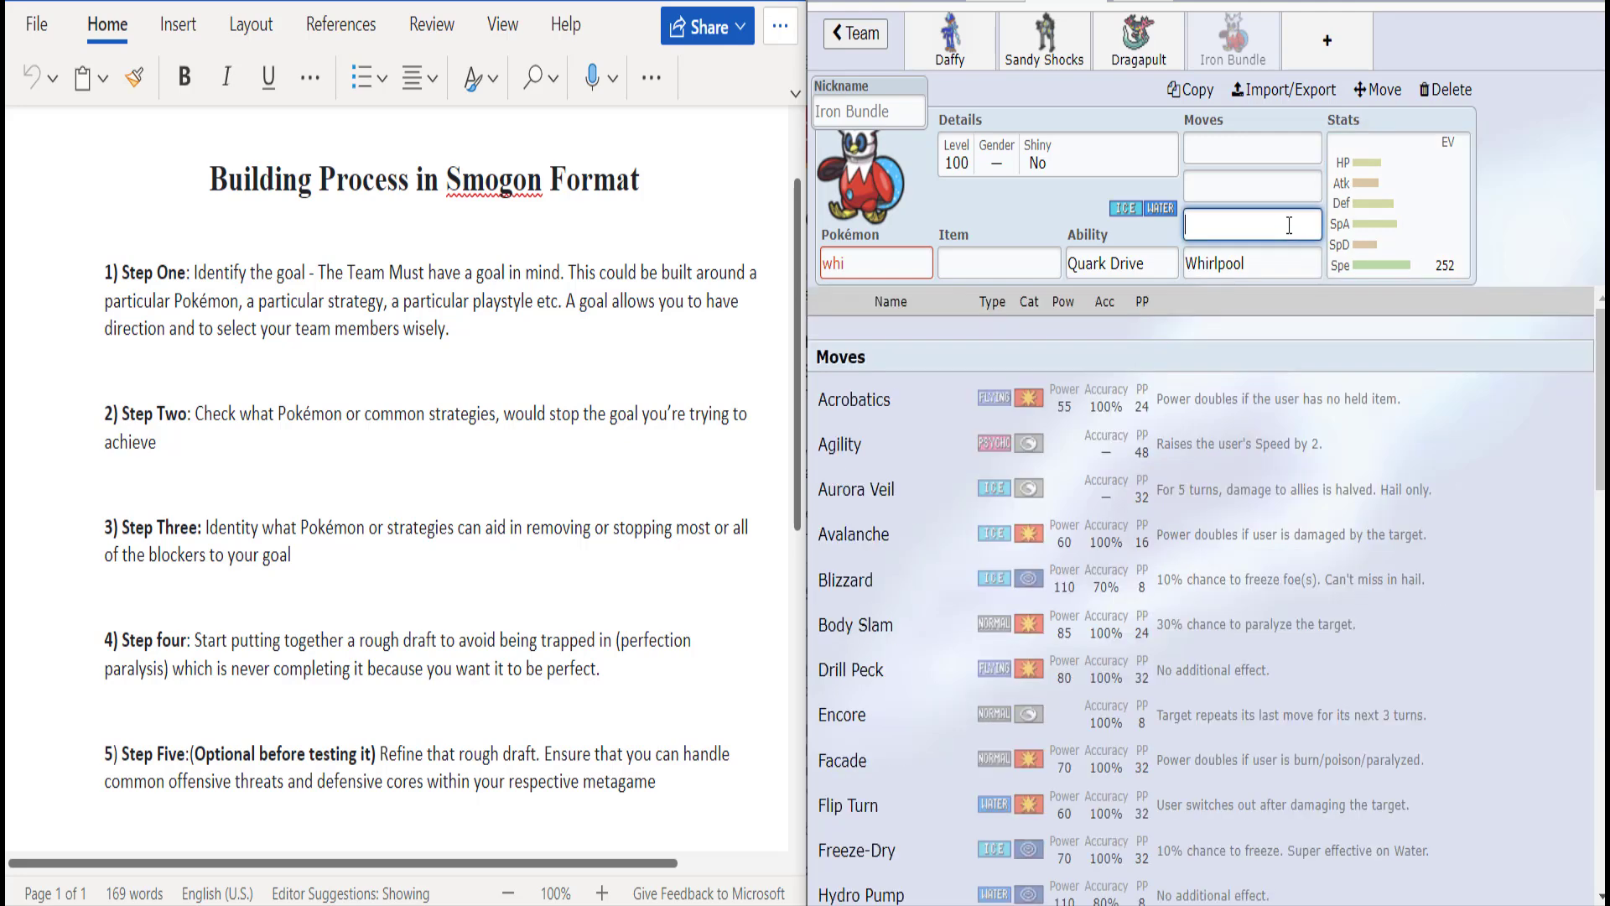
text(fre)
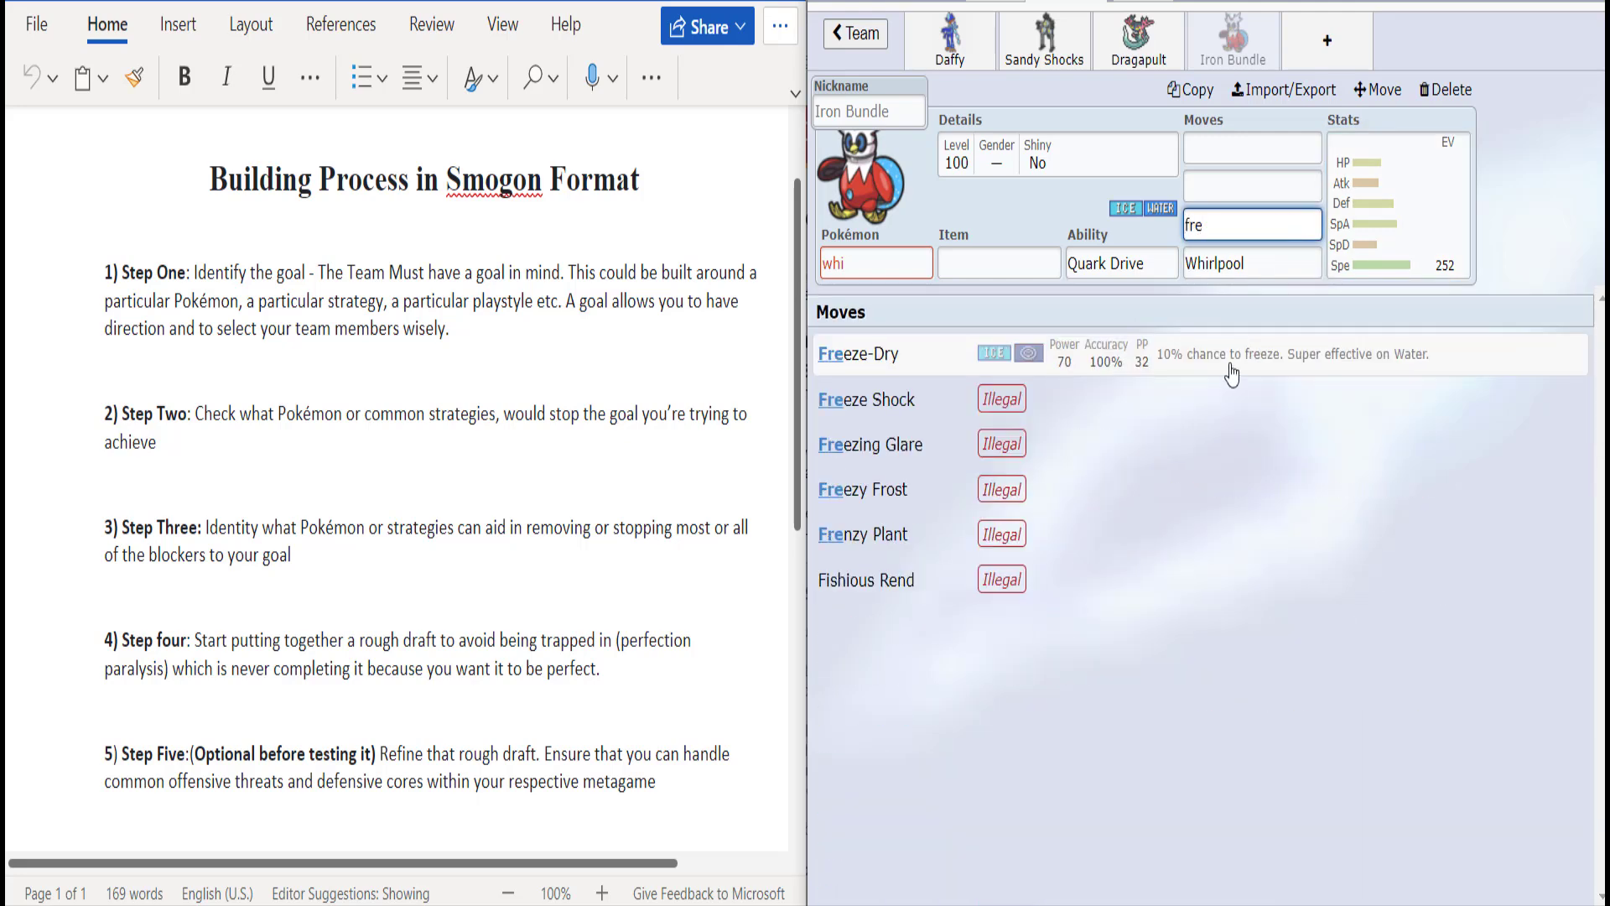
click(1235, 356)
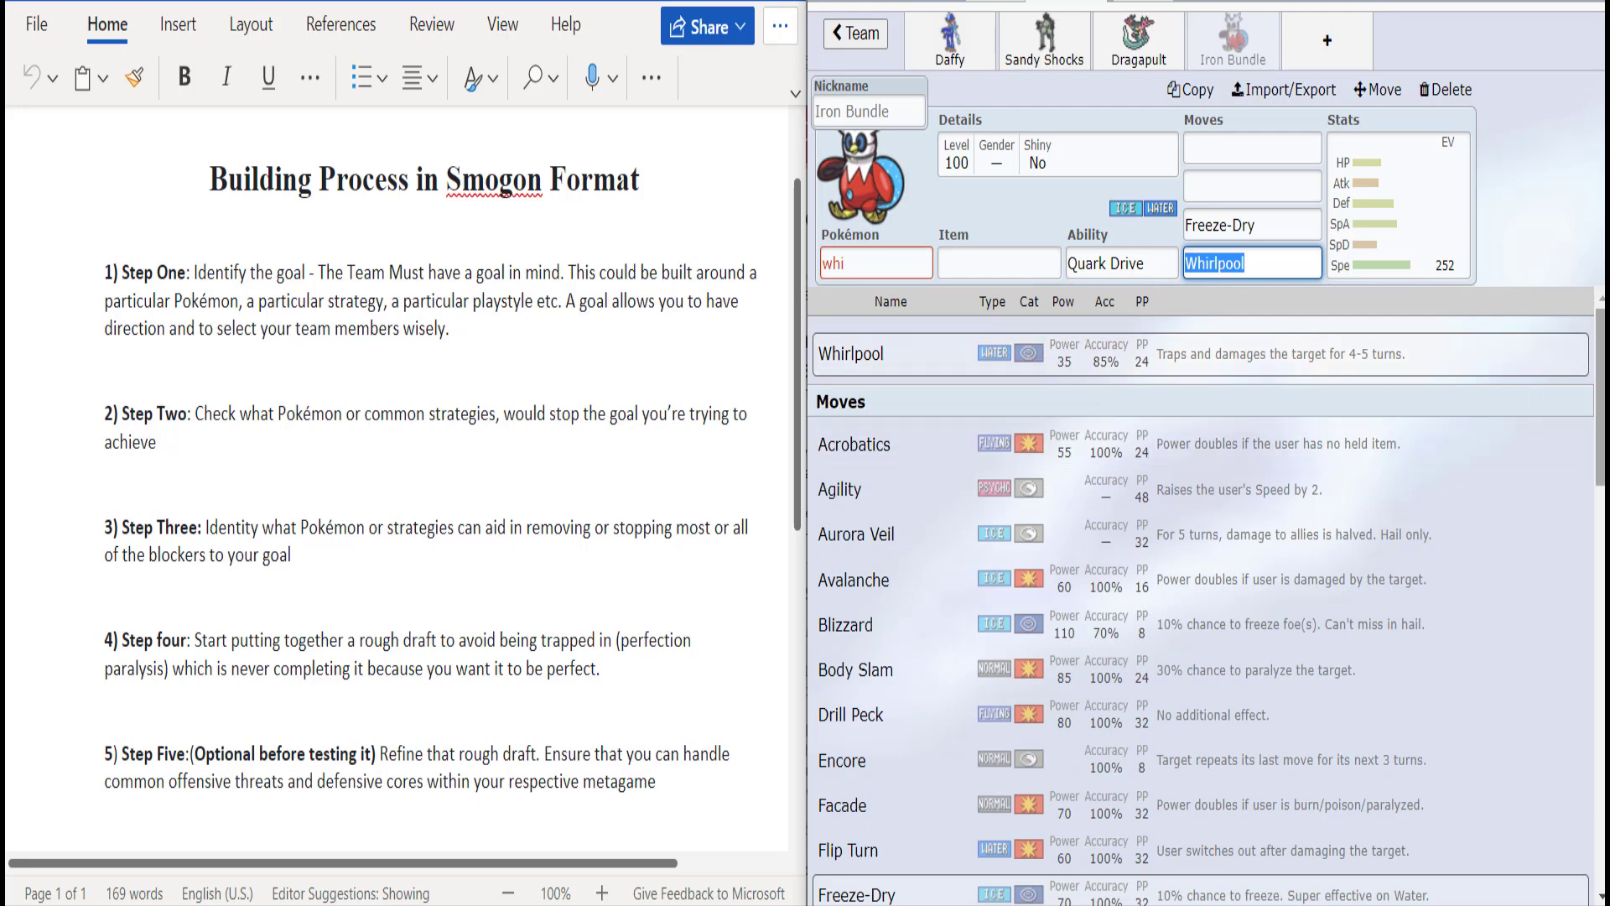
scroll(1236, 503, down, 4)
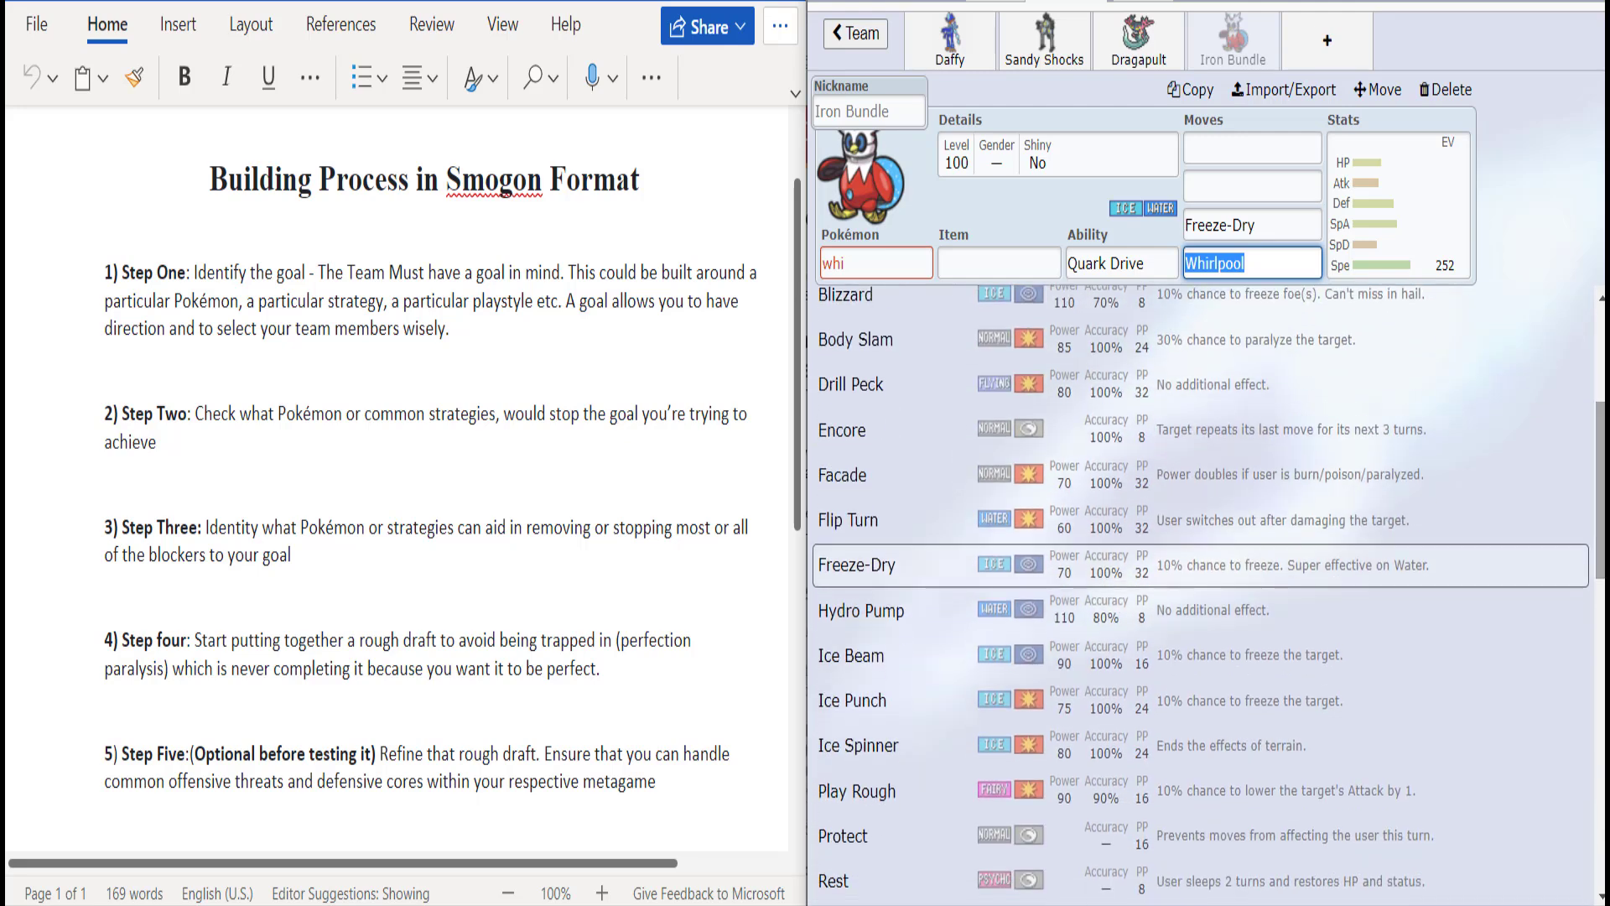
Step: Give Iron Bundle 252 Sp. Atk EVs, a Timid (+Spe, -Atk) nature and 4 Sp. Def EVs
click(1417, 264)
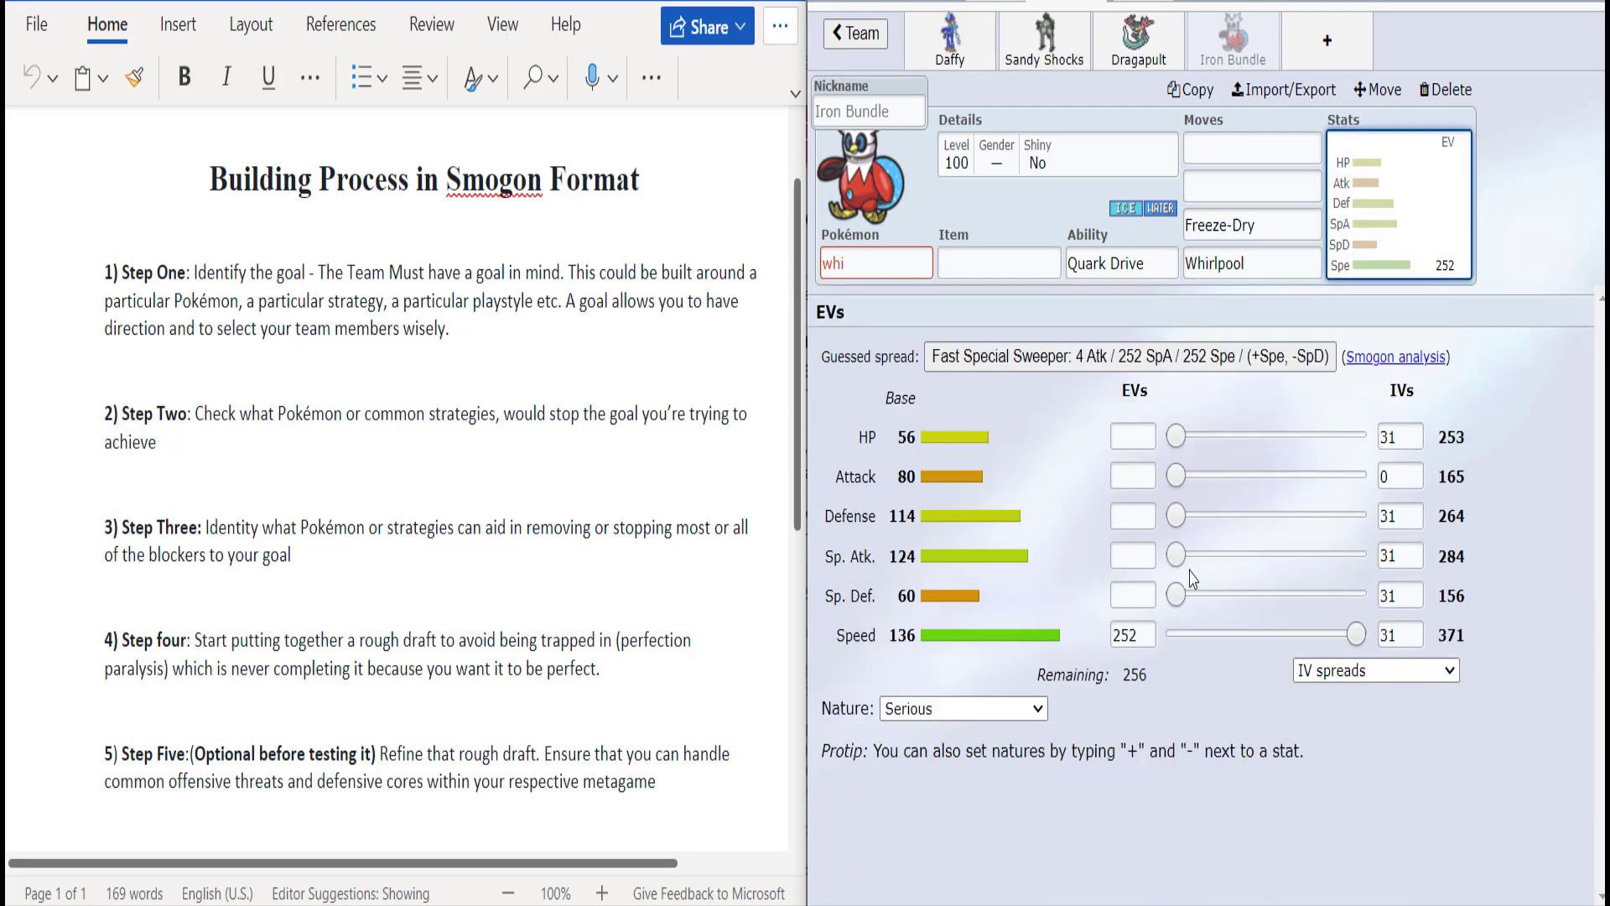
drag(1175, 554, 1357, 554)
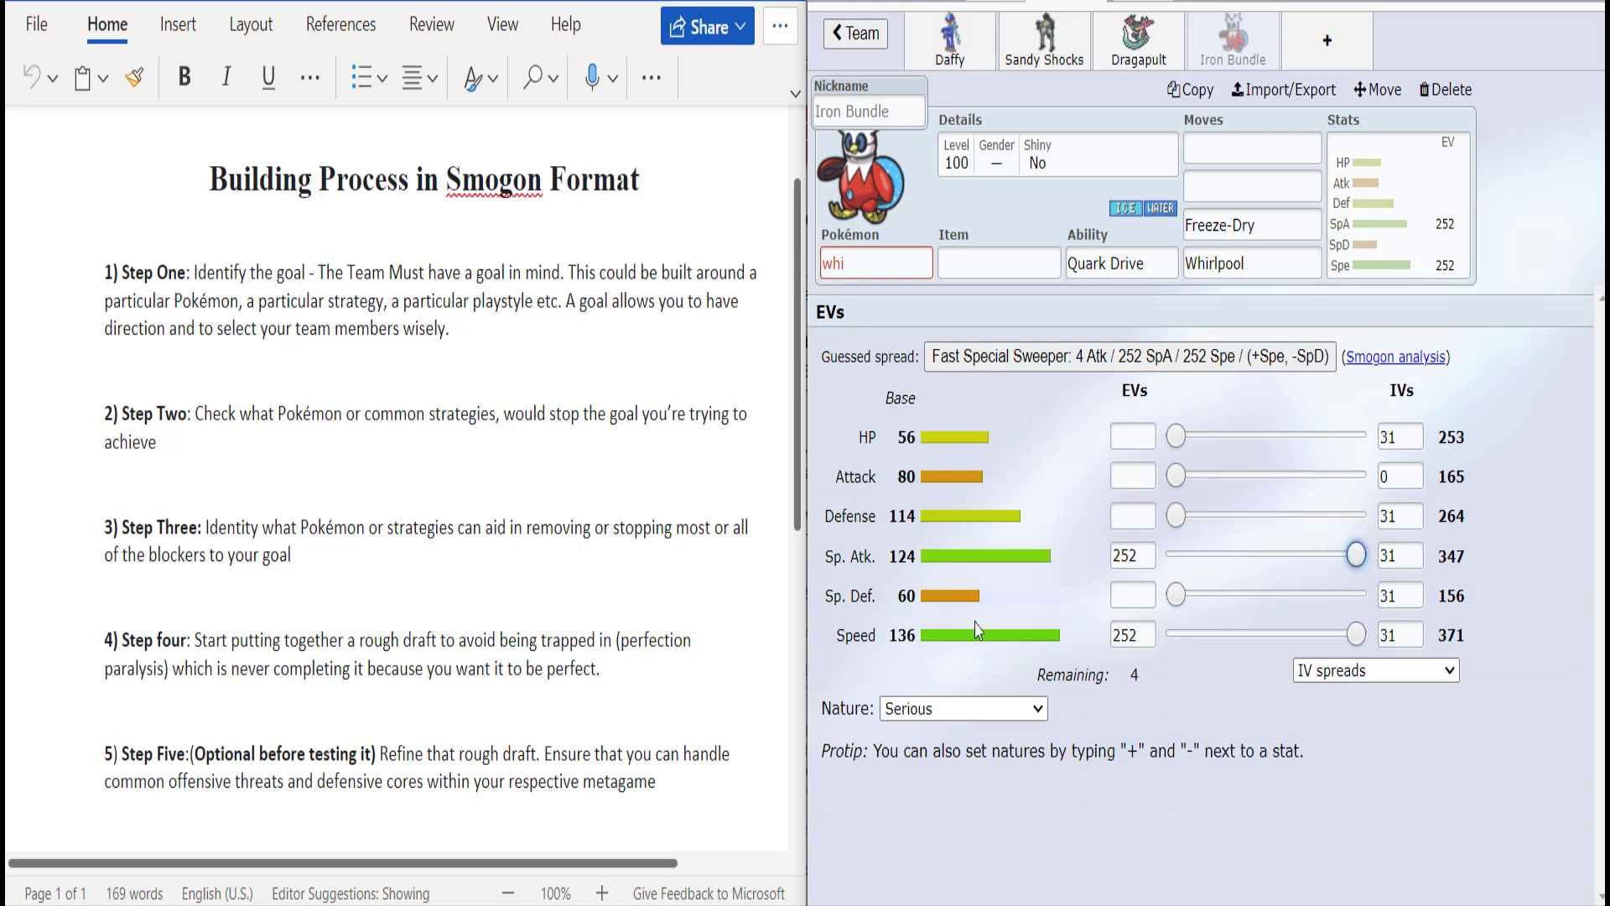
click(957, 714)
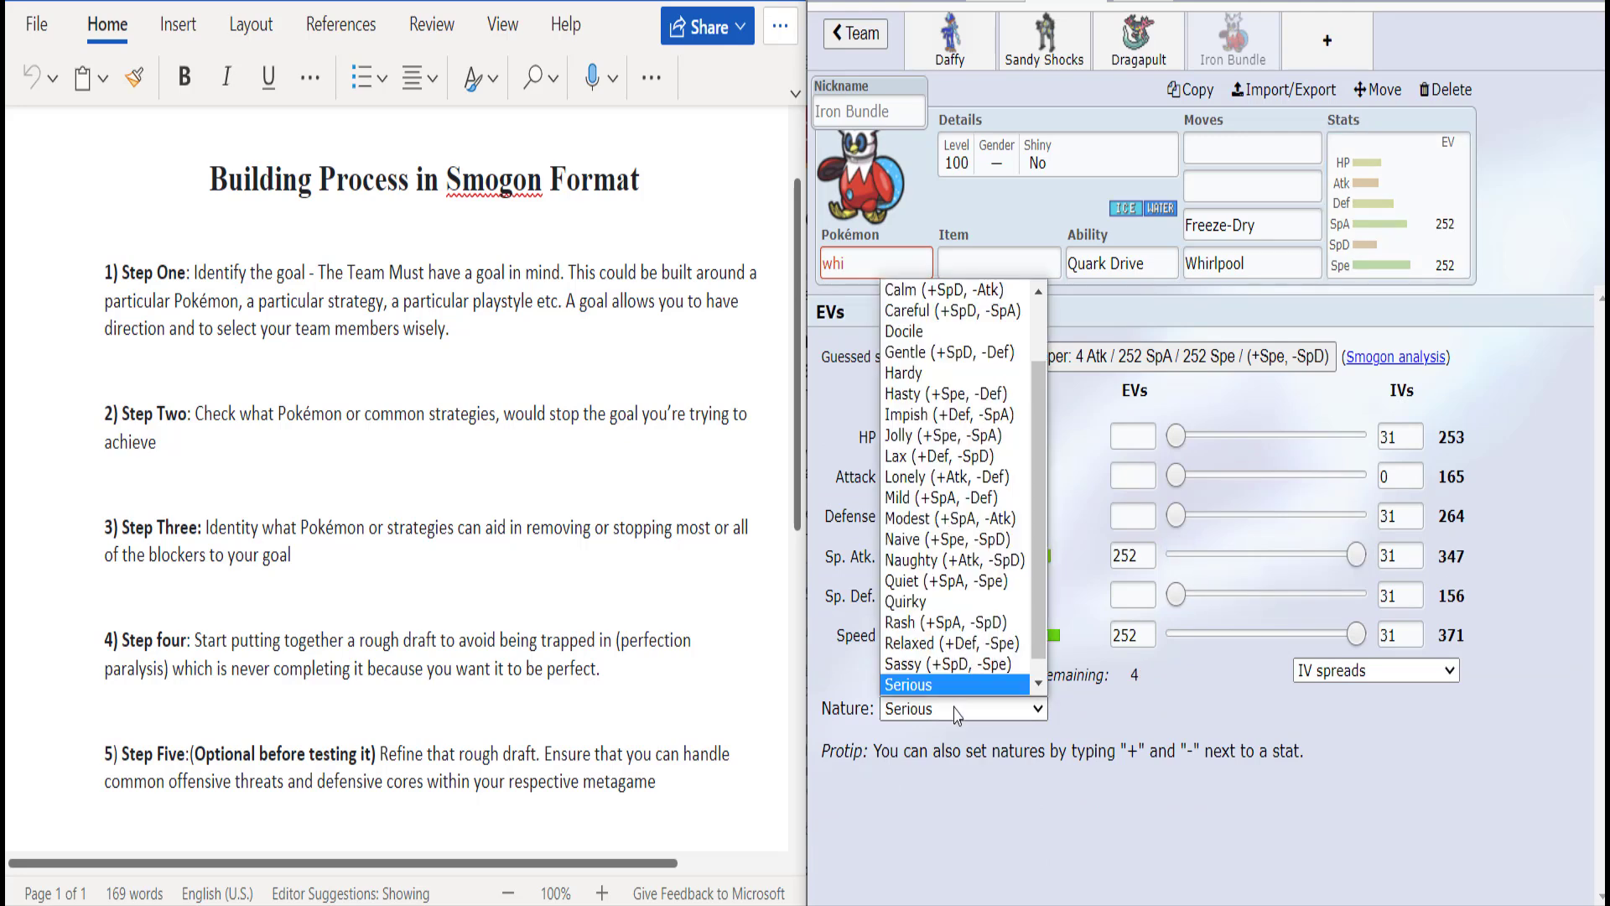
key(Down)
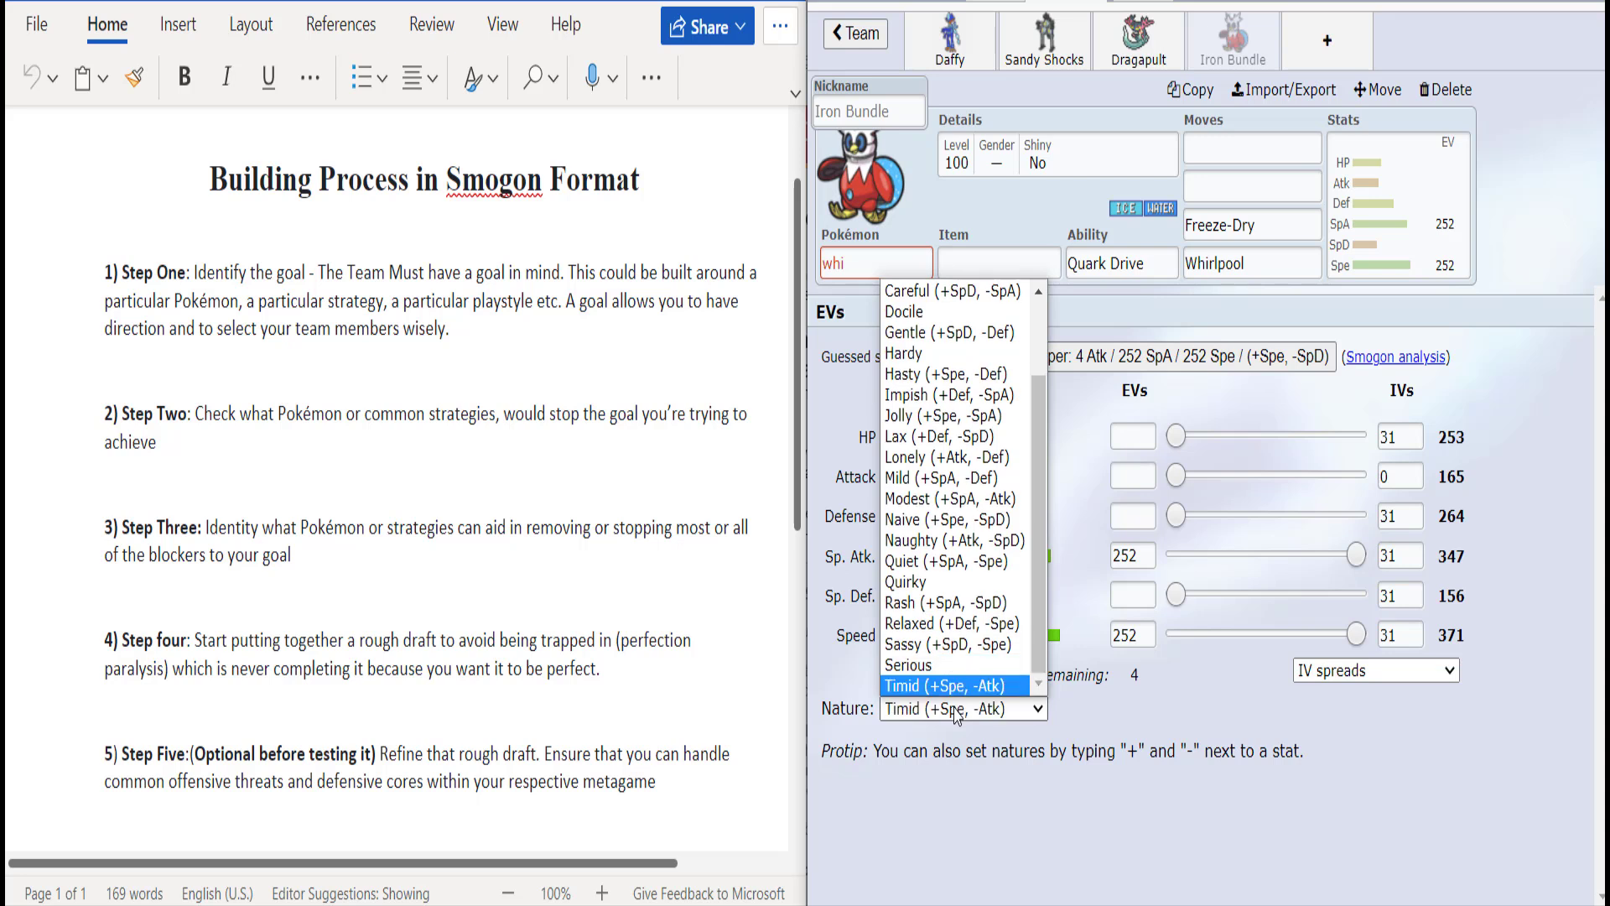
key(Return)
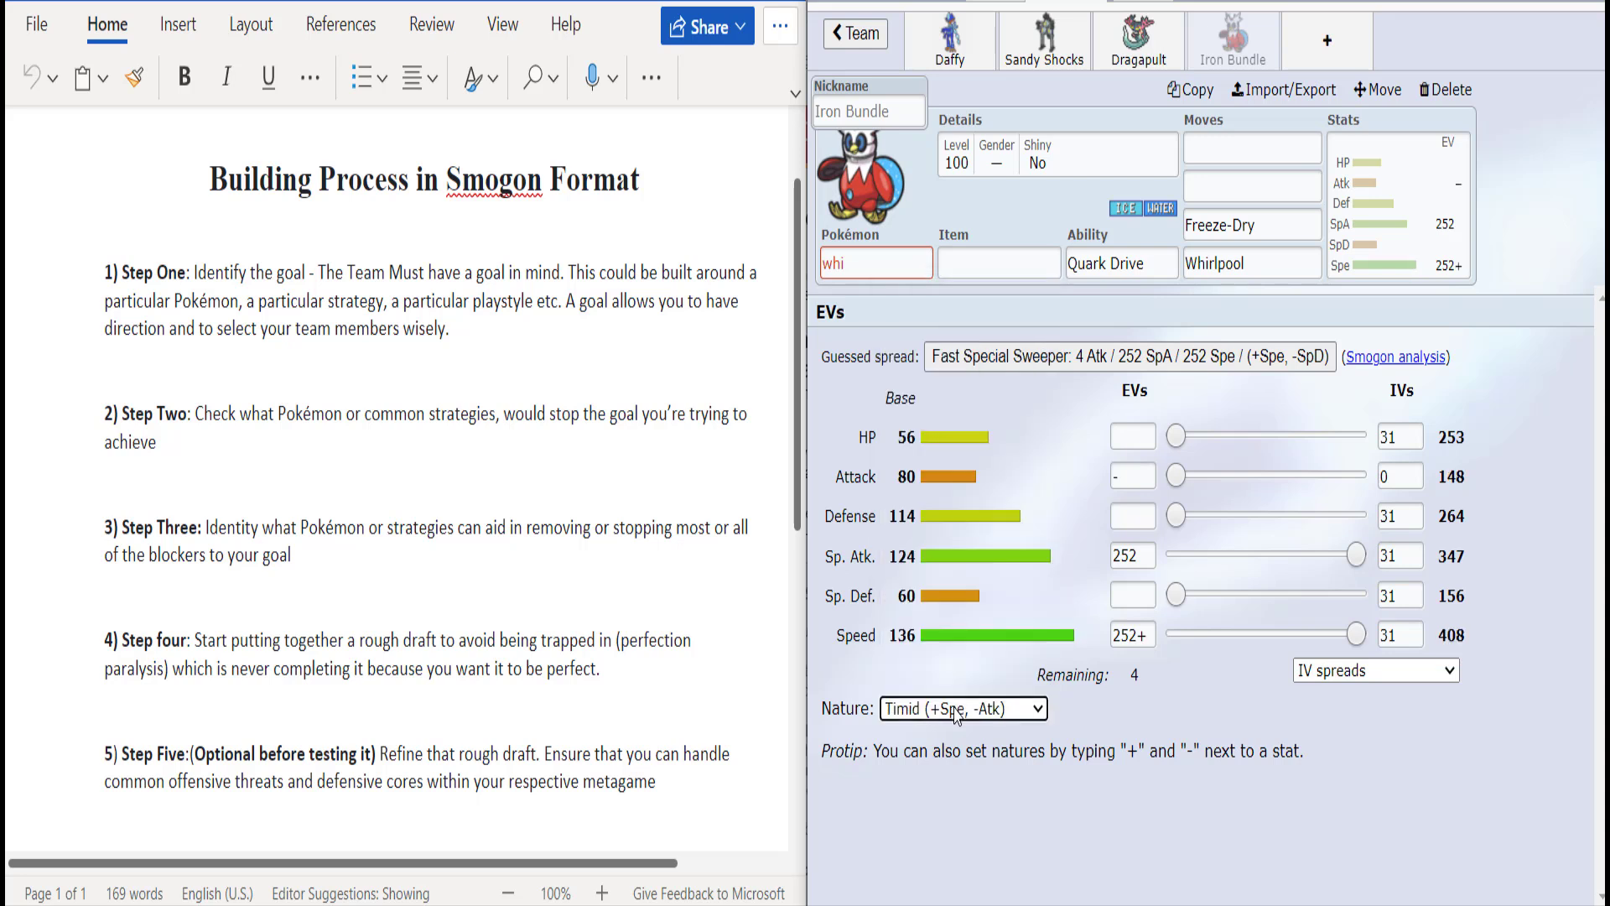
click(1226, 594)
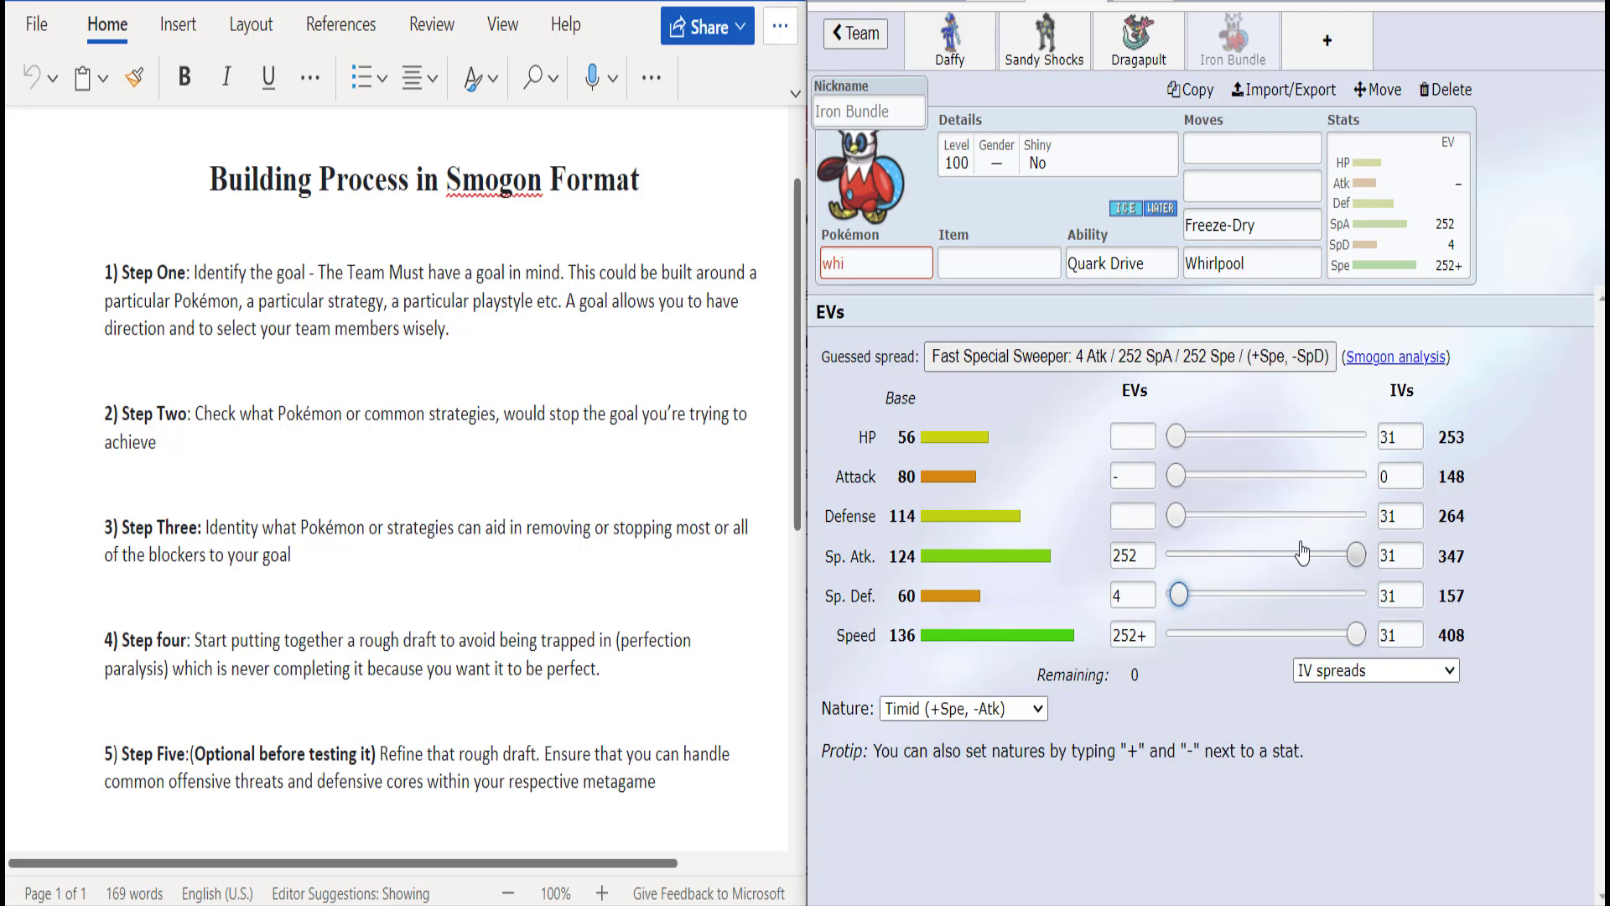
Step: Review Iron Bundle's EV spread against the popular held items
click(1365, 229)
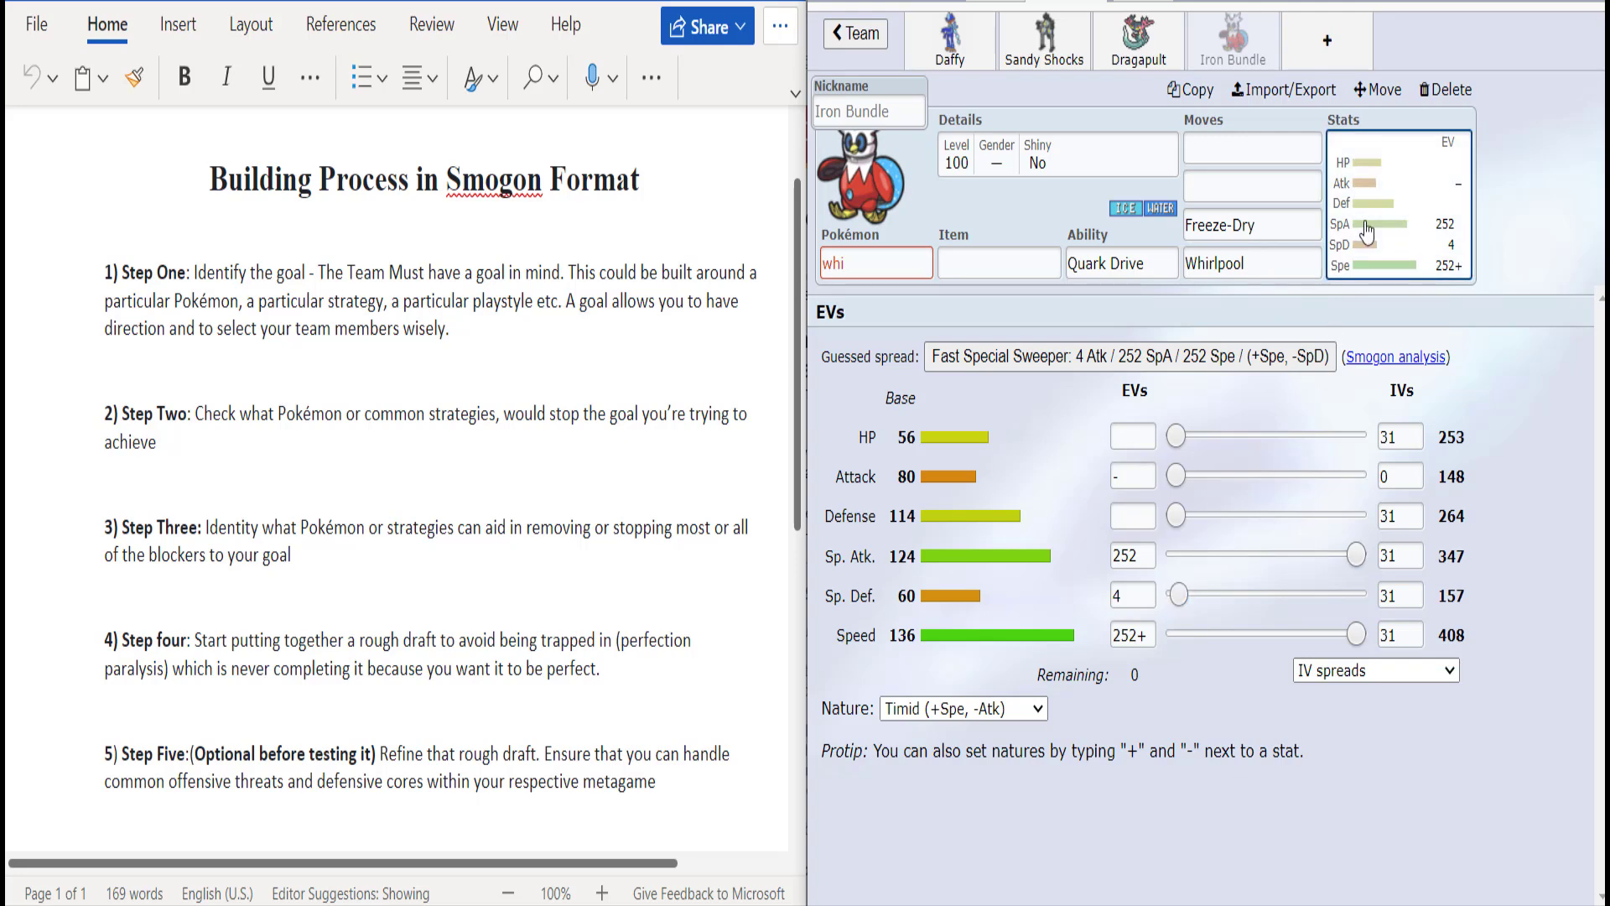
click(980, 263)
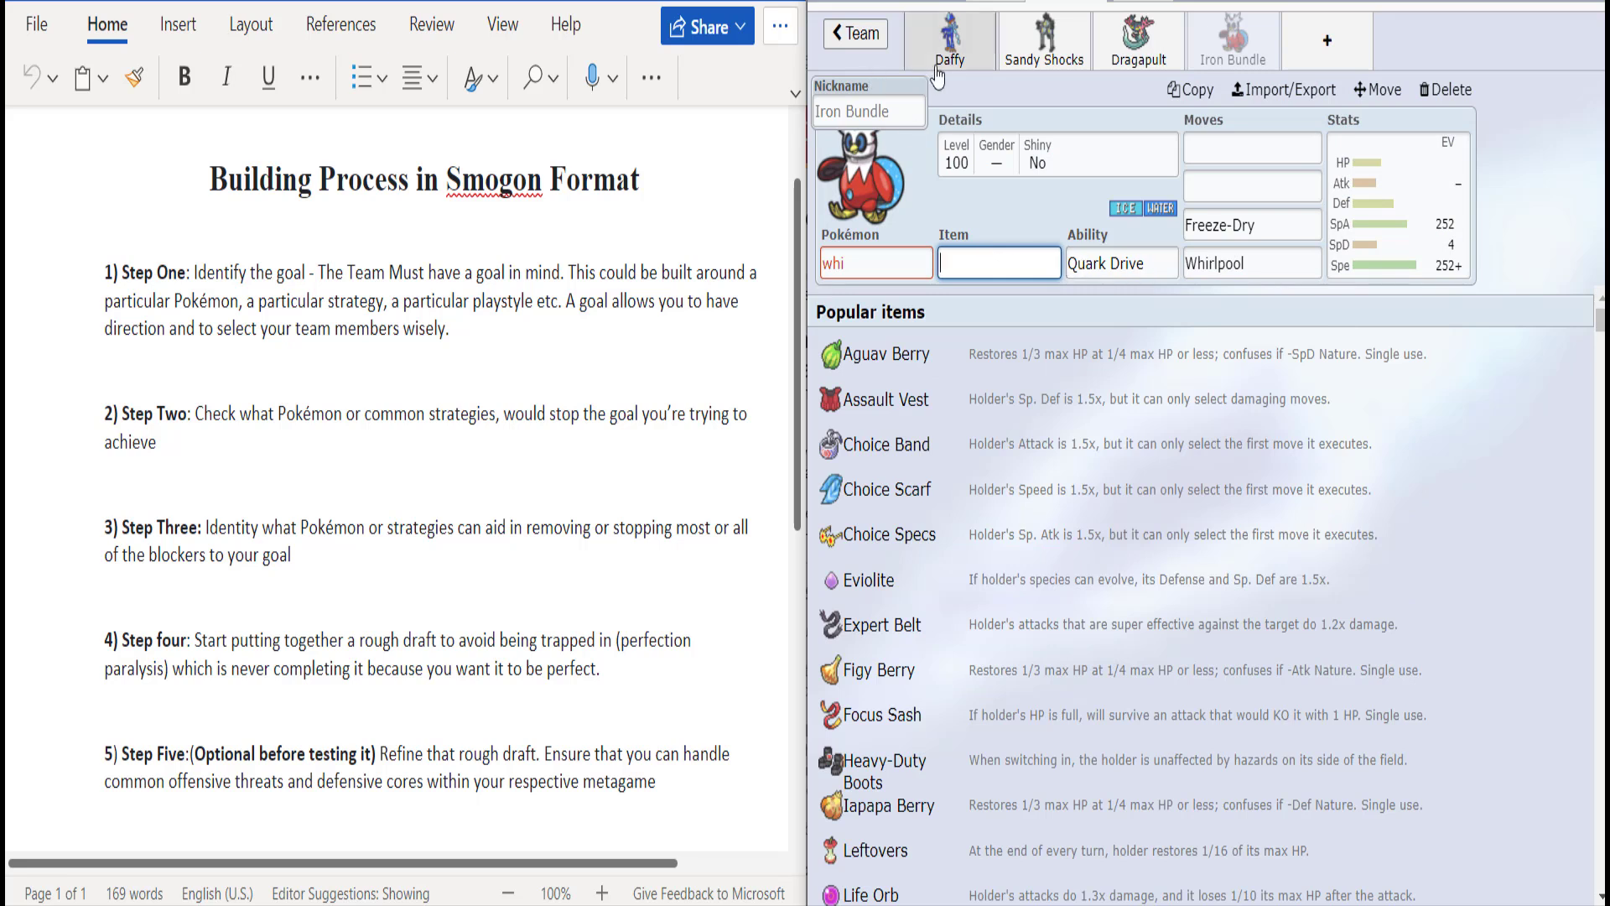
click(1375, 234)
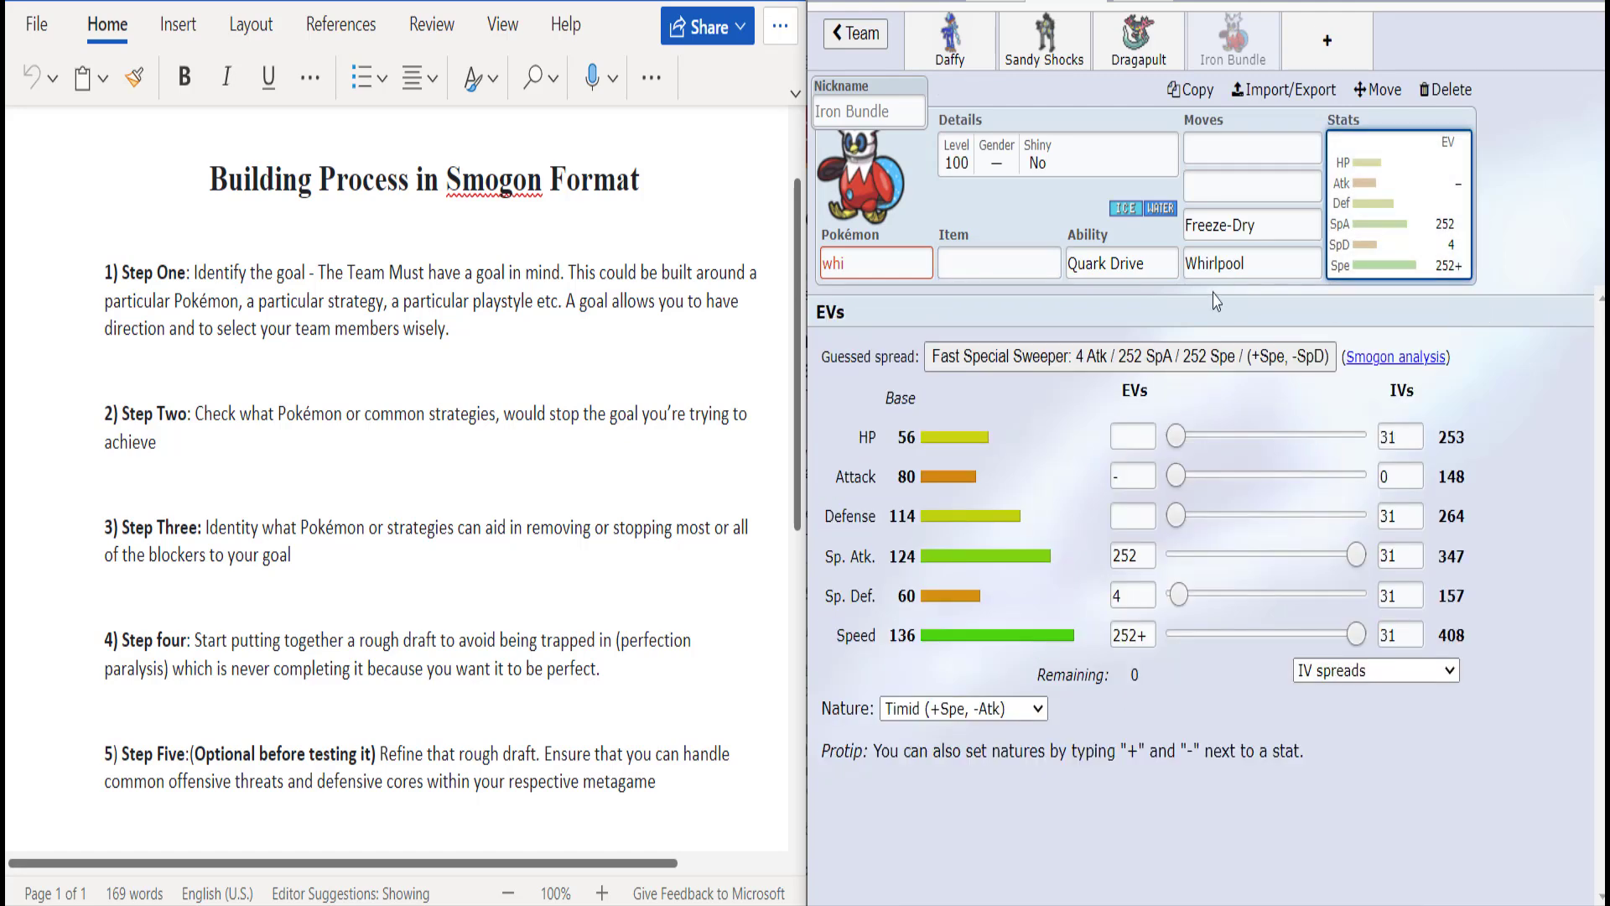
click(1033, 266)
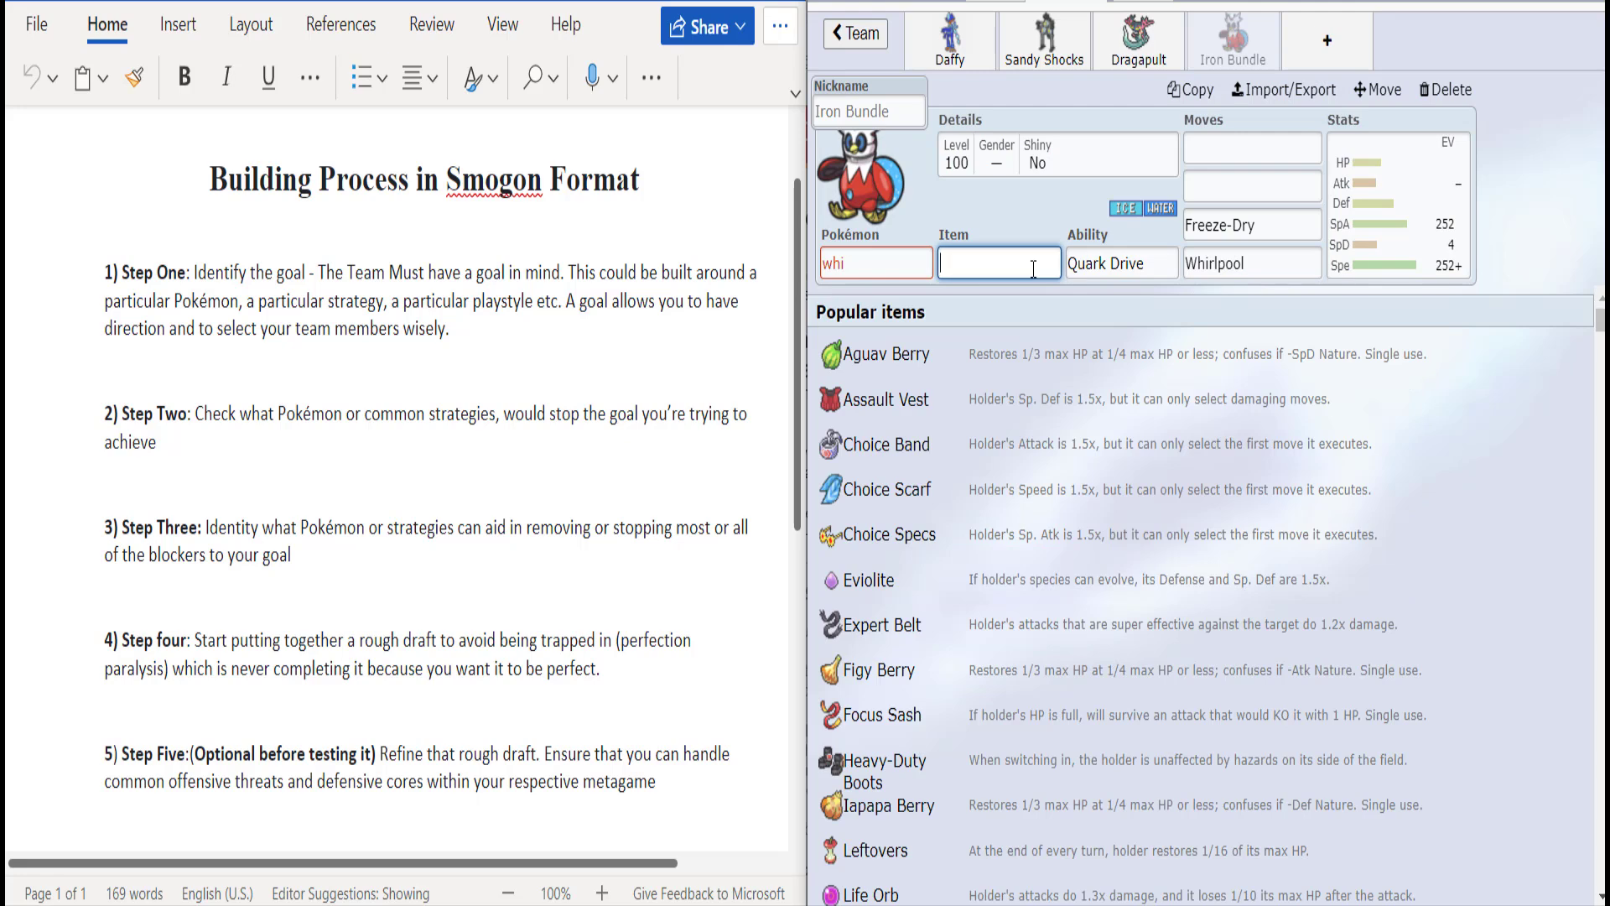
click(1363, 256)
click(1012, 266)
click(1377, 240)
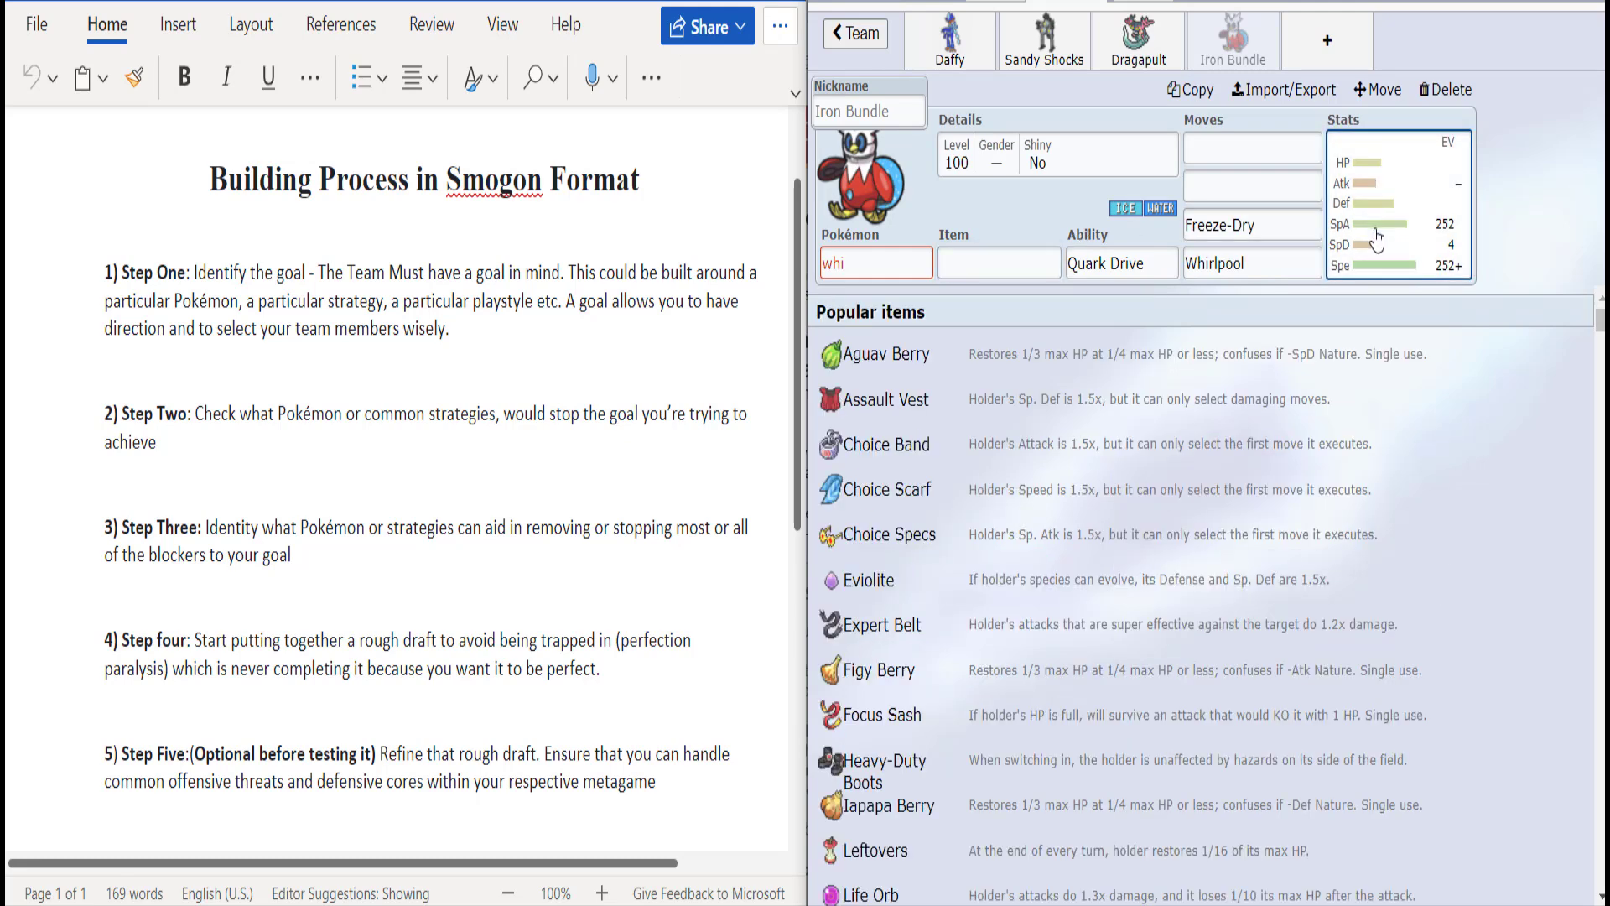
Step: Look through Iron Bundle's available moves and assign Hydro Pump as its second move
click(1225, 196)
scroll(1599, 540, down, 1)
scroll(1600, 539, down, 5)
drag(1601, 540, 1600, 549)
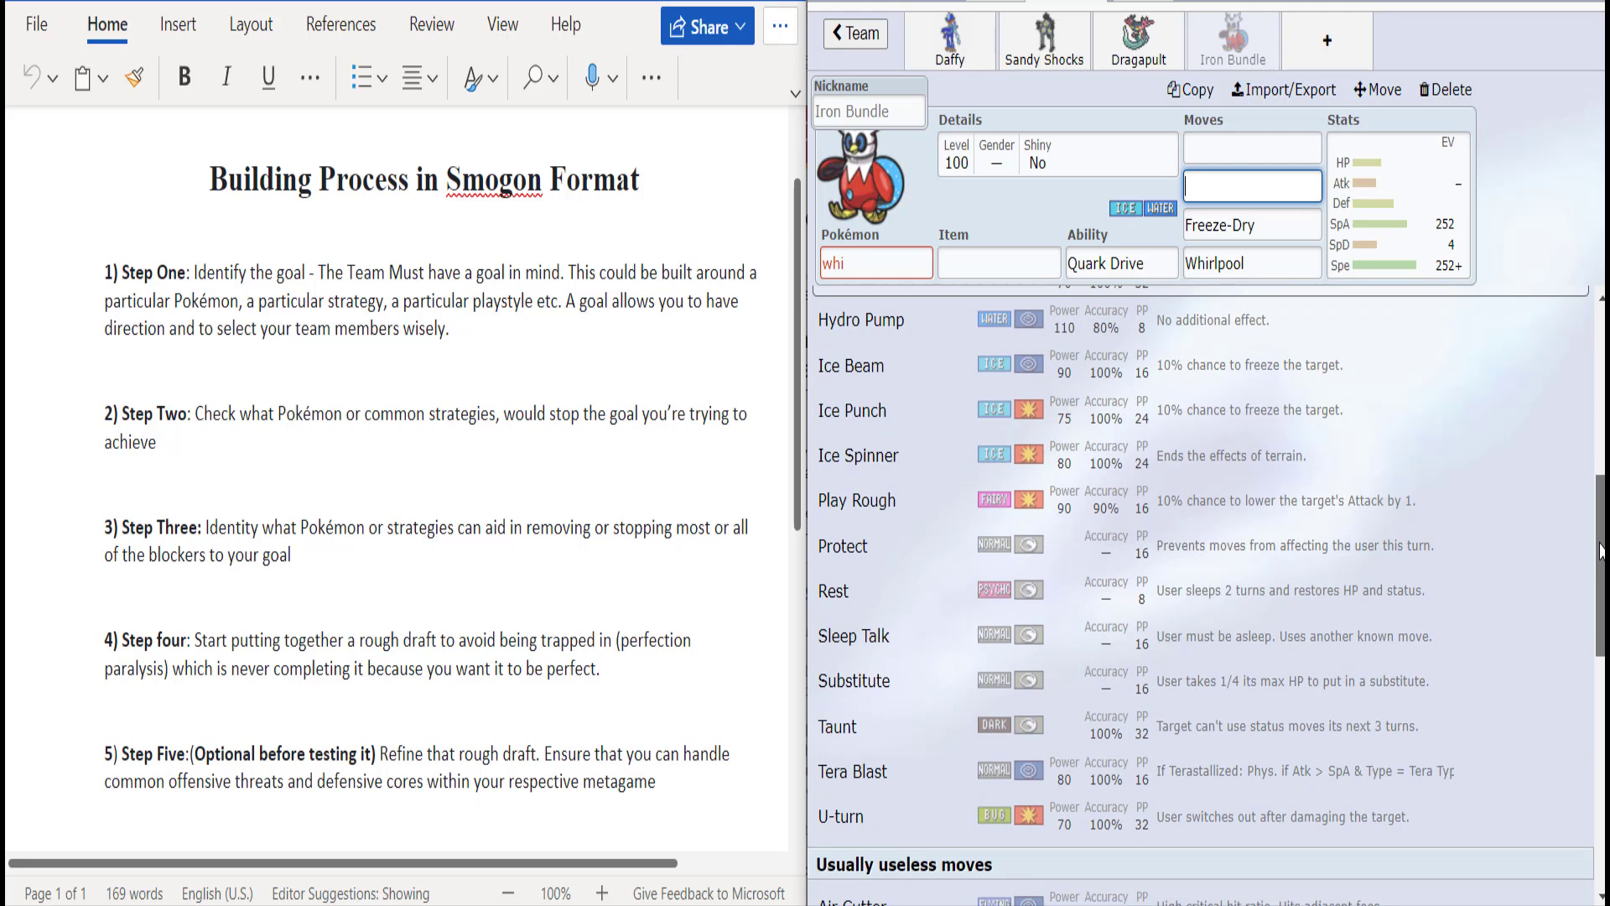
drag(1600, 549, 1600, 369)
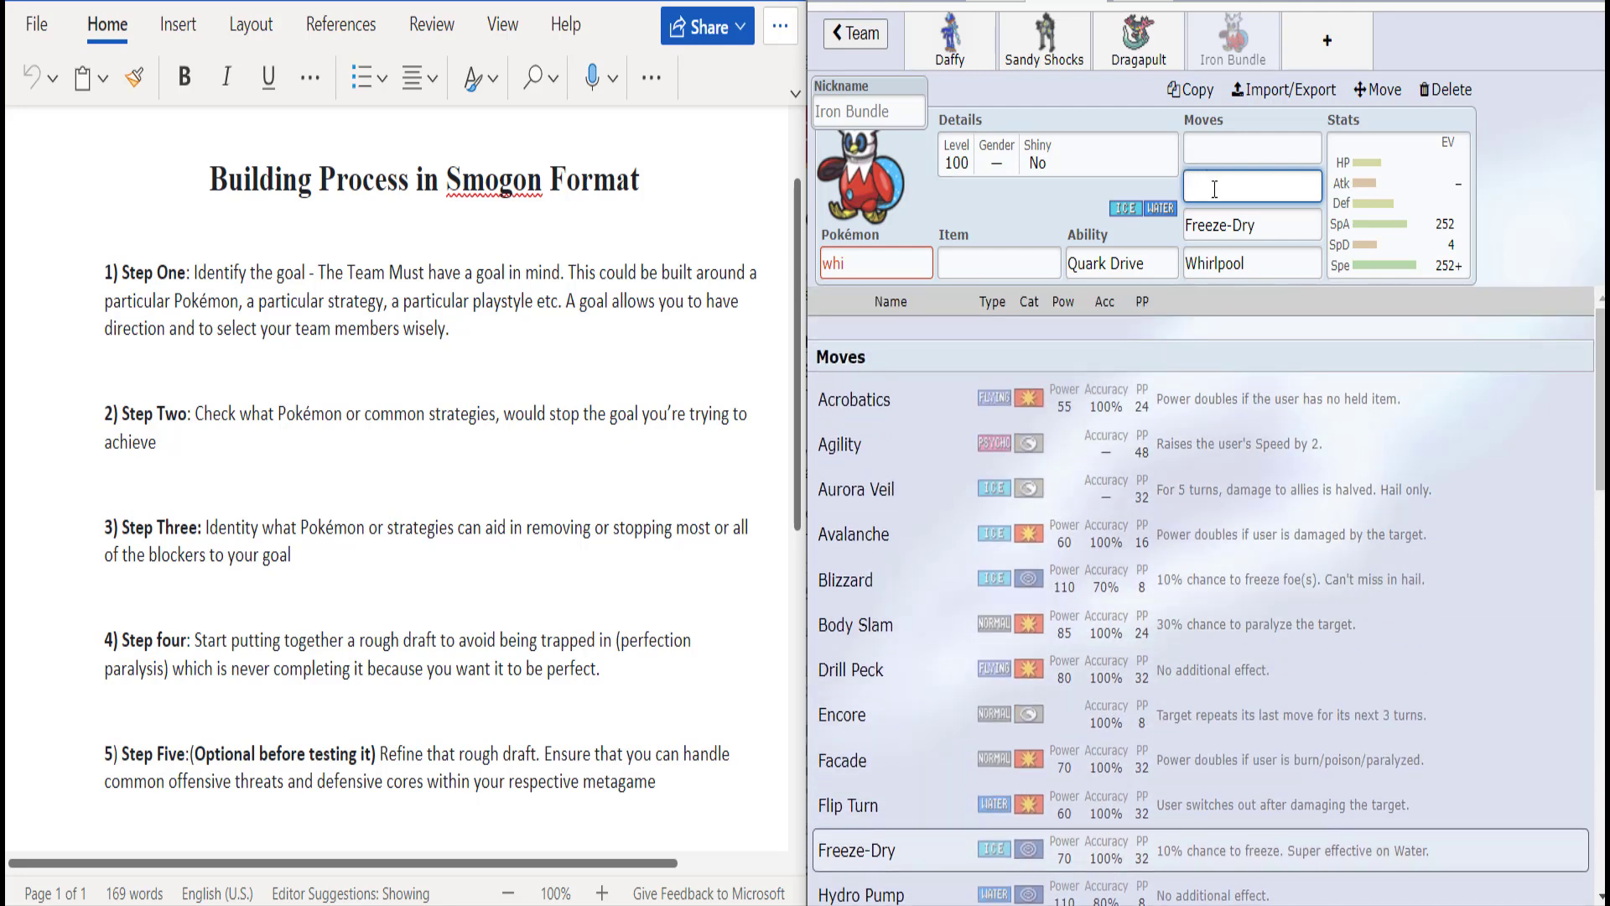
text(hy)
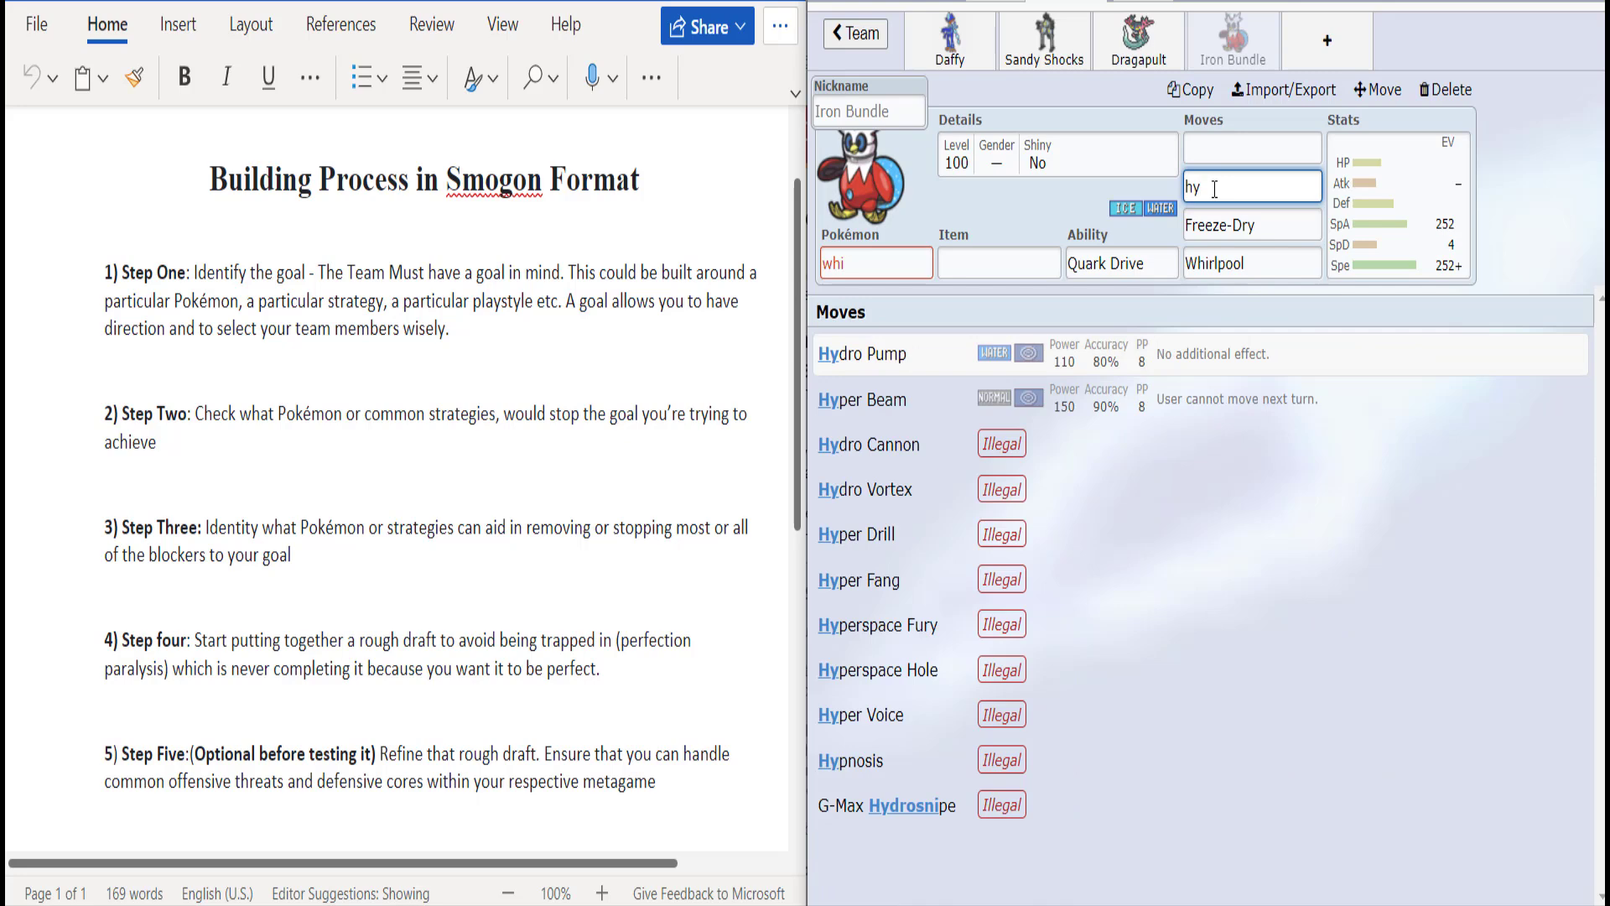
key(Return)
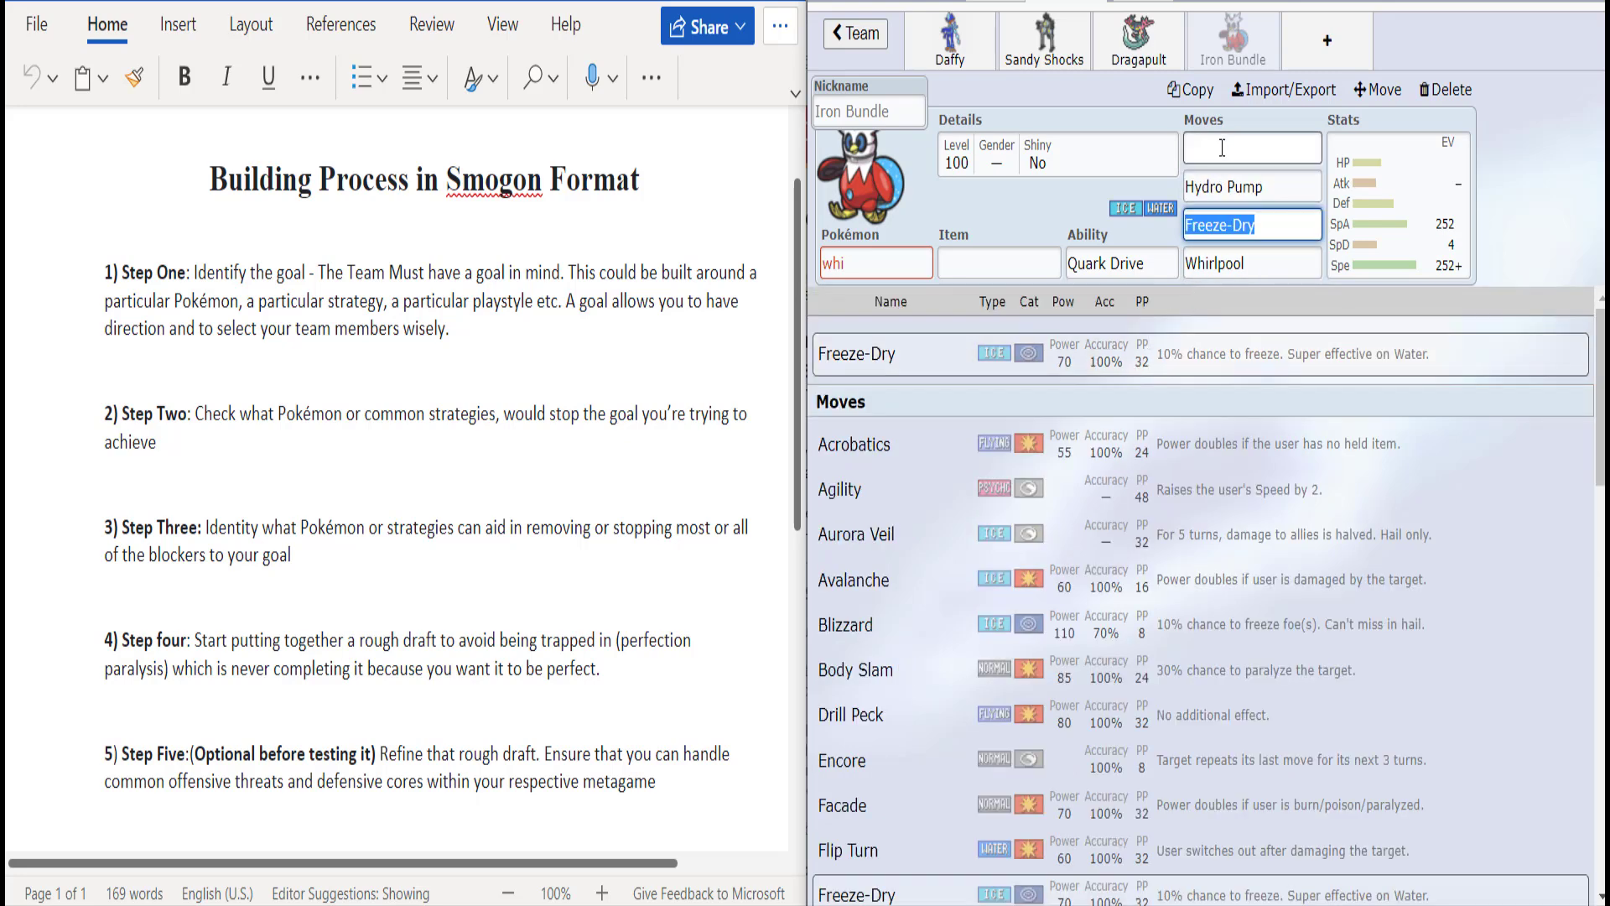
Step: Check the choices for Iron Bundle's empty first move slot, its EV spread, item options and ability description
click(1222, 148)
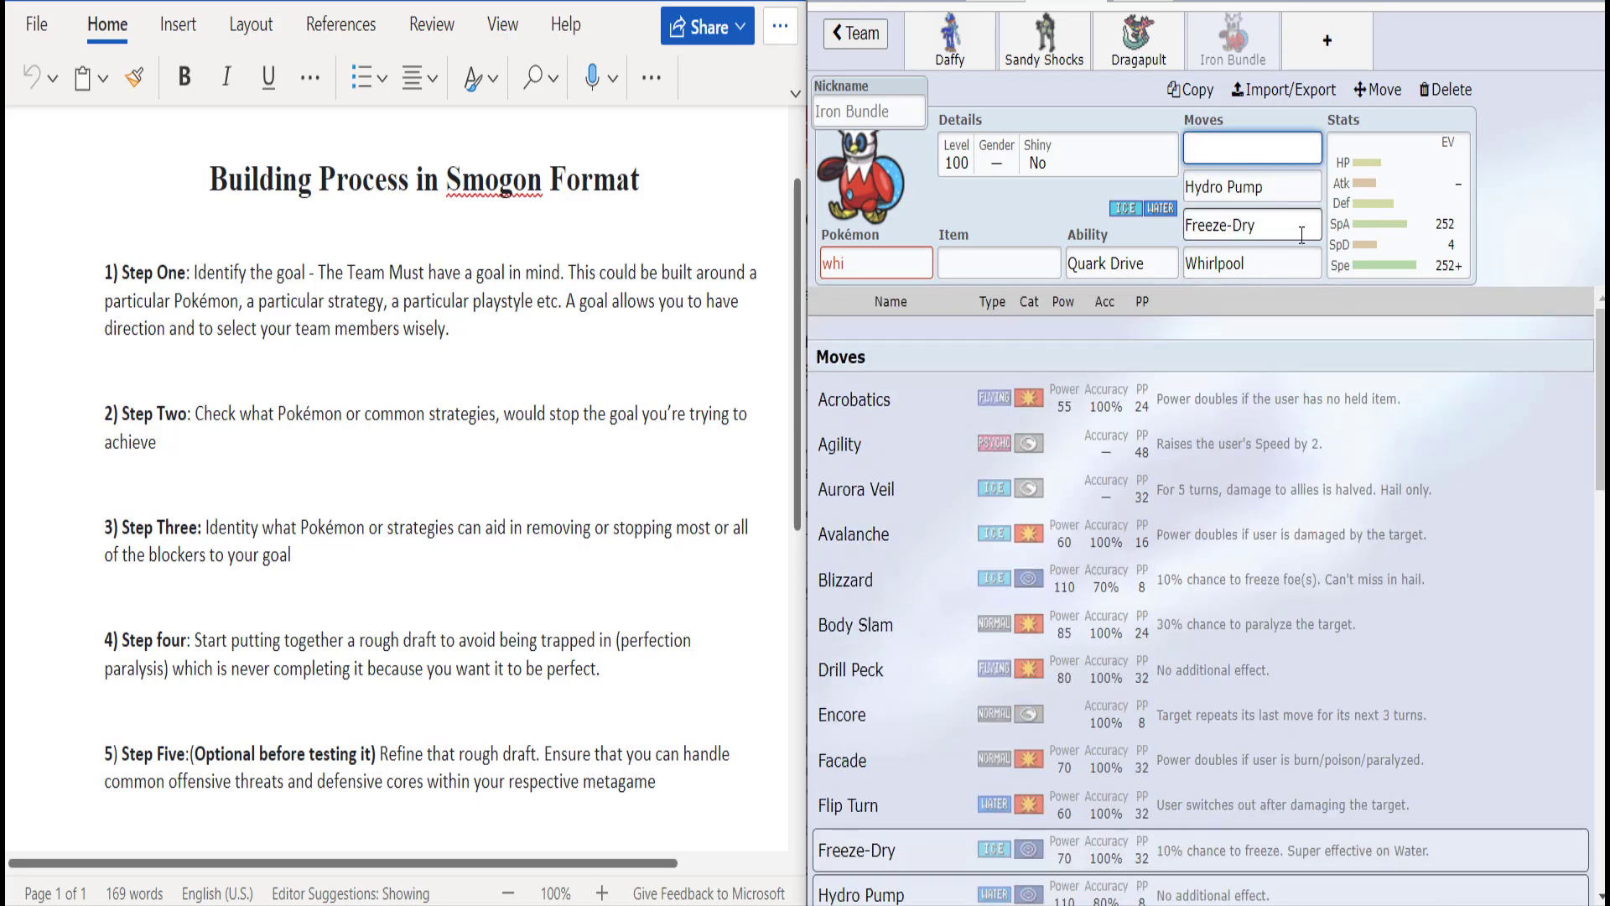
click(1369, 248)
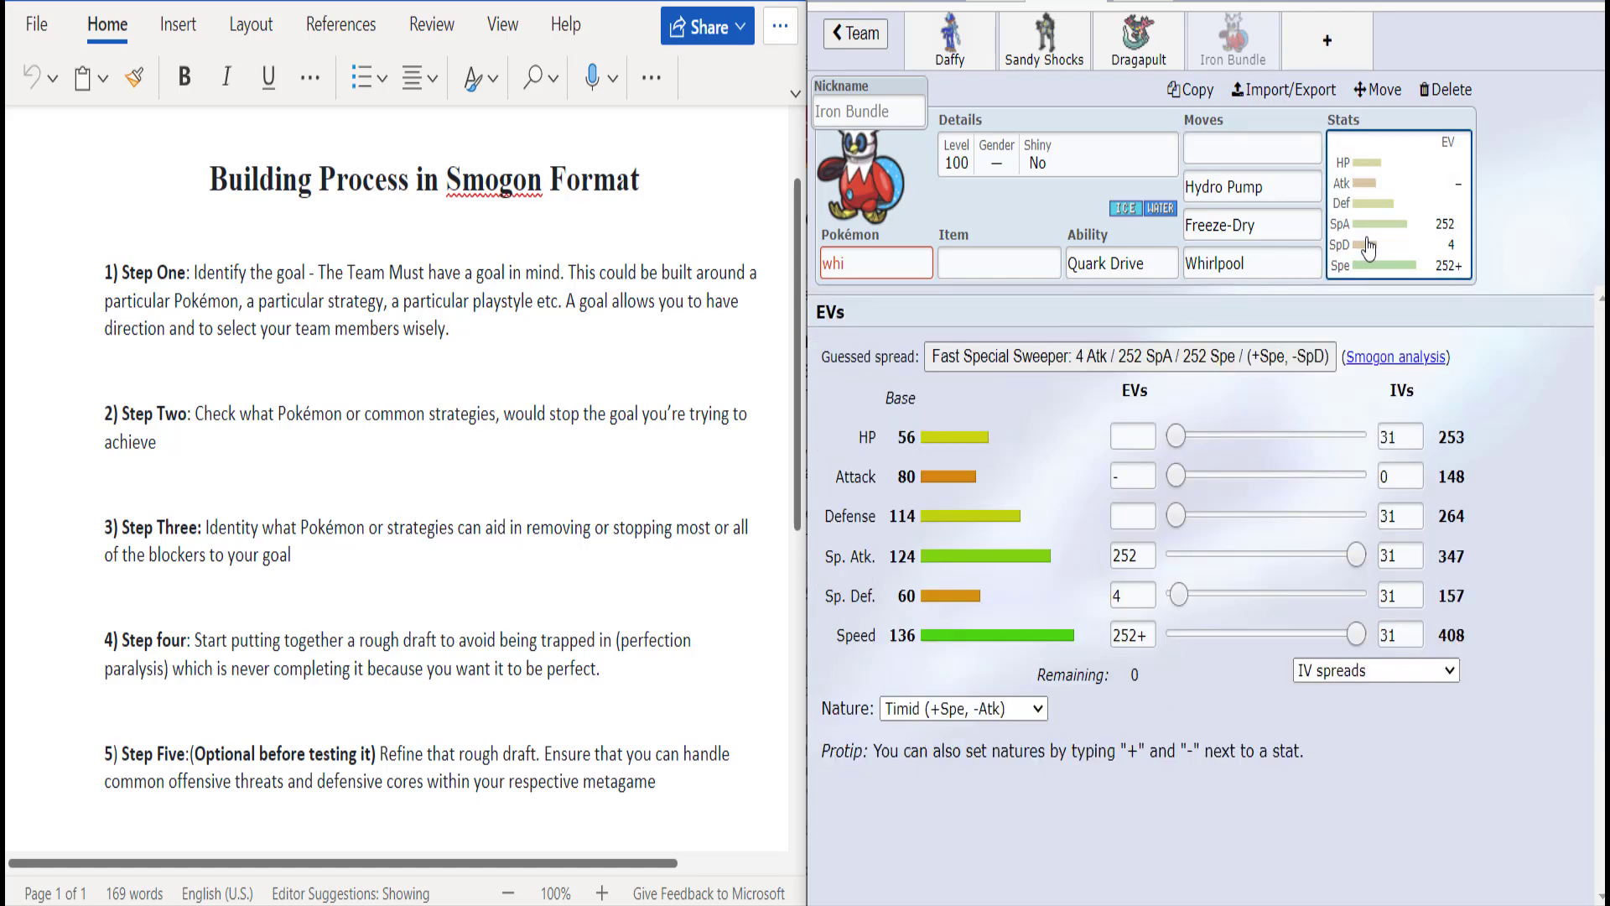
click(981, 272)
click(1097, 265)
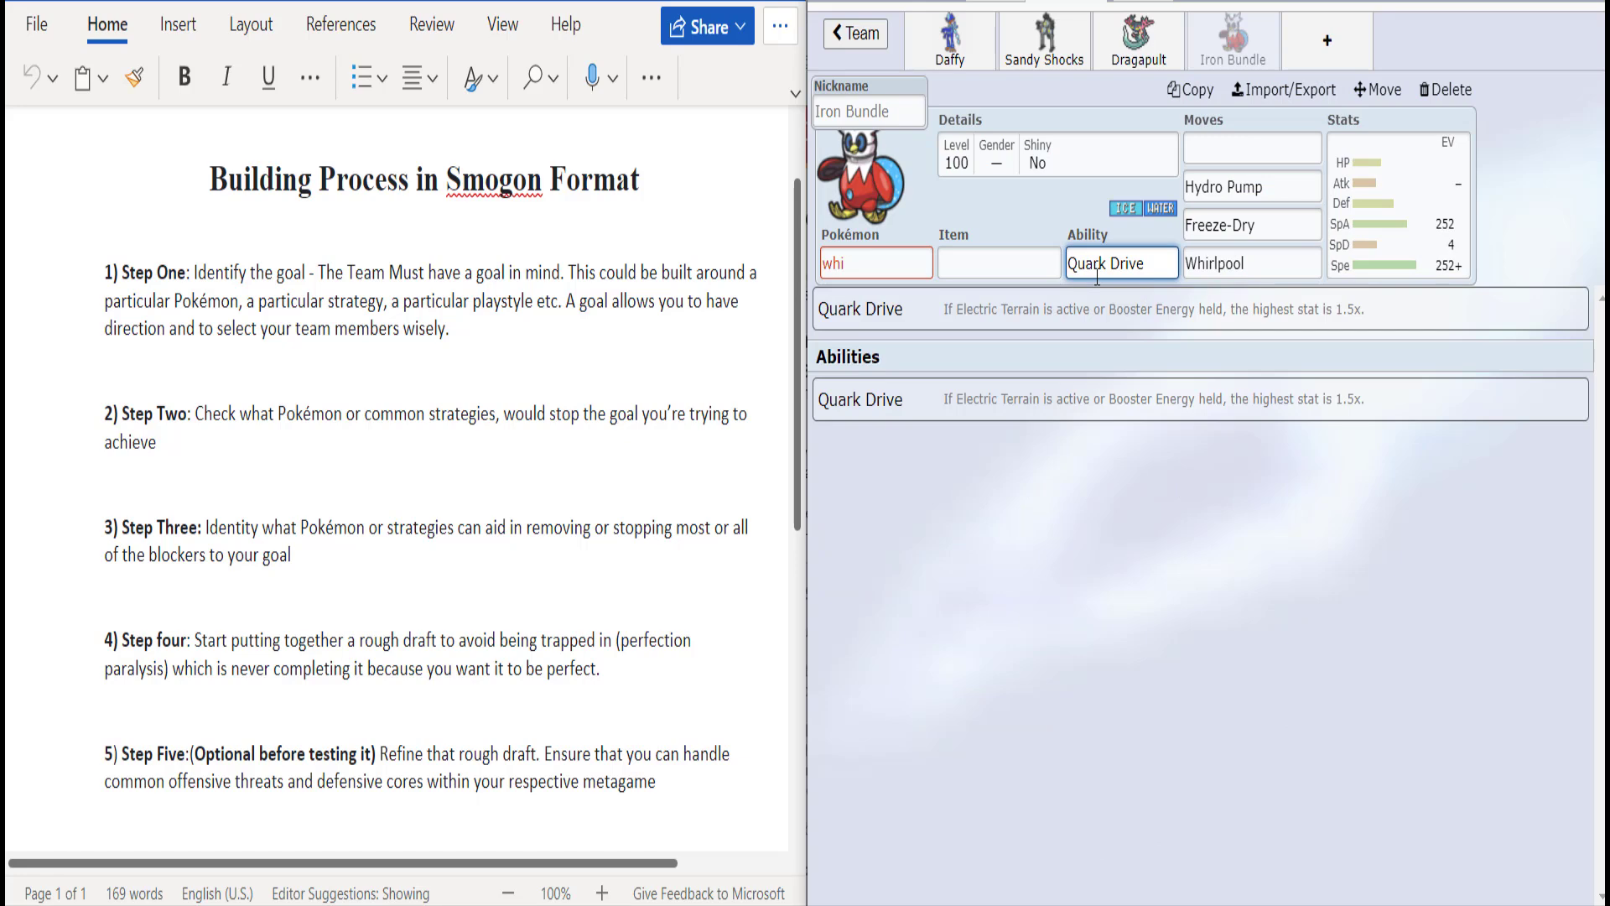
Step: Start a fifth team member, filter the Pokémon list by the move Electric Terrain, and clear that filter after checking it
click(1326, 40)
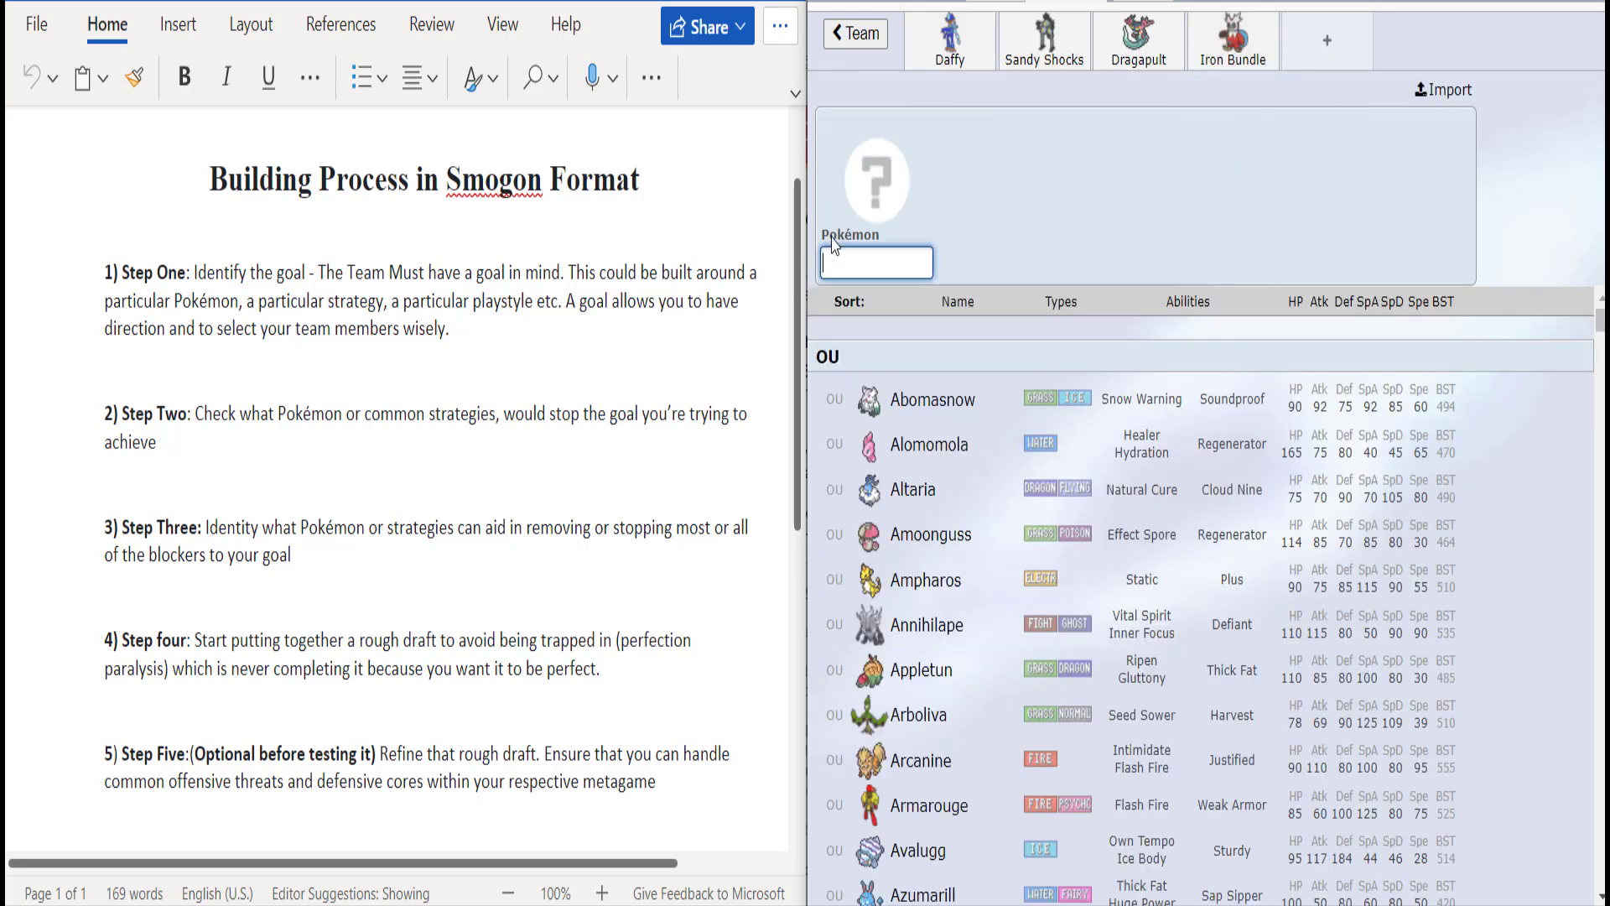
text(el)
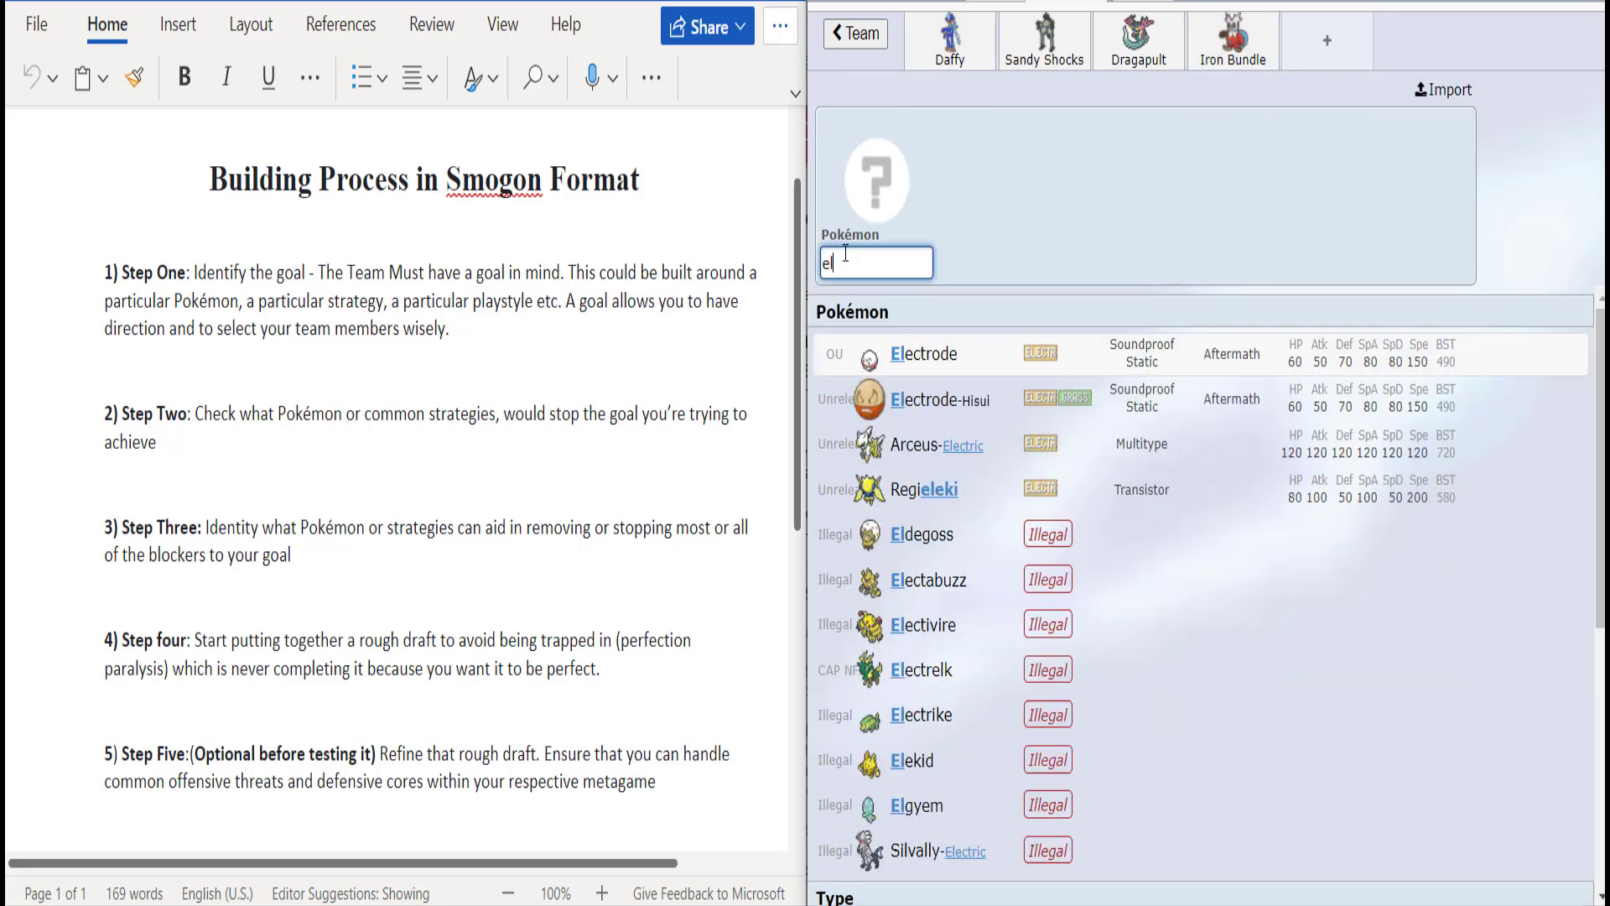
text(ec)
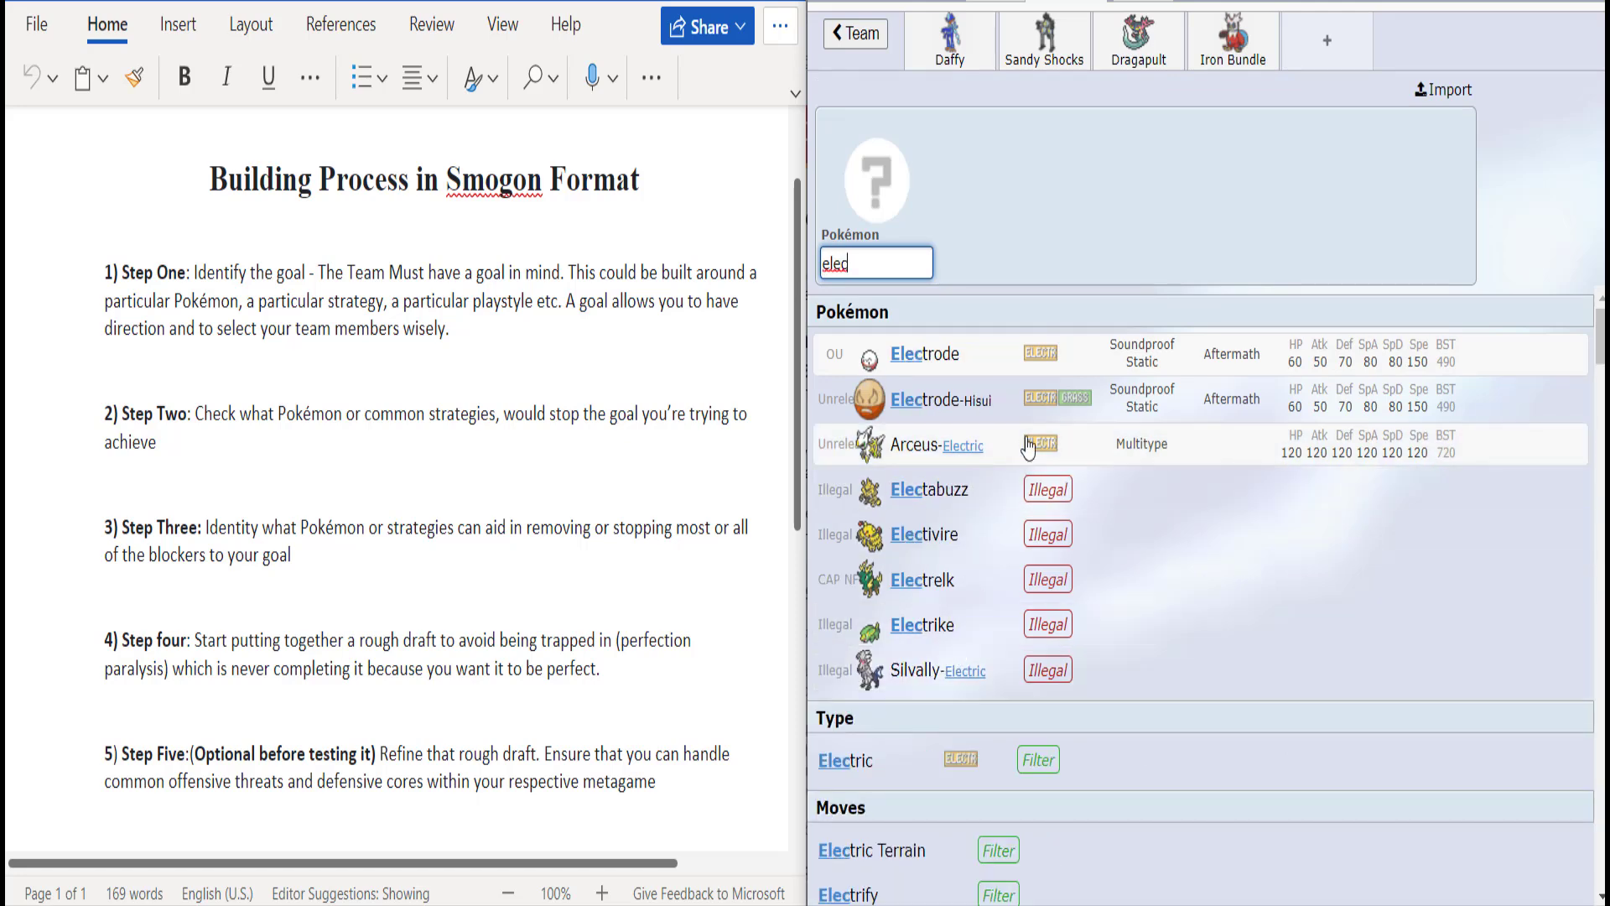
click(988, 850)
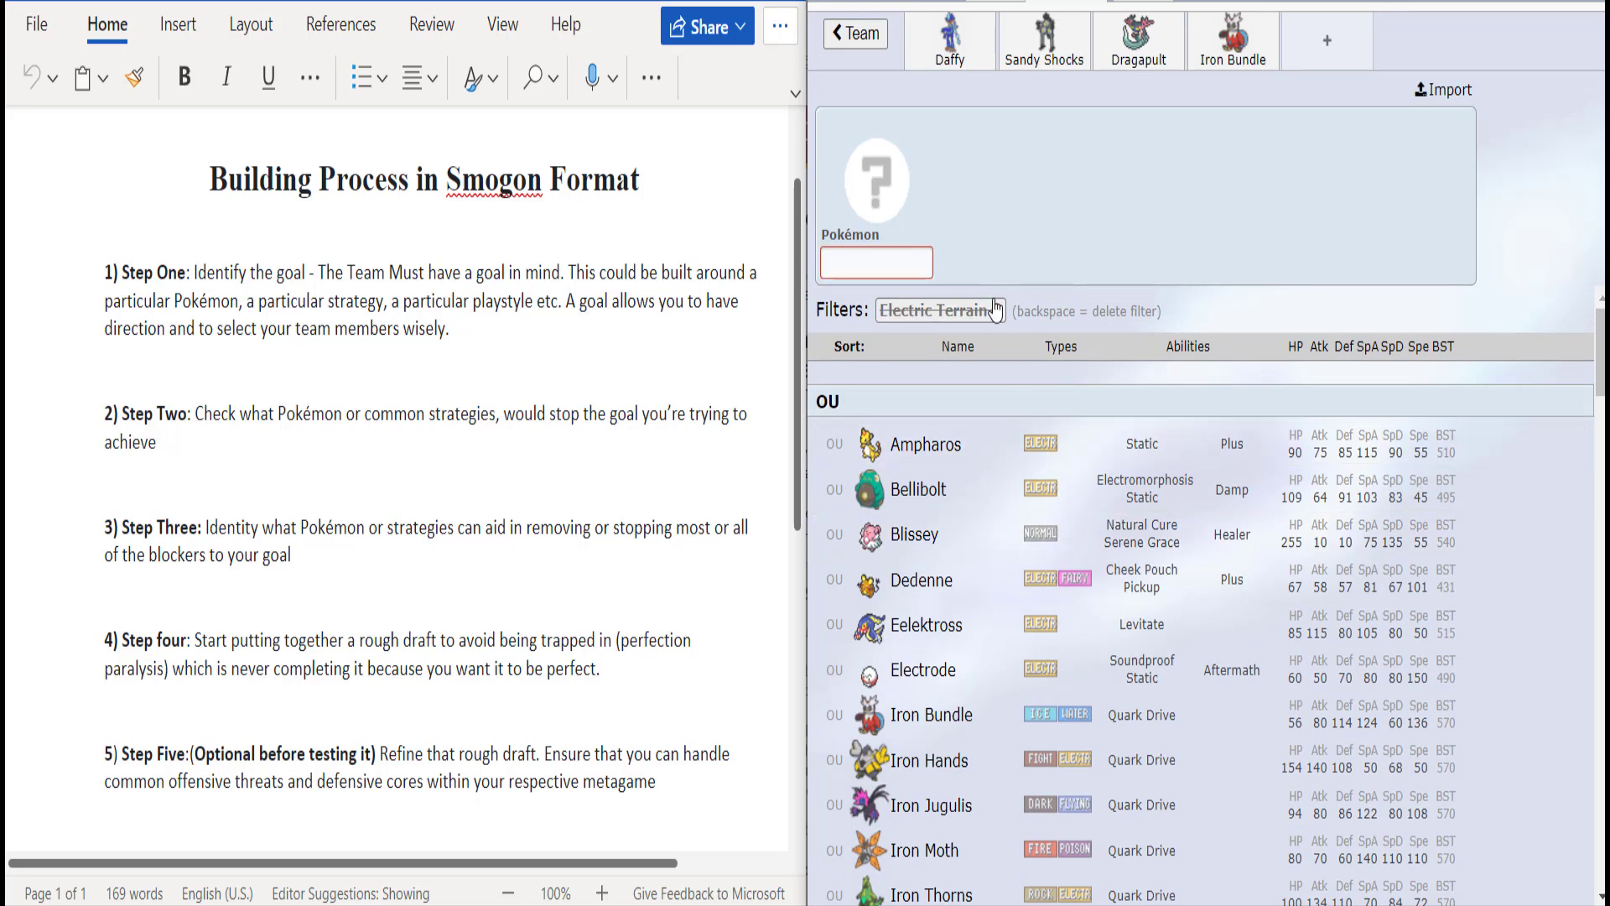
click(996, 310)
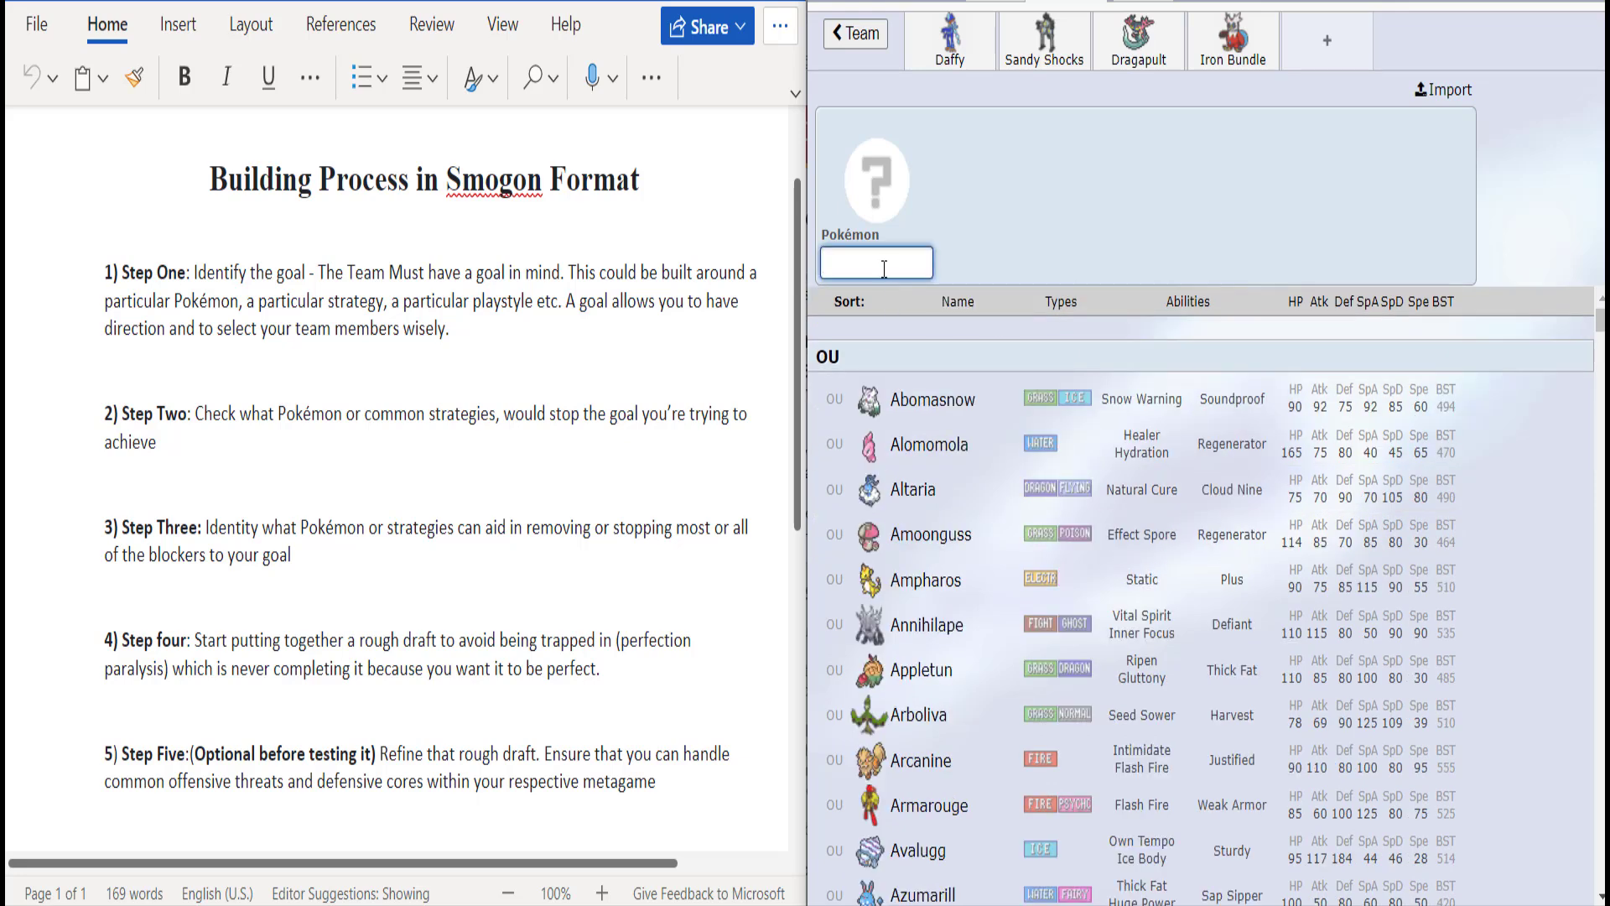
text(e)
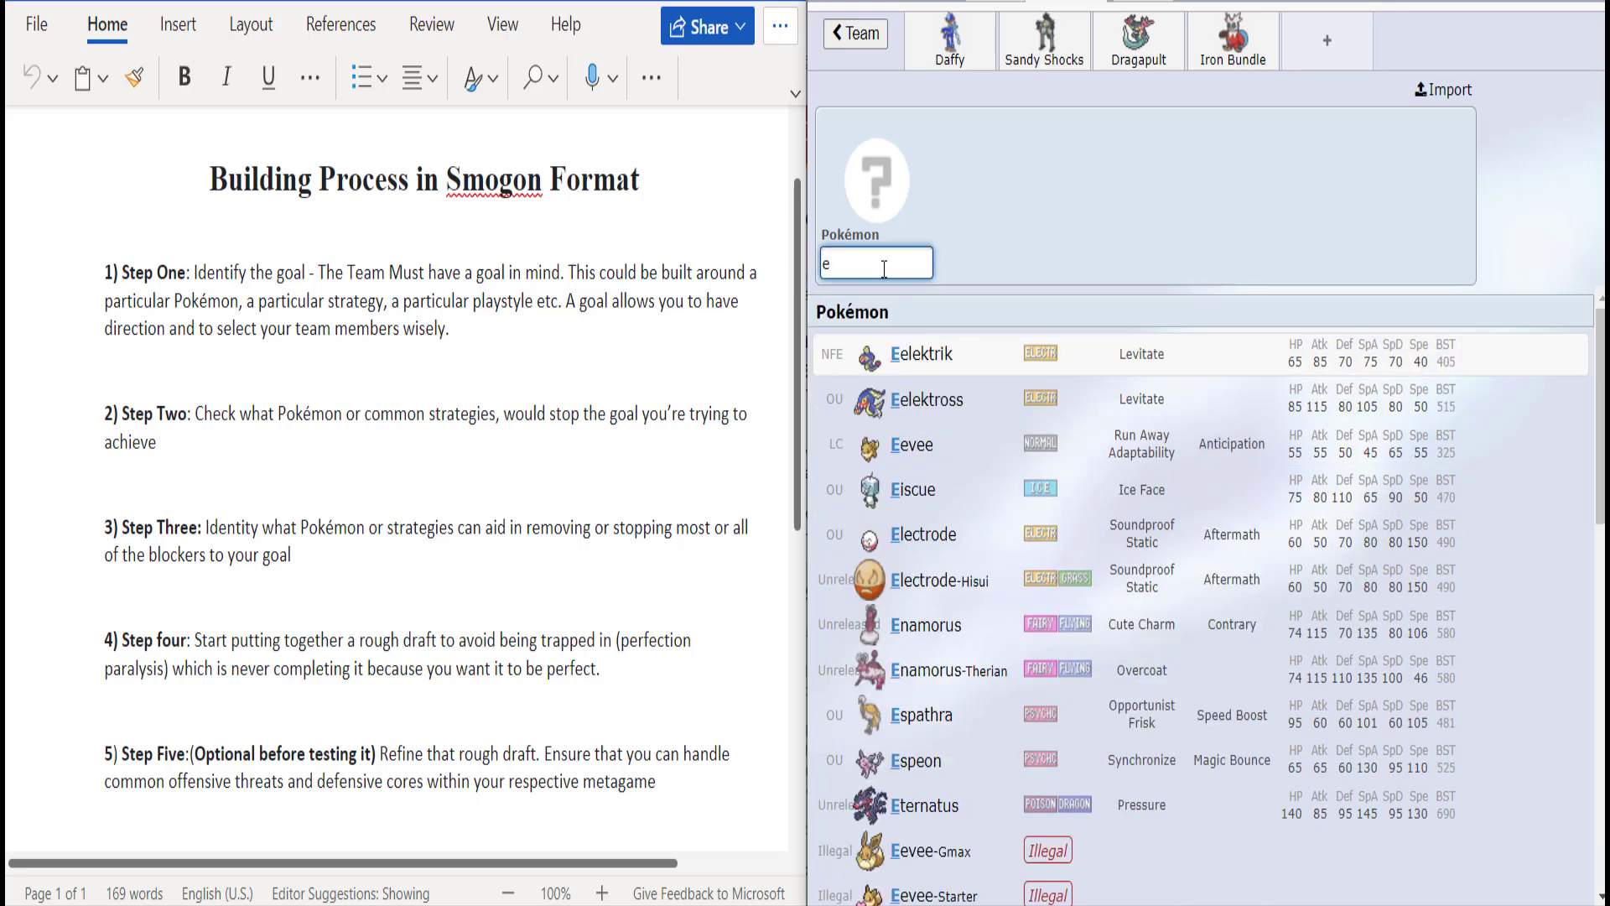
text(l)
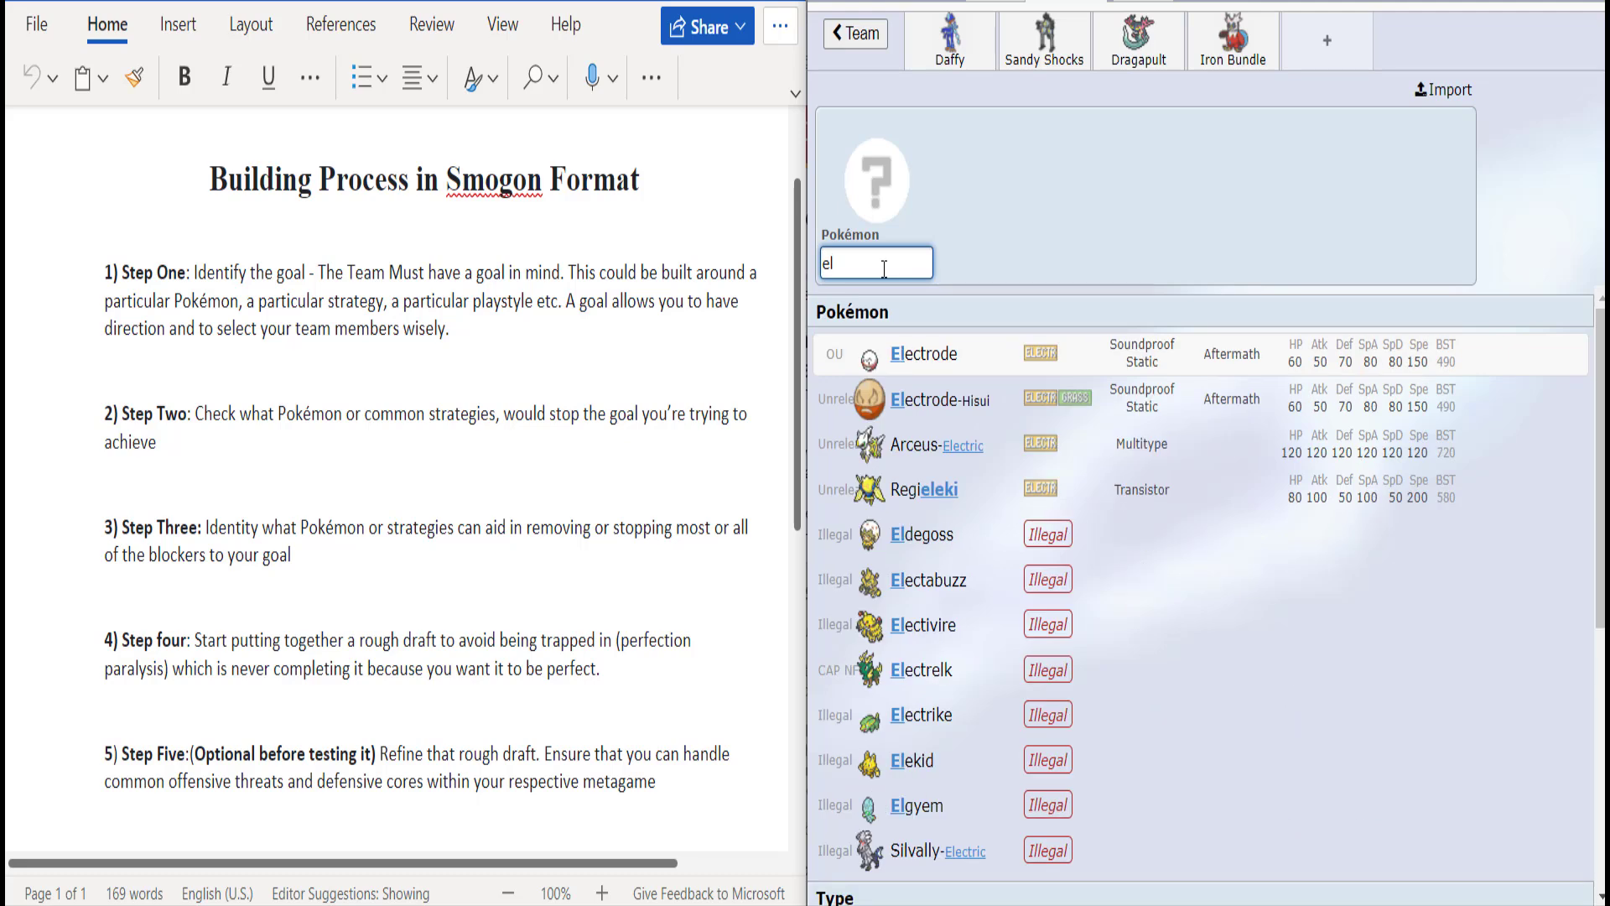
key(BackSpace)
key(BackSpace)
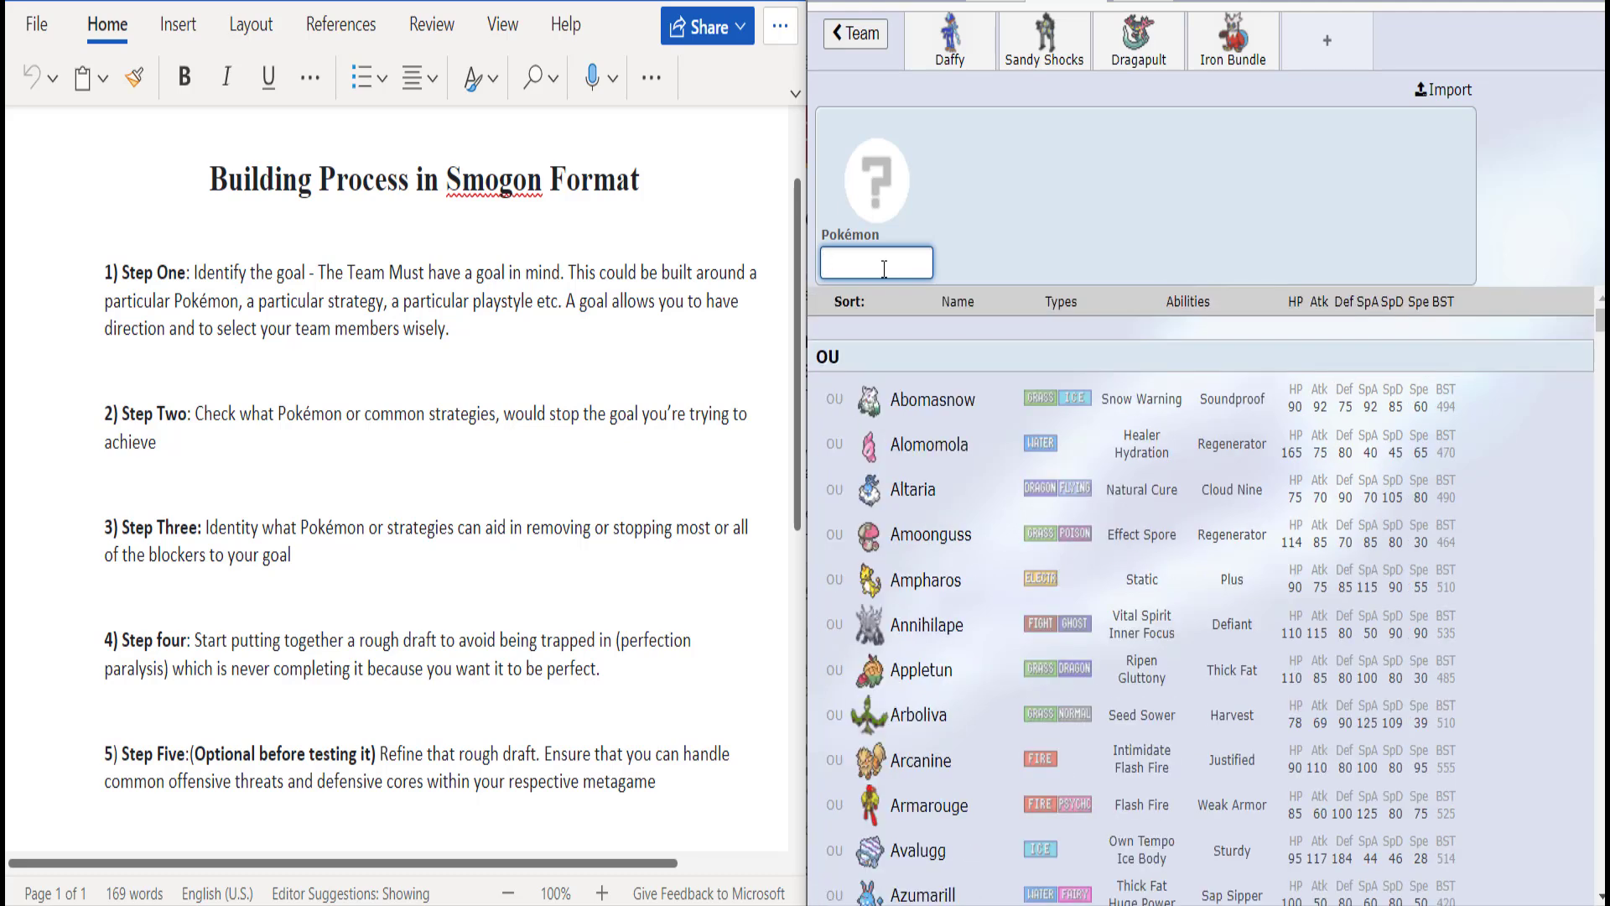
text(pin)
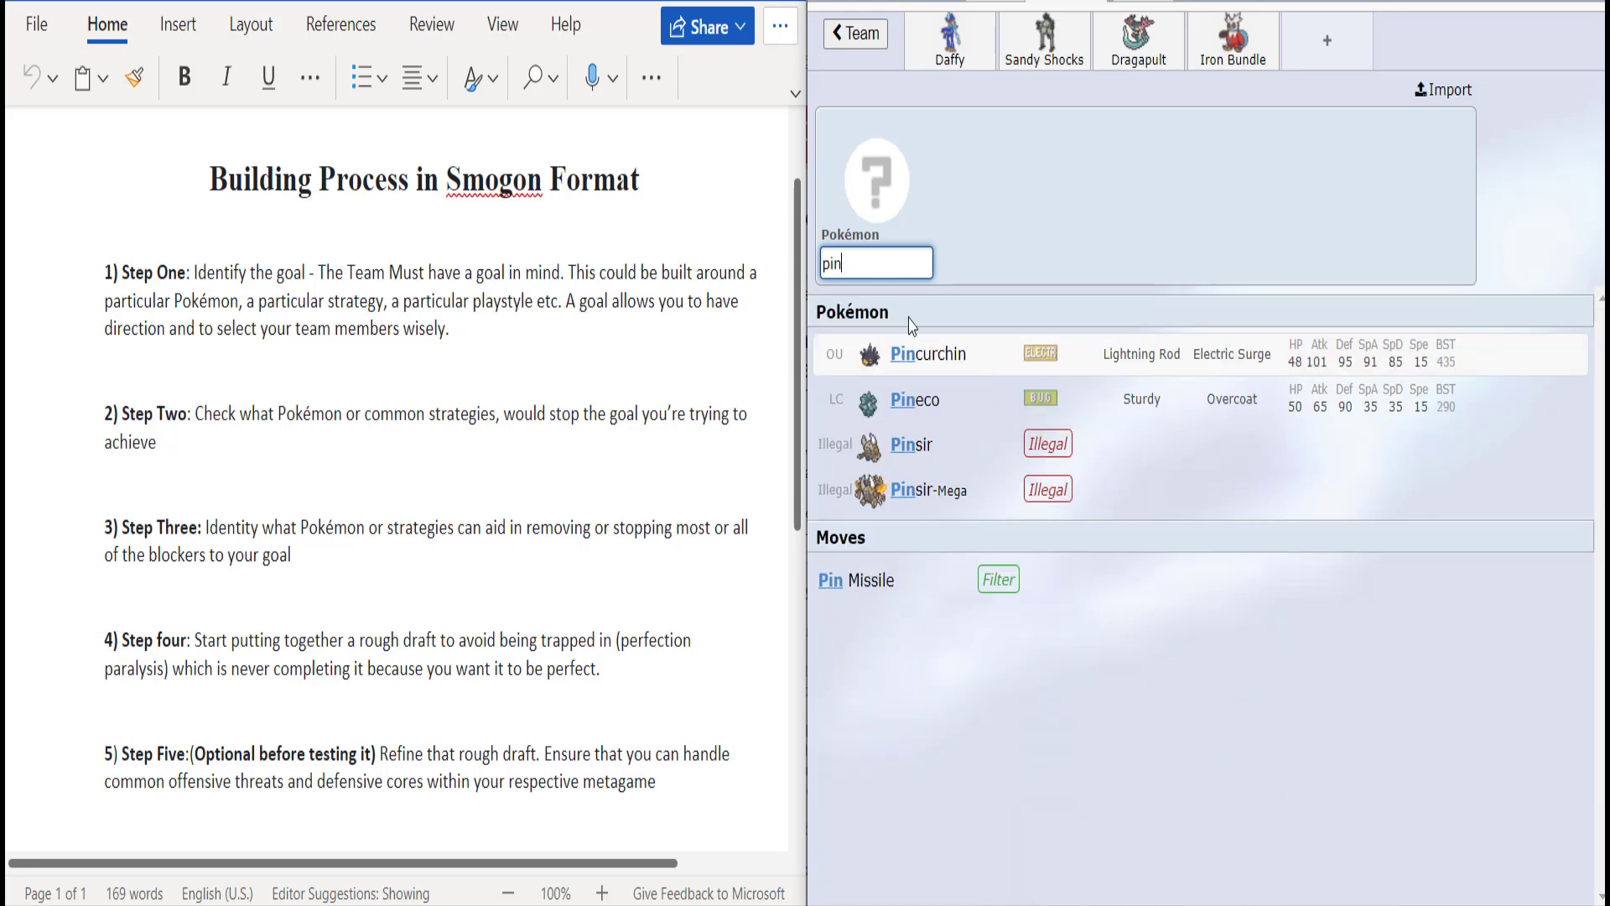
key(BackSpace)
key(BackSpace)
key(BackSpace)
Step: Search for the Electric Surge ability, add Pincurchin as the fifth team member and set its ability to Electric Surge
text(electric)
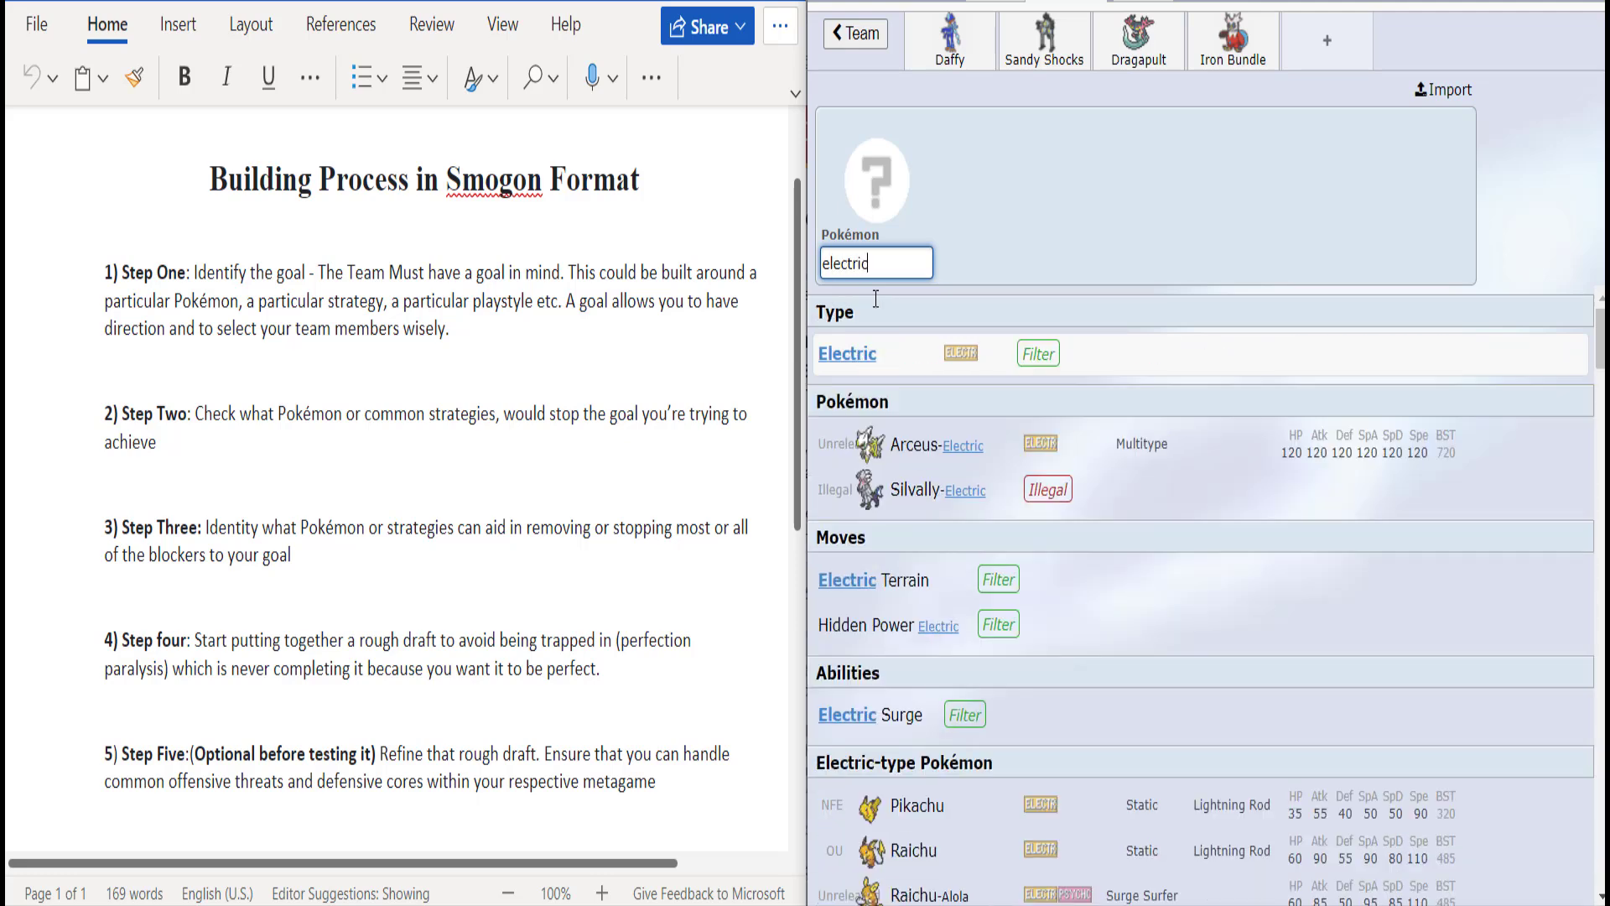
text( su)
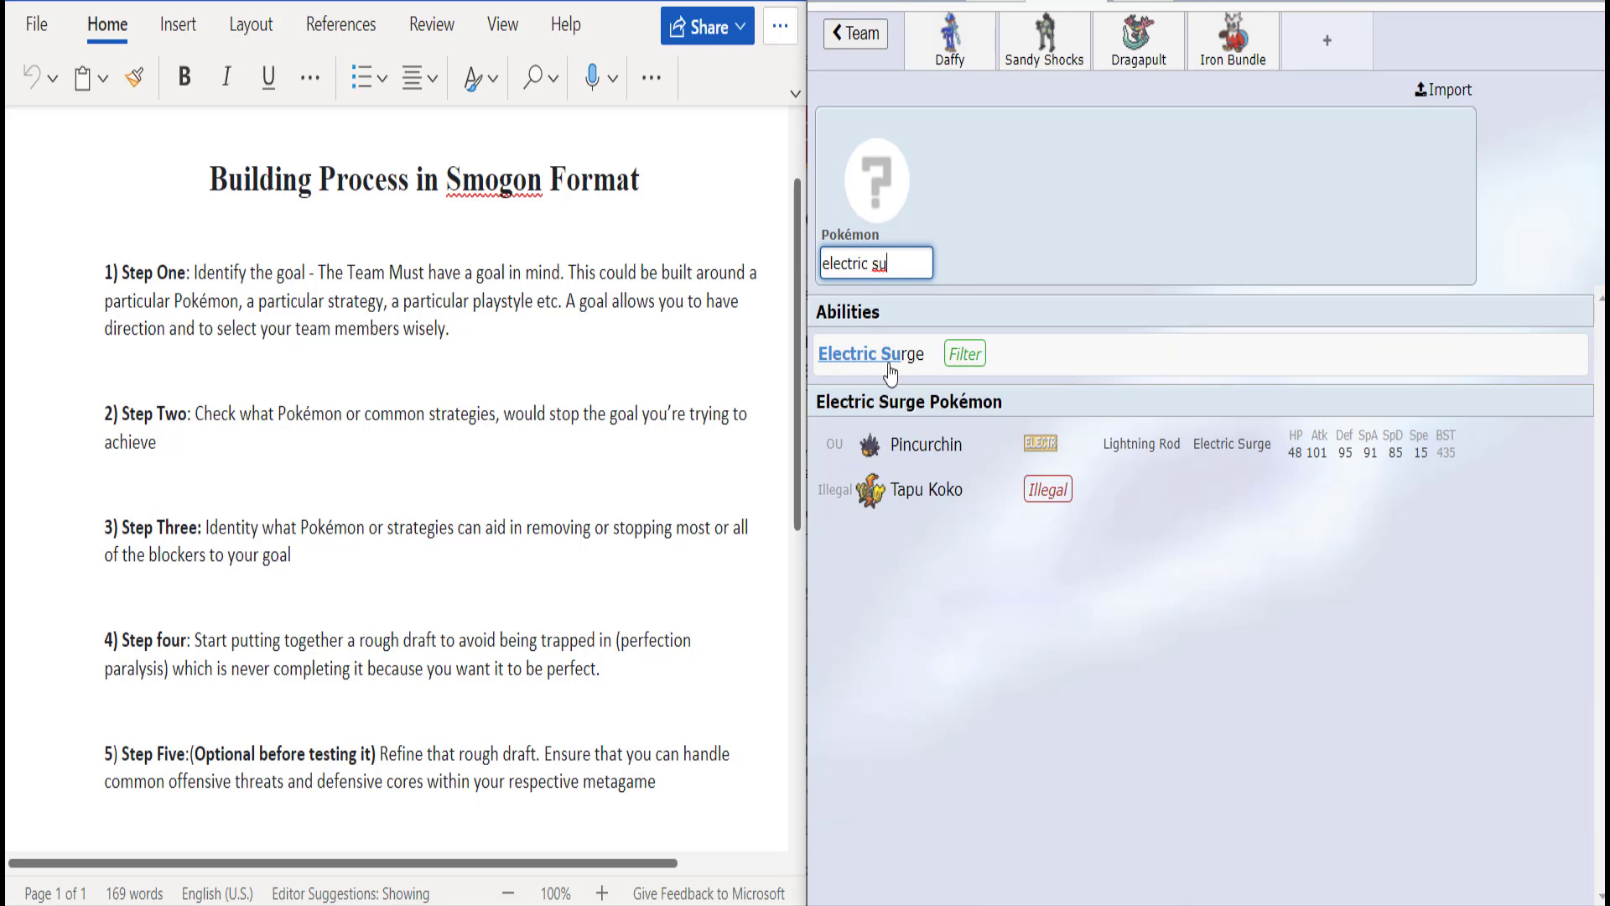
click(930, 445)
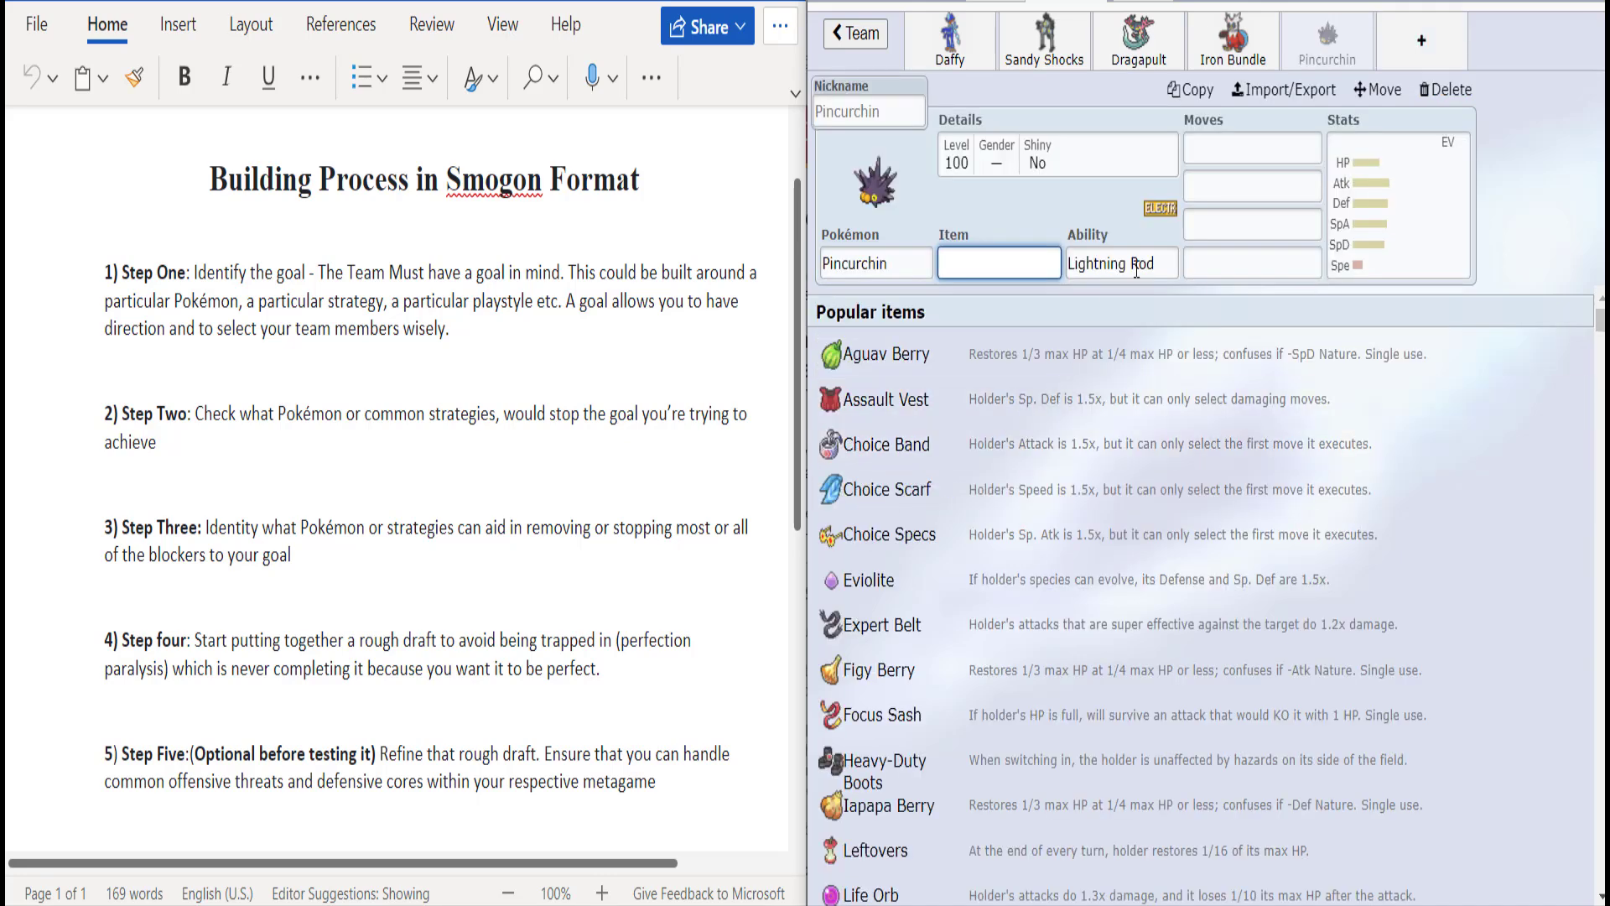
click(1168, 276)
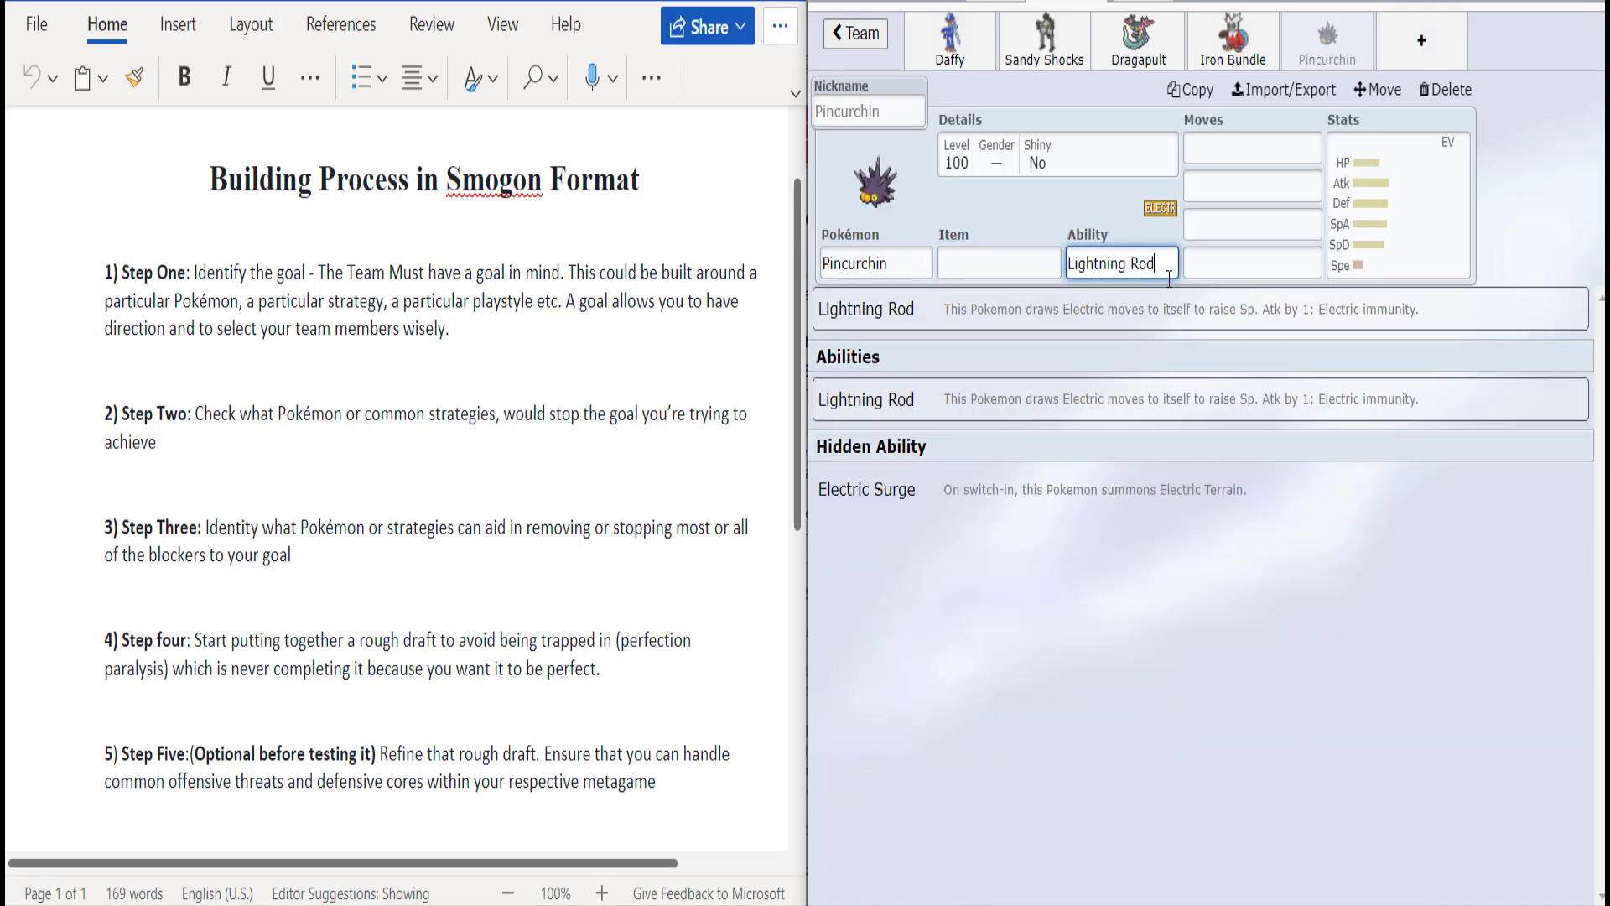
click(992, 496)
click(1231, 253)
Step: Look at Quaquaval's set, then read through Iron Bundle's full move list for a move to complete its set
click(947, 73)
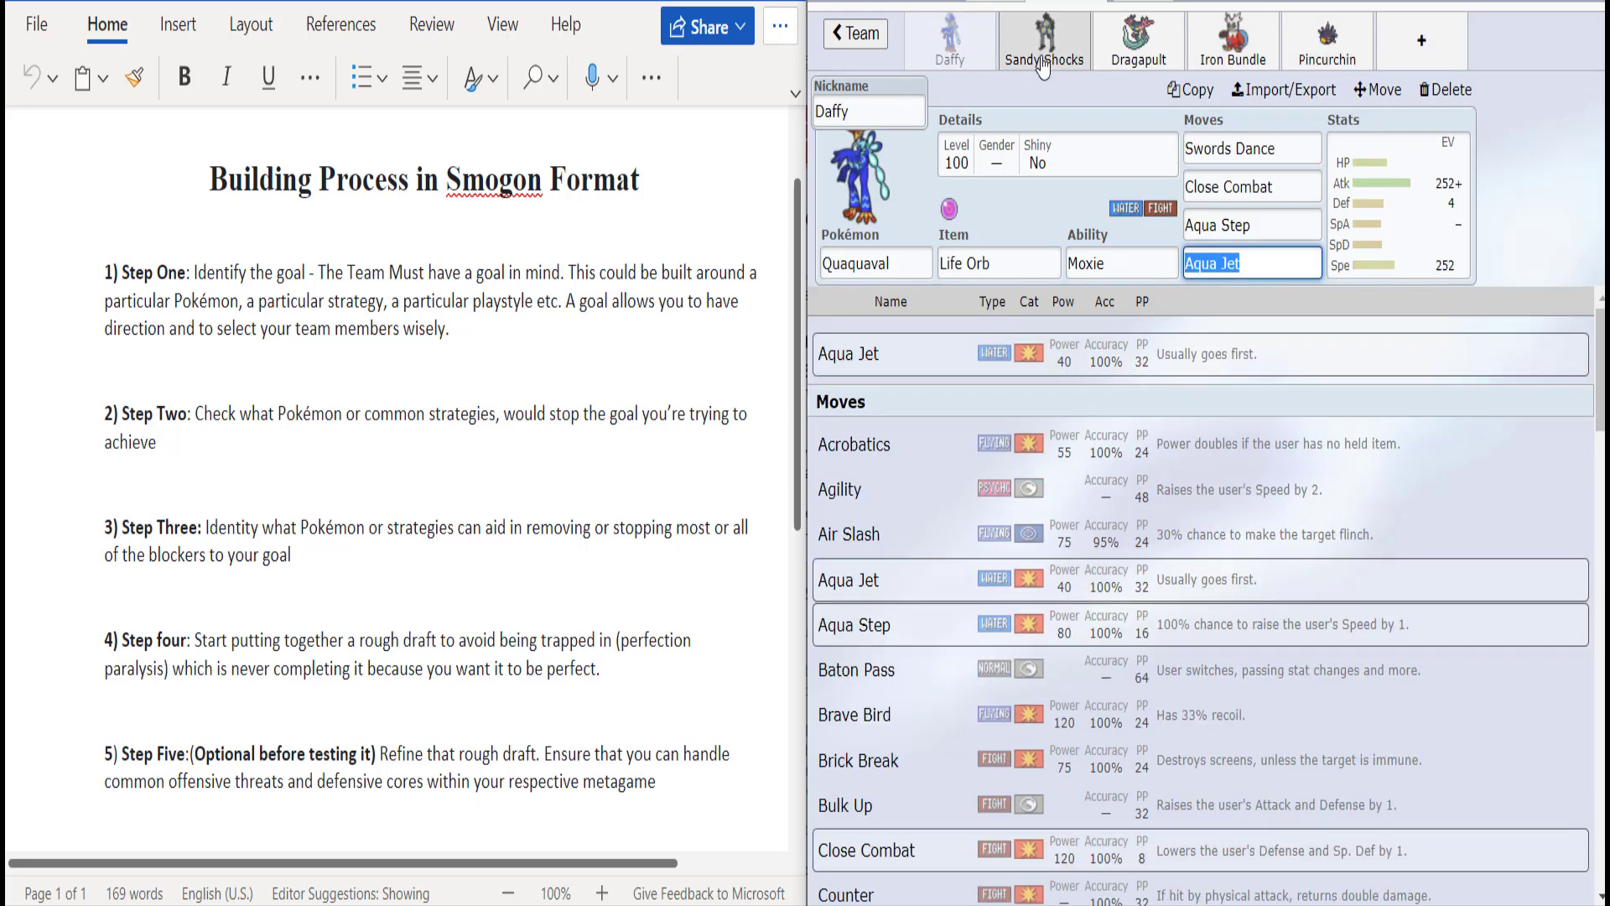
click(1233, 46)
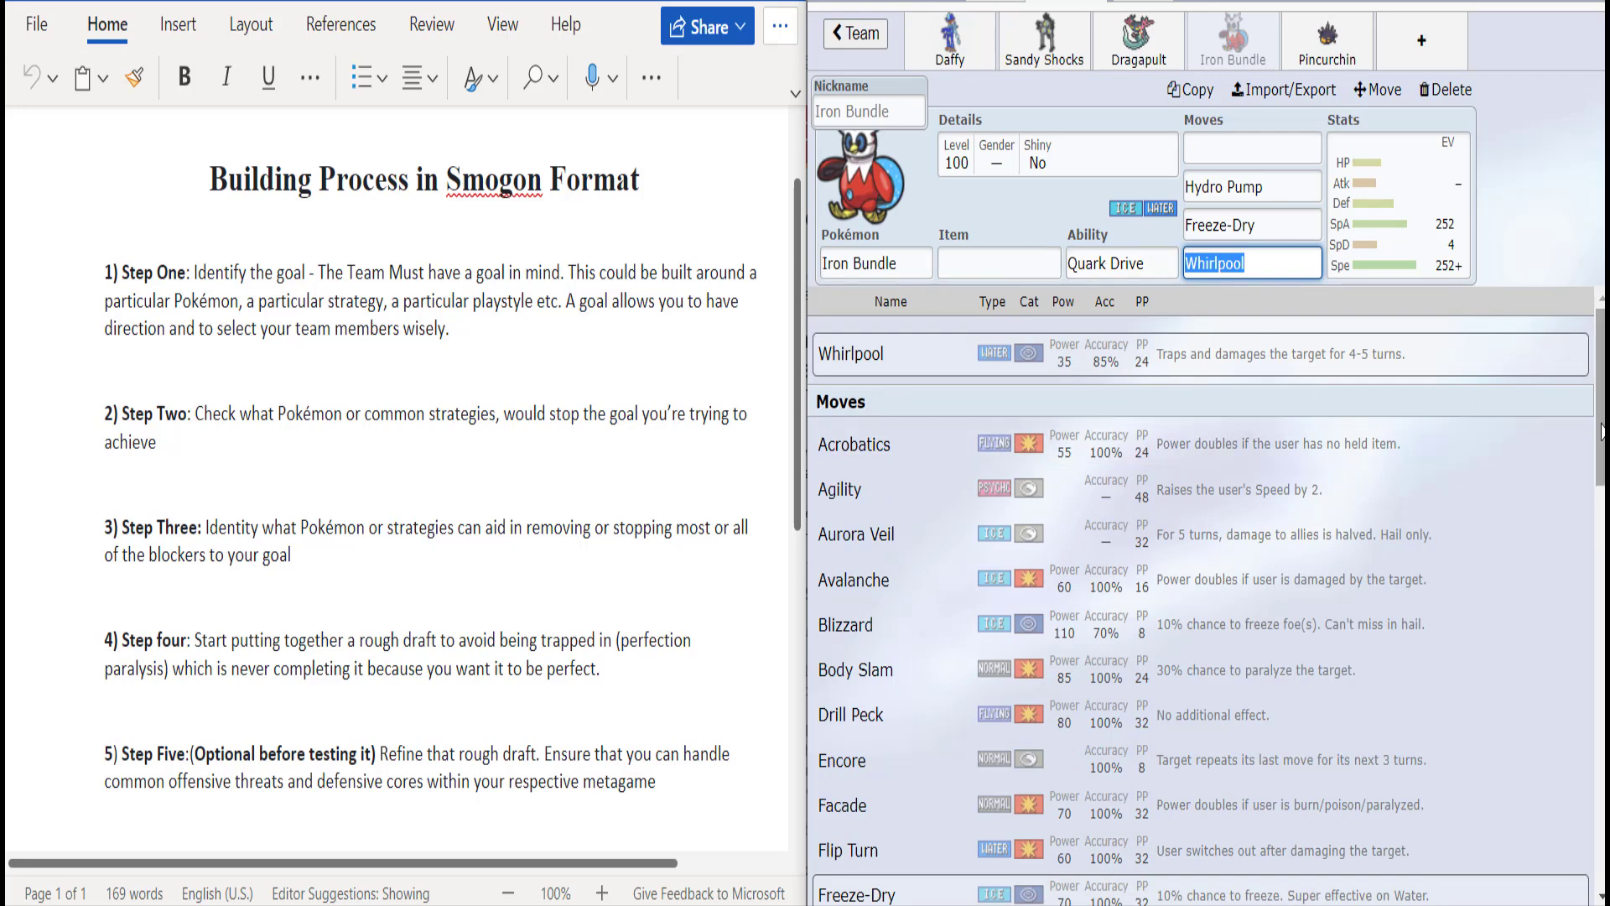
drag(1601, 440, 1601, 800)
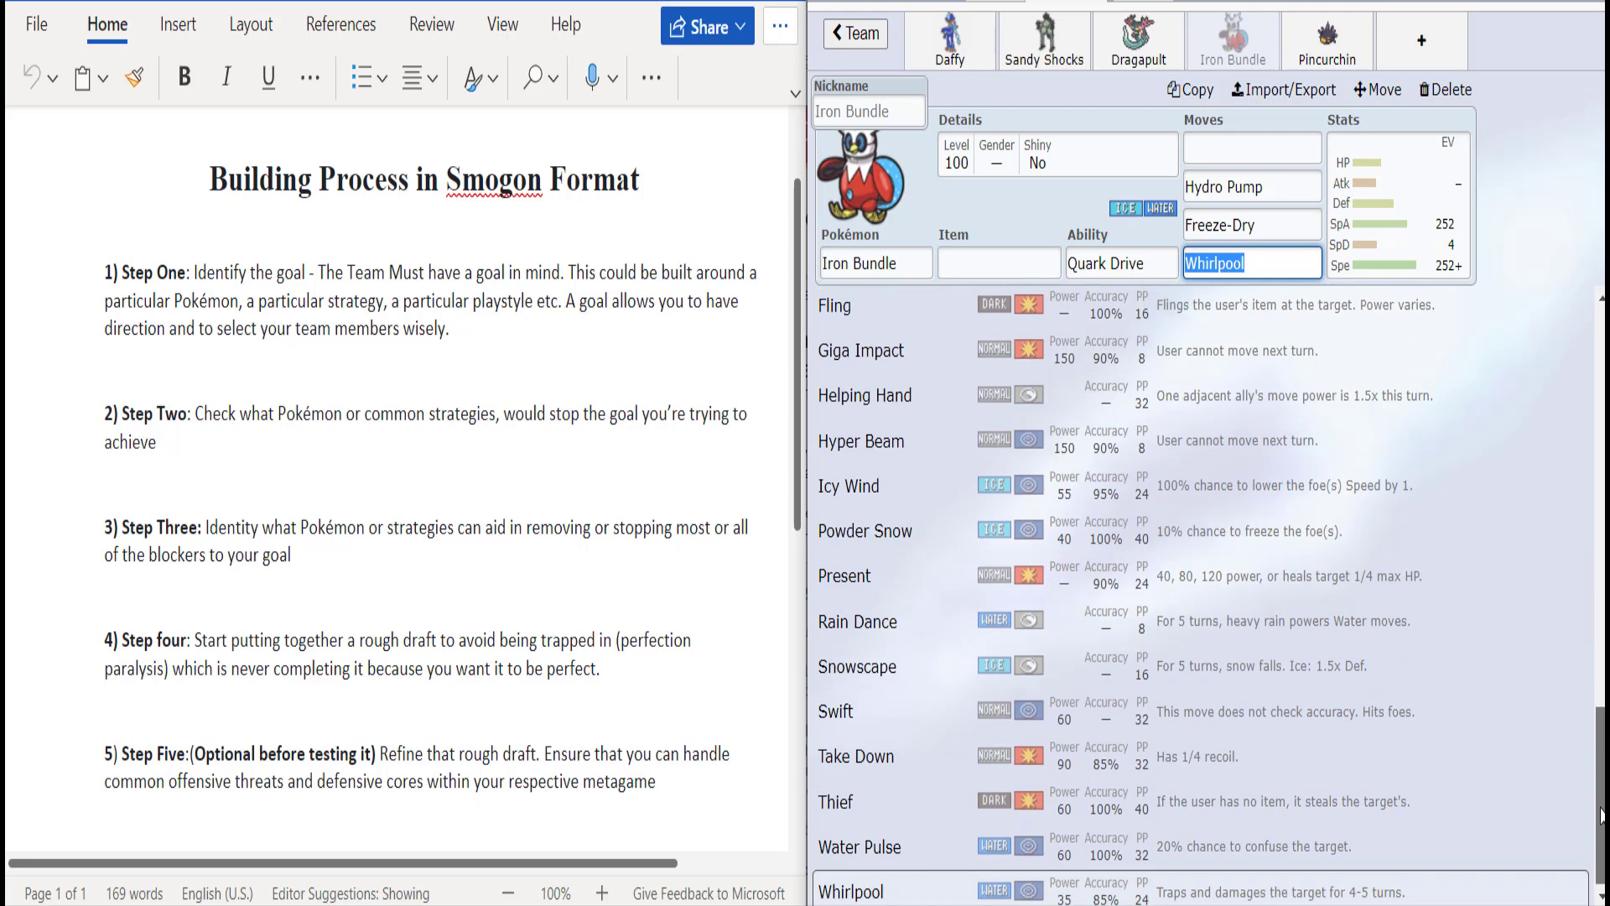
scroll(1601, 815, up, 5)
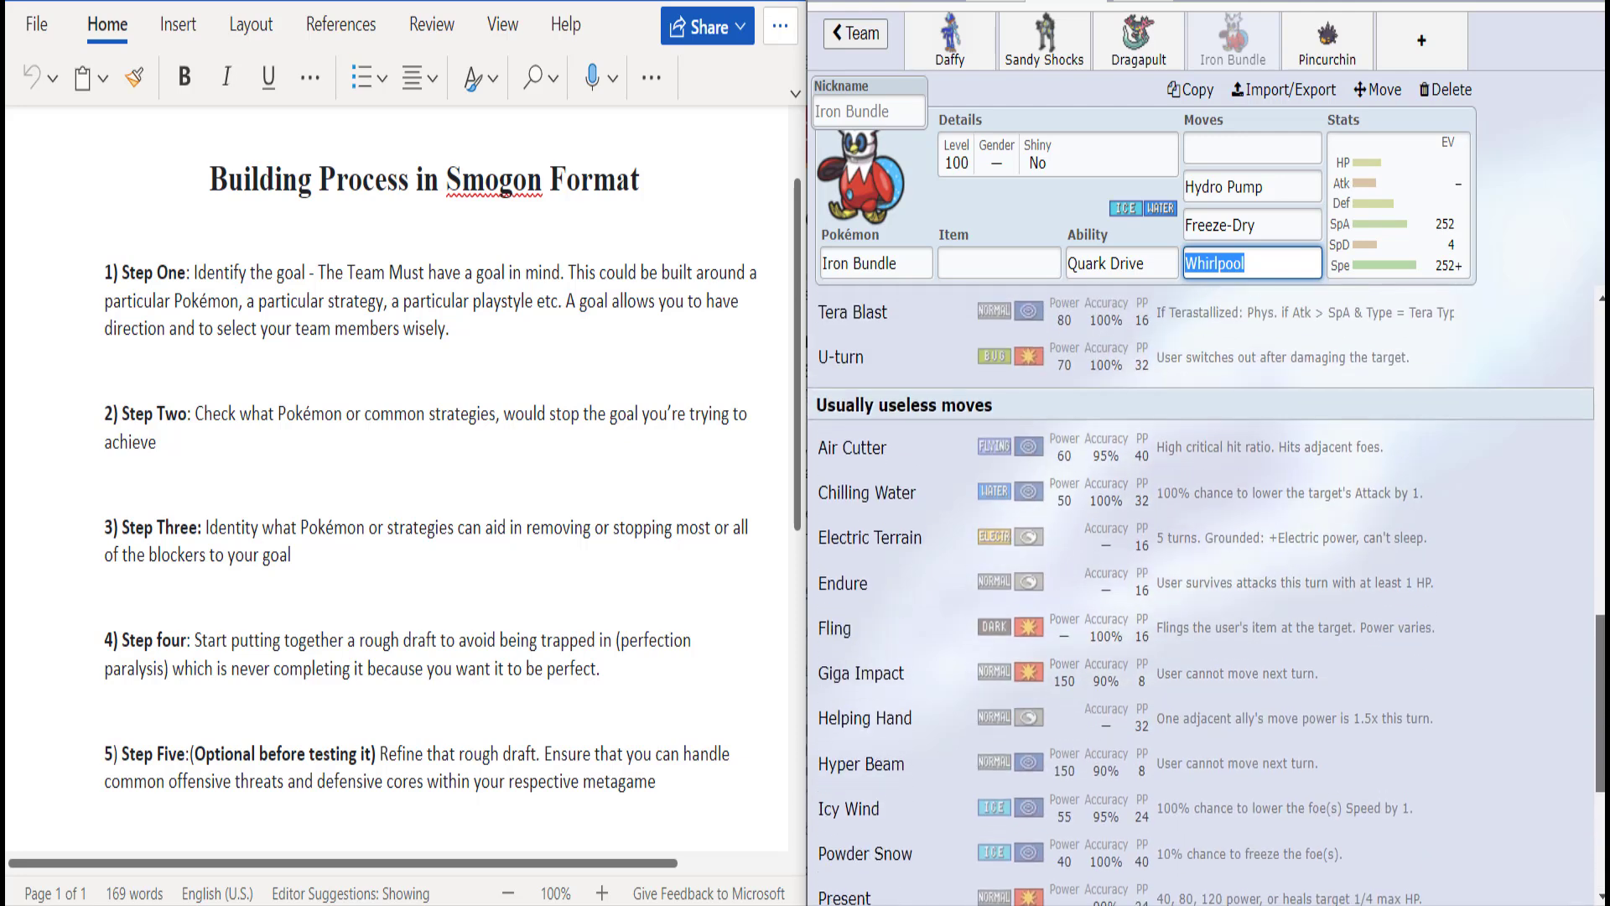
scroll(1199, 596, up, 3)
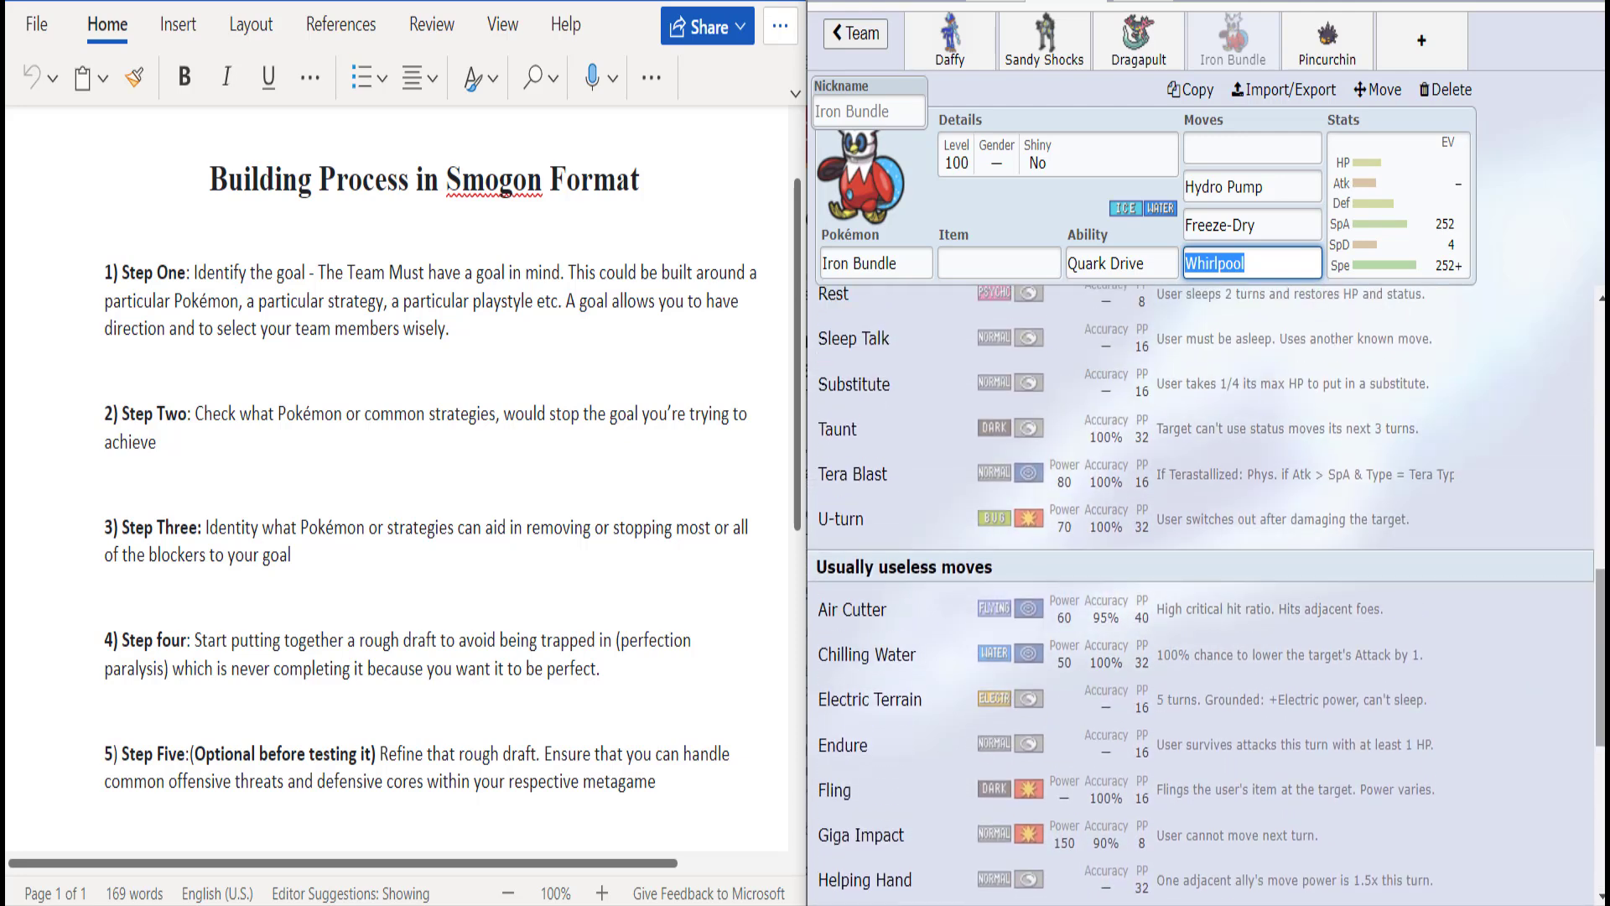
scroll(1199, 595, up, 10)
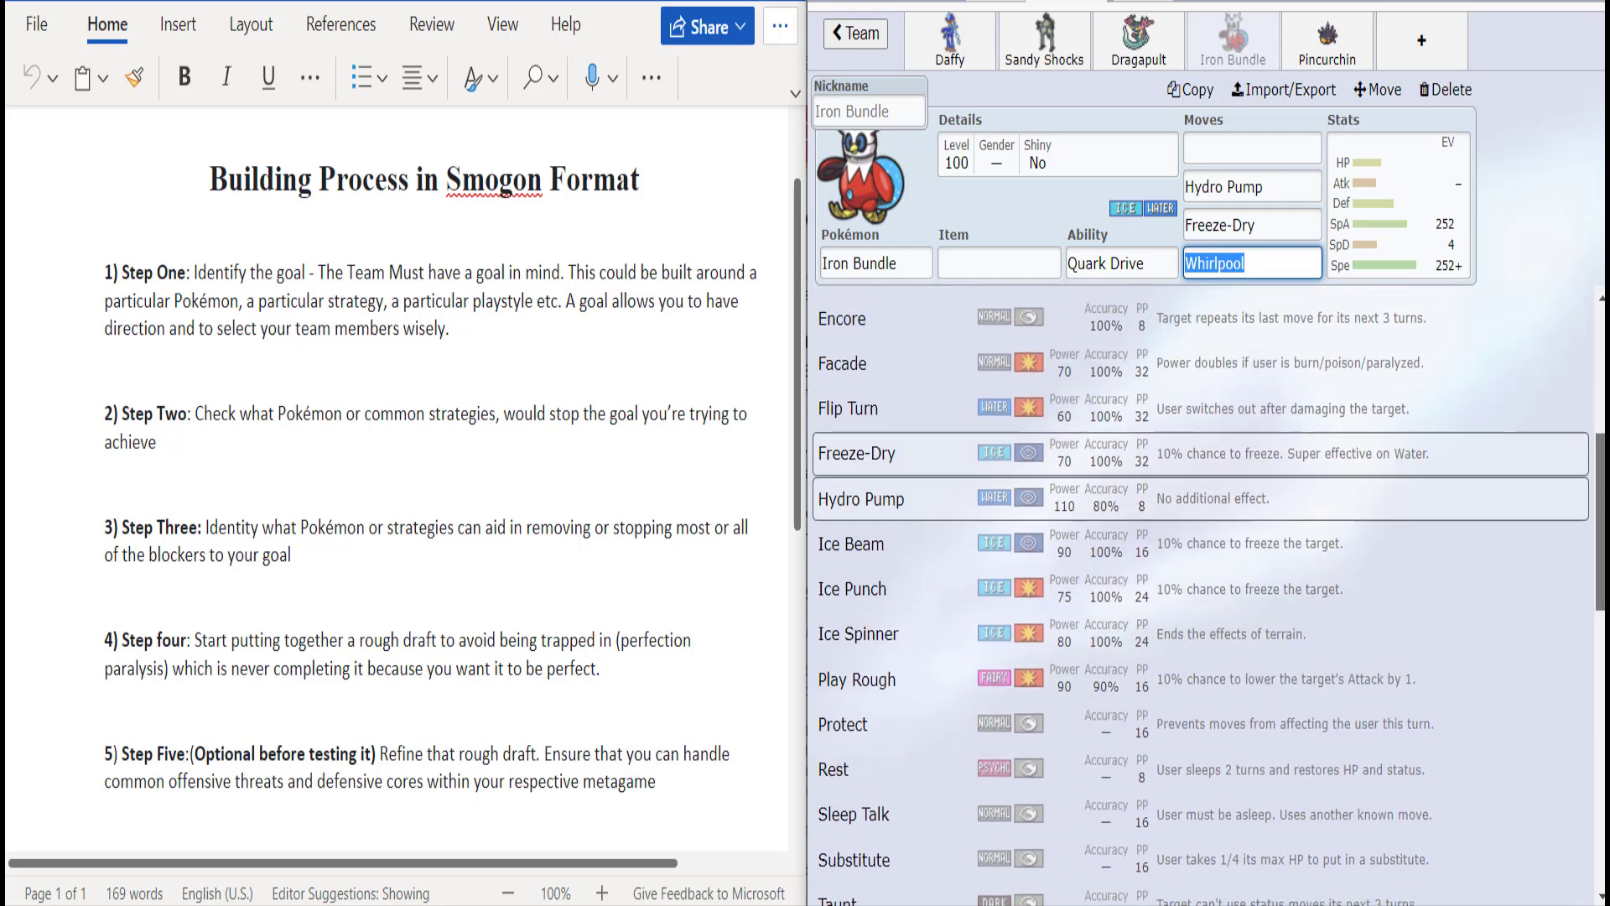
scroll(1199, 595, up, 6)
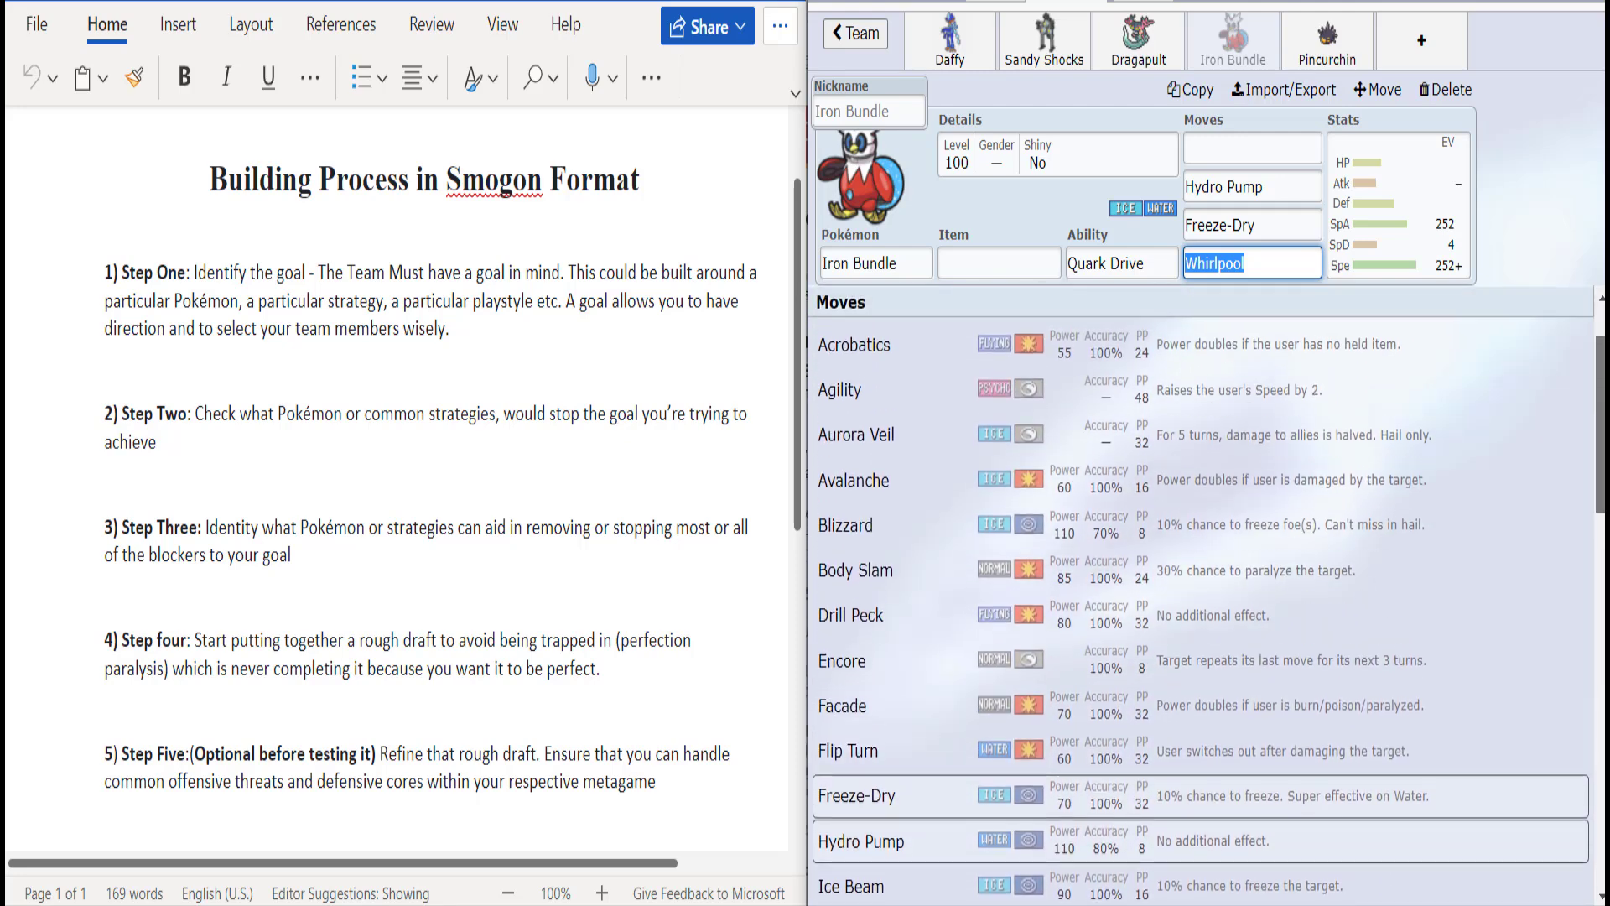
scroll(1199, 596, down, 5)
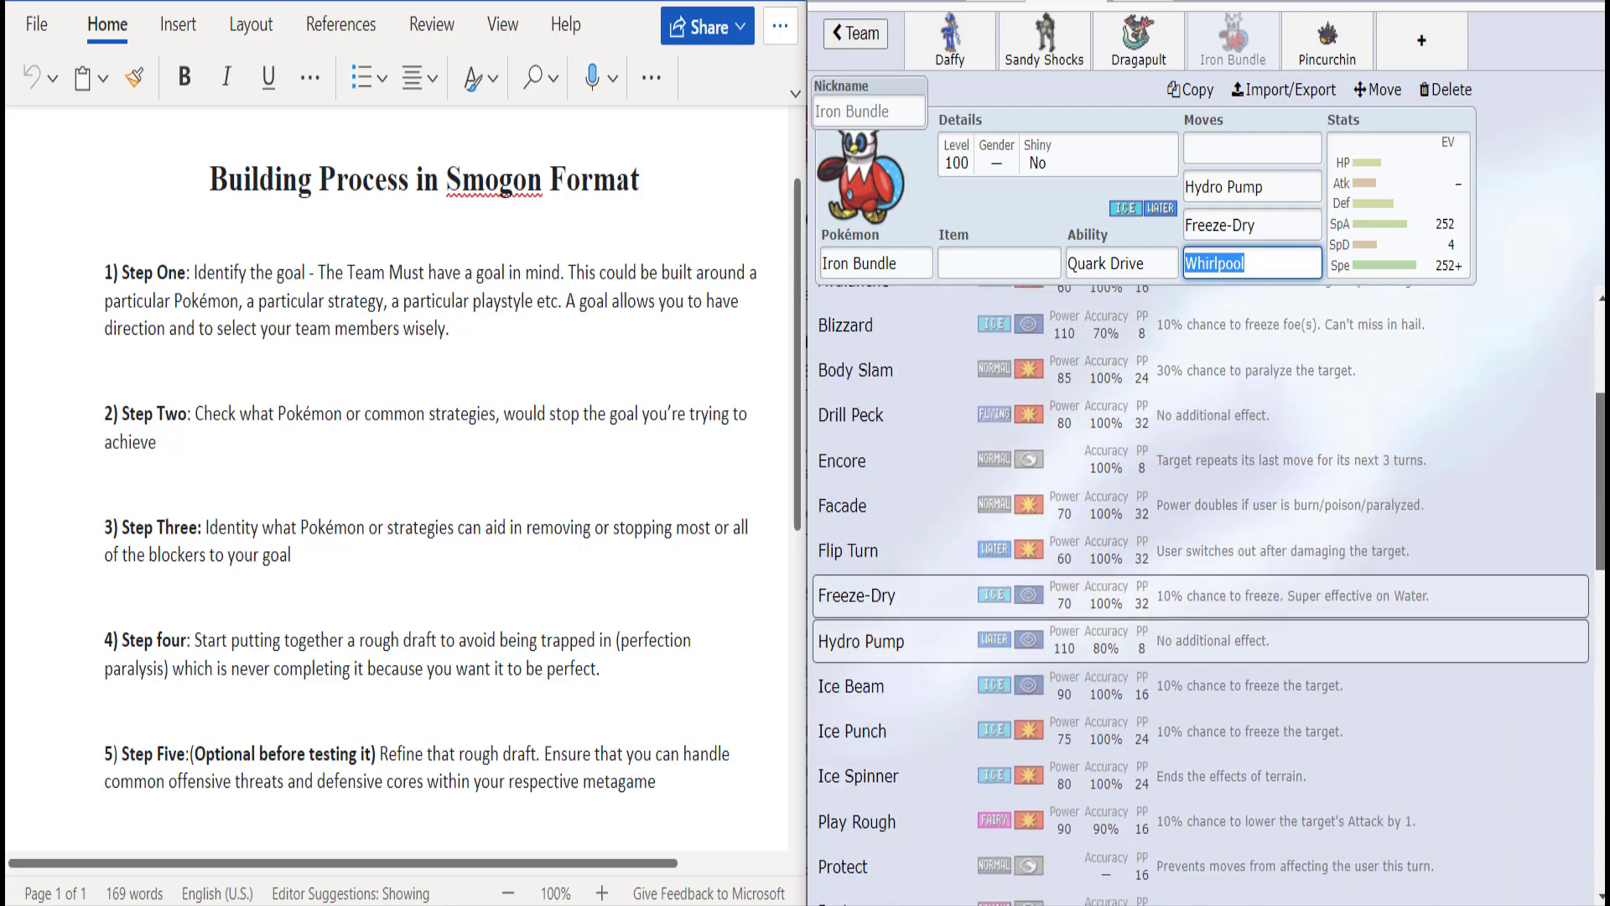
scroll(1393, 570, down, 1)
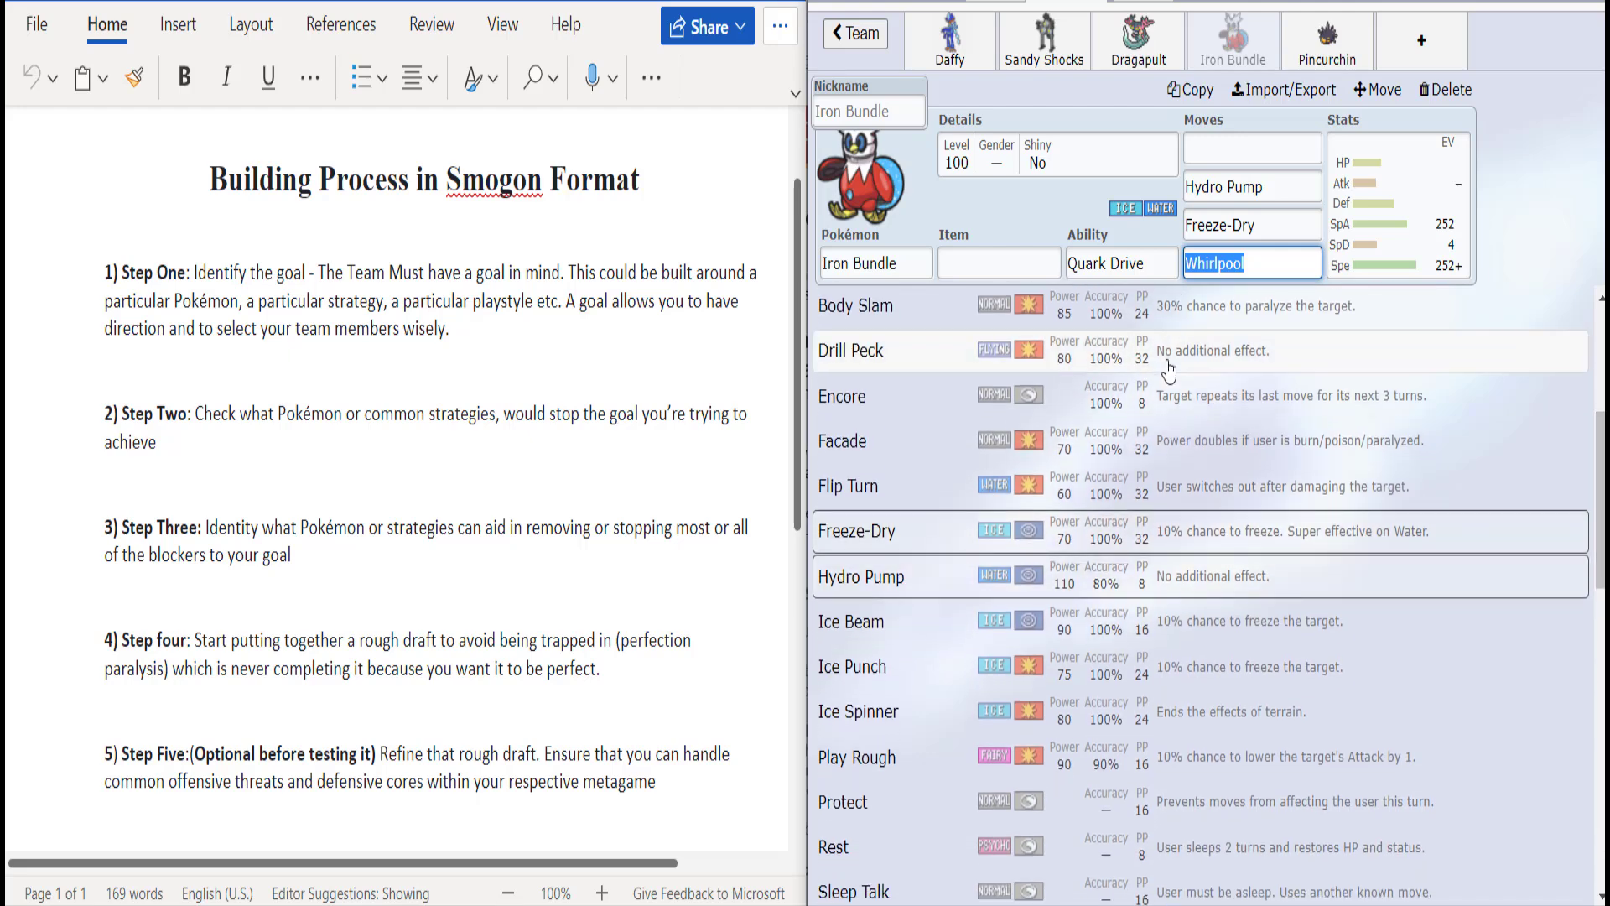
Step: Fill Iron Bundle's empty first move slot with U-turn
click(1208, 143)
text(u)
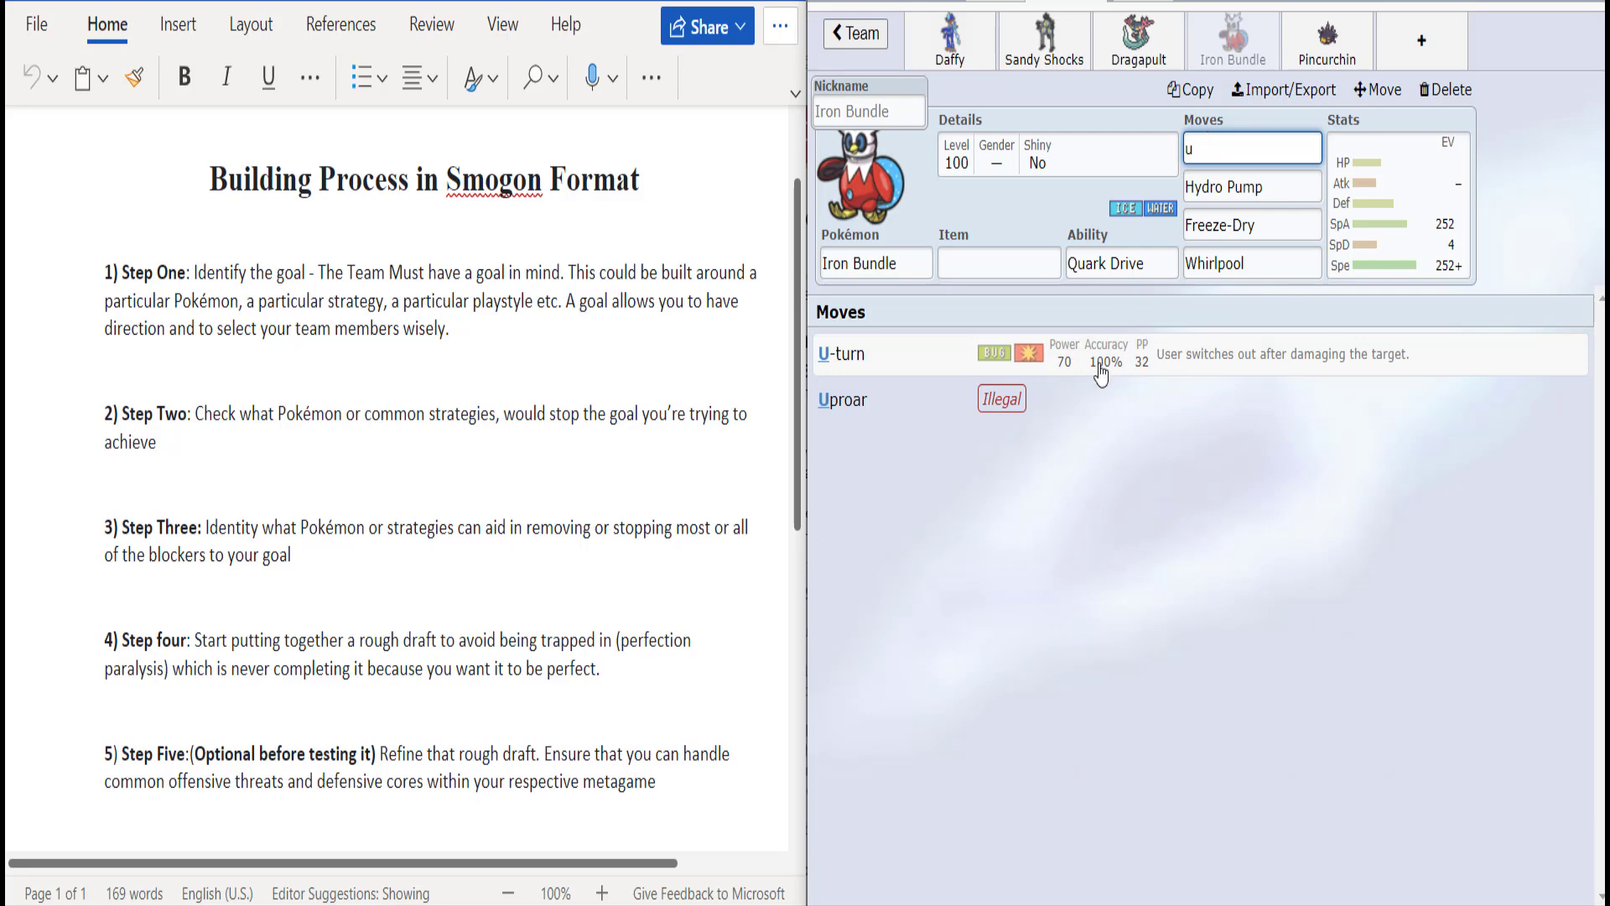
key(Return)
Step: Filter the Pokémon choices for Pincurchin's slot by the Electric Surge ability to check which Pokémon have it
click(1328, 42)
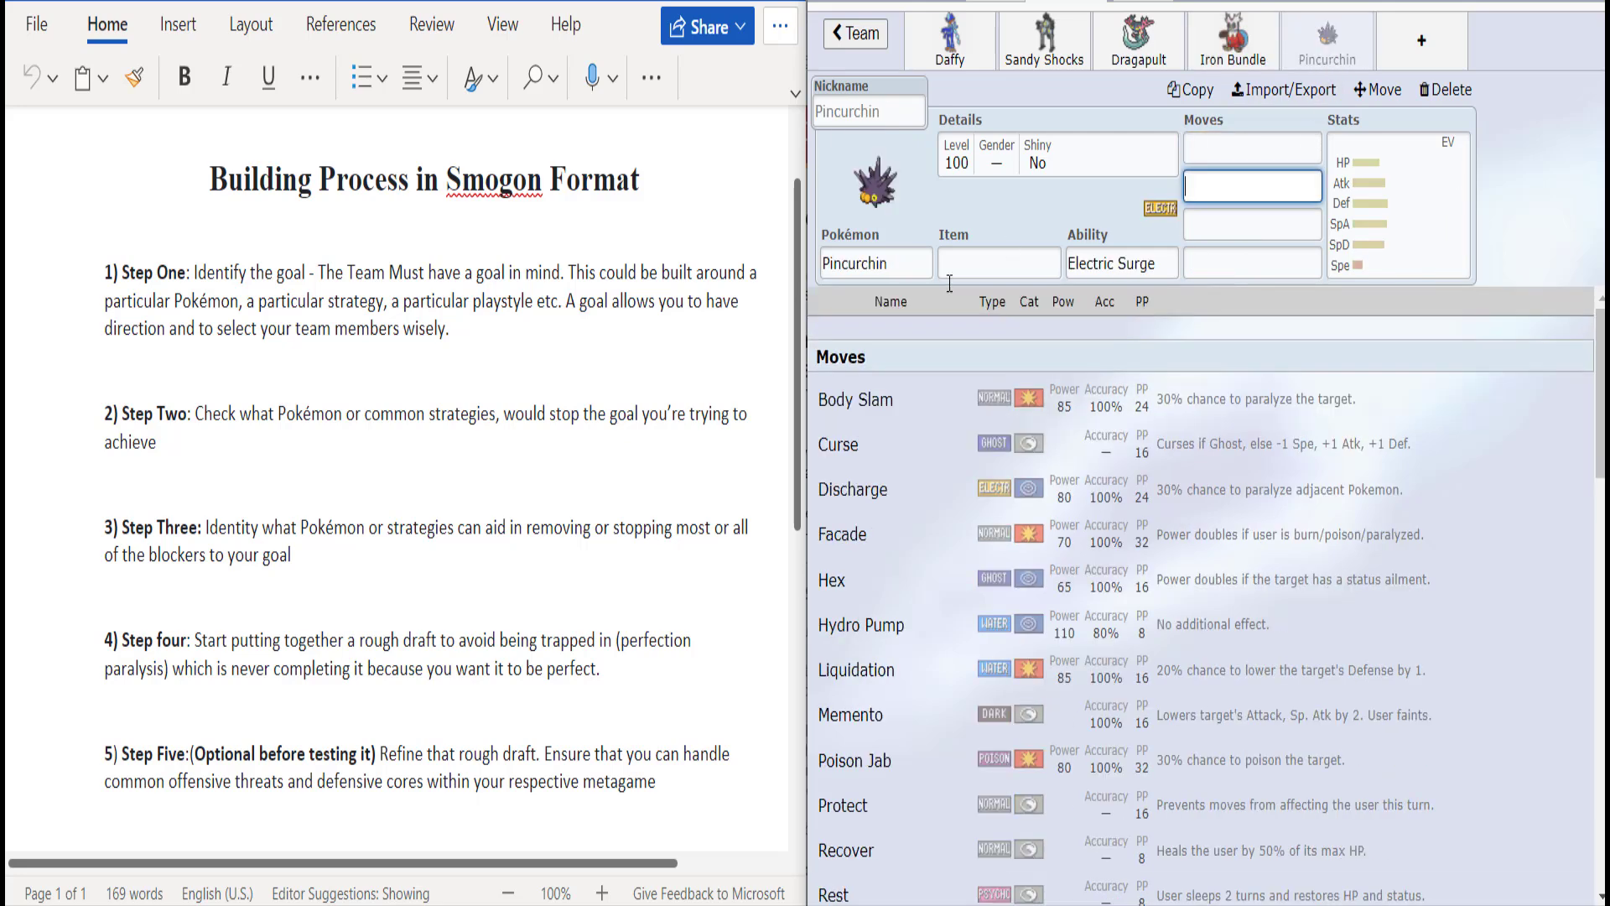
click(1084, 264)
click(907, 259)
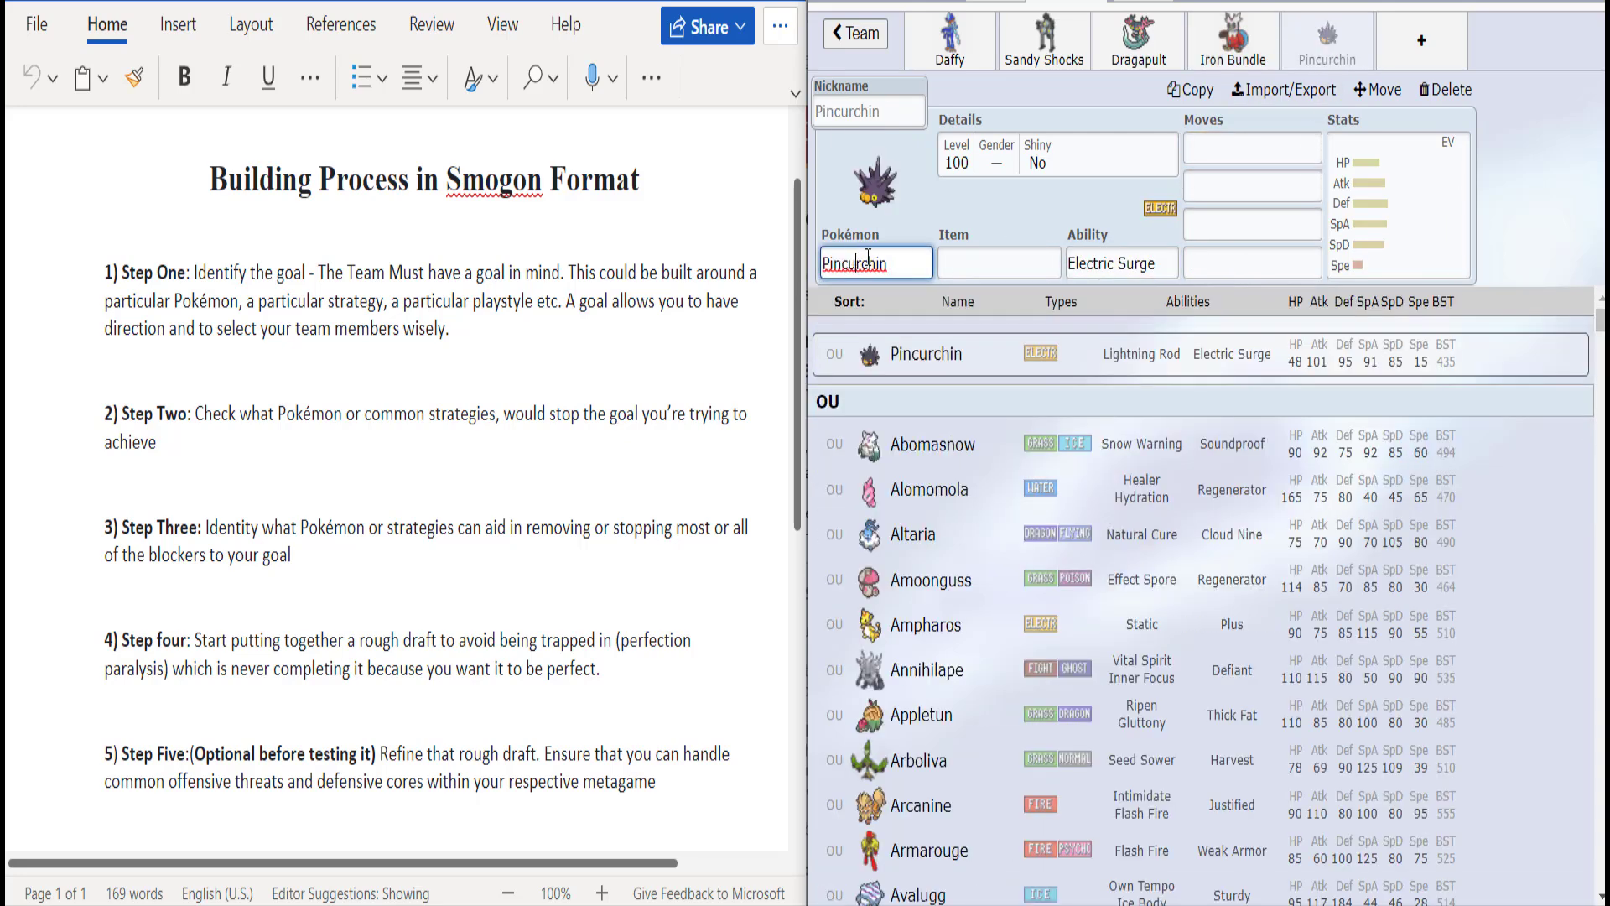
double_click(848, 265)
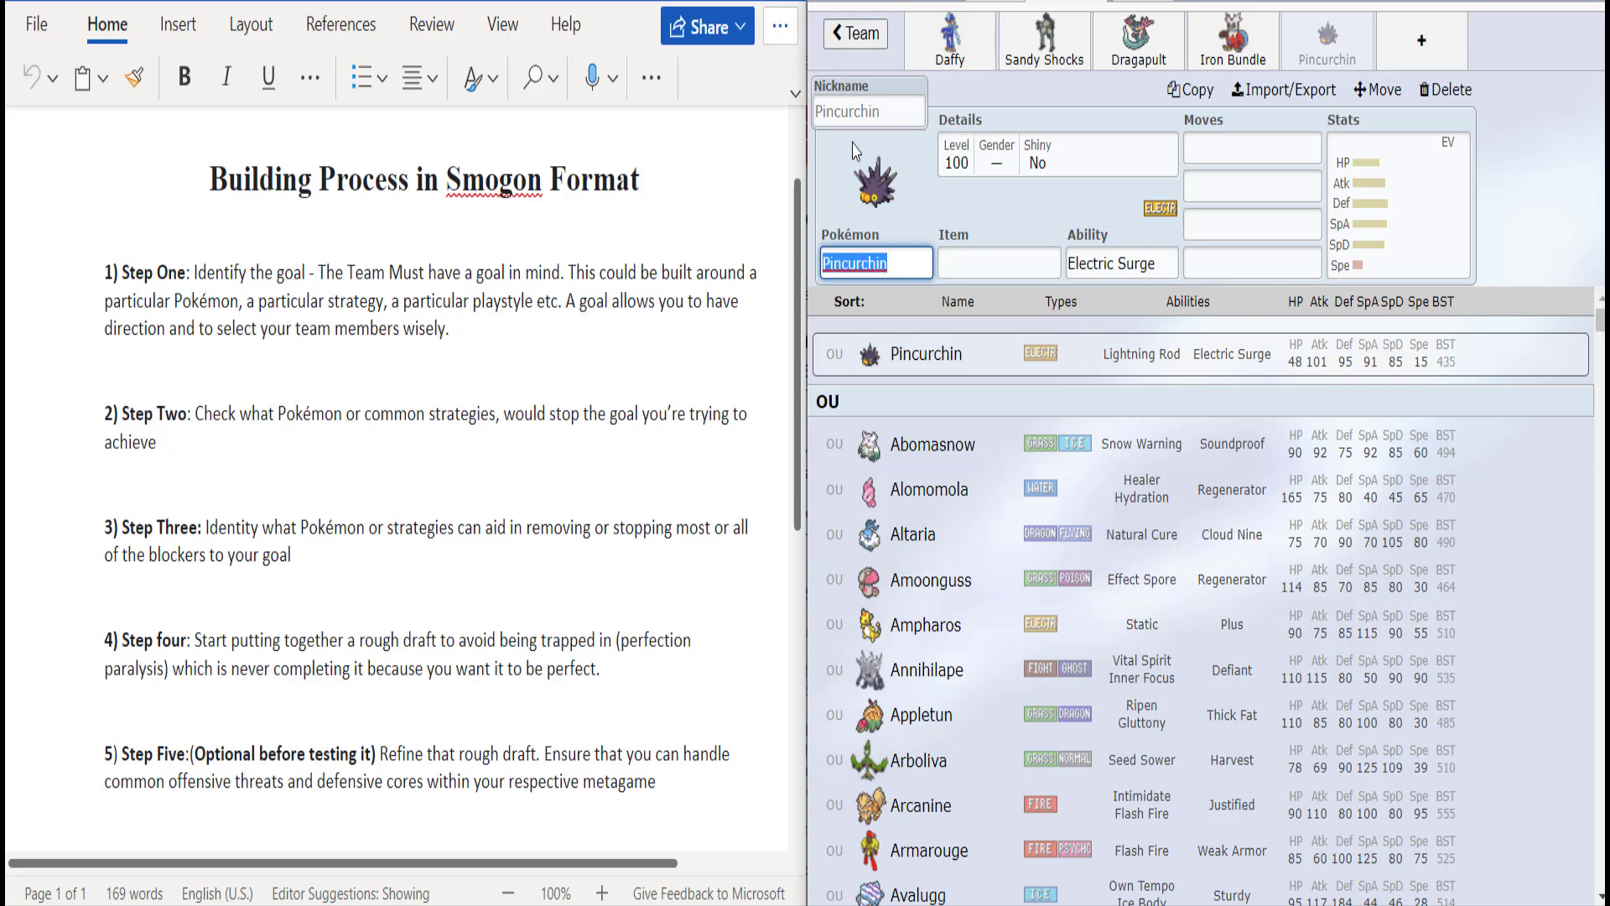
text(el)
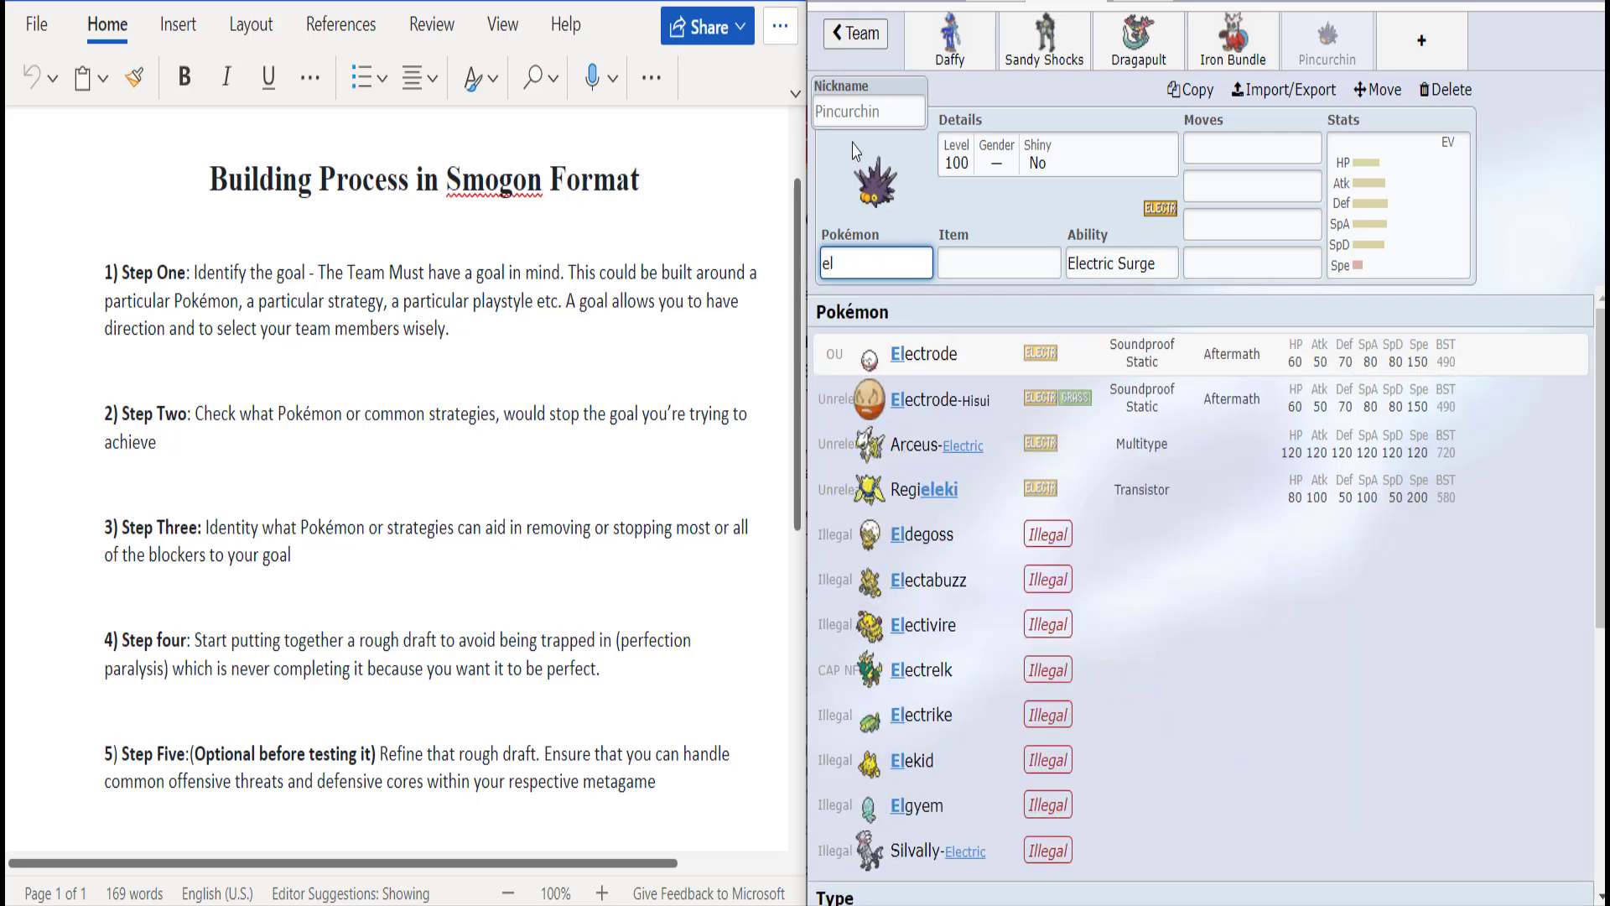
text(ec)
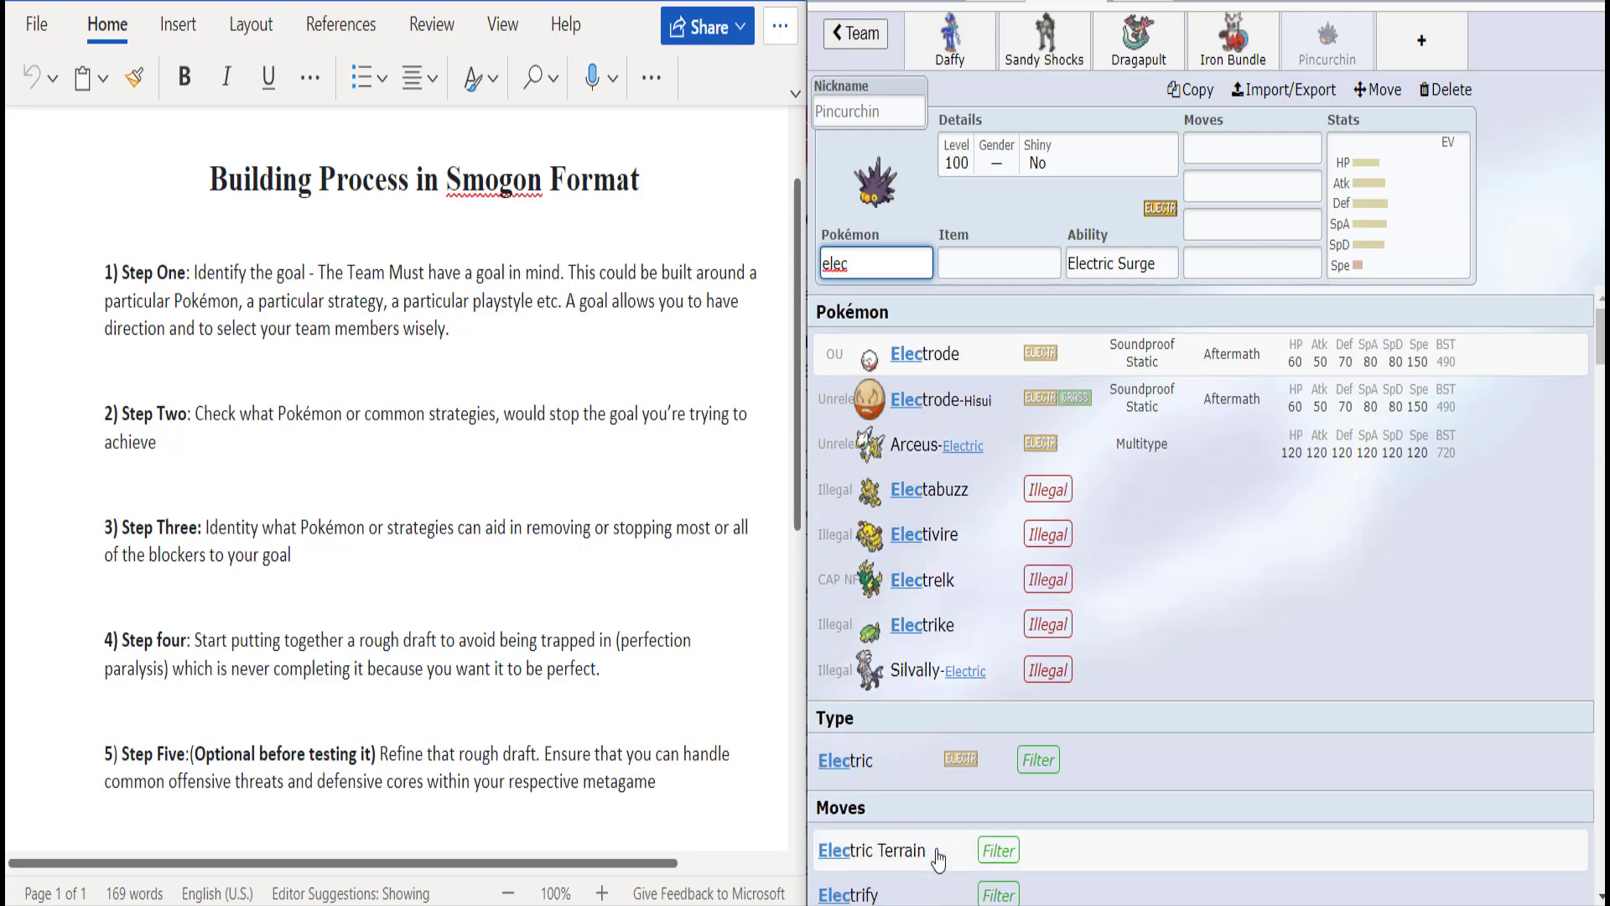
scroll(937, 855, down, 3)
scroll(948, 855, down, 2)
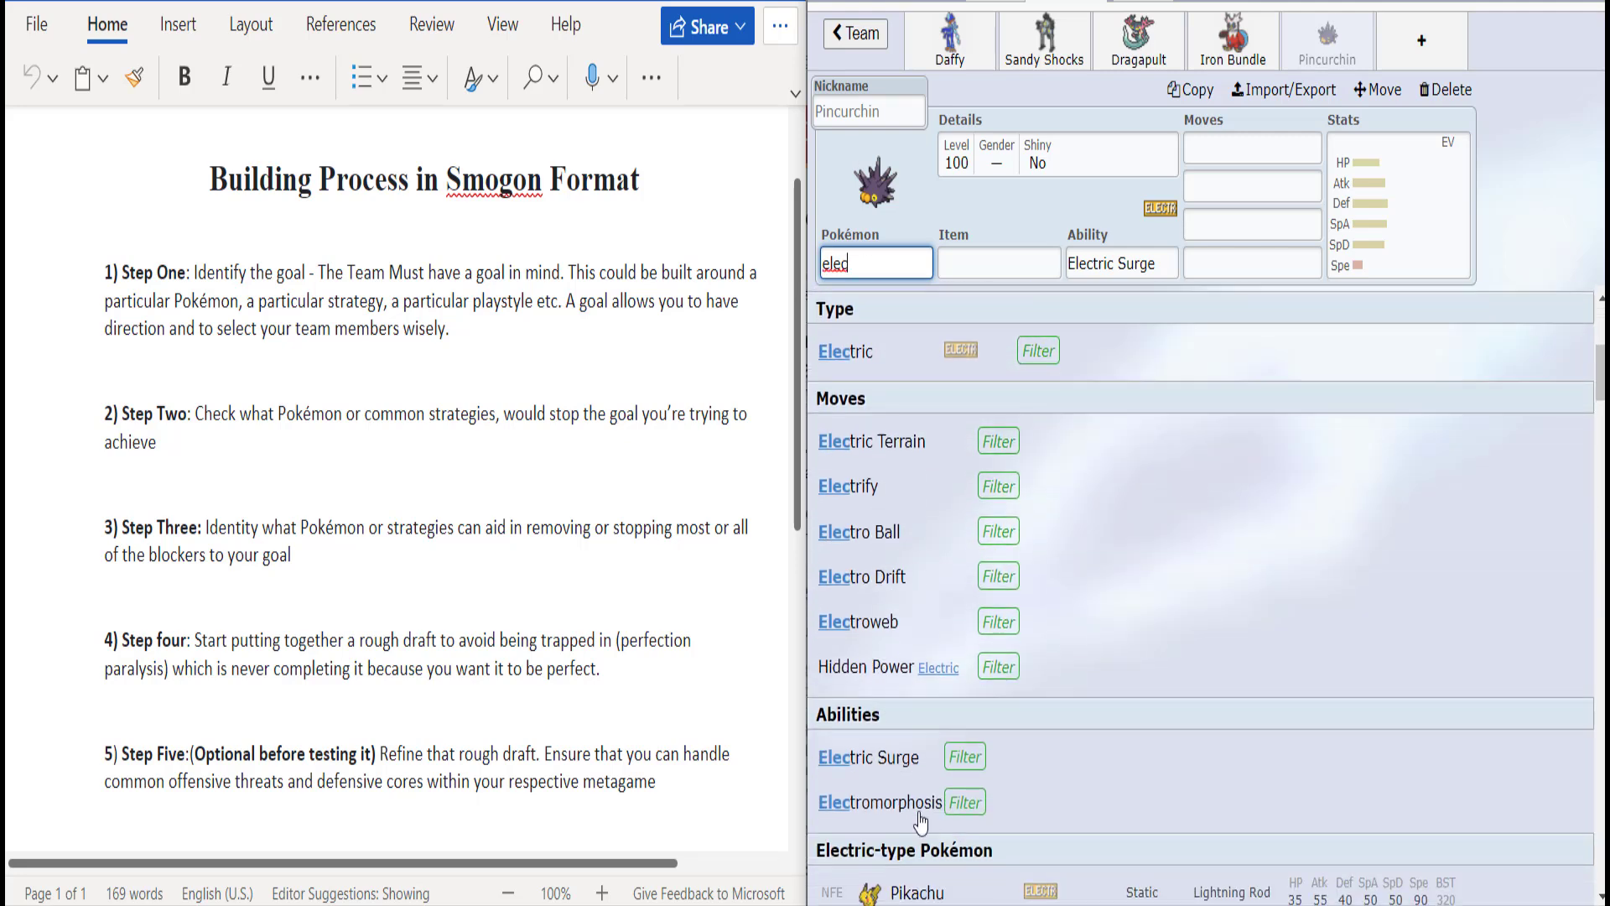
click(920, 759)
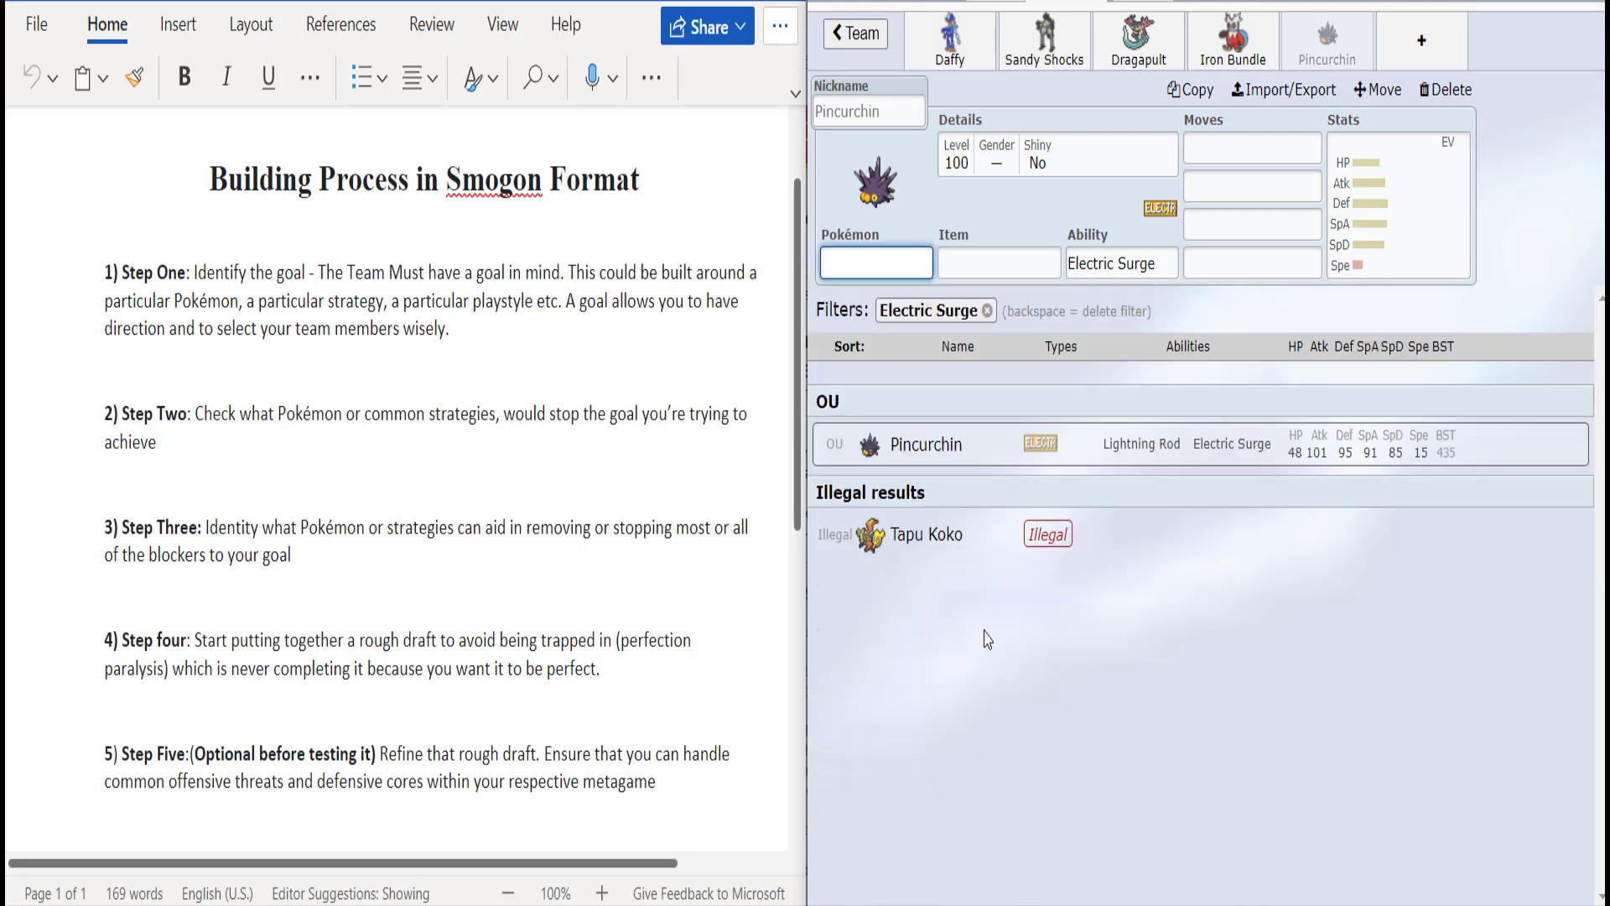
Step: Return to Iron Bundle's set and look over its four moves and EV spread
click(1263, 40)
click(1304, 42)
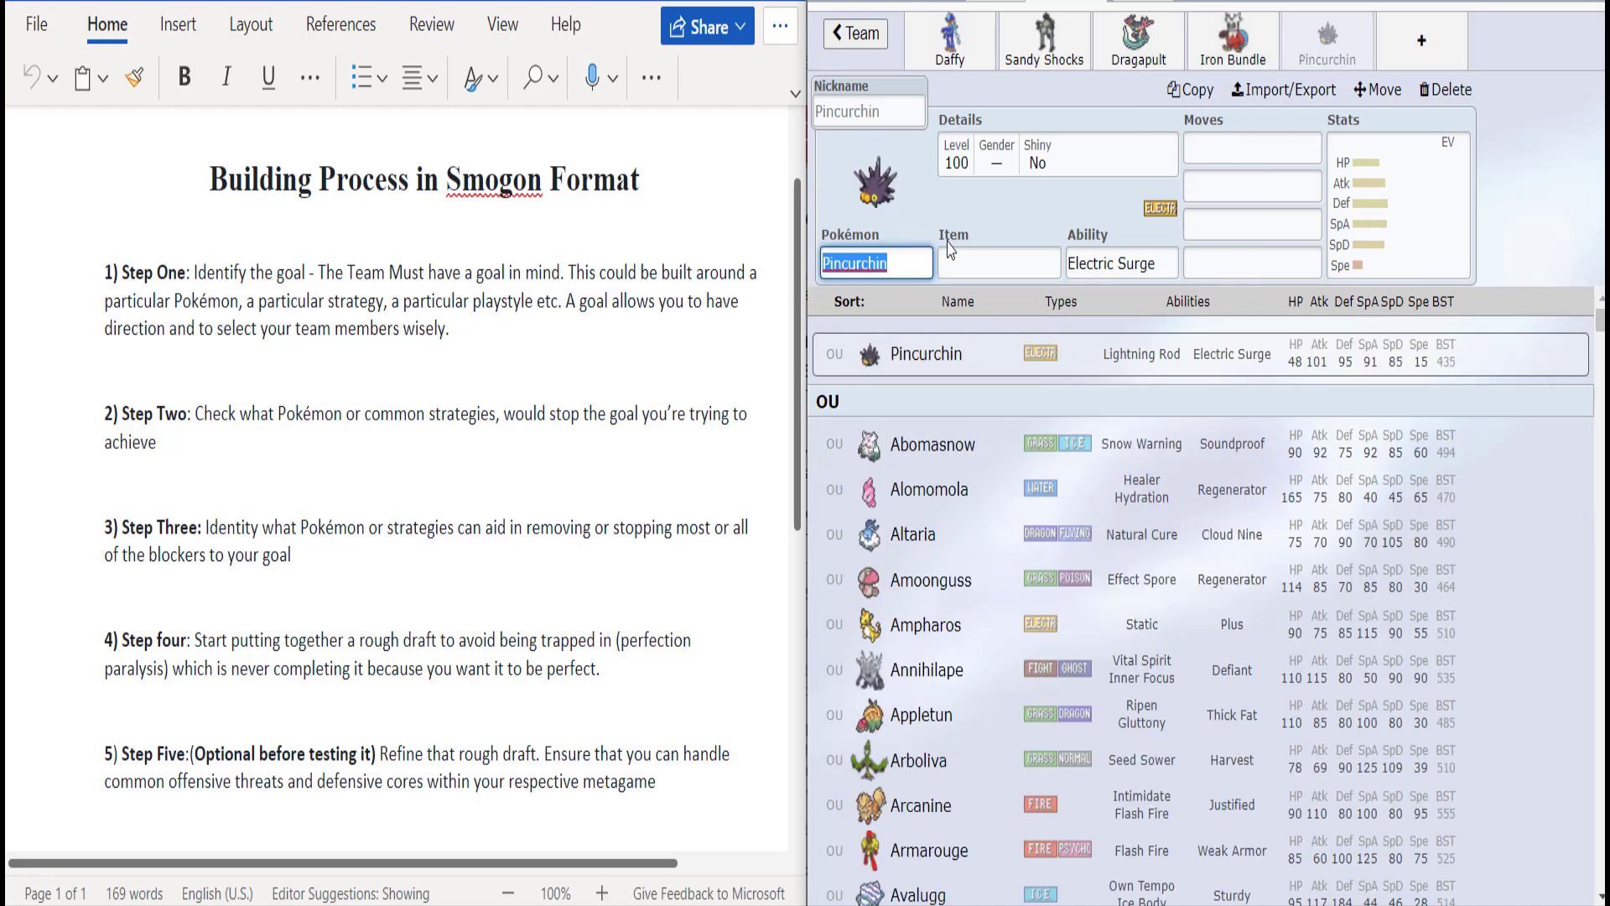
click(1231, 40)
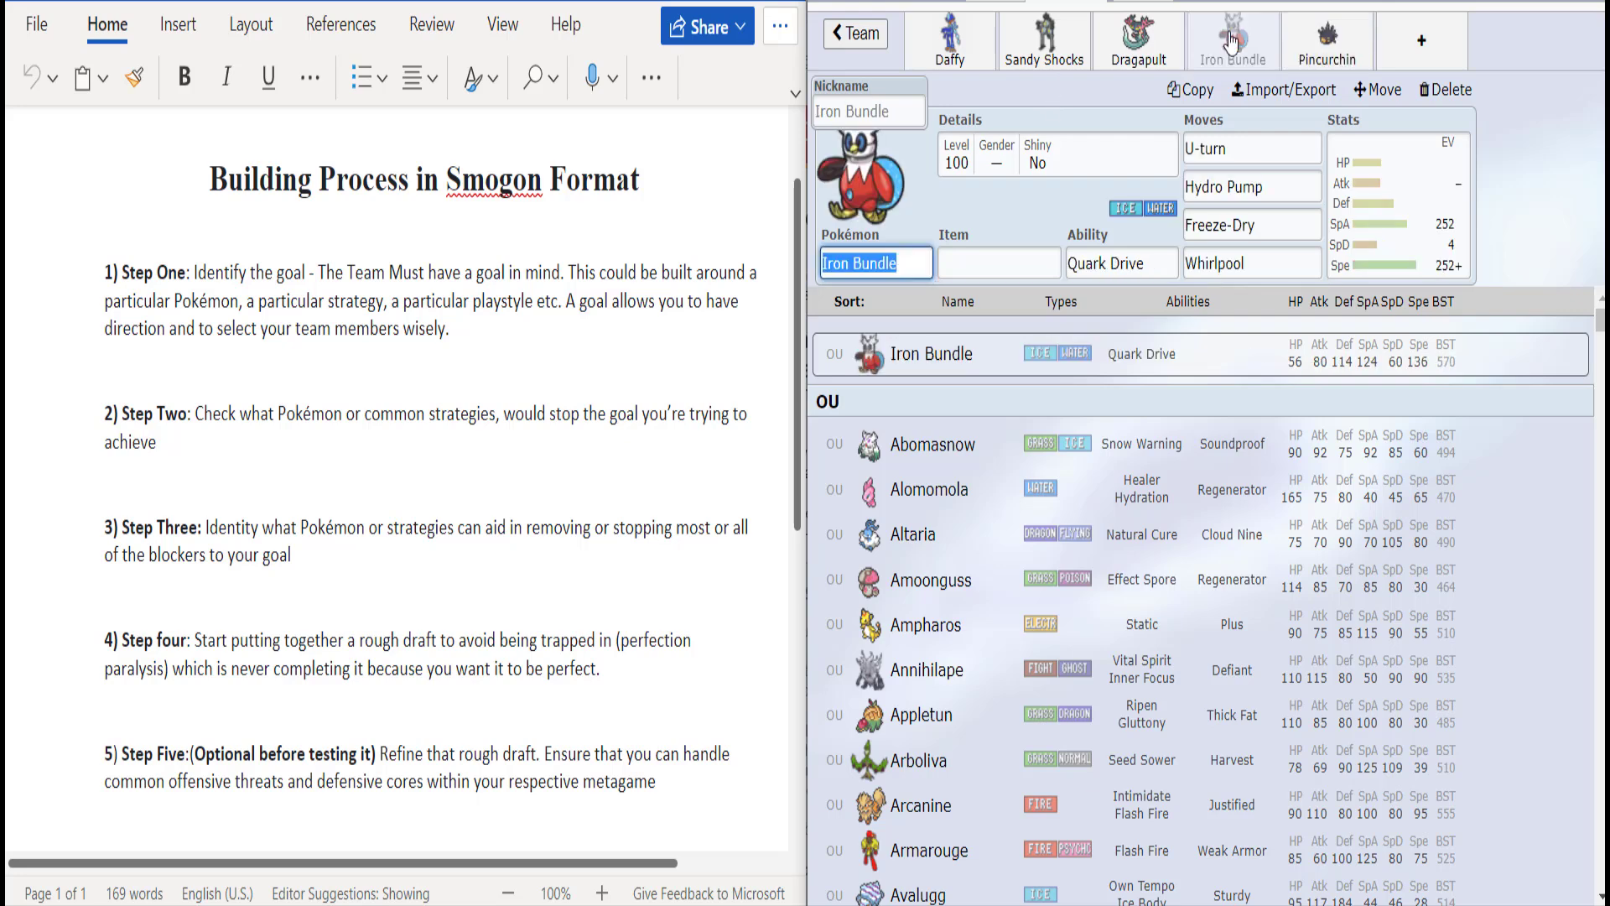
Step: Browse the OU Pokémon list from Pincurchin's slot and replace Pincurchin with Jumpluff as the fifth team member
click(1296, 25)
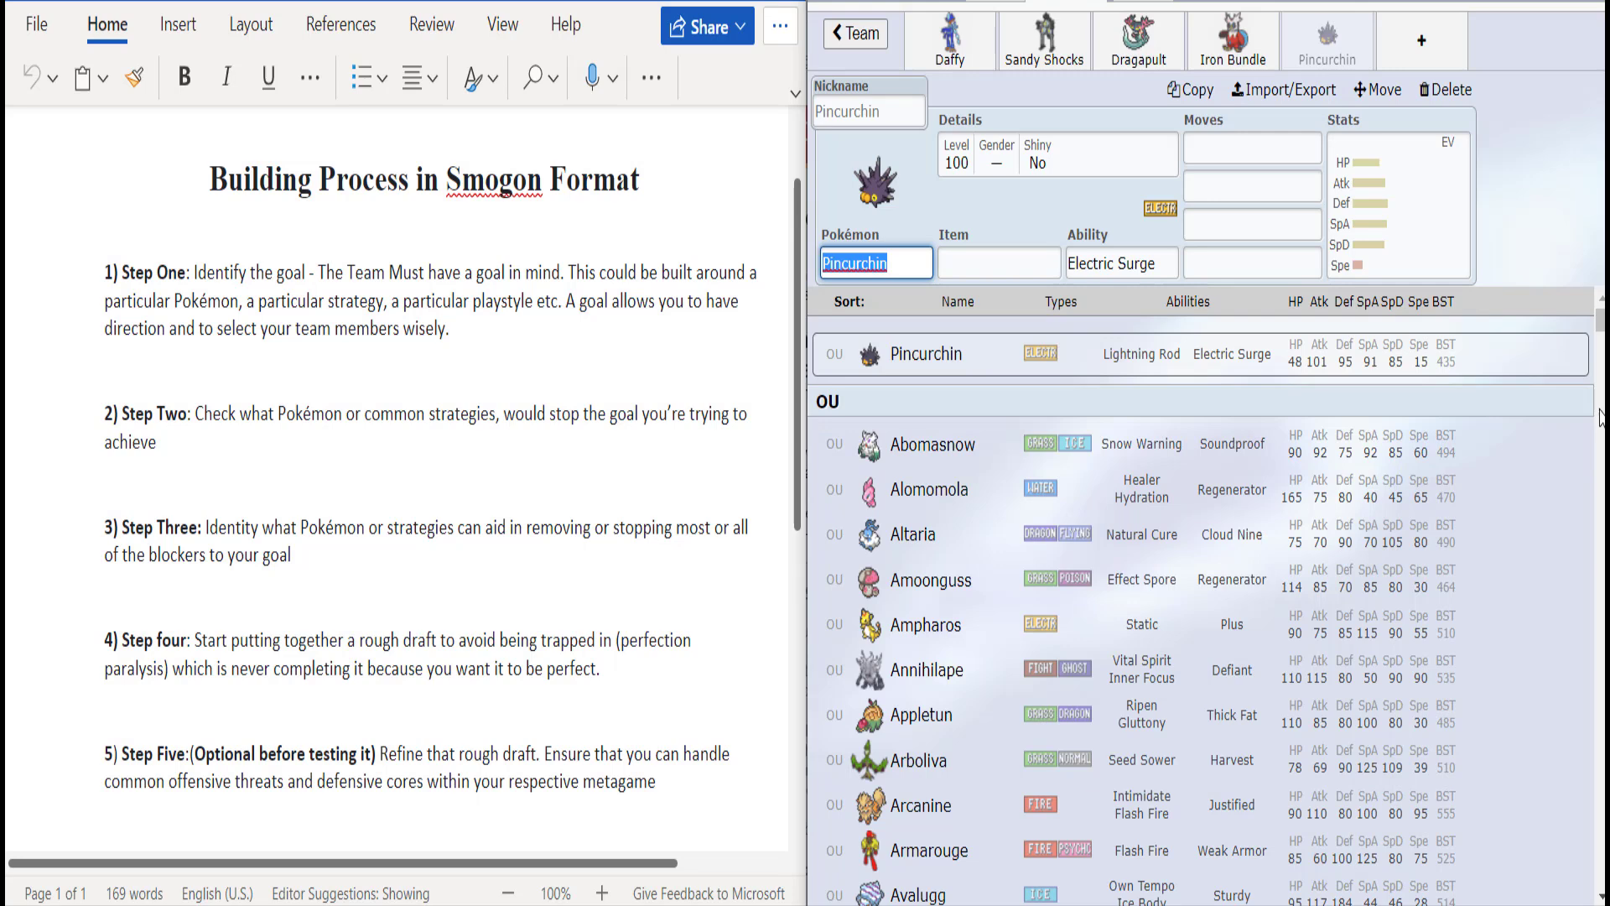
scroll(1602, 417, down, 5)
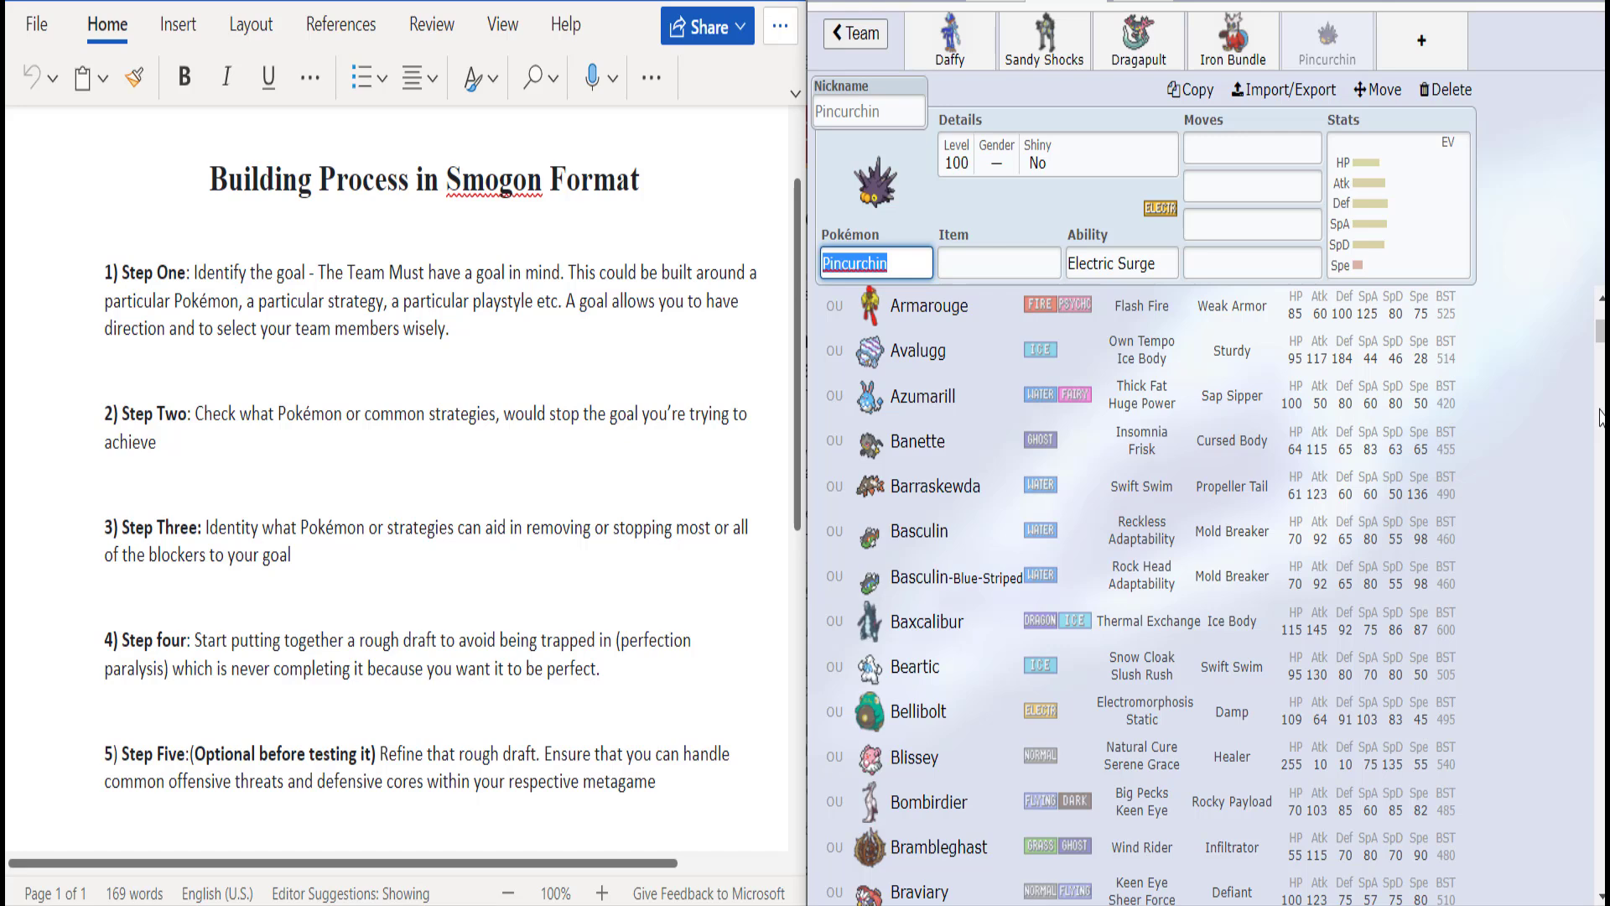
scroll(1602, 416, down, 5)
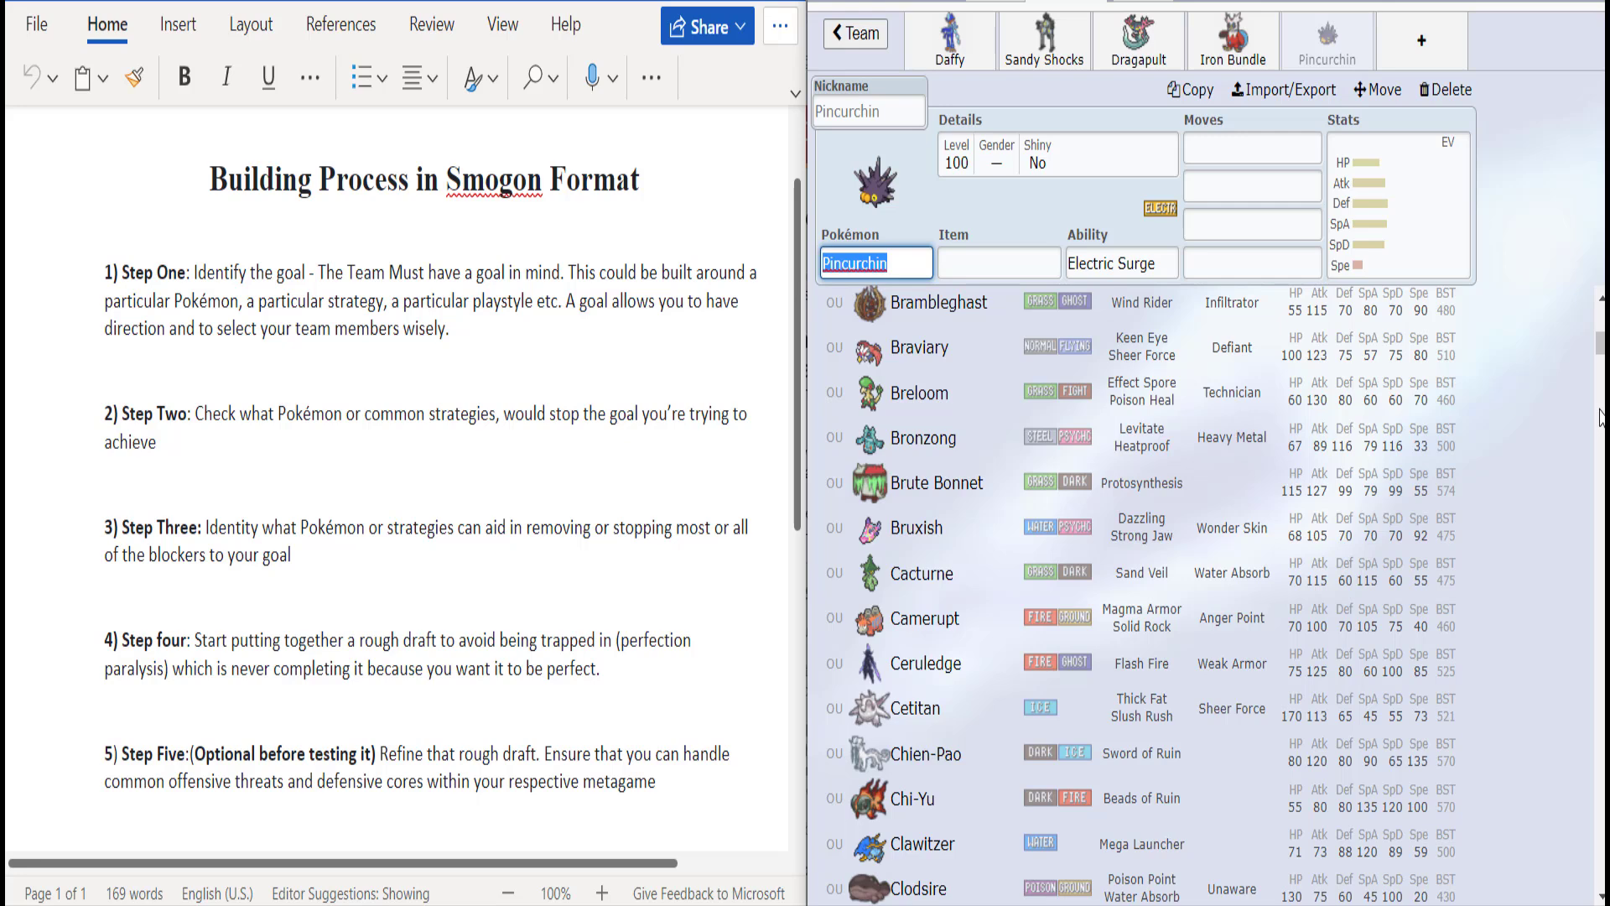
scroll(1602, 417, down, 5)
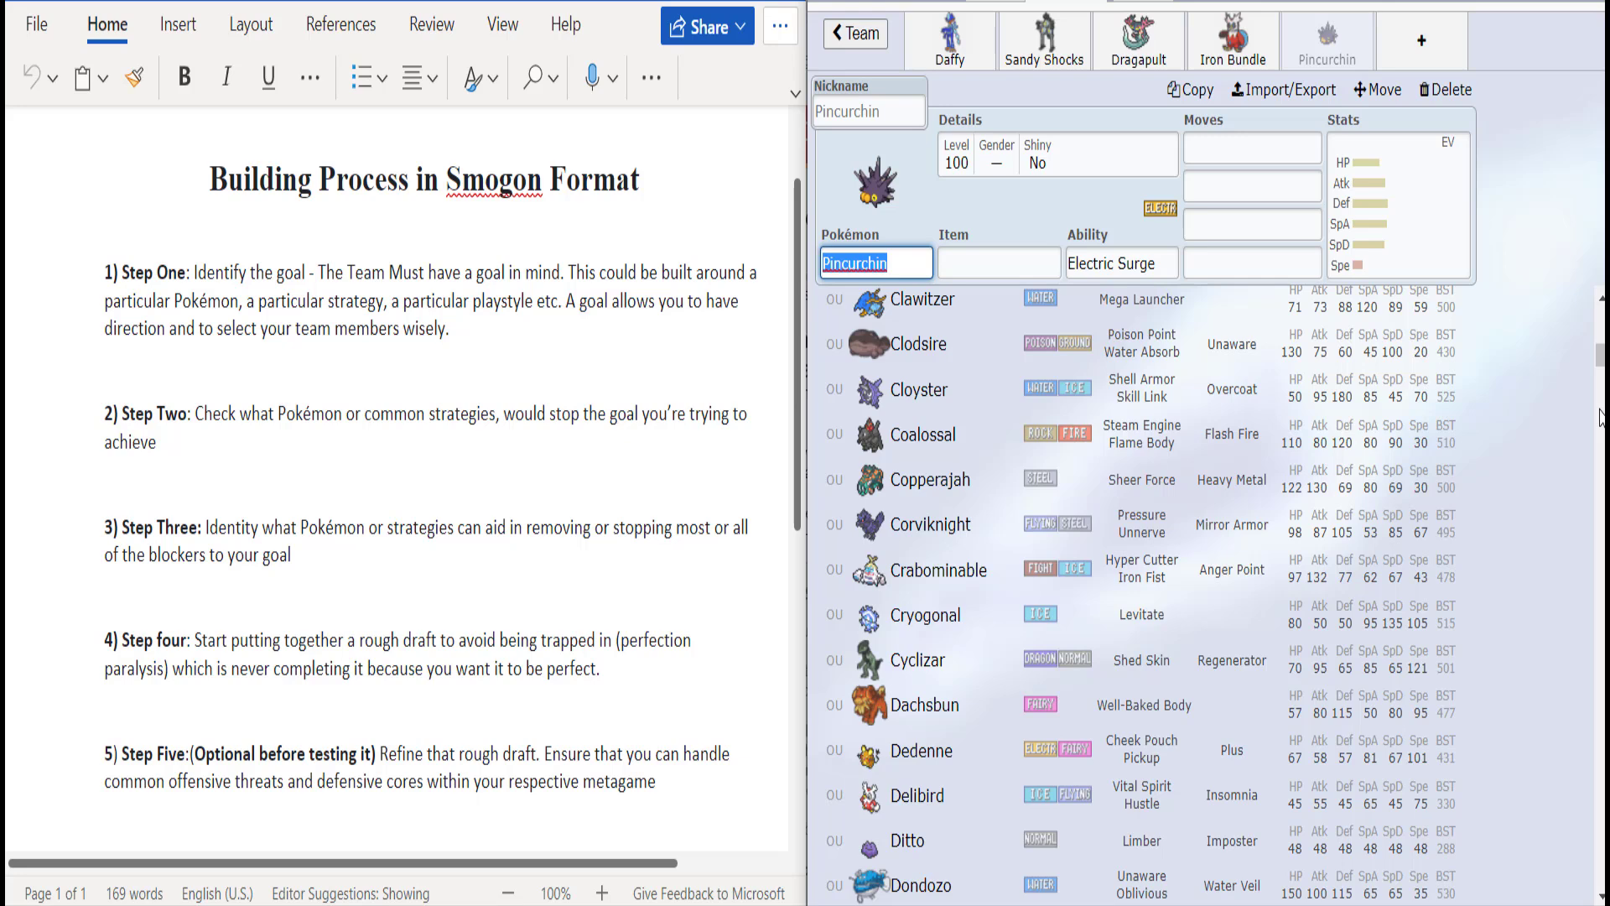
scroll(1600, 417, down, 5)
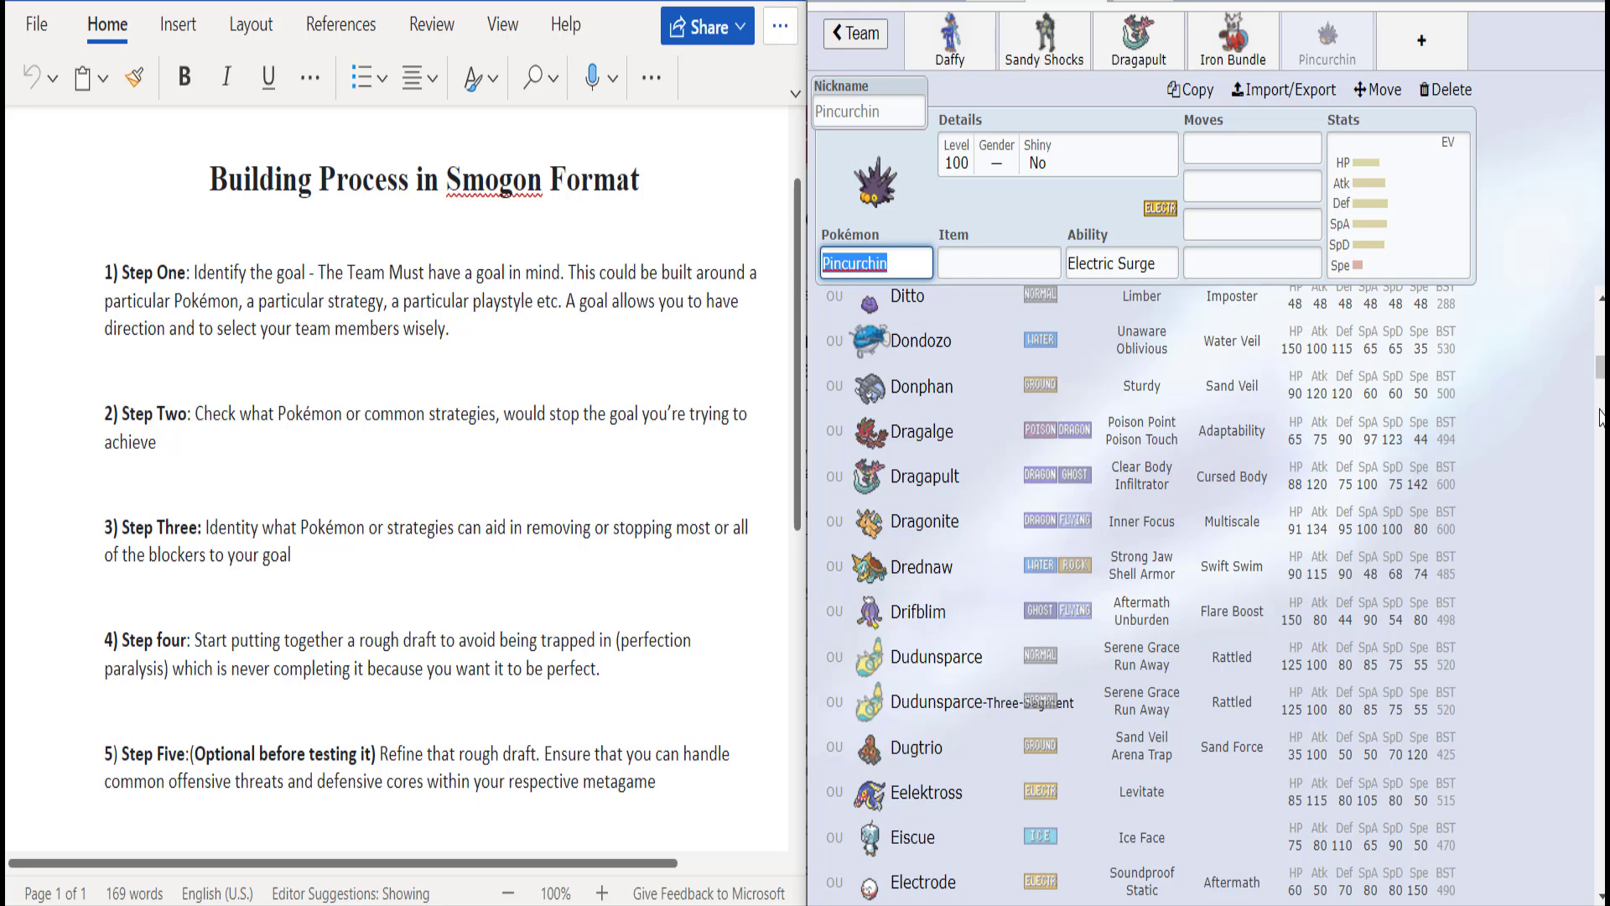
scroll(1600, 417, down, 5)
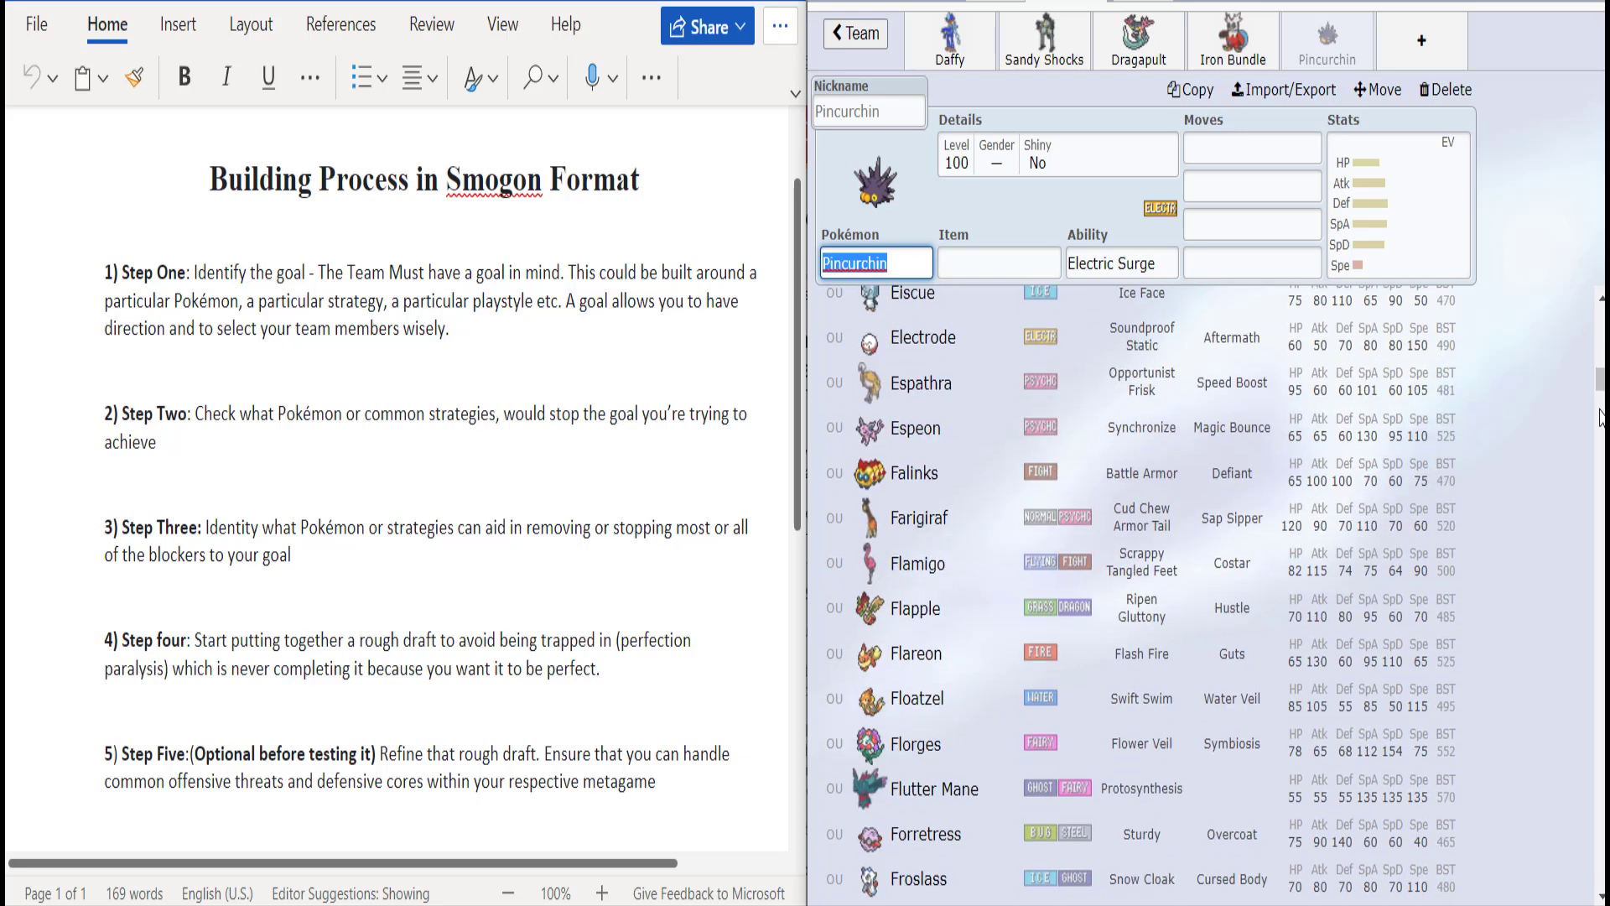
scroll(1600, 417, down, 5)
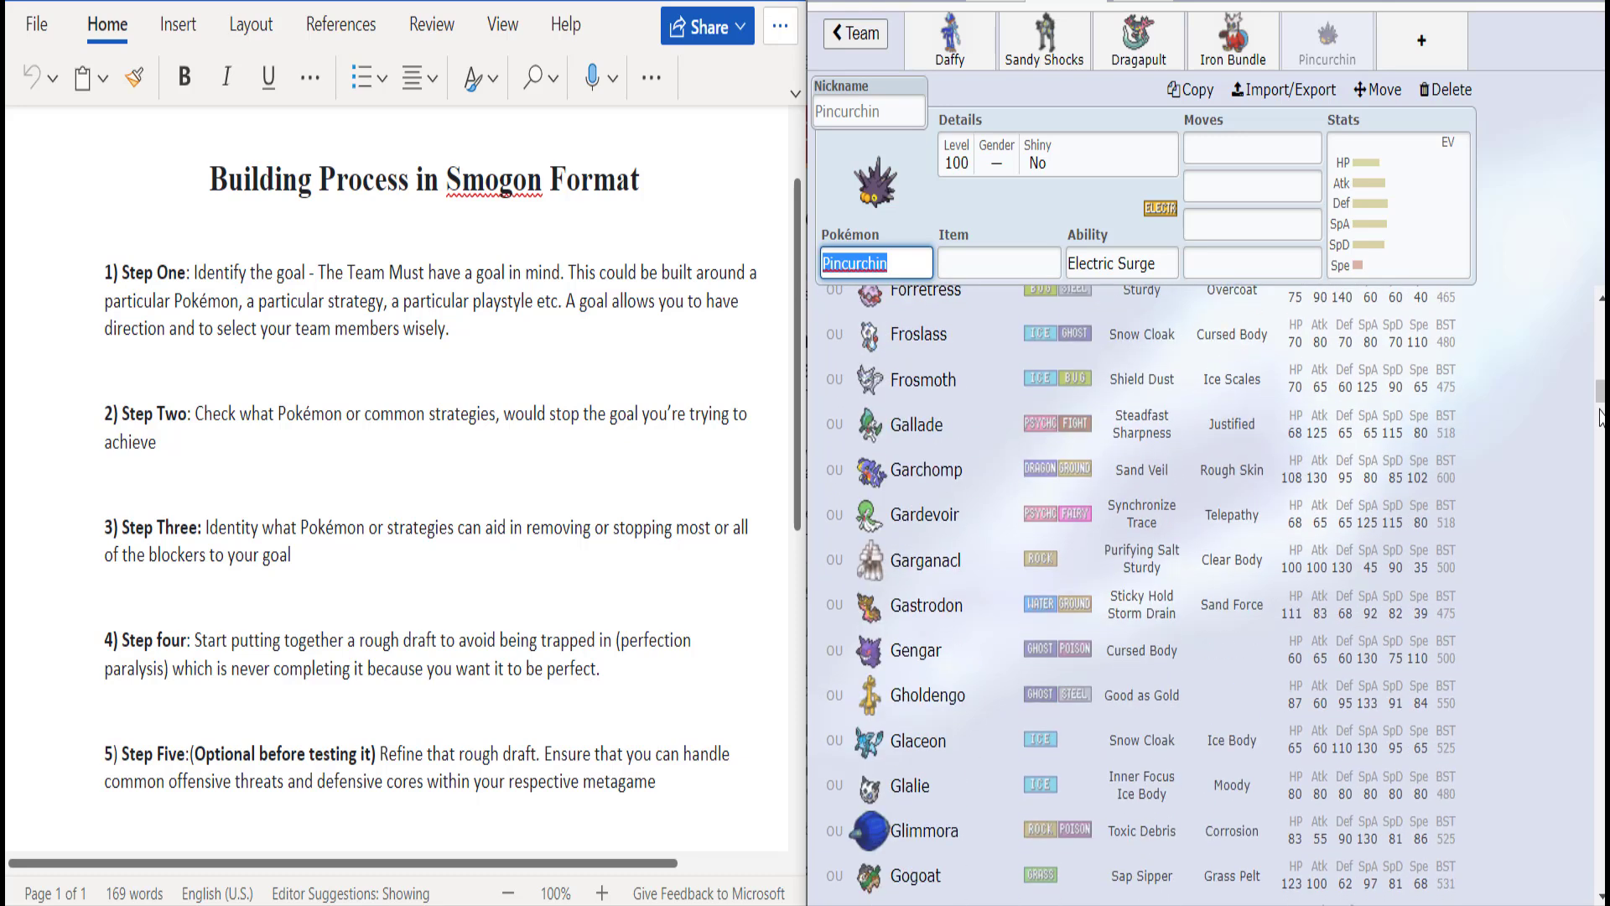
scroll(1600, 417, down, 5)
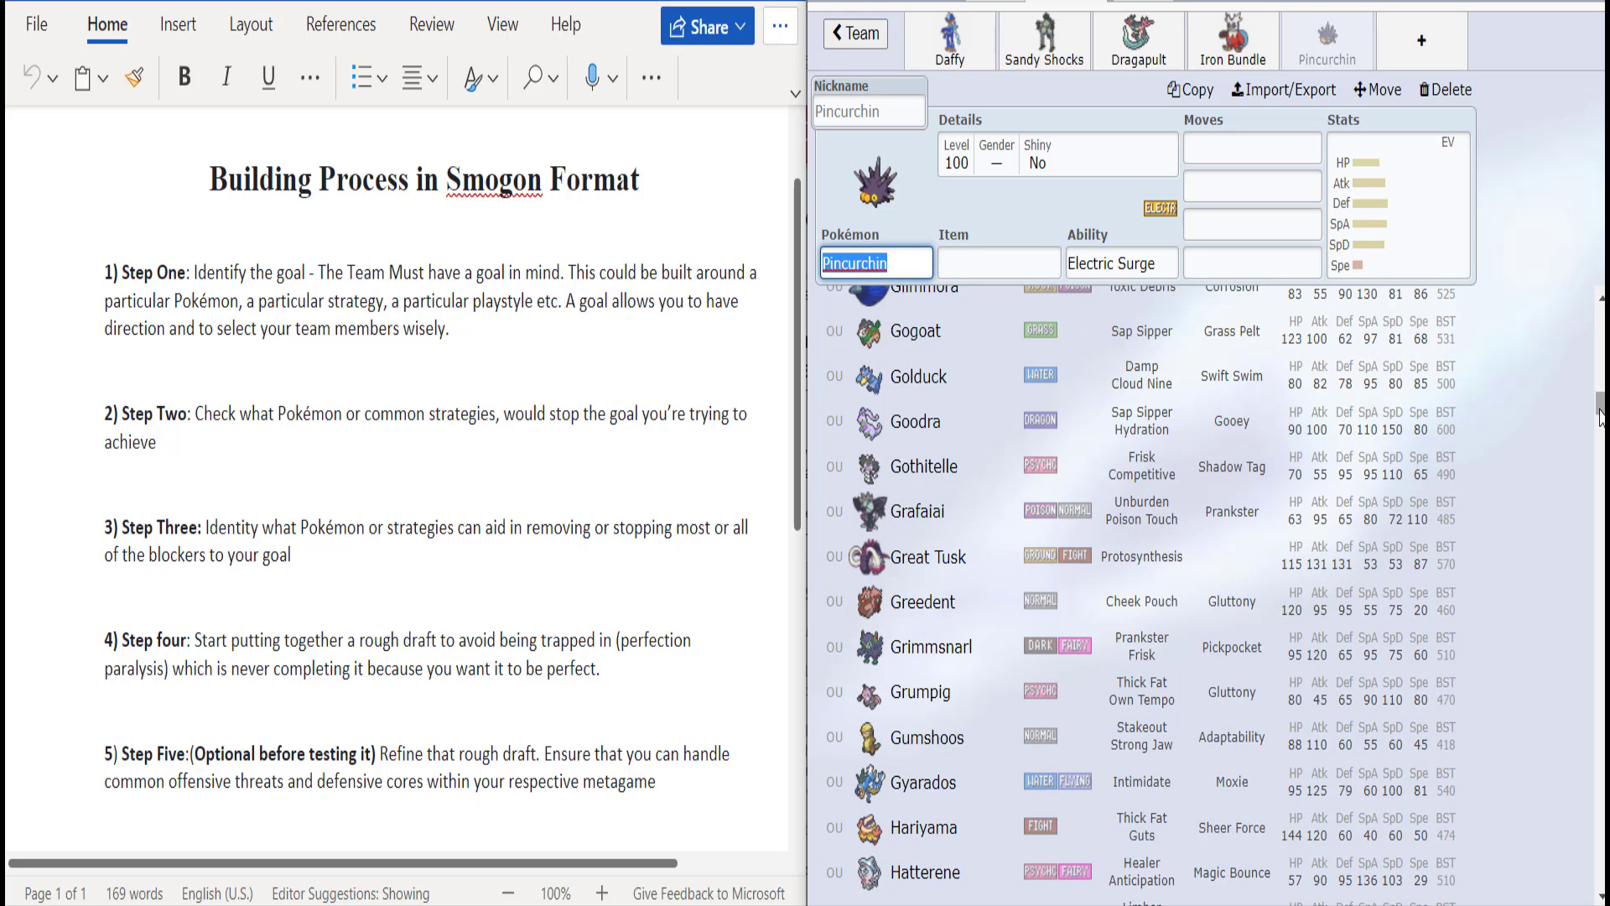
scroll(1600, 417, down, 5)
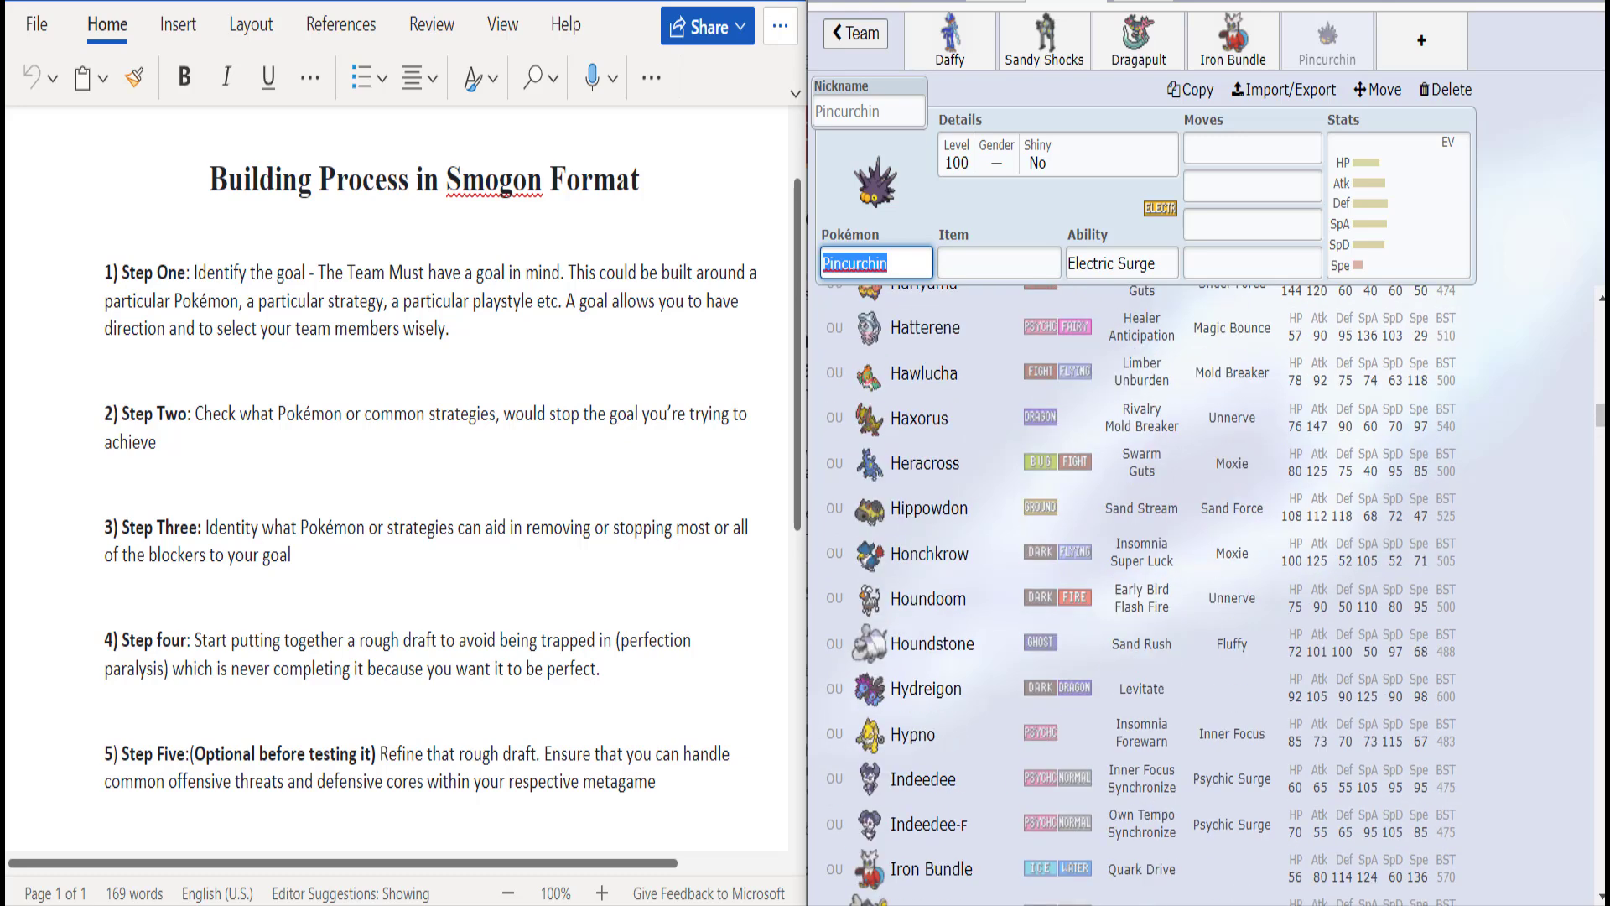
scroll(1600, 417, down, 5)
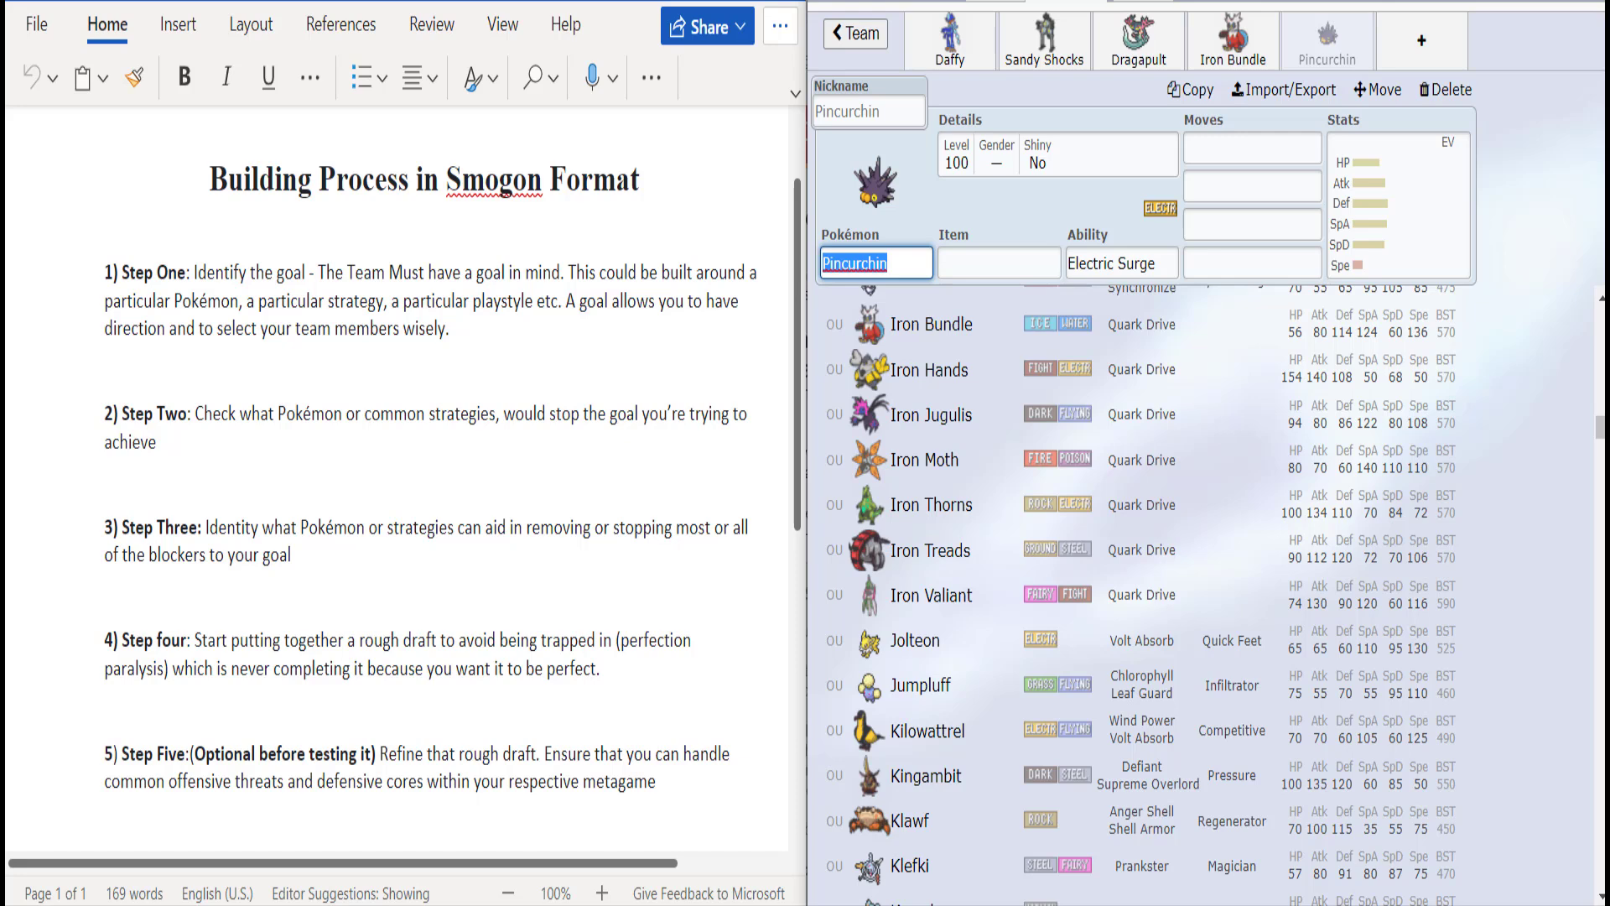
click(1284, 686)
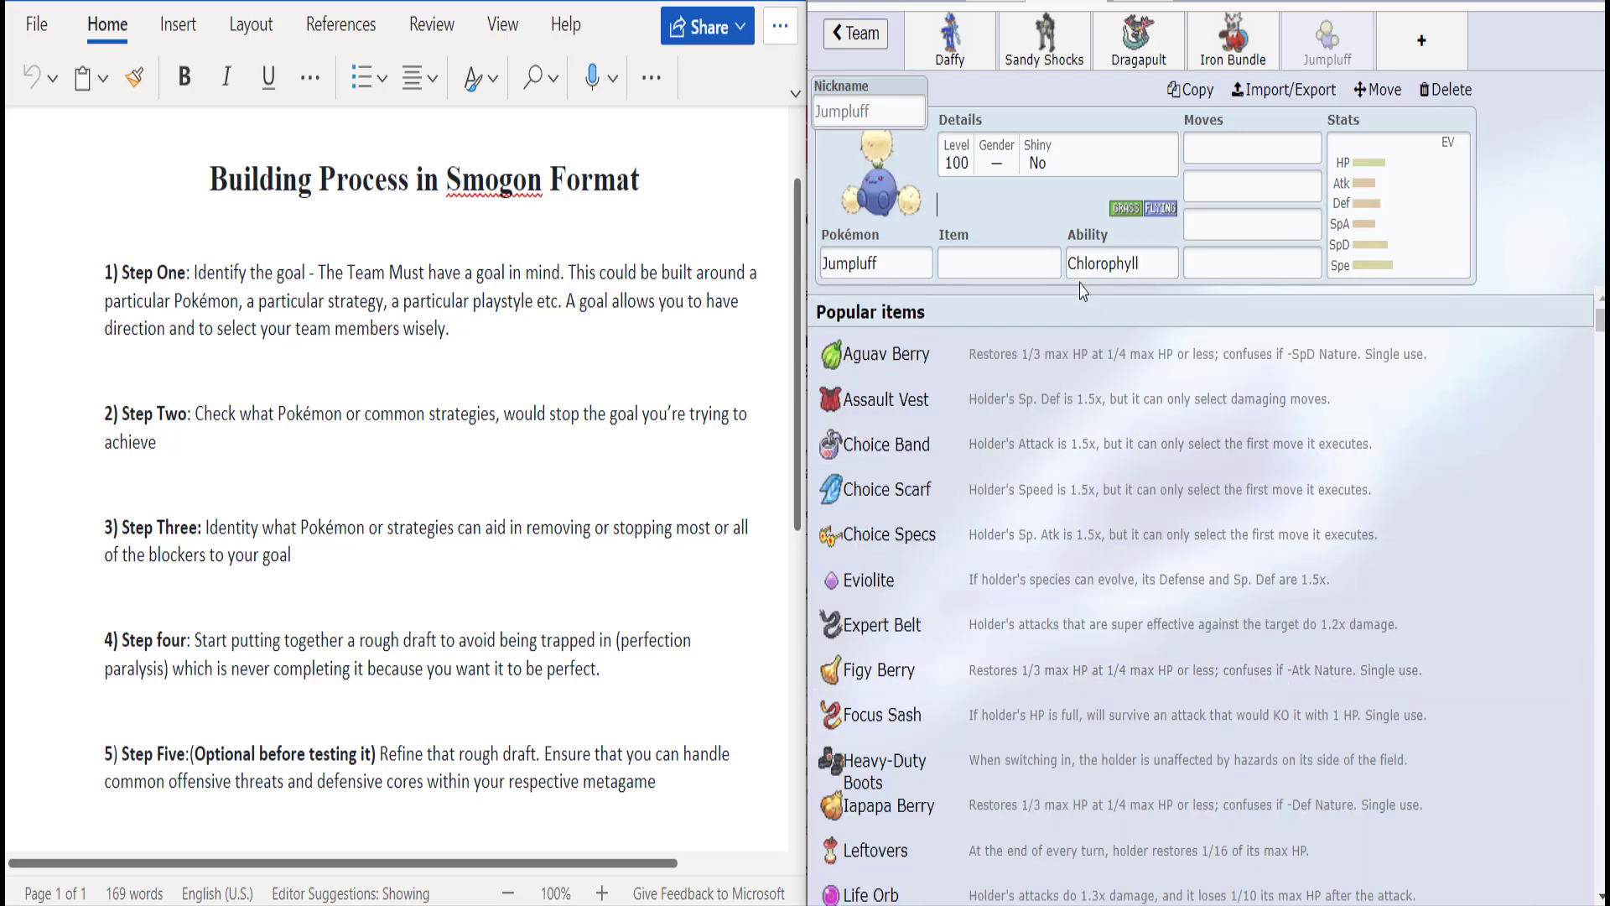
Step: Set Jumpluff's ability to Infiltrator and give it Heavy-Duty Boots as its item
click(1104, 261)
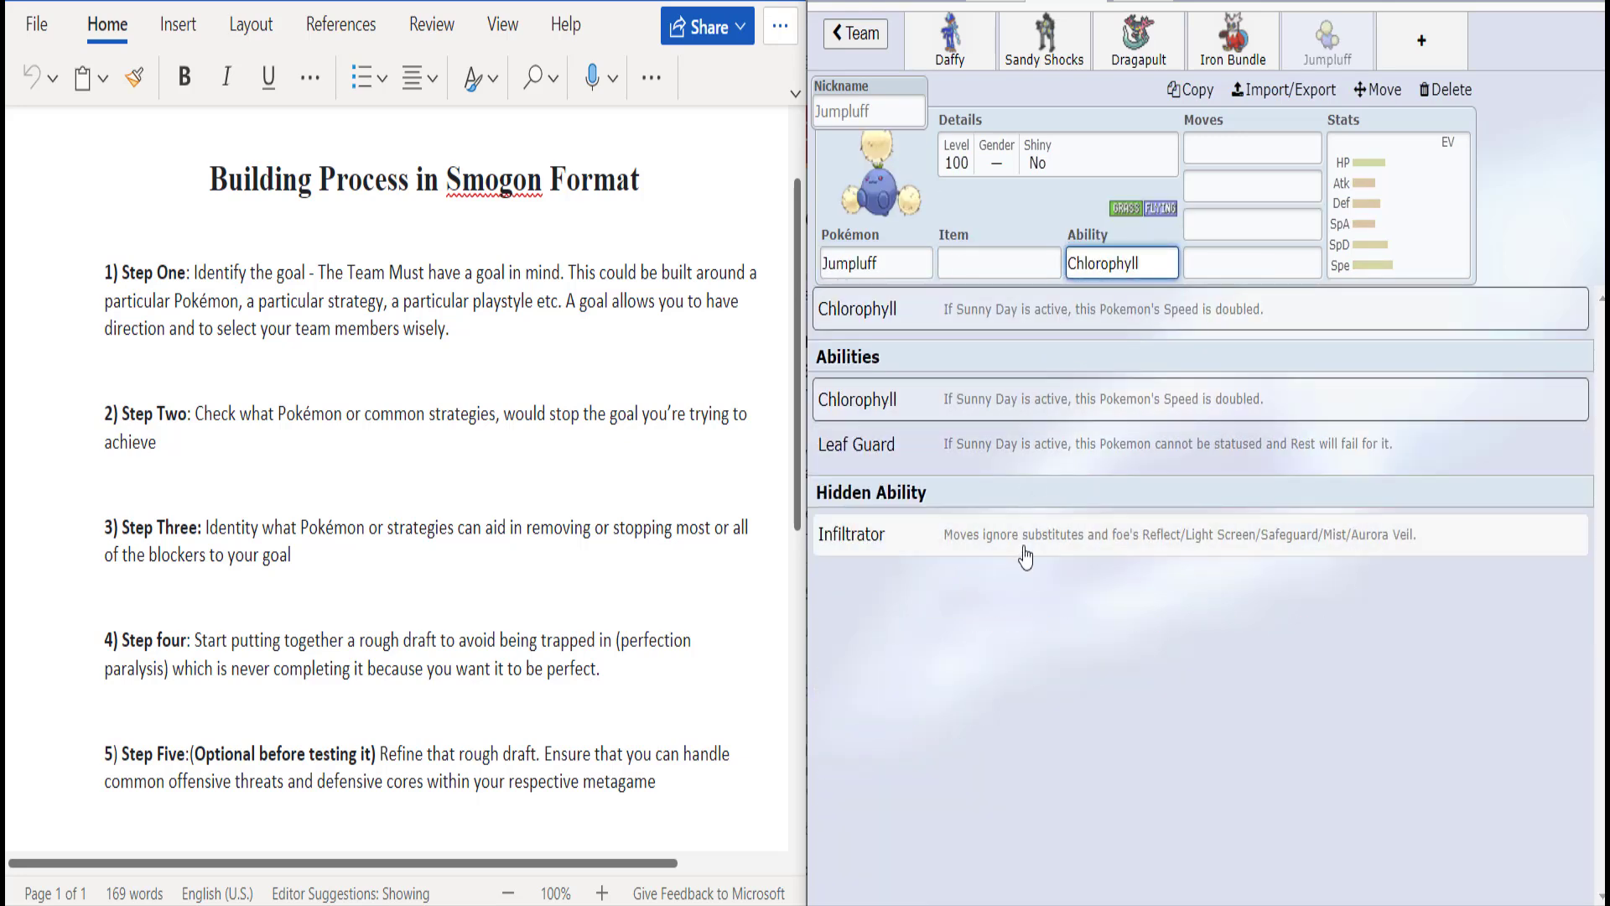
click(1024, 547)
click(1110, 252)
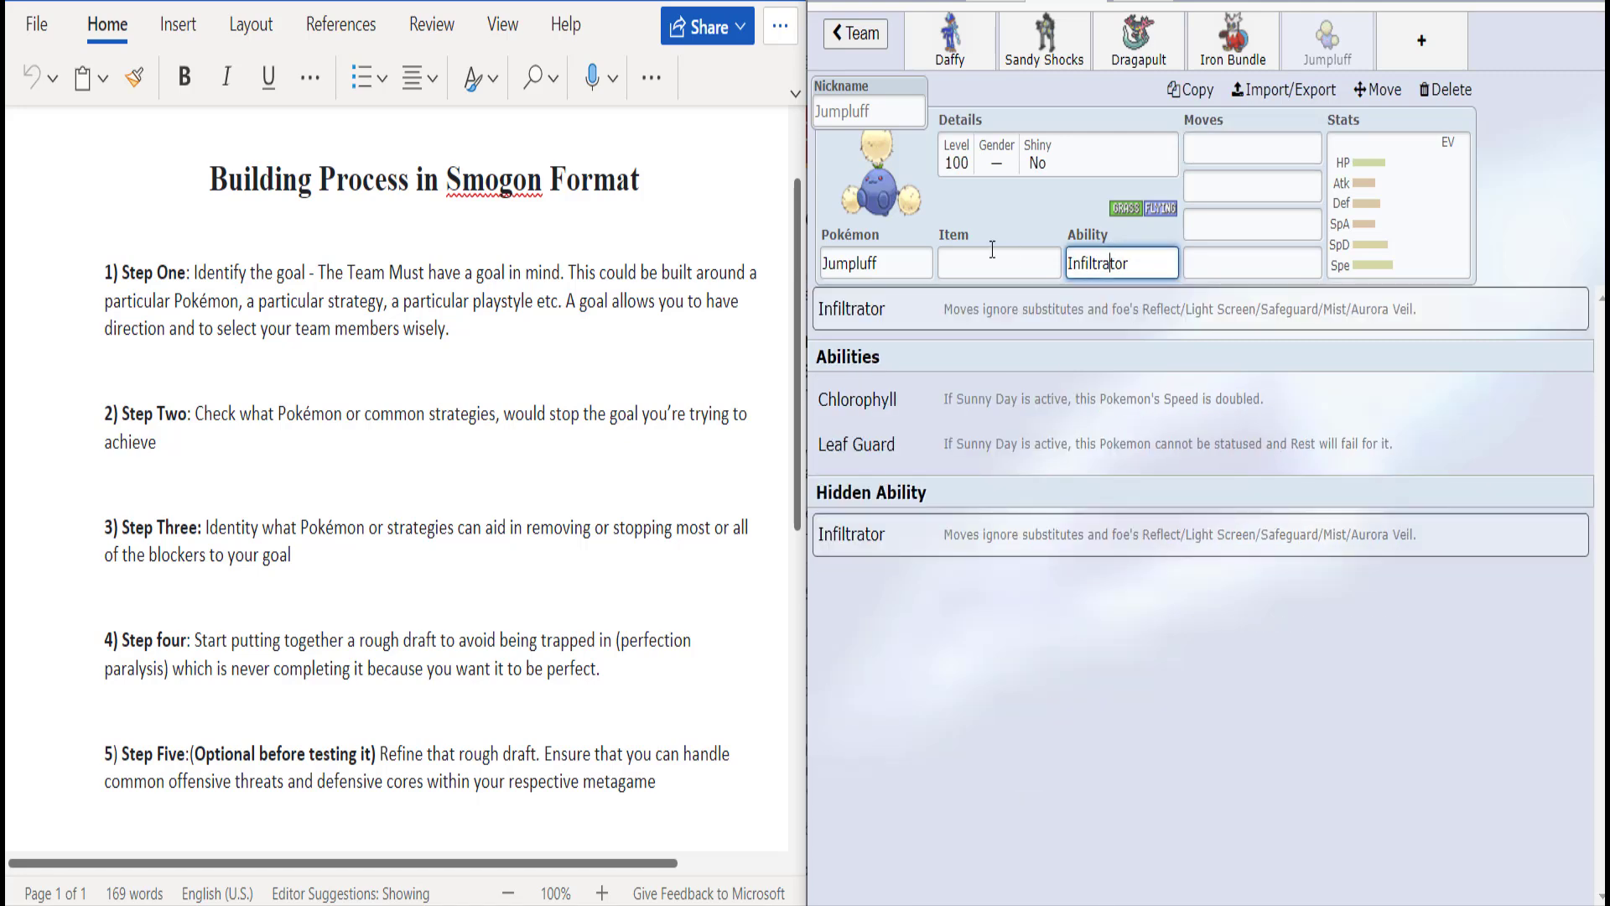
click(987, 249)
click(1274, 258)
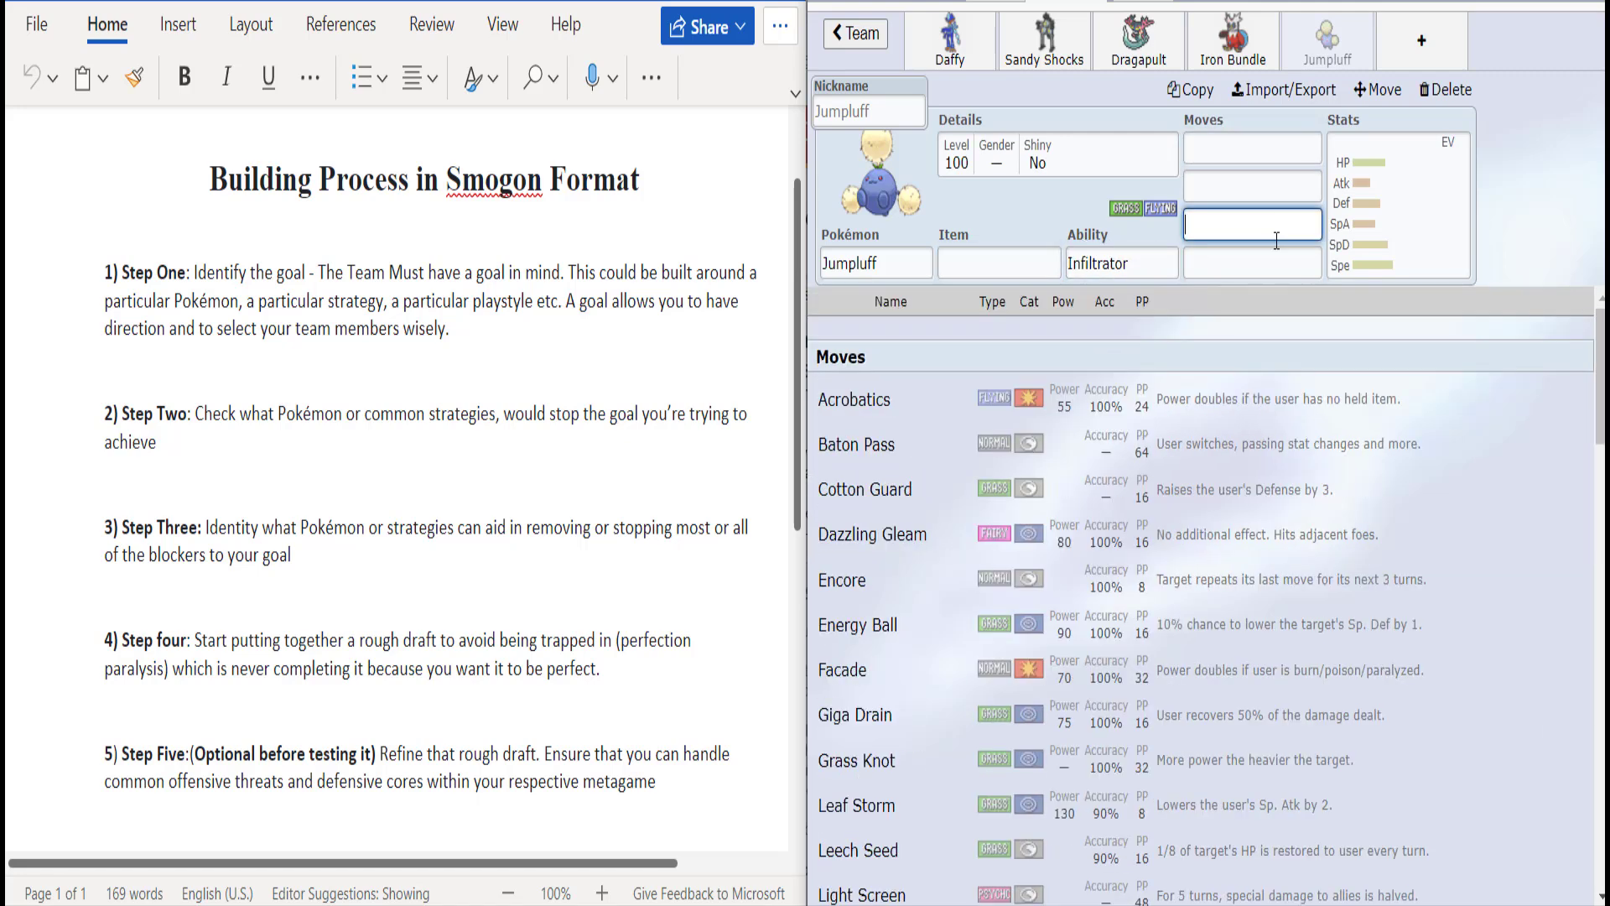
click(1025, 257)
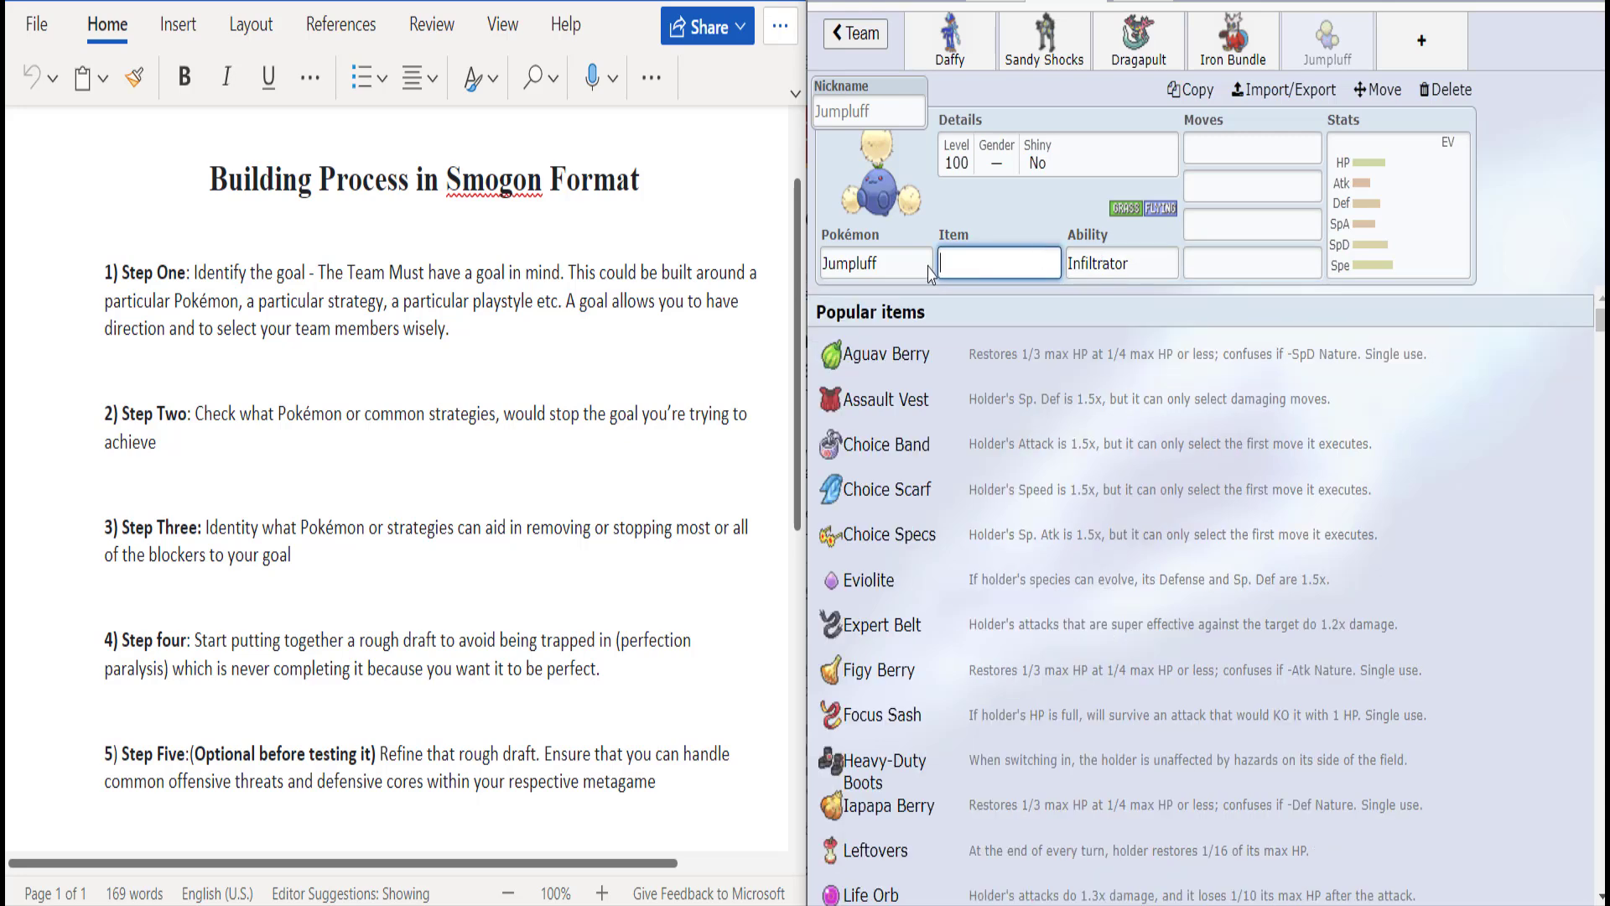
text(he)
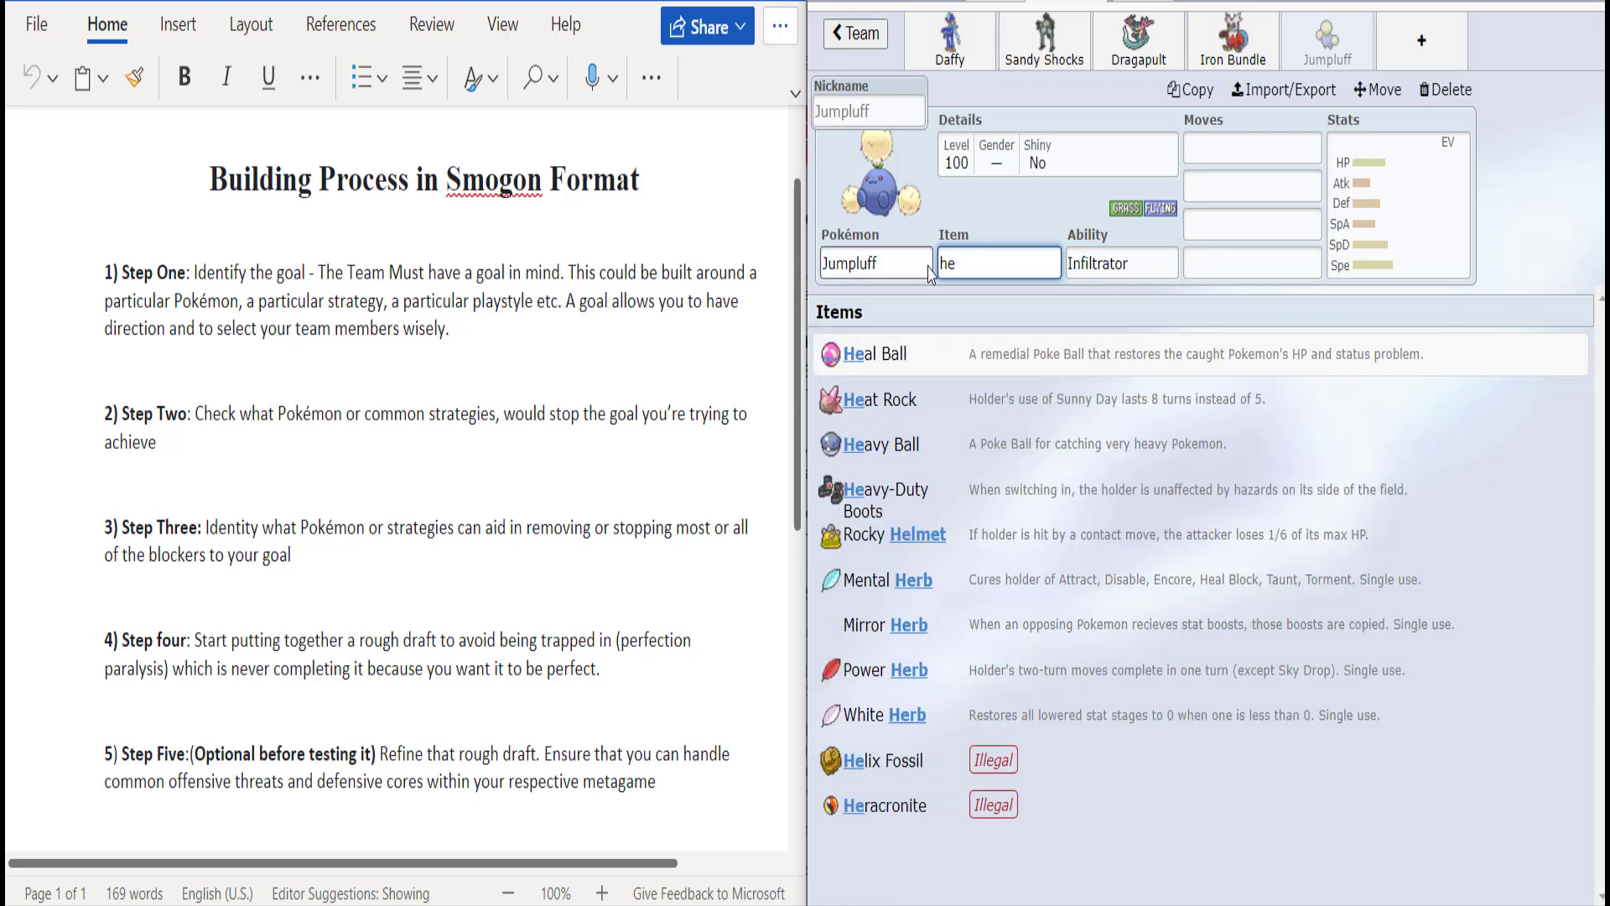
text(a)
click(926, 499)
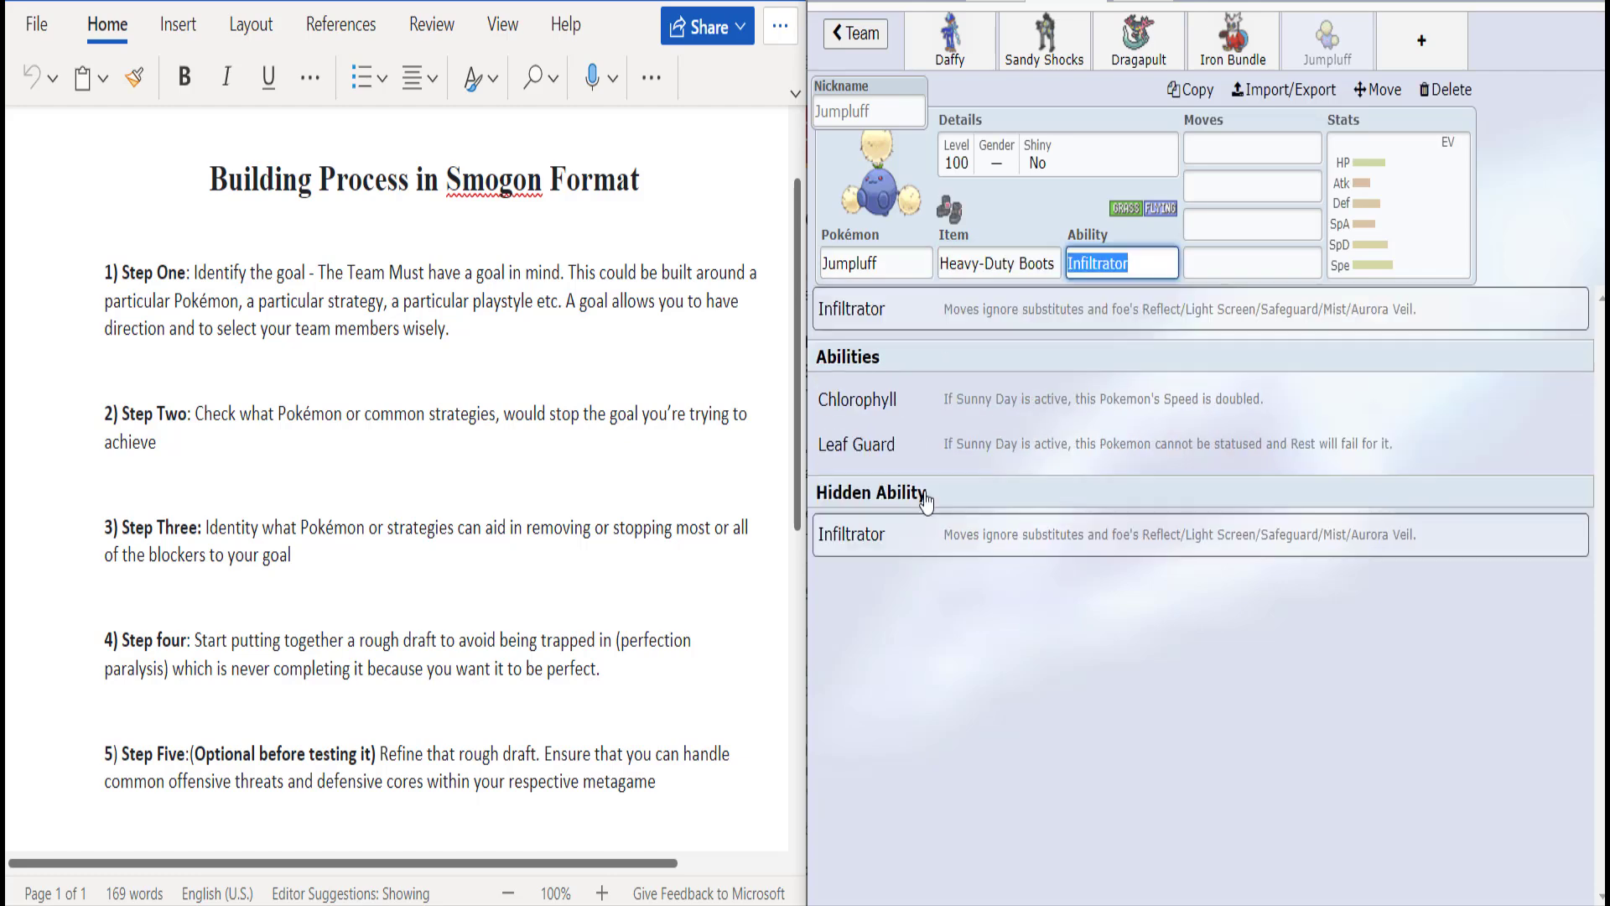
Step: Give Jumpluff Sleep Powder as its first move and Leech Seed as its second
click(1225, 155)
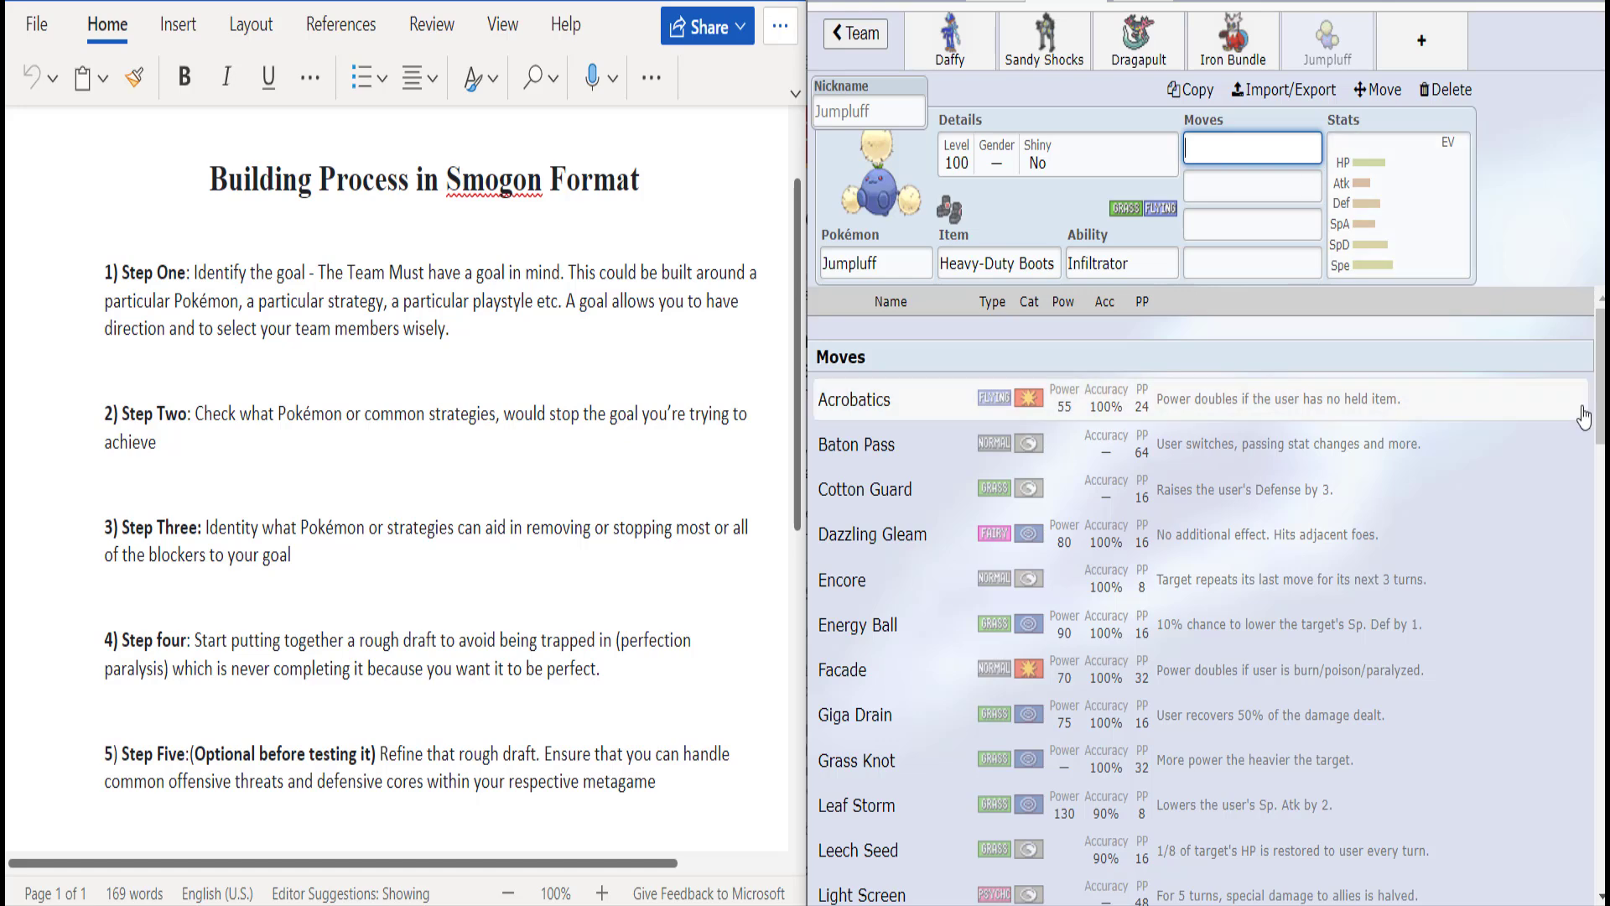
text(s)
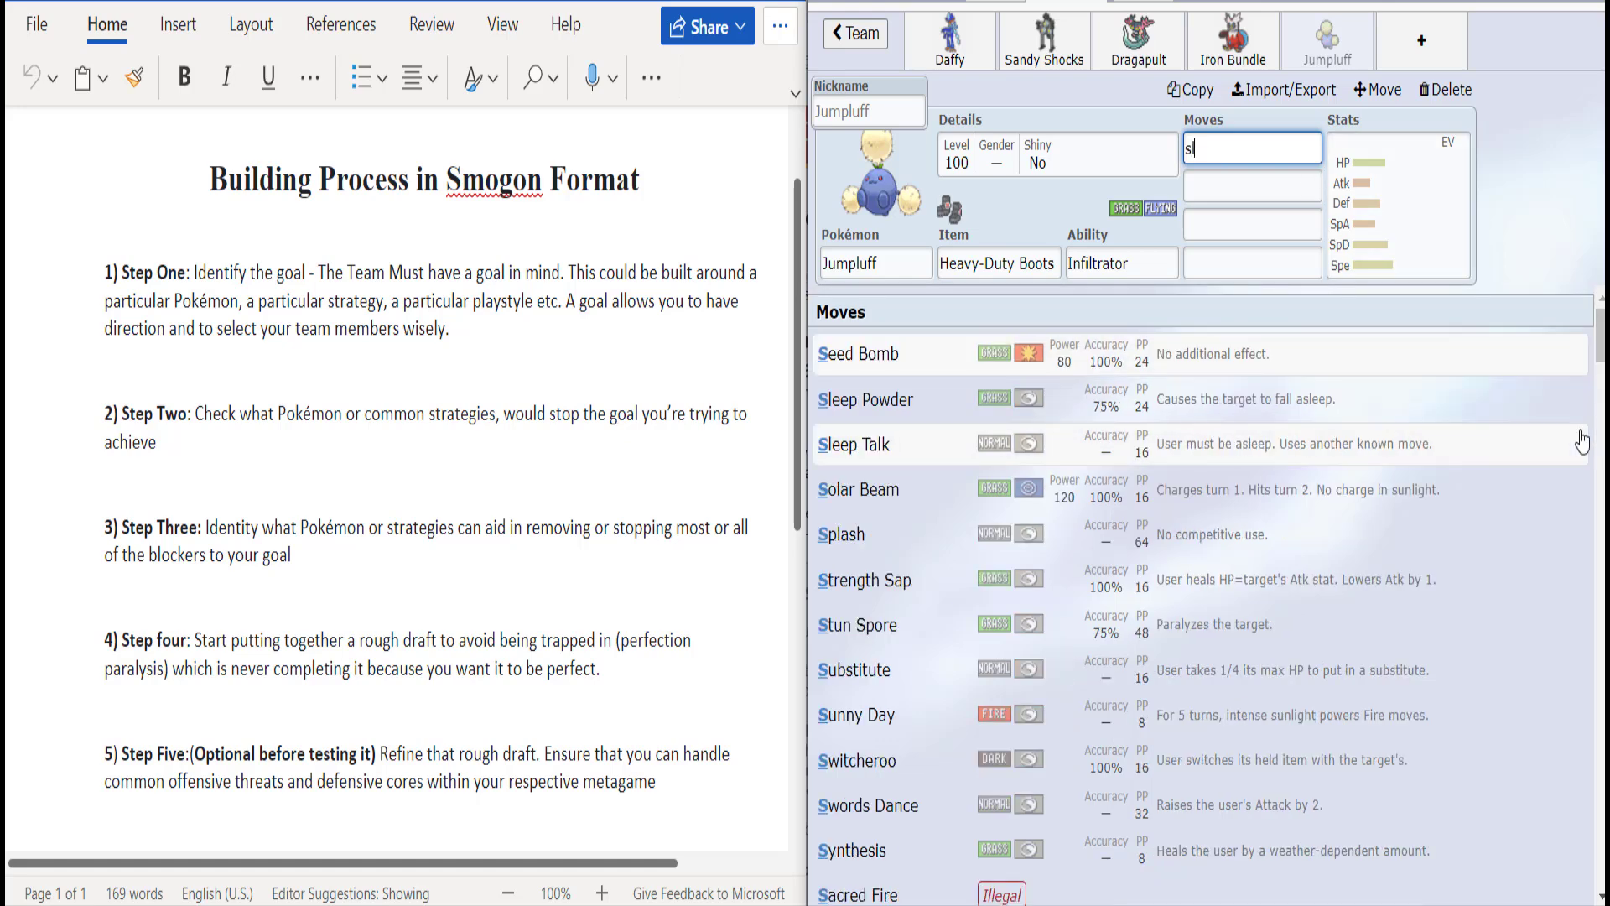
text(ll)
key(BackSpace)
key(Return)
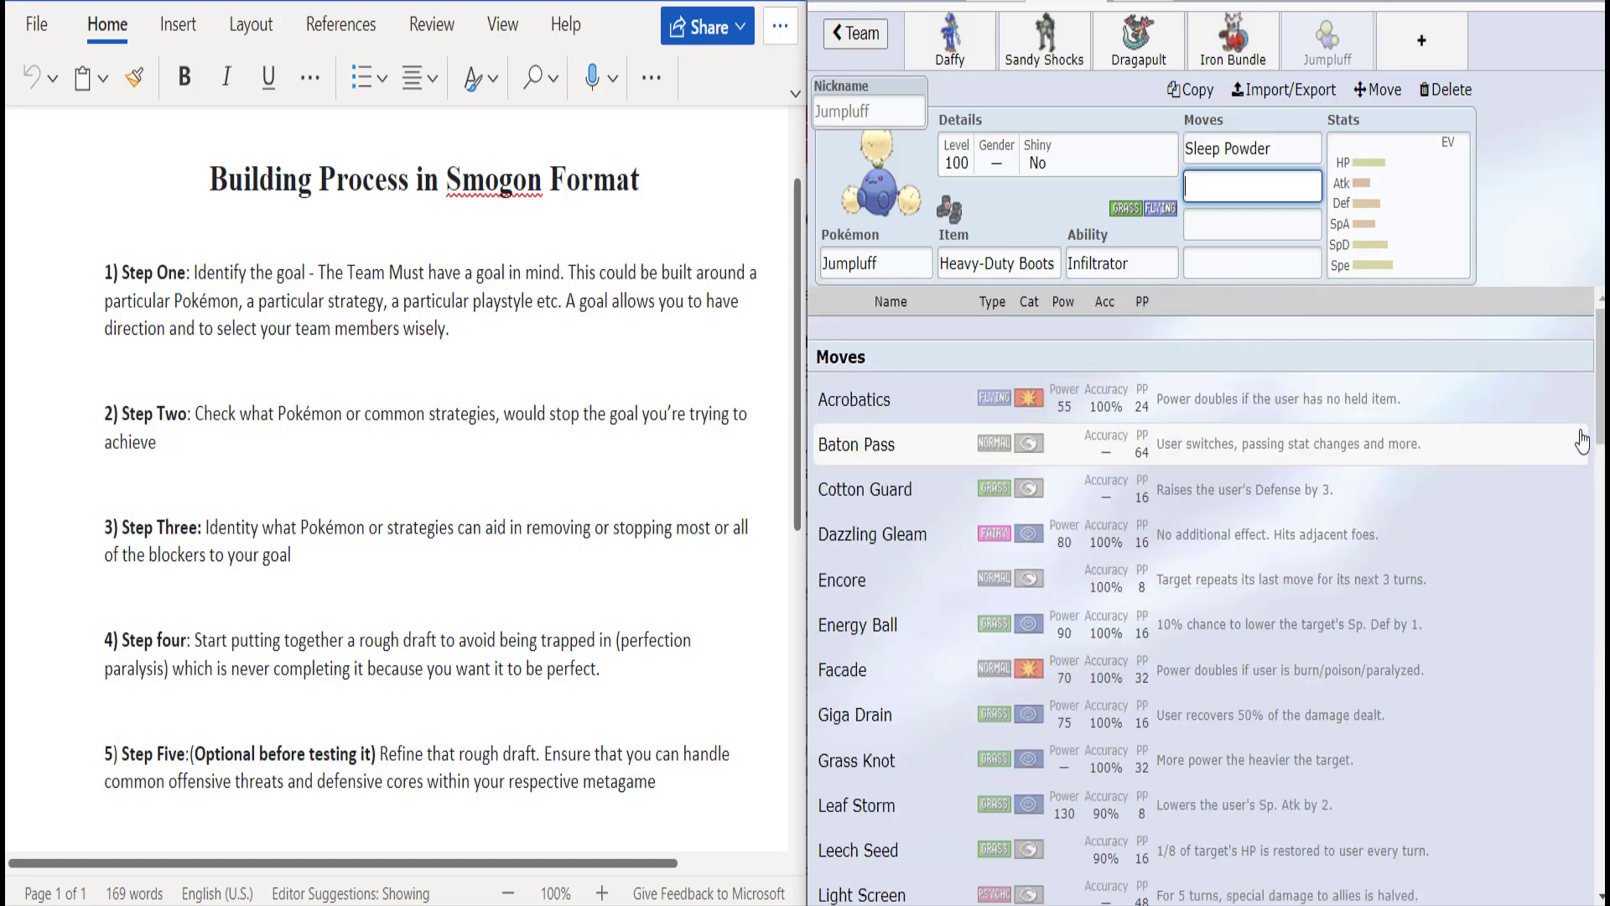
text(l)
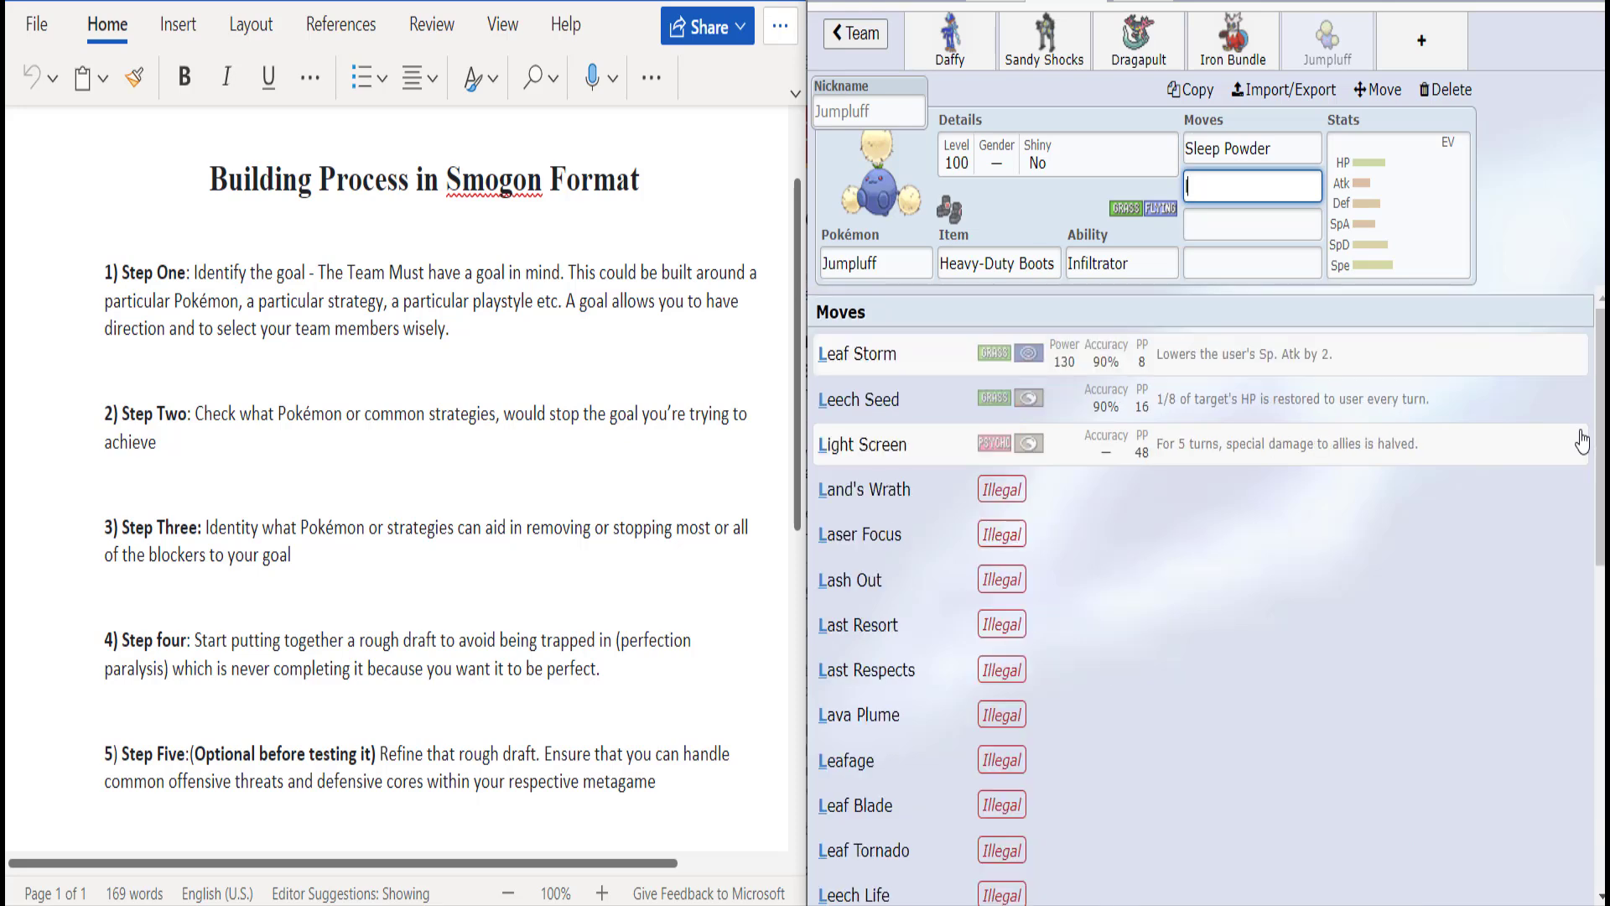
key(Down)
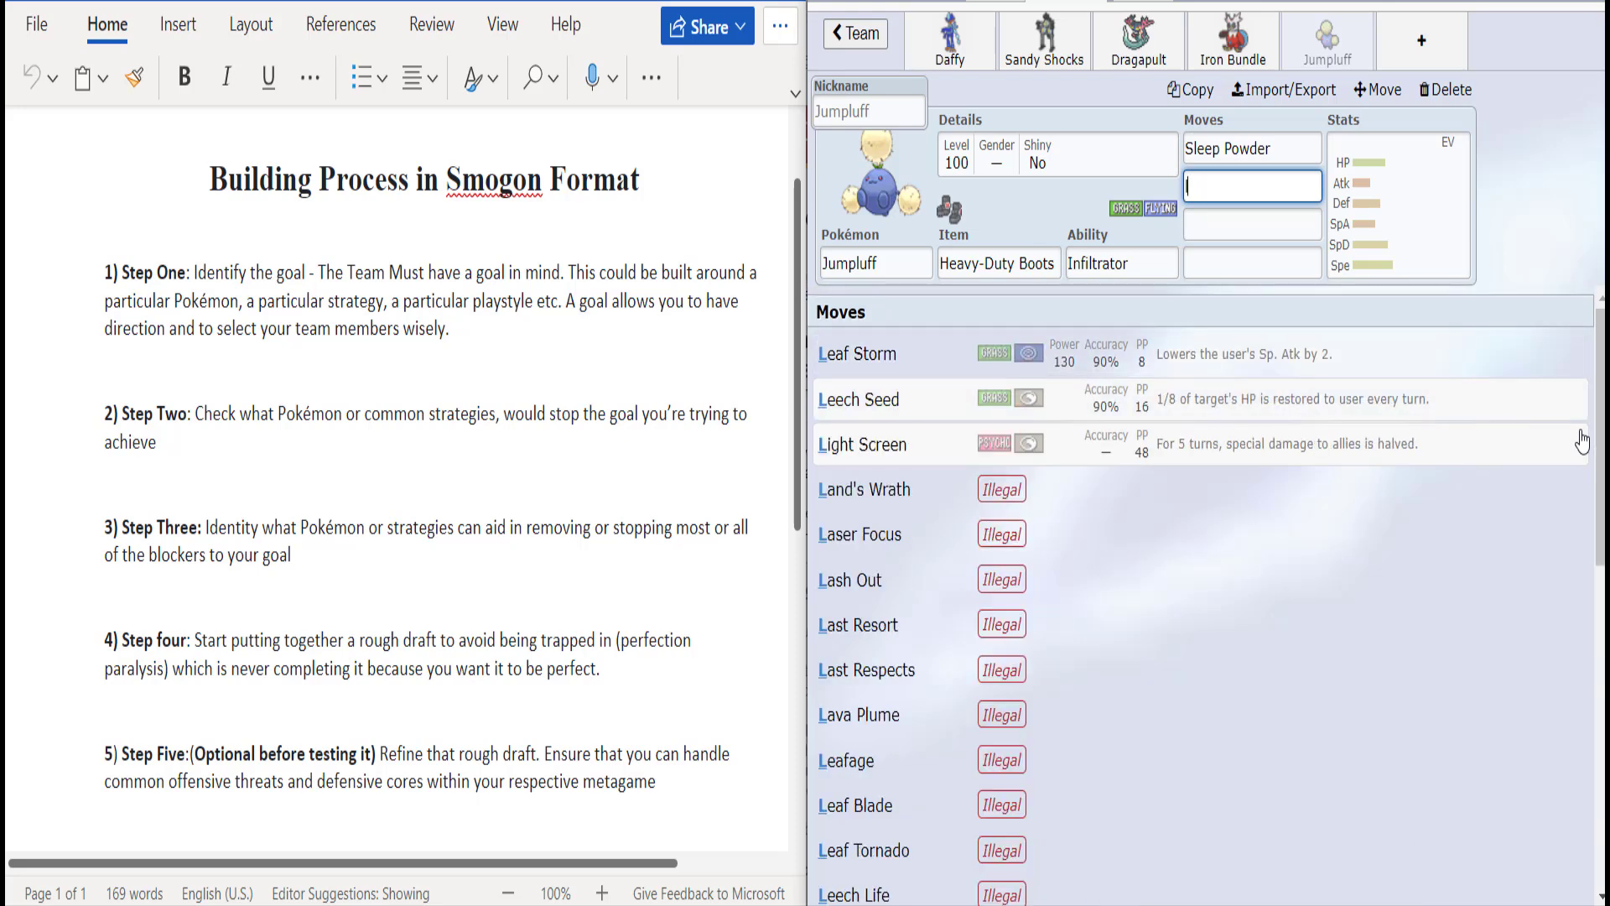
key(Return)
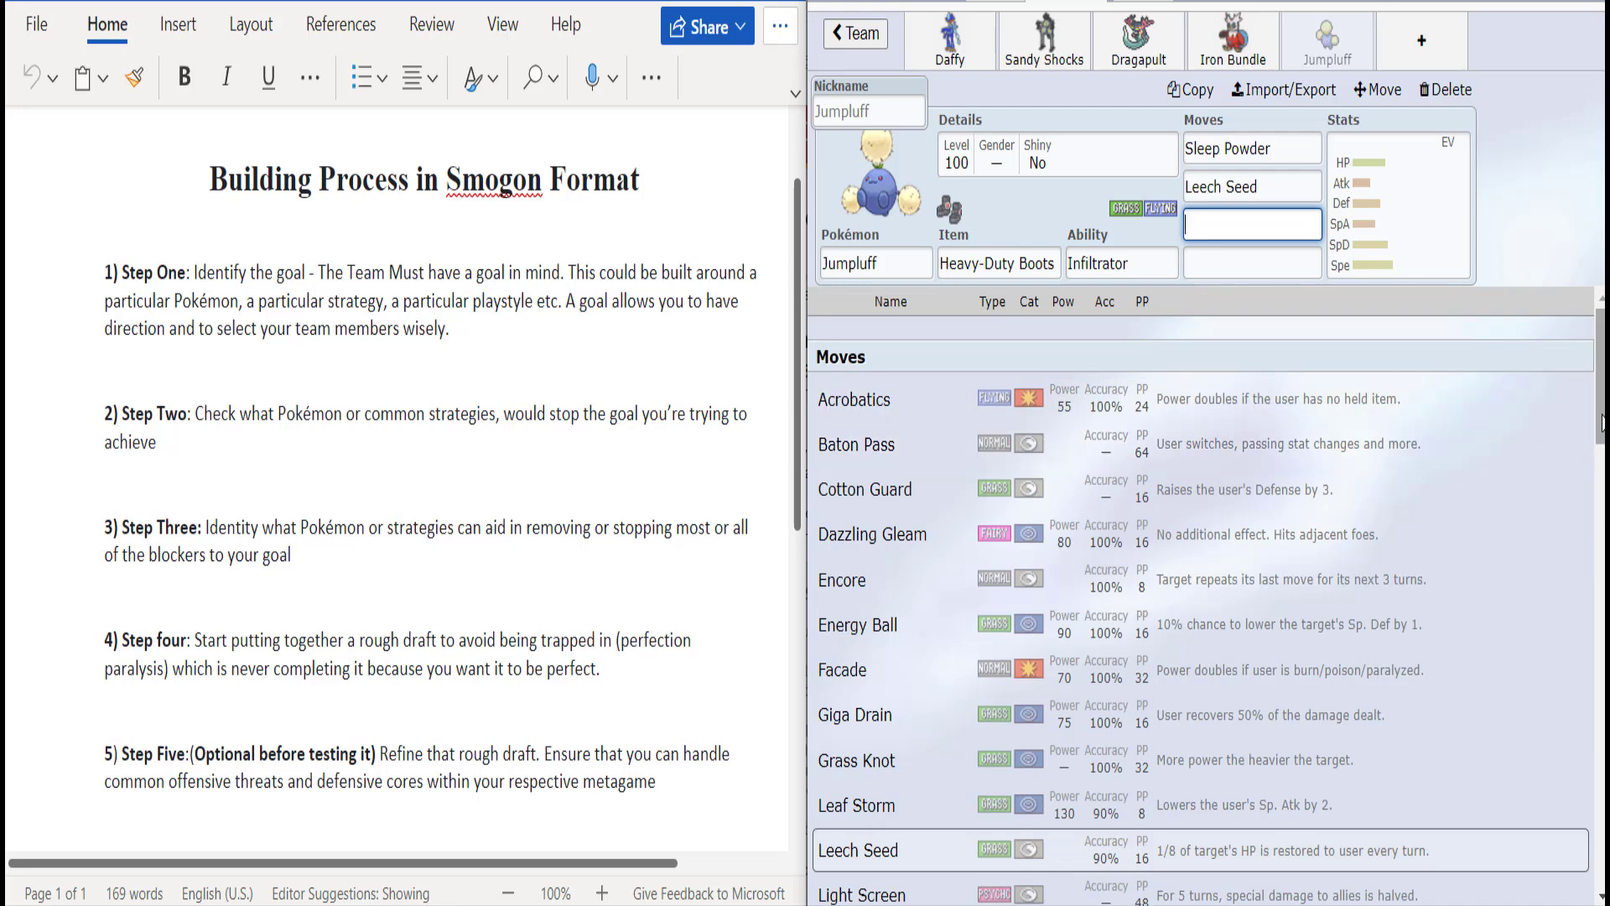
Step: Look through Jumpluff's available moves for a candidate for its third move
drag(1602, 423, 1602, 460)
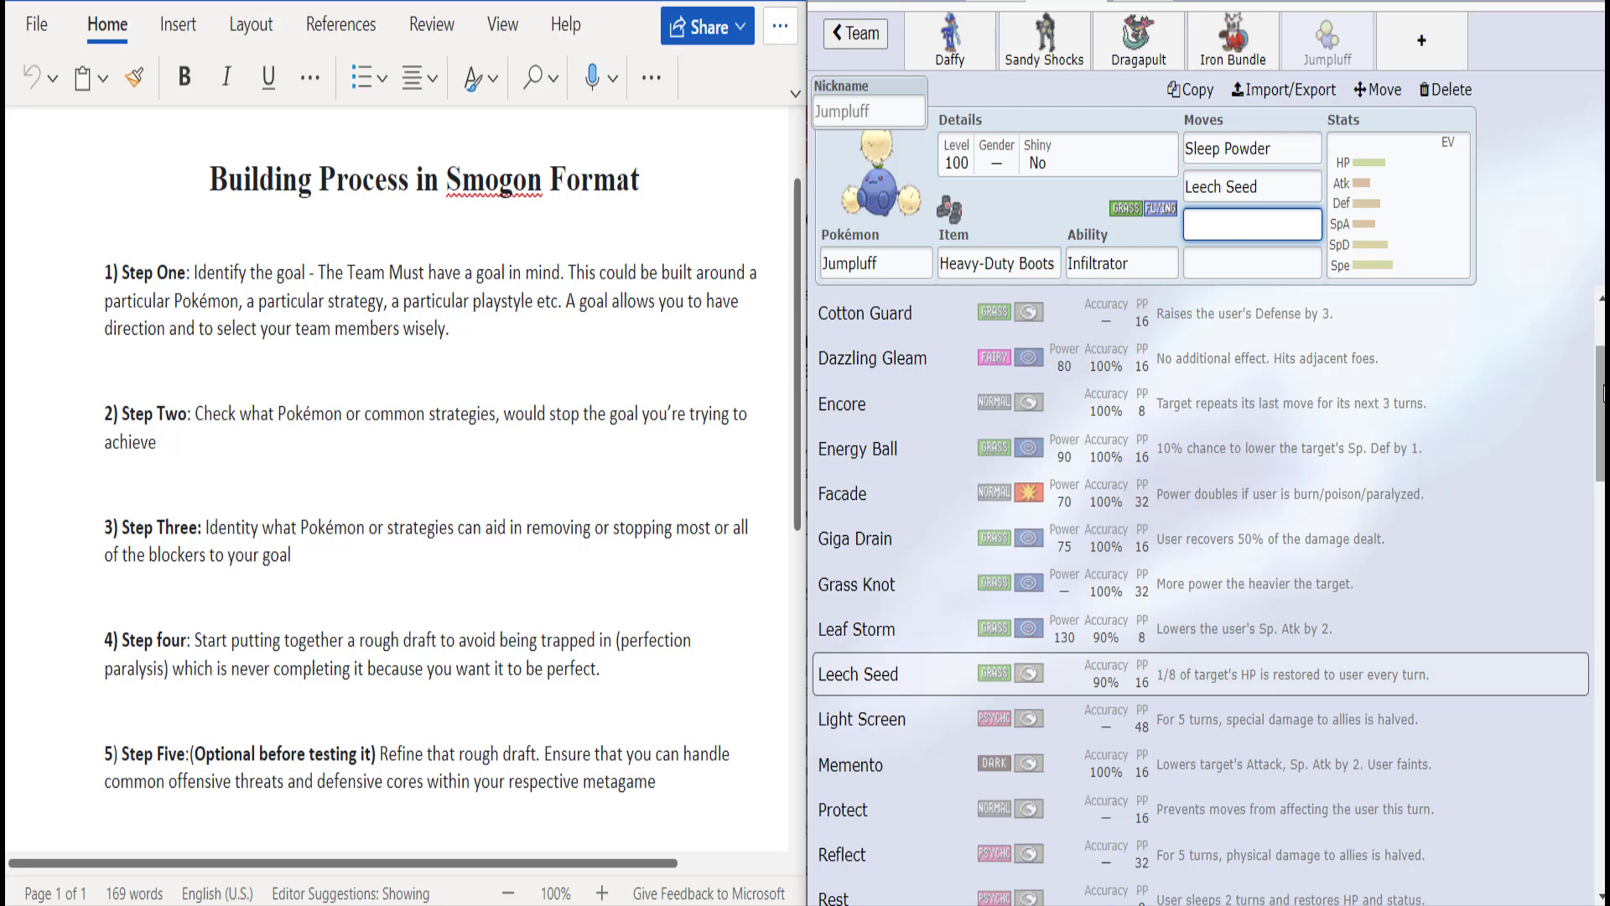
scroll(1199, 587, up, 3)
scroll(1199, 587, down, 5)
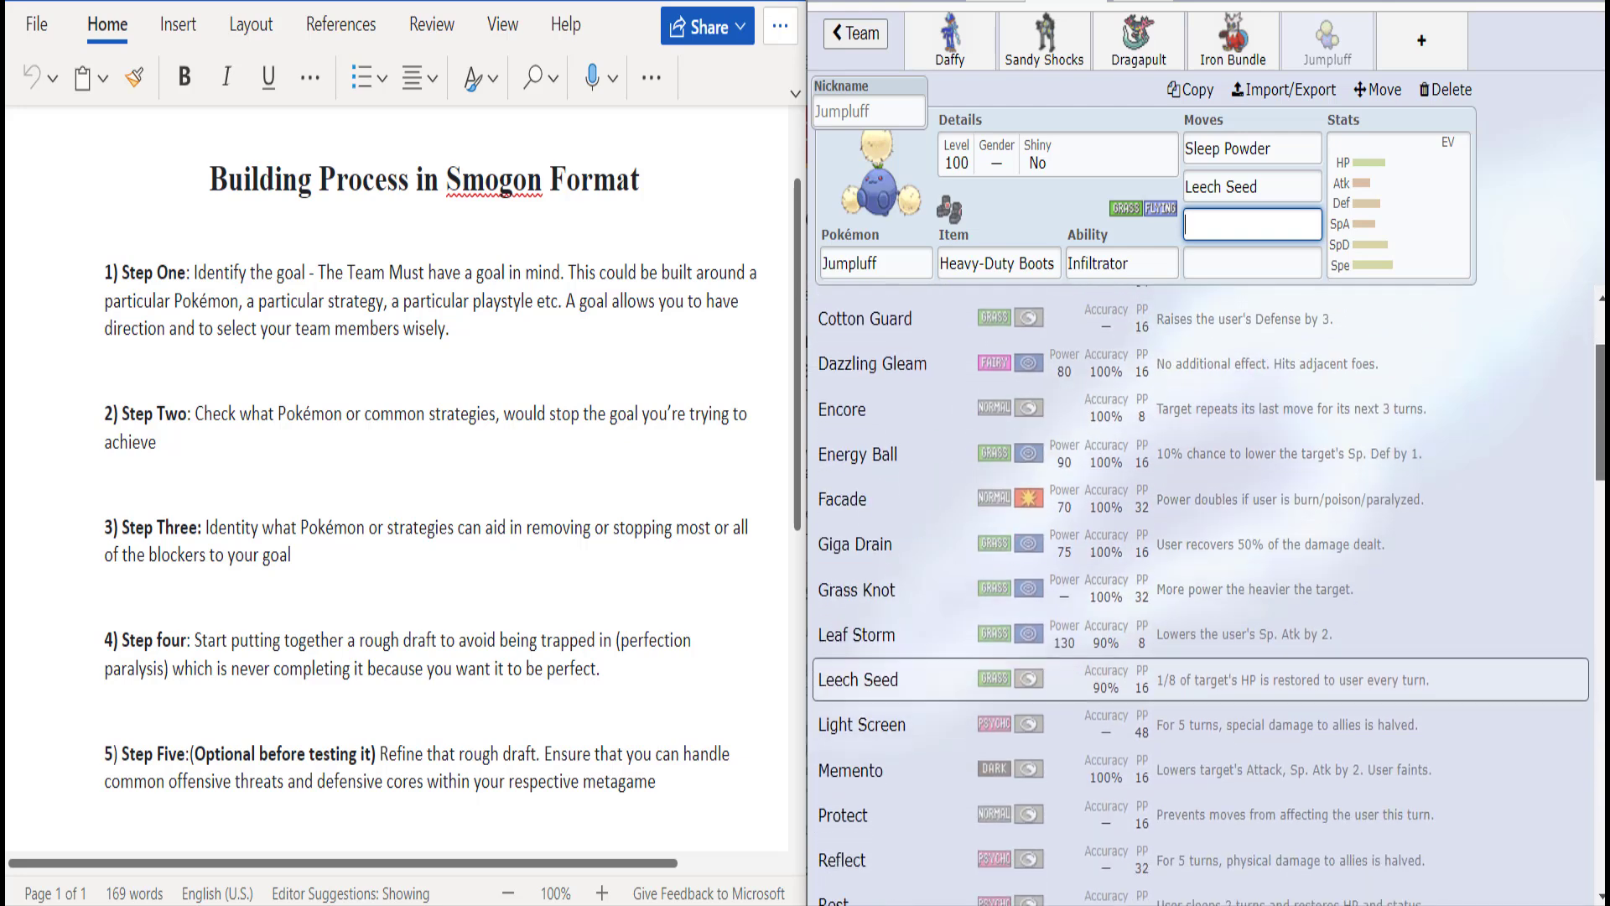
scroll(1199, 587, down, 2)
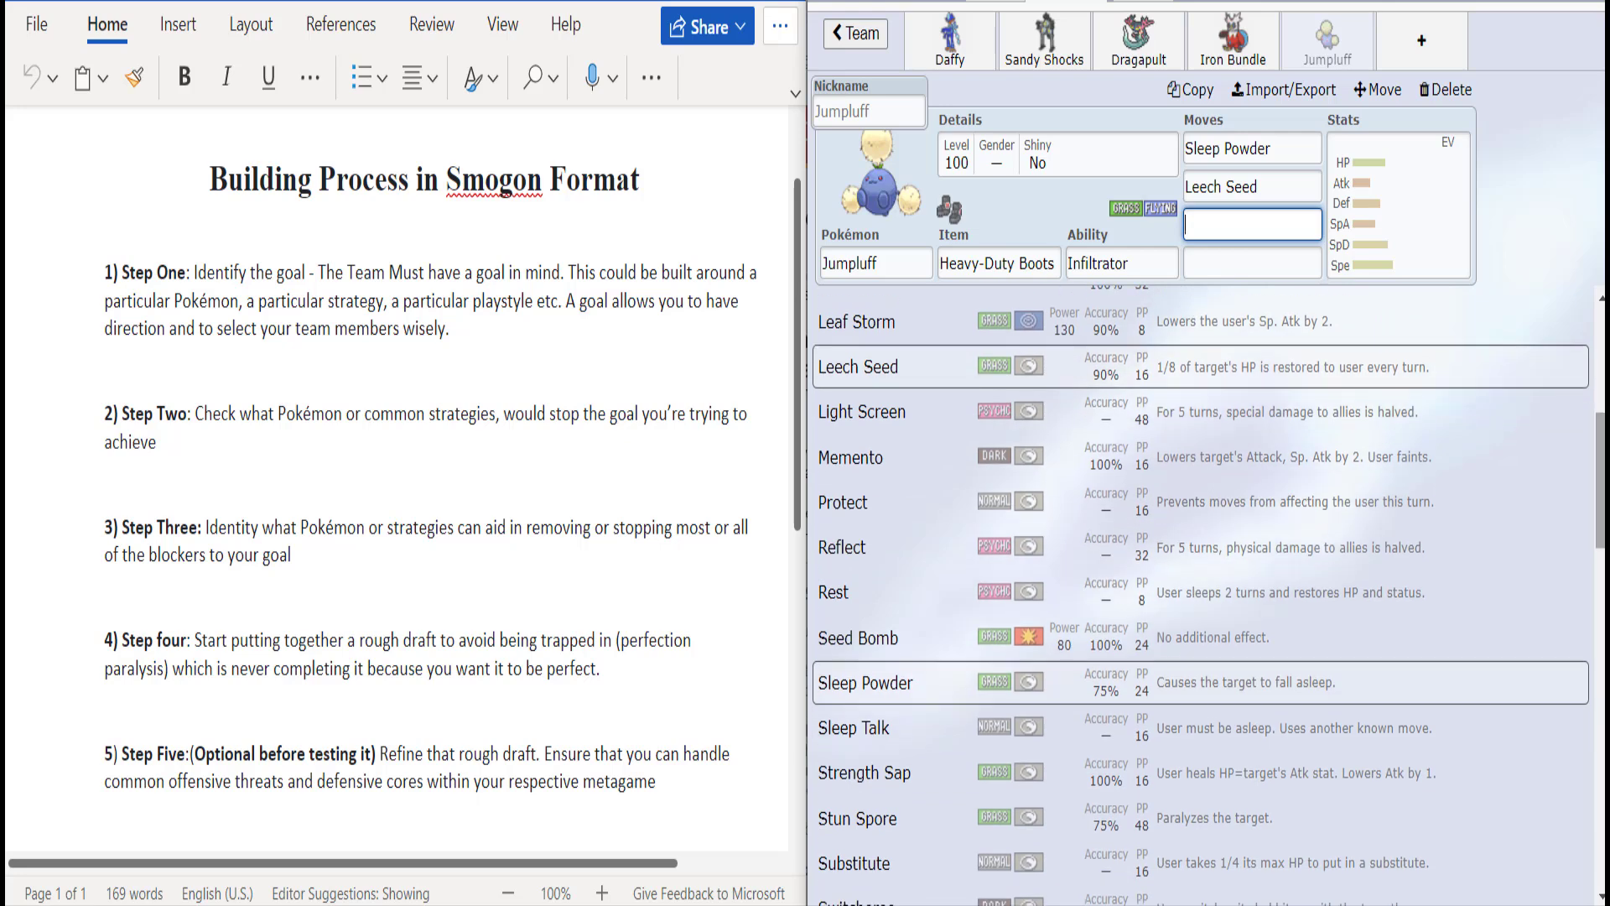
scroll(1199, 587, down, 7)
scroll(920, 315, down, 12)
Step: Browse the OU Pokémon list from Jumpluff's slot and replace Jumpluff with Rotom-Wash as the fifth team member
click(872, 262)
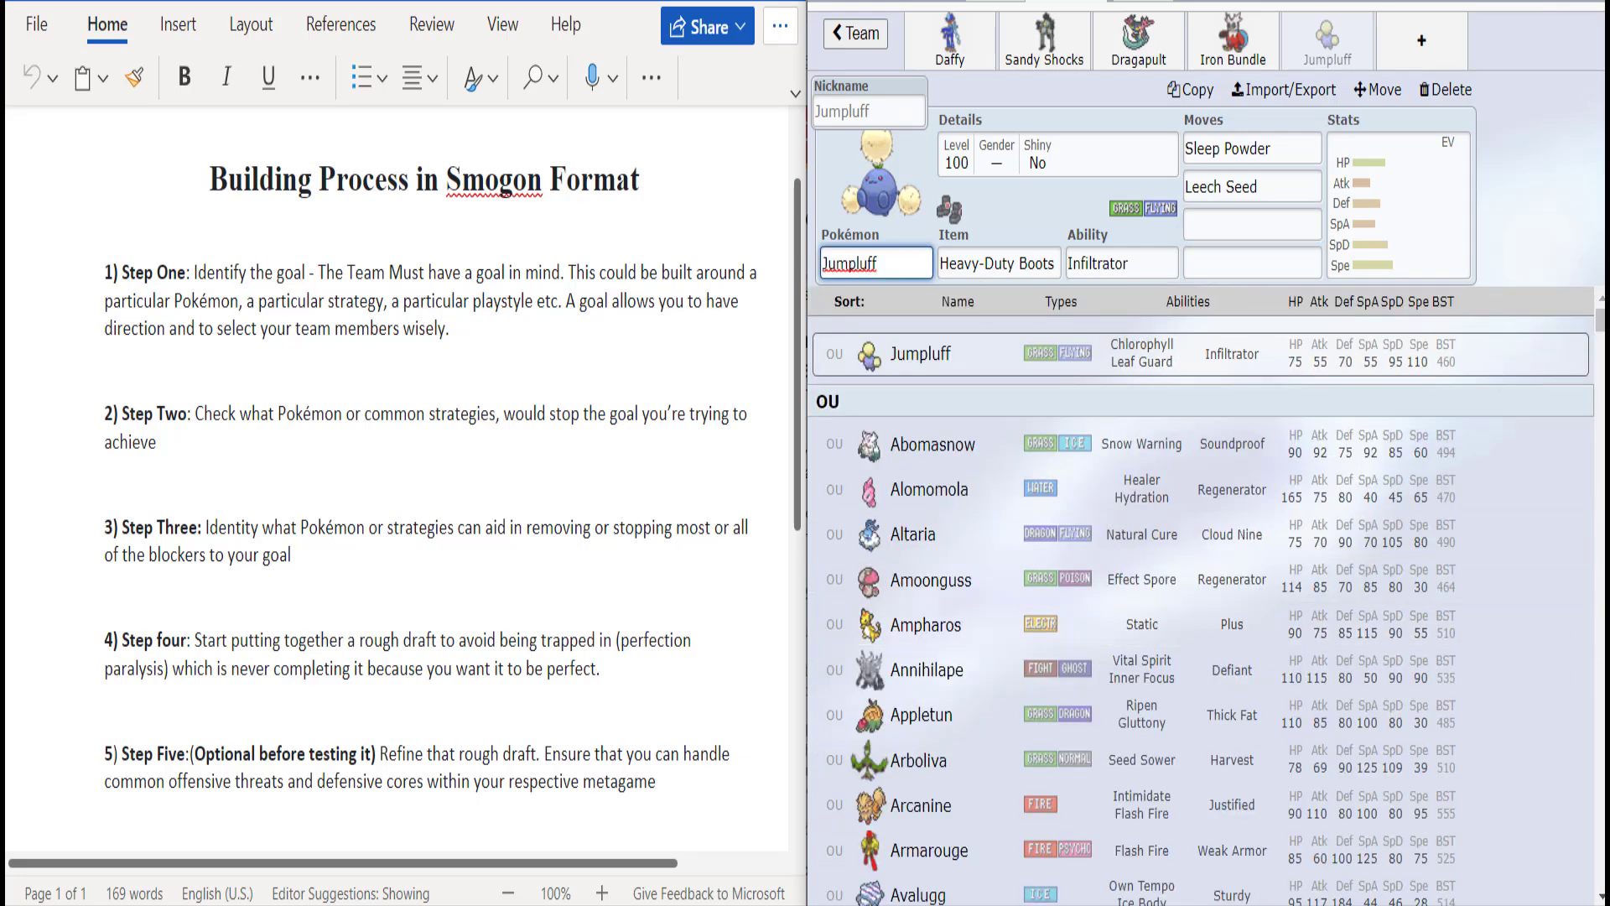
scroll(1199, 587, down, 8)
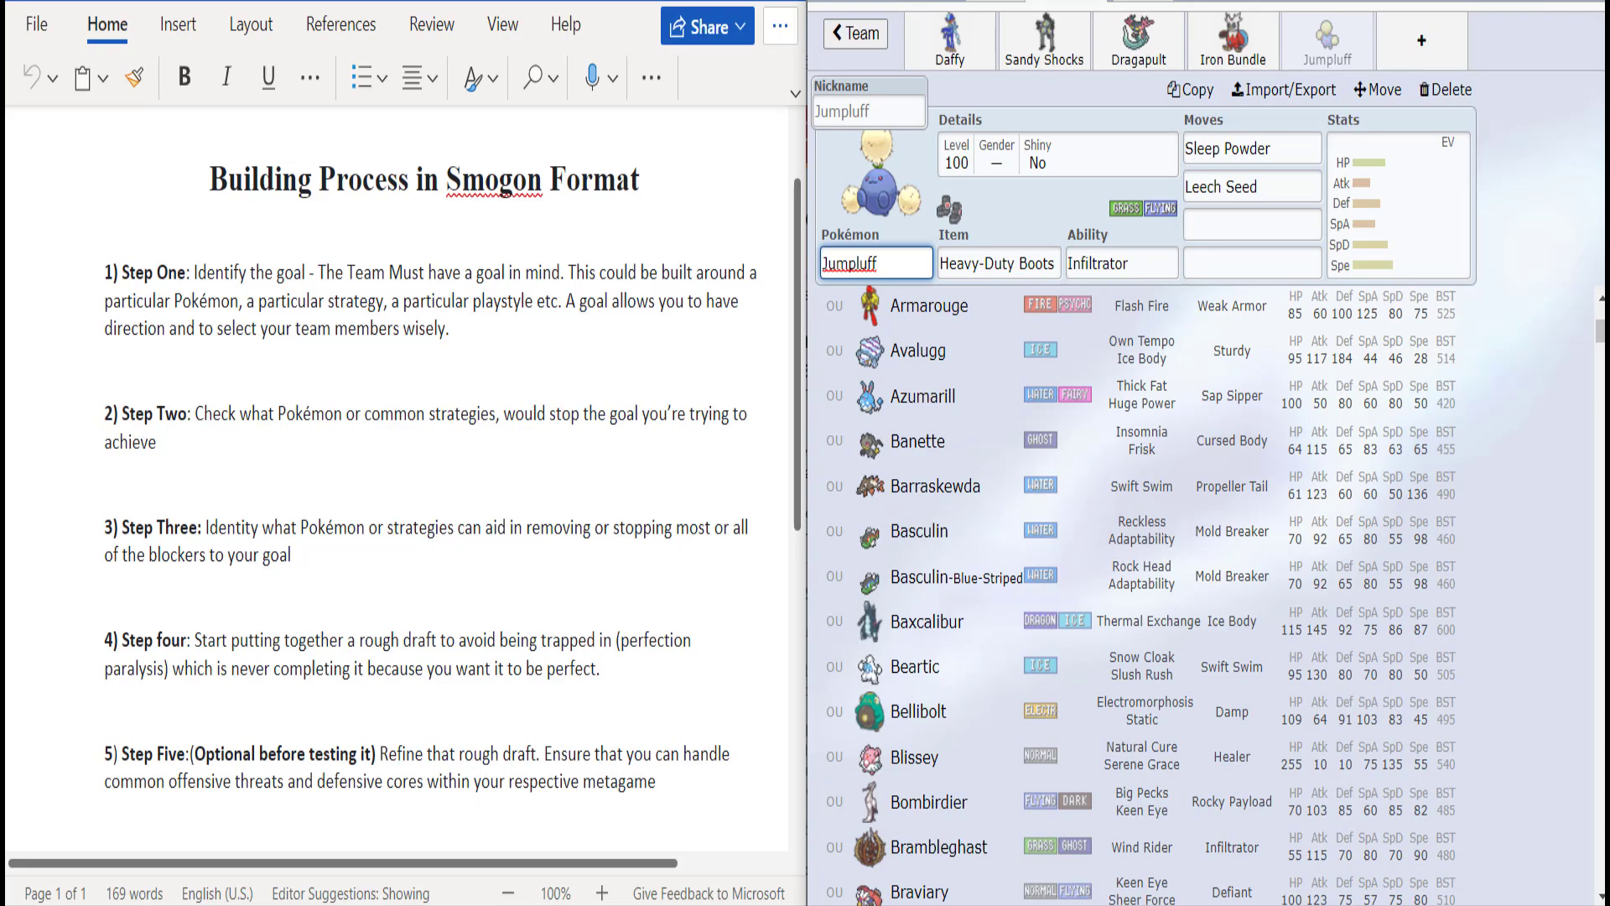
scroll(1200, 587, down, 8)
scroll(1199, 587, down, 8)
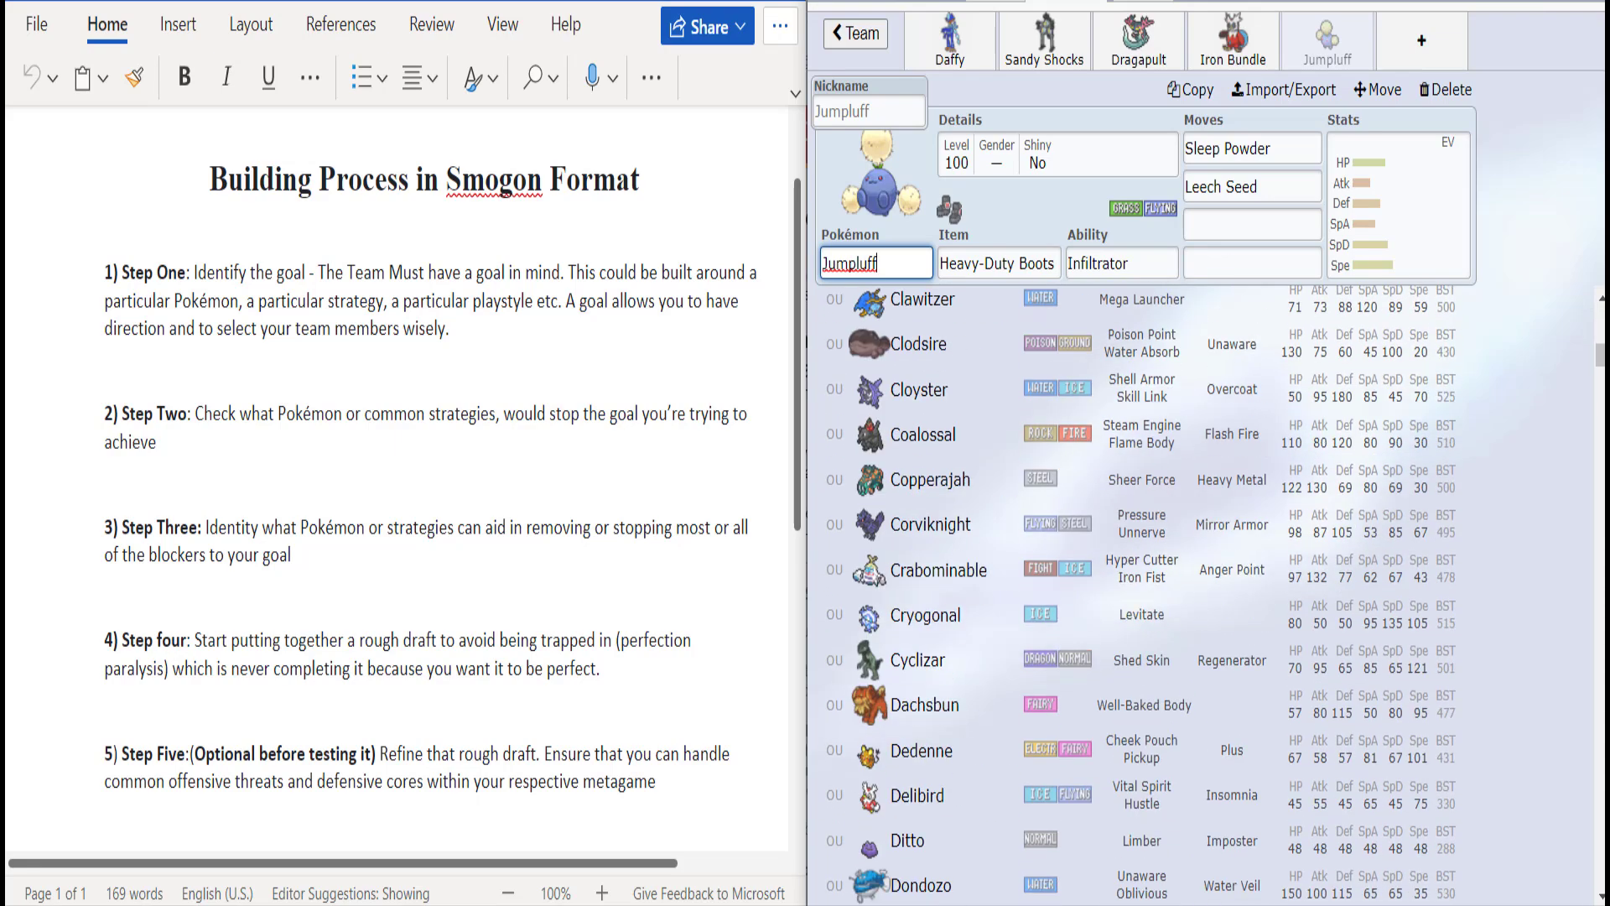
scroll(1199, 587, down, 8)
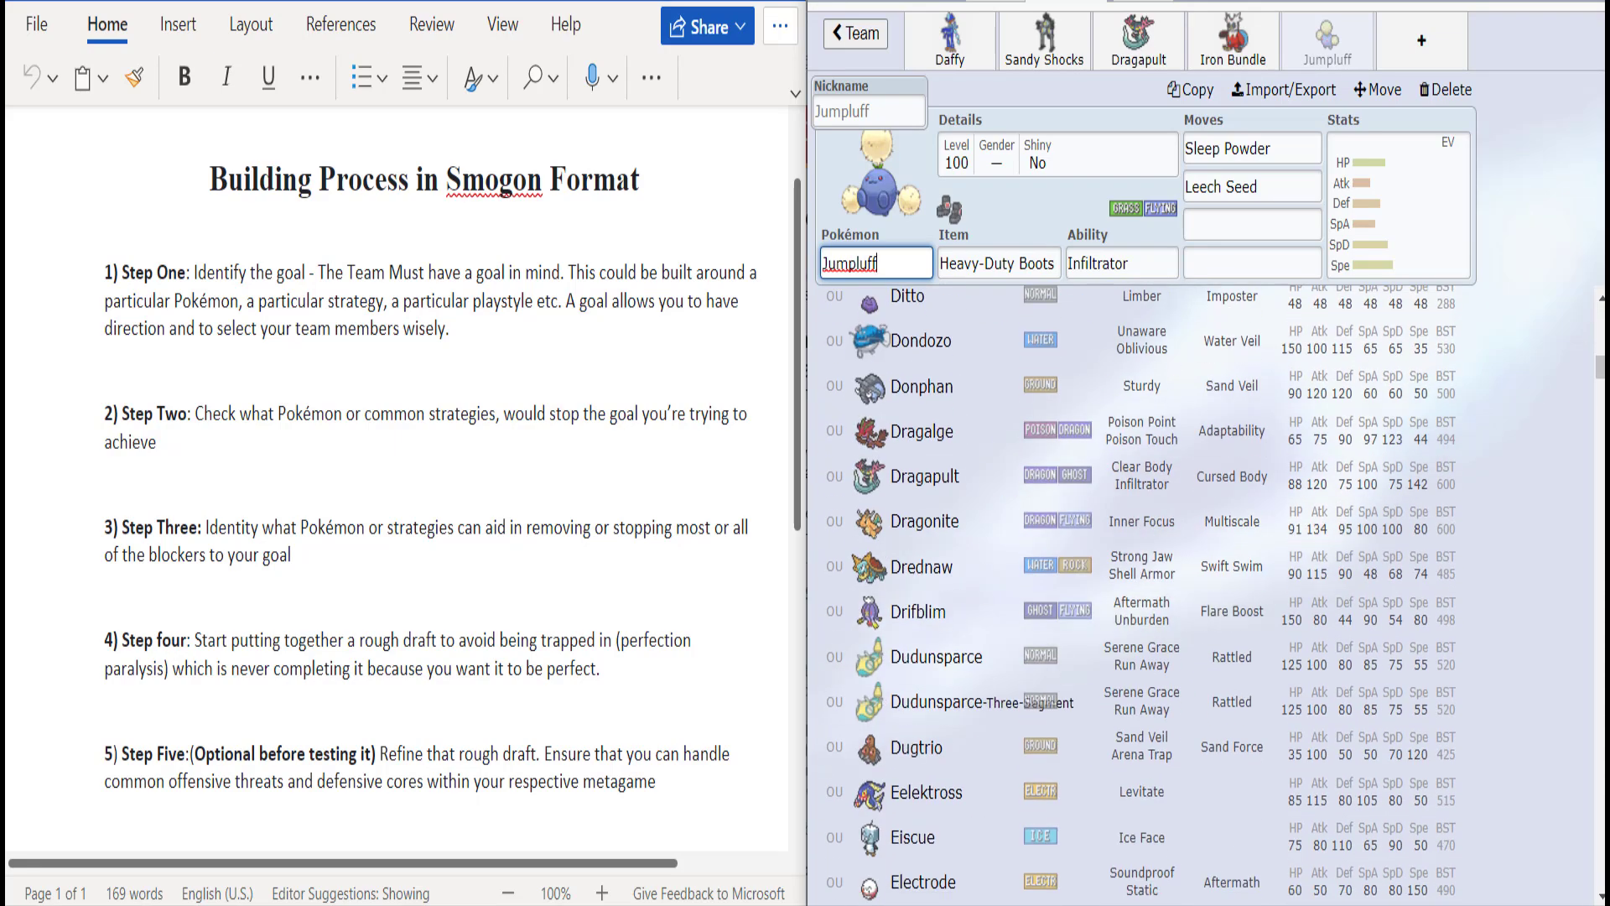
scroll(1200, 587, down, 20)
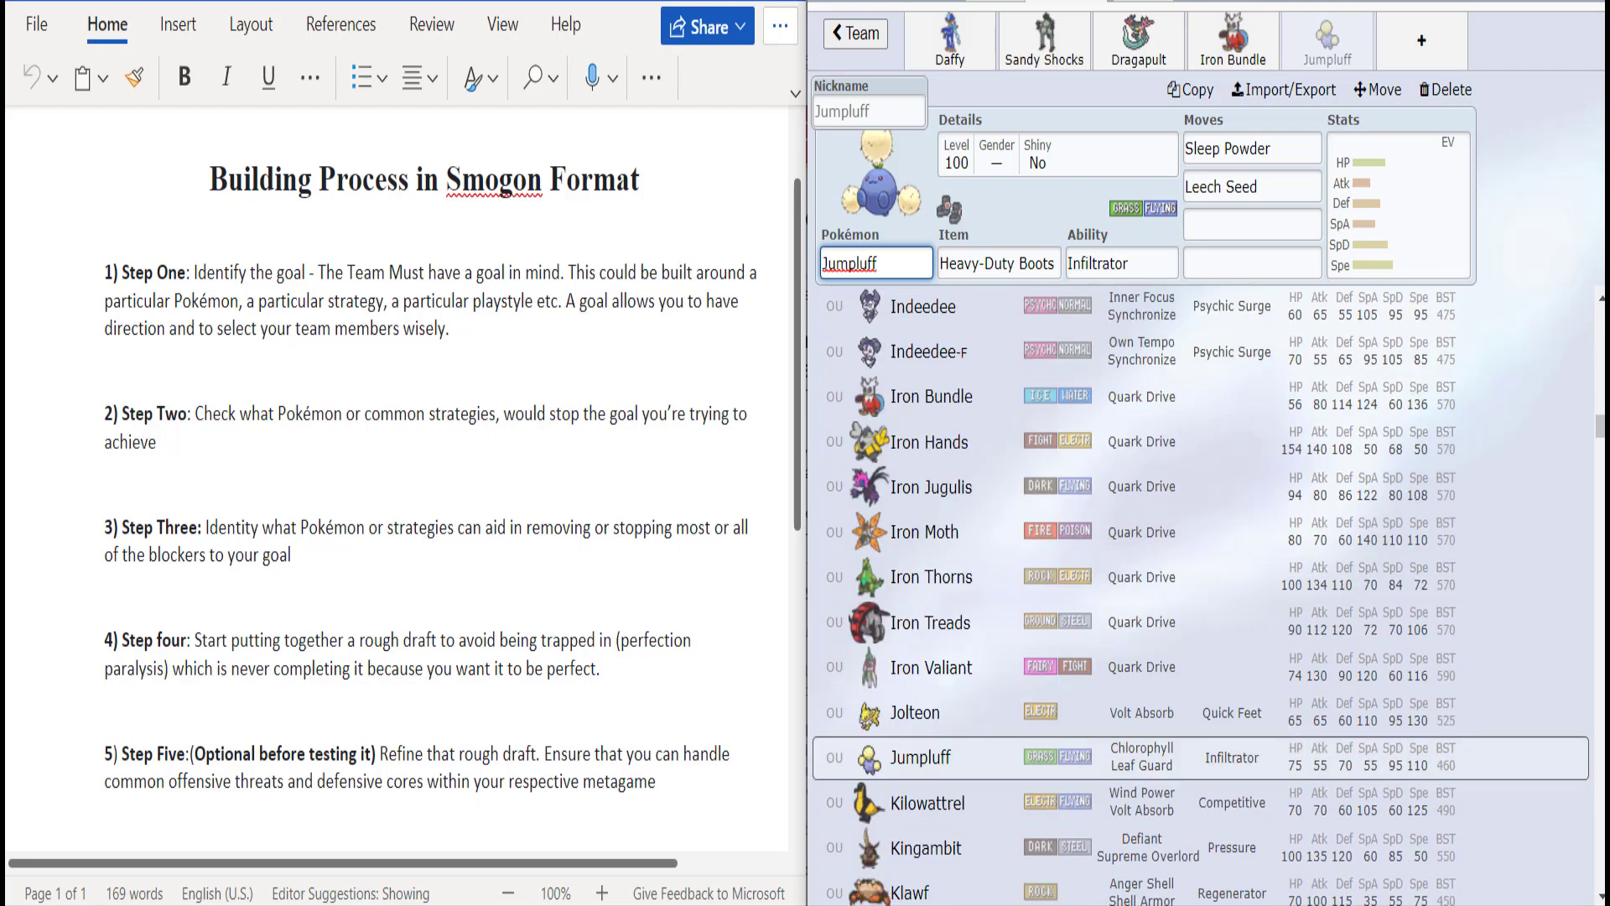
scroll(1199, 587, down, 8)
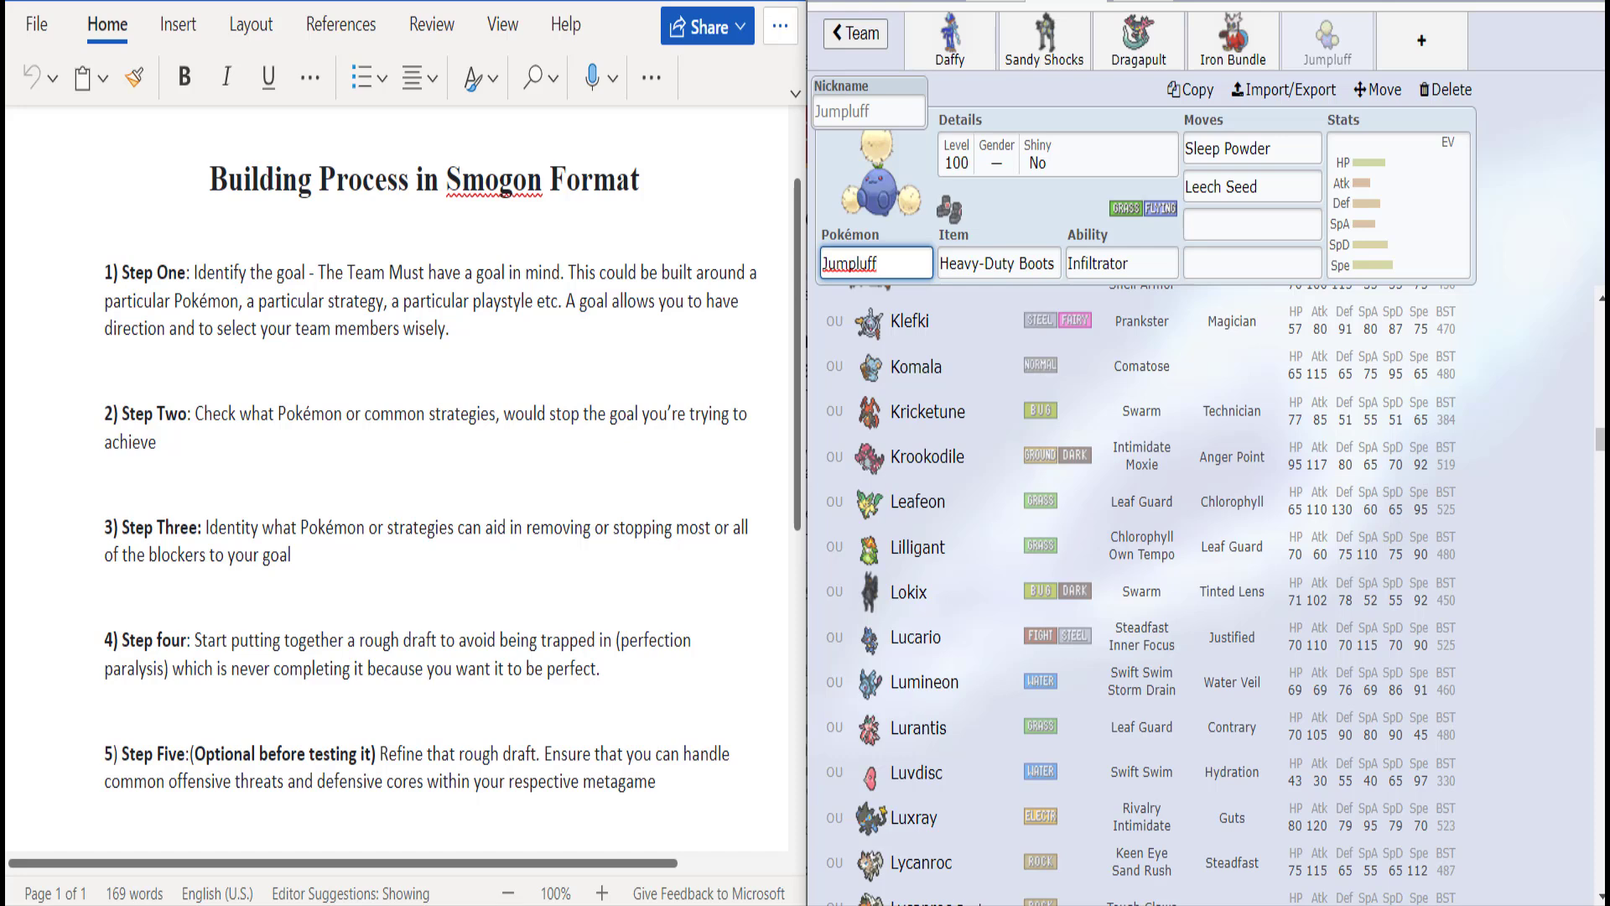
scroll(1199, 587, down, 8)
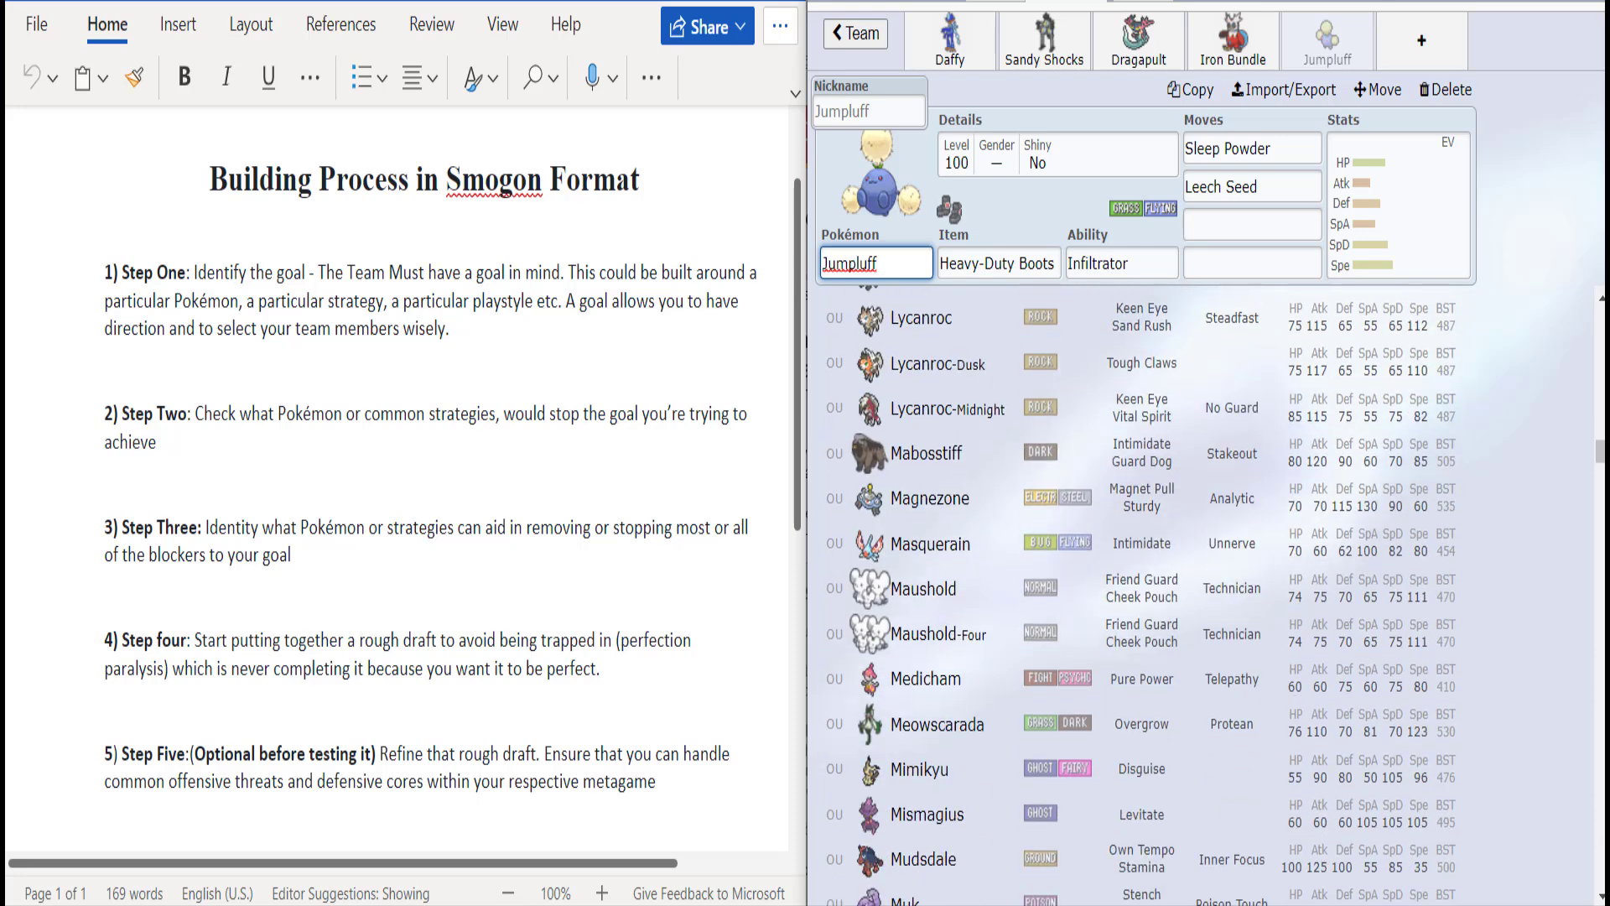
scroll(1199, 587, down, 8)
scroll(1199, 587, down, 8)
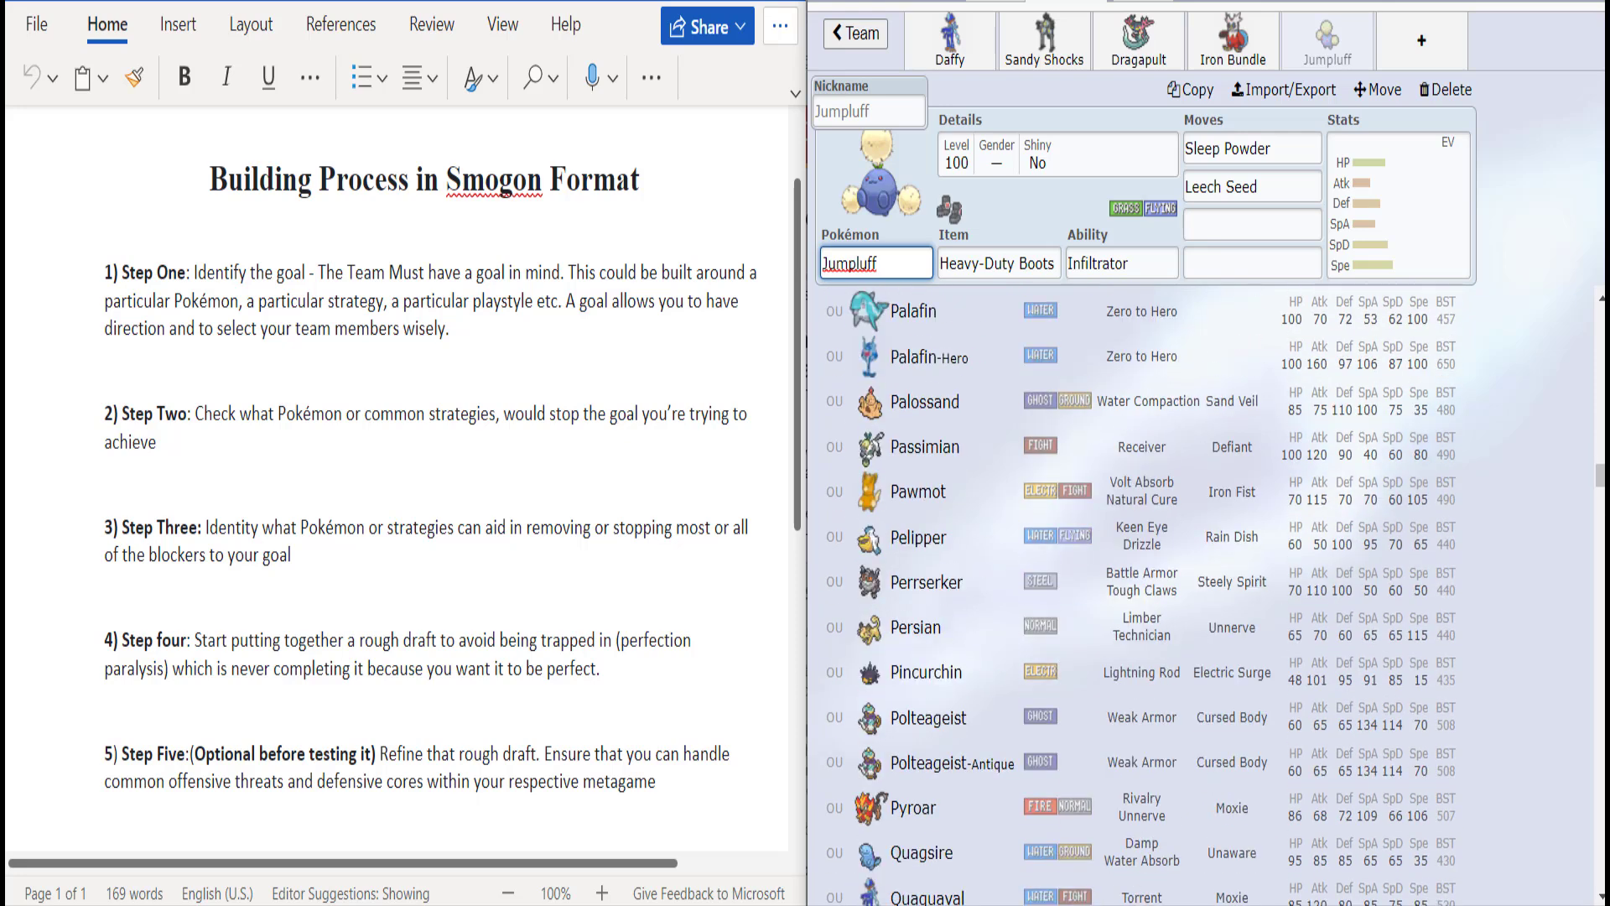
scroll(1100, 792, up, 8)
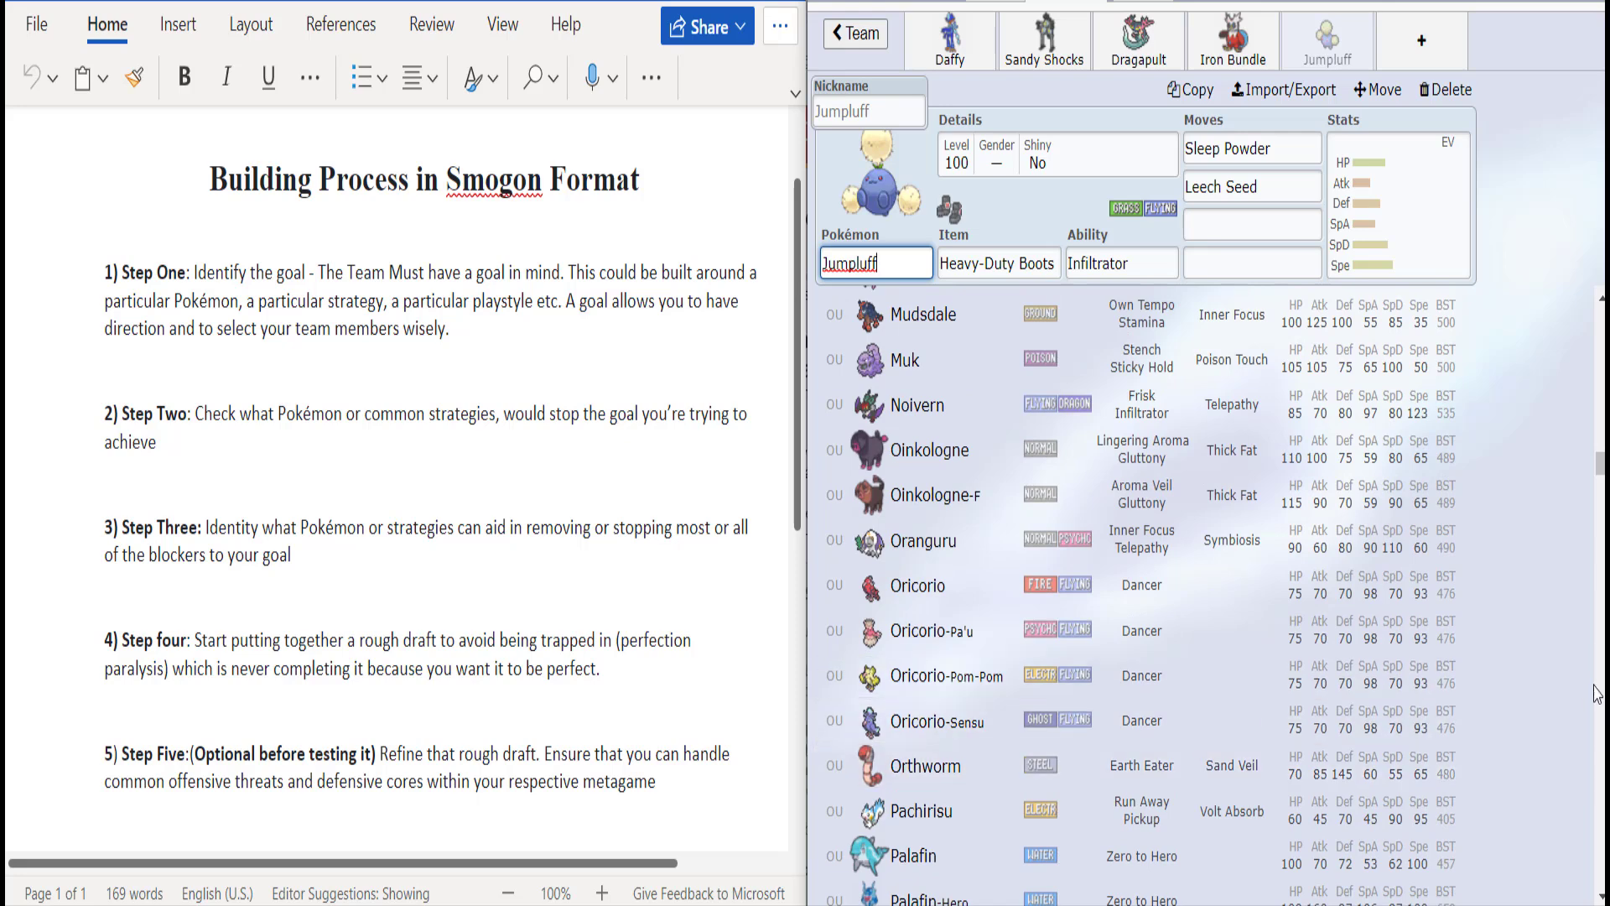
scroll(1101, 671, down, 8)
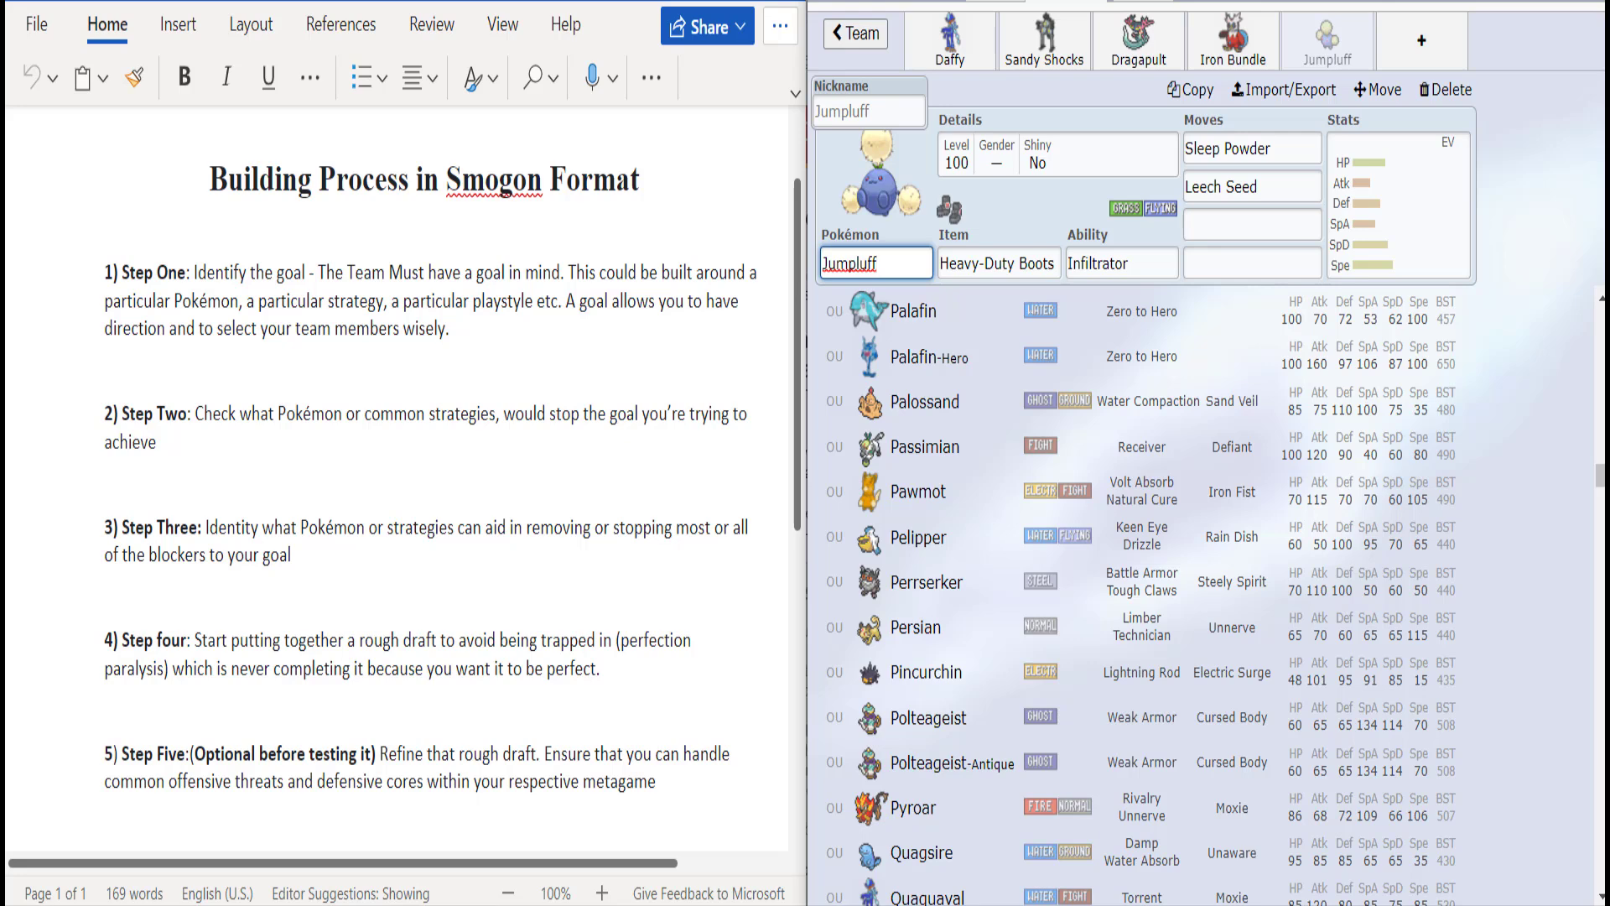
scroll(1207, 587, down, 6)
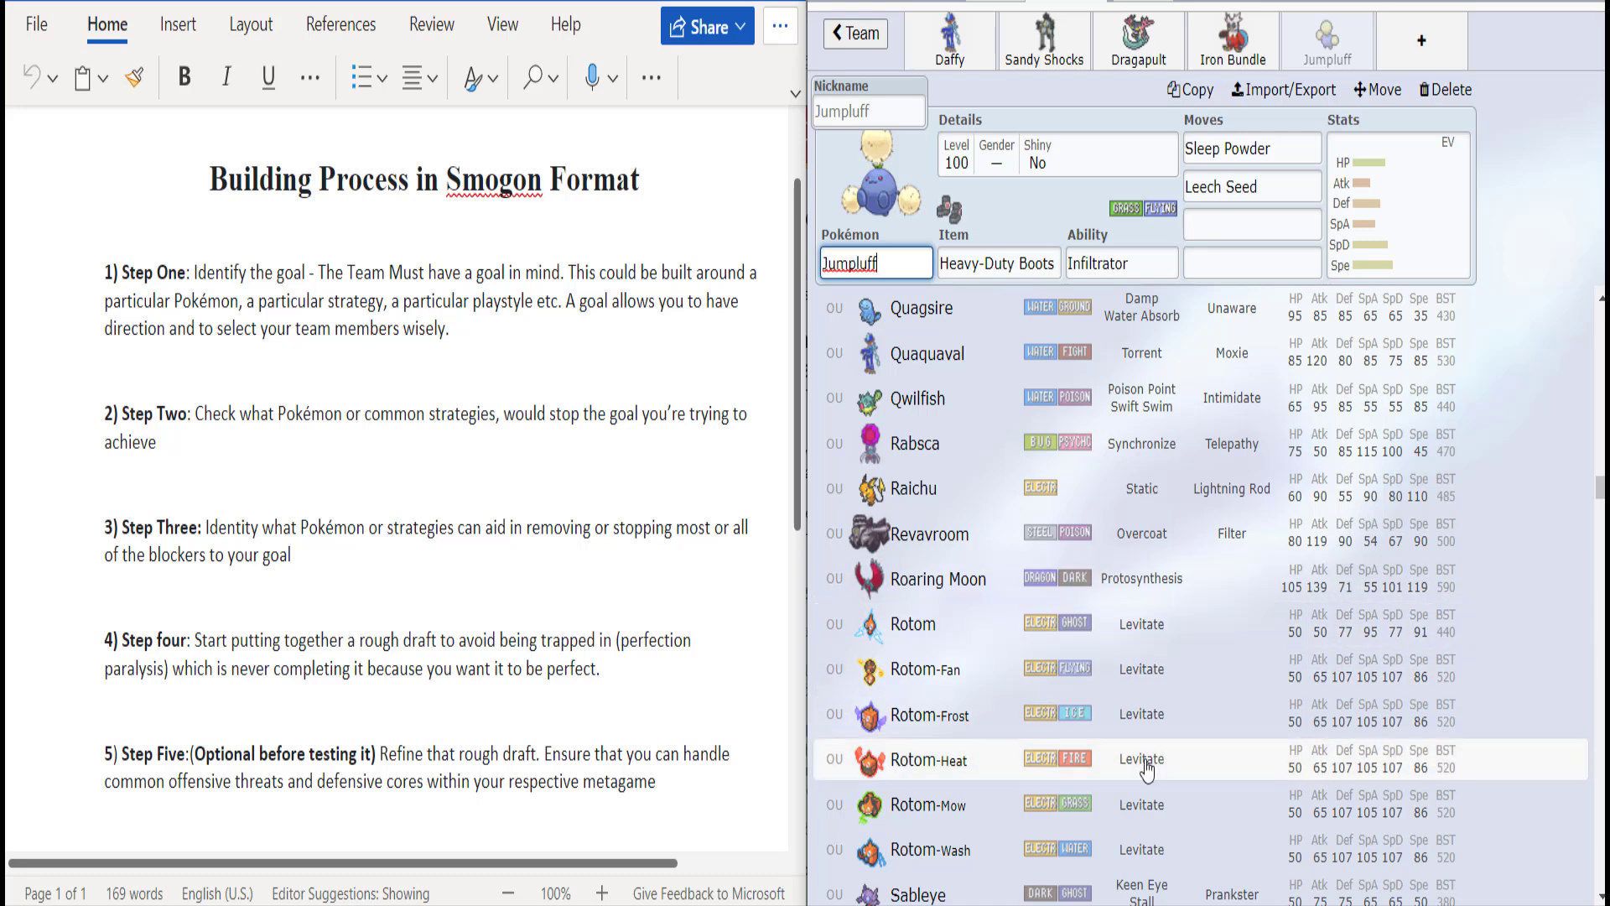
scroll(1126, 782, down, 2)
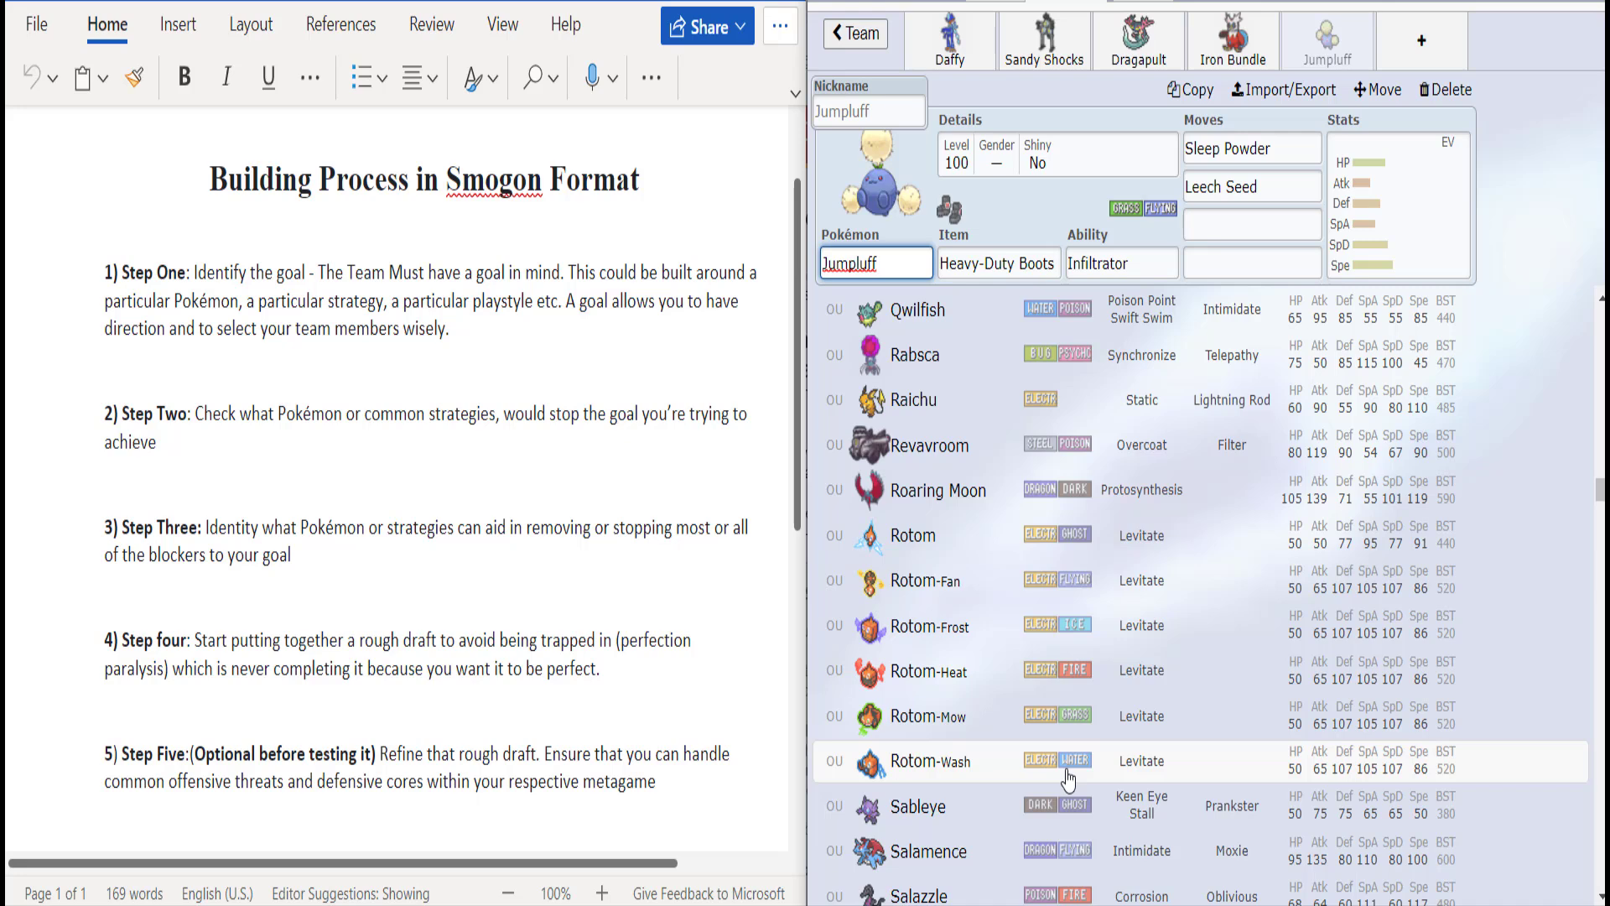
scroll(1061, 755, down, 1)
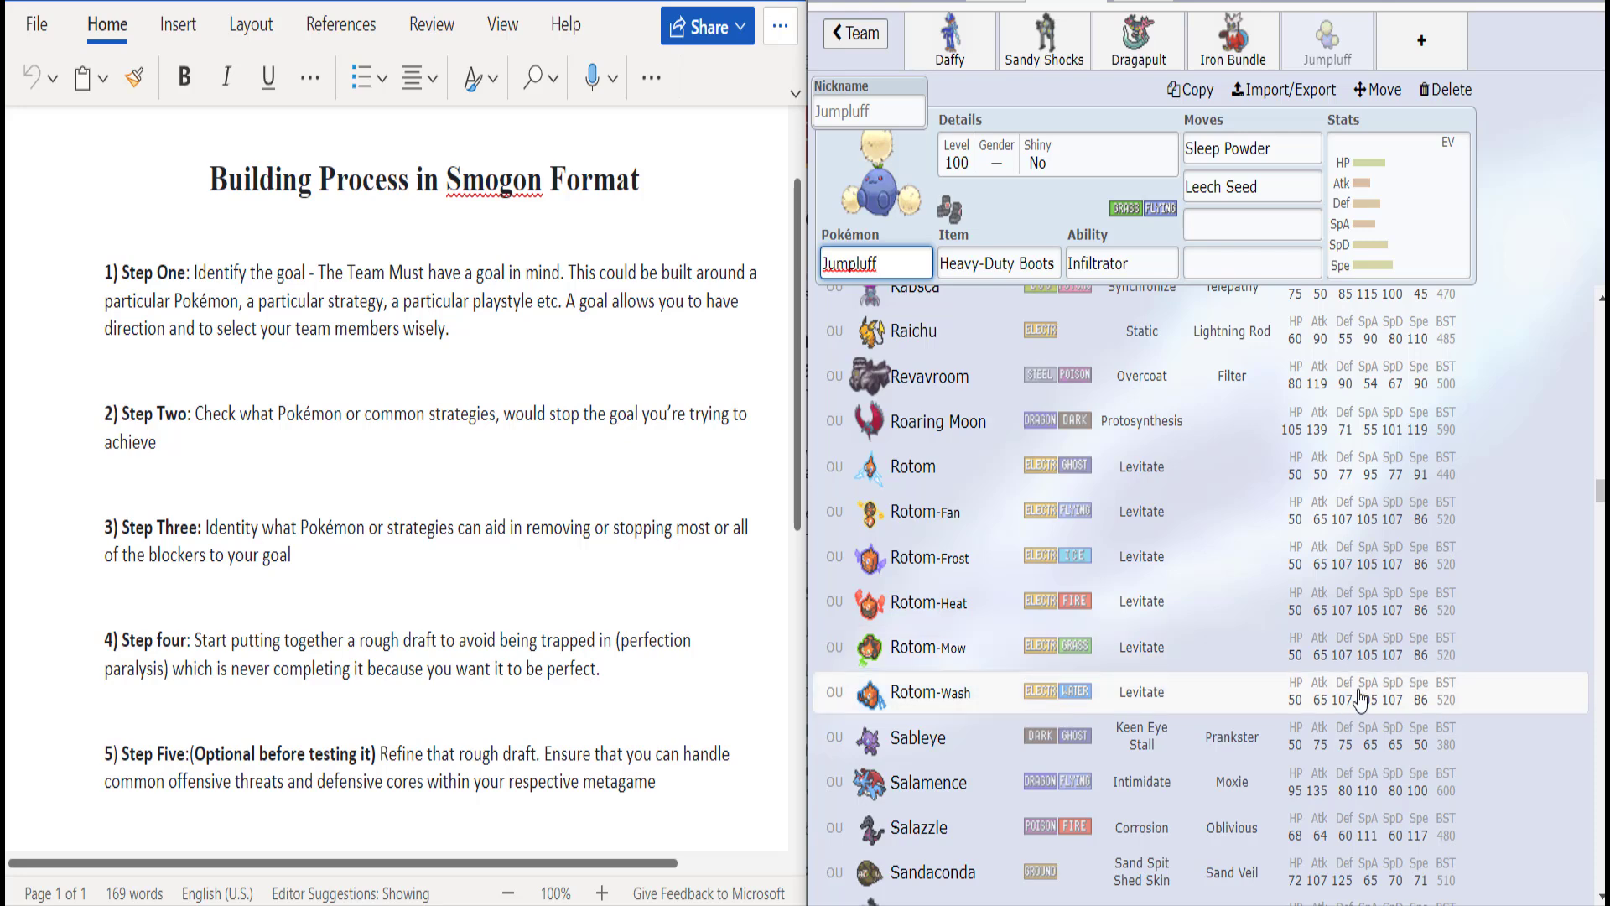
scroll(1032, 671, down, 6)
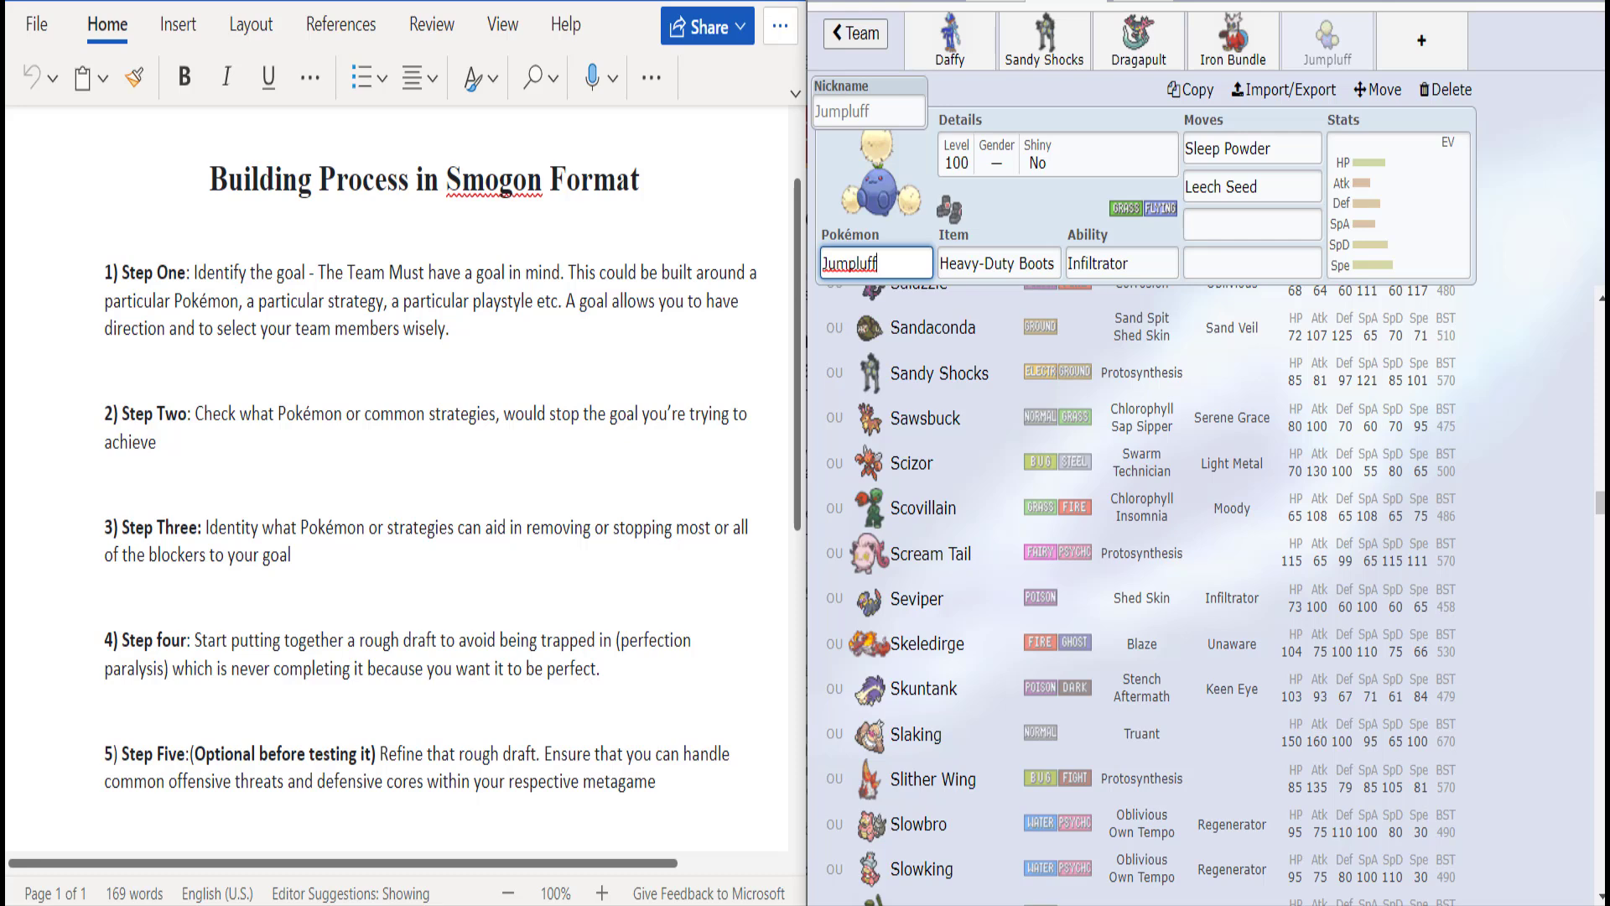
scroll(1602, 503, up, 6)
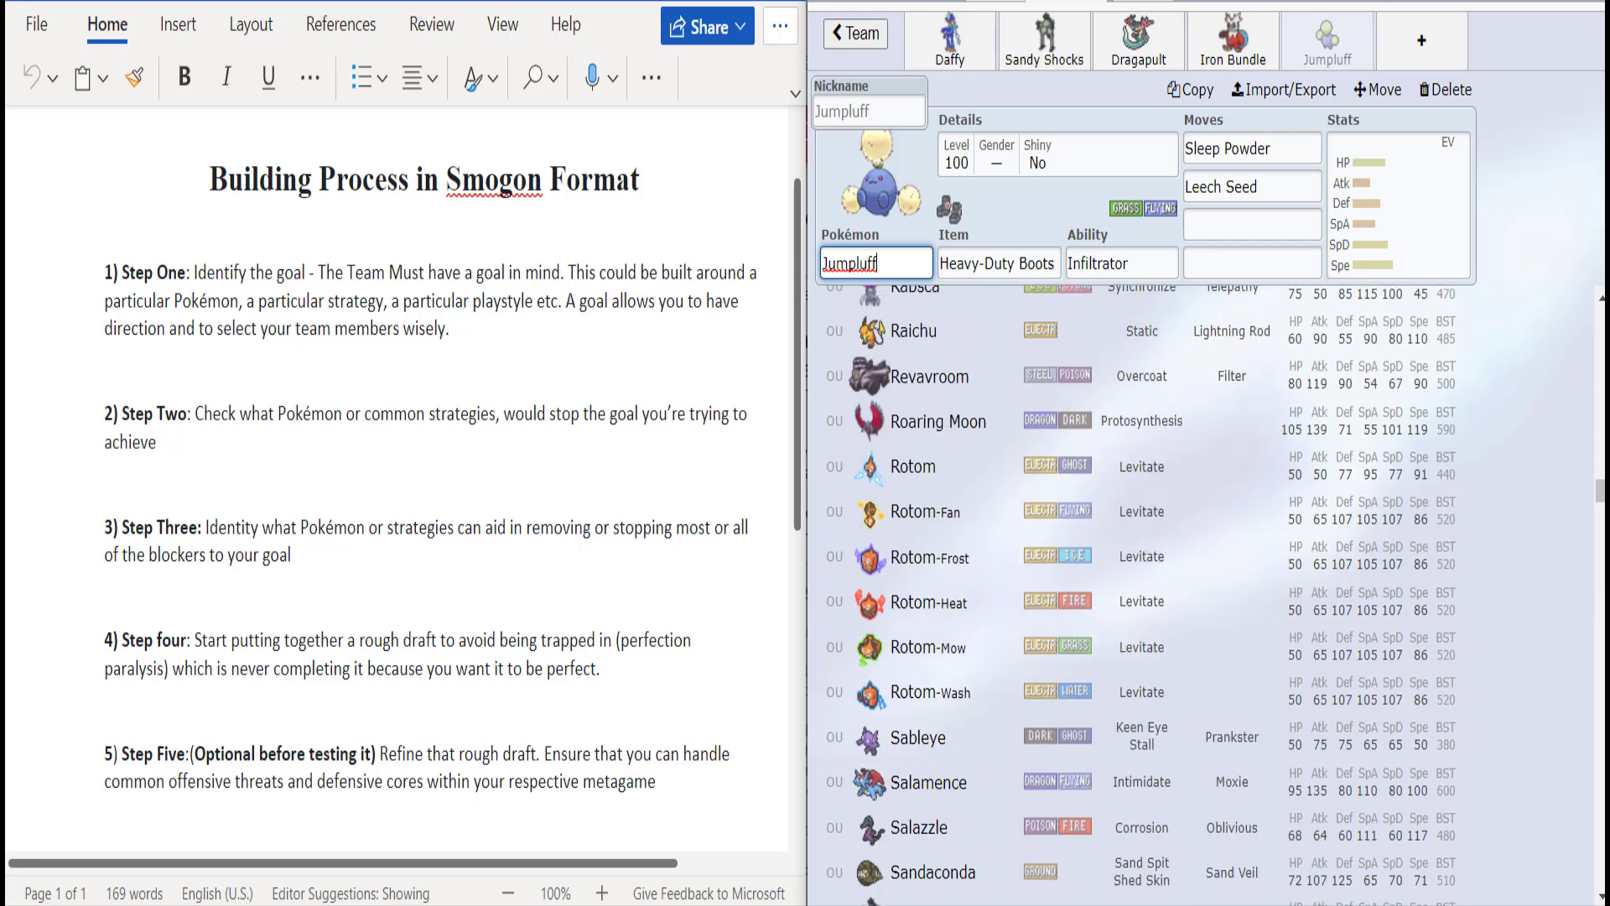
click(971, 709)
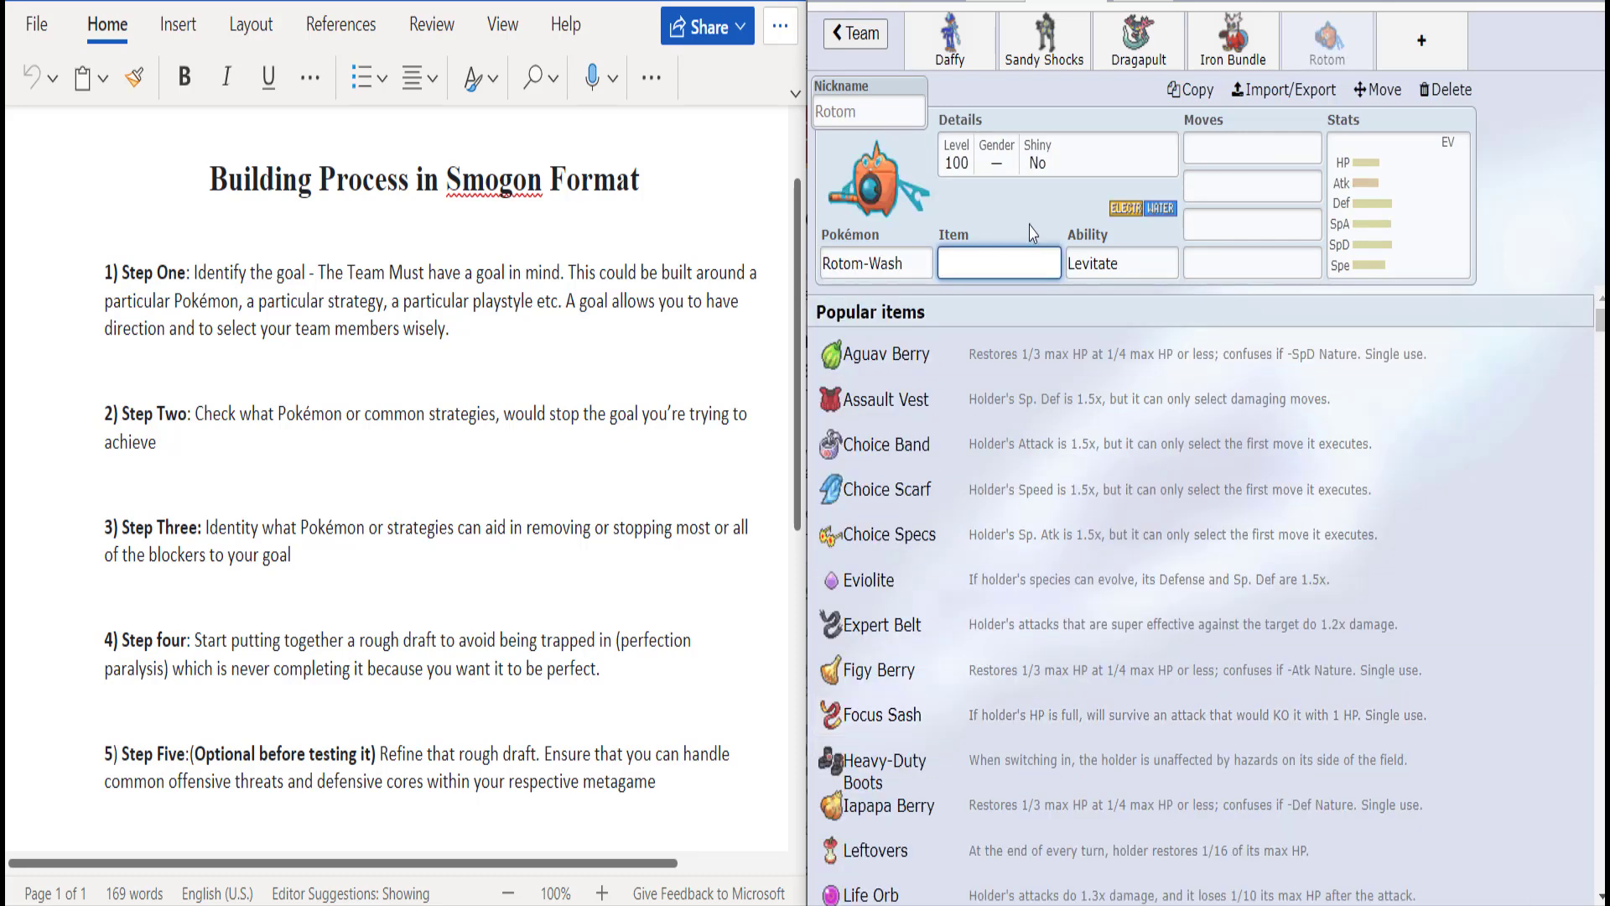
click(1279, 219)
text(def)
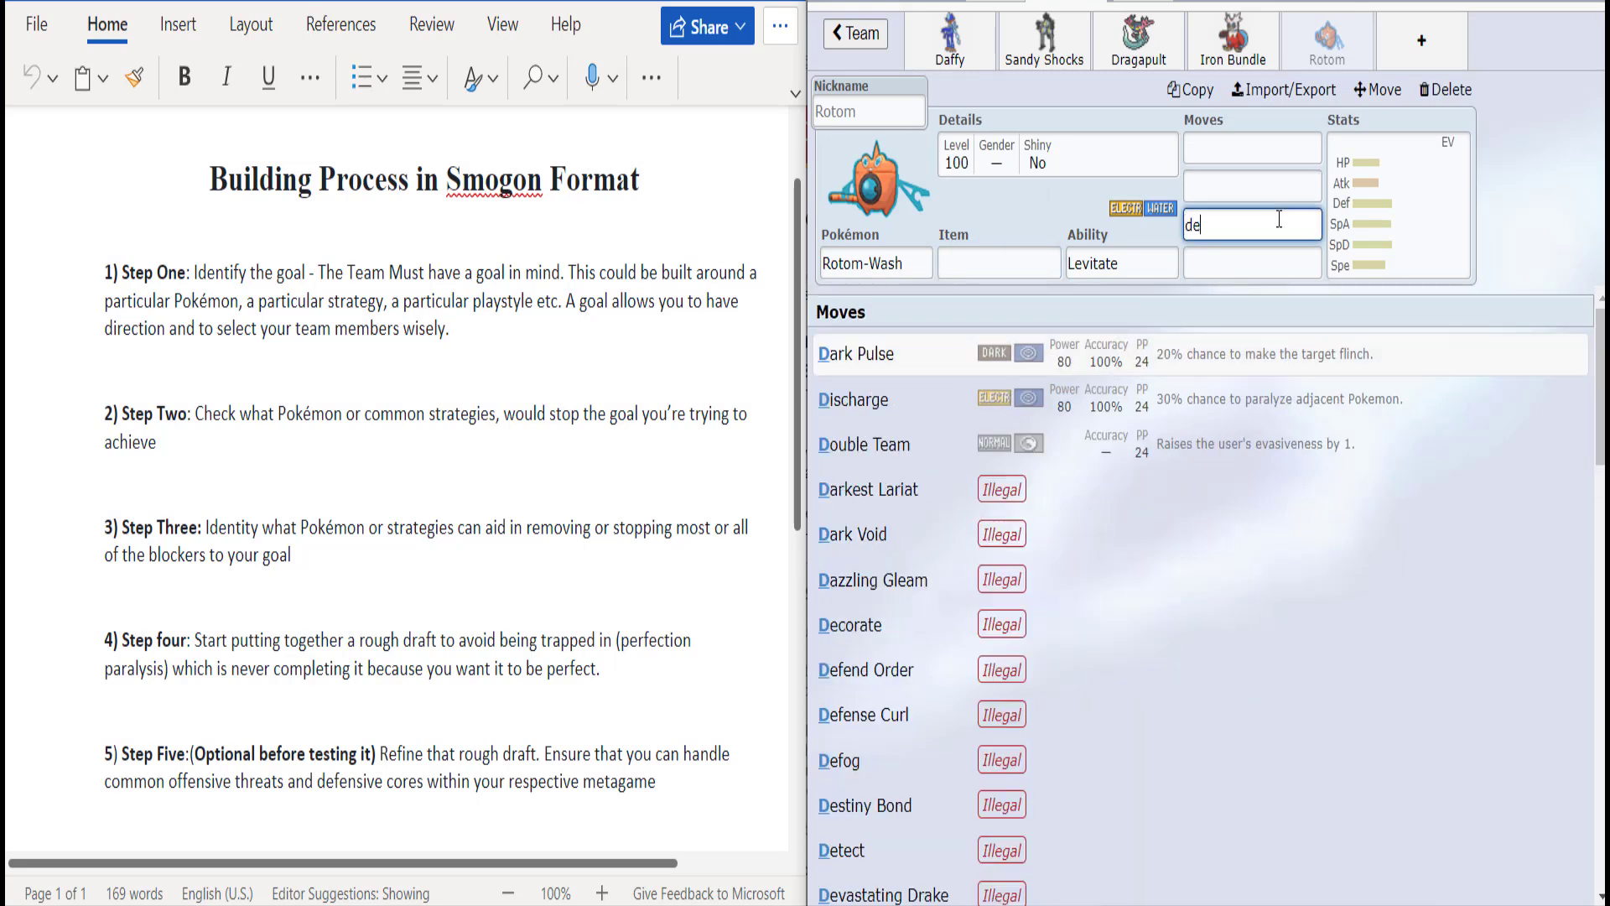
key(BackSpace)
key(BackSpace)
key(BackSpace)
click(1003, 262)
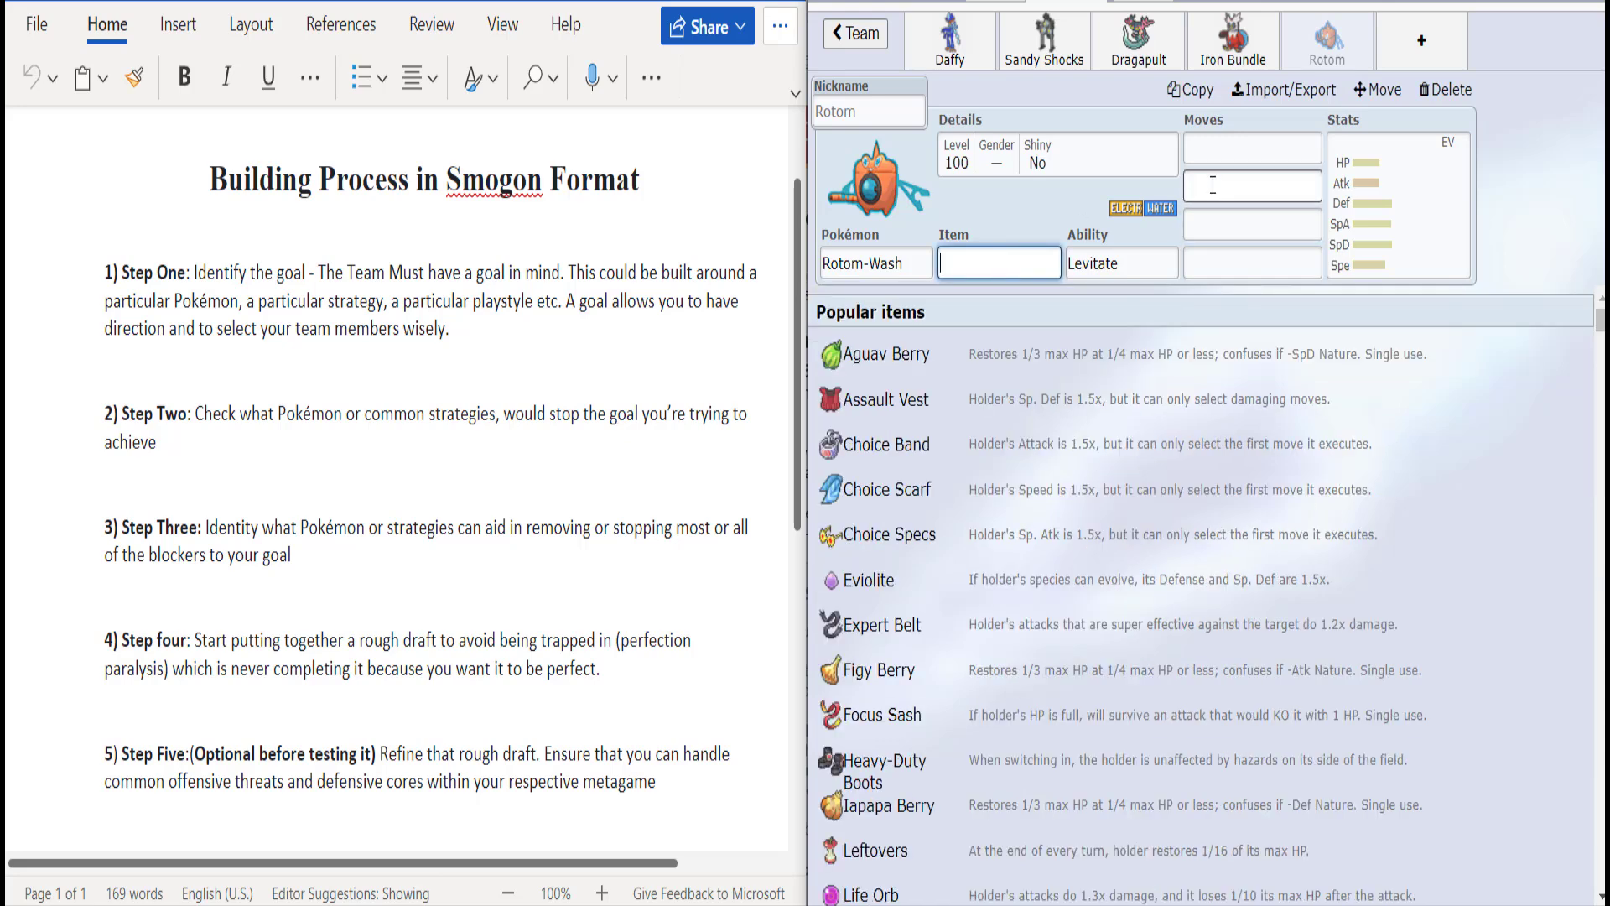
Step: Give Rotom-Wash Will-O-Wisp as its first move and Volt Switch as its second
click(1226, 160)
text(wil)
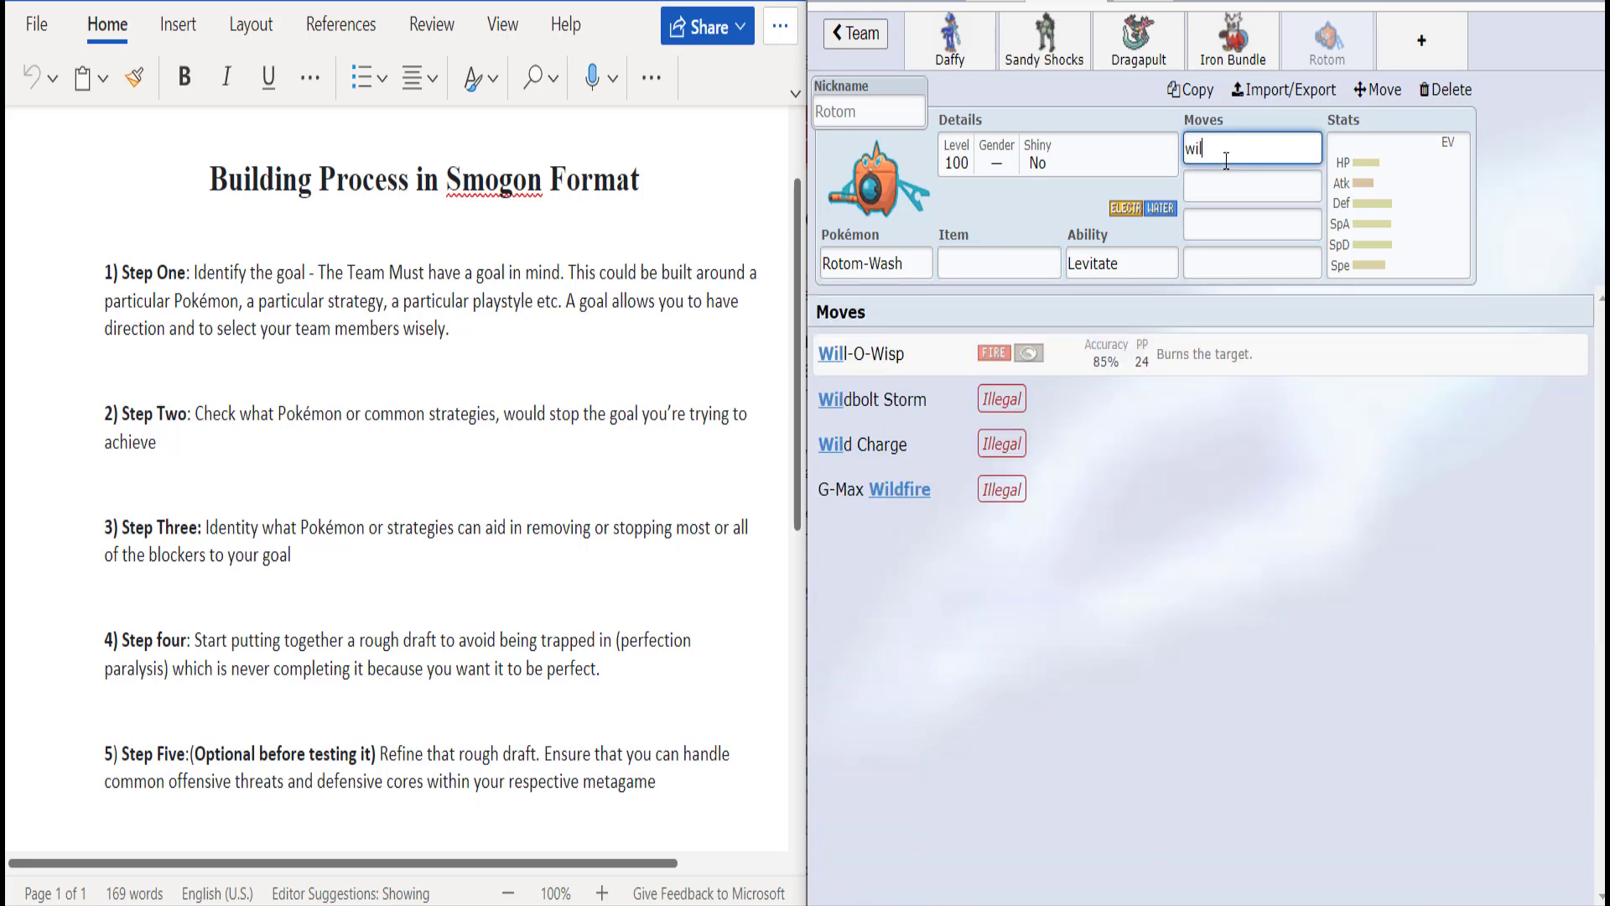
key(Return)
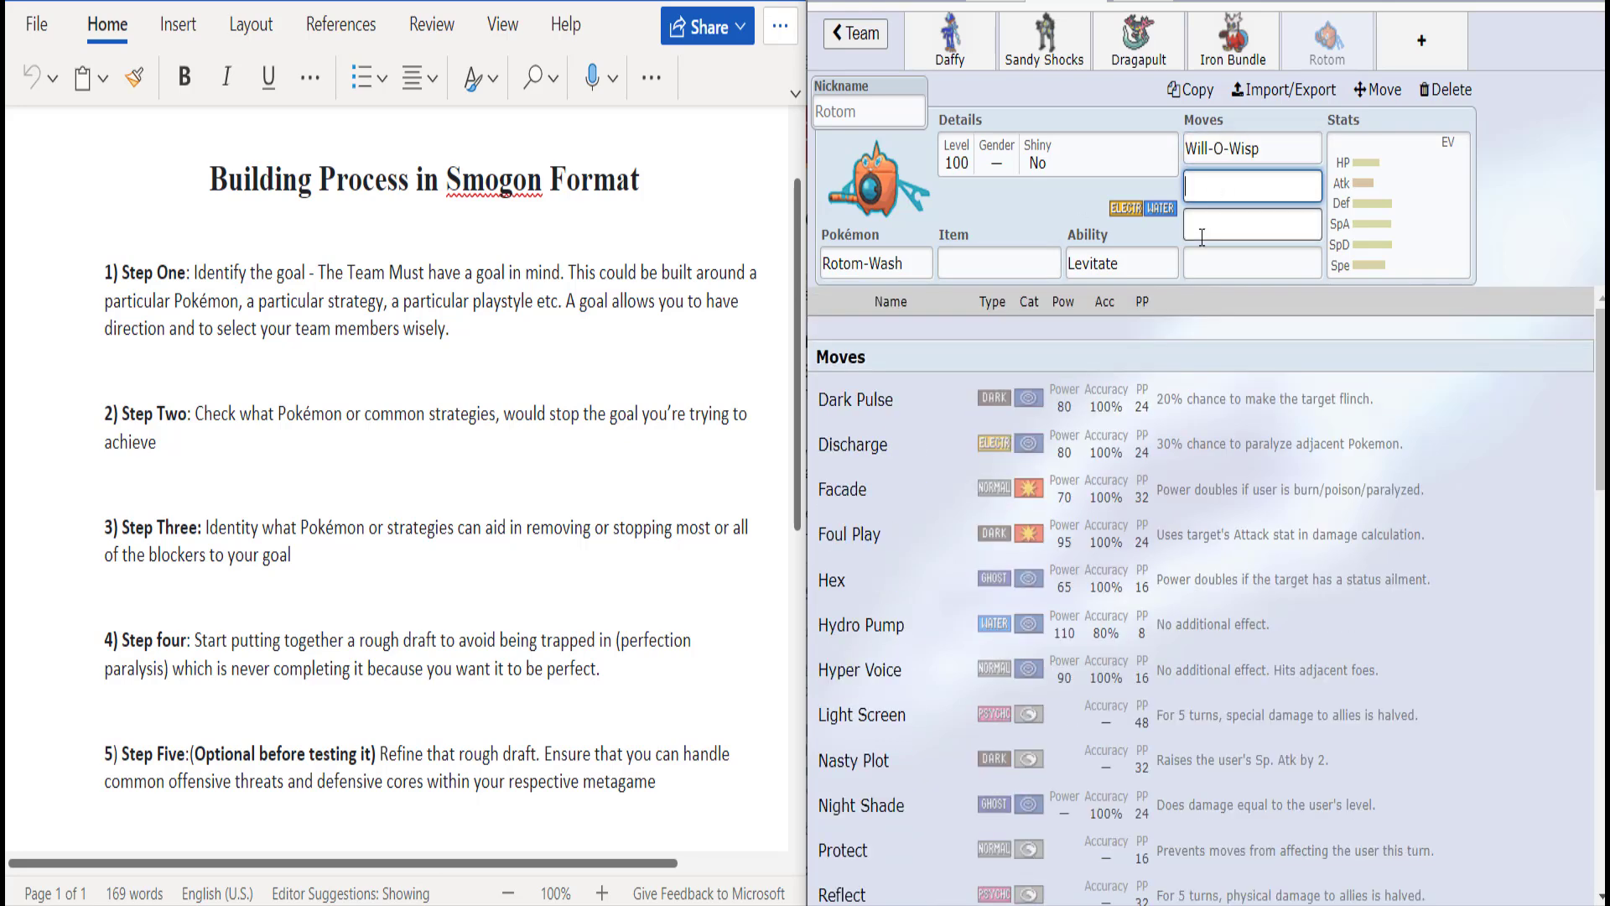
text(vo)
key(Return)
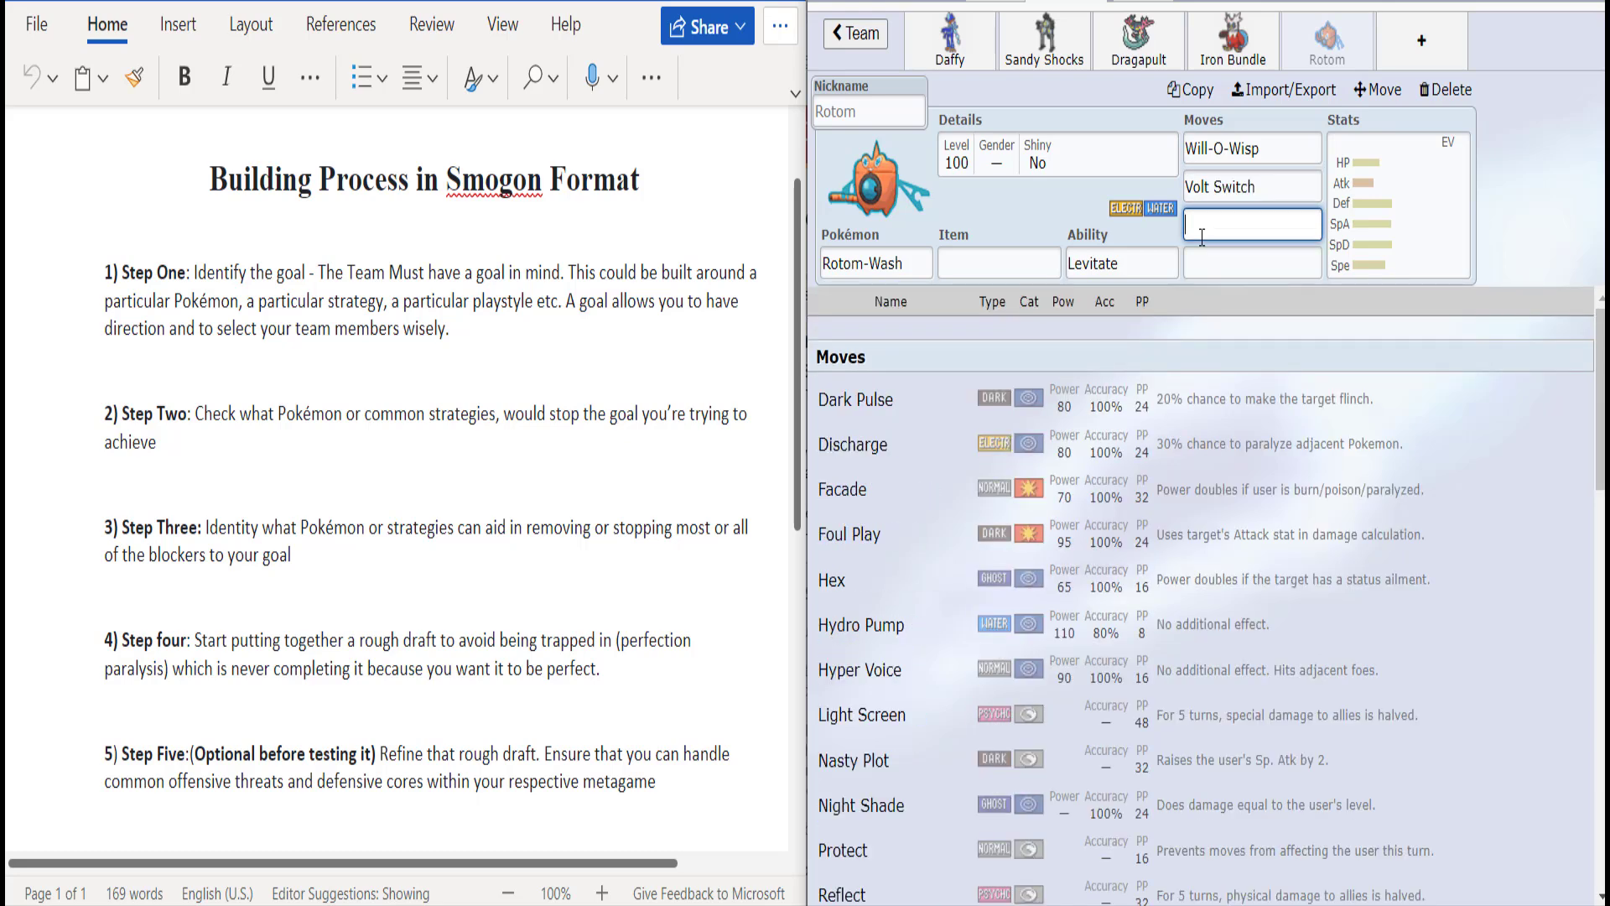
Step: Add Thunderbolt as Rotom-Wash's third move and Hydro Pump as its fourth
text(thu)
key(Down)
key(Return)
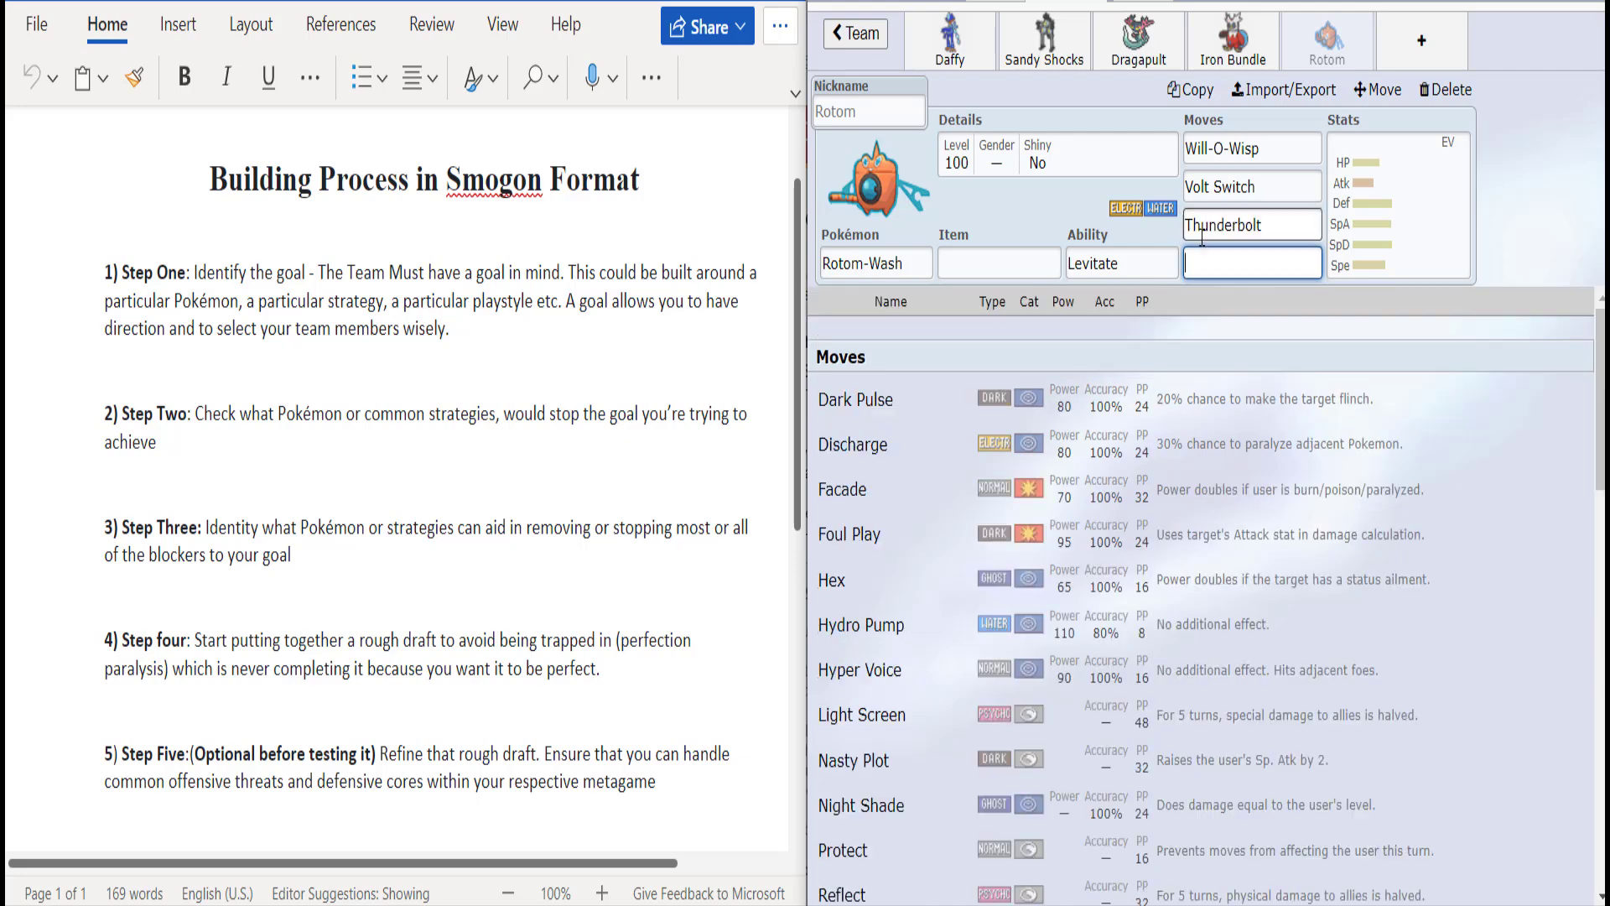
text(hy)
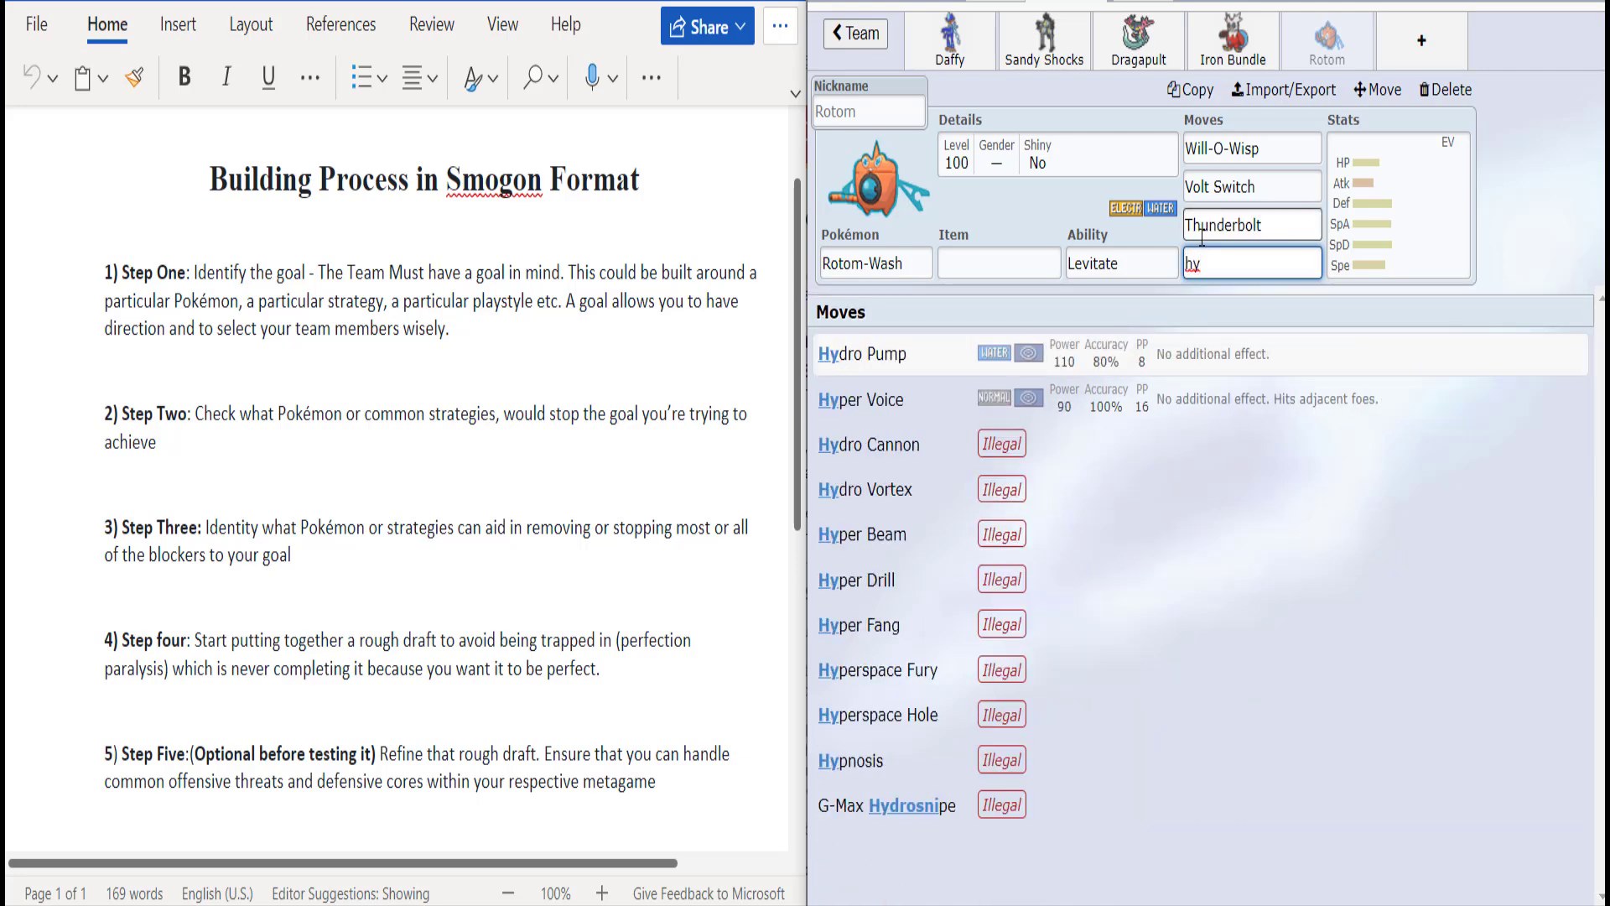
key(Return)
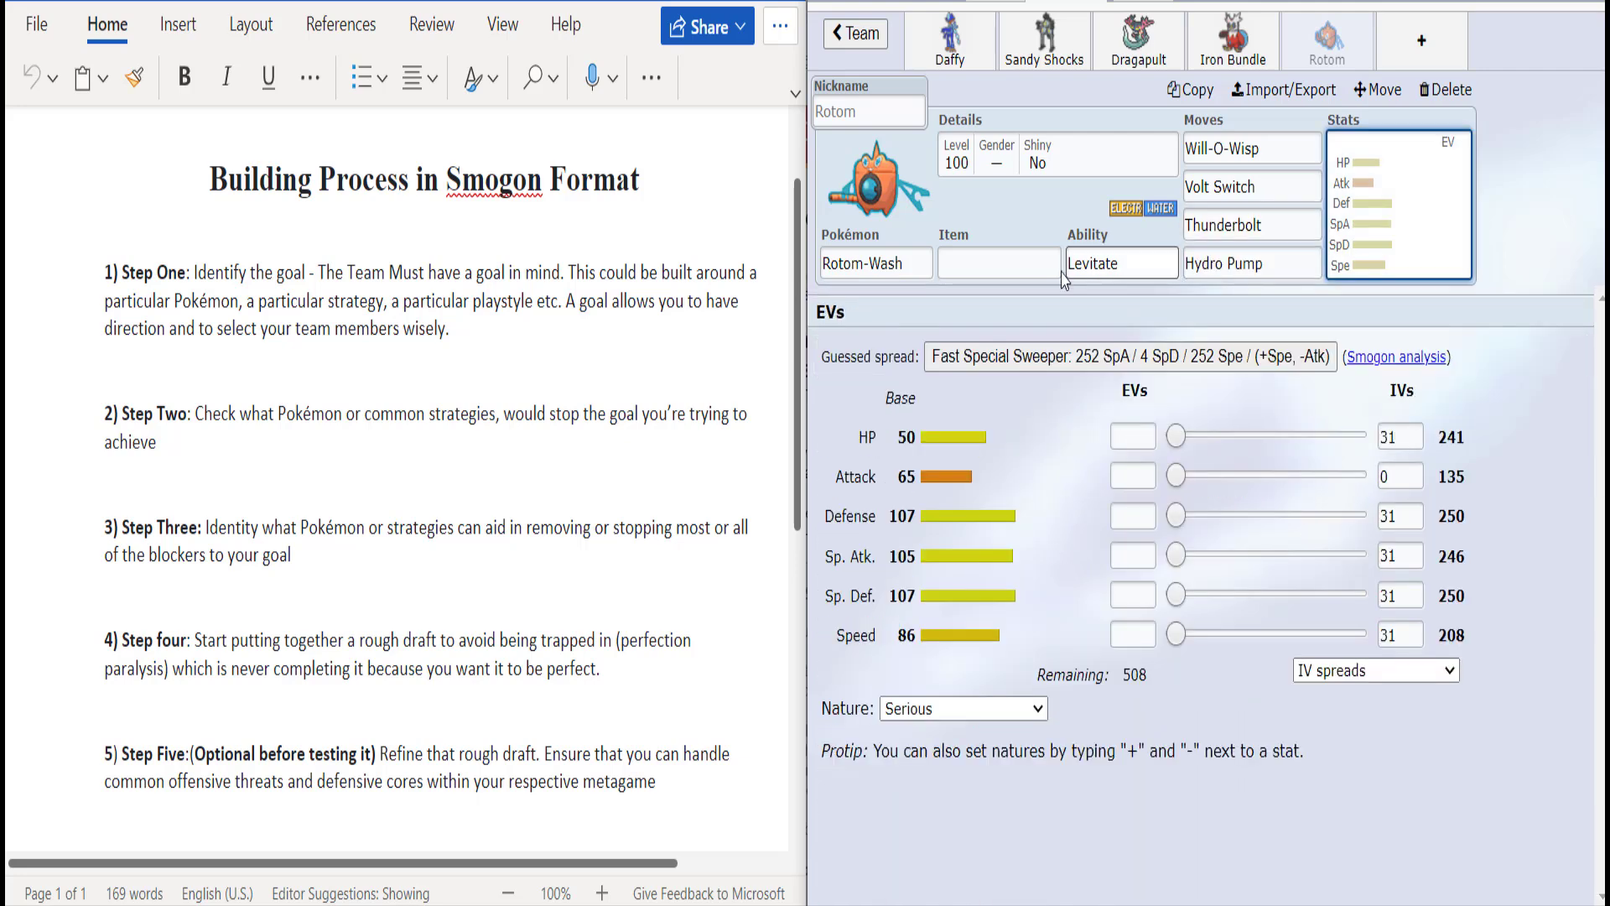
click(1027, 265)
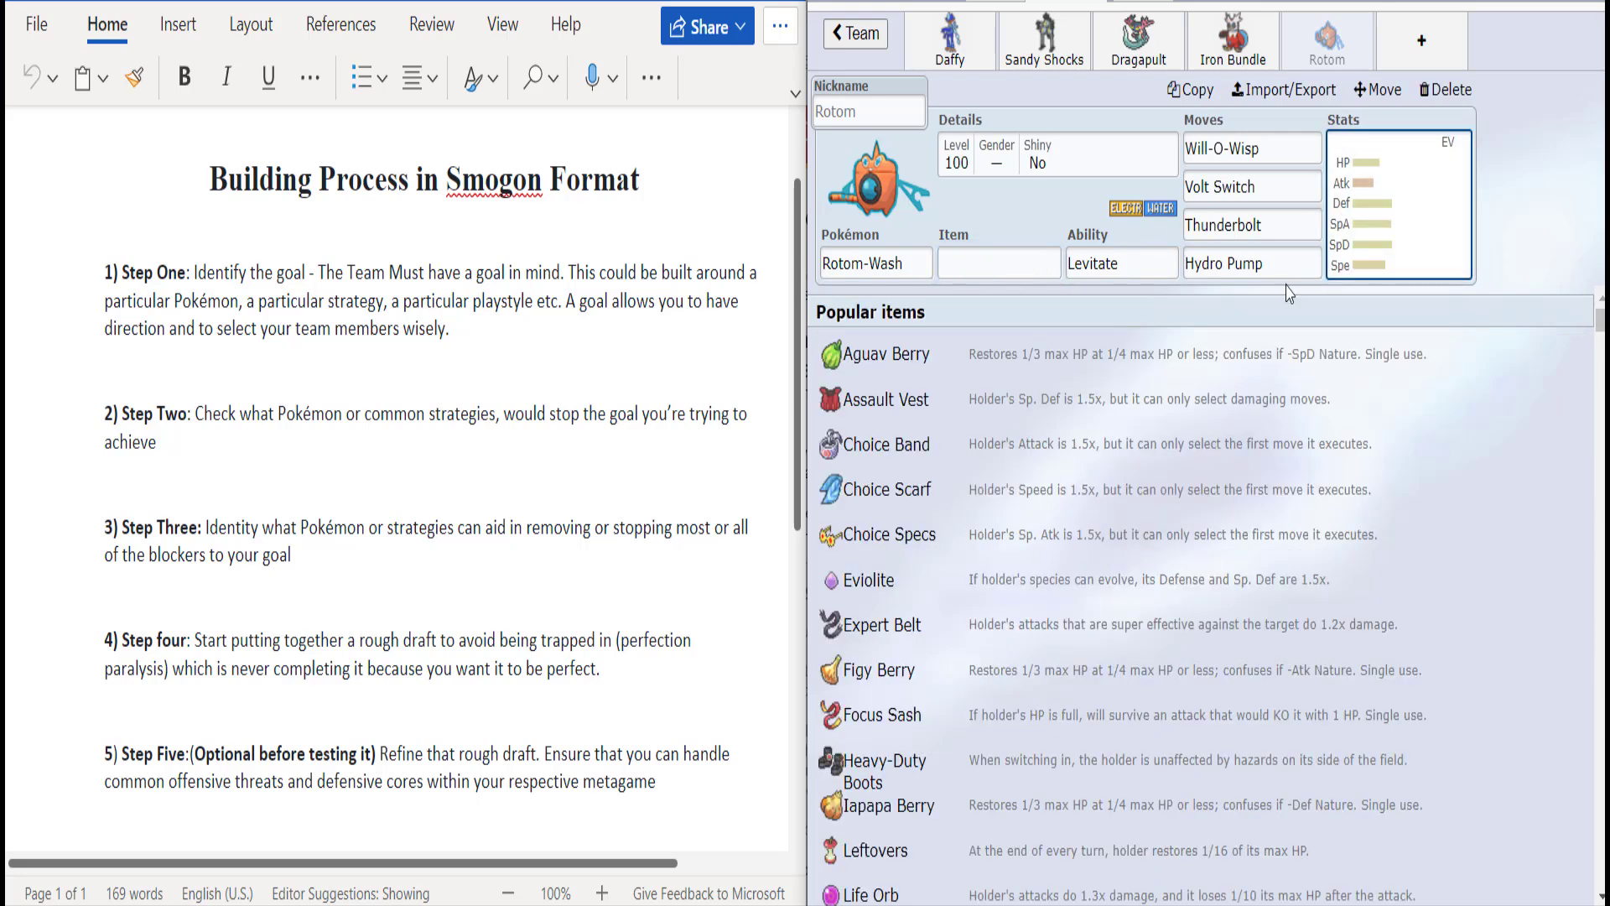
click(1381, 273)
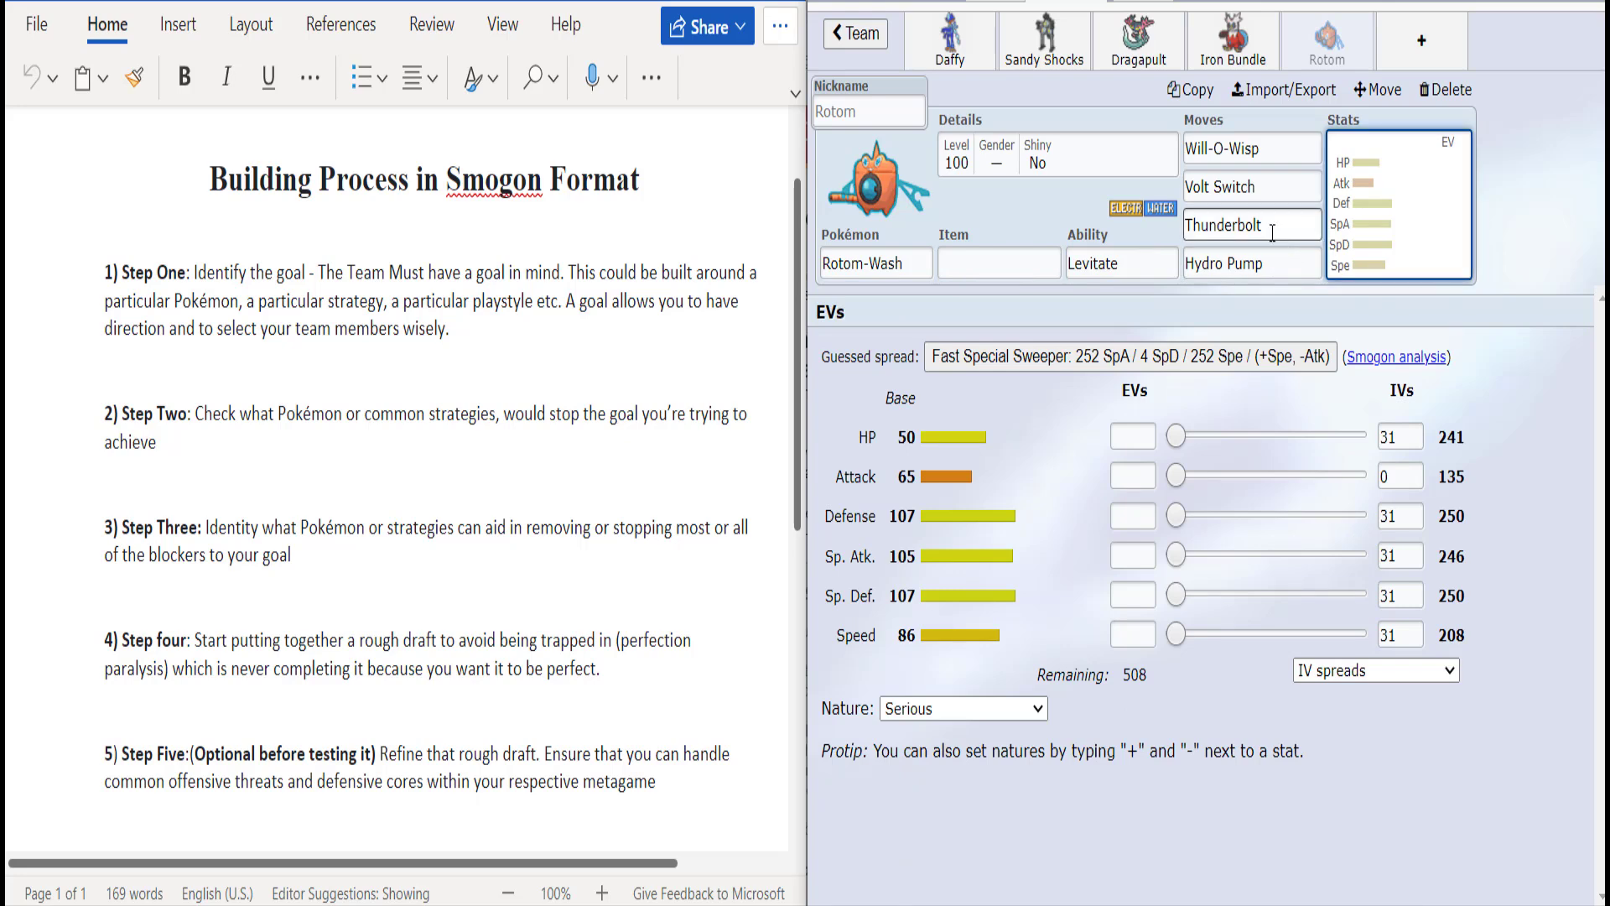
click(960, 265)
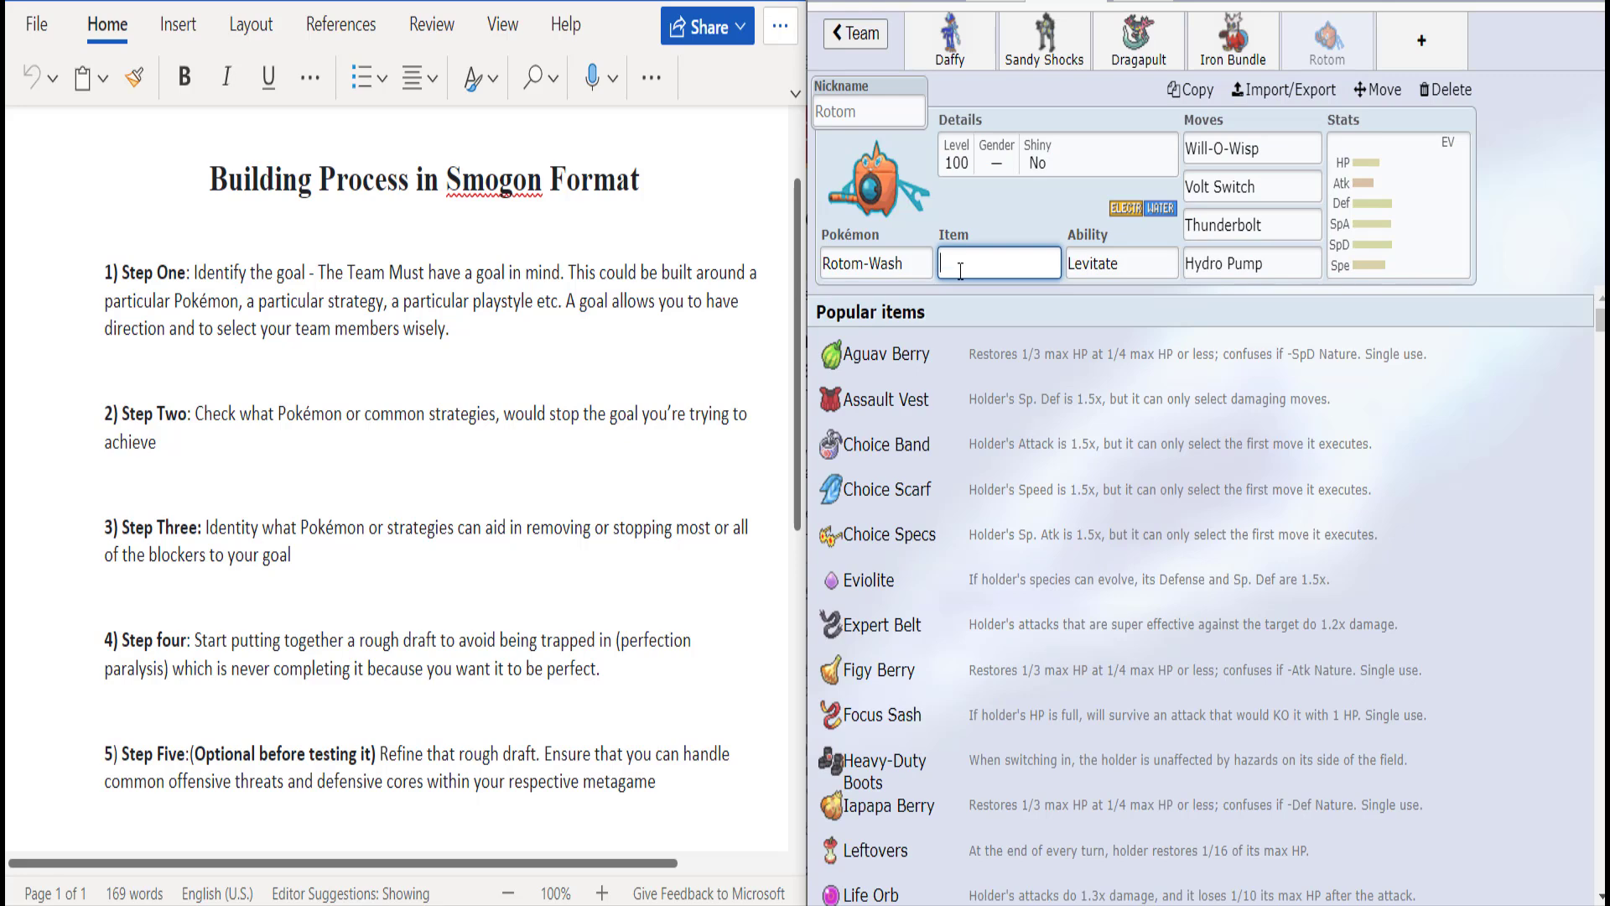
Step: Set Rotom-Wash's EVs to 252 in Special Attack and 252 in Speed
click(1348, 222)
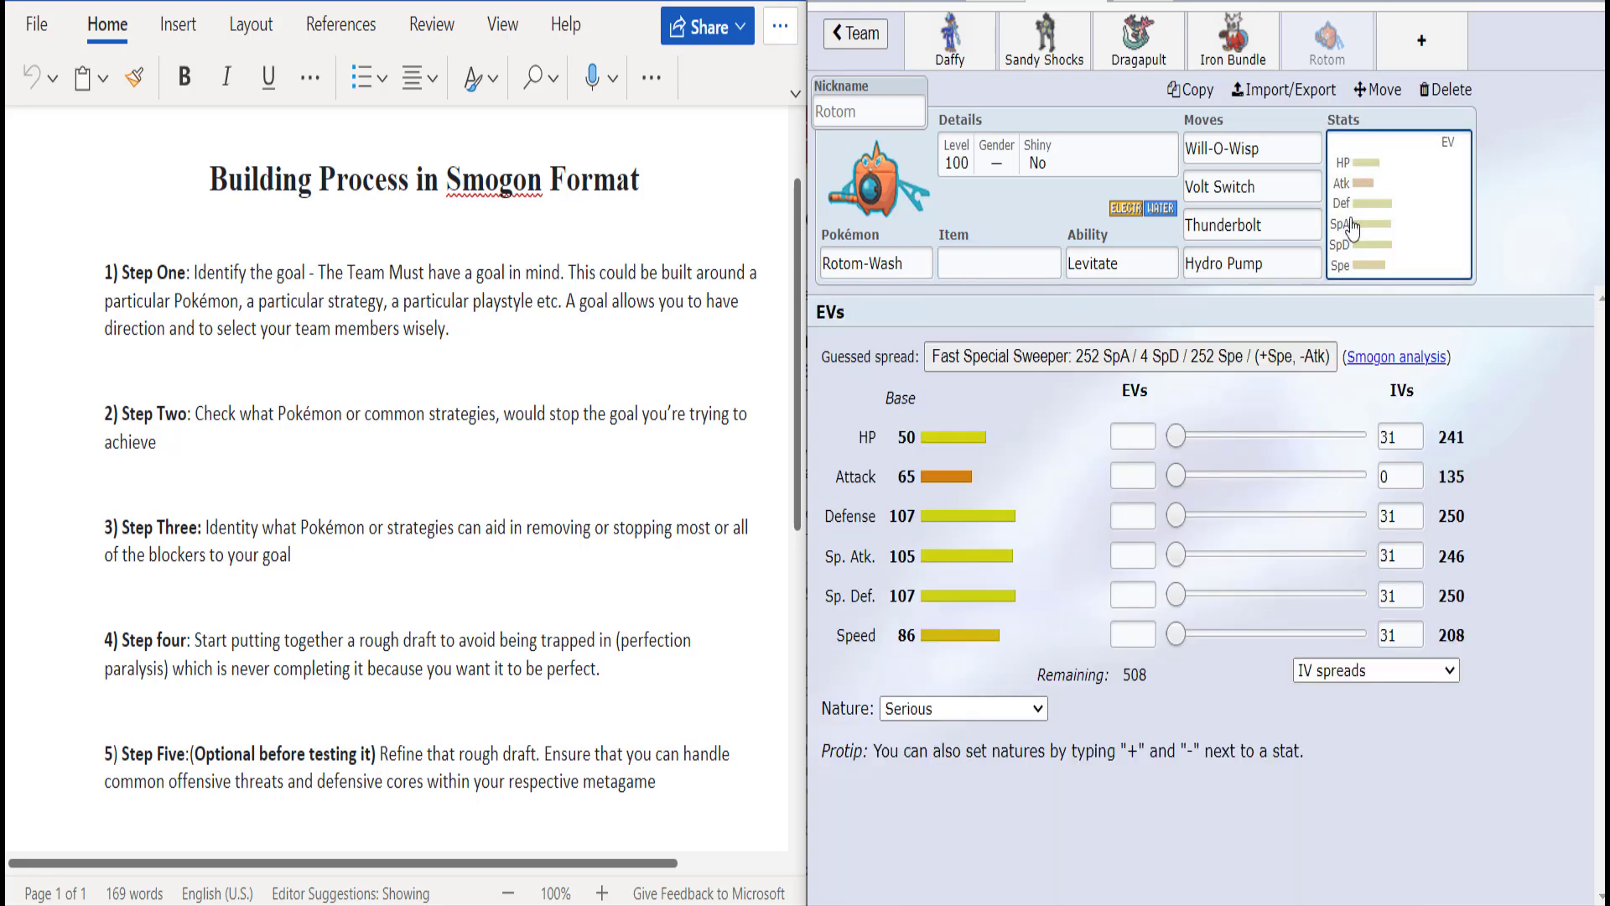
mouse_move(1170, 441)
mouse_down()
mouse_move(1364, 451)
mouse_move(1174, 438)
mouse_up()
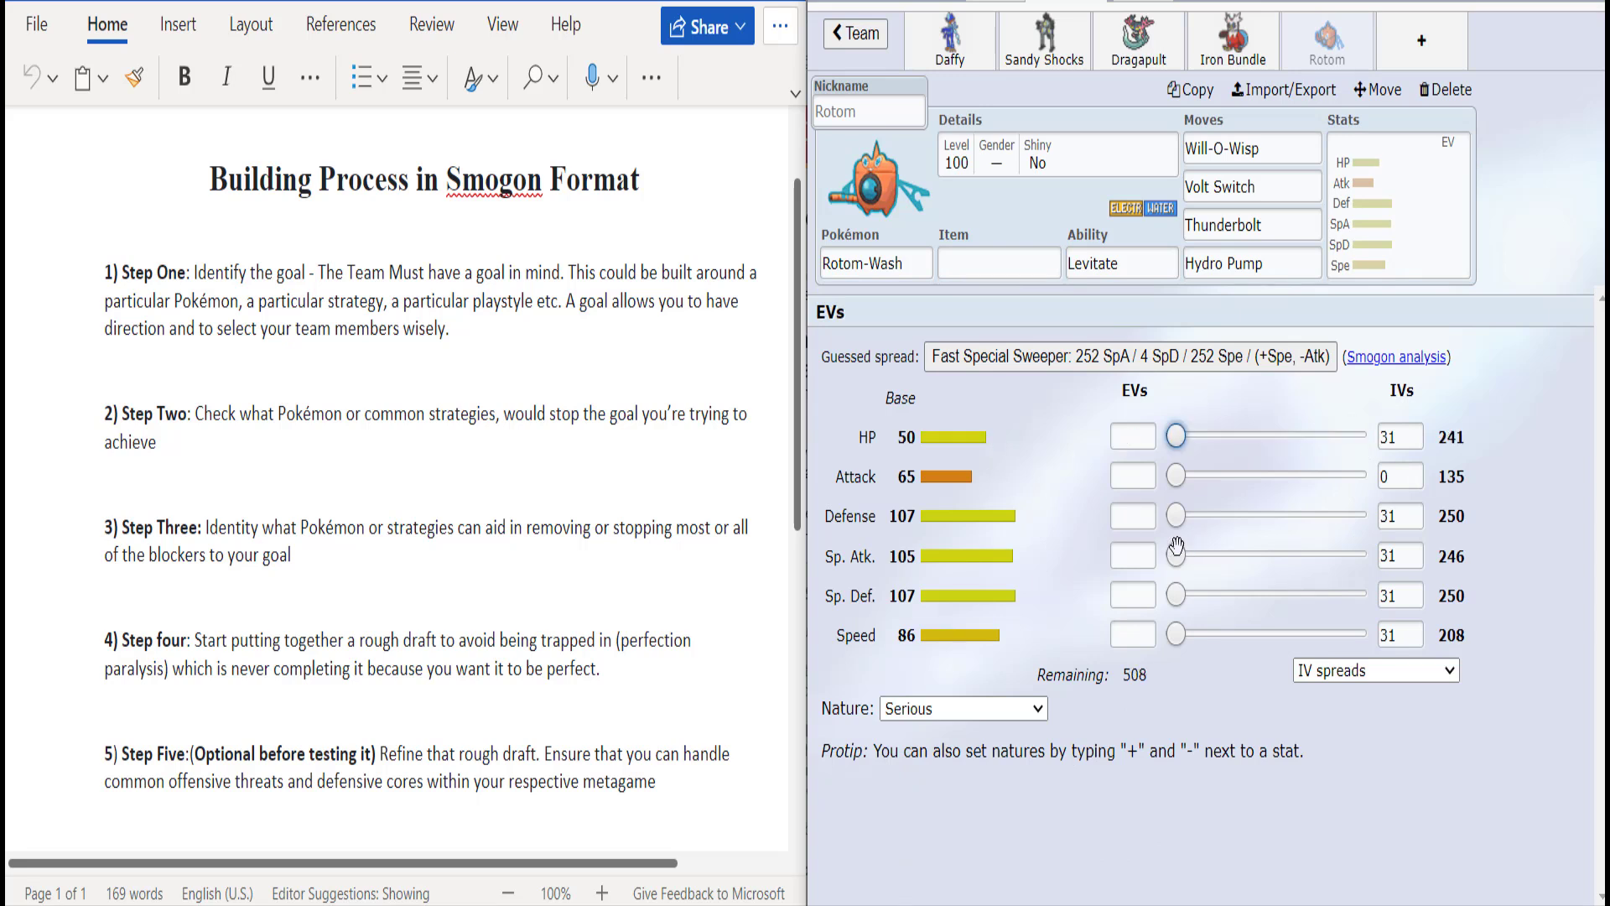
drag(1175, 554, 1243, 555)
drag(1426, 560, 1433, 561)
drag(1179, 635, 1478, 642)
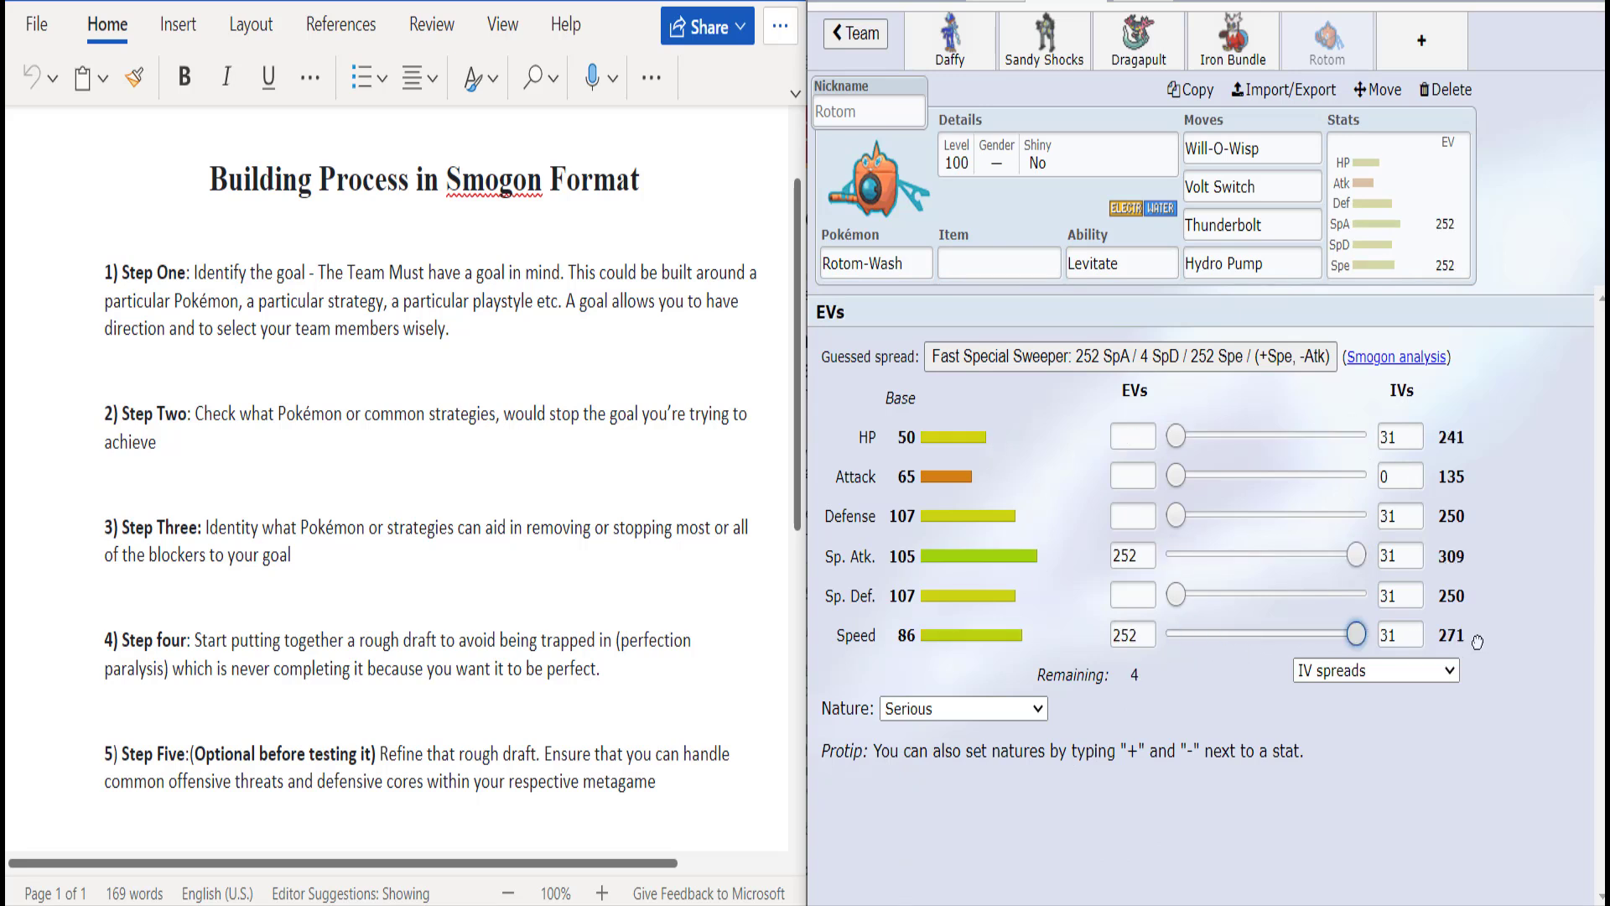
Step: Set Rotom-Wash's nature to Timid and put the 4 remaining EVs into Special Defense
click(1038, 713)
key(Down)
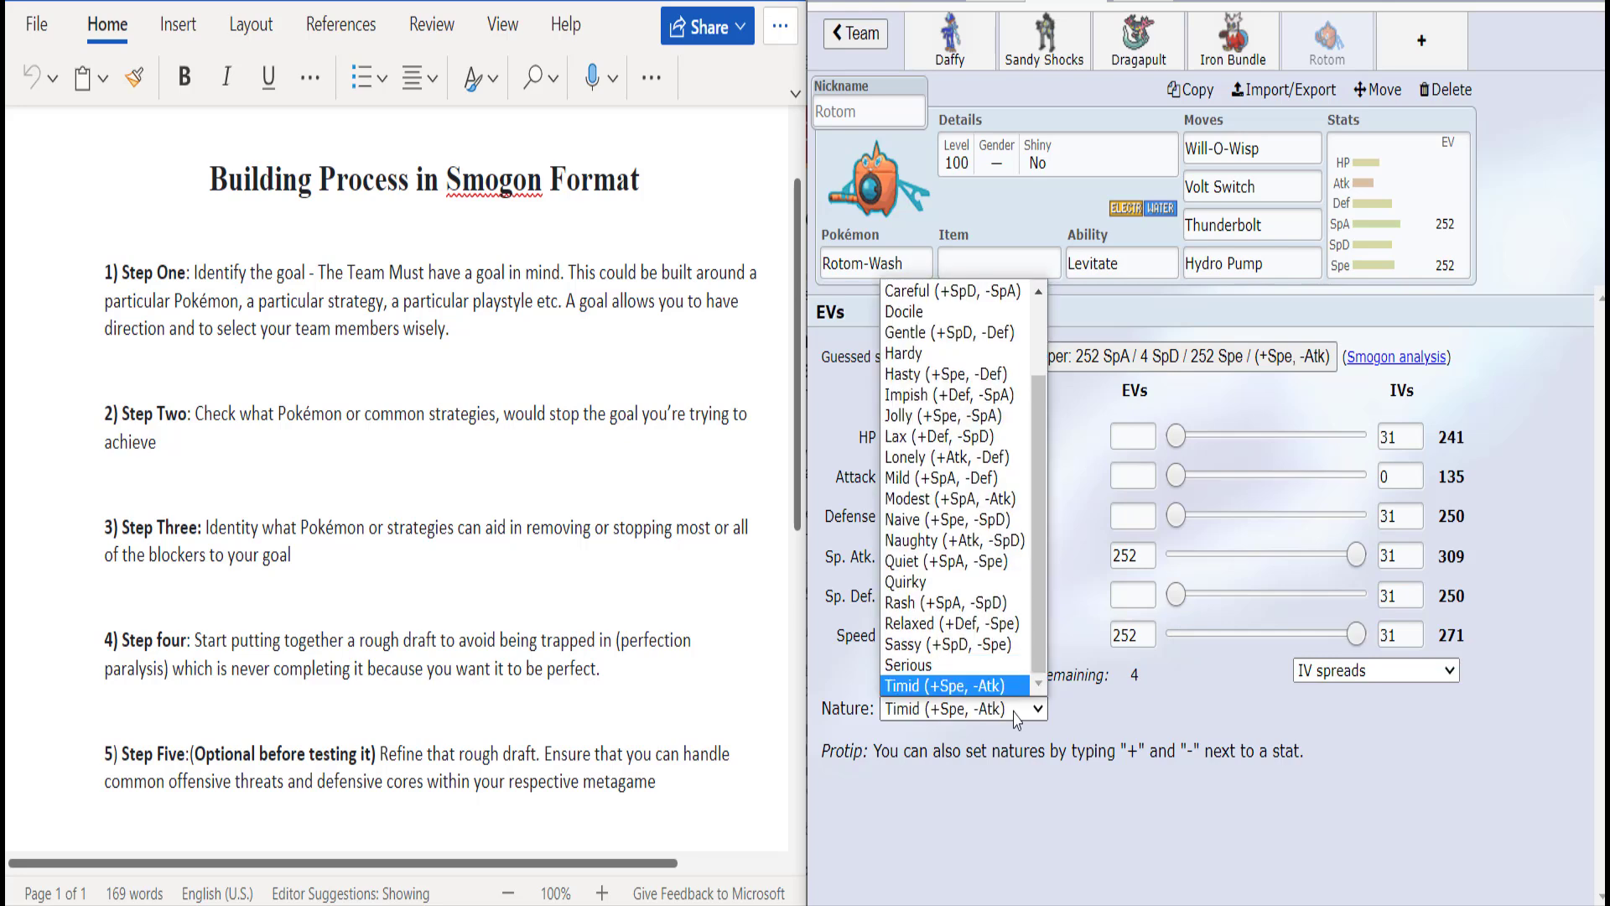
key(Return)
drag(1176, 596, 1179, 595)
Step: Give Rotom-Wash the Heavy-Duty Boots as its held item
click(980, 267)
text(he)
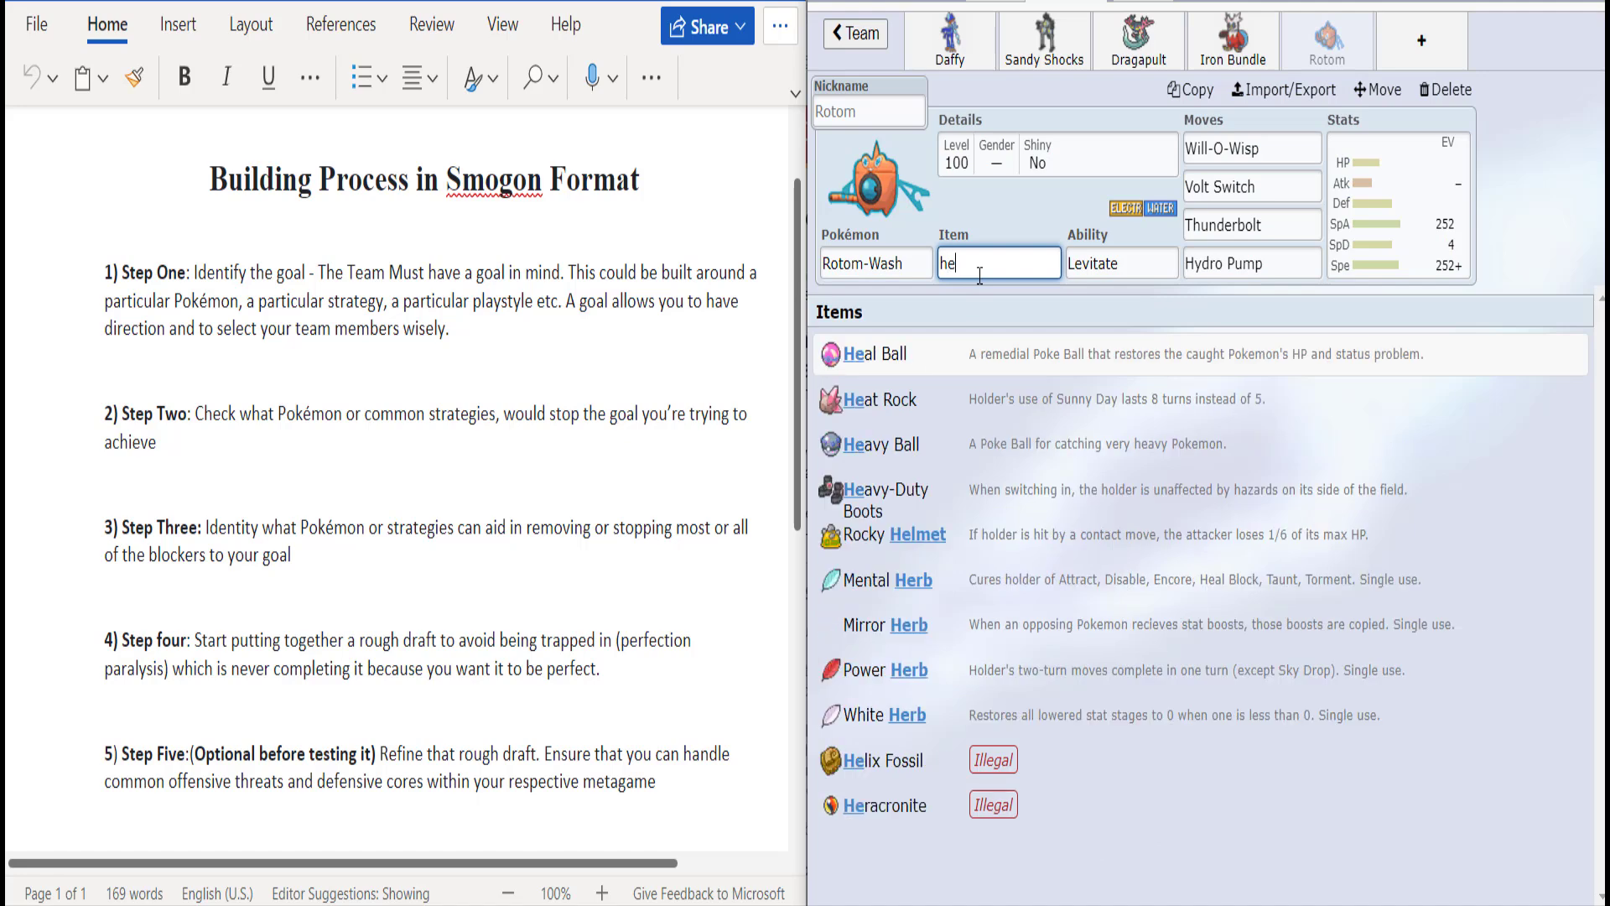
key(Down)
key(Down)
key(Down)
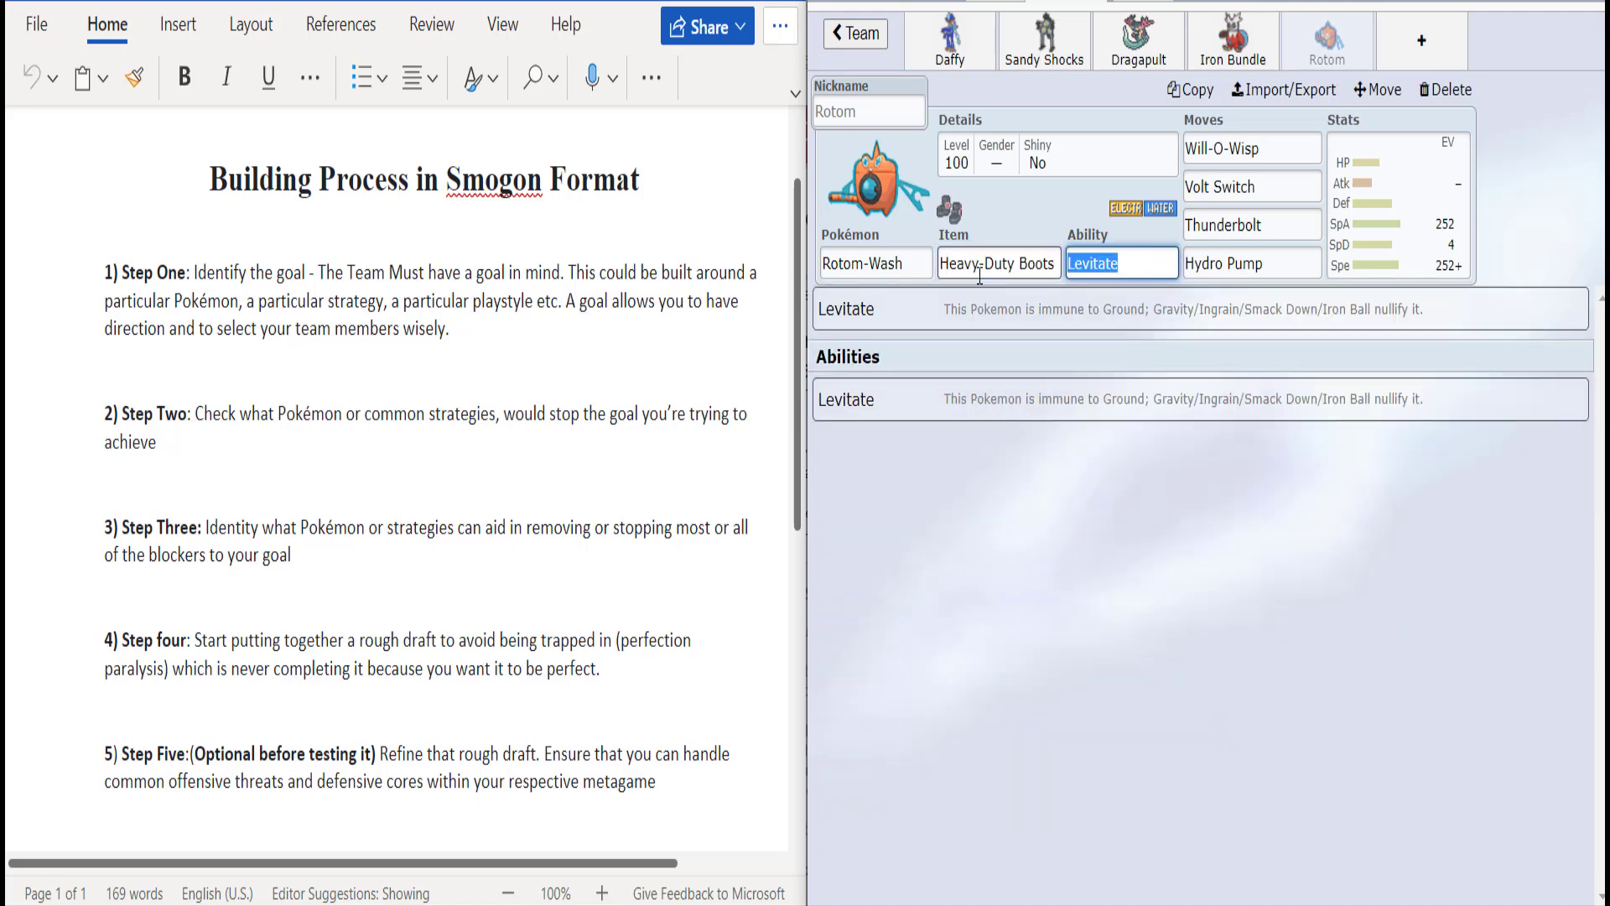
key(Return)
Step: Open a sixth team slot and look through the OU Pokémon list for a suitable final member
click(1422, 40)
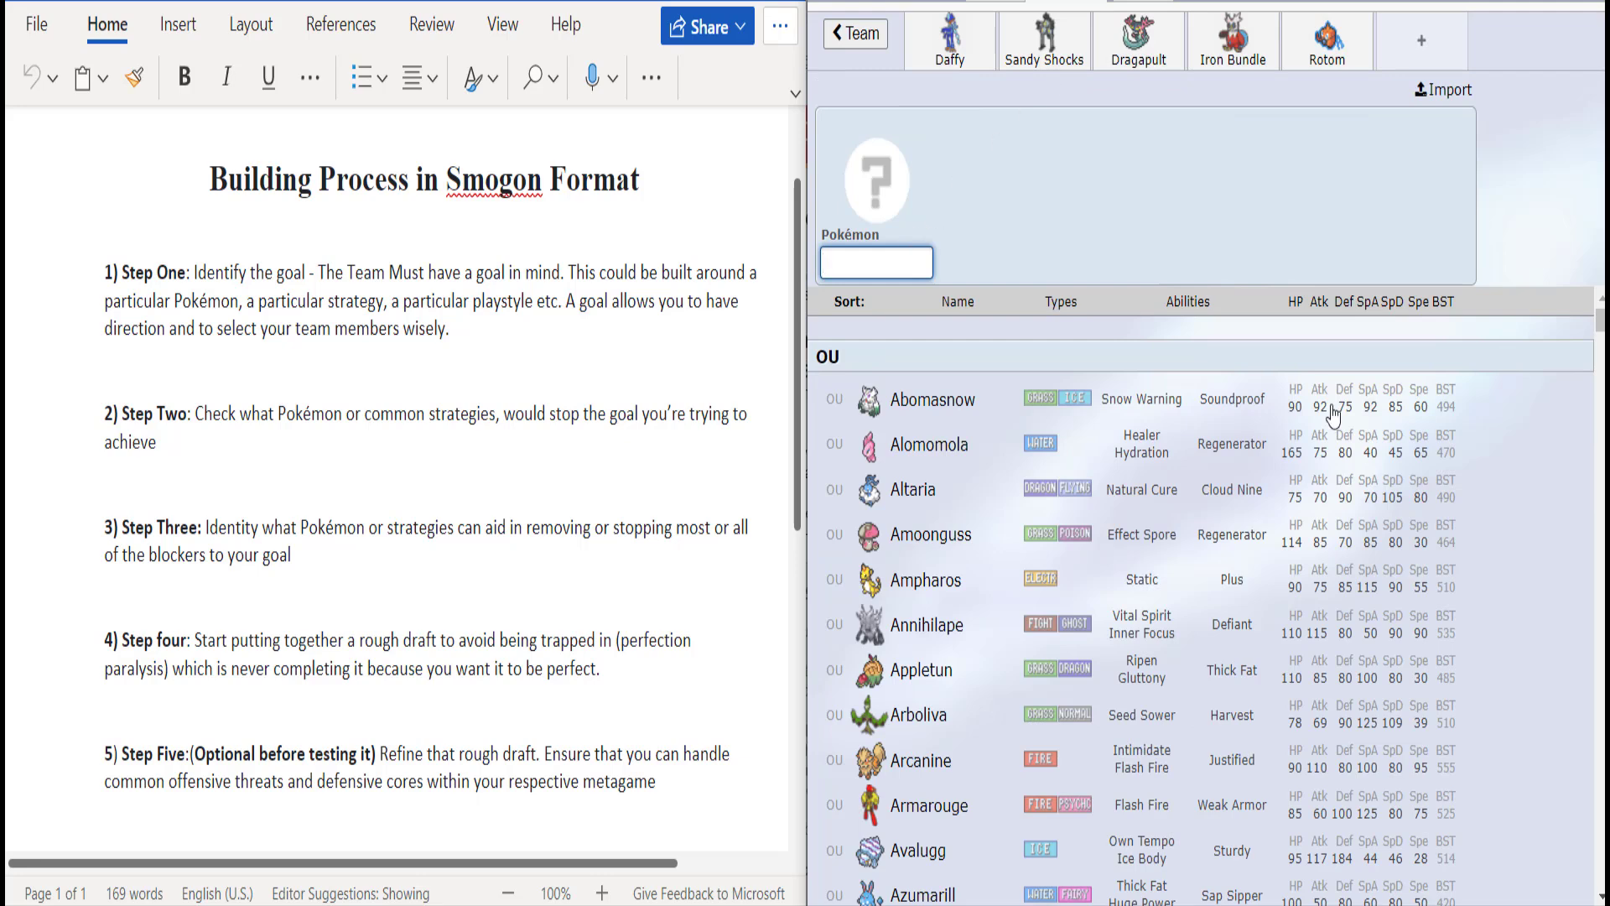
scroll(1200, 587, down, 5)
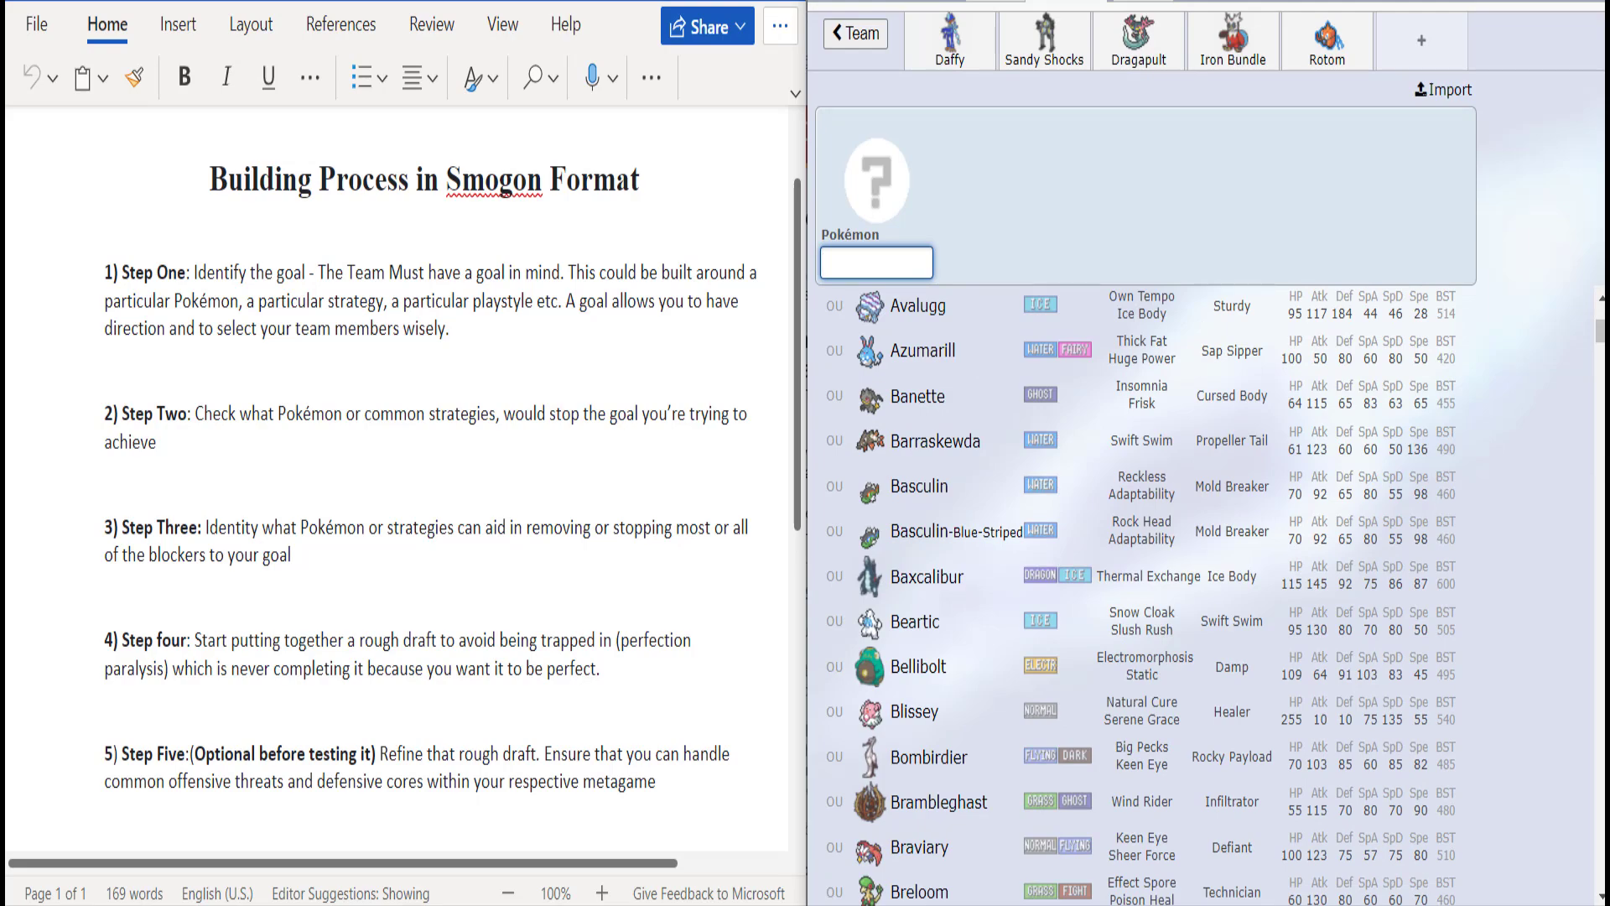
scroll(1141, 596, down, 10)
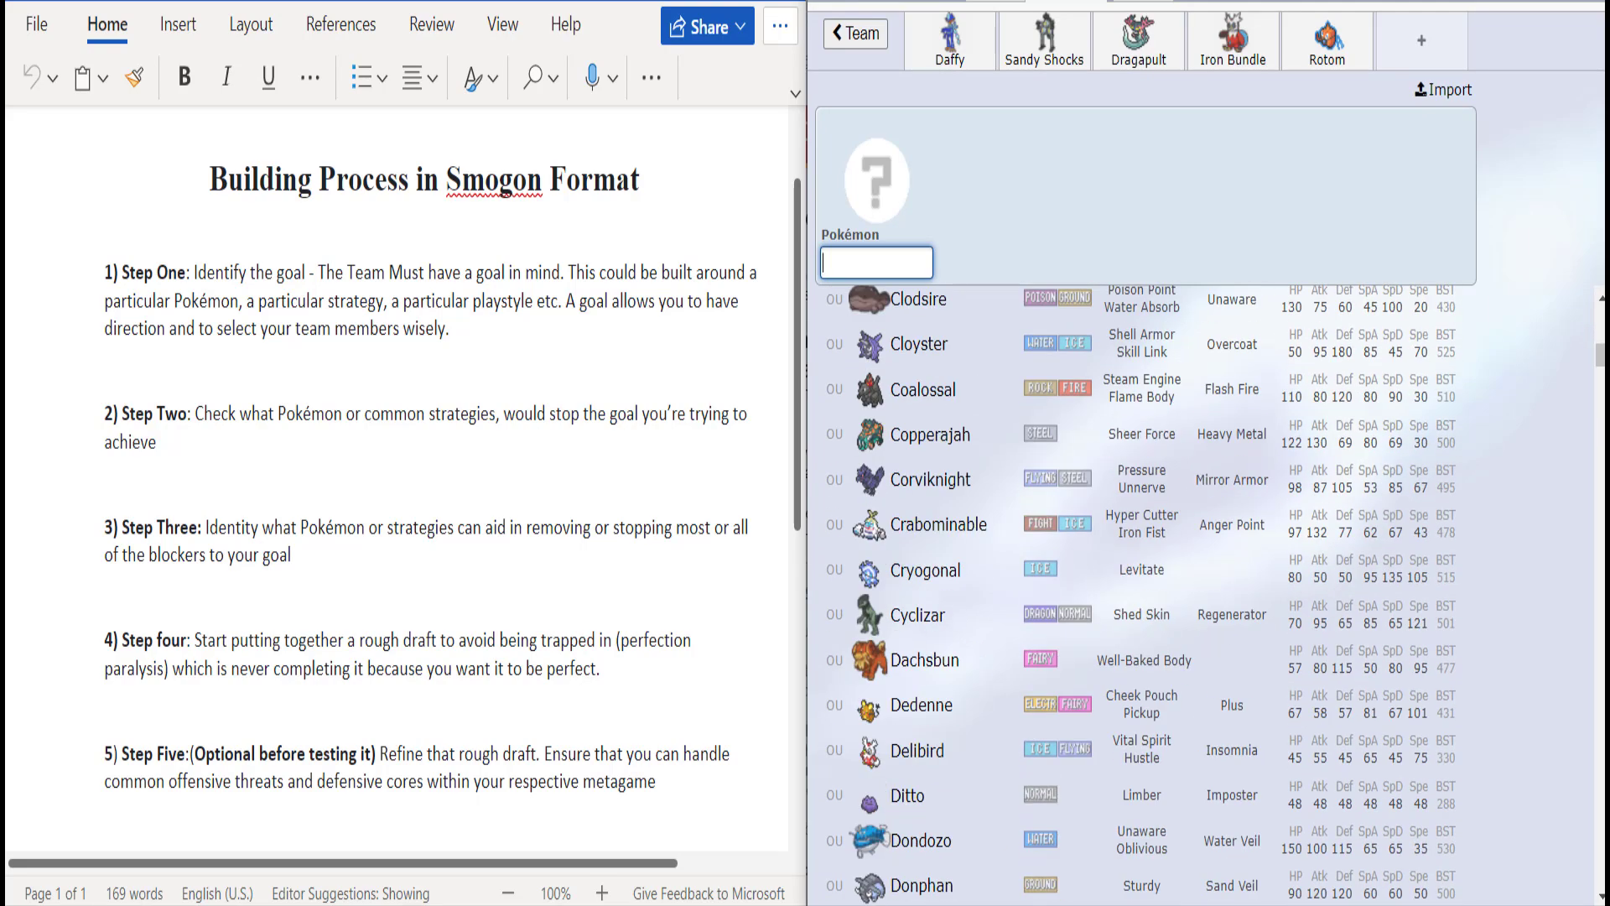
scroll(1141, 595, down, 15)
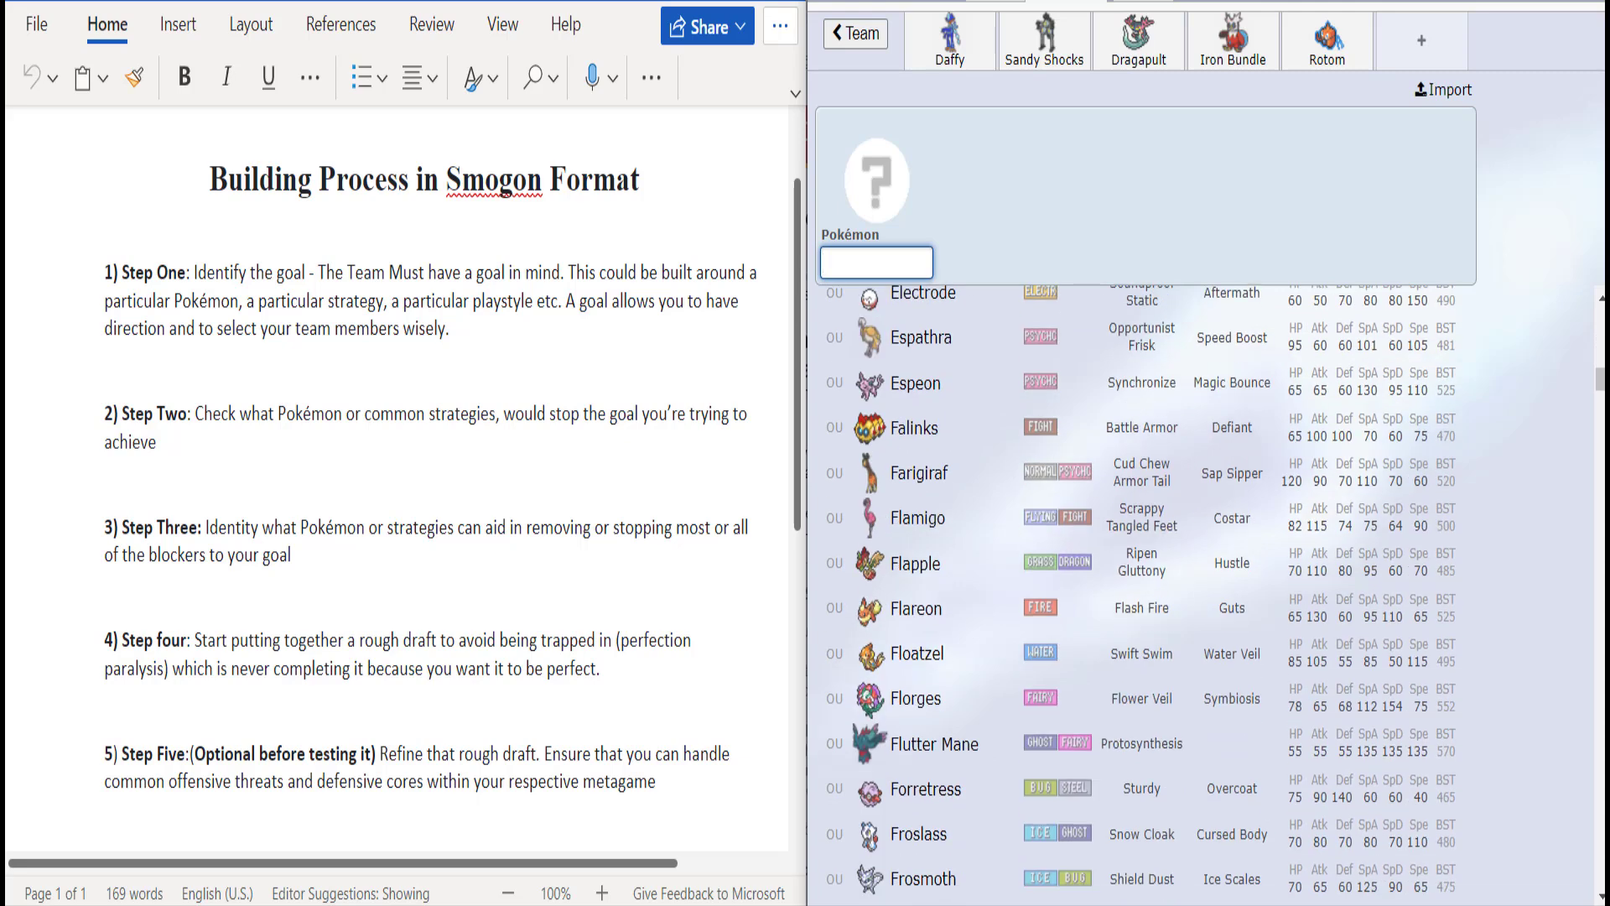
scroll(1140, 595, up, 5)
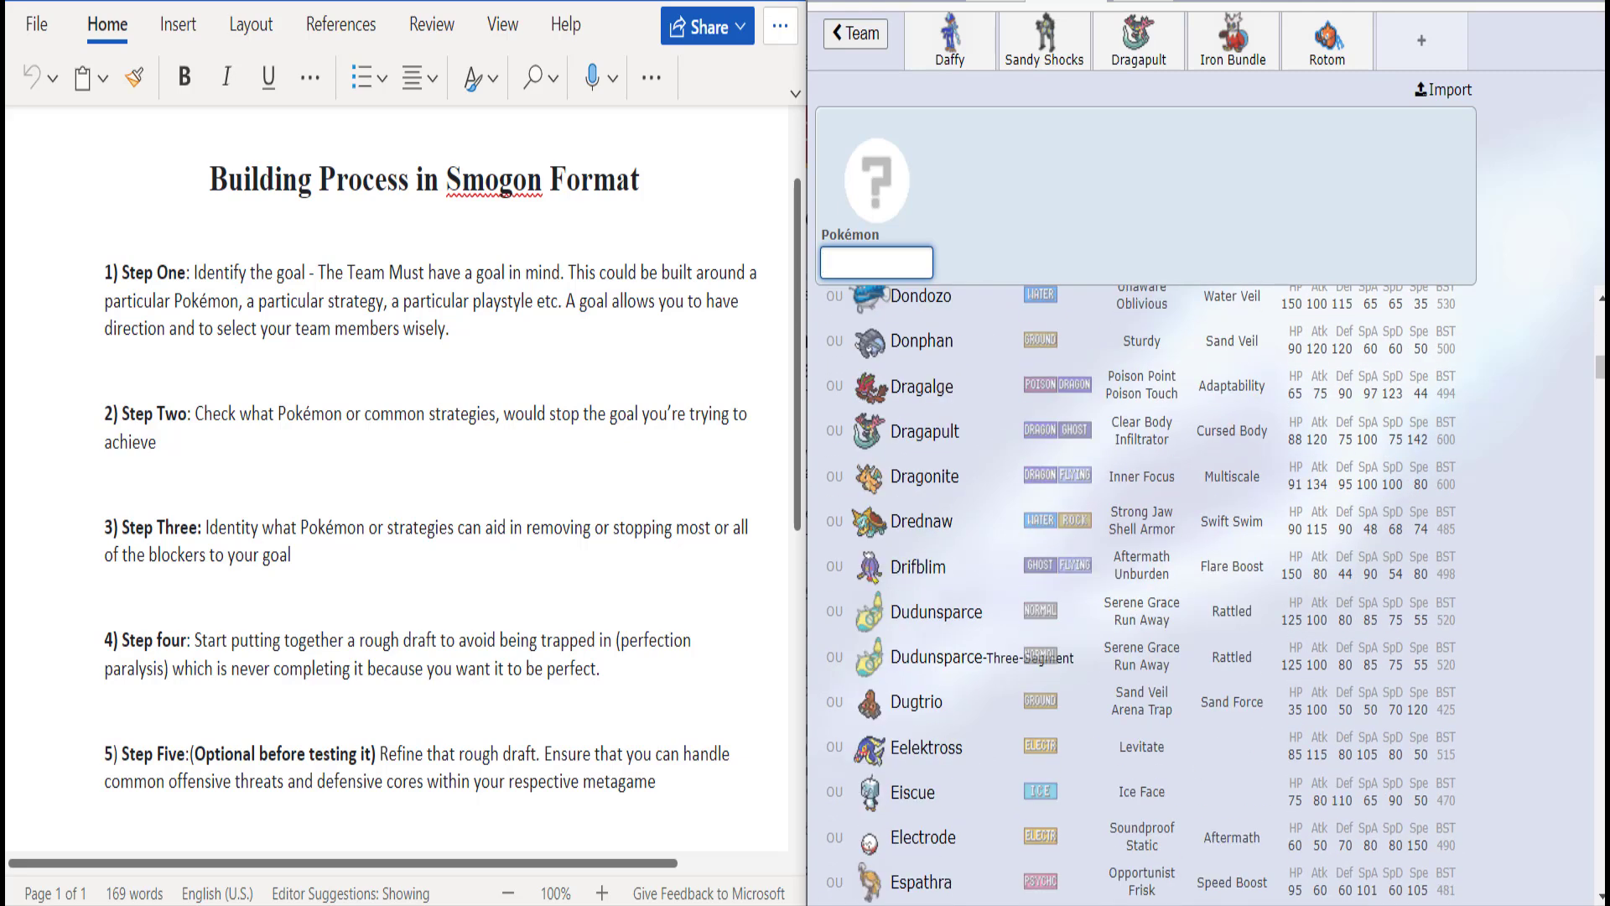
scroll(1140, 596, down, 5)
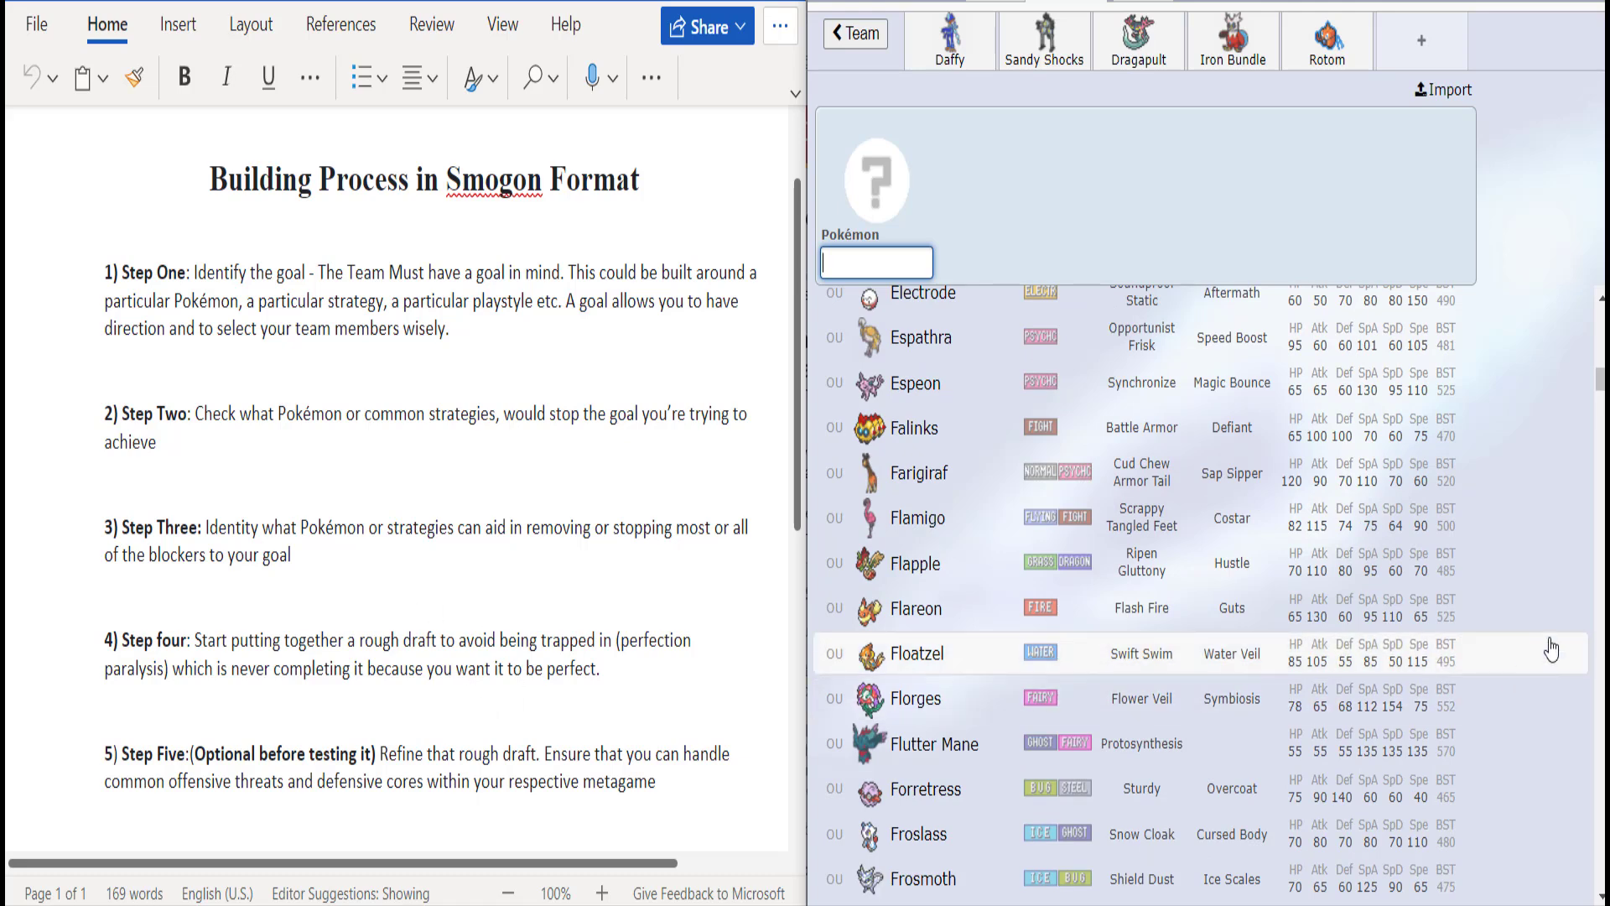
scroll(1140, 587, down, 6)
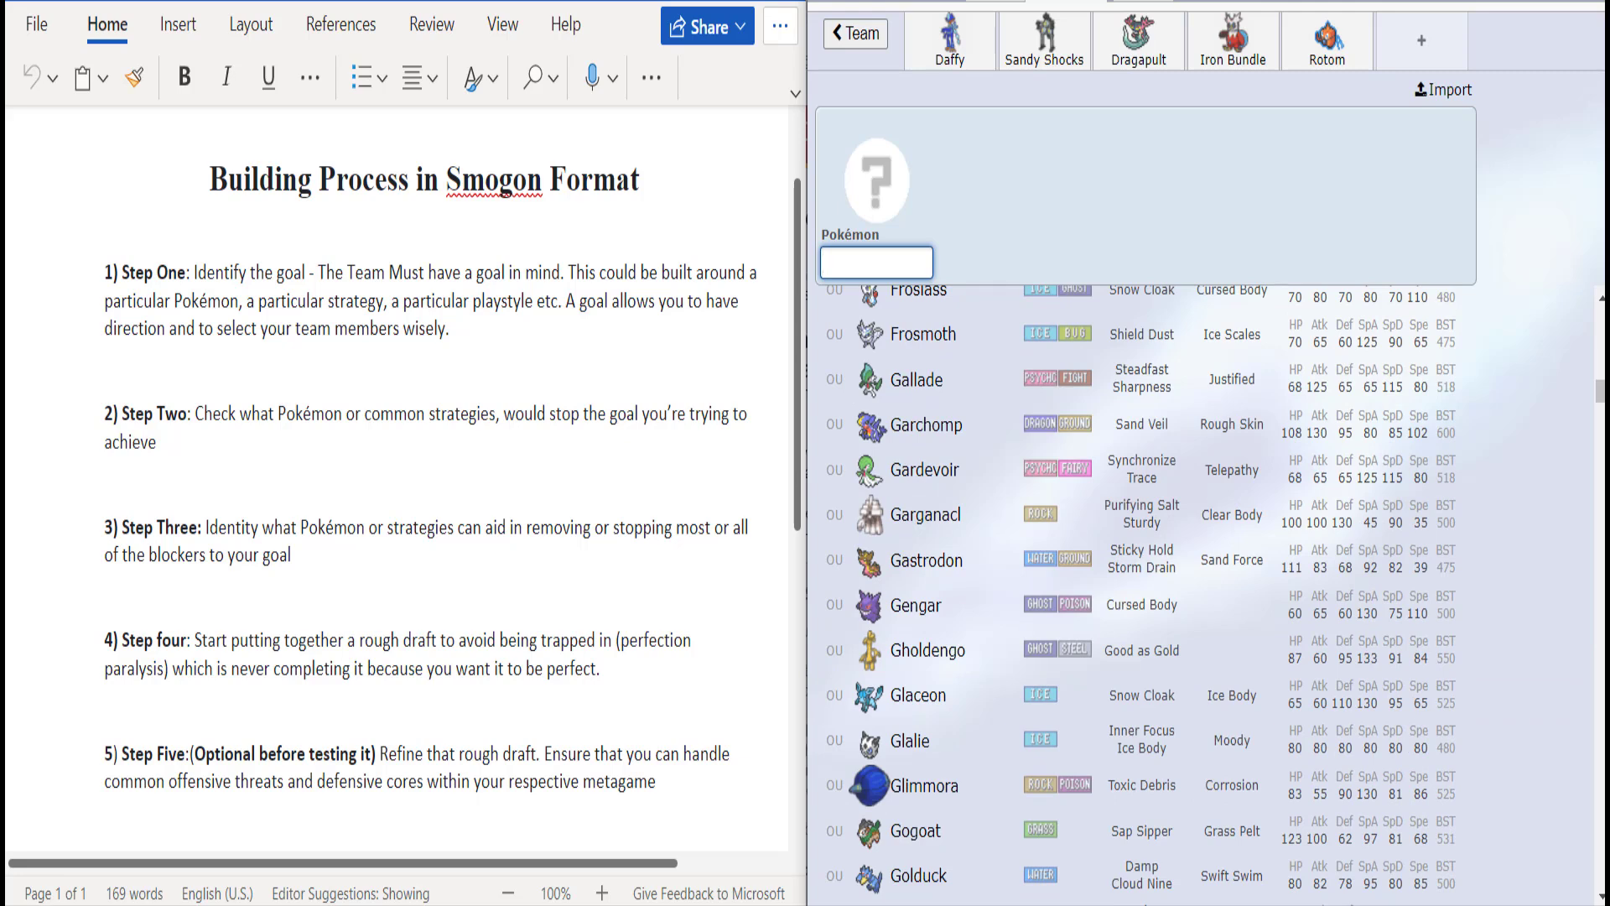
scroll(1140, 587, down, 6)
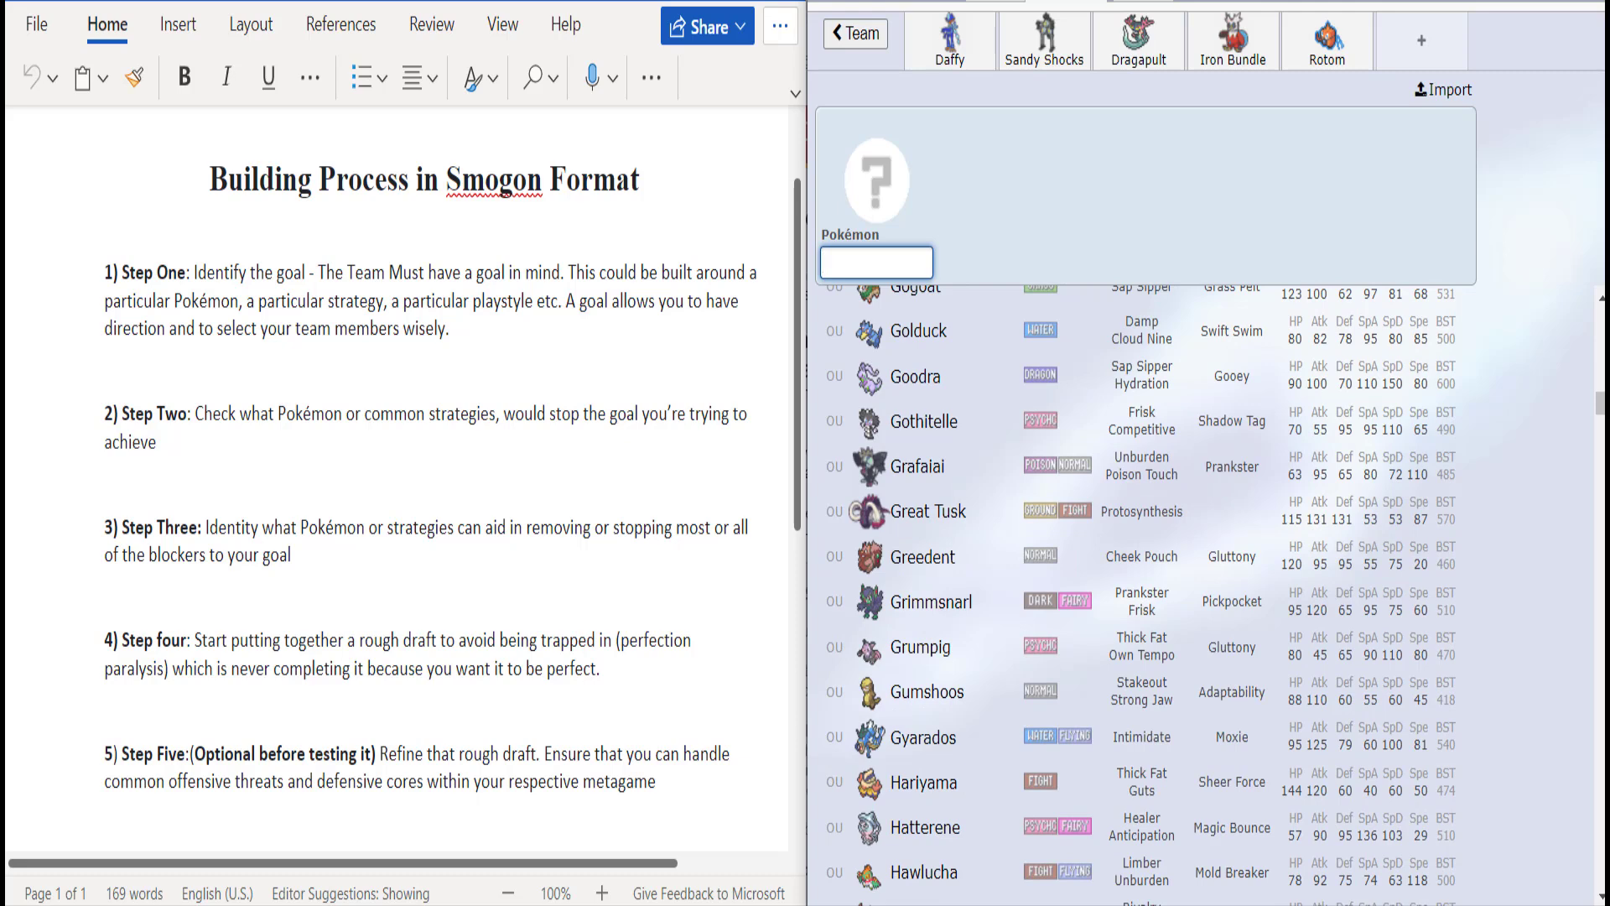
scroll(1141, 587, down, 6)
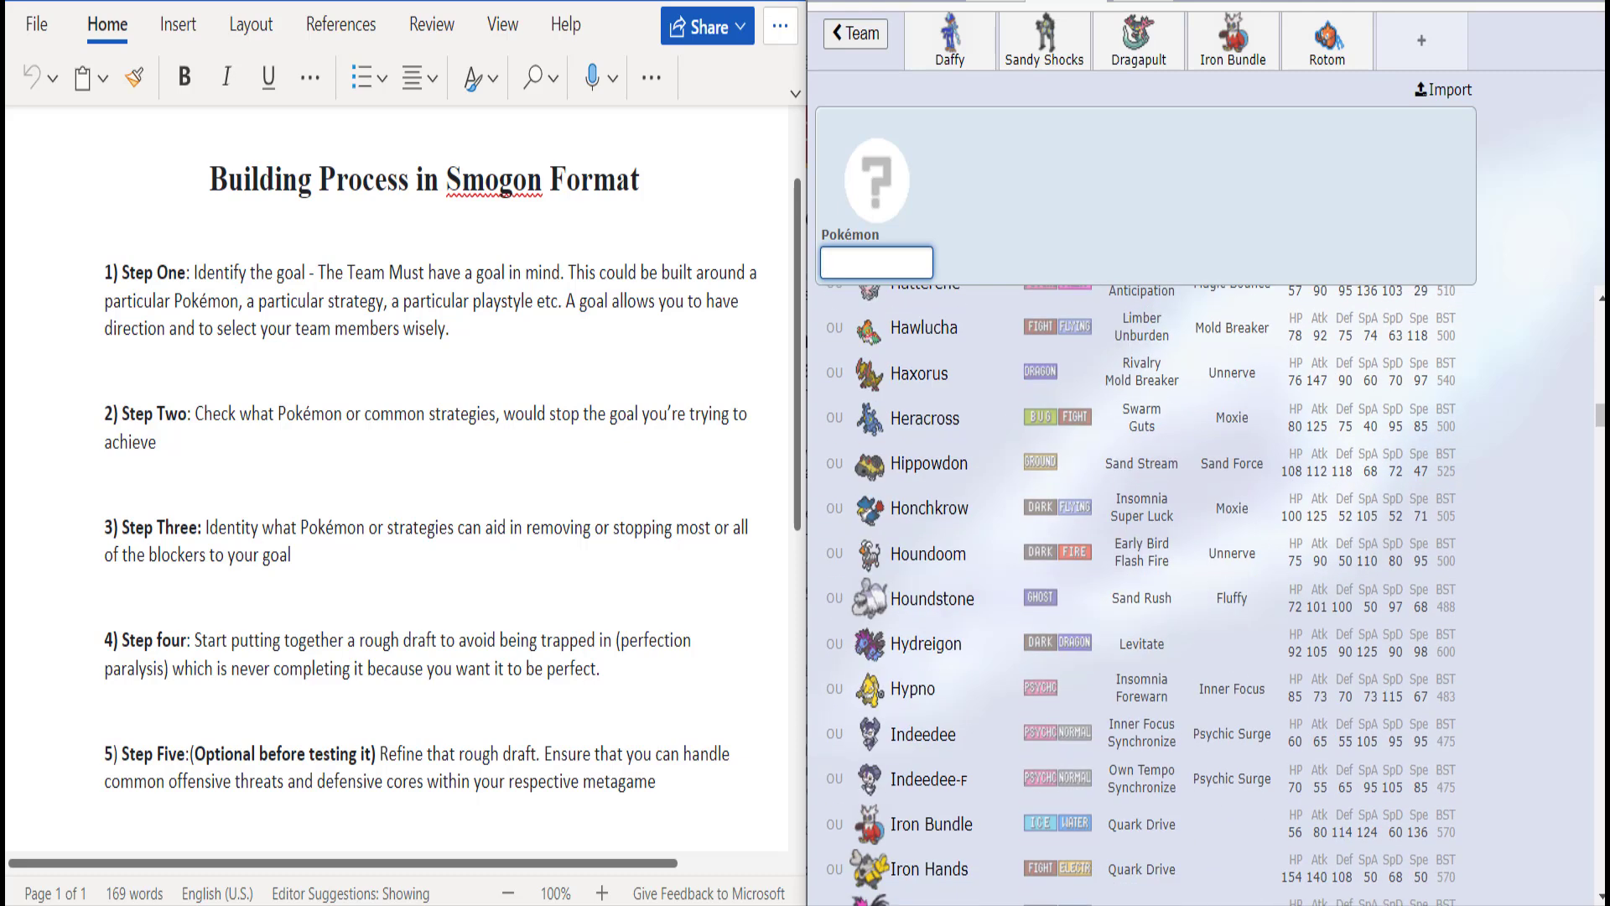
scroll(1141, 587, down, 6)
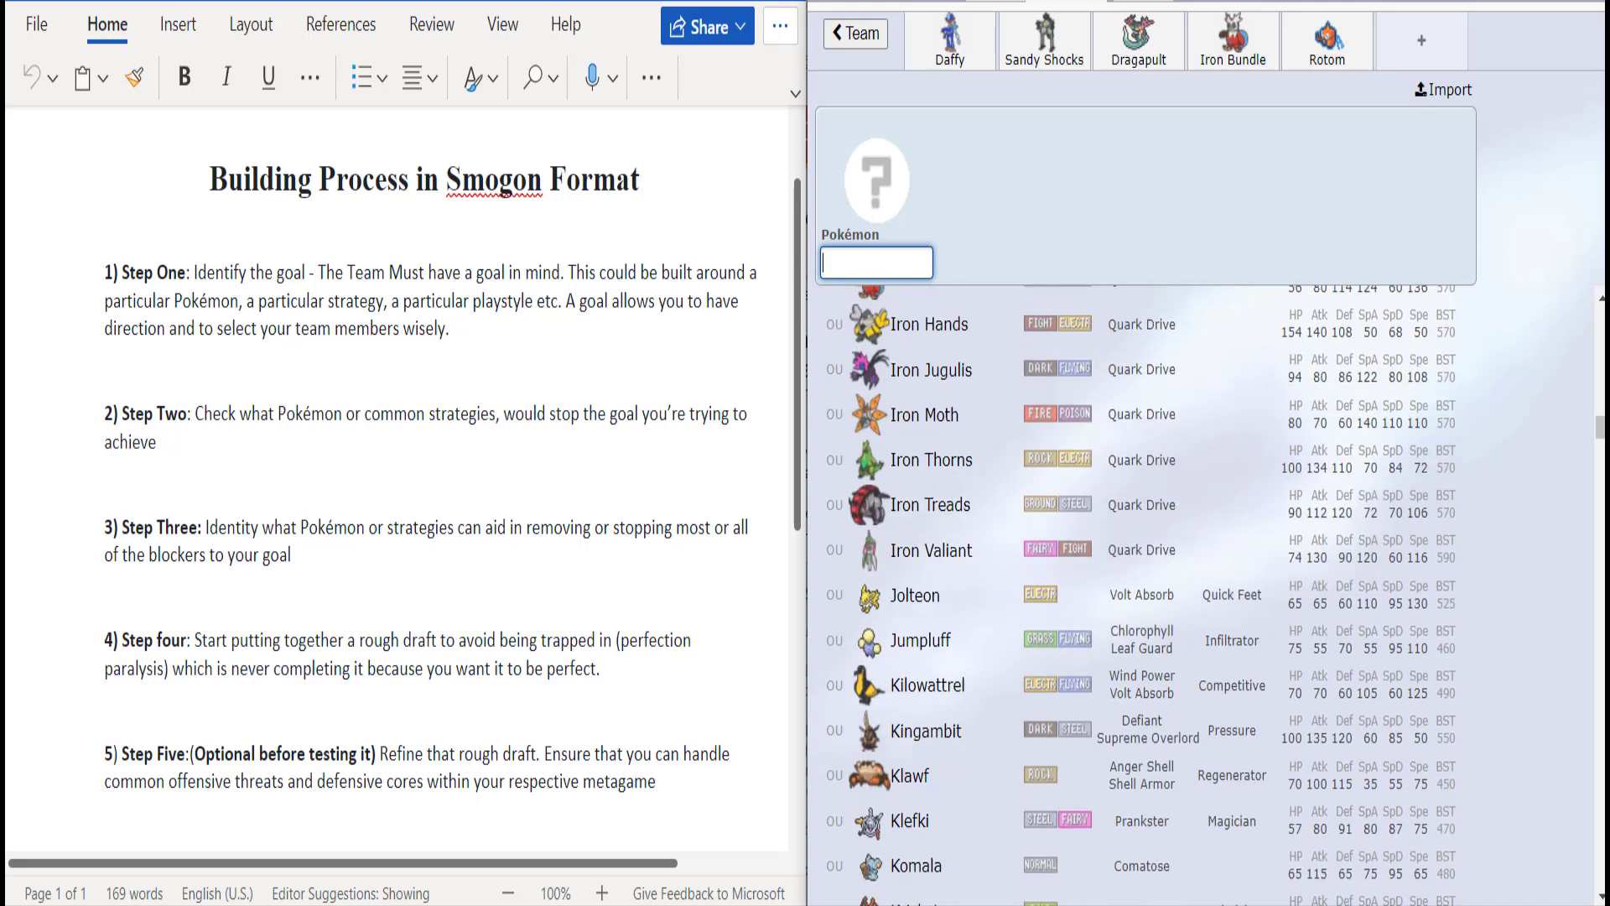
scroll(1141, 587, down, 6)
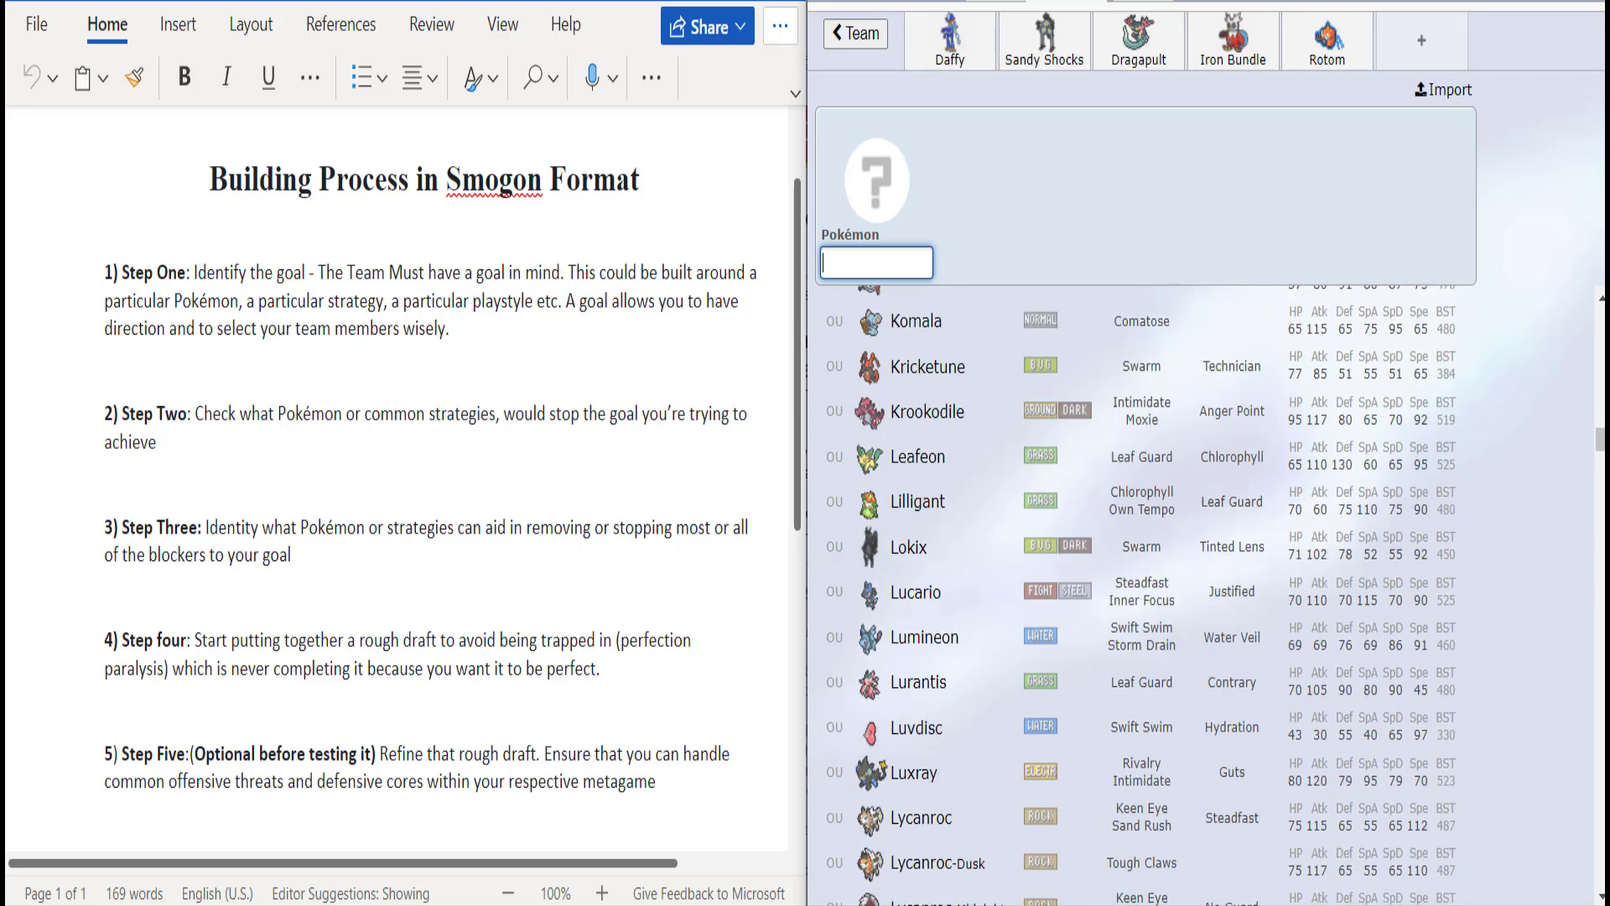
scroll(1141, 587, down, 6)
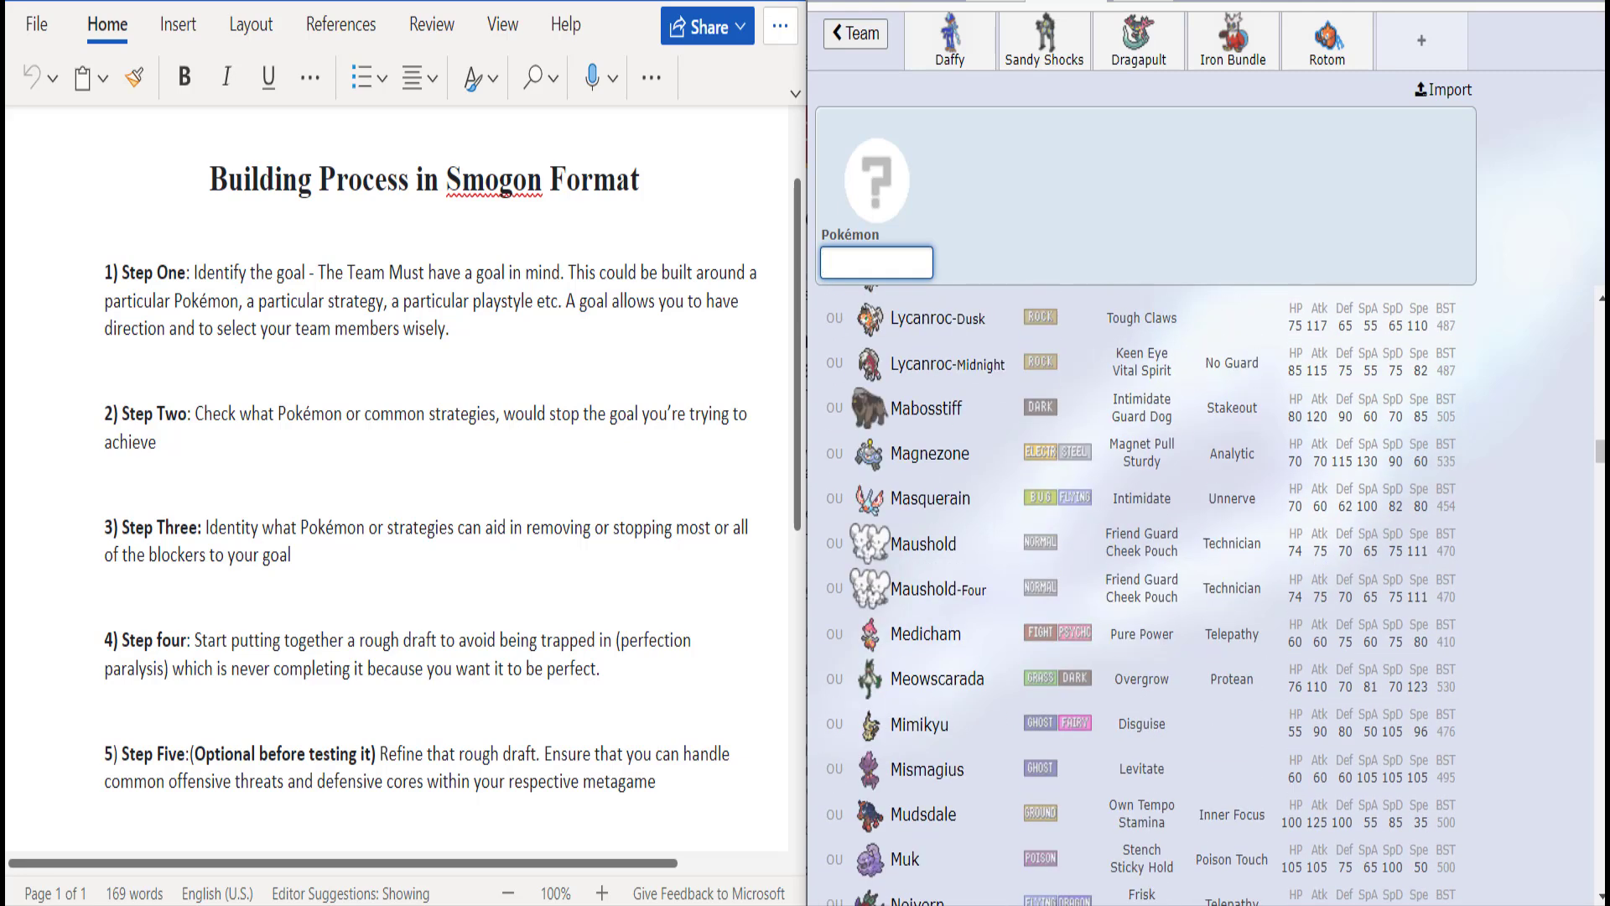
scroll(1141, 587, down, 6)
scroll(1140, 587, down, 6)
scroll(1141, 587, down, 14)
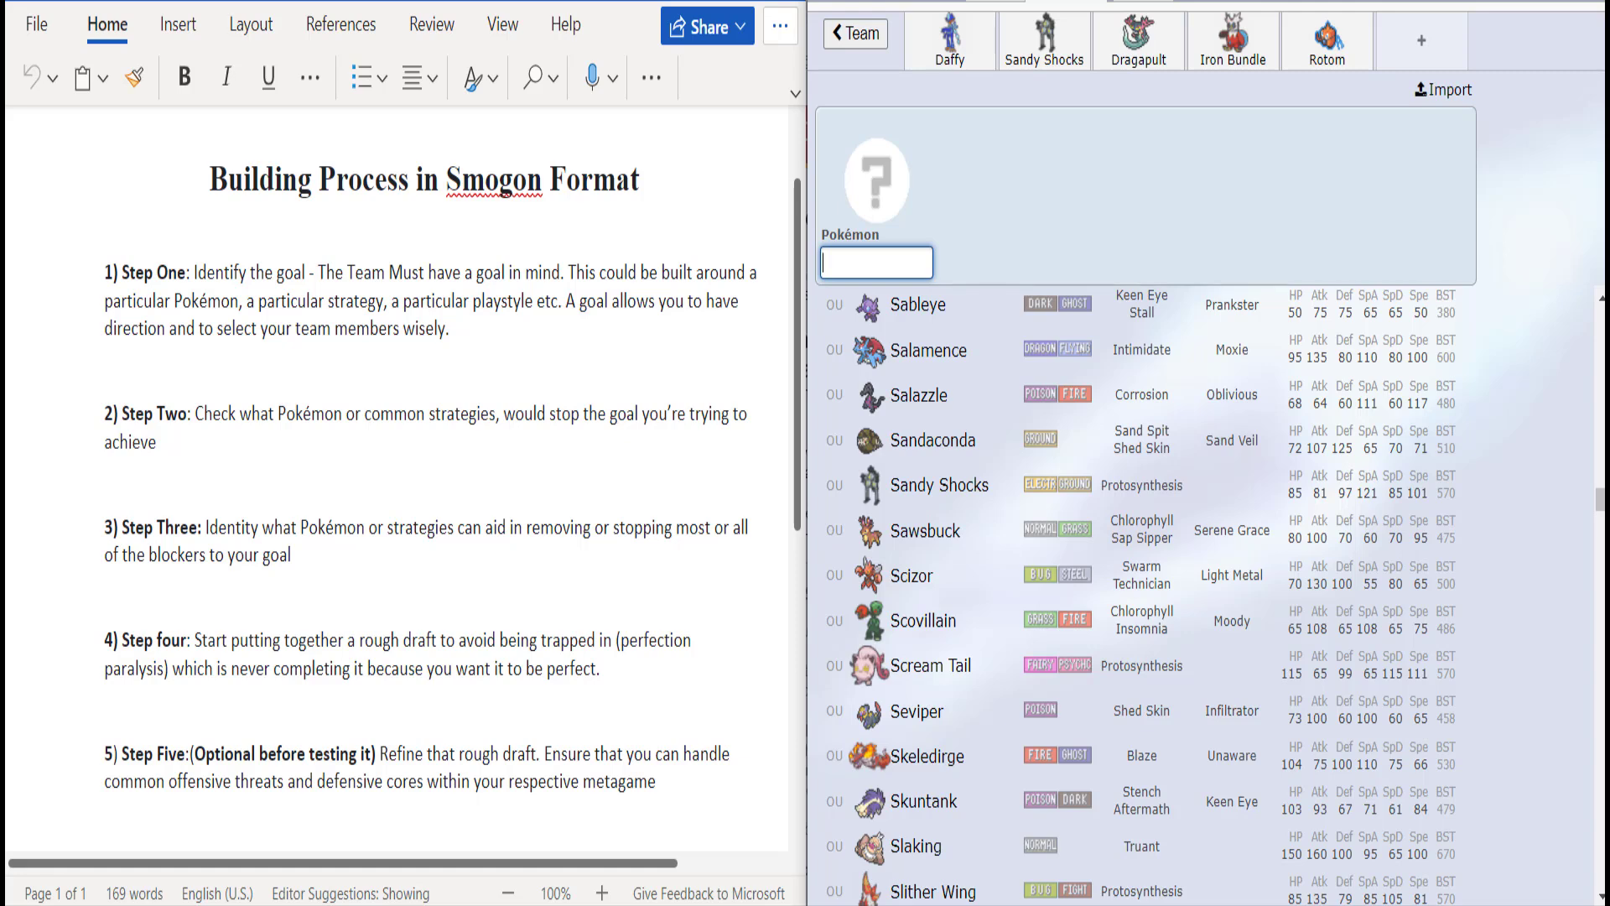
scroll(1328, 738, down, 3)
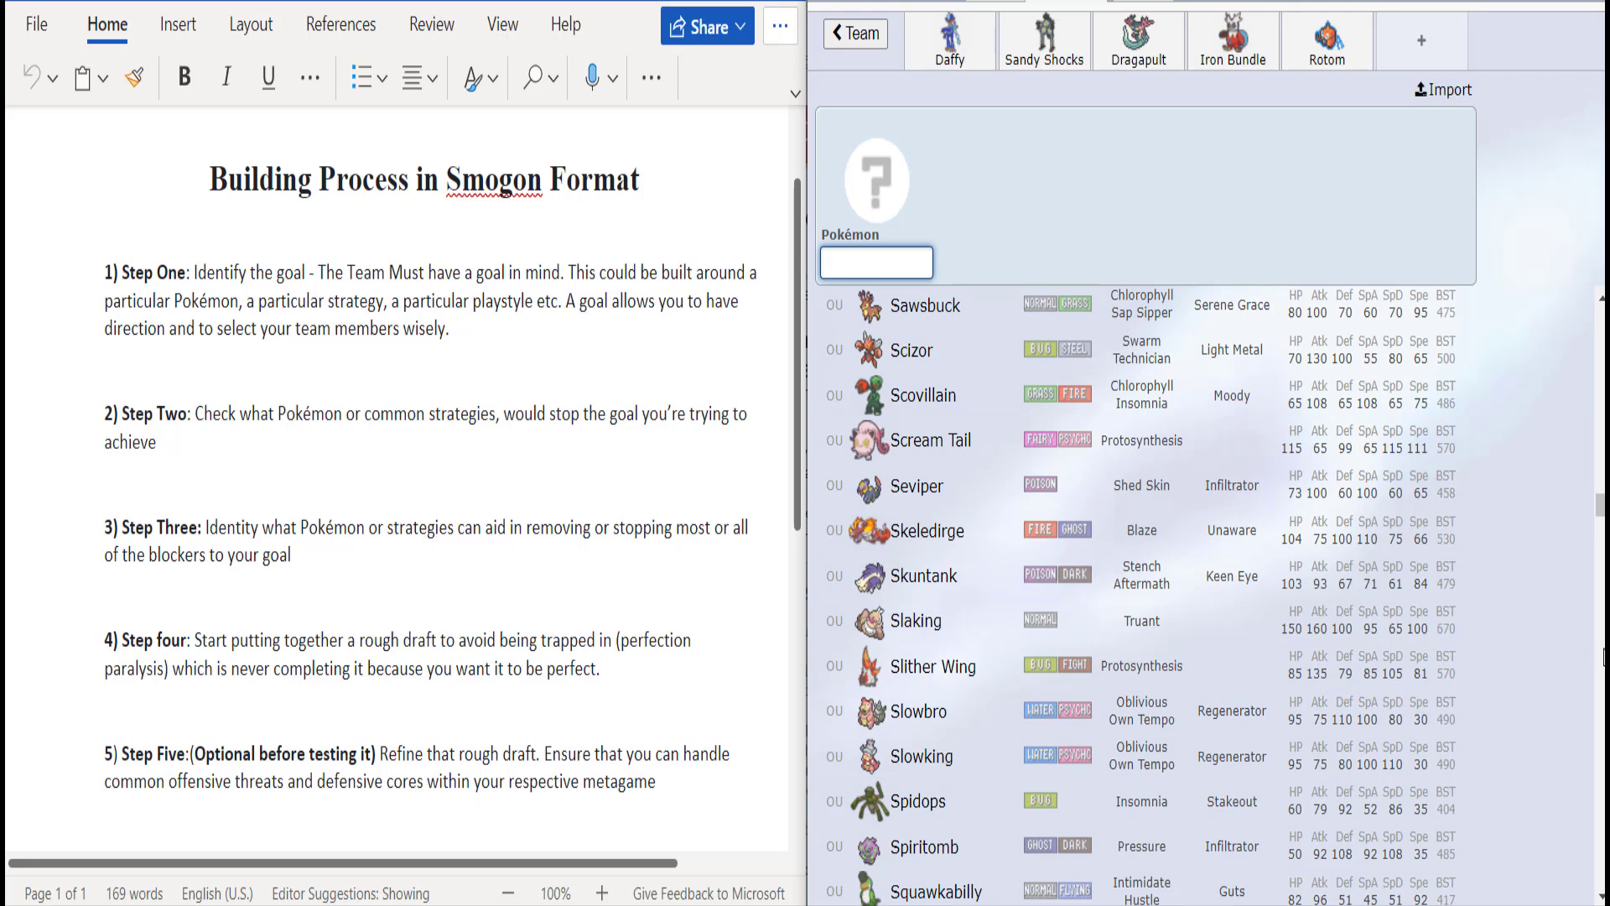
scroll(1337, 677, down, 2)
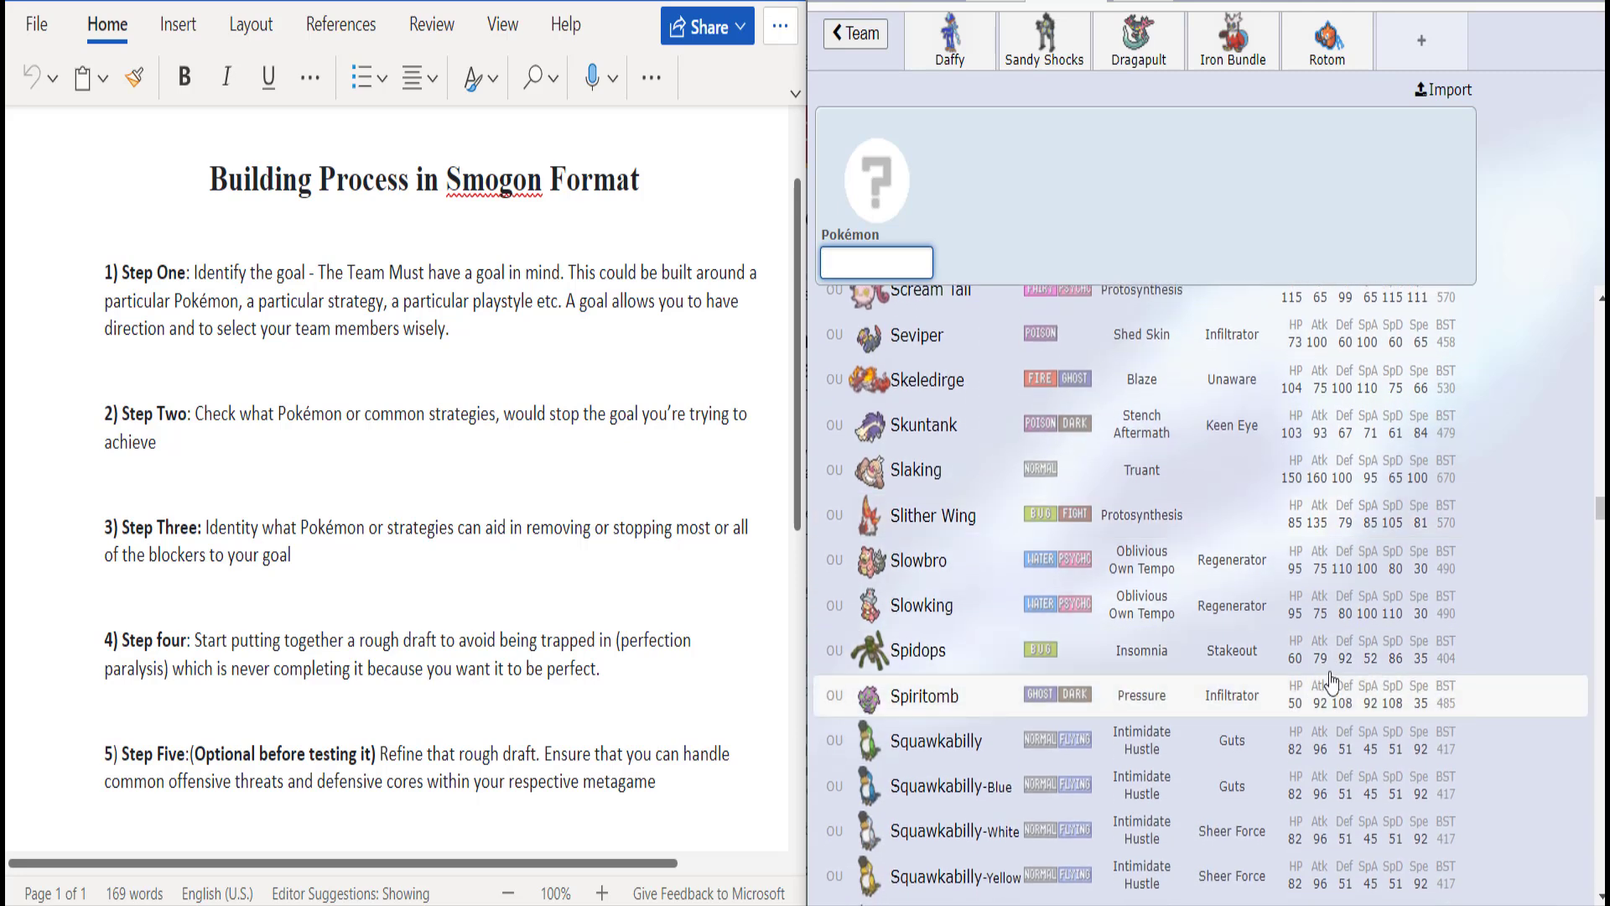
scroll(1337, 678, down, 5)
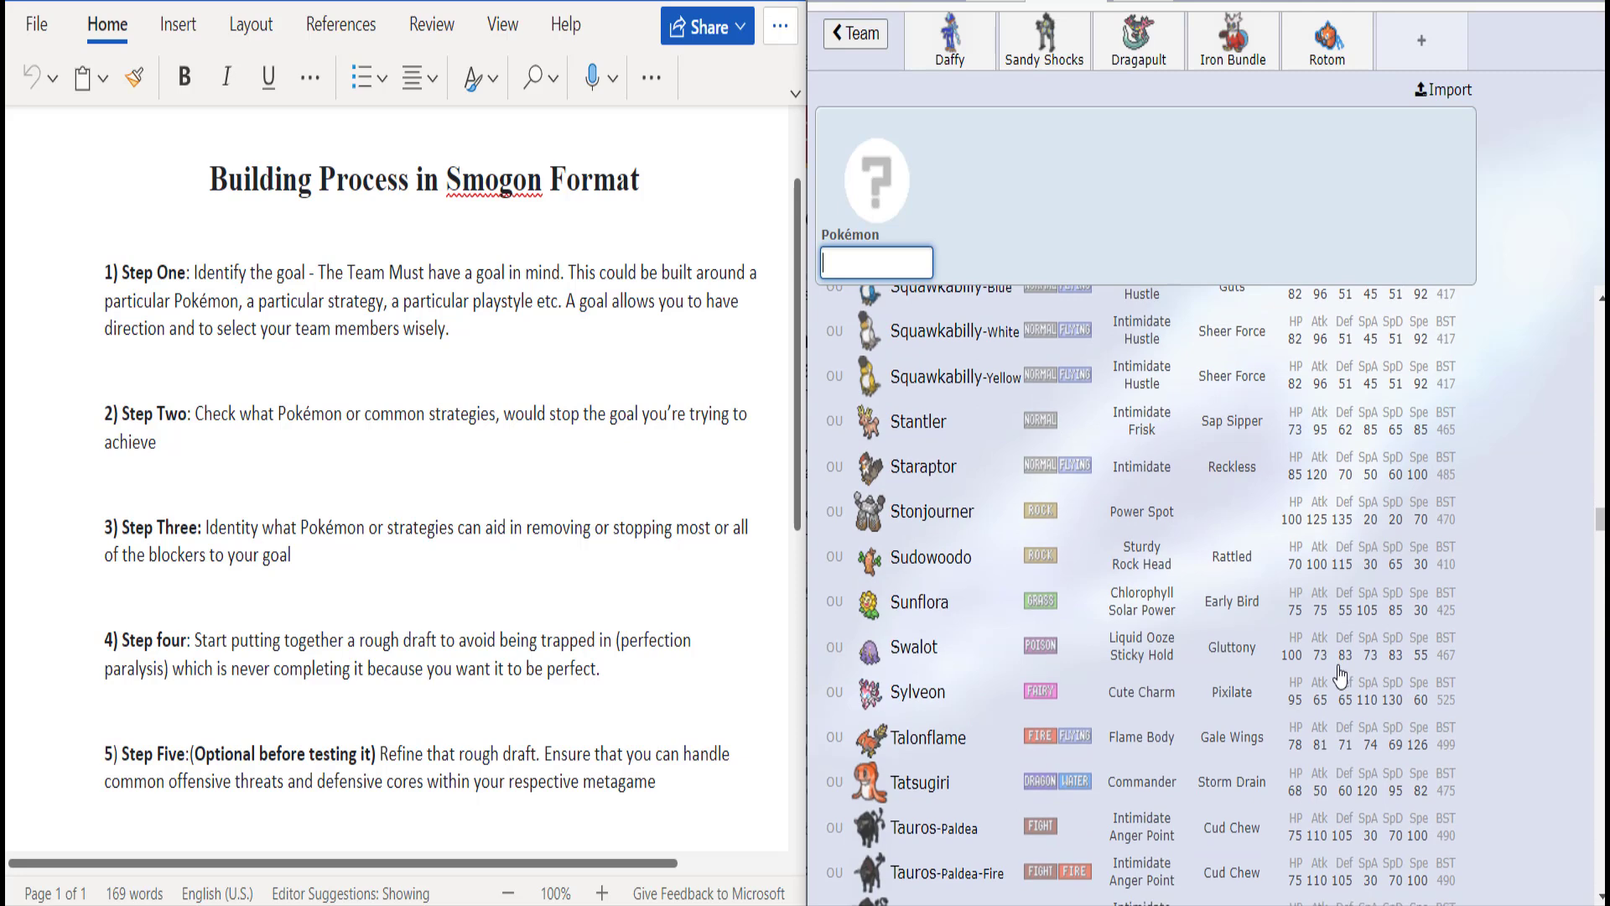
scroll(1341, 675, down, 5)
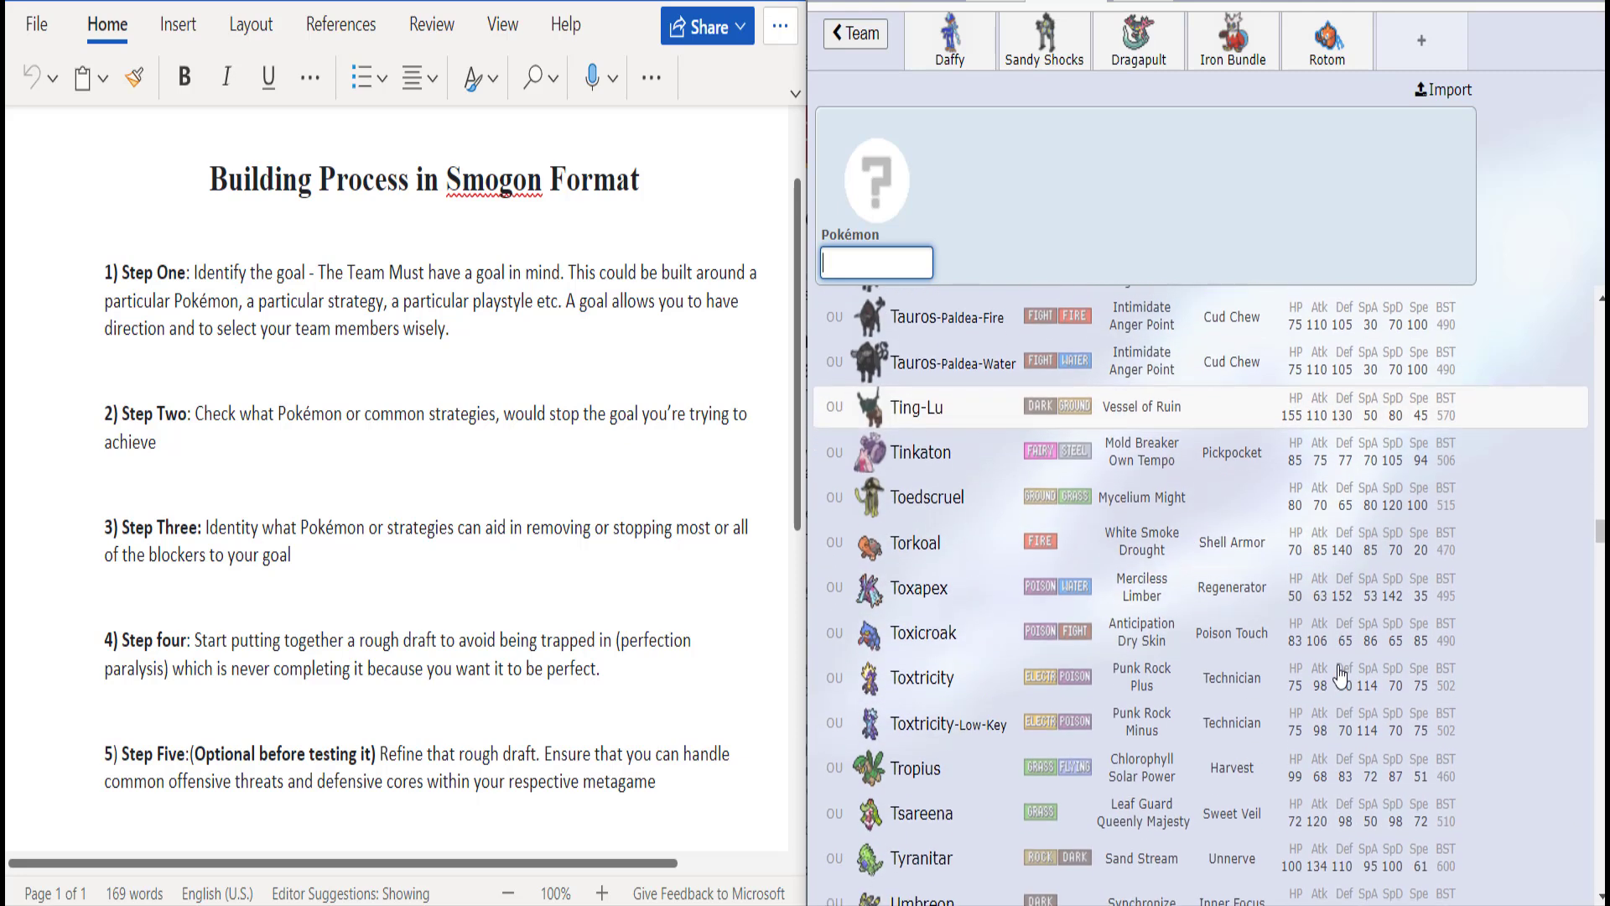
scroll(1340, 675, up, 3)
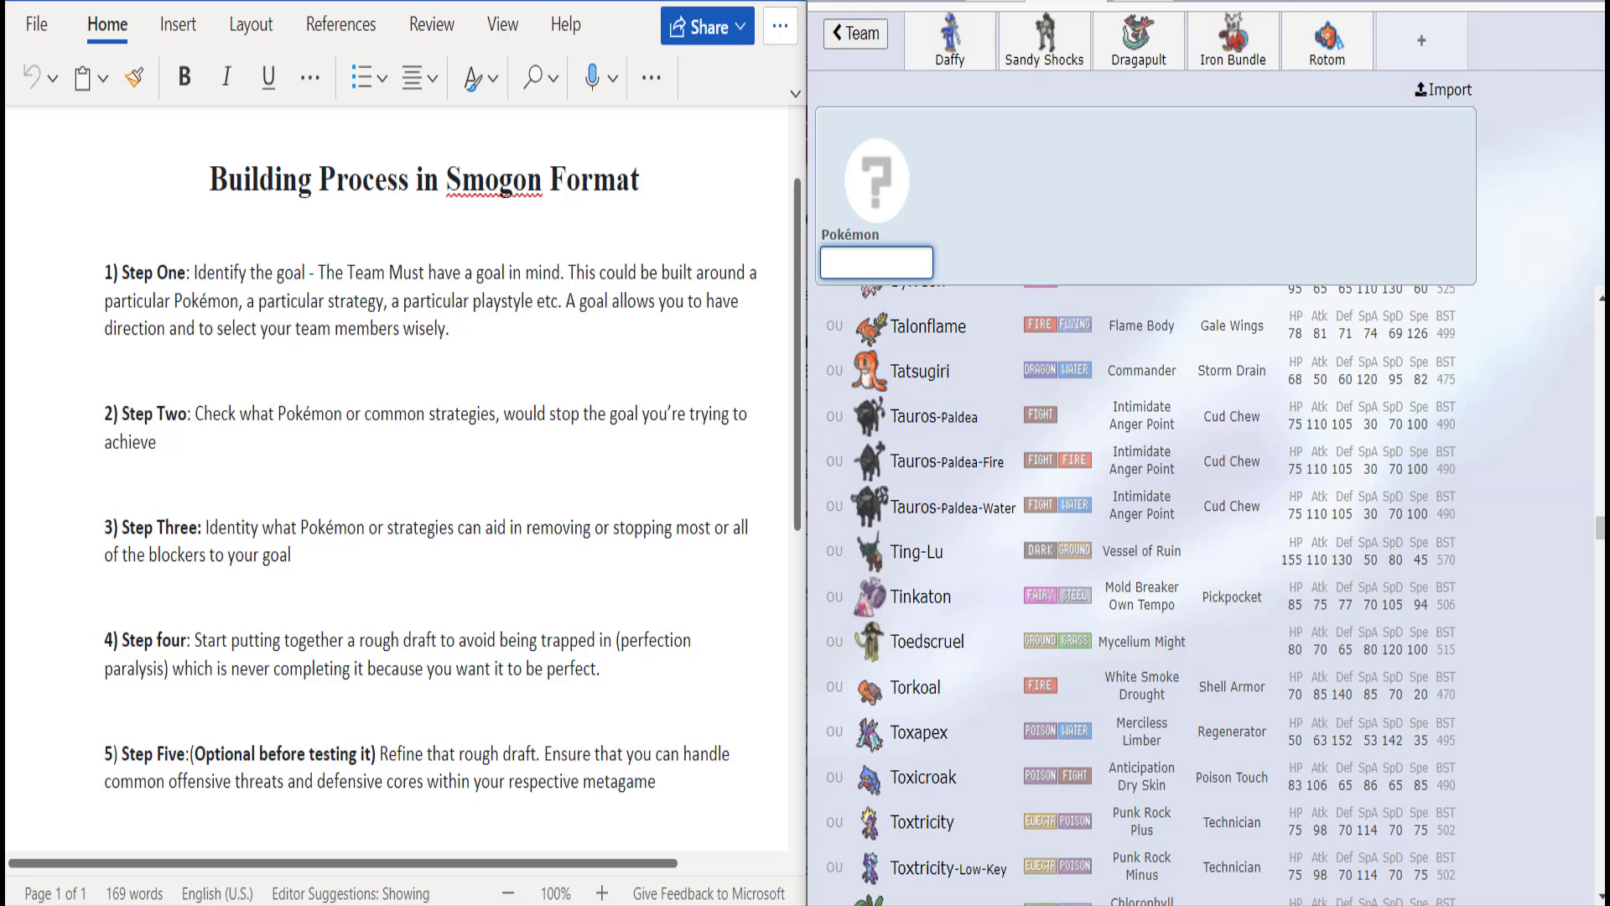
scroll(1565, 578, down, 1)
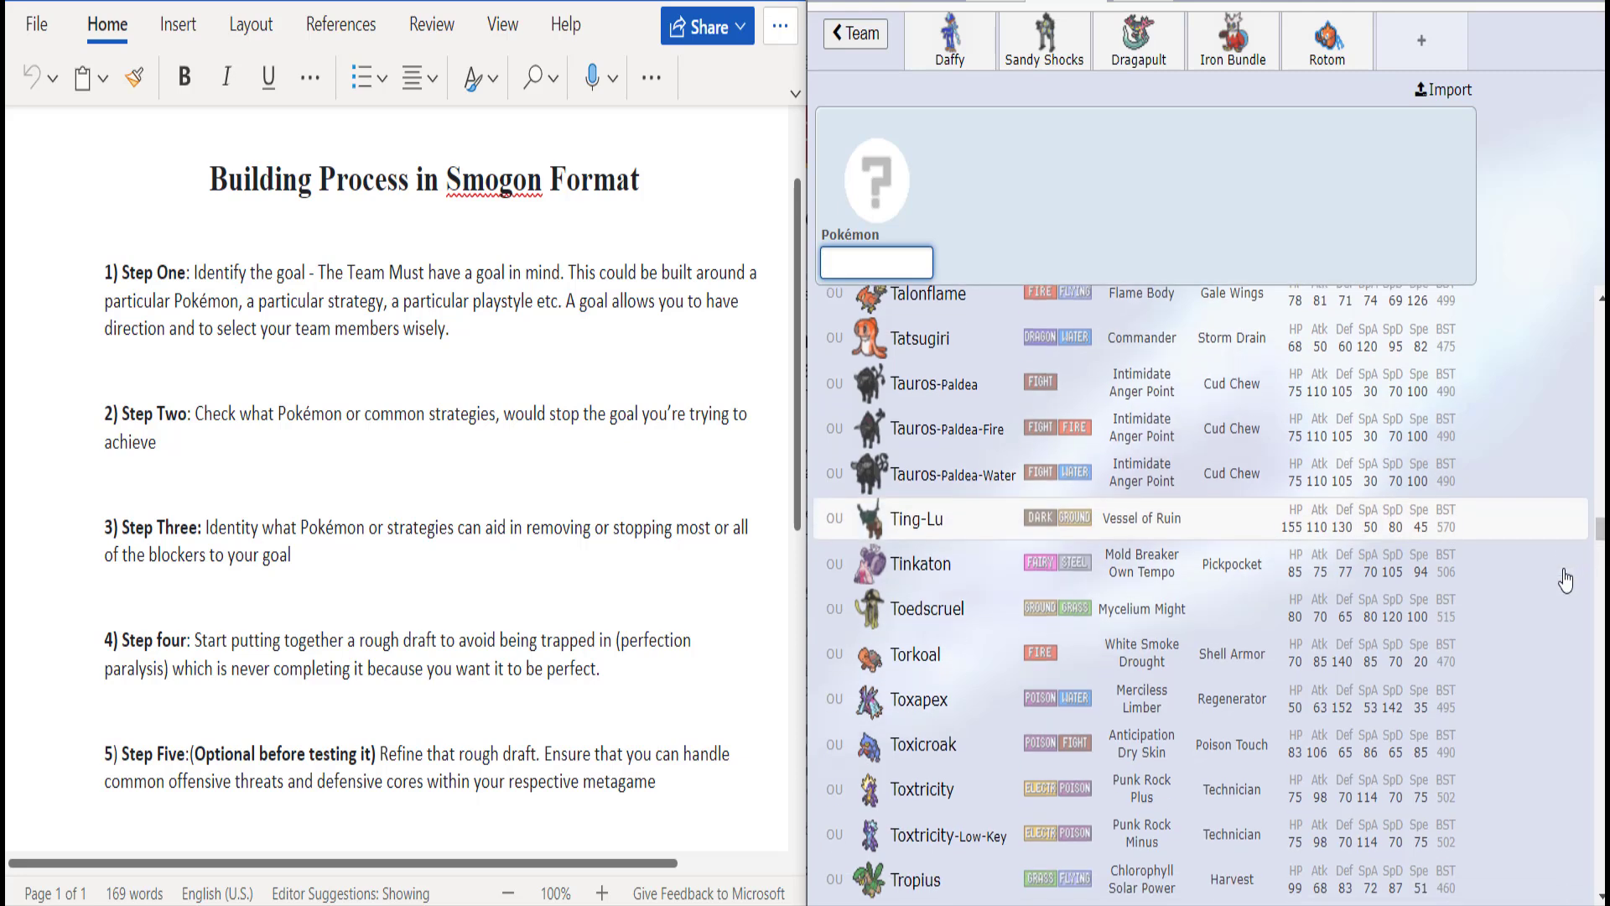
scroll(1565, 578, down, 1)
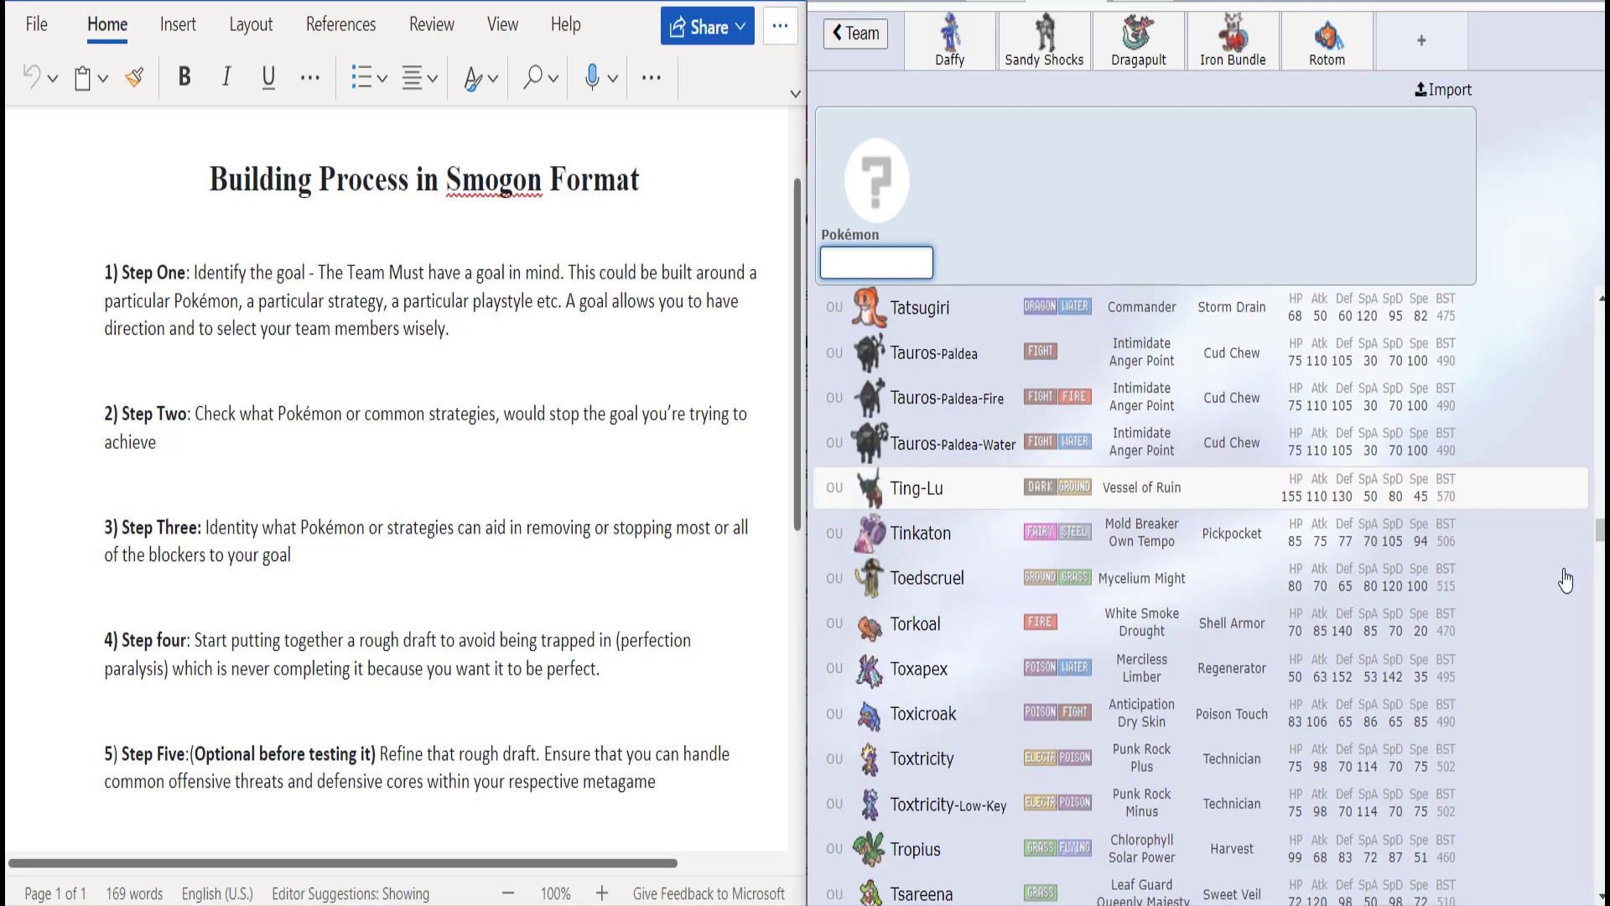
scroll(1565, 578, down, 1)
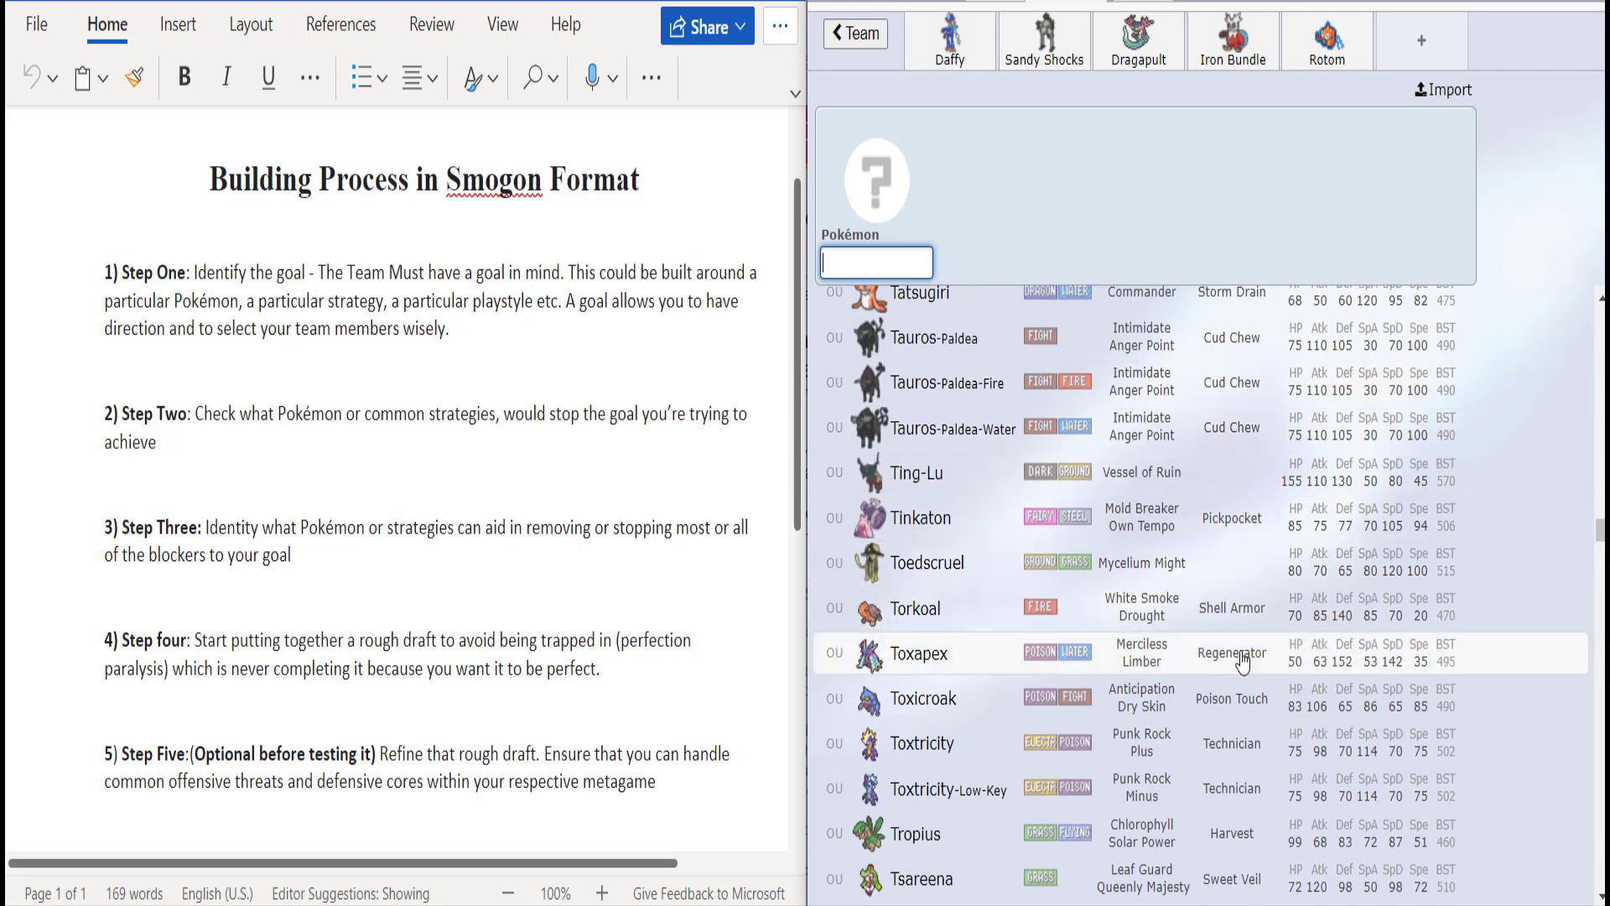
Step: Try Toedscruel as the sixth team member, check its ability and give it Rapid Spin
click(1248, 587)
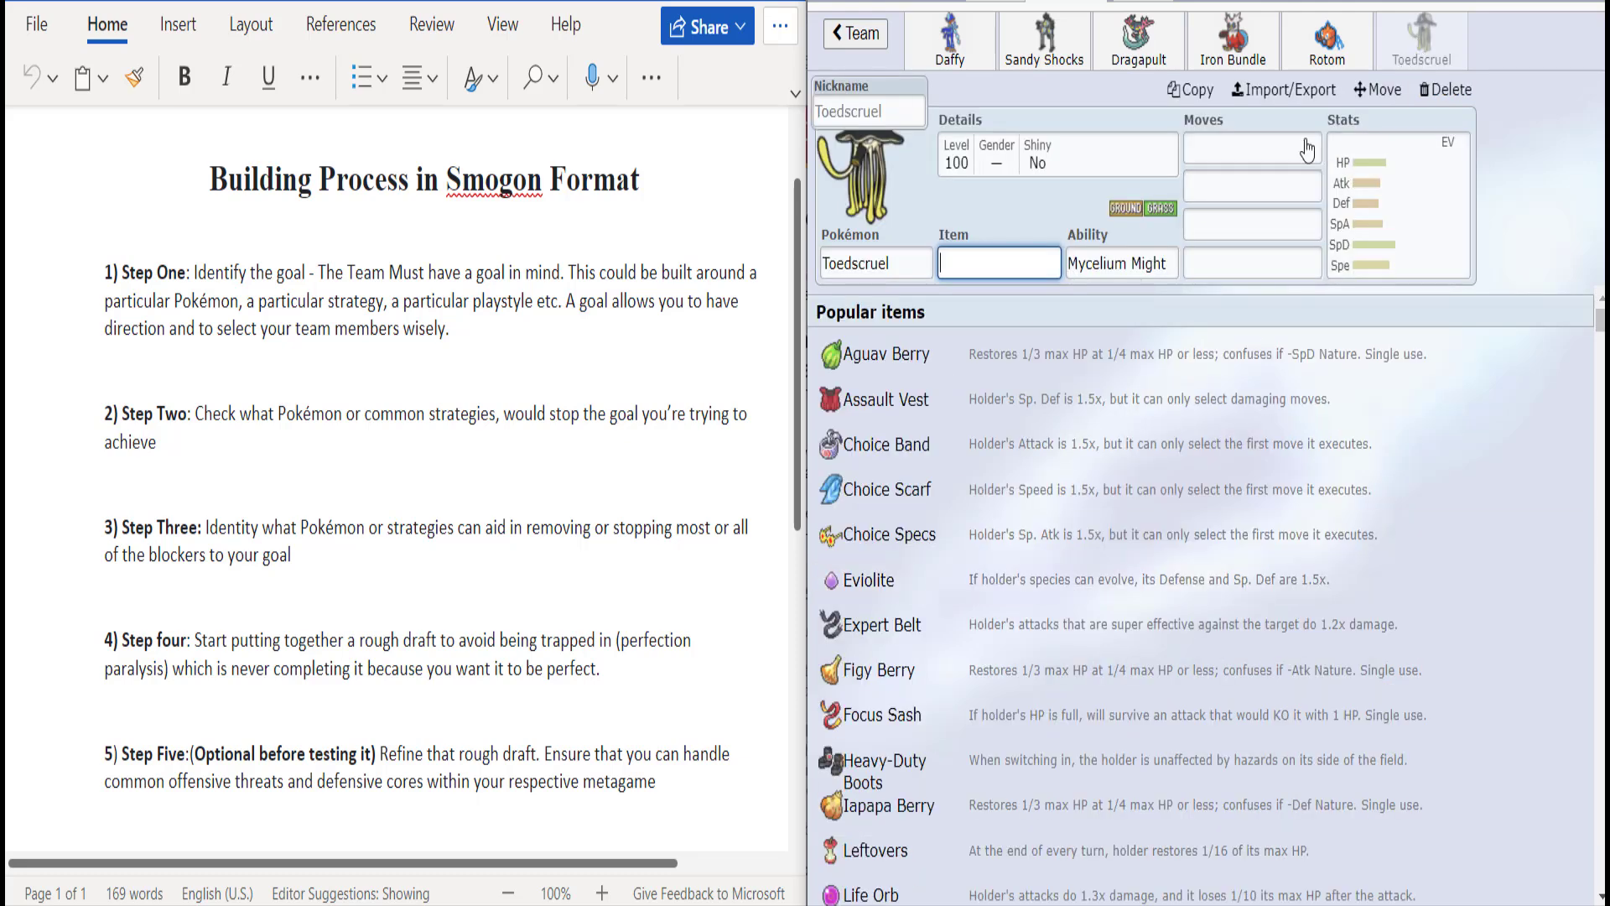
click(1124, 268)
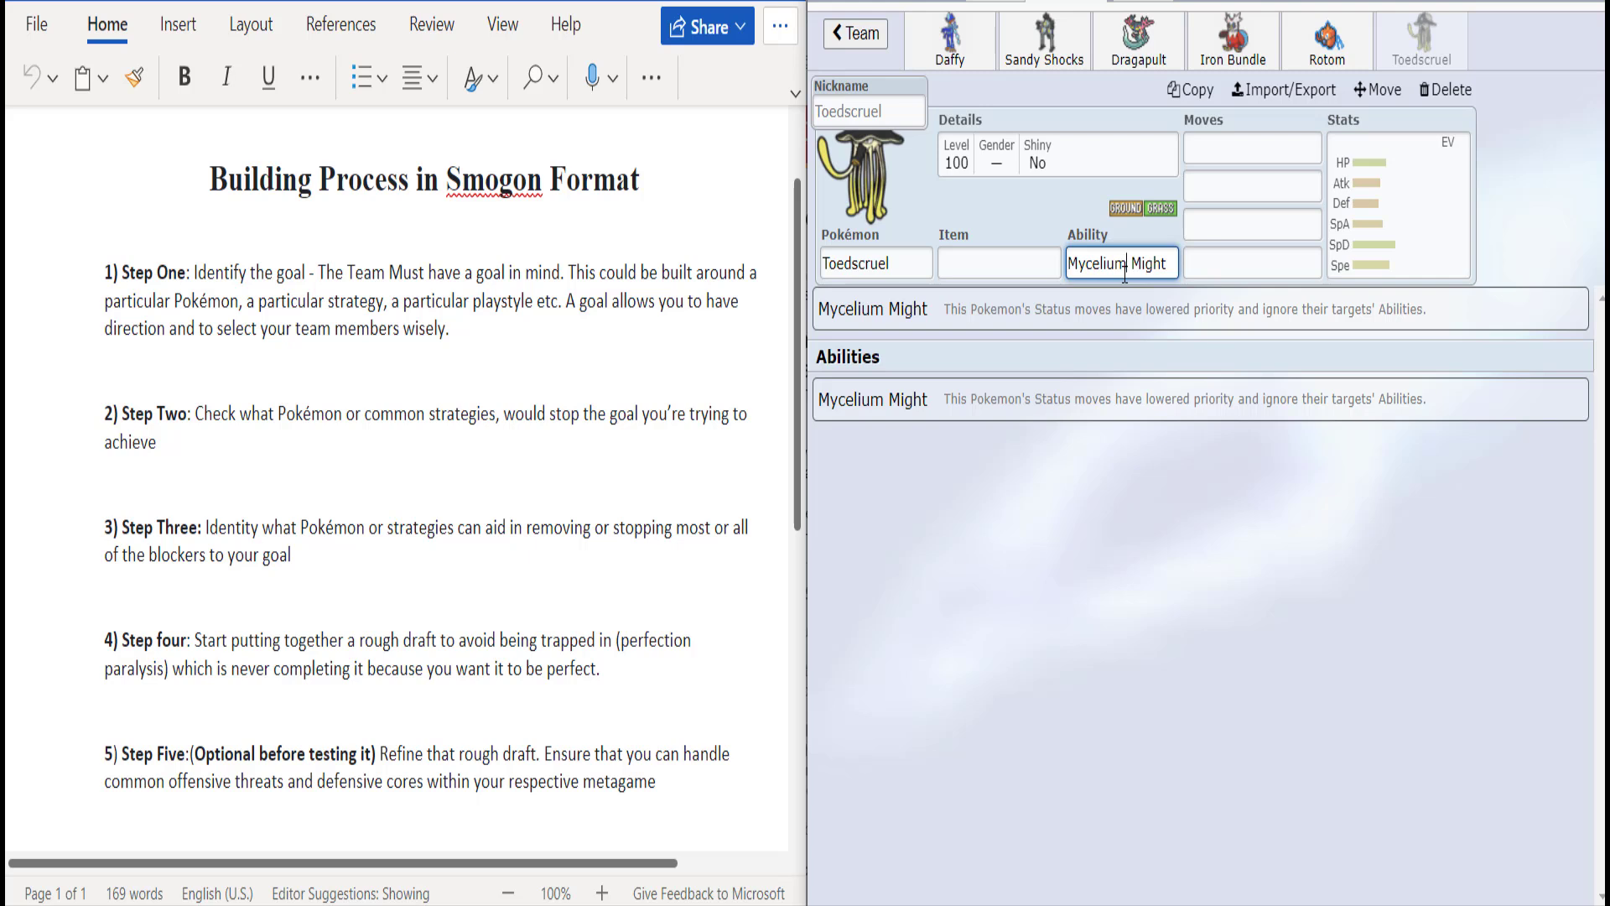
click(1021, 262)
click(1084, 254)
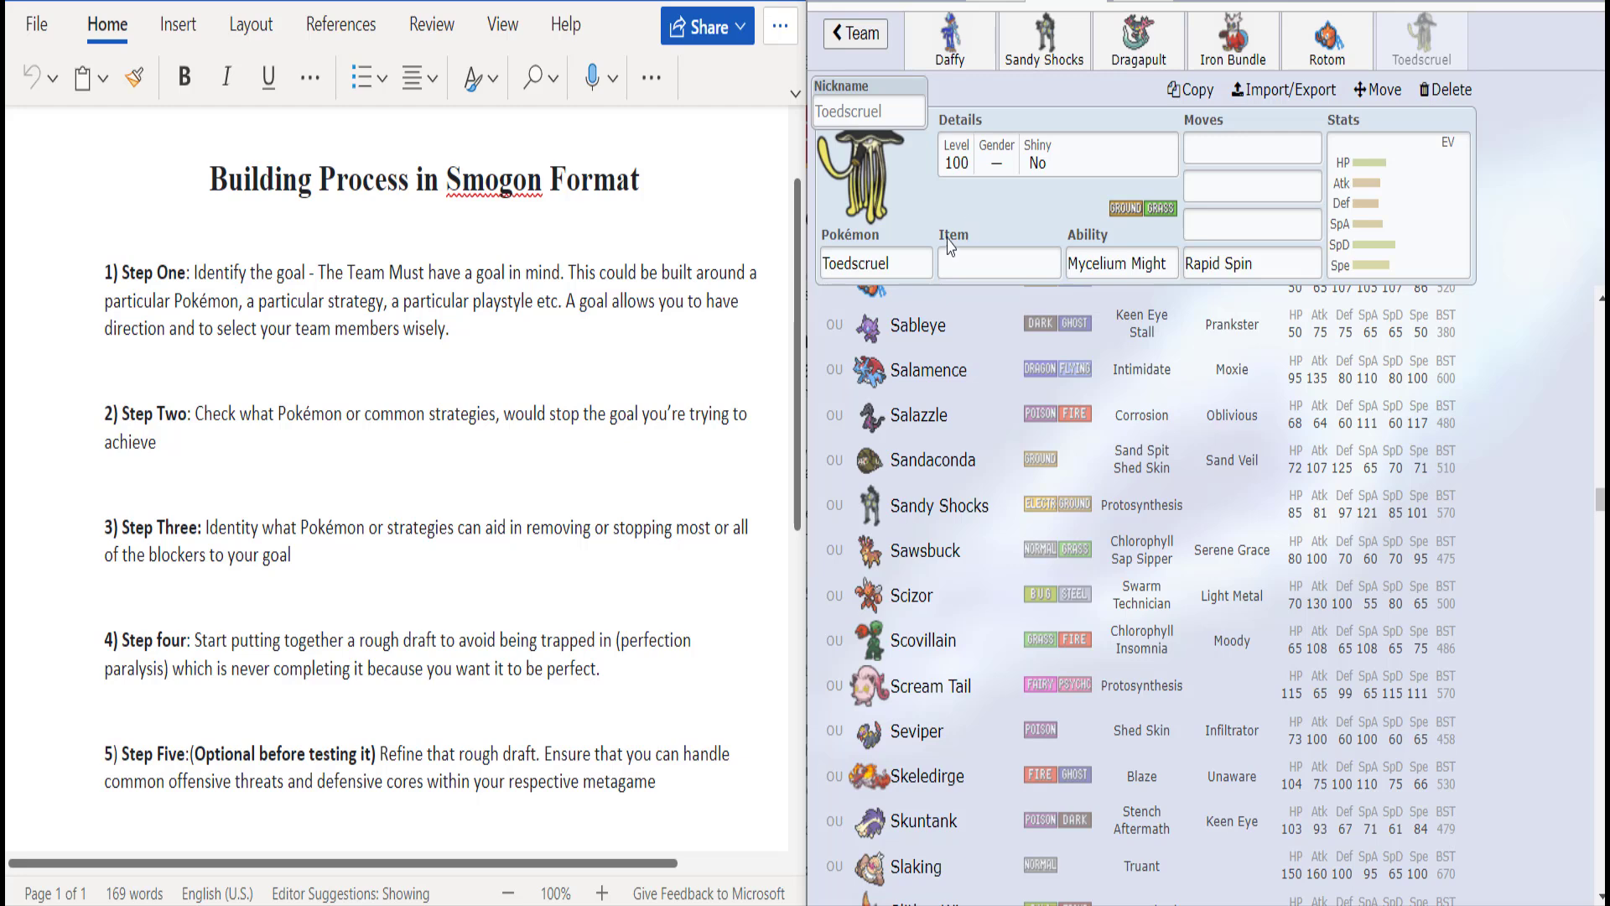
Step: Replace Toedscruel with Scizor as the sixth team member
click(911, 251)
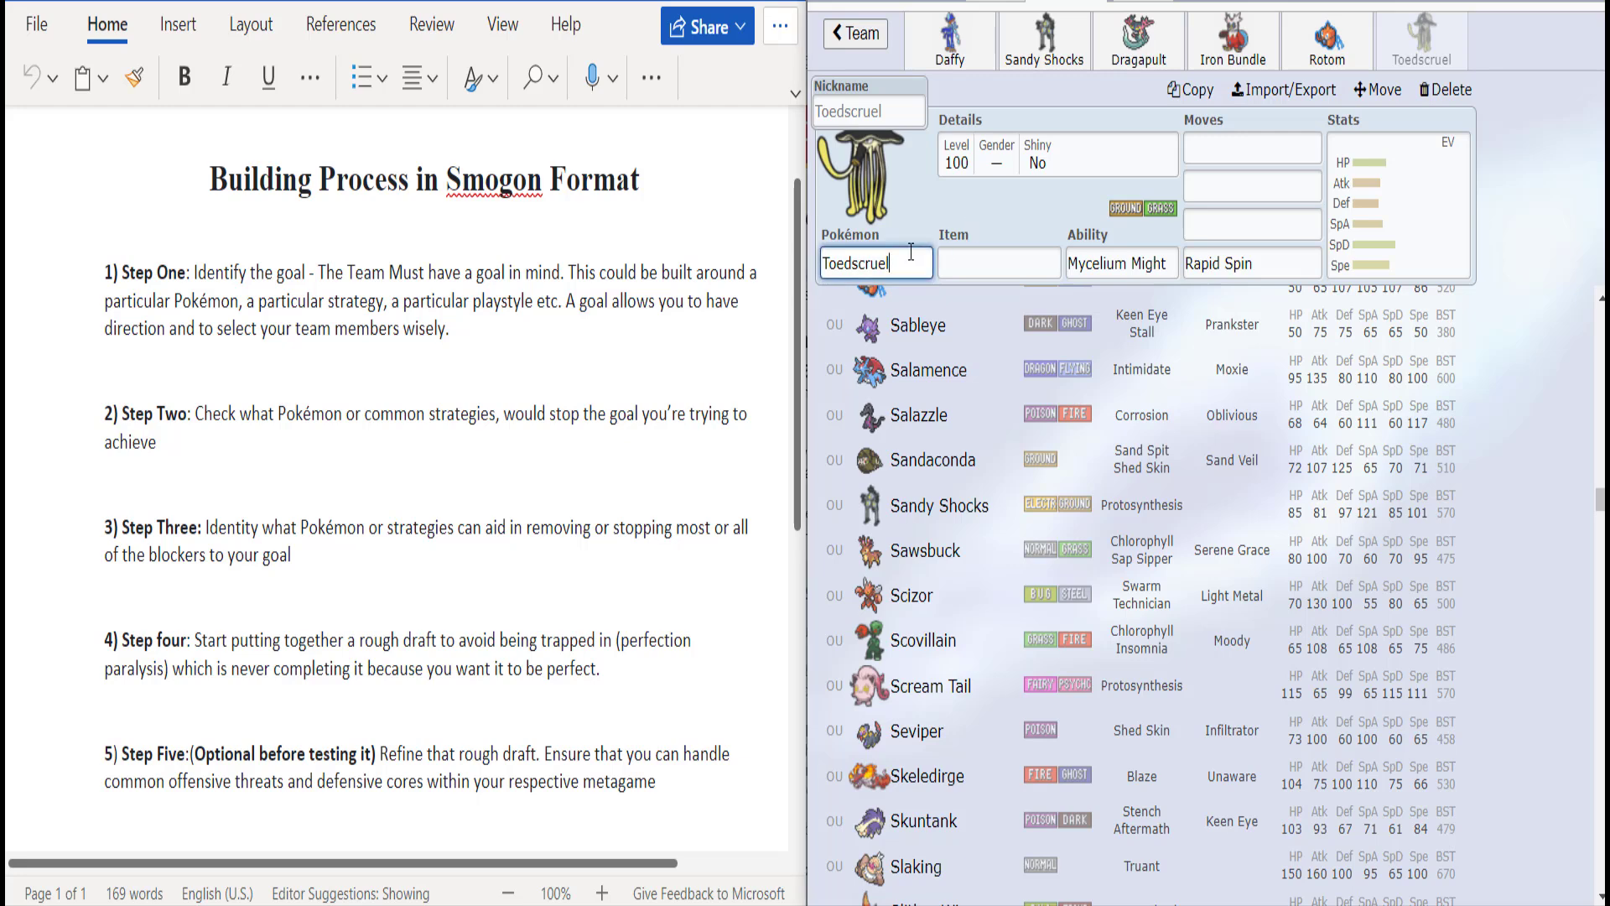
key(BackSpace)
key(BackSpace)
key(BackSpace)
key(BackSpace)
key(BackSpace)
key(BackSpace)
key(BackSpace)
key(BackSpace)
key(BackSpace)
key(BackSpace)
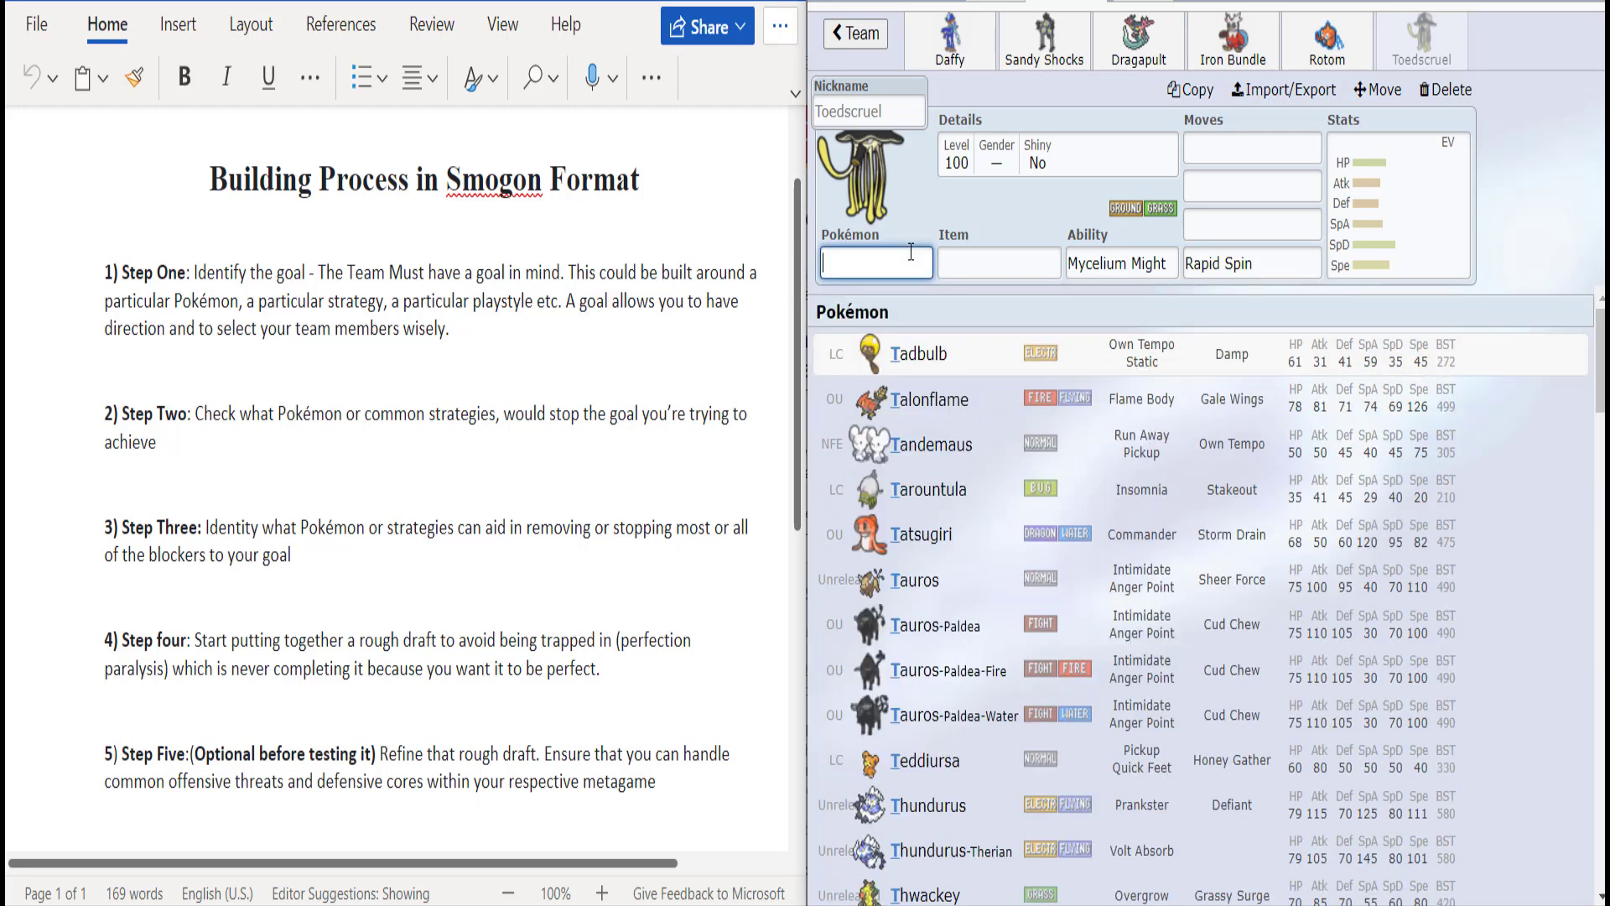
text(sc)
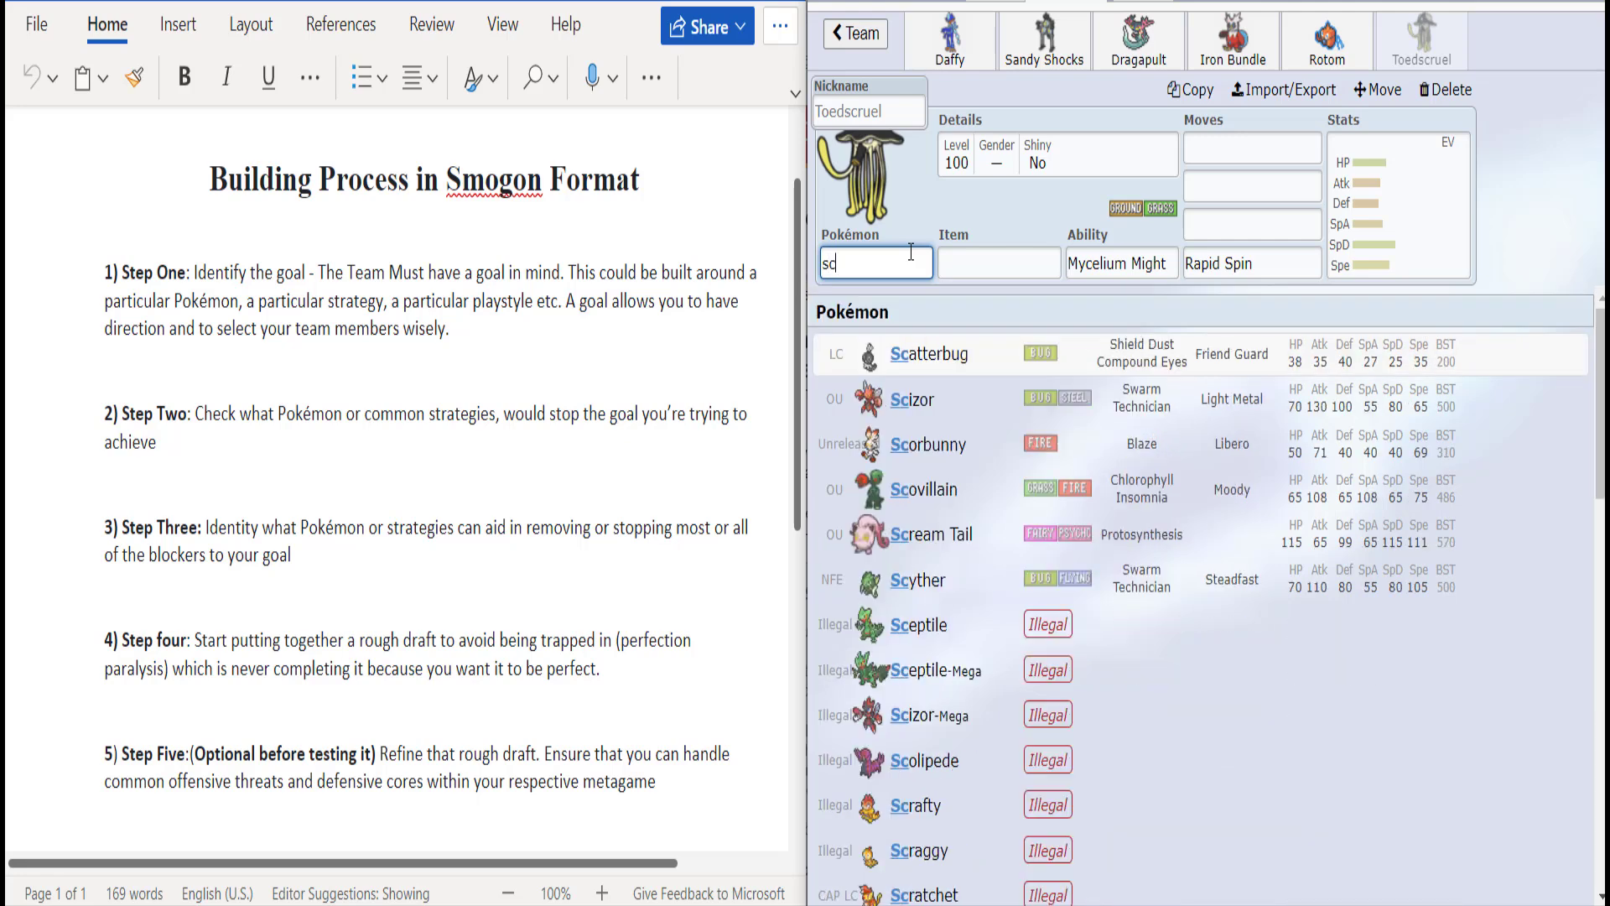
click(981, 394)
Step: Give Scizor a Choice Band as its item and Technician as its ability
click(984, 282)
click(987, 270)
text(c)
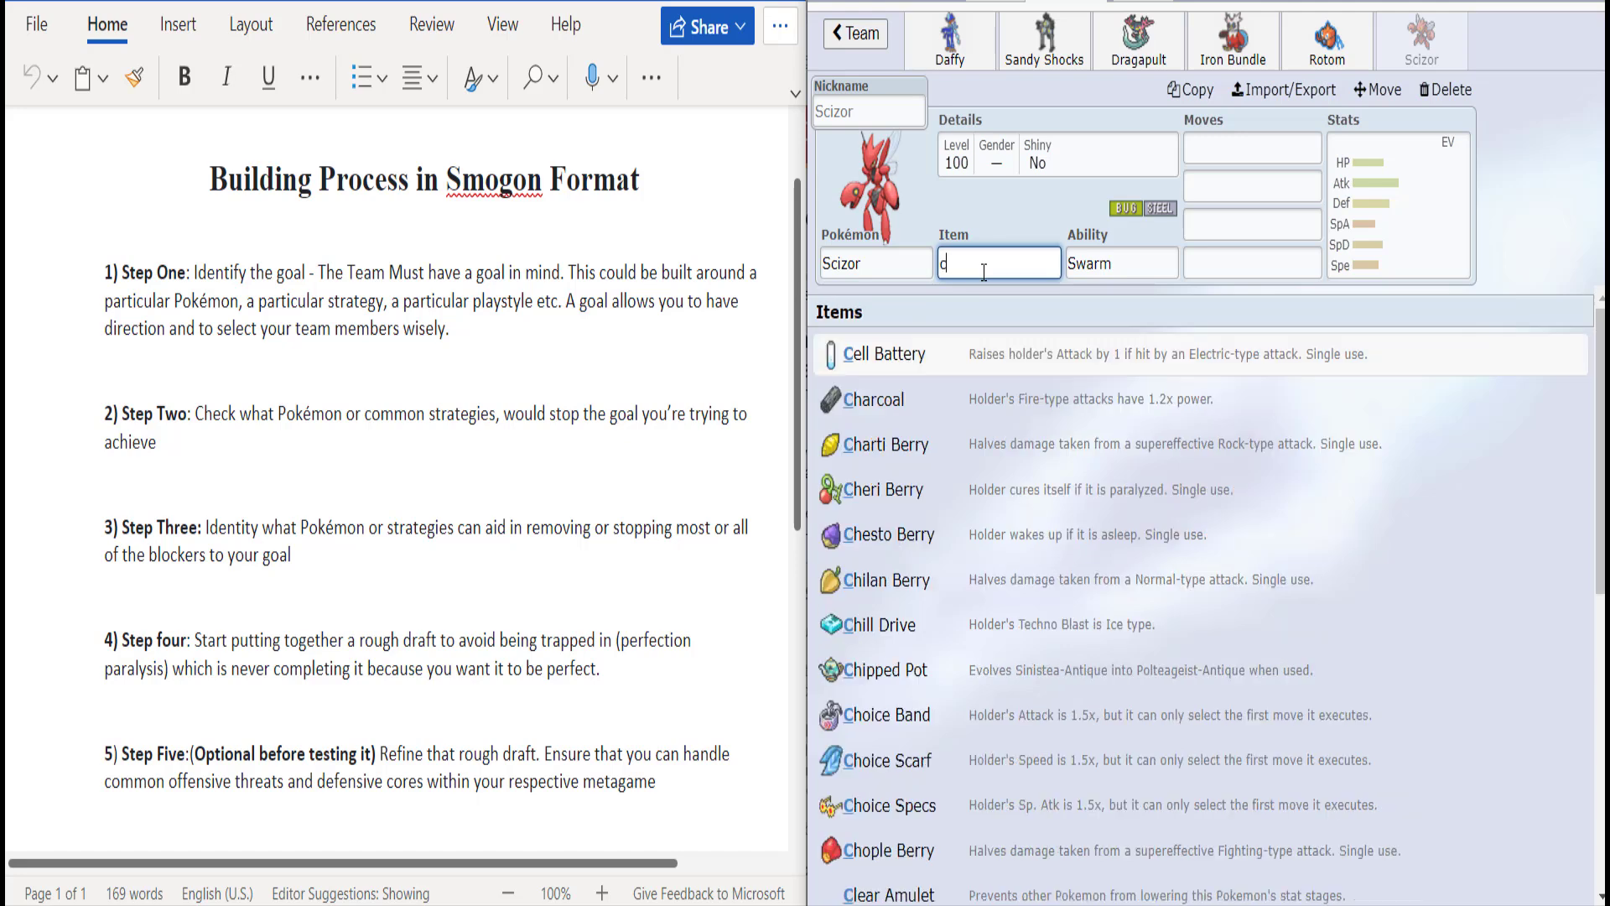
text(ho)
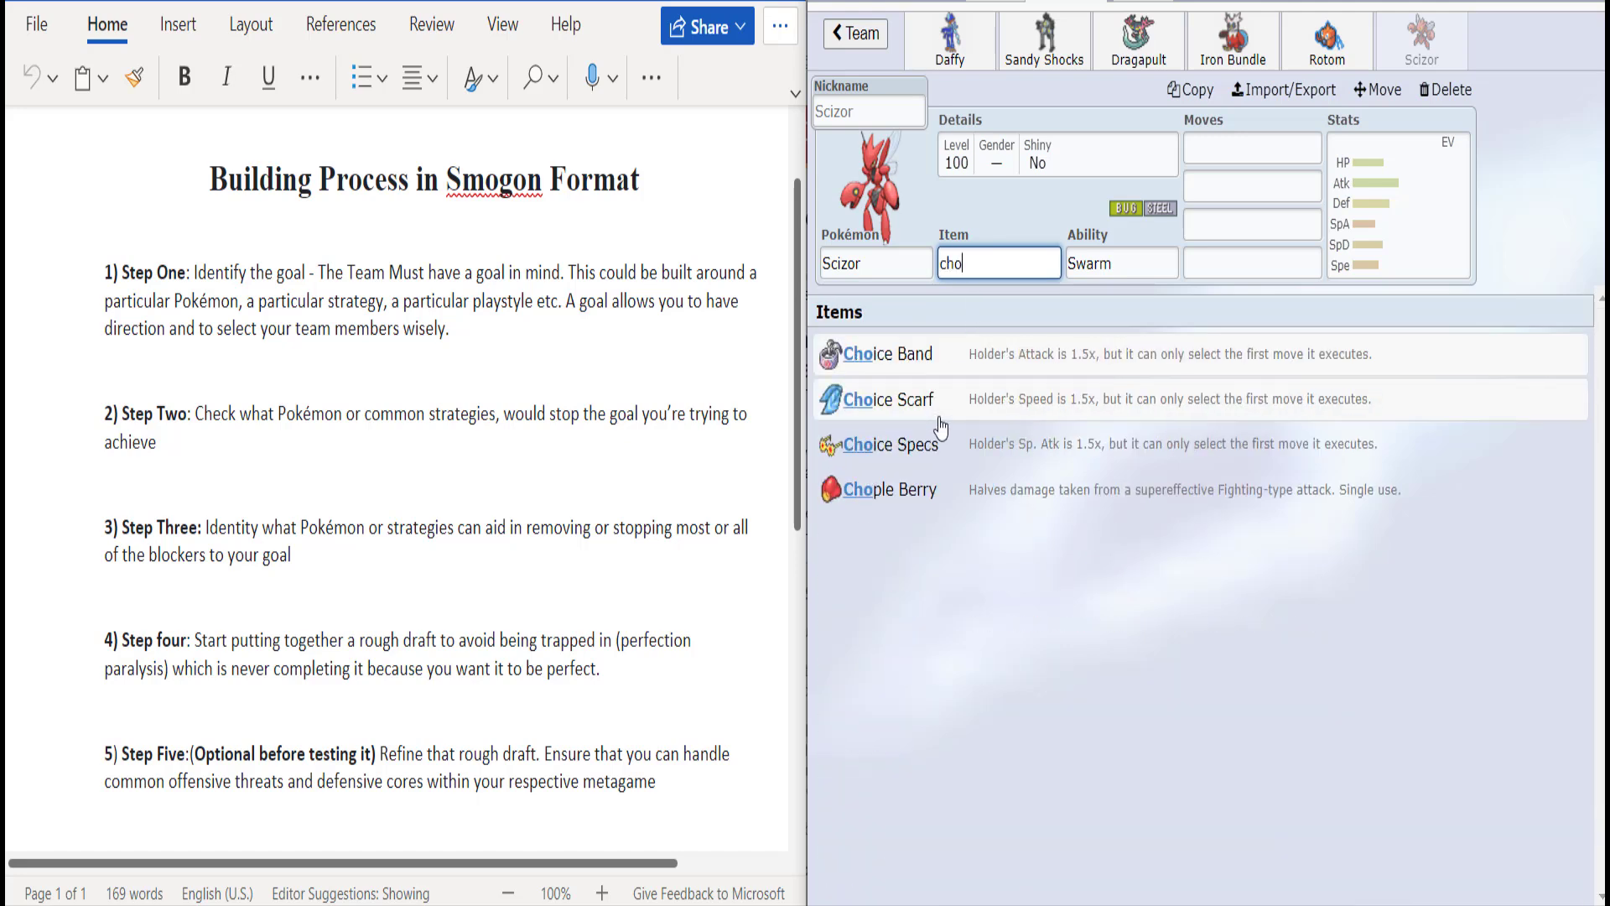
click(992, 360)
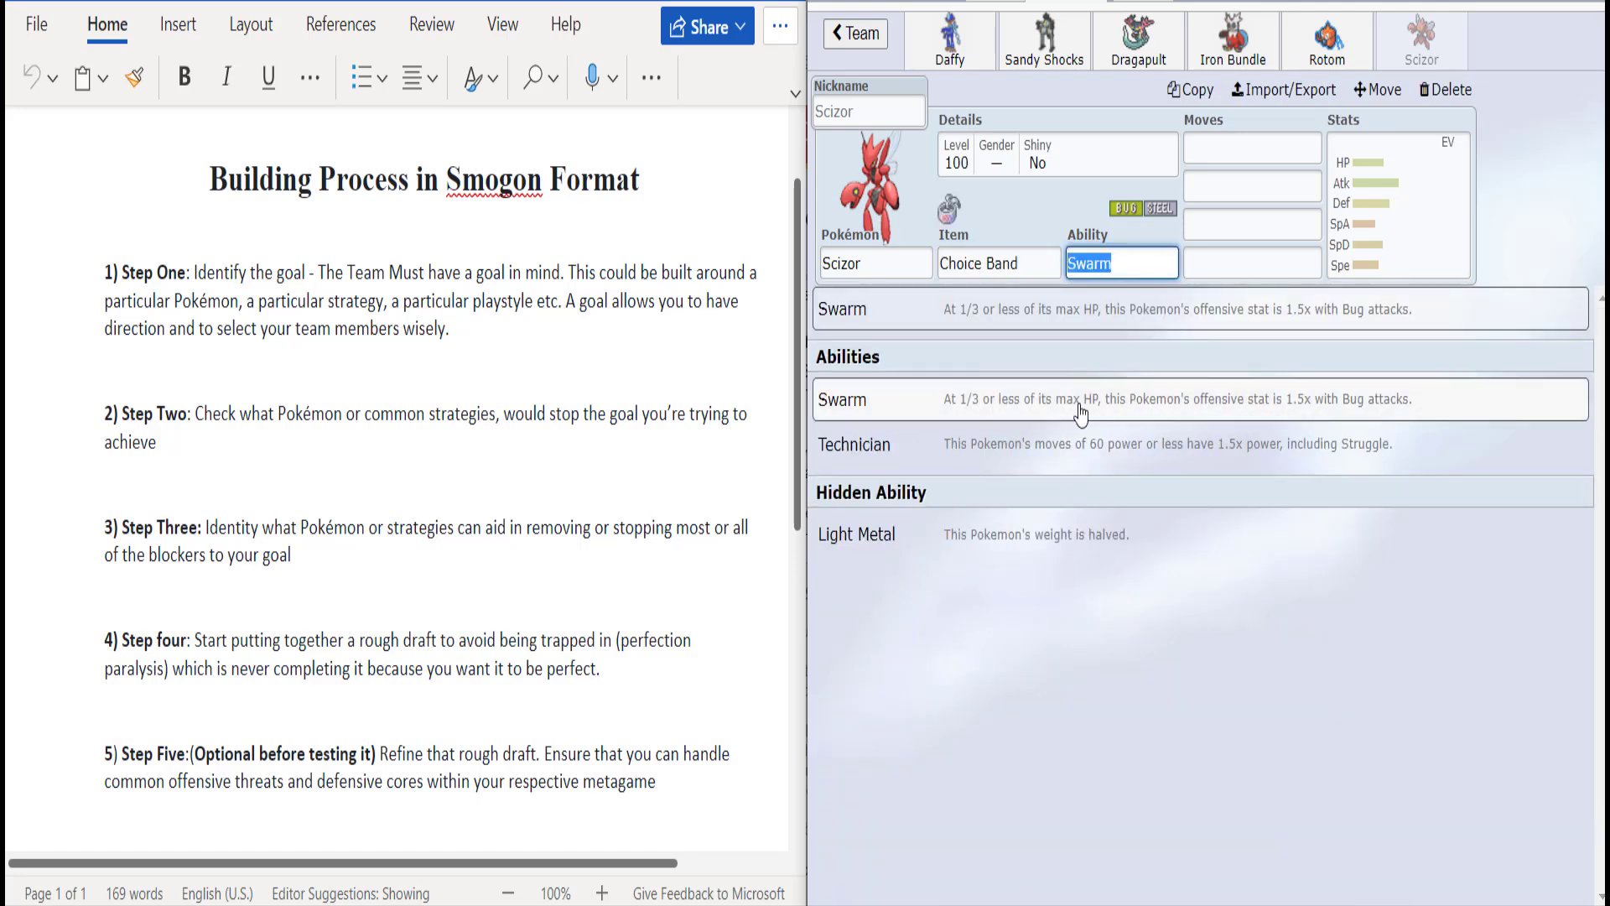
click(1076, 444)
Step: Set Scizor's Attack to 252 EVs and 31 IVs
click(1381, 205)
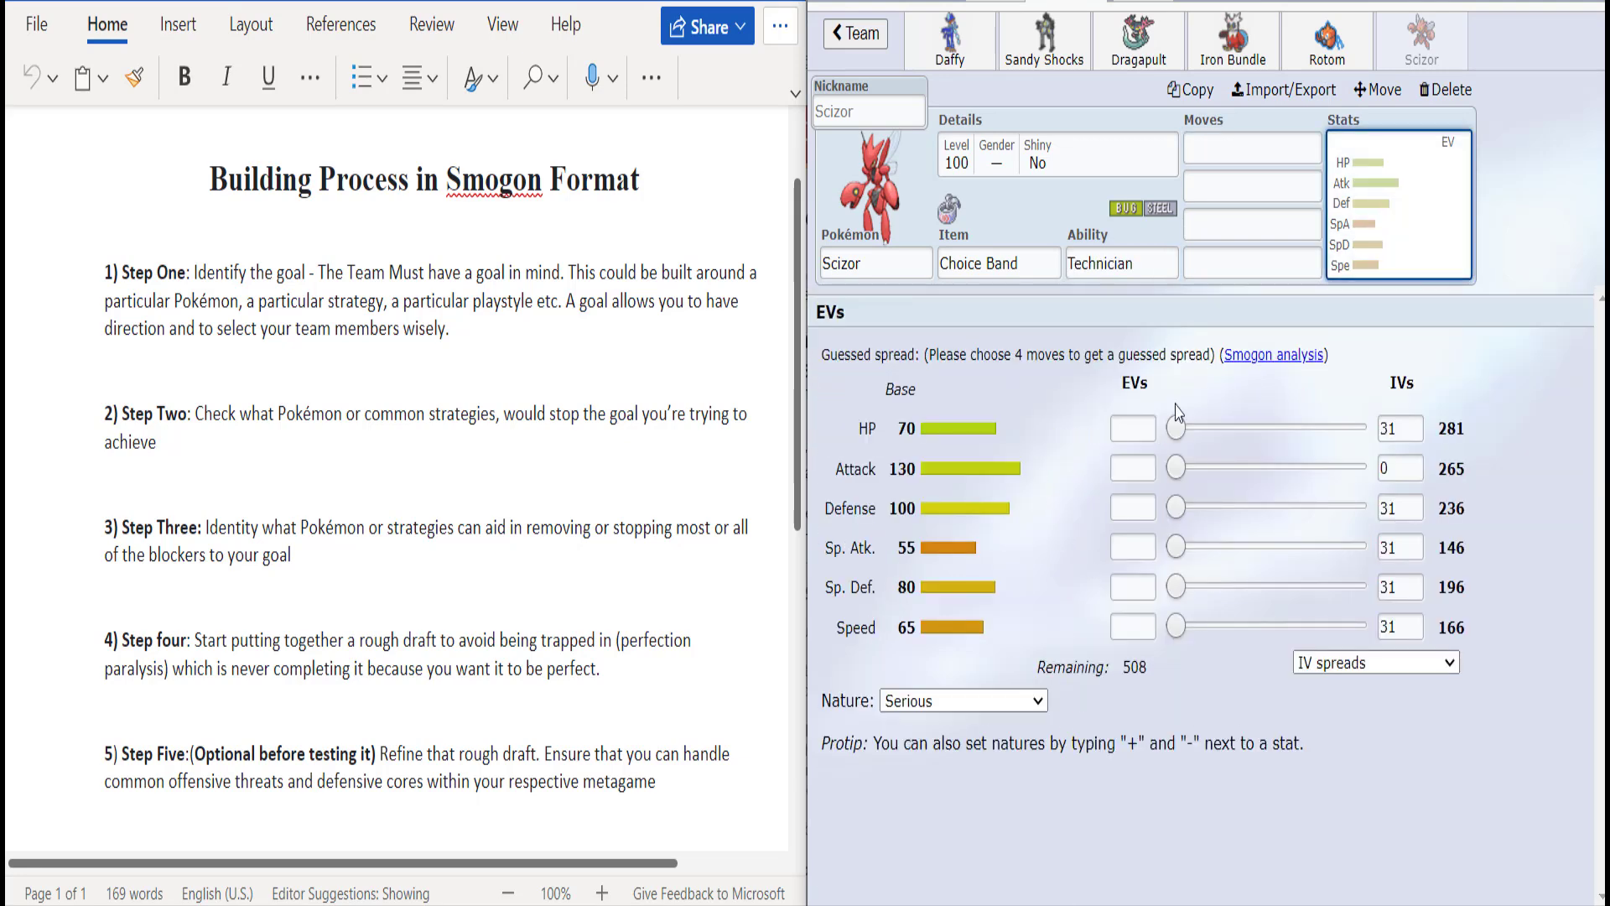
click(1178, 467)
drag(1177, 467, 1356, 467)
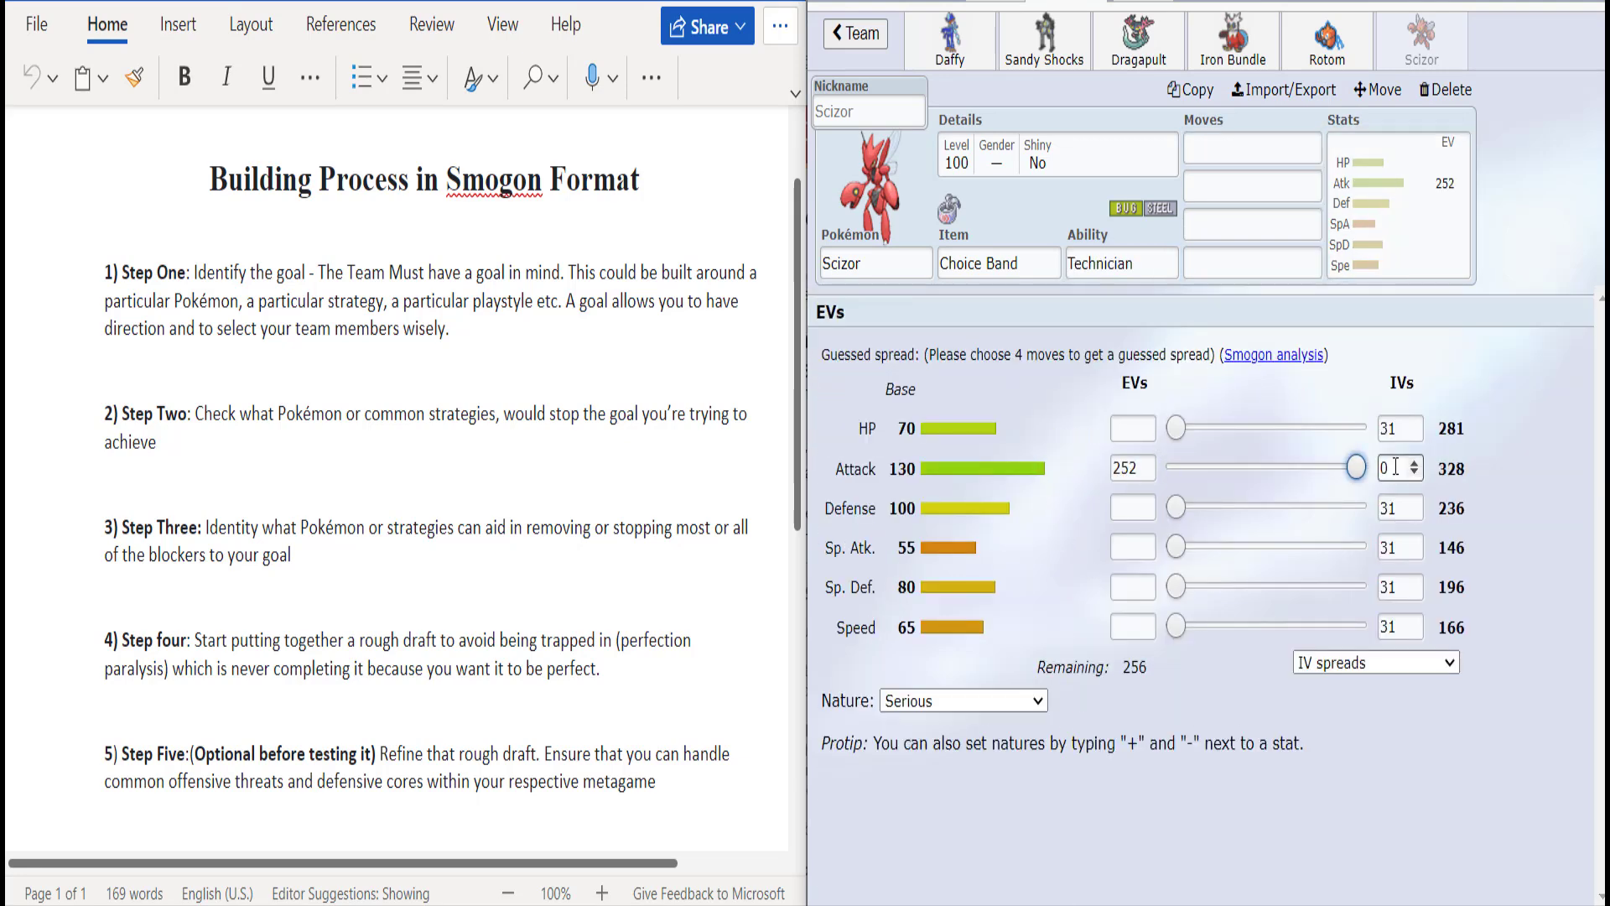
key(Tab)
text(31)
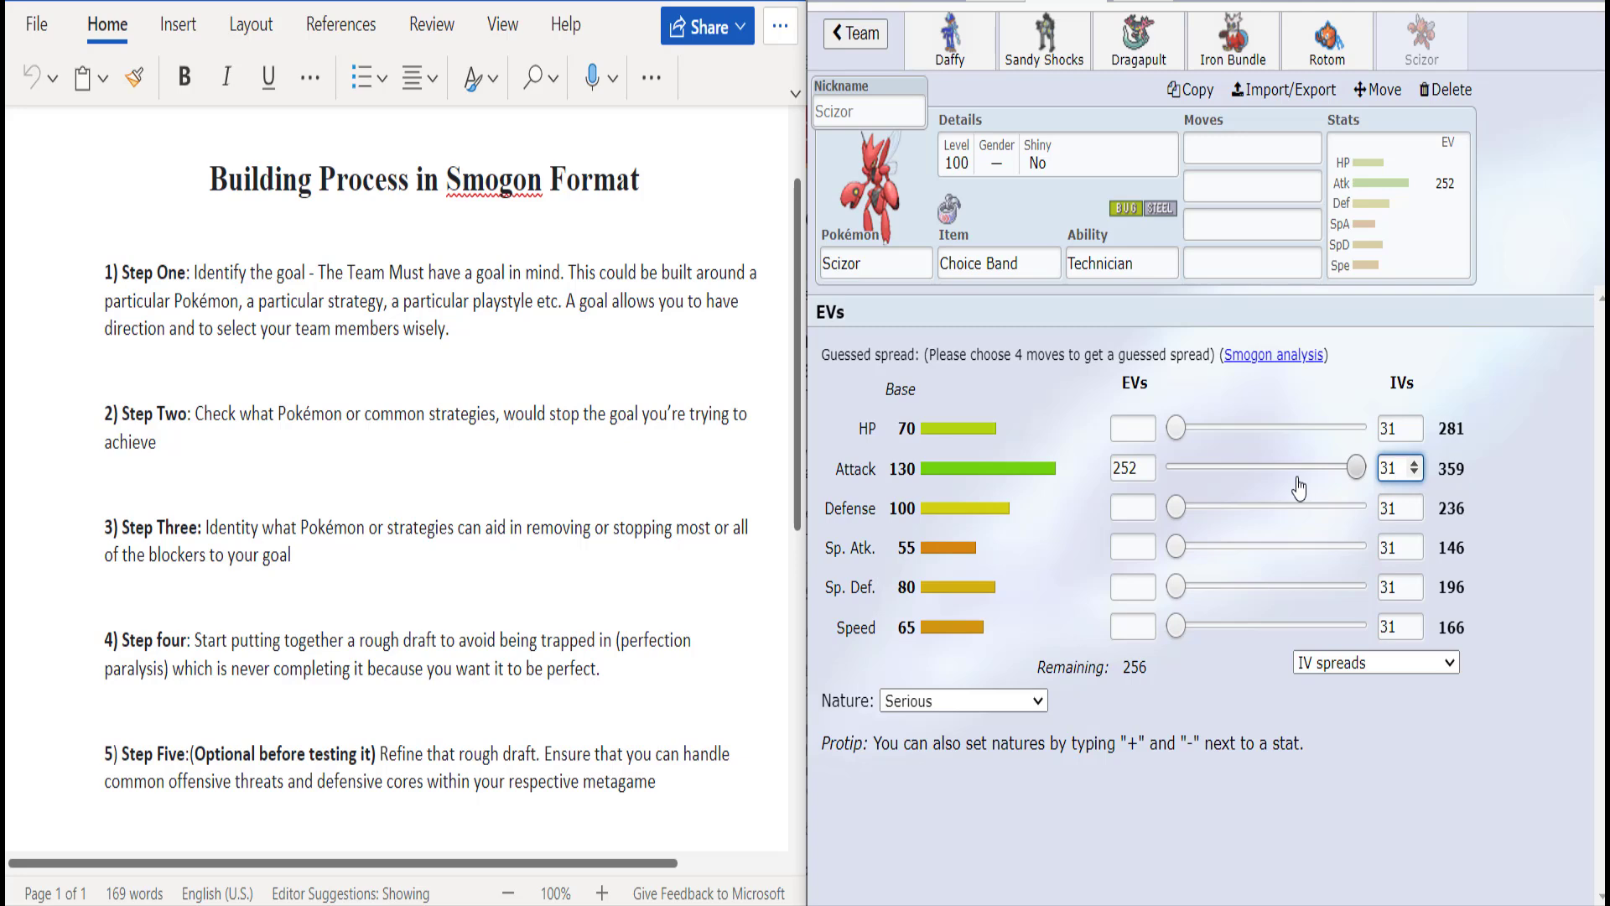
Step: Give Scizor the Adamant nature and set its HP to 252 EVs
click(959, 701)
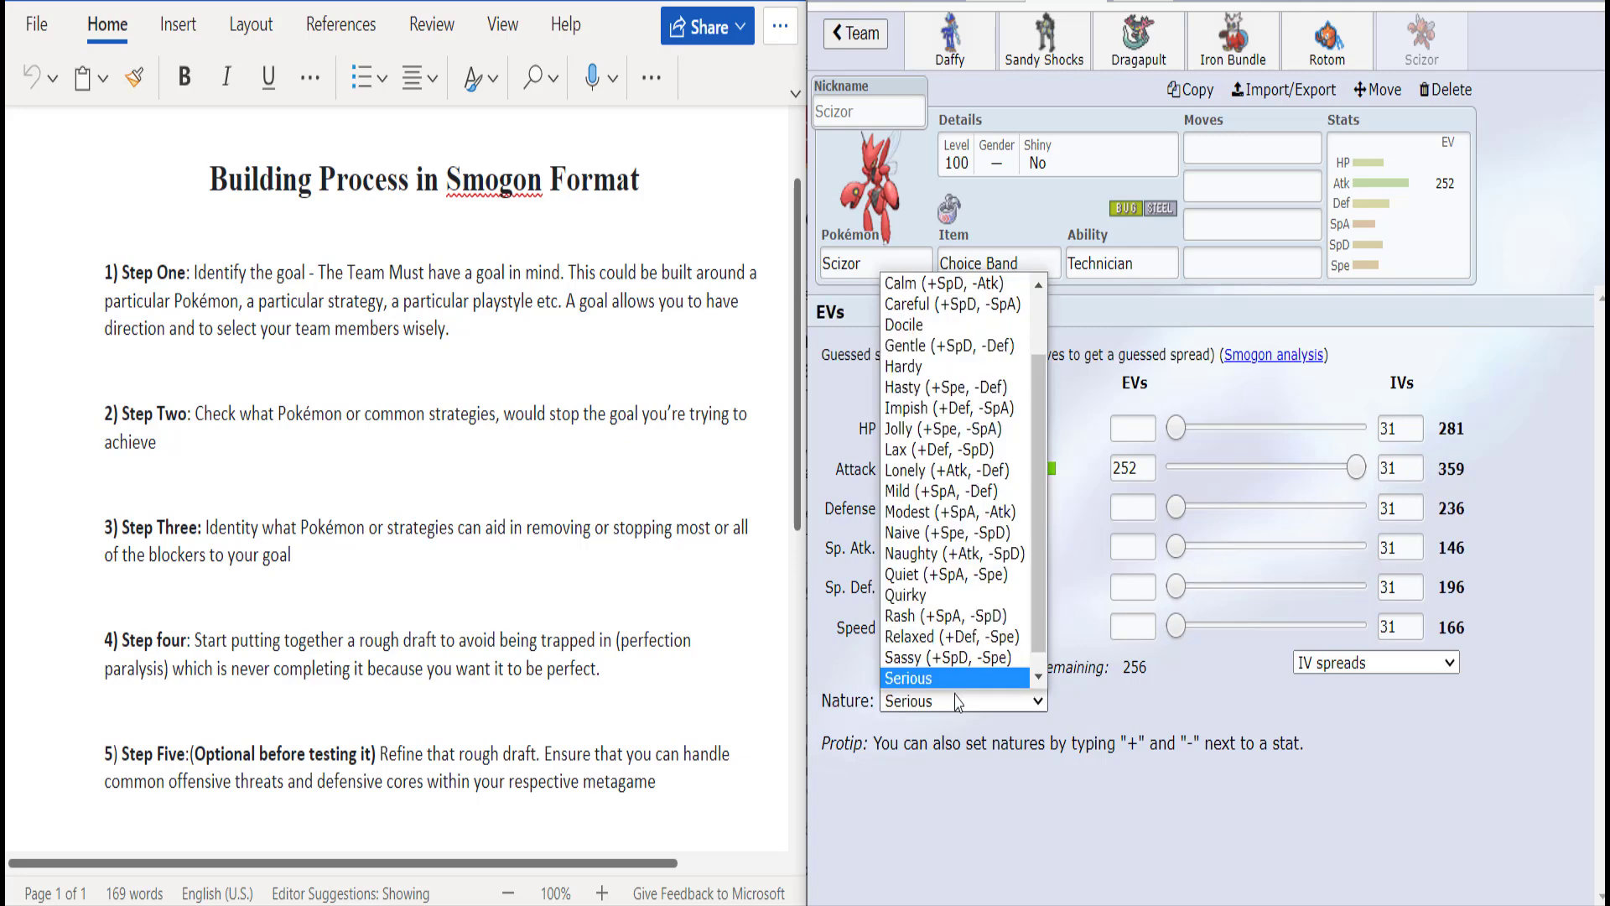
key(a)
key(Return)
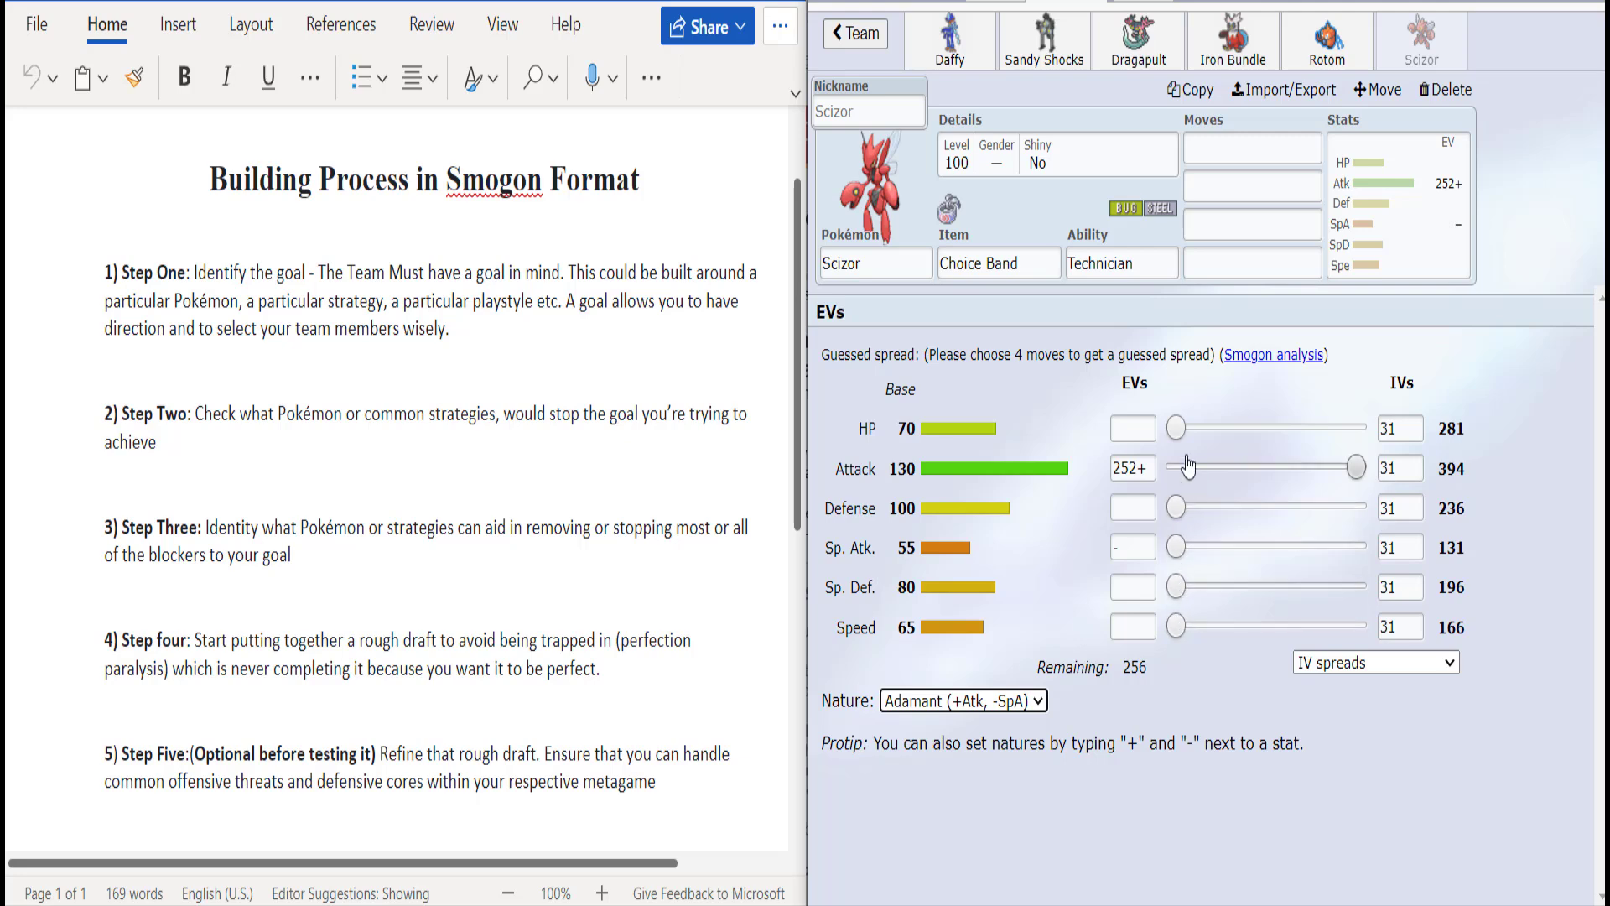
drag(1176, 427, 1356, 428)
Step: Give Scizor U-turn as its fourth move and Bullet Punch as its first move
click(1228, 267)
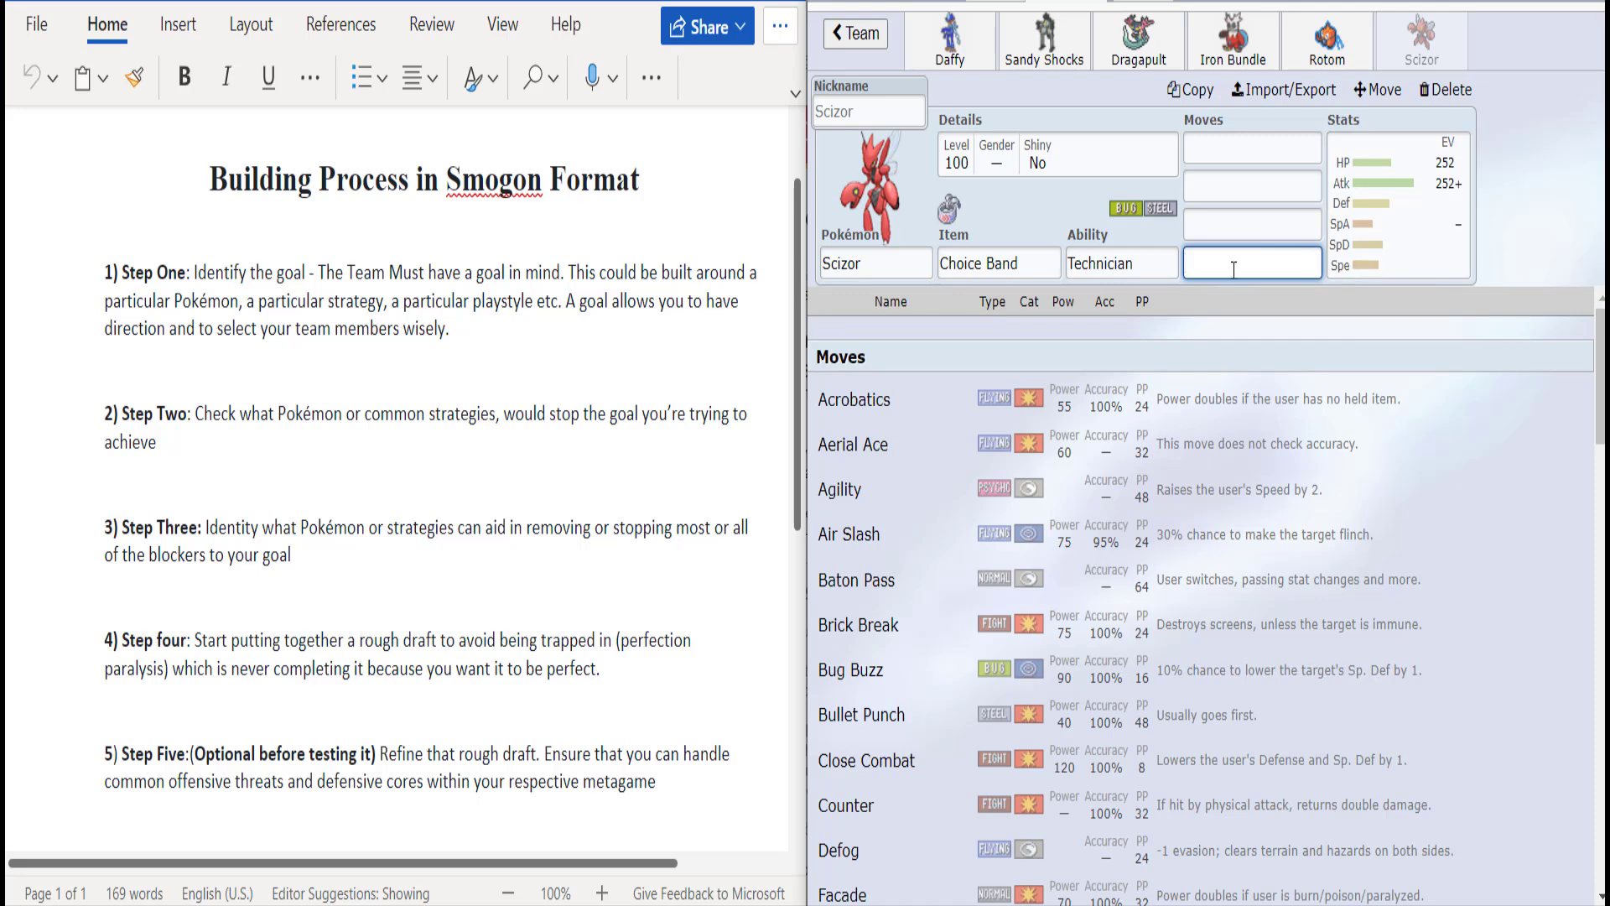
text(u)
key(Return)
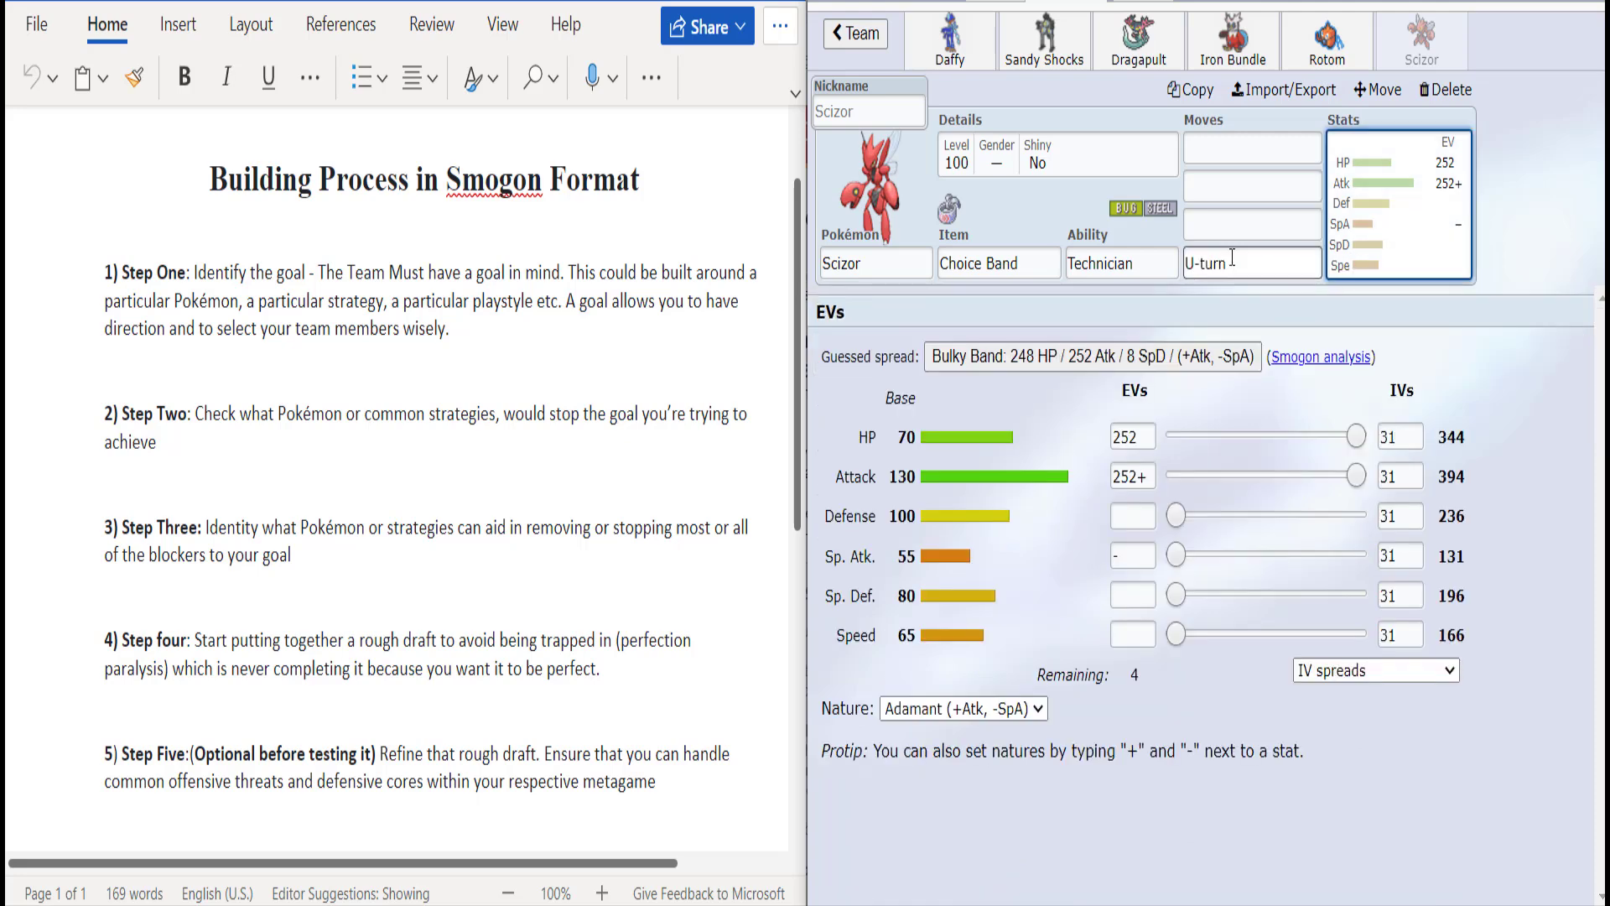
click(1222, 162)
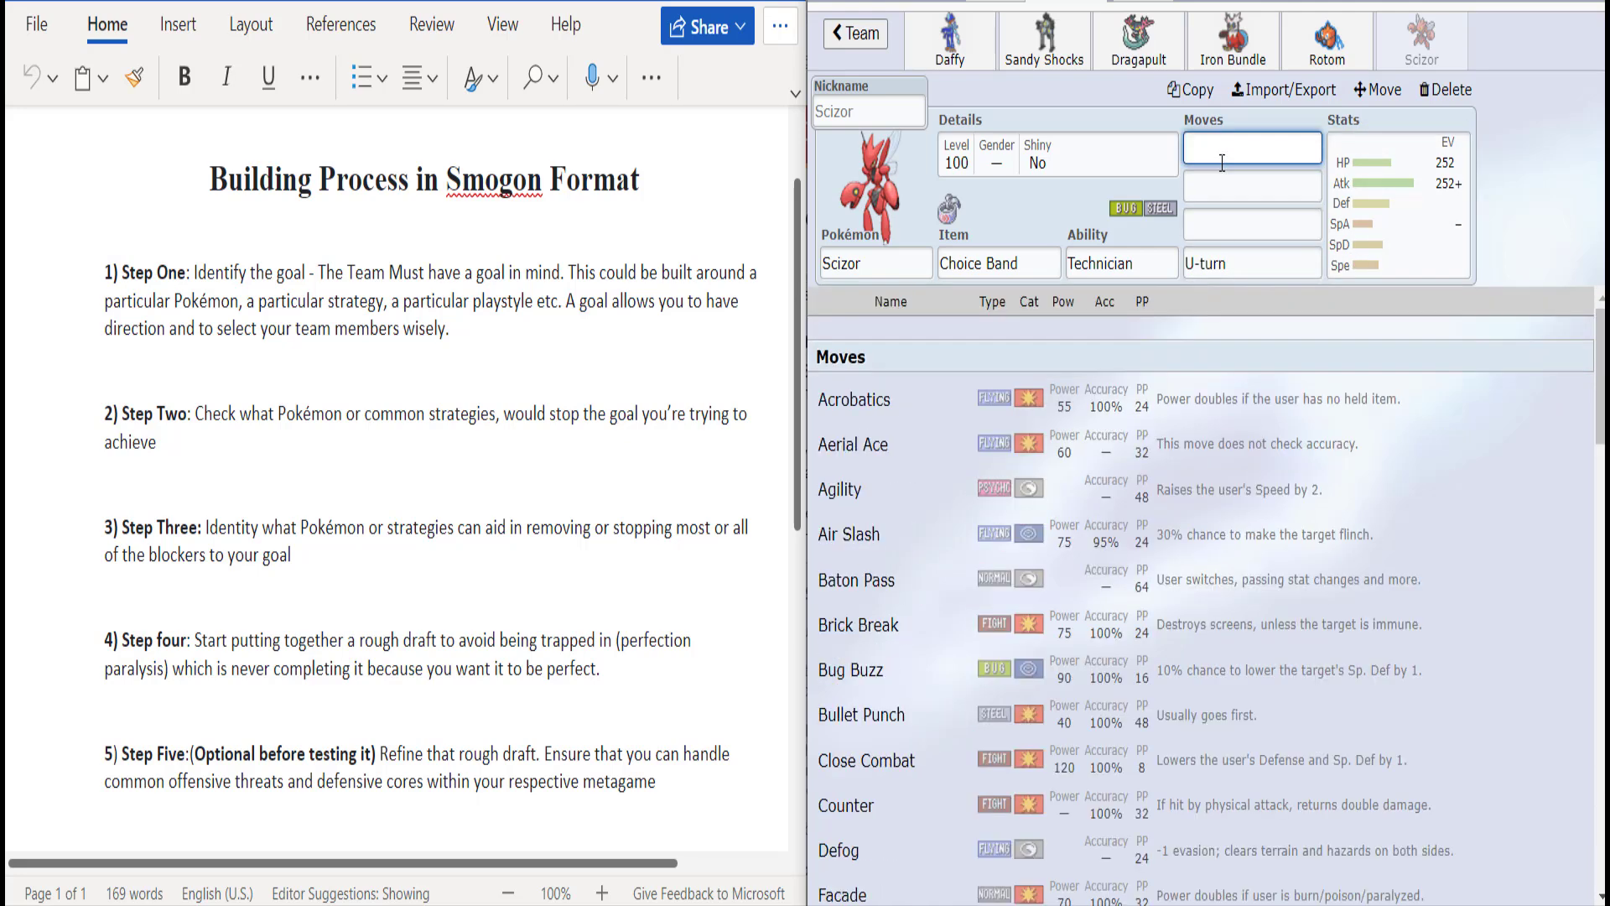
text(bull)
key(Return)
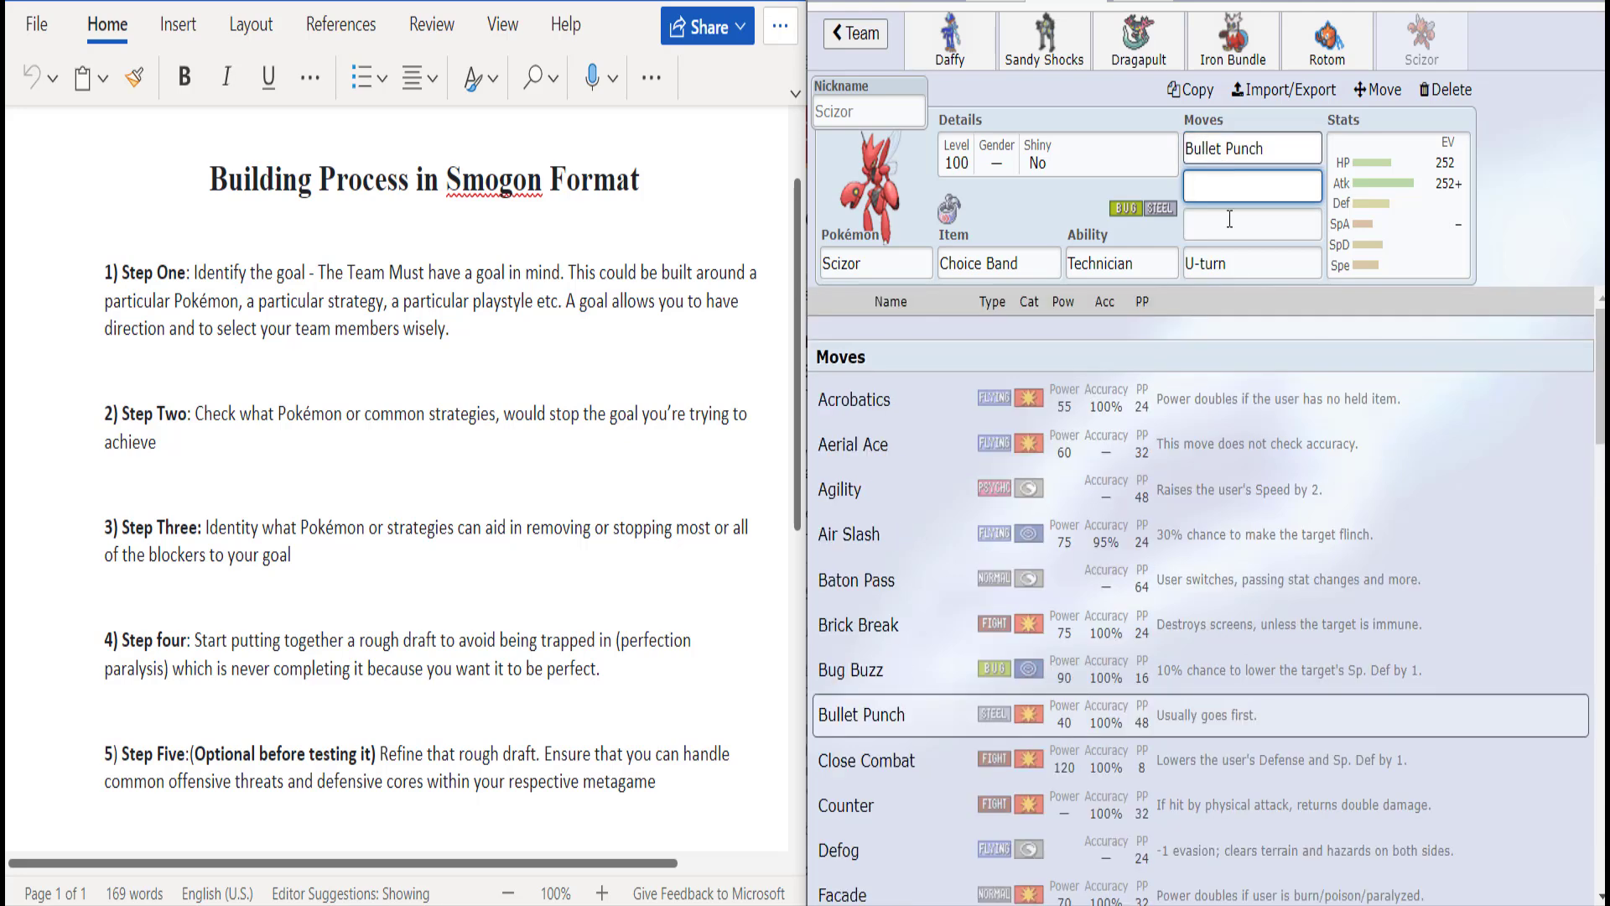
Step: Give Scizor Close Combat as its second move
click(1240, 270)
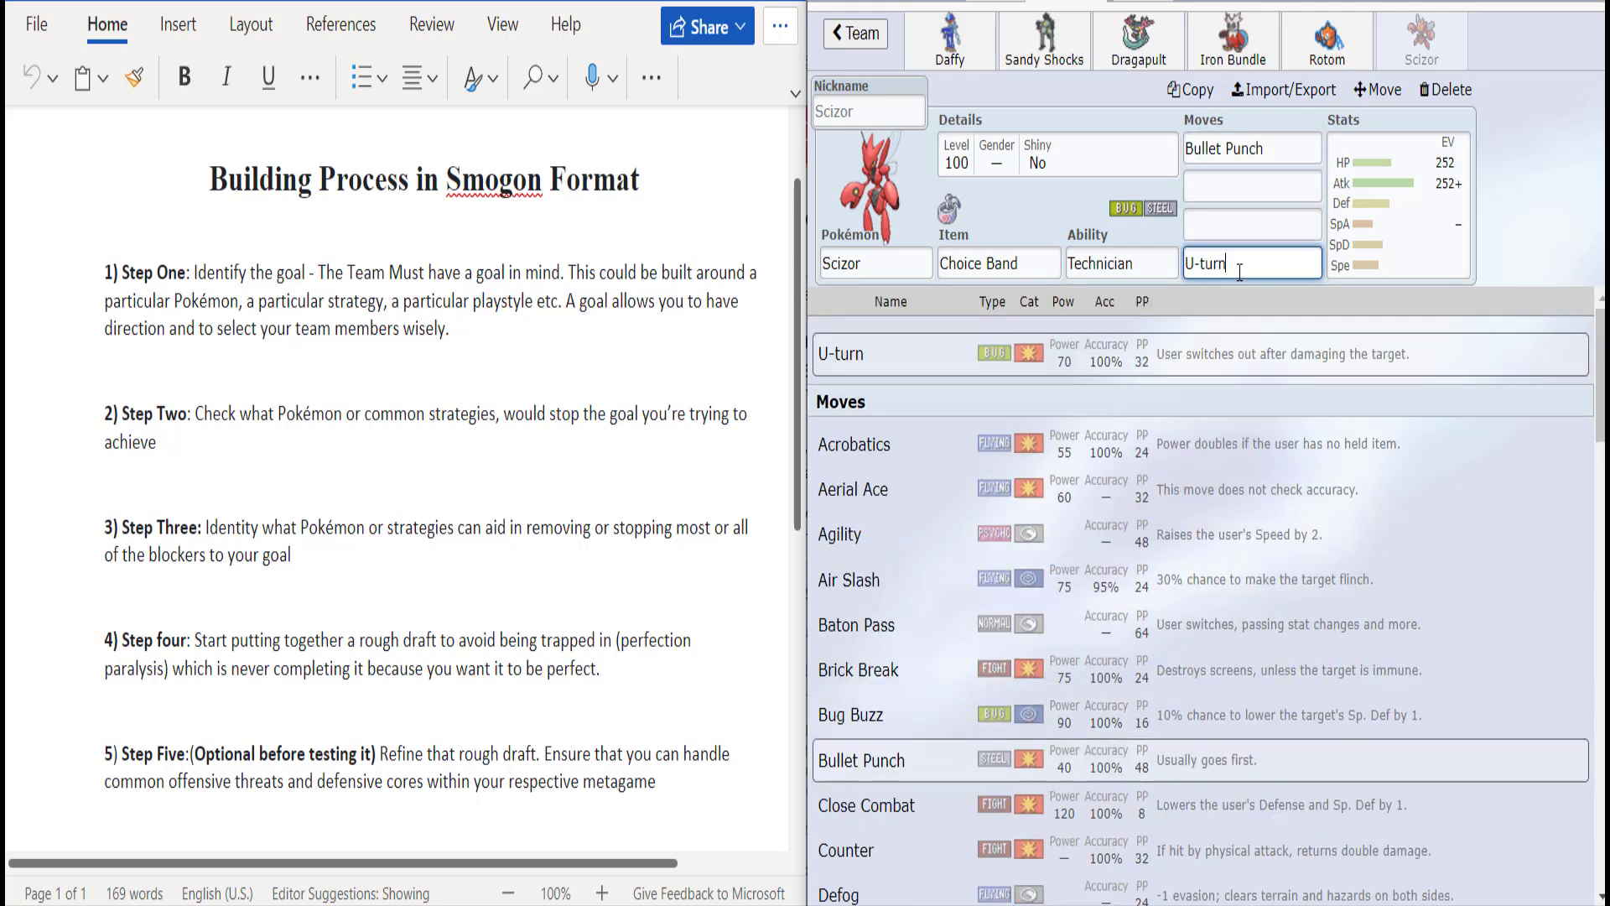
click(1240, 188)
text(clo)
key(Return)
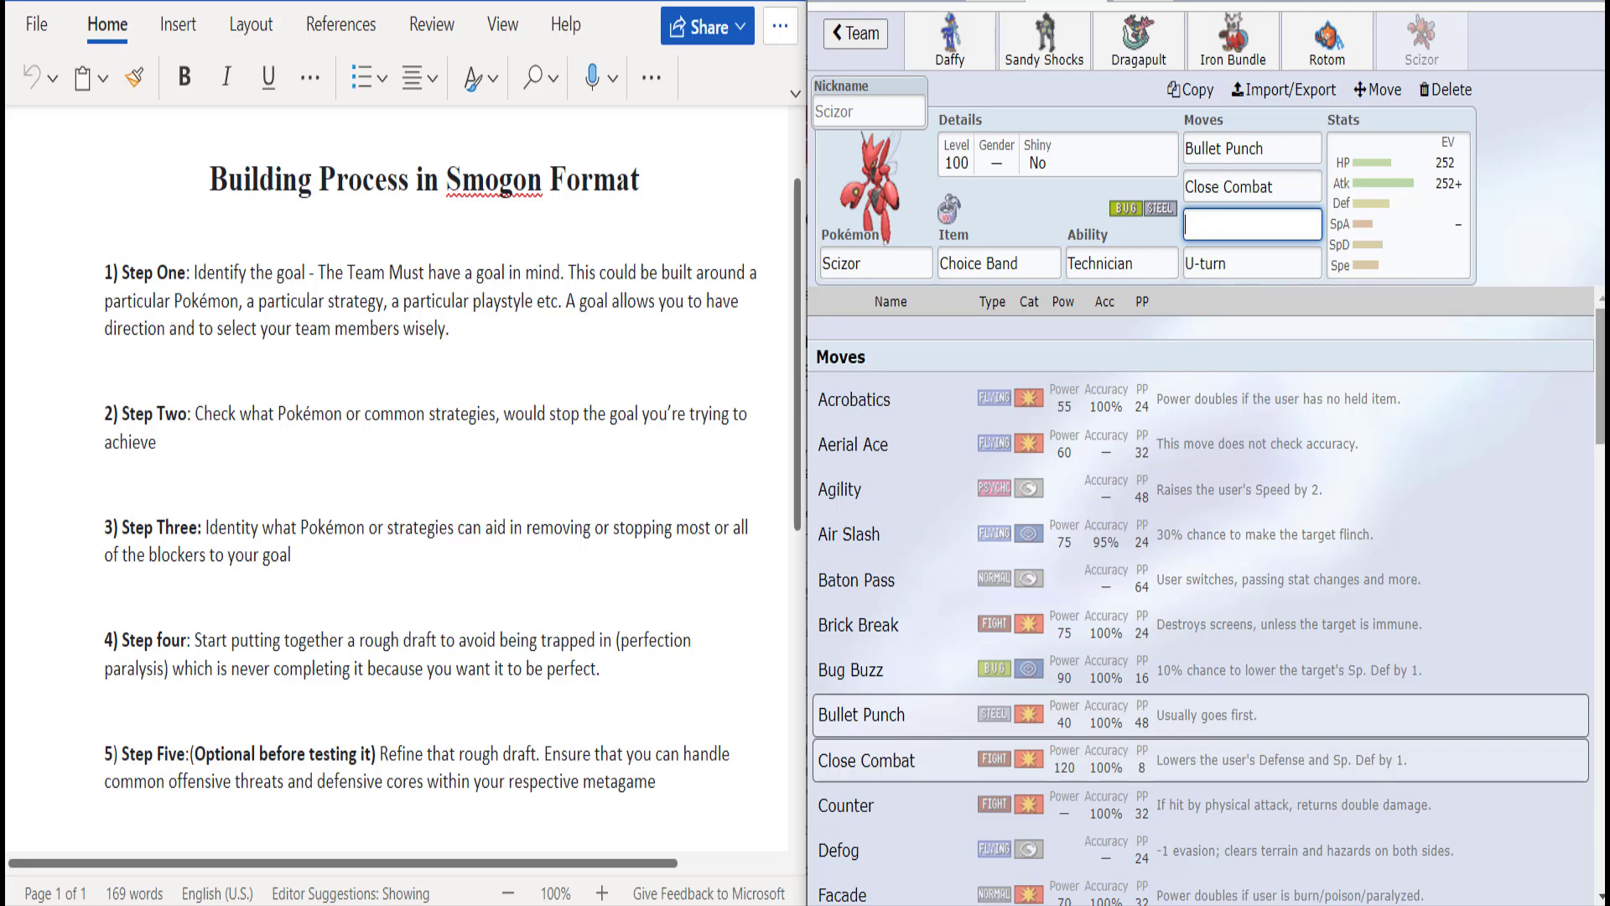
scroll(1199, 587, down, 3)
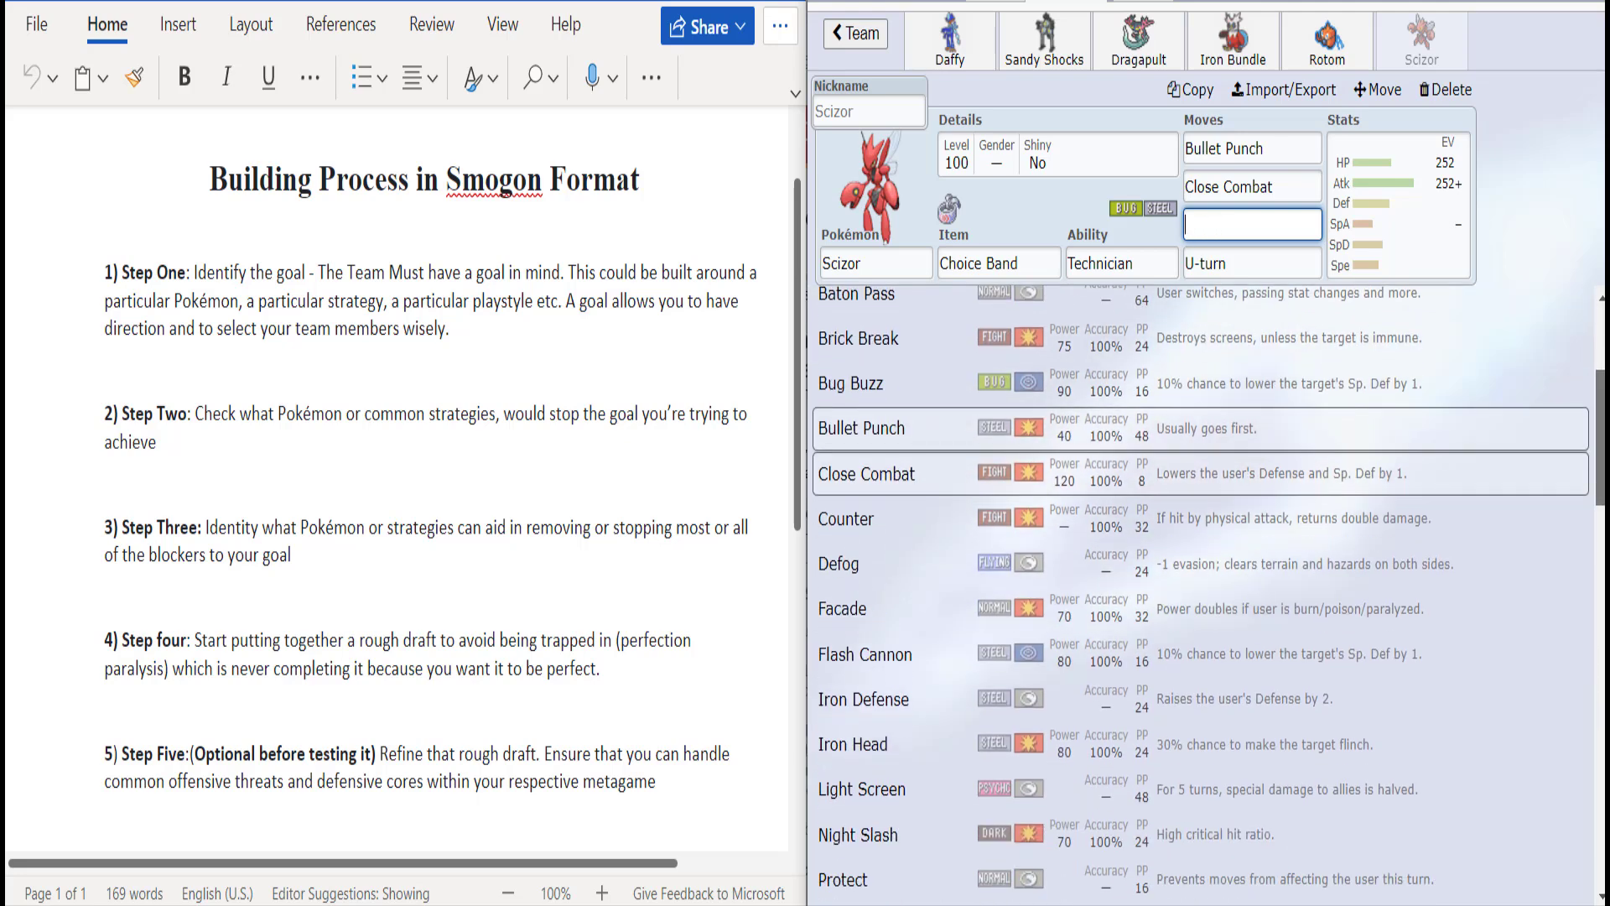
scroll(1200, 587, up, 4)
text(kn)
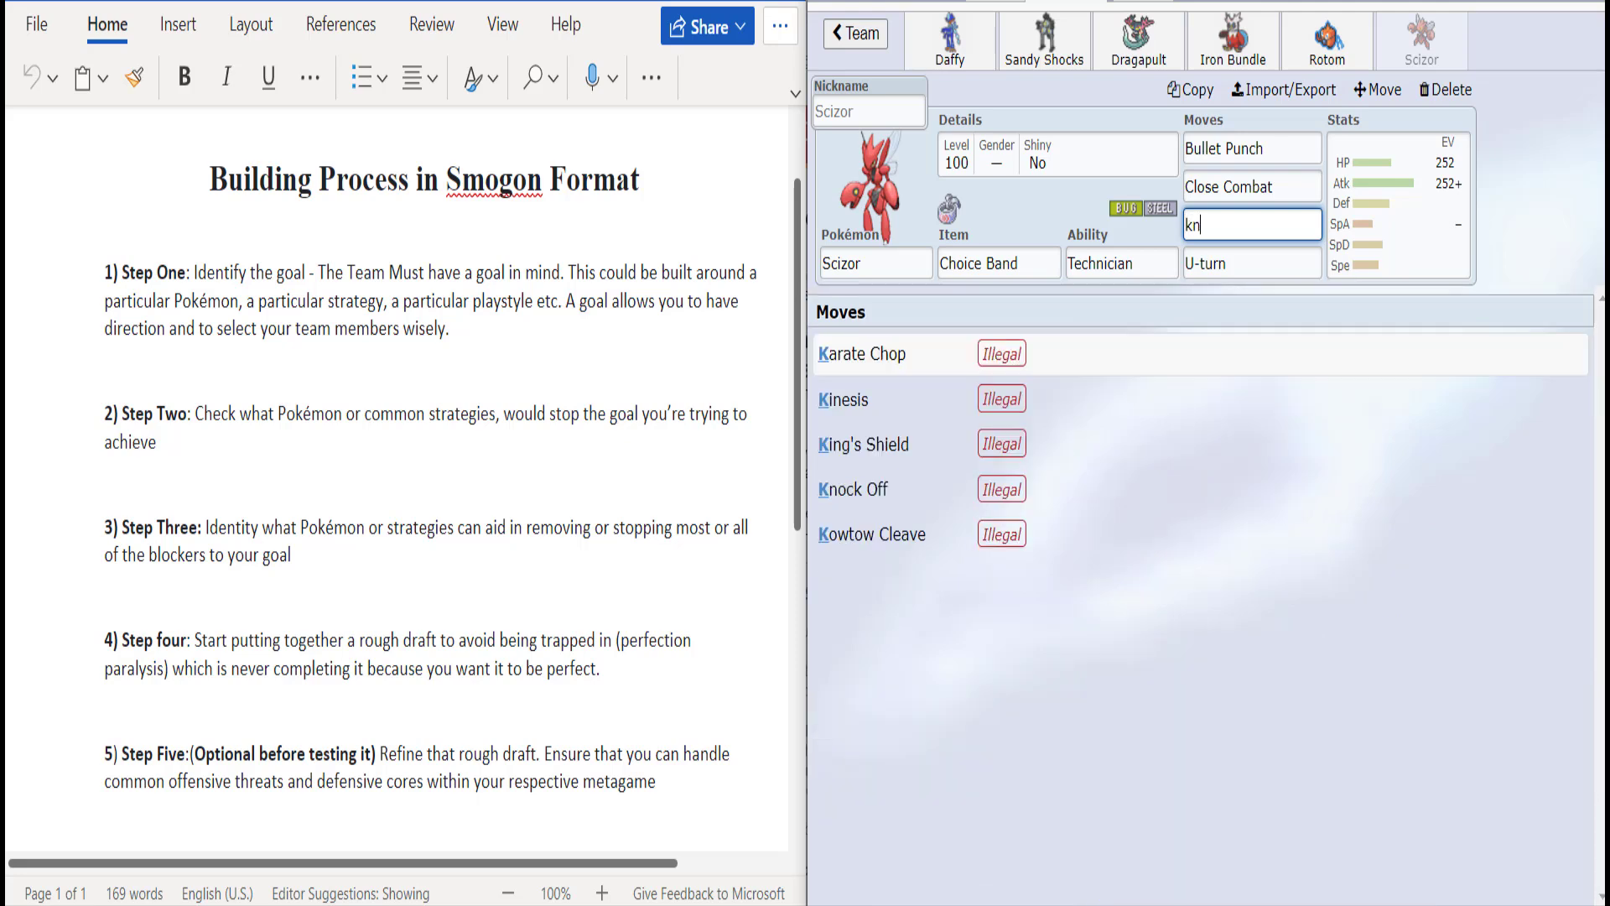
key(BackSpace)
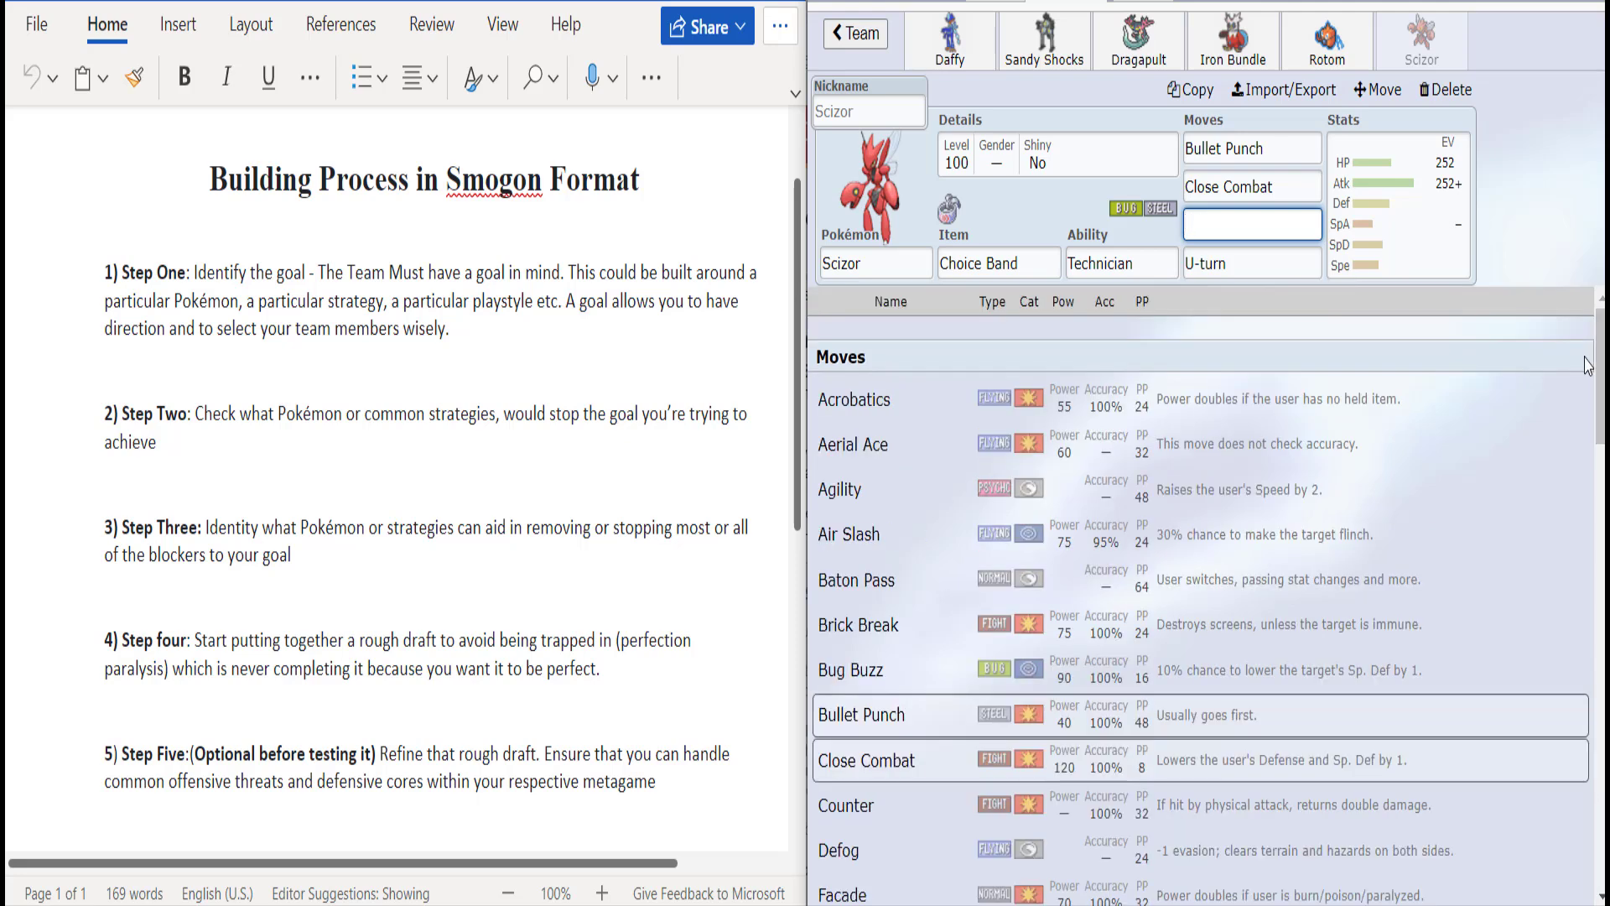
Step: Look through Scizor's available moves and choose Quick Attack as its third move
scroll(1199, 587, down, 3)
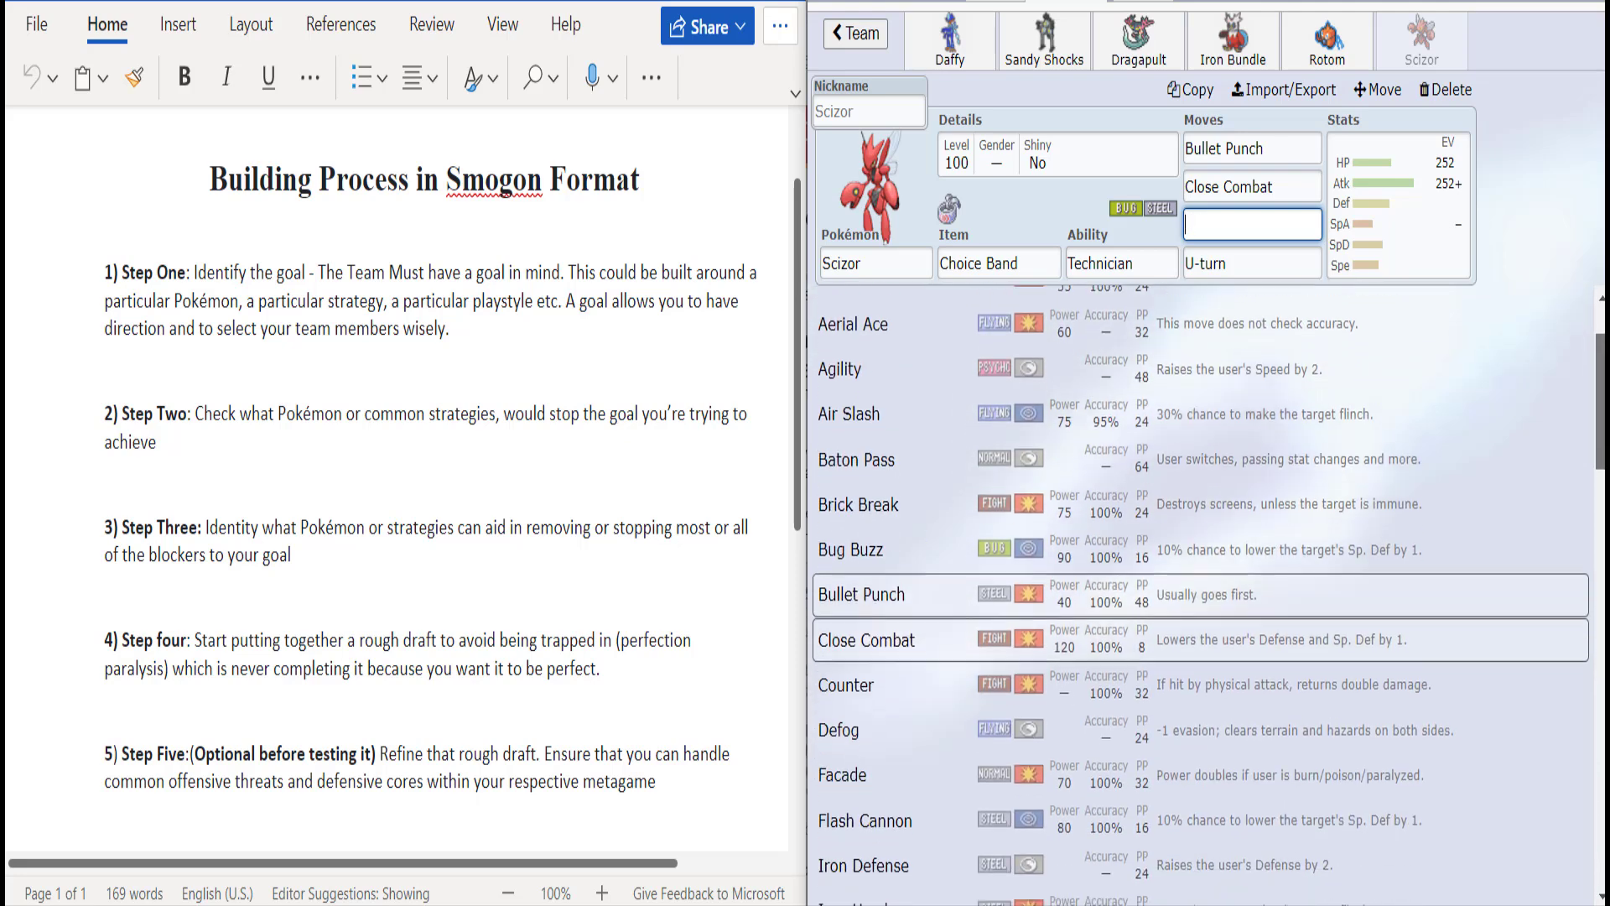
scroll(1199, 587, down, 3)
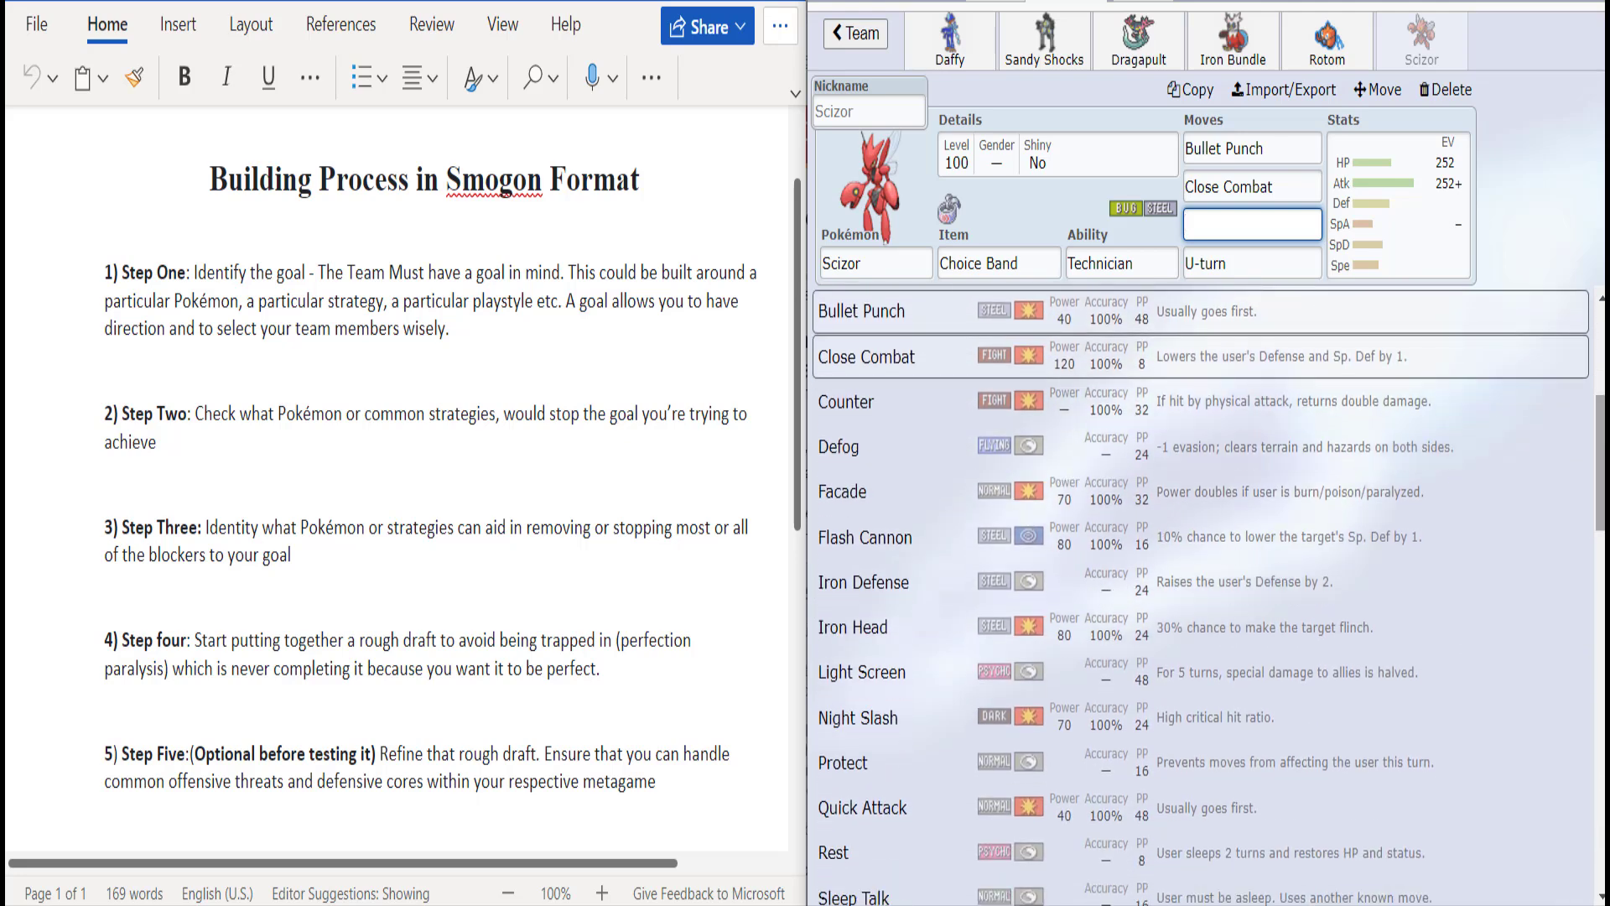
scroll(1200, 587, down, 5)
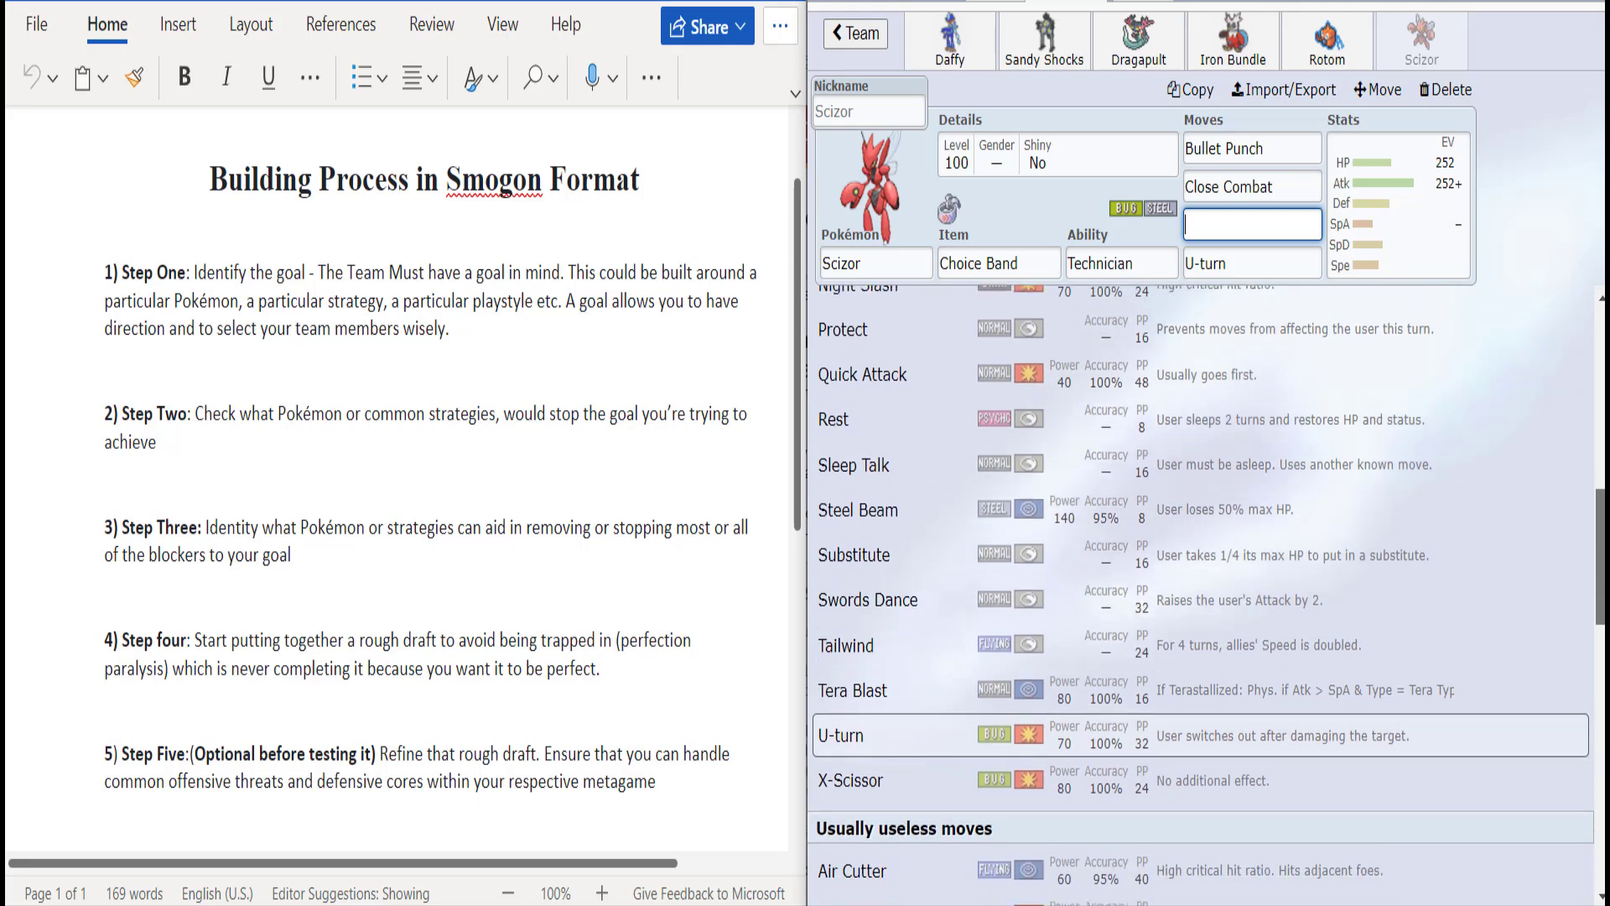
scroll(1199, 587, down, 3)
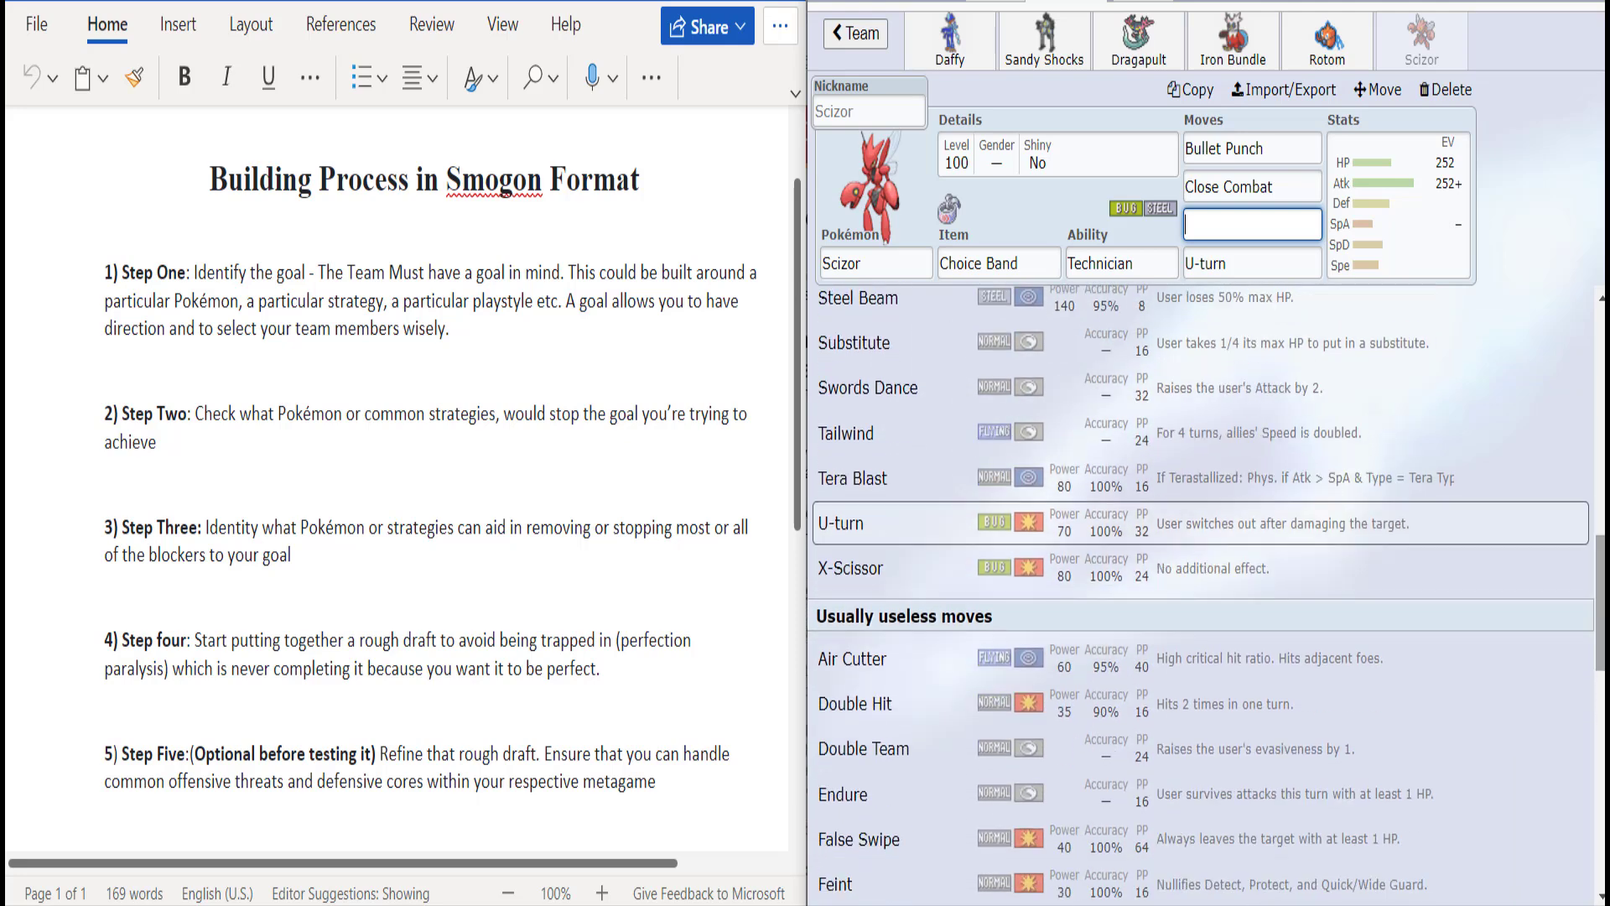
scroll(1199, 587, down, 4)
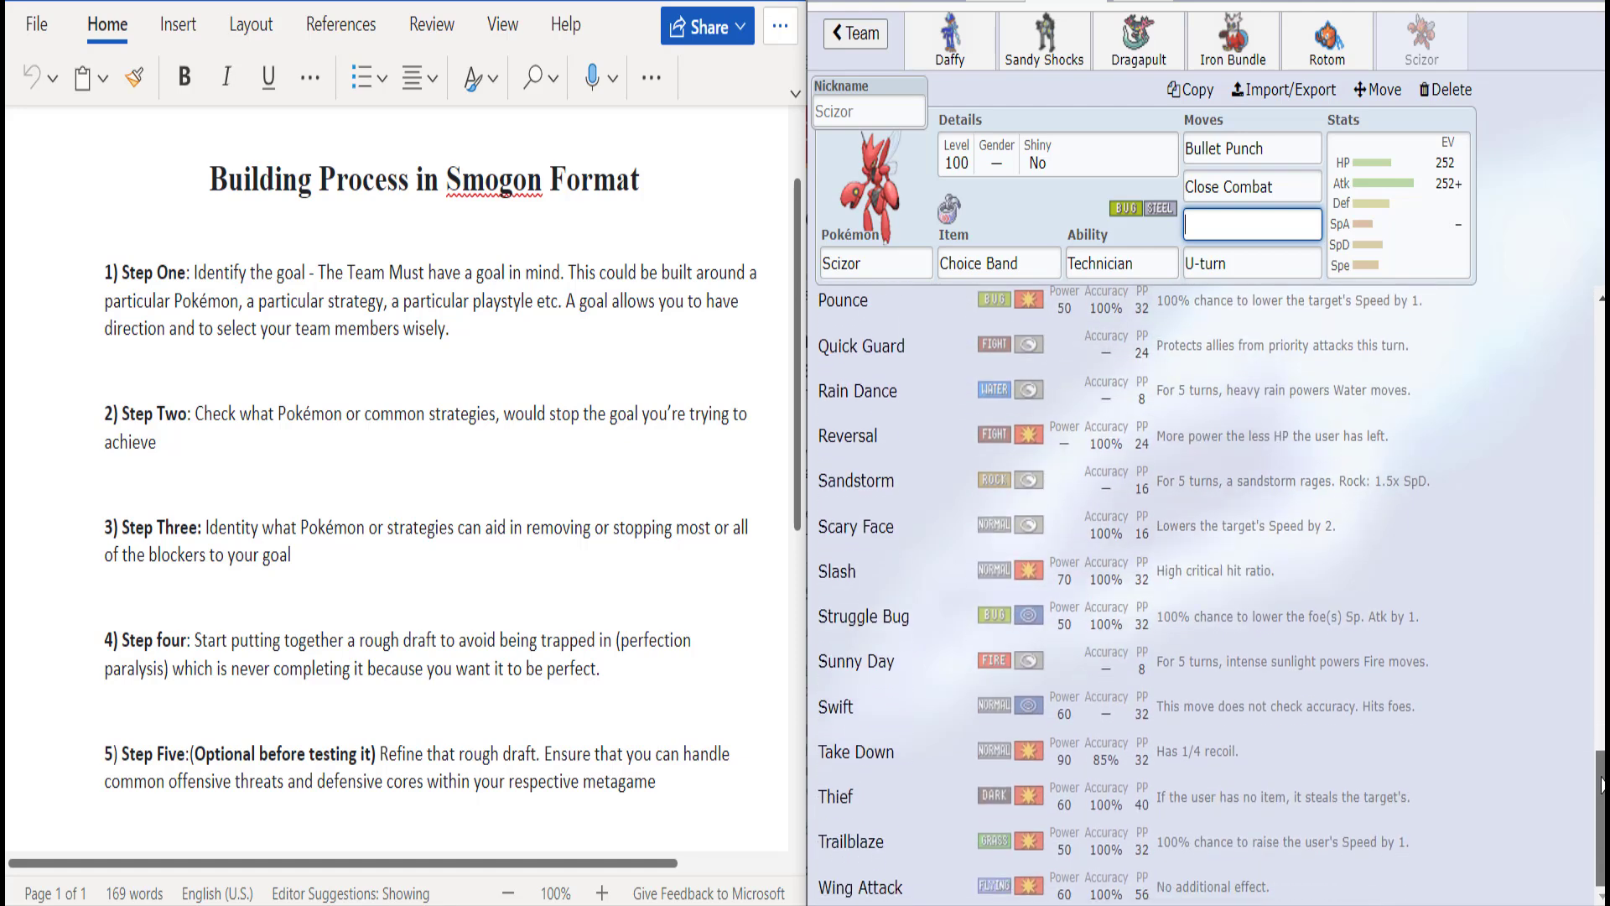
drag(1602, 809, 1602, 369)
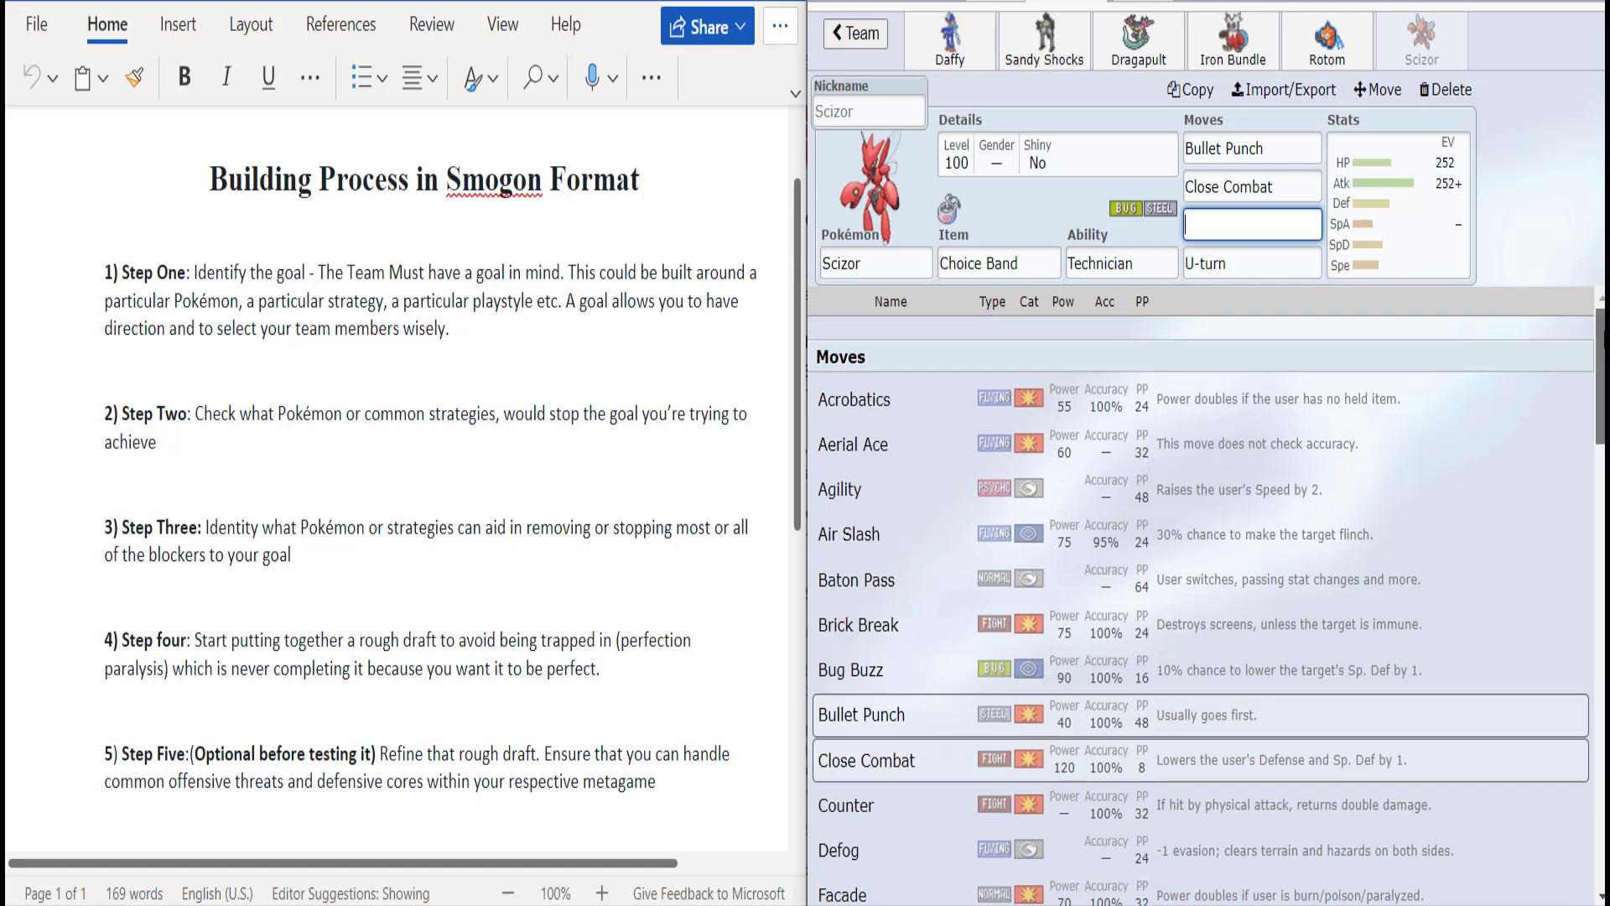
scroll(1199, 587, down, 4)
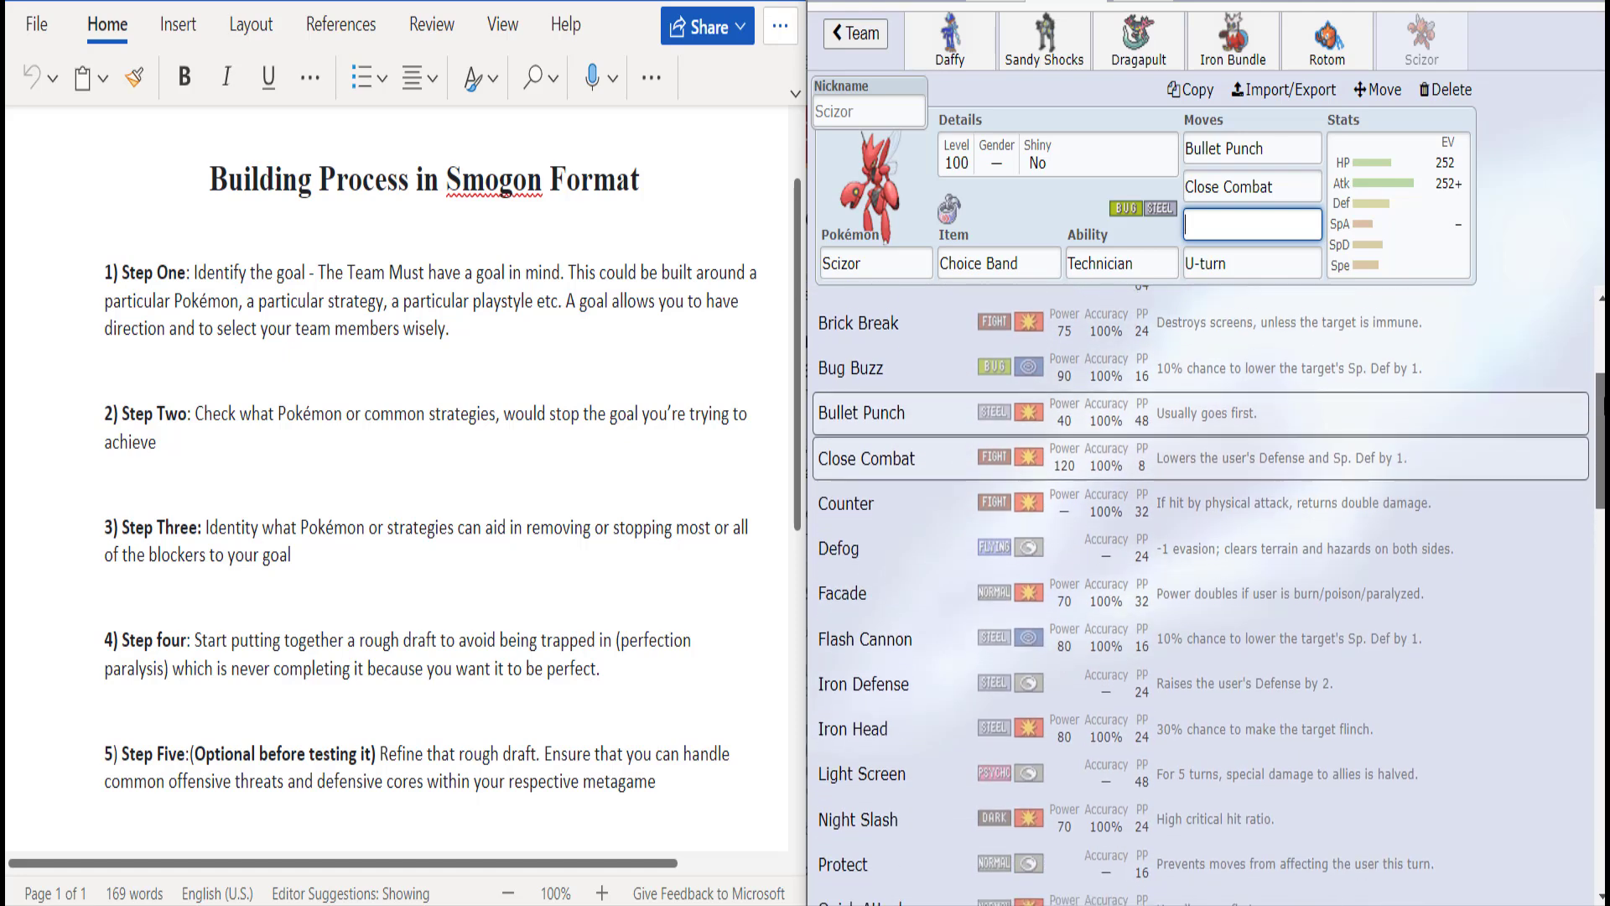
scroll(1199, 587, down, 2)
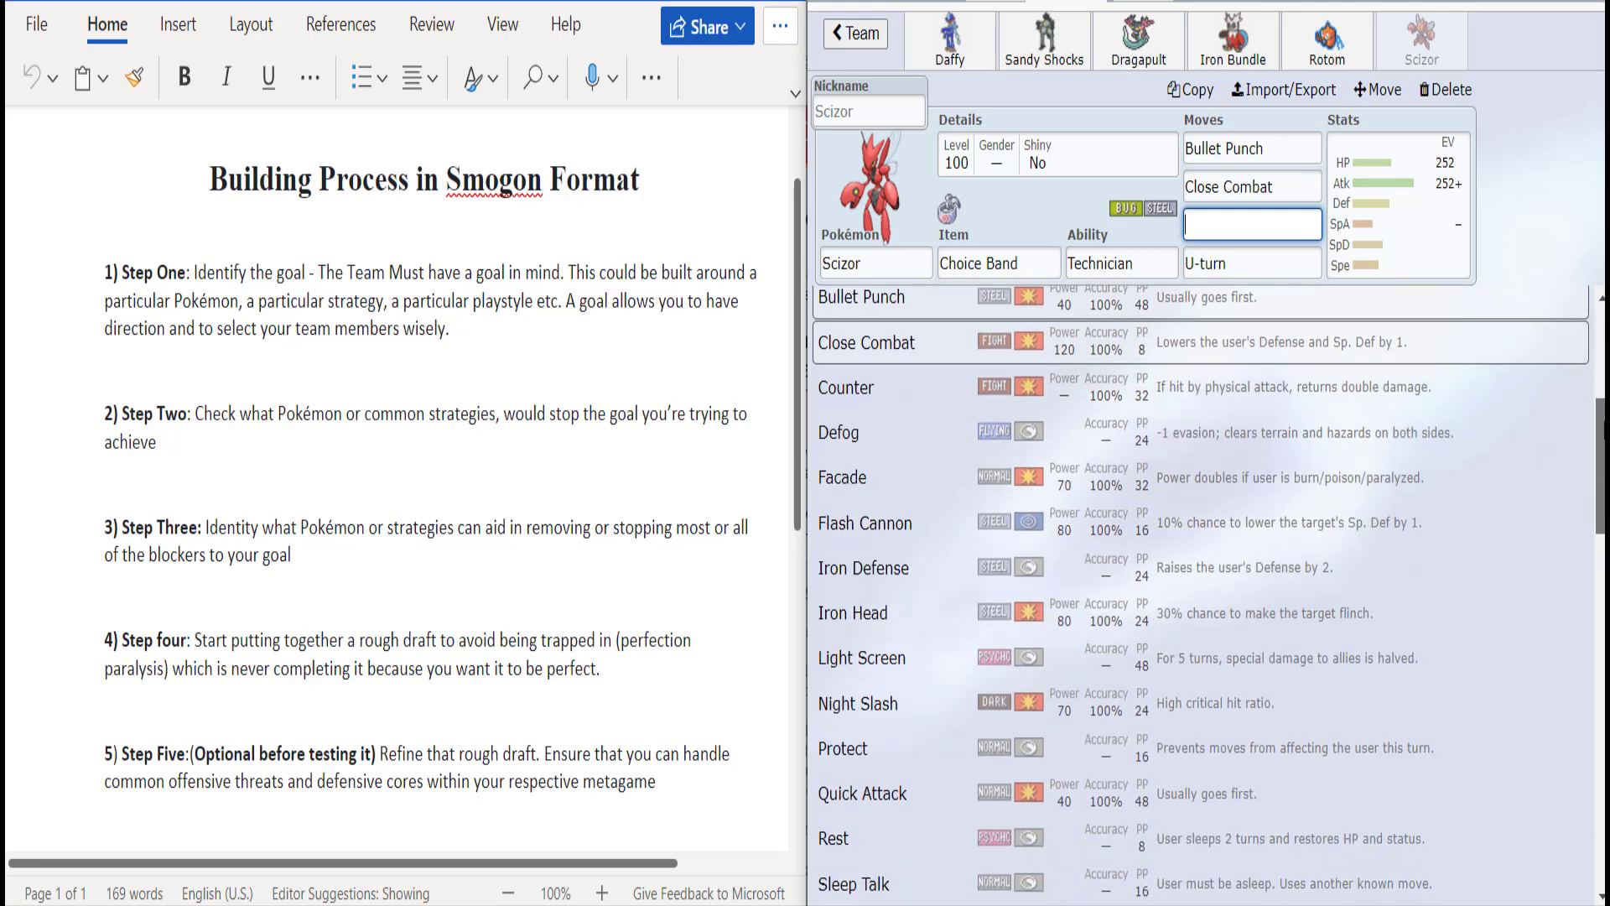
scroll(1200, 587, down, 2)
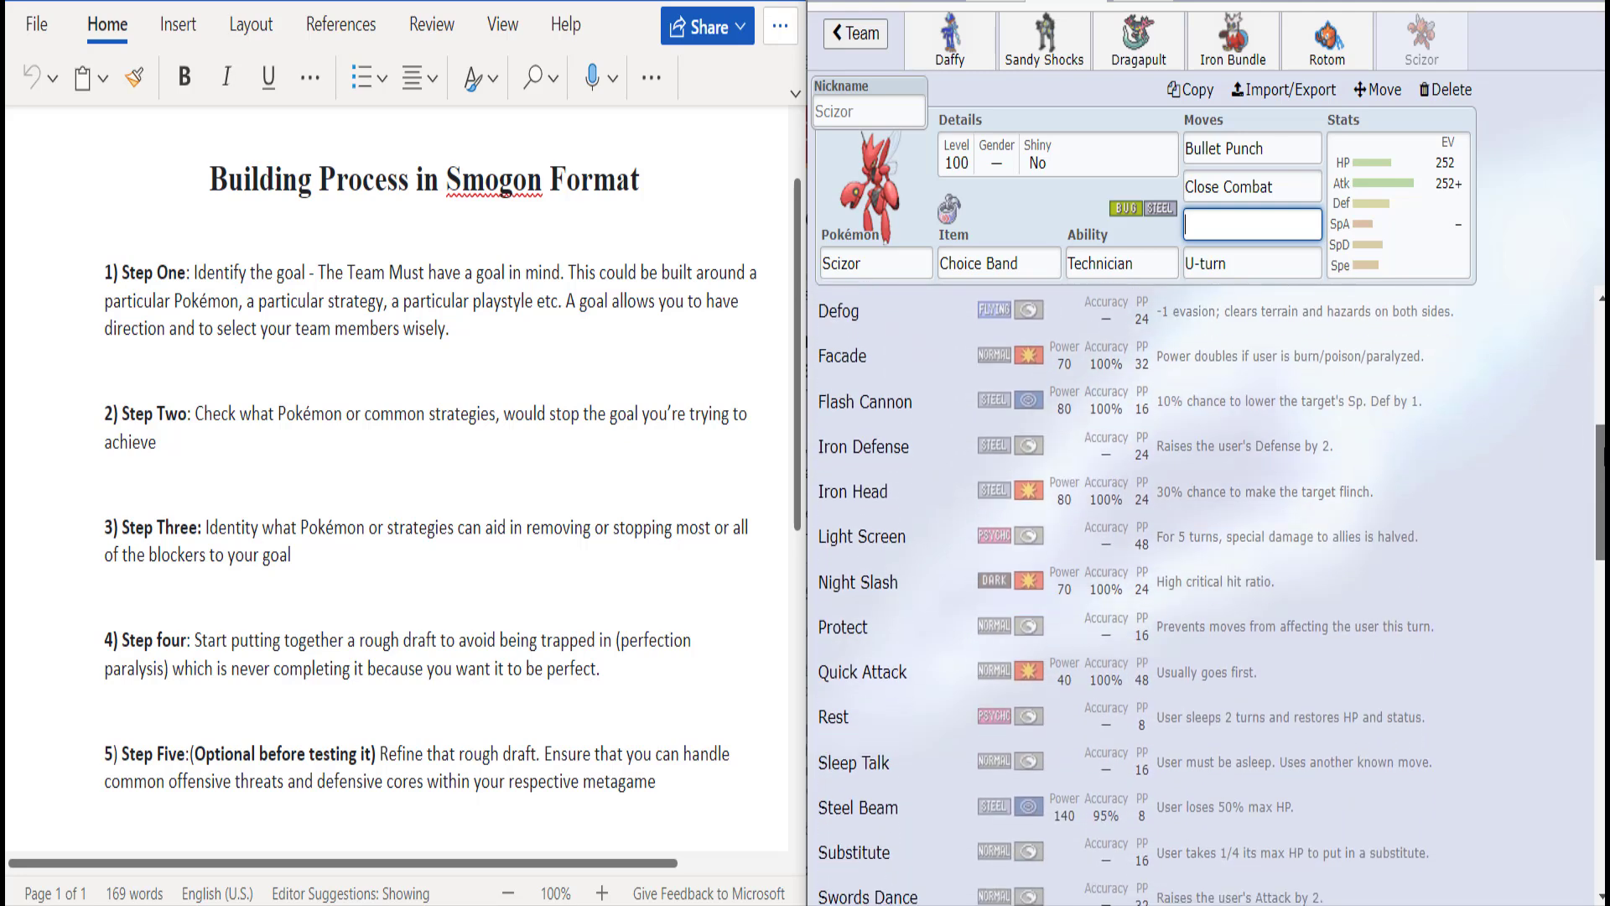
click(1118, 676)
scroll(1246, 659, down, 3)
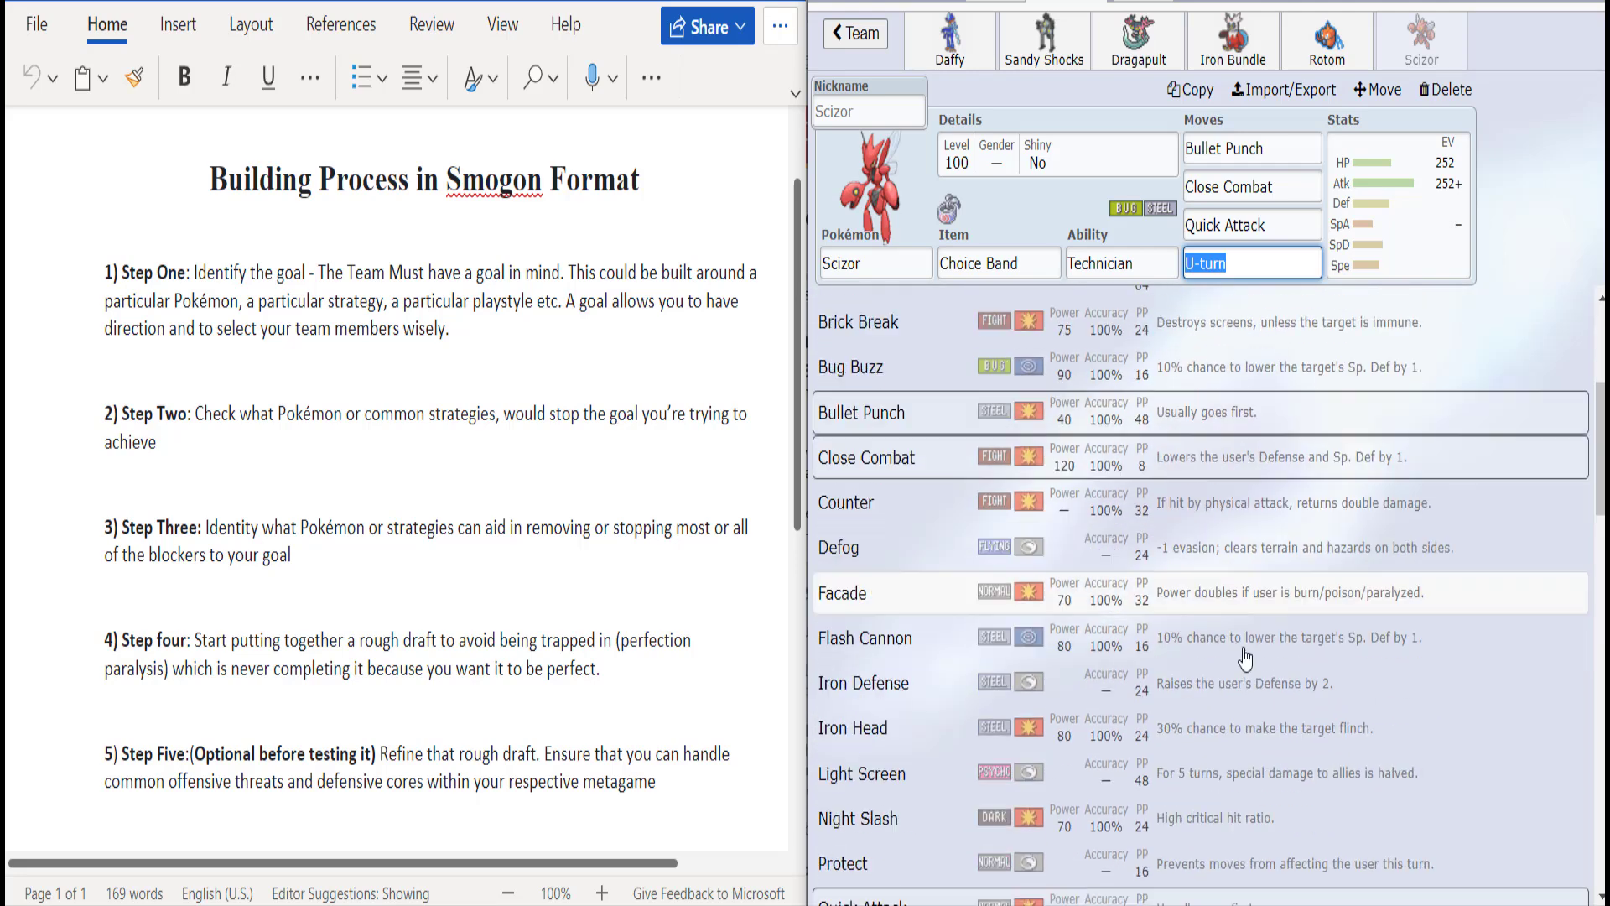
scroll(1245, 658, down, 10)
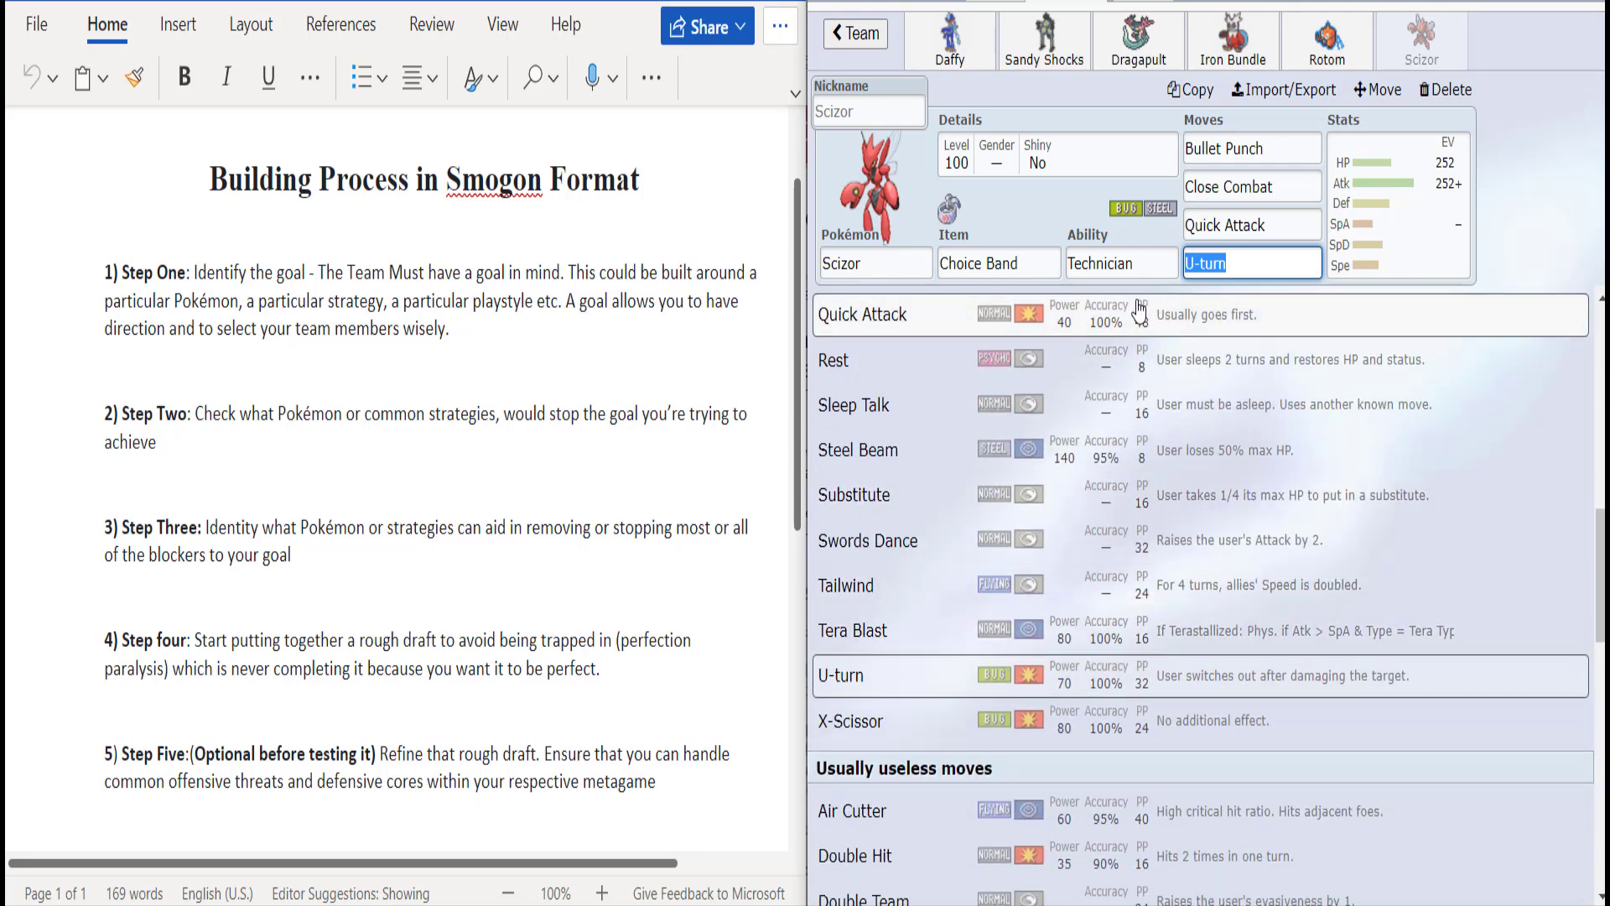
Step: Adjust Scizor's EV spread to 248 HP and 8 Speed, leaving Special Defense without EVs
click(1386, 250)
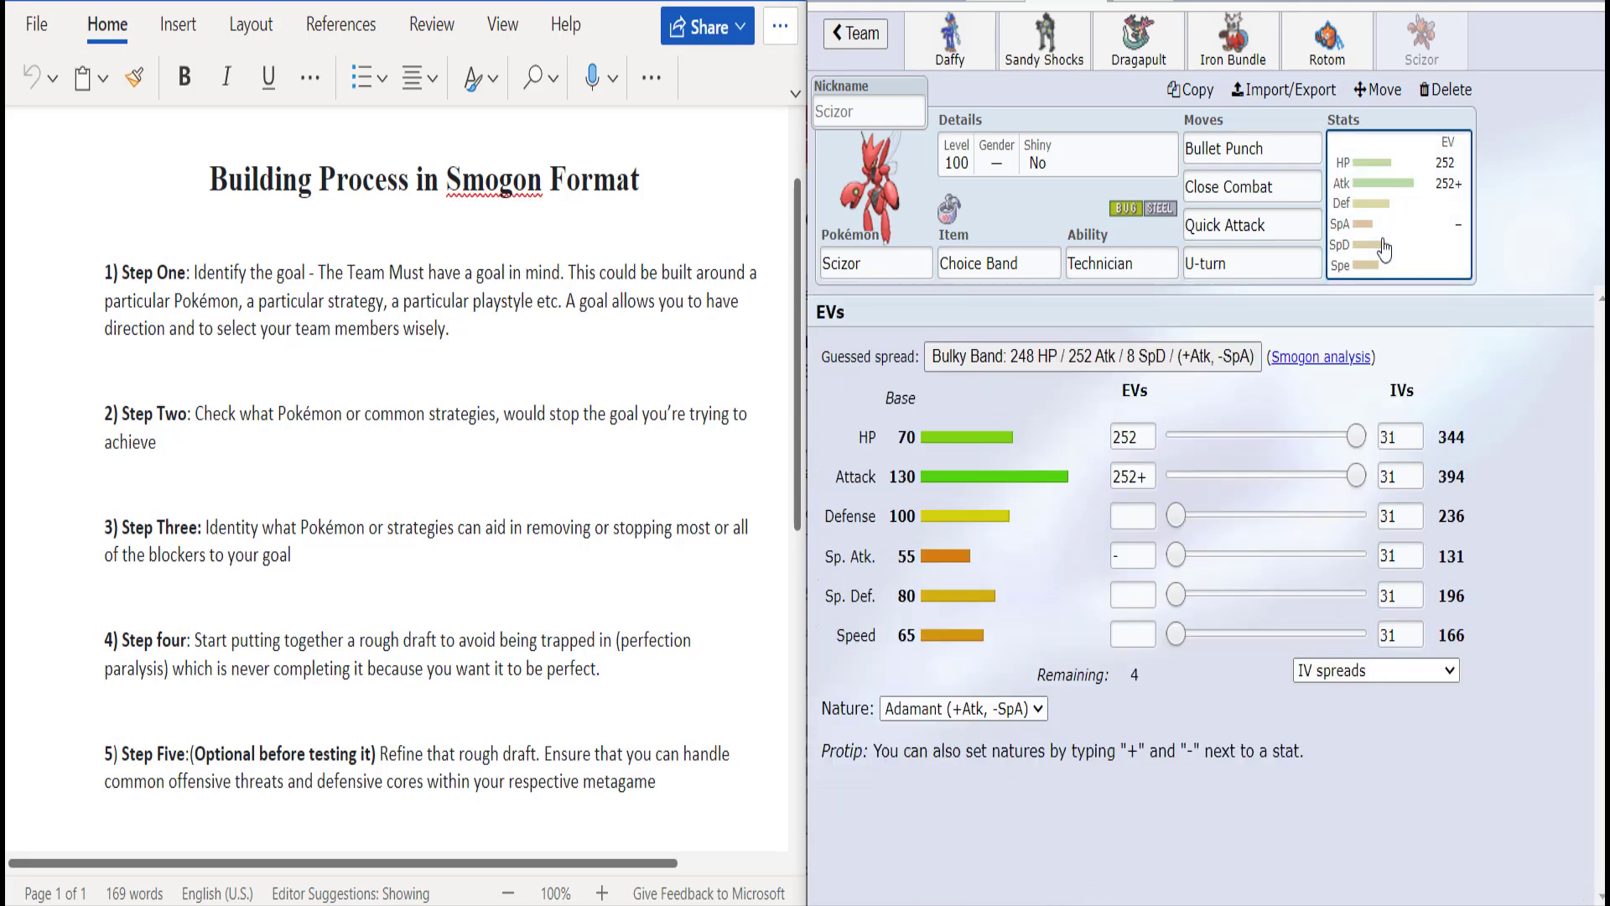
click(1204, 593)
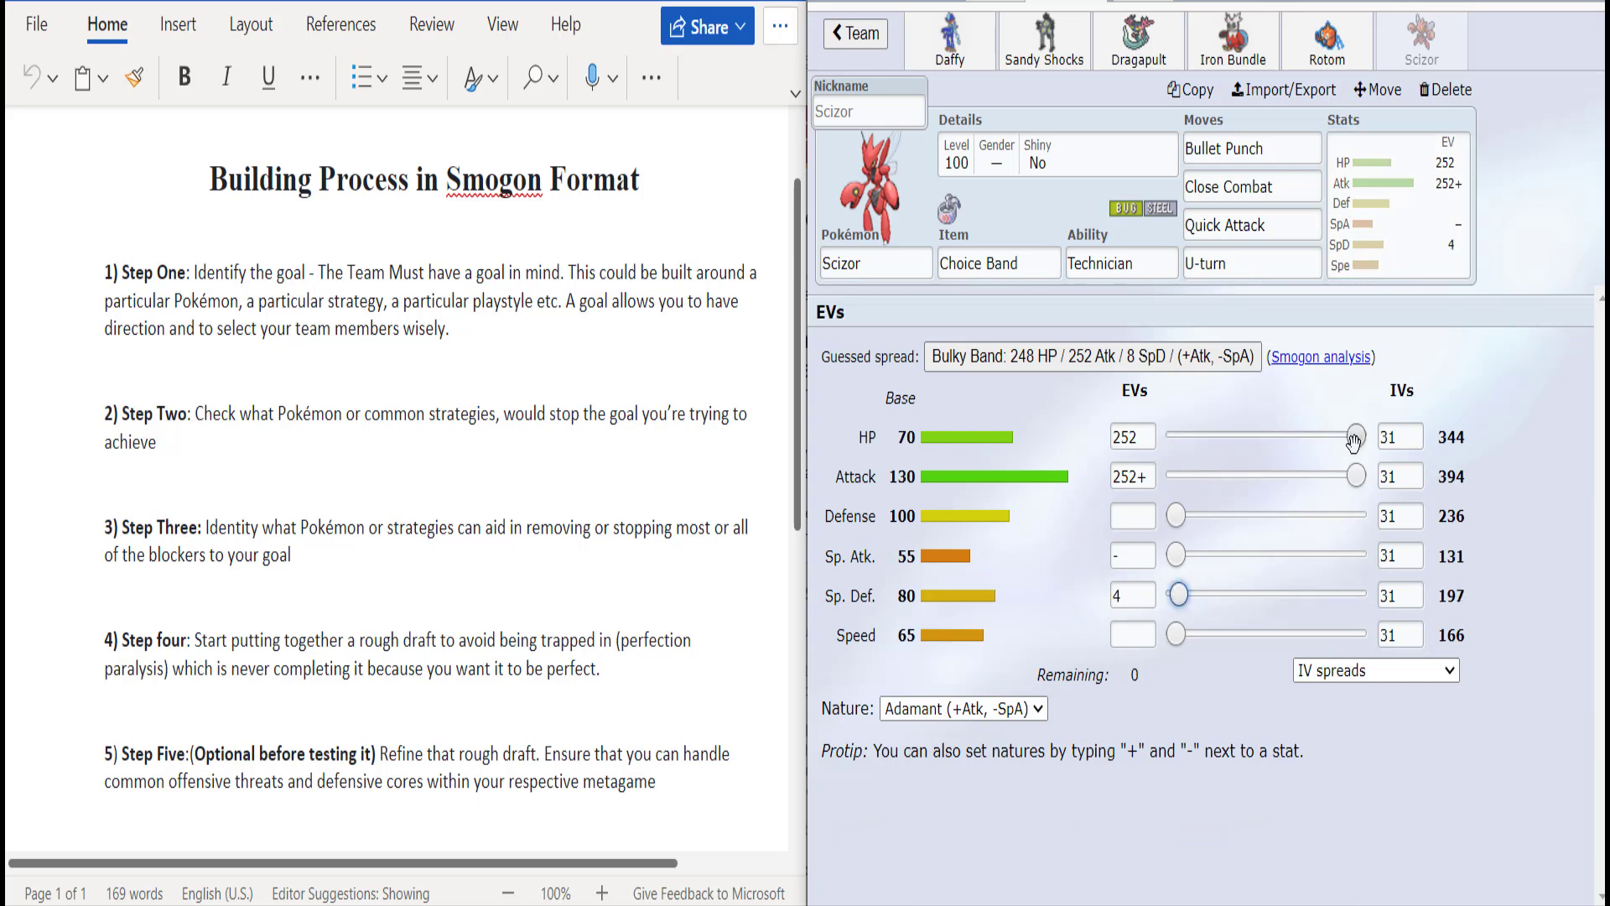
click(1231, 635)
drag(1196, 604, 1181, 635)
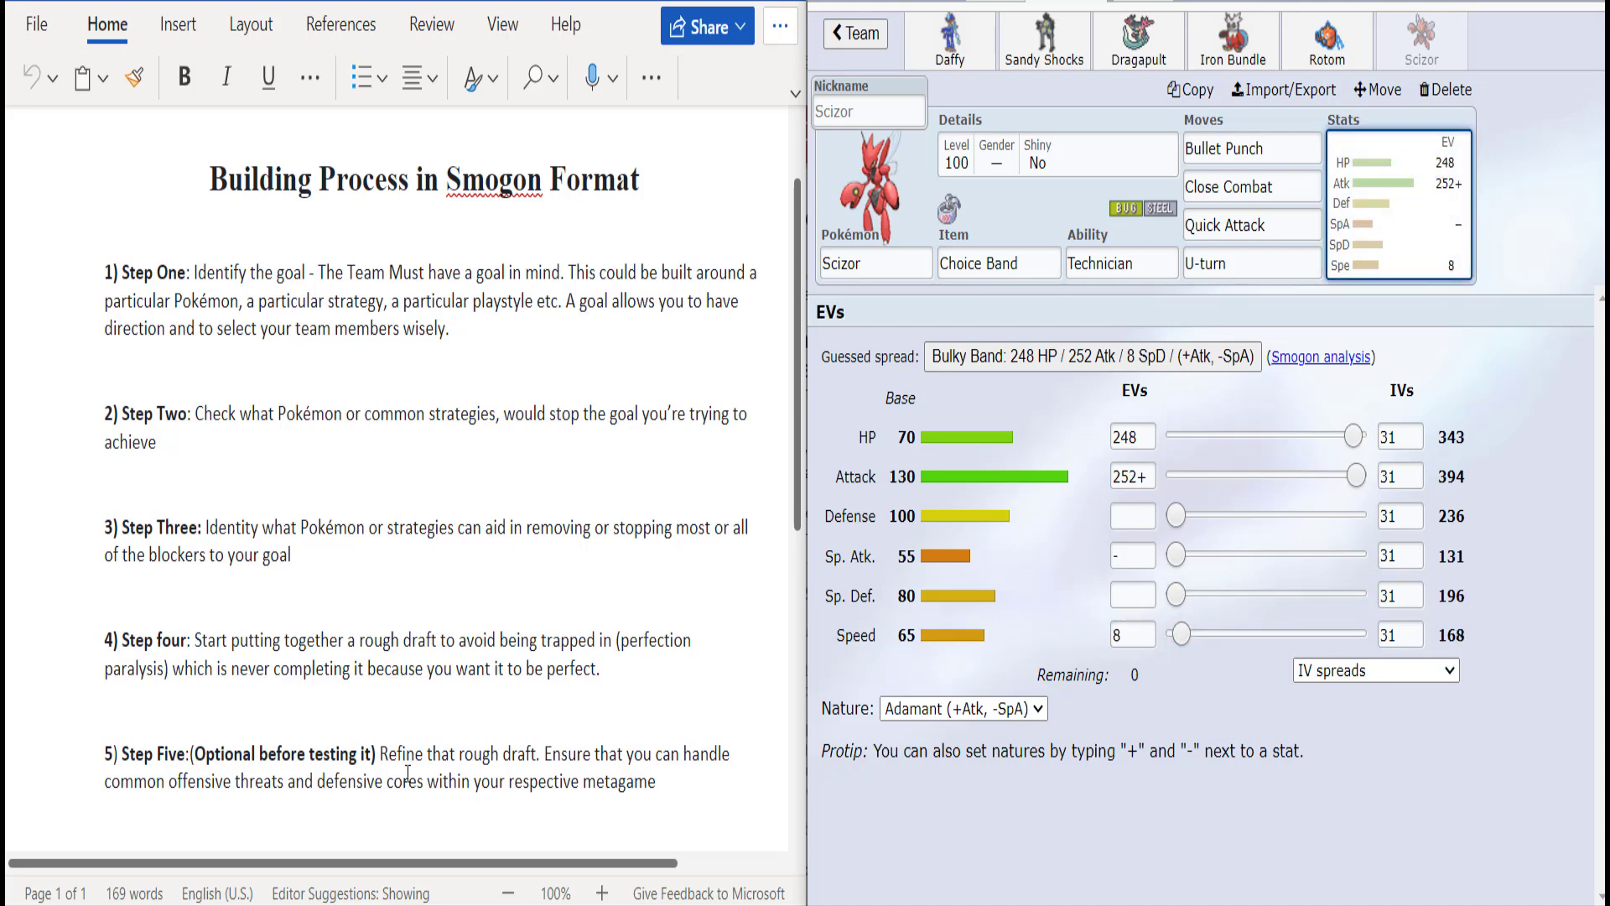
Step: Give Iron Bundle Heavy-Duty Boots as its held item
scroll(408, 773, down, 3)
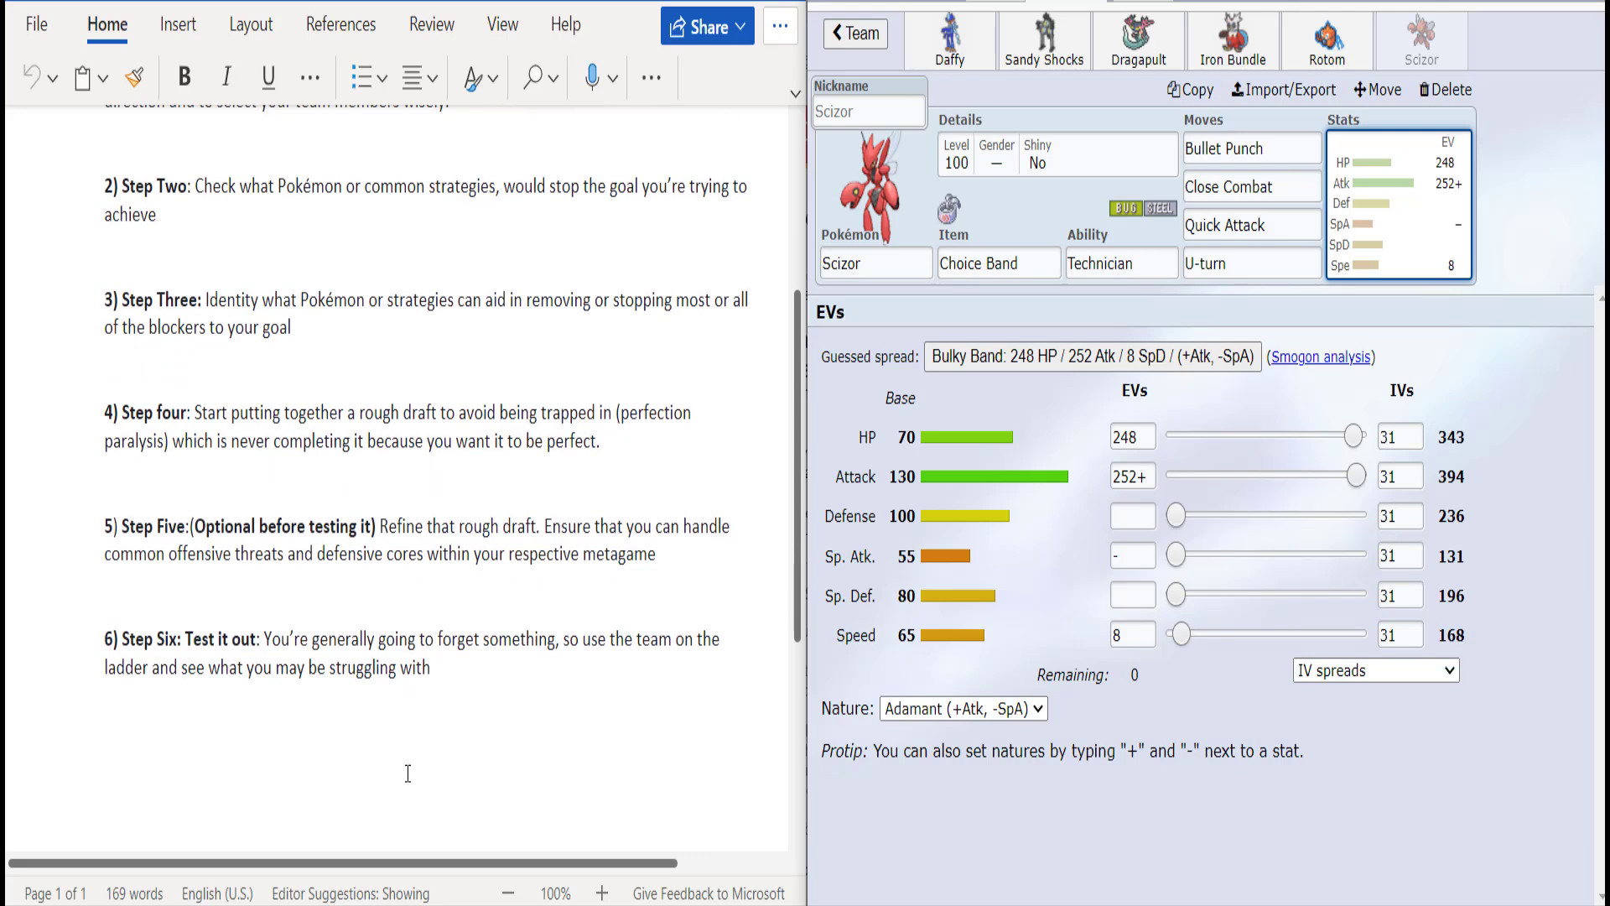
click(1044, 42)
click(1156, 59)
click(1231, 47)
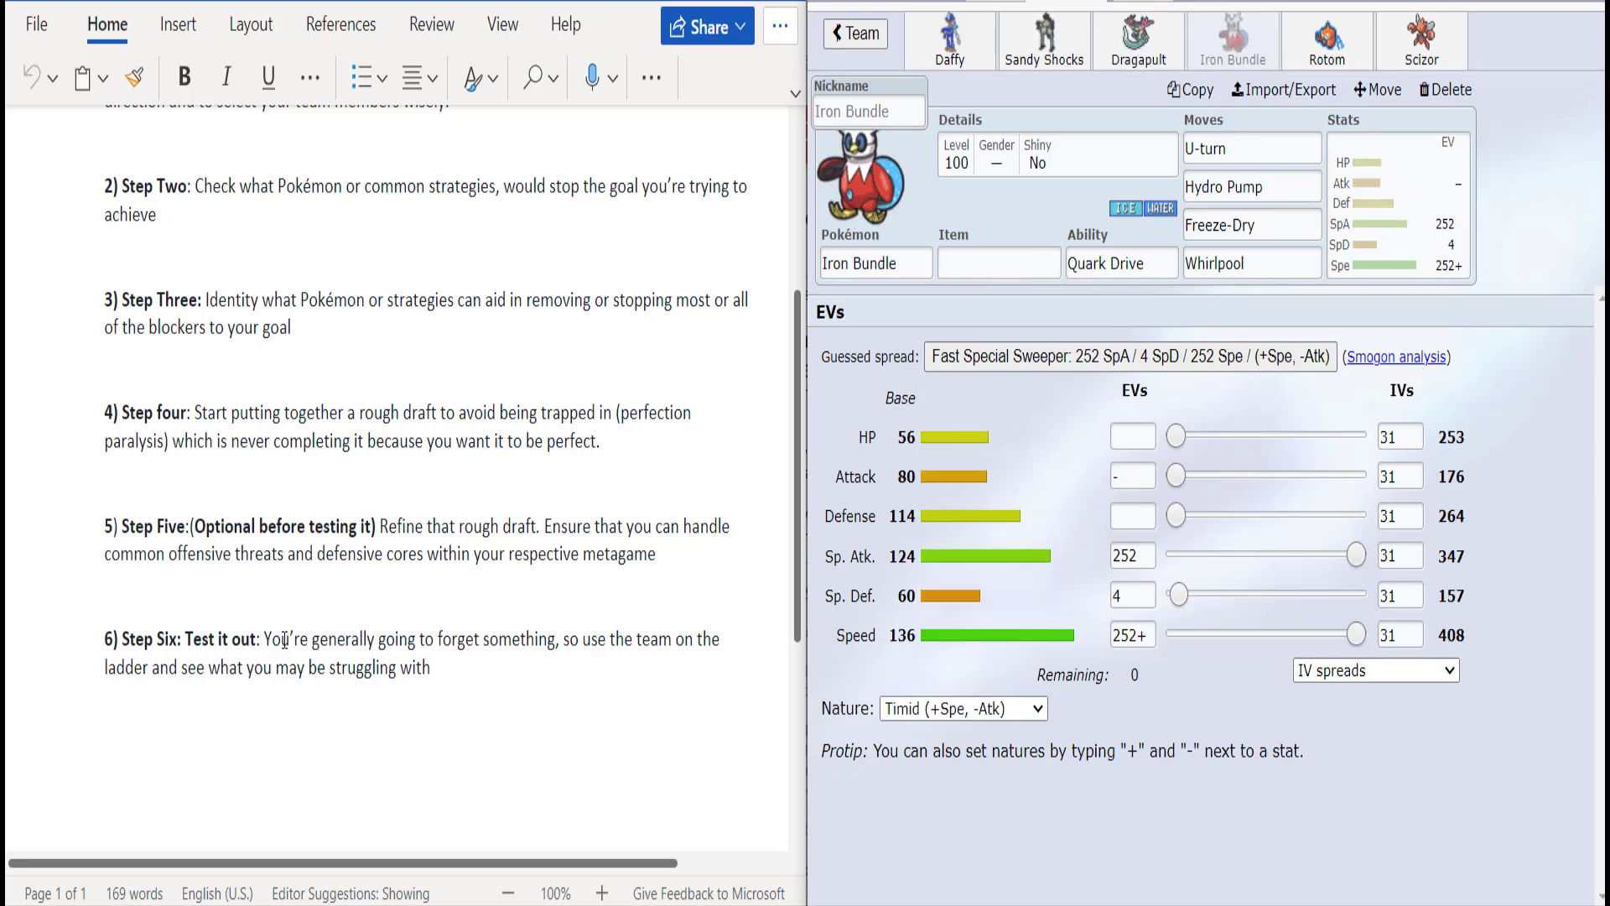
click(1008, 263)
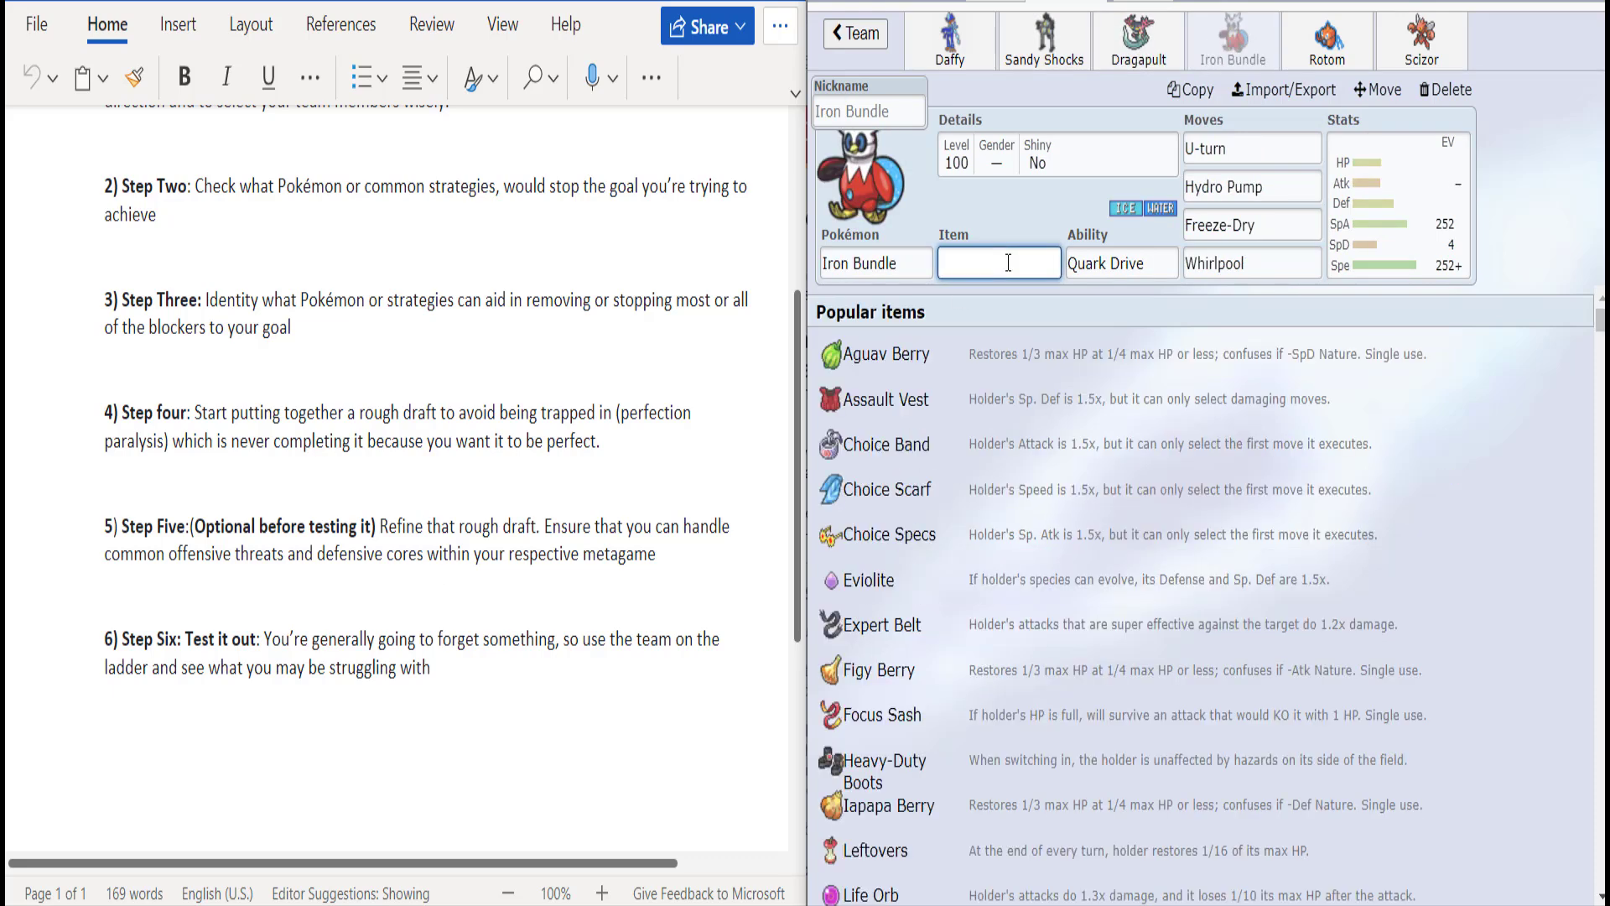
text(hea)
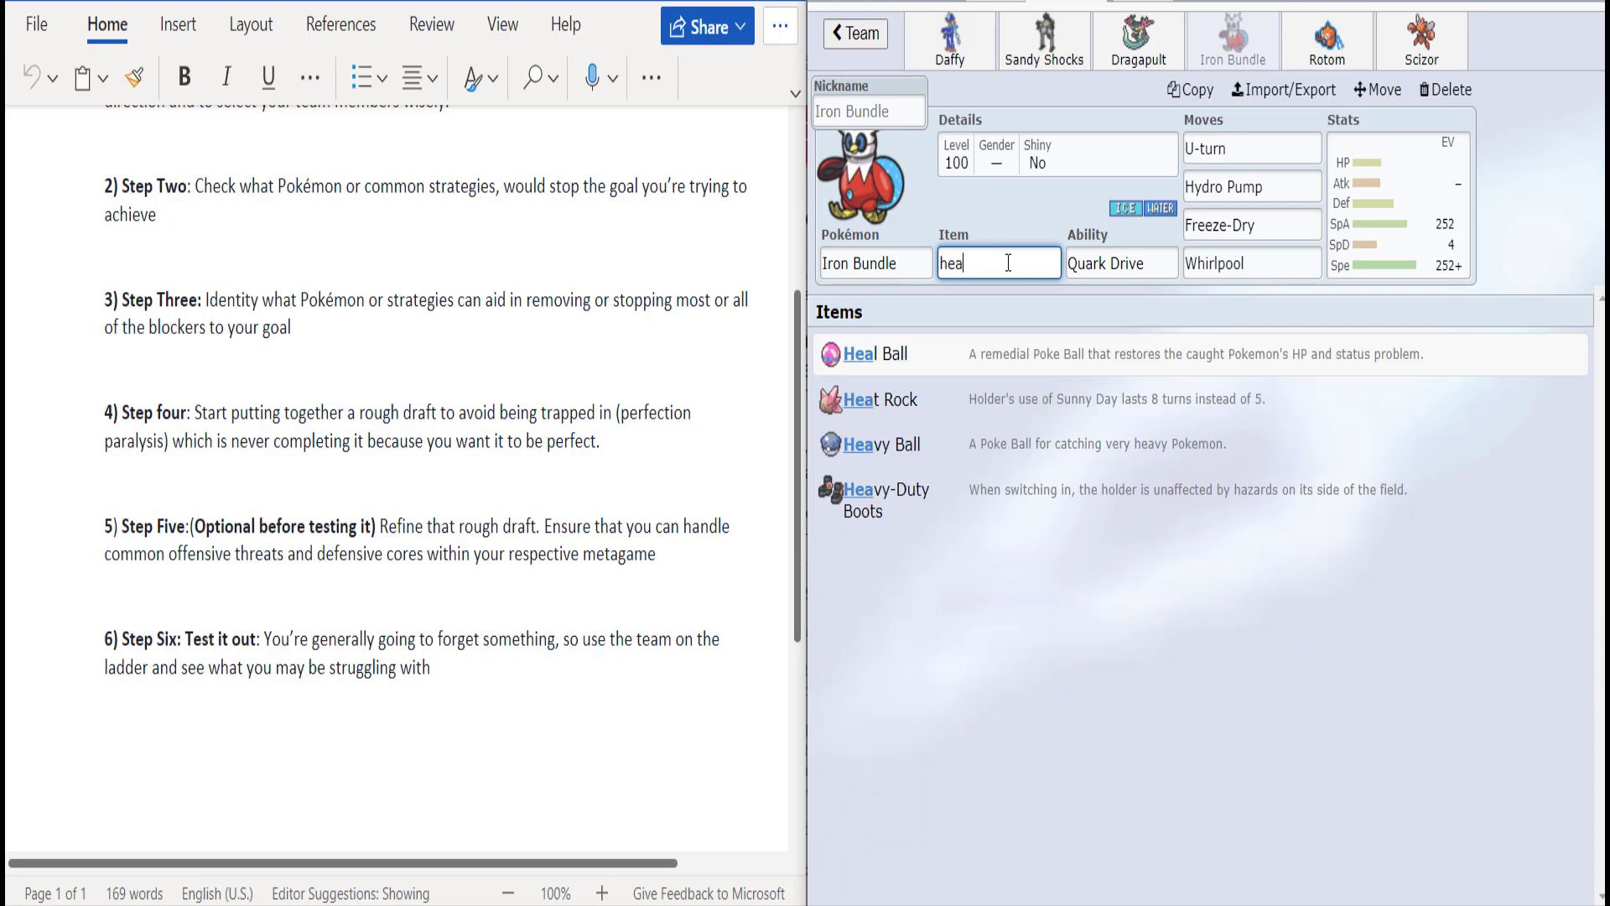
click(960, 503)
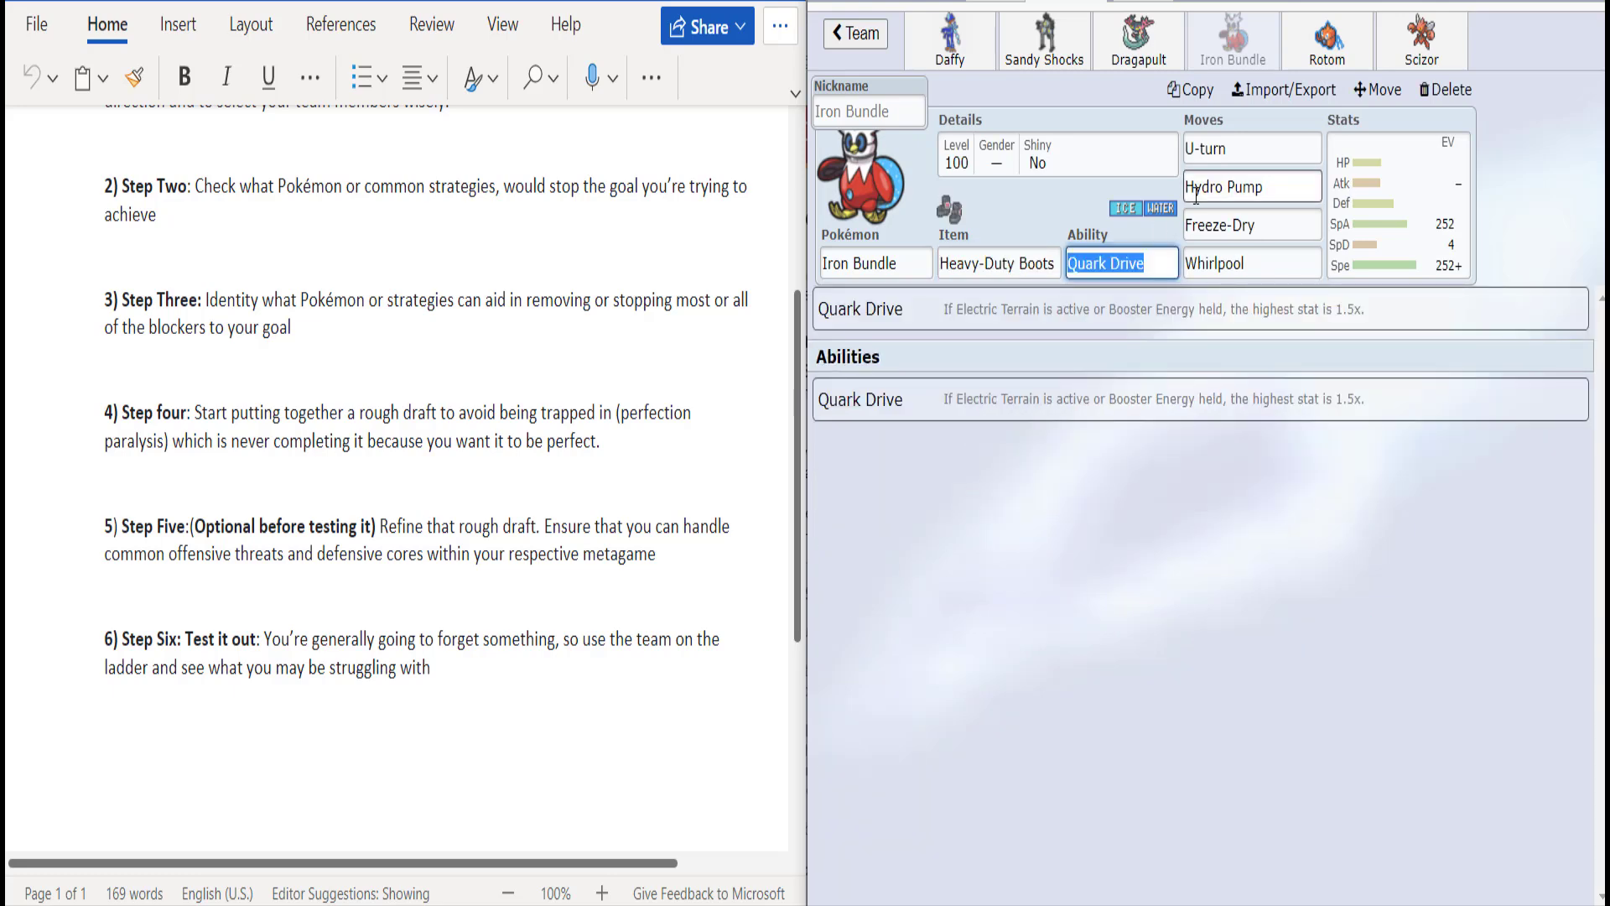
Step: Review the sets of the other team members, including Rotom-Wash and Dragapult, checking their items, abilities and moves
click(1138, 42)
click(1327, 42)
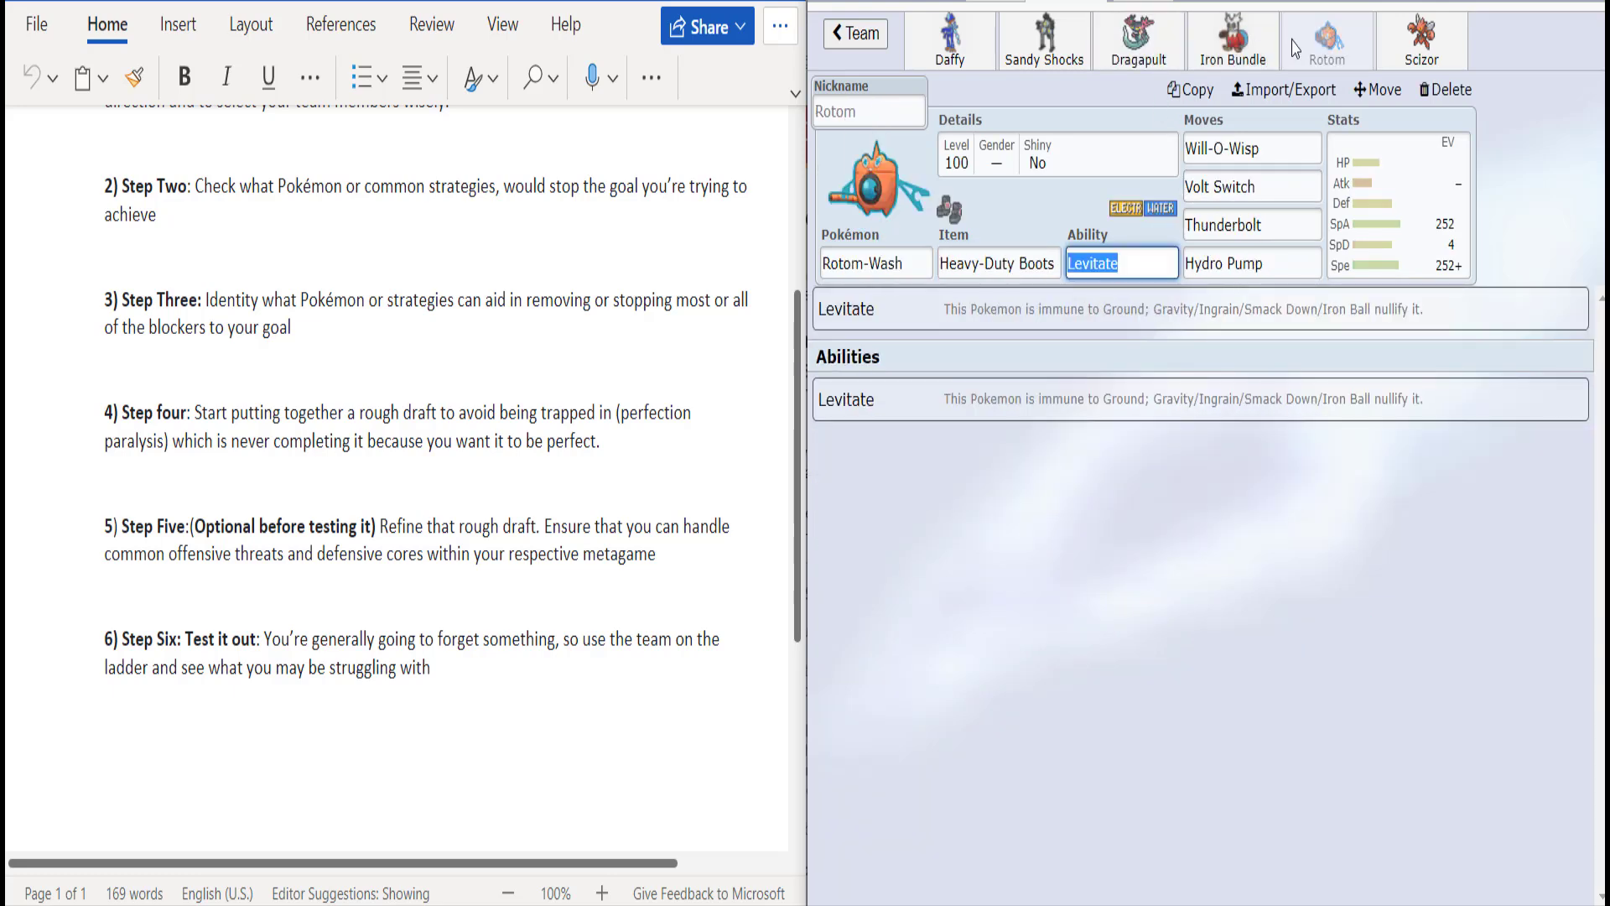
click(1405, 50)
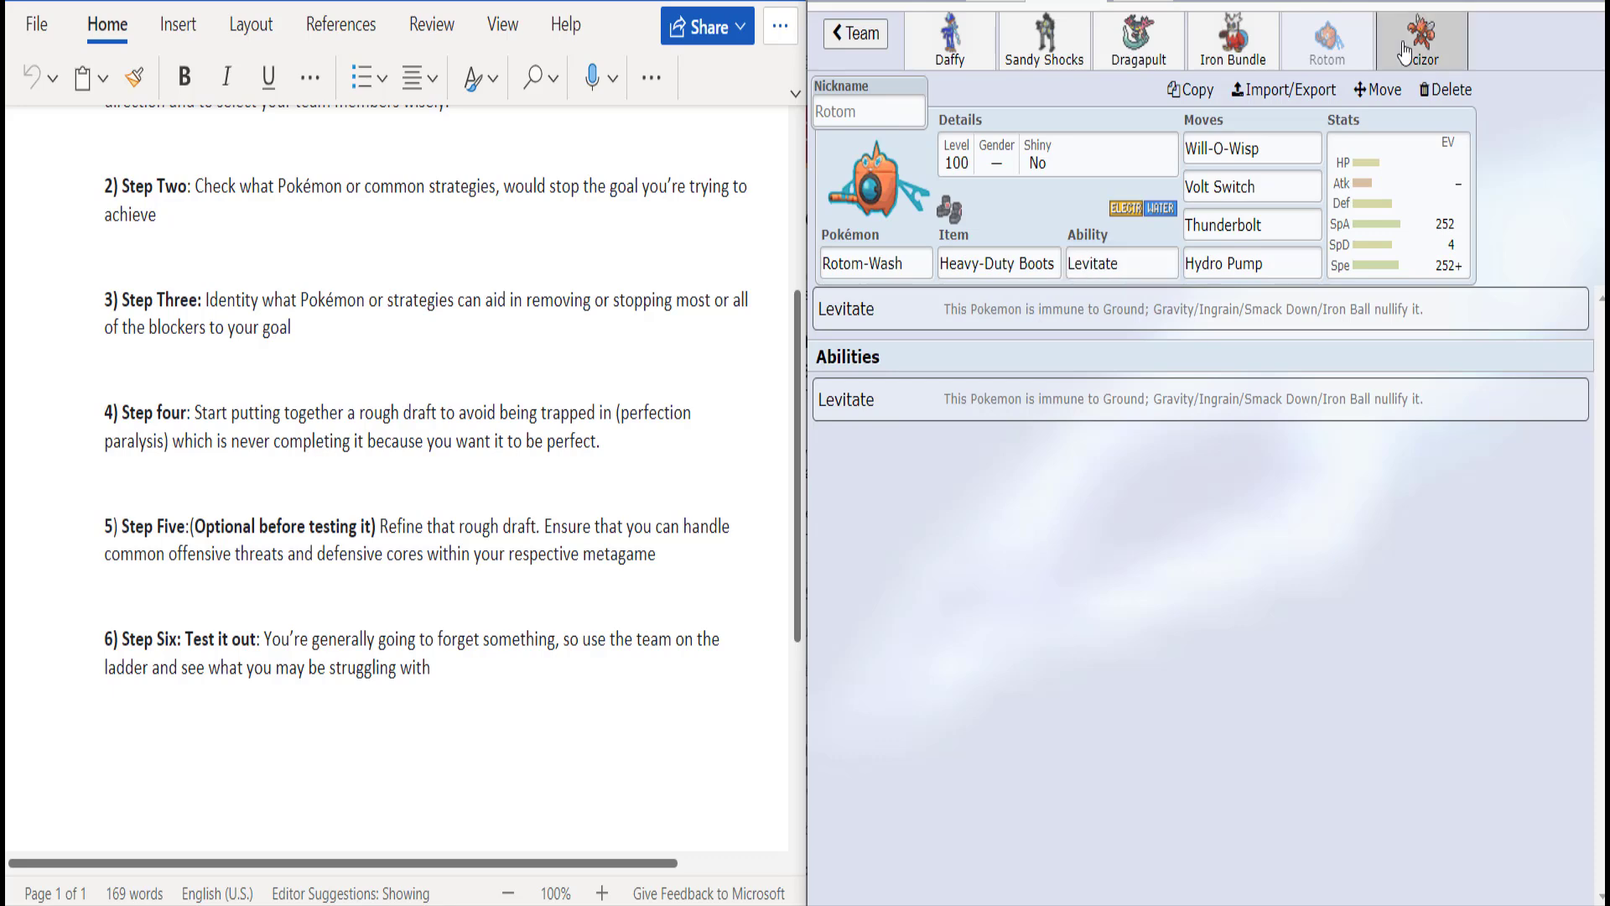
click(1168, 52)
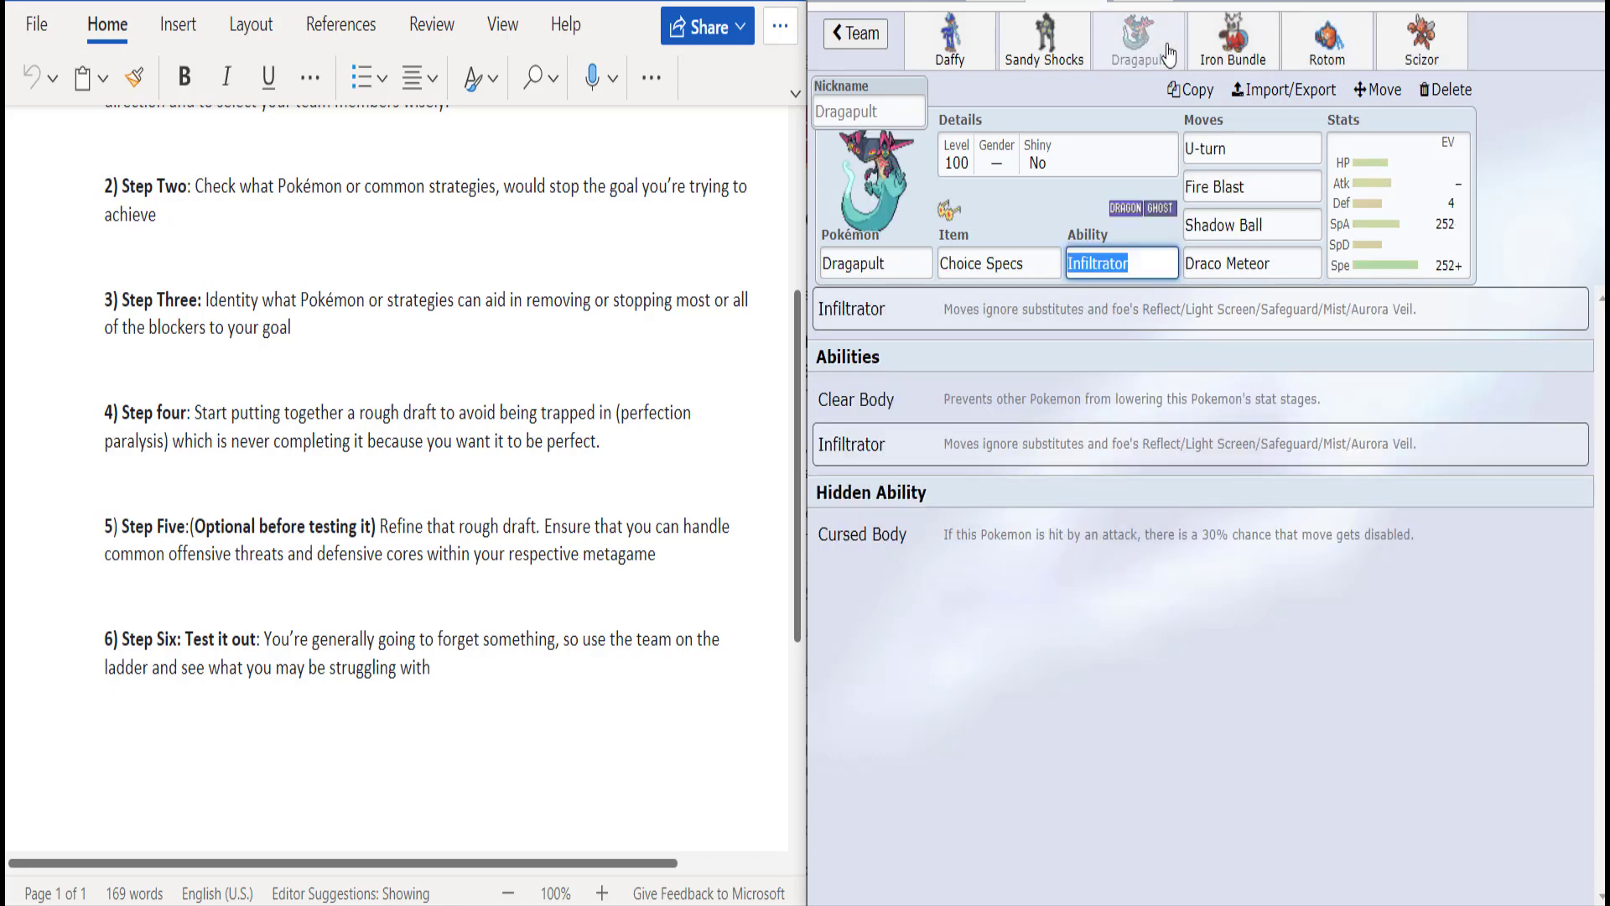